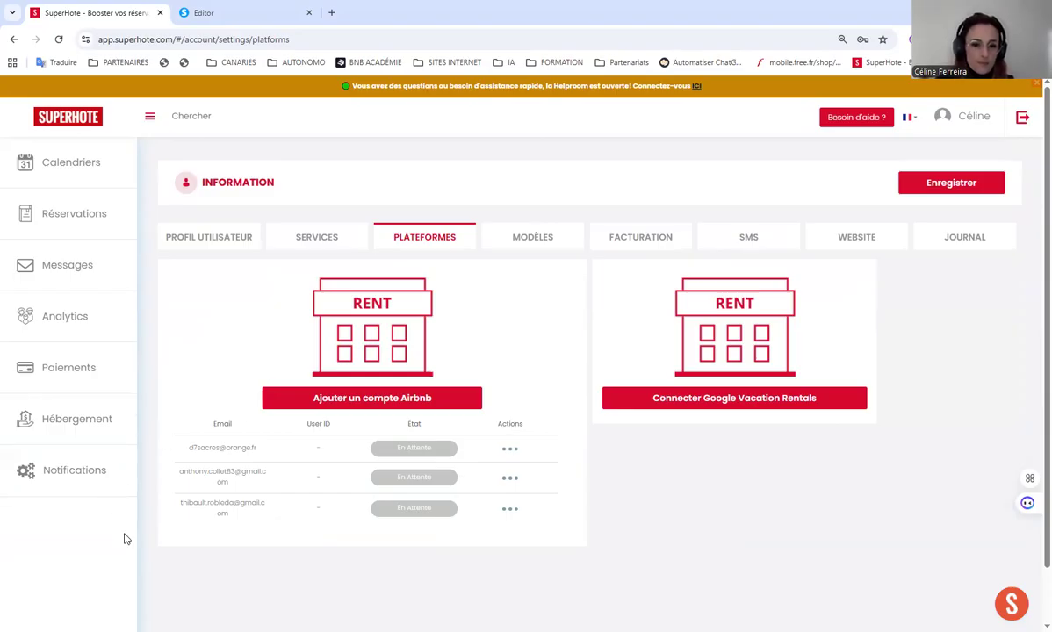
Step: Look through SuperHote's empty Hébergement and Calendriers pages, then go to the systeme.io editor
{"action": "left_click", "coordinate": [86, 172]}
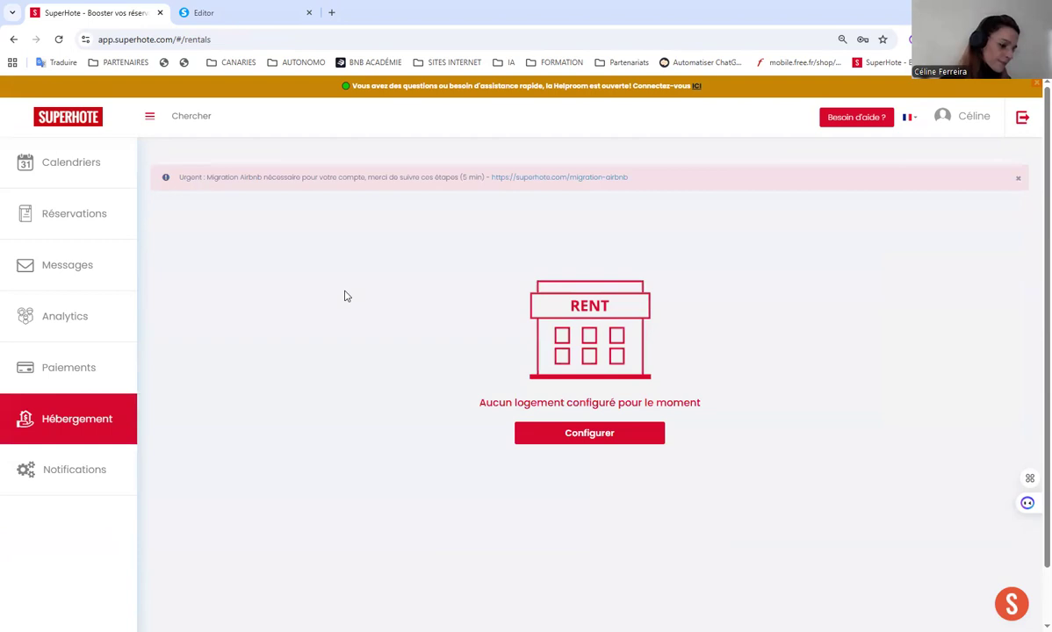
{"action": "left_click", "coordinate": [85, 170]}
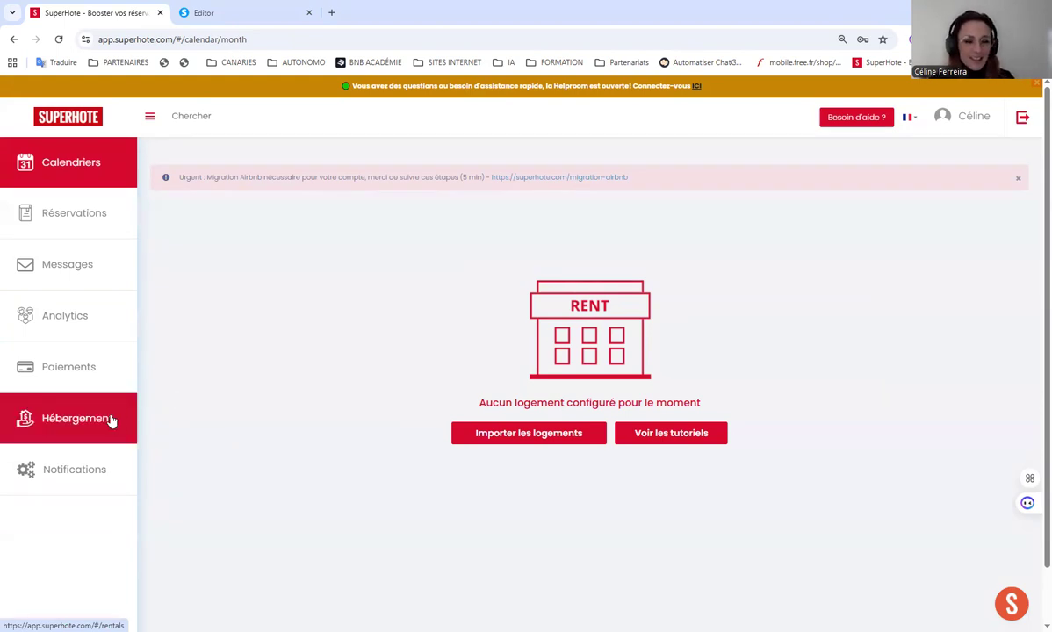
{"action": "left_click", "coordinate": [75, 316]}
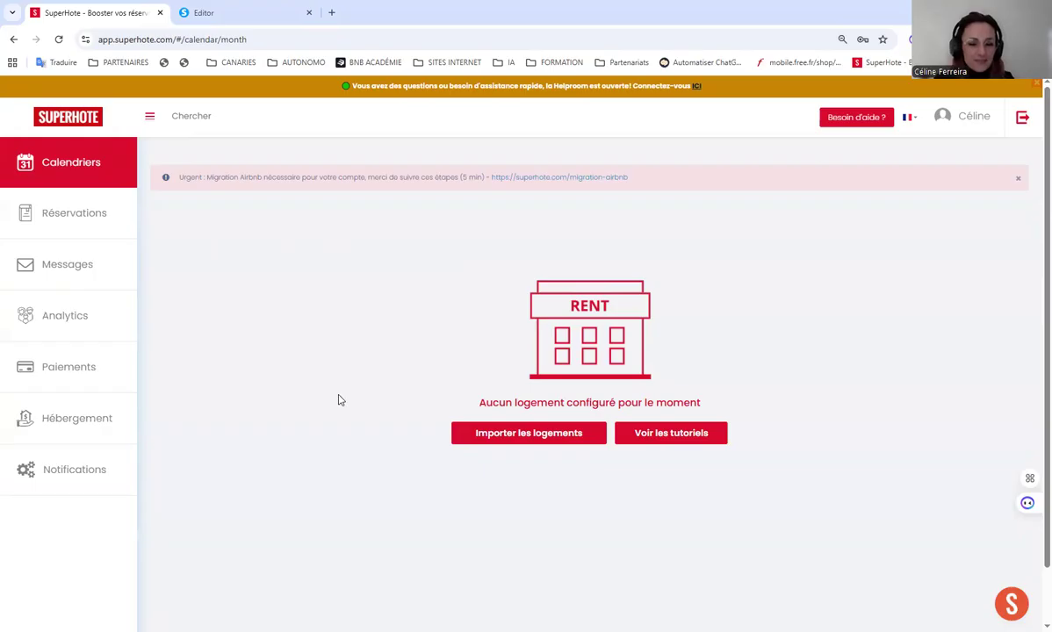
{"action": "left_click", "coordinate": [51, 419]}
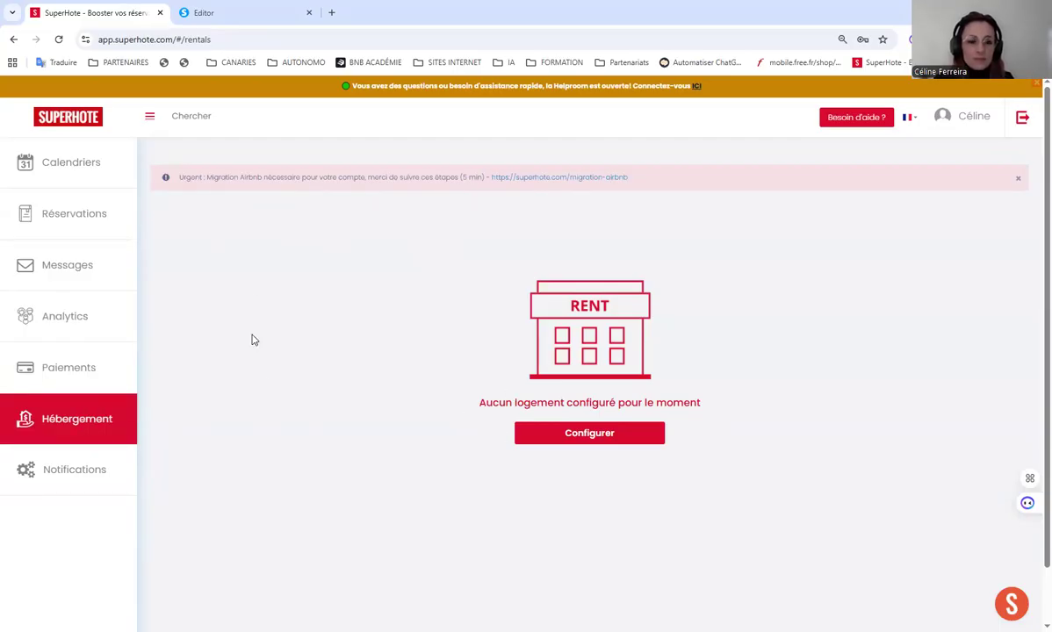
{"action": "left_click", "coordinate": [63, 166]}
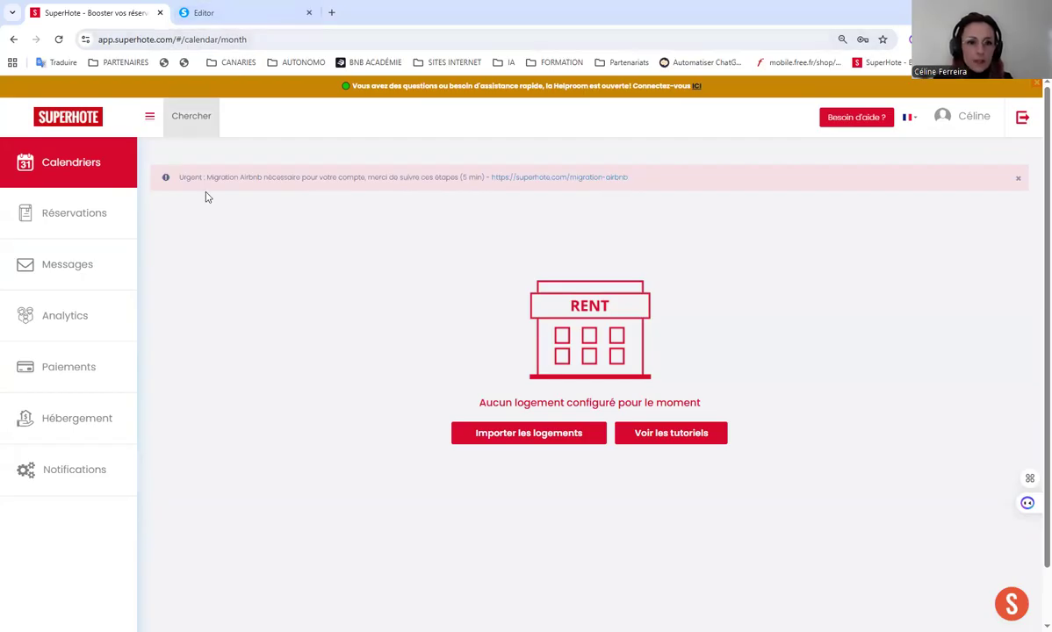
{"action": "left_click", "coordinate": [221, 12]}
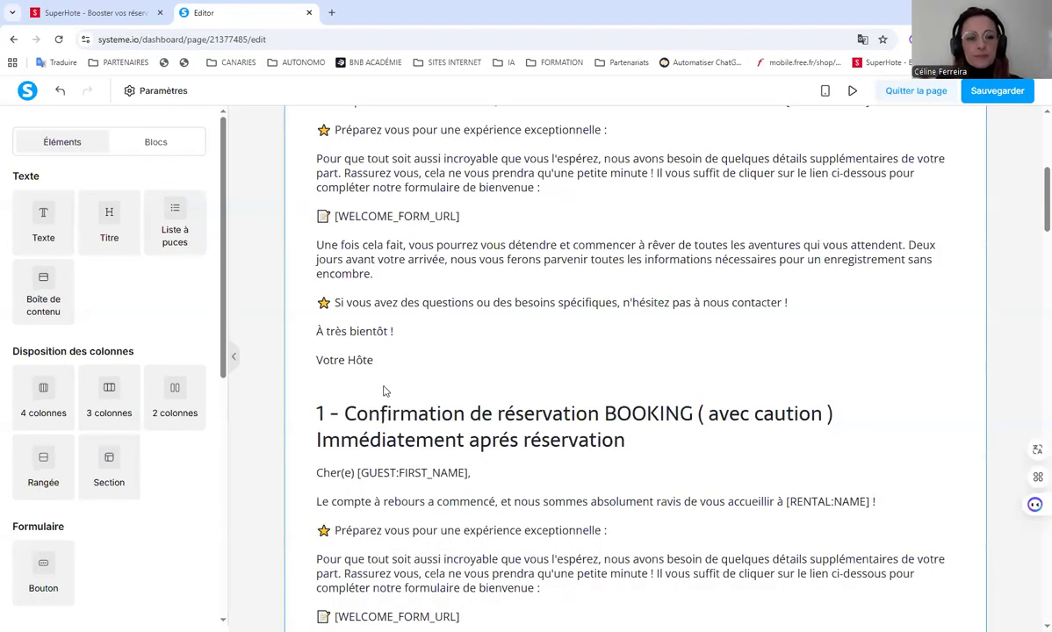
{"action": "scroll", "coordinate": [264, 369], "scroll_direction": "down", "scroll_amount": 2}
{"action": "scroll", "coordinate": [277, 356], "scroll_direction": "up", "scroll_amount": 8}
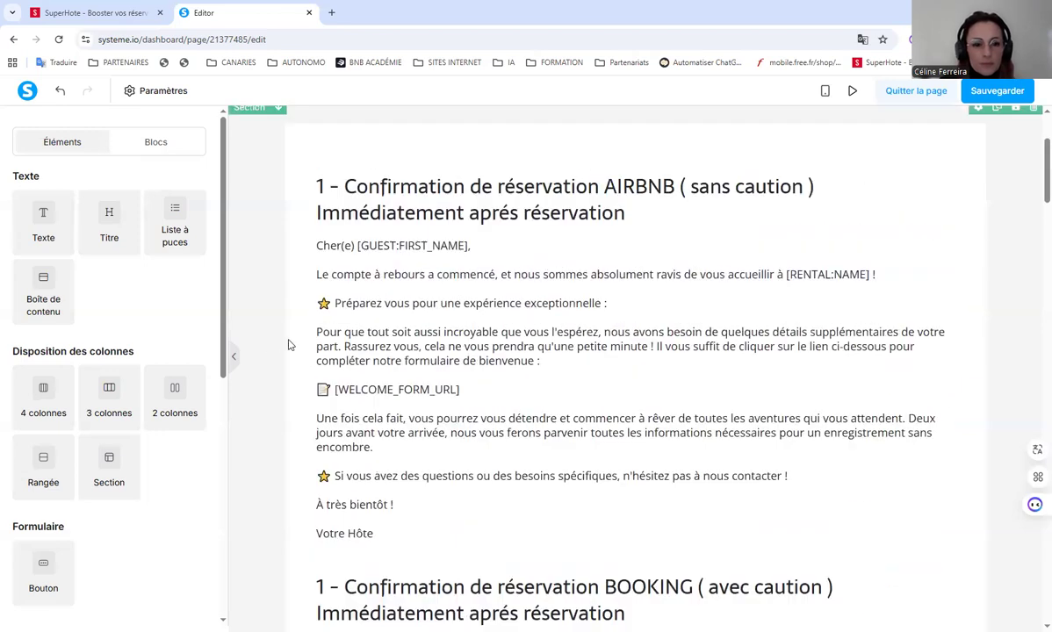
{"action": "left_click", "coordinate": [922, 93]}
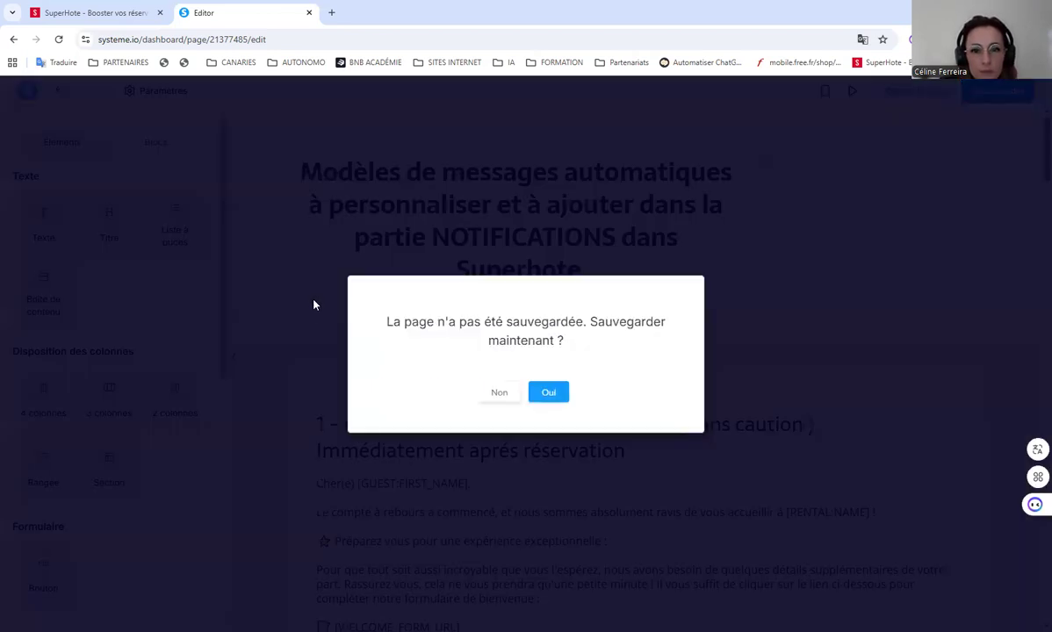
{"action": "left_click", "coordinate": [537, 396]}
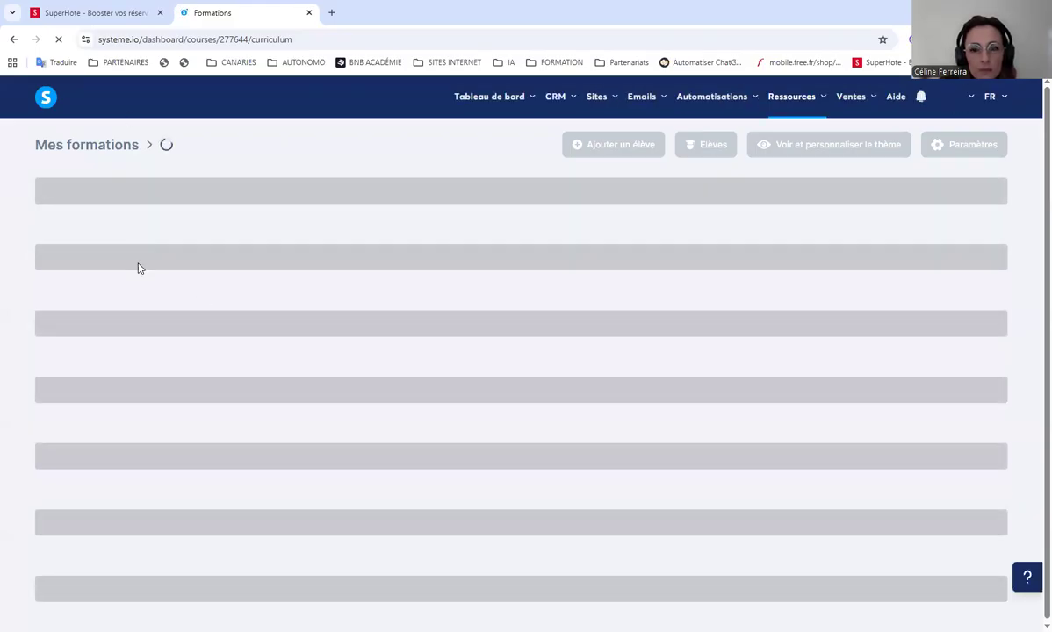
{"action": "scroll", "coordinate": [192, 312], "scroll_direction": "down", "scroll_amount": 2}
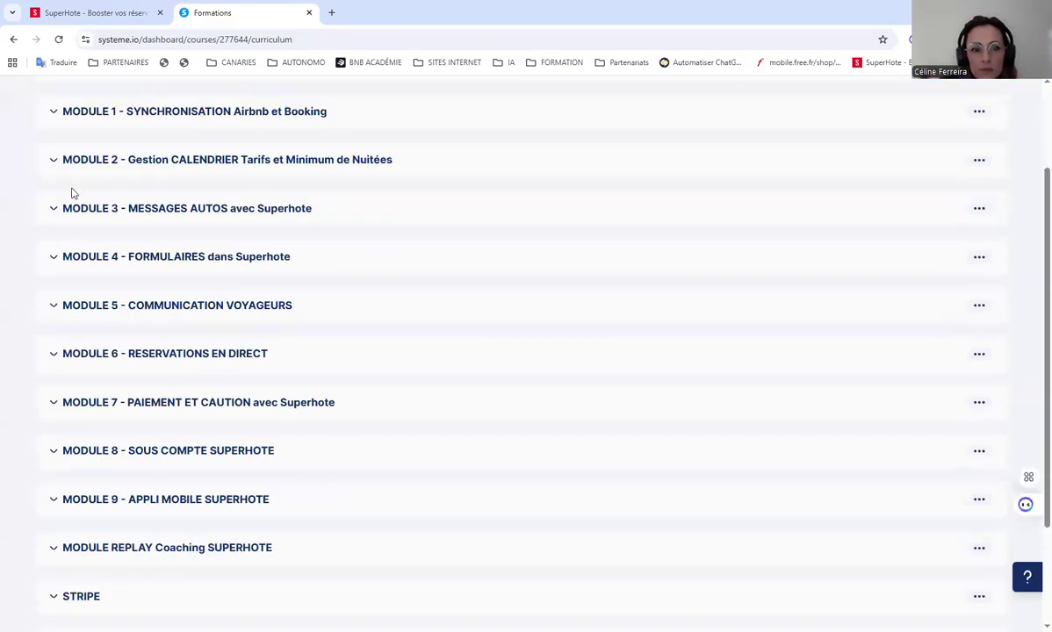
{"action": "left_click", "coordinate": [225, 211]}
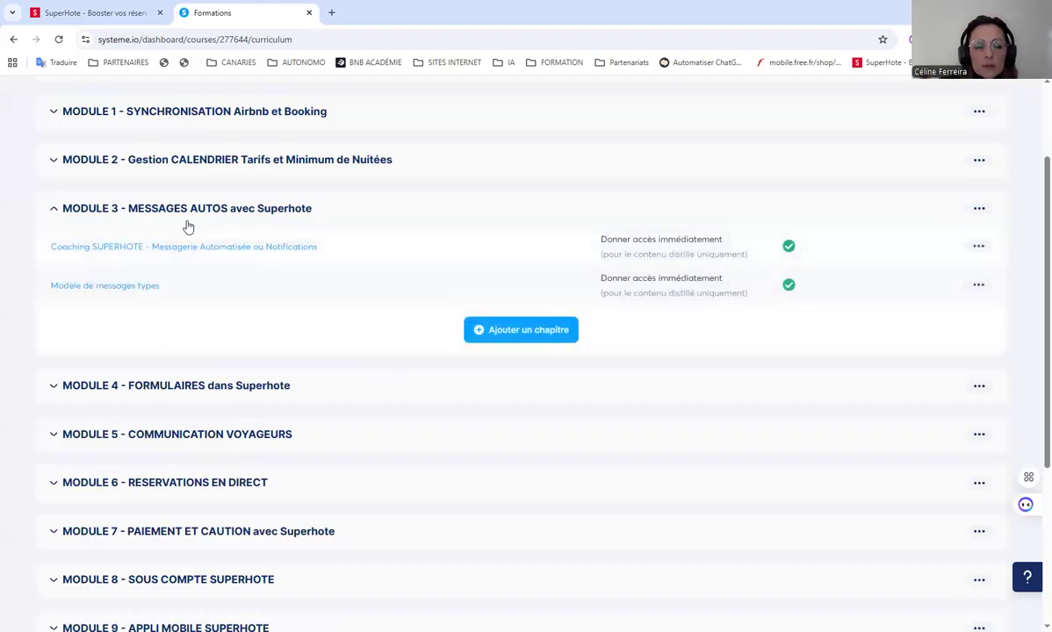
{"action": "left_click", "coordinate": [132, 288]}
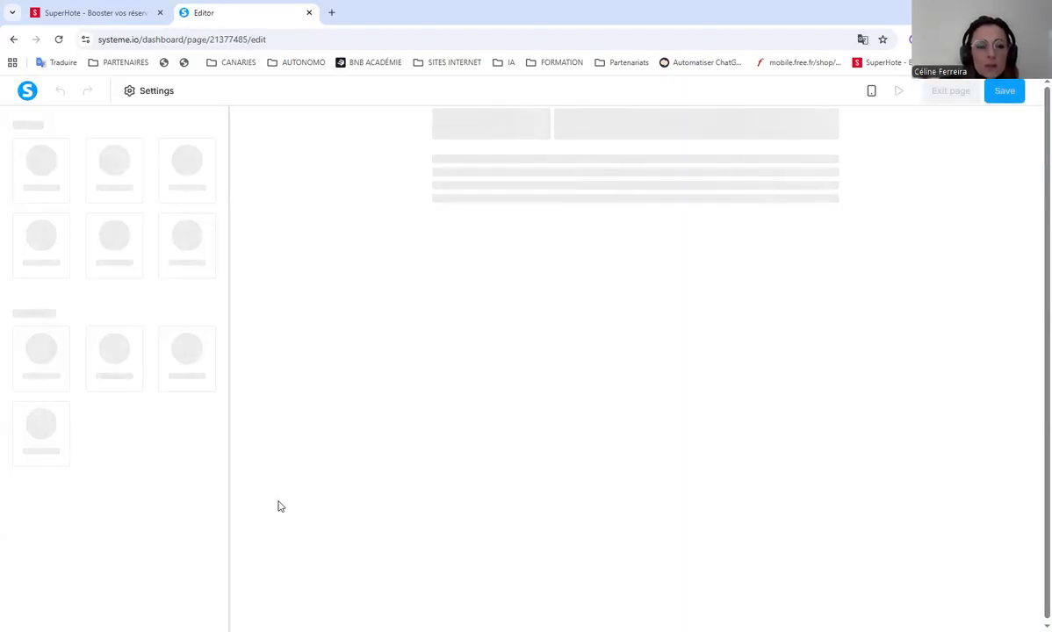
{"action": "scroll", "coordinate": [283, 500], "scroll_direction": "down", "scroll_amount": 3}
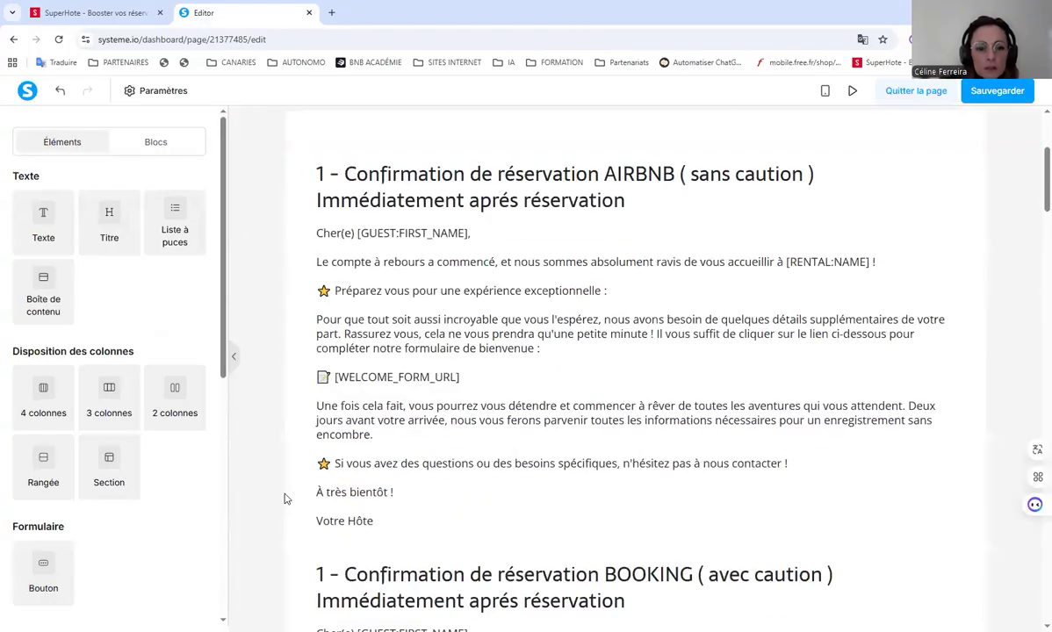
Step: Copy a drag-selected part of the Airbnb confirmation text and scroll through the templates
{"action": "left_click", "coordinate": [394, 522]}
{"action": "left_click_drag", "start_coordinate": [394, 521], "coordinate": [347, 252]}
{"action": "right_click", "coordinate": [347, 252]}
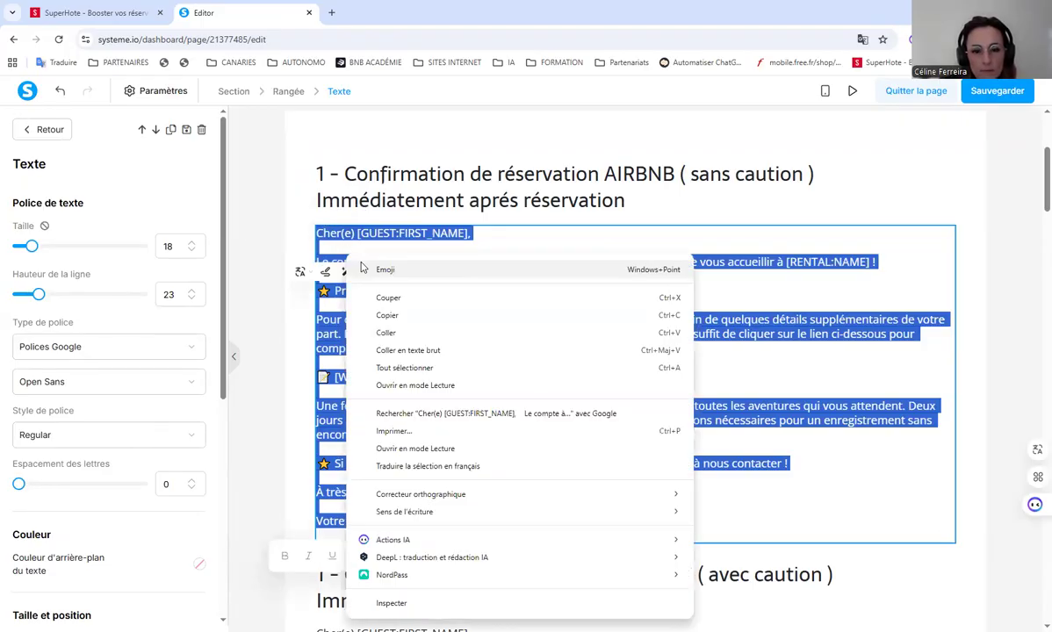
{"action": "left_click", "coordinate": [387, 316]}
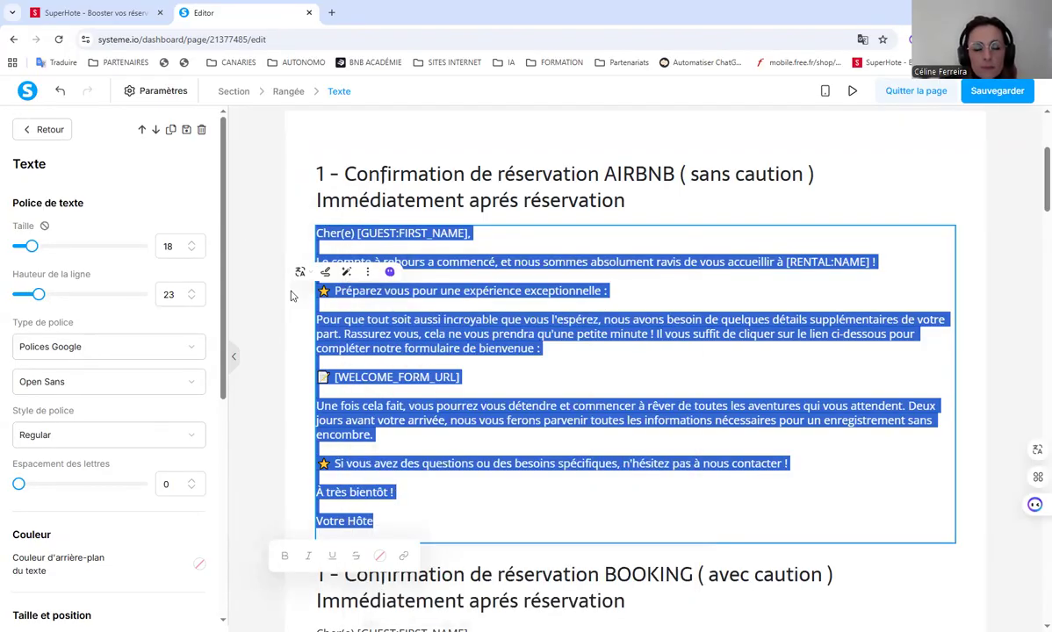
{"action": "left_click", "coordinate": [273, 381]}
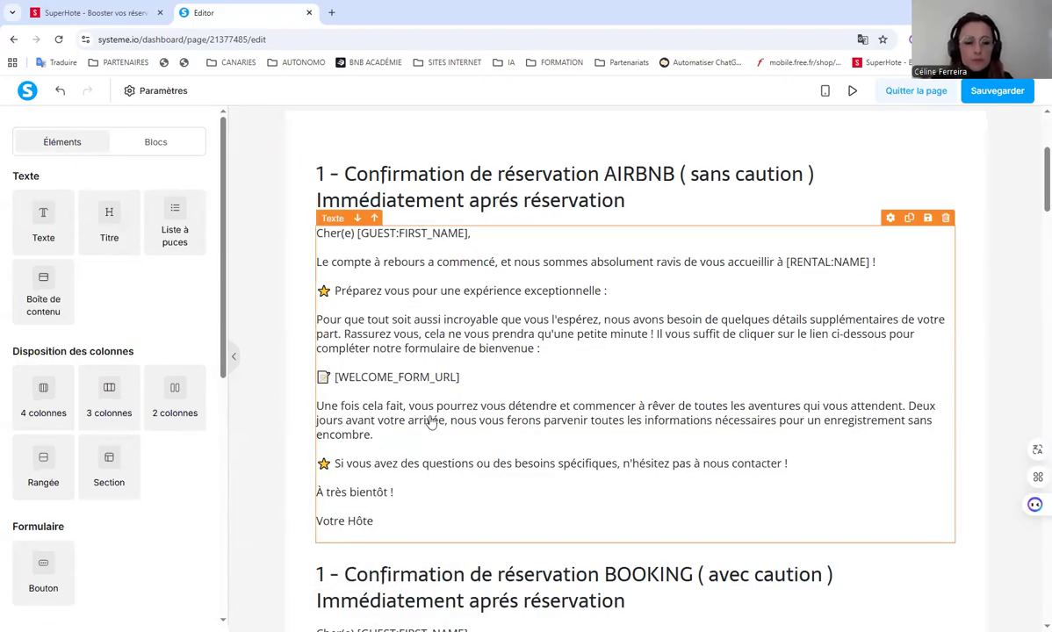
{"action": "scroll", "coordinate": [419, 400], "scroll_direction": "down", "scroll_amount": 3}
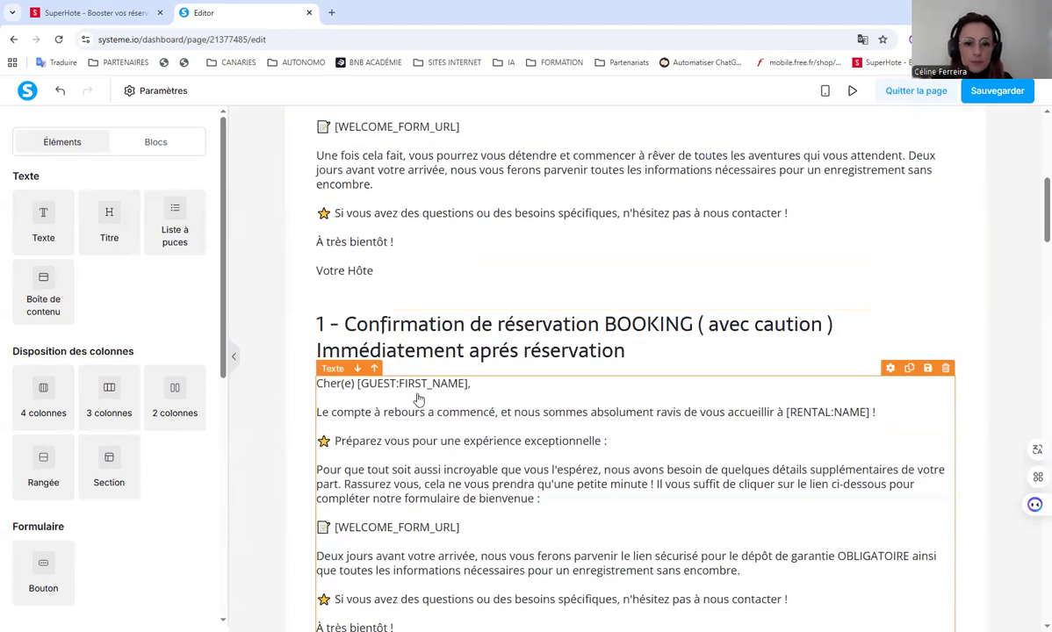
{"action": "scroll", "coordinate": [389, 442], "scroll_direction": "down", "scroll_amount": 2}
{"action": "scroll", "coordinate": [393, 456], "scroll_direction": "up", "scroll_amount": 1}
{"action": "scroll", "coordinate": [393, 456], "scroll_direction": "up", "scroll_amount": 5}
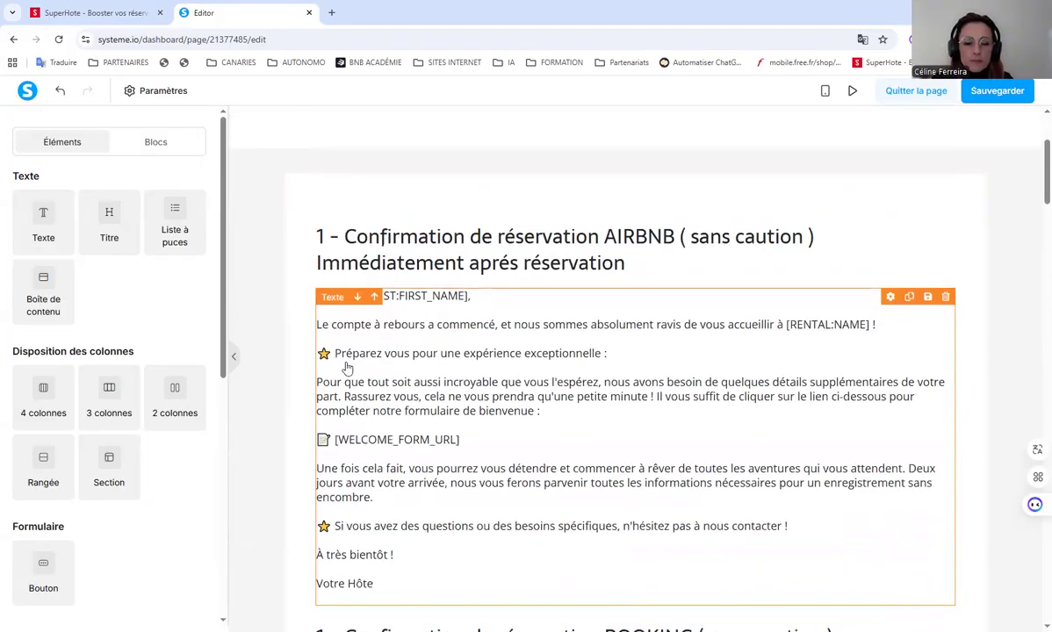
{"action": "scroll", "coordinate": [324, 369], "scroll_direction": "down", "scroll_amount": 2}
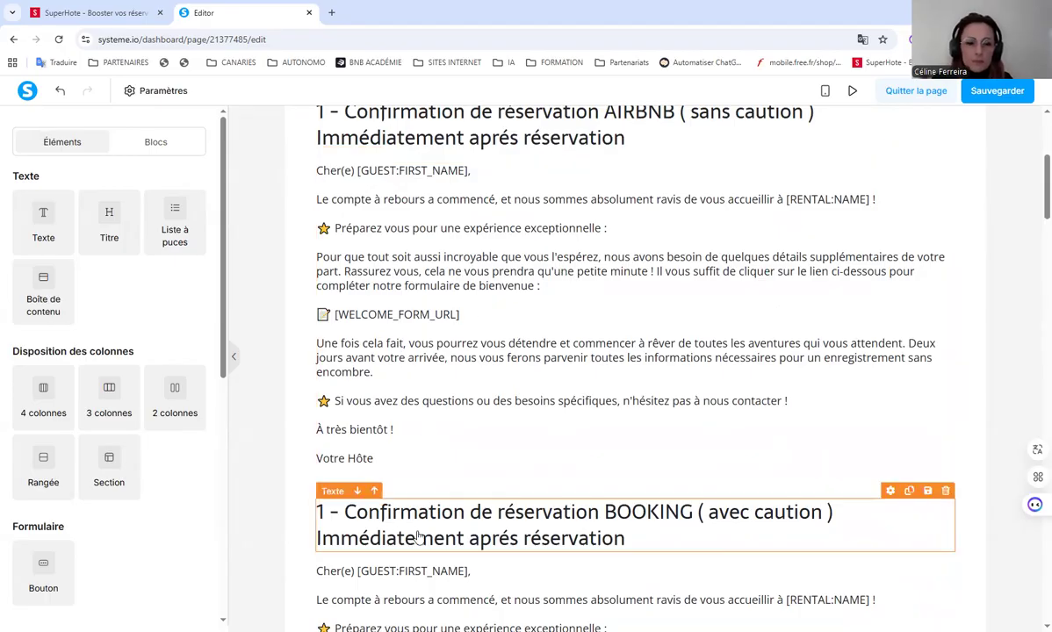
{"action": "scroll", "coordinate": [427, 533], "scroll_direction": "down", "scroll_amount": 4}
{"action": "scroll", "coordinate": [415, 533], "scroll_direction": "up", "scroll_amount": 4}
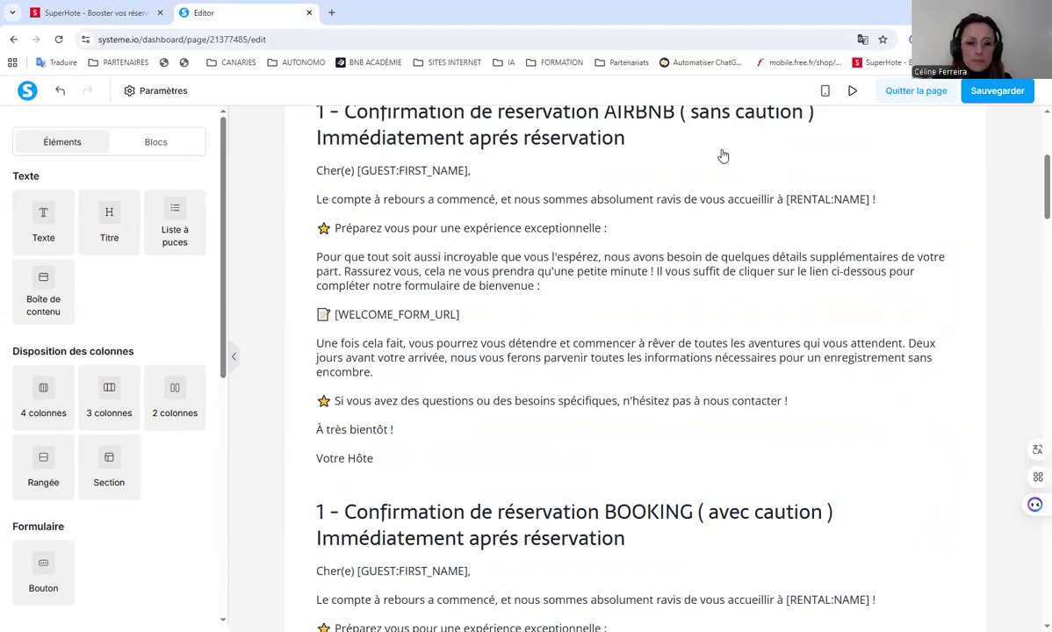
{"action": "scroll", "coordinate": [444, 365], "scroll_direction": "up", "scroll_amount": 1}
Step: Copy the entire Airbnb booking-confirmation message and return to SuperHote
{"action": "left_click", "coordinate": [396, 525]}
{"action": "key", "text": "ctrl+a"}
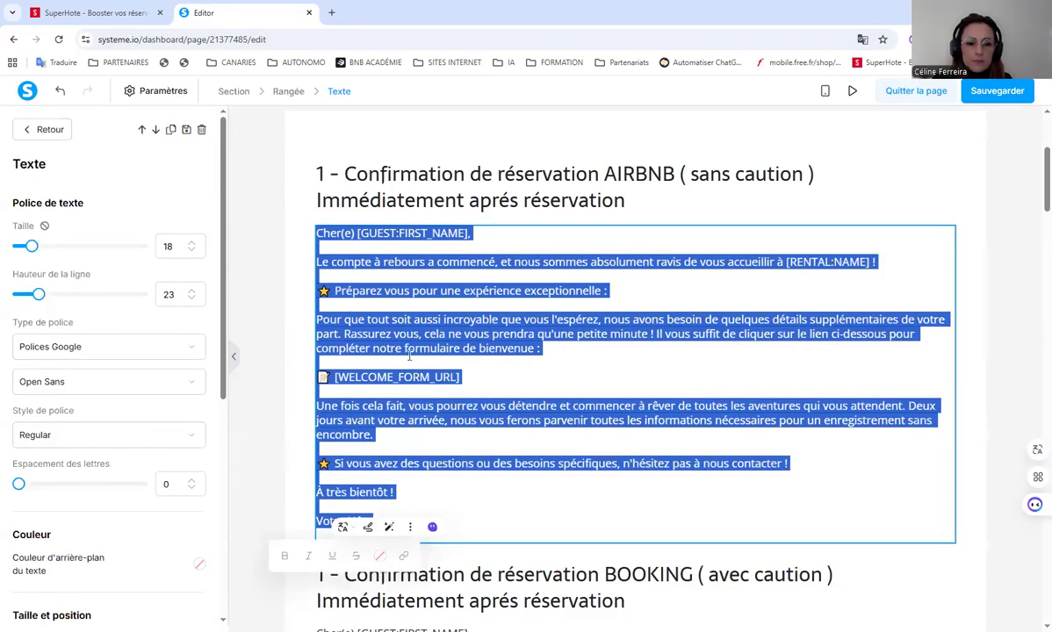
{"action": "right_click", "coordinate": [449, 360]}
{"action": "left_click", "coordinate": [466, 330]}
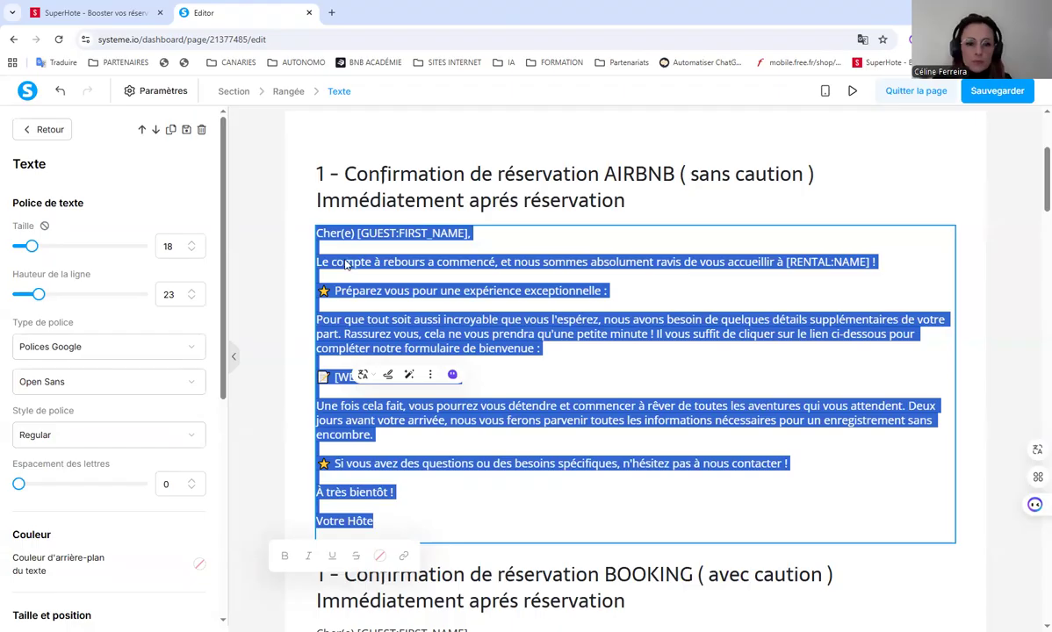
{"action": "left_click", "coordinate": [96, 13]}
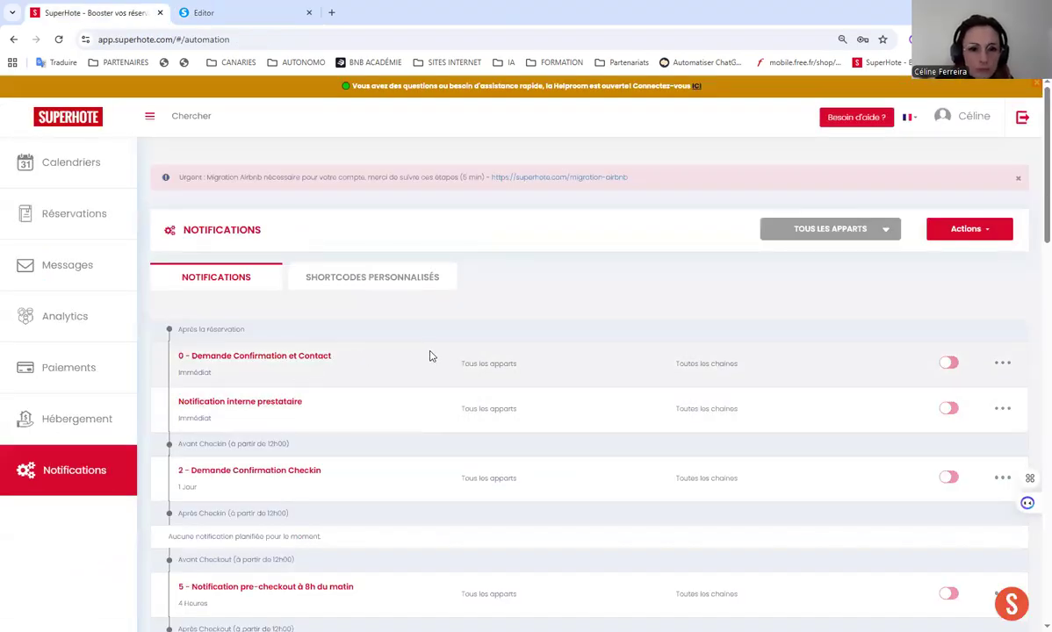
Step: Rename the first notification from 'Demande Confirmation et Contact' to '1 - Confirmation Airbnb'
{"action": "scroll", "coordinate": [884, 366], "scroll_direction": "down", "scroll_amount": 2}
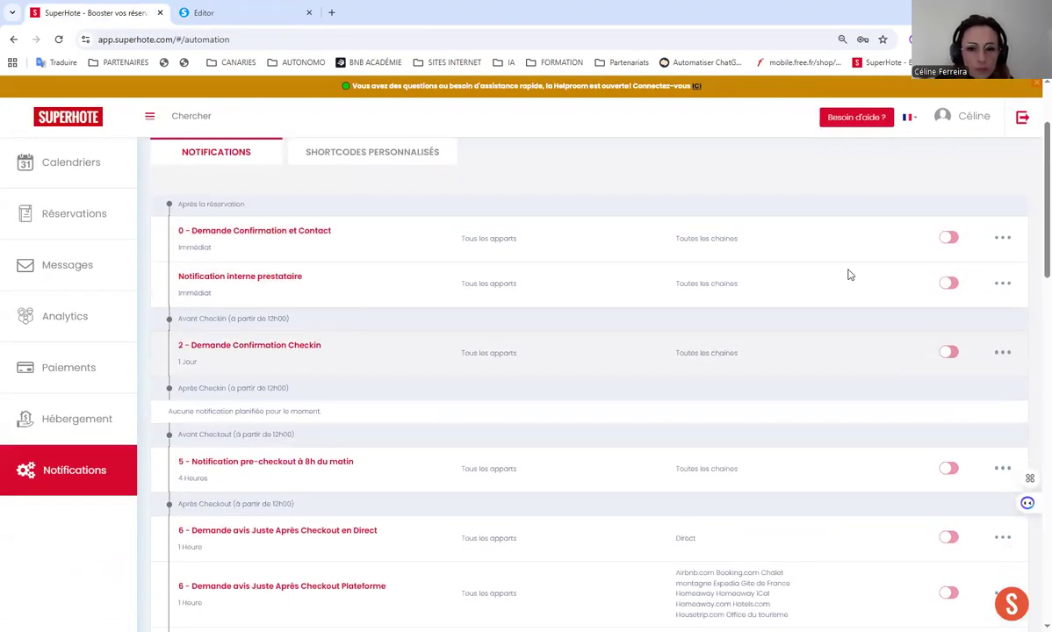
{"action": "left_click", "coordinate": [1001, 237]}
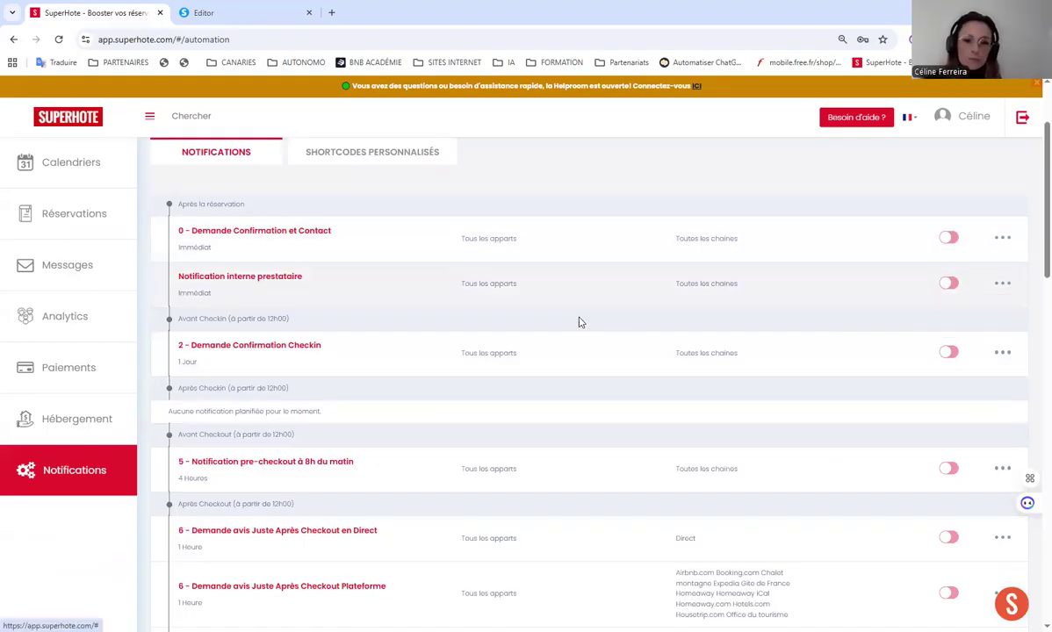
{"action": "double_click", "coordinate": [302, 146]}
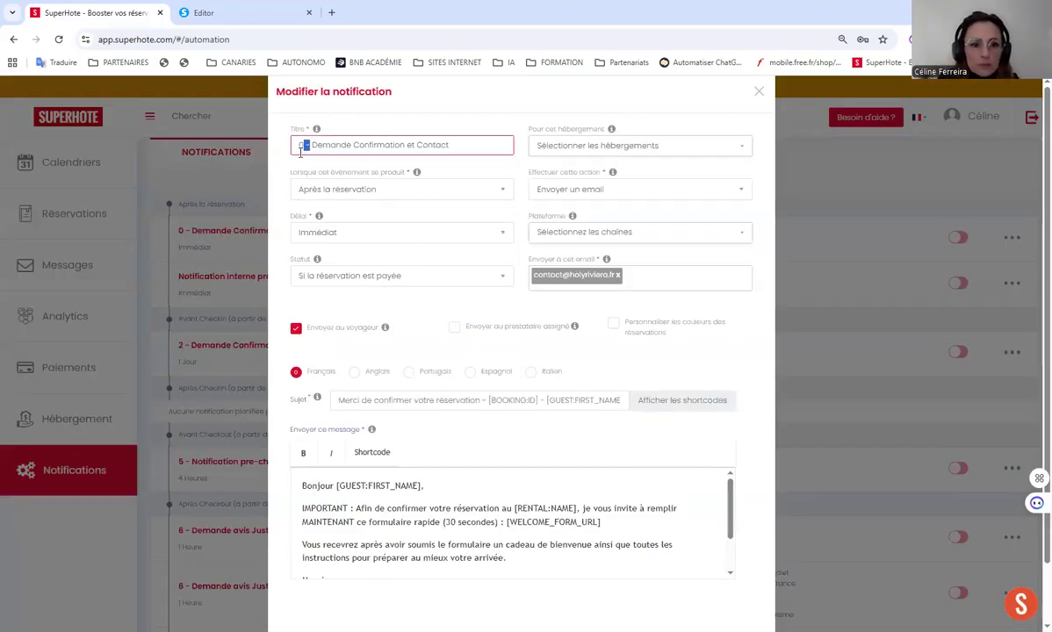
{"action": "key", "text": "BackSpace"}
{"action": "type", "text": "1 "}
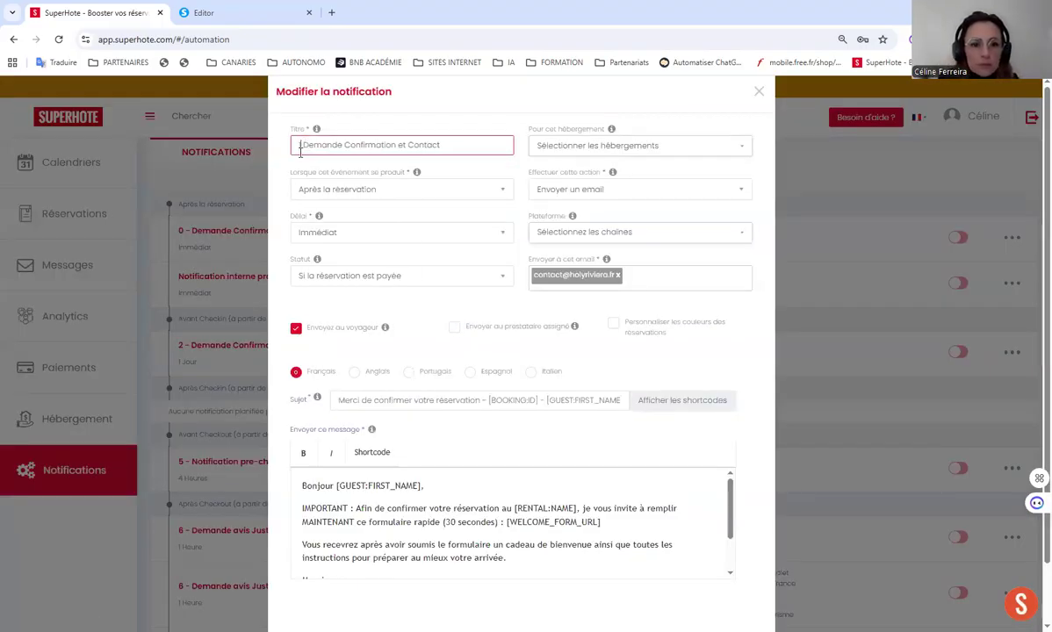
{"action": "type", "text": "-"}
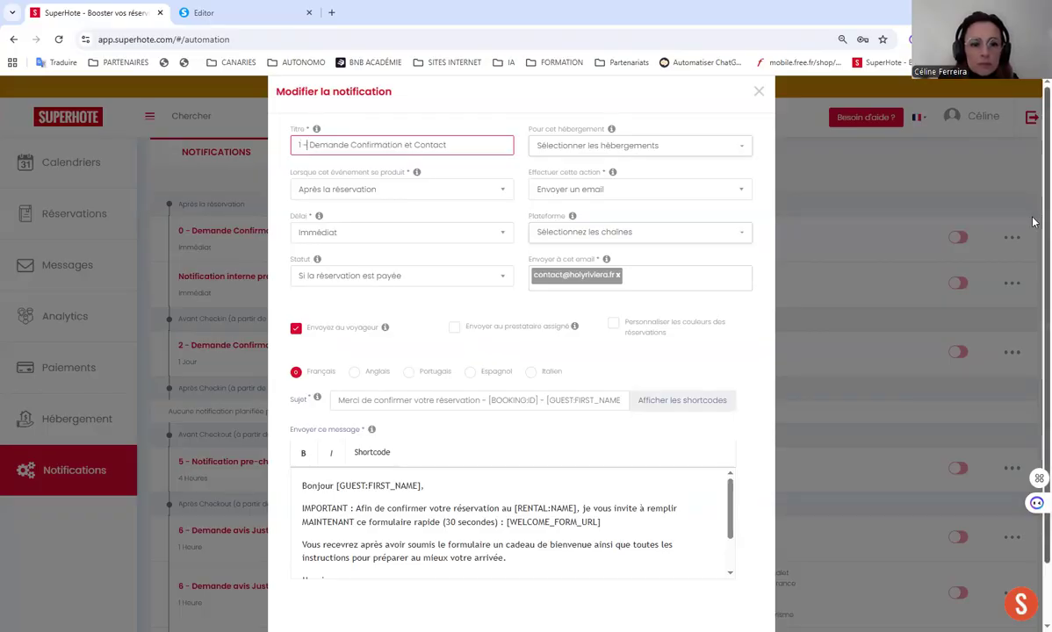
{"action": "left_click_drag", "start_coordinate": [351, 144], "coordinate": [446, 148]}
{"action": "key", "text": "BackSpace"}
{"action": "key", "text": "BackSpace"}
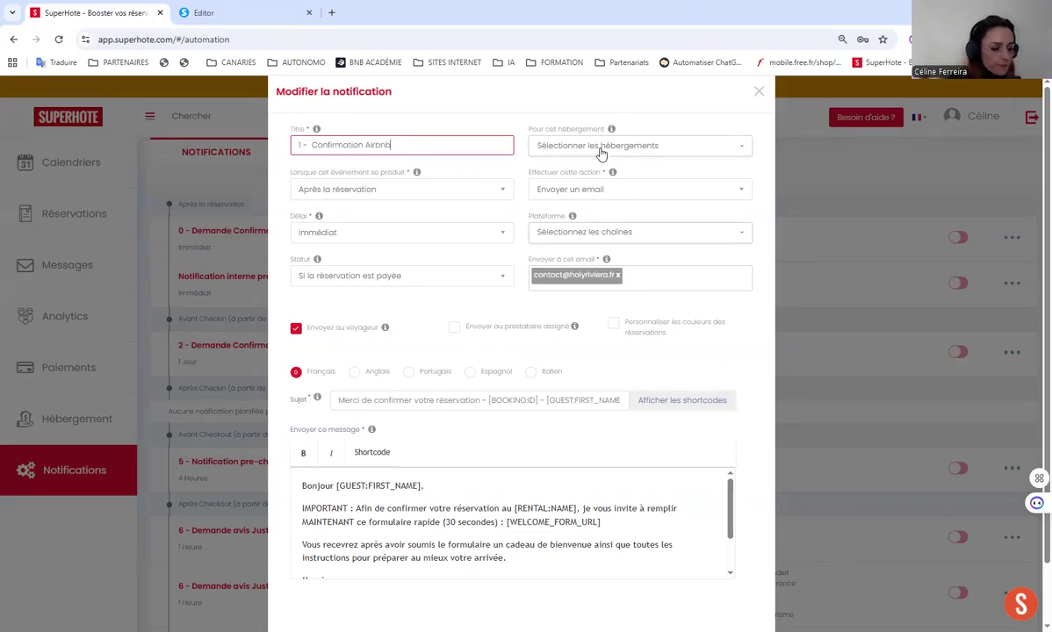
Step: Replace the whole message body with the copied Airbnb welcome text
{"action": "scroll", "coordinate": [366, 496], "scroll_direction": "down", "scroll_amount": 3}
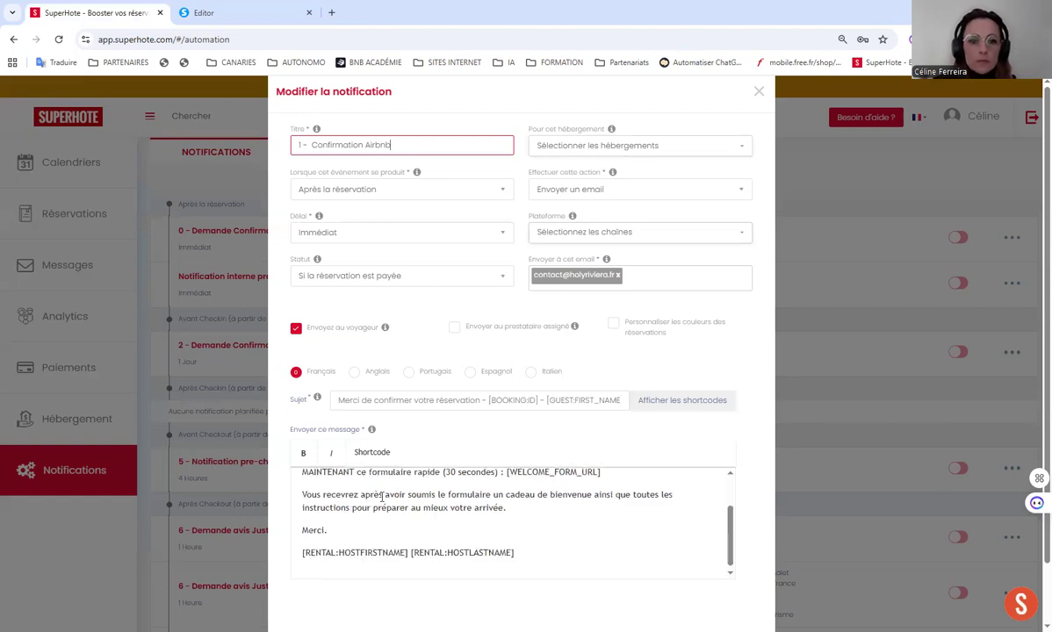
{"action": "key", "text": "ctrl+a"}
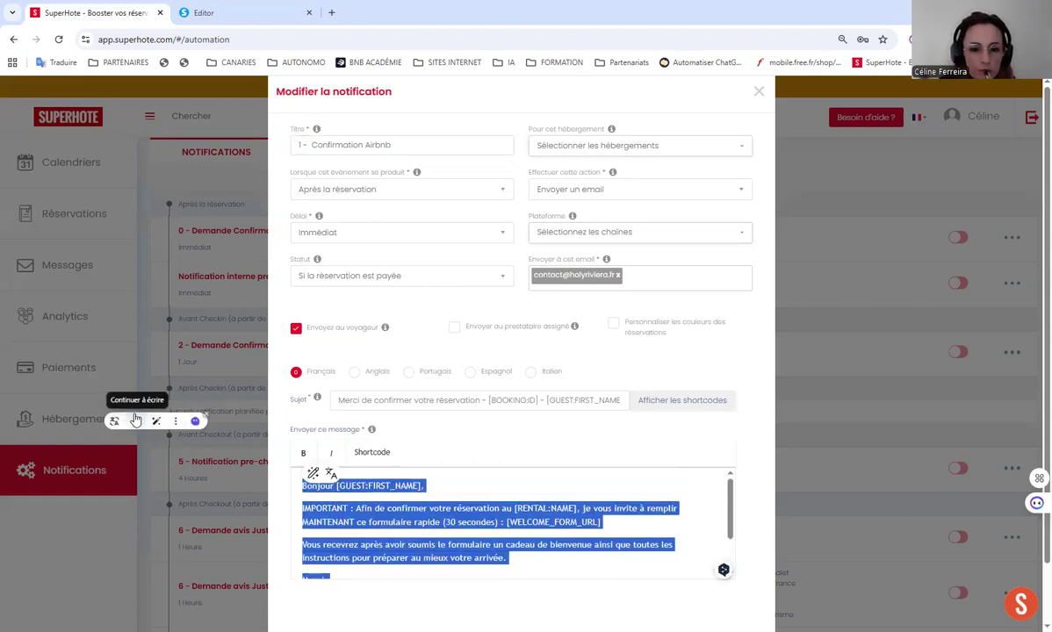
{"action": "key", "text": "BackSpace"}
{"action": "key", "text": "ctrl+v"}
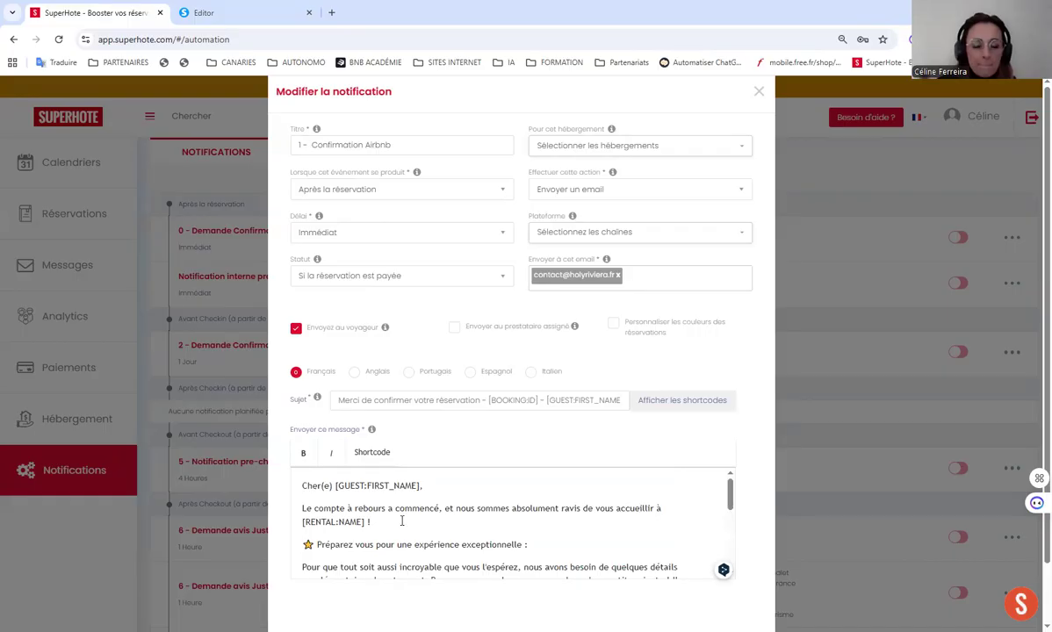
Step: Select the [GUEST:FIRST_NAME] placeholder following 'Cher(e)' in the greeting
{"action": "scroll", "coordinate": [379, 531], "scroll_direction": "down", "scroll_amount": 2}
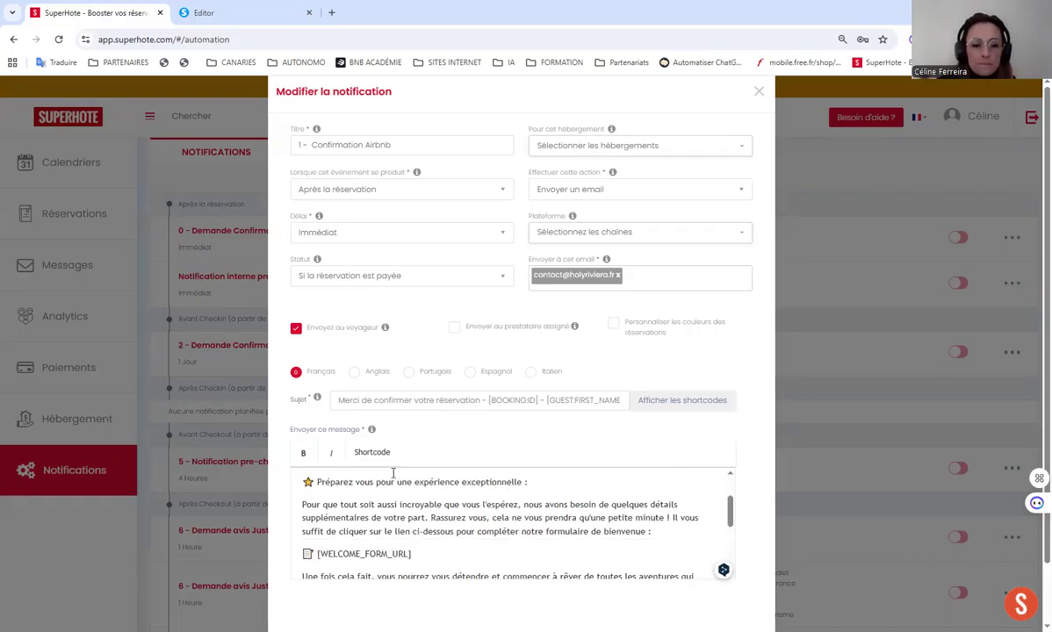
{"action": "scroll", "coordinate": [393, 474], "scroll_direction": "up", "scroll_amount": 2}
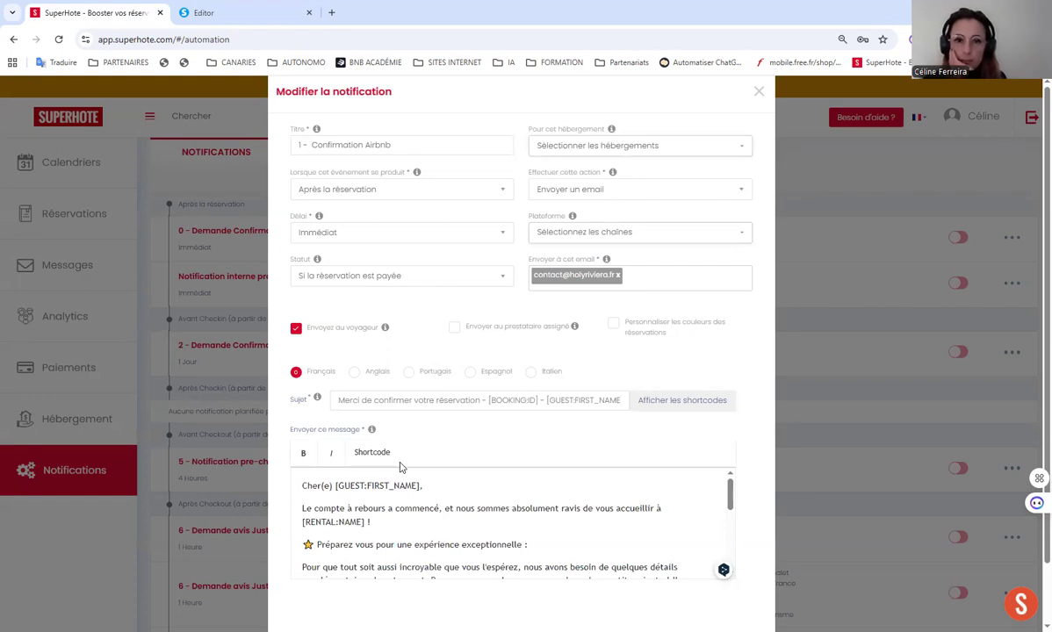
{"action": "scroll", "coordinate": [393, 566], "scroll_direction": "down", "scroll_amount": 1}
{"action": "scroll", "coordinate": [393, 567], "scroll_direction": "up", "scroll_amount": 1}
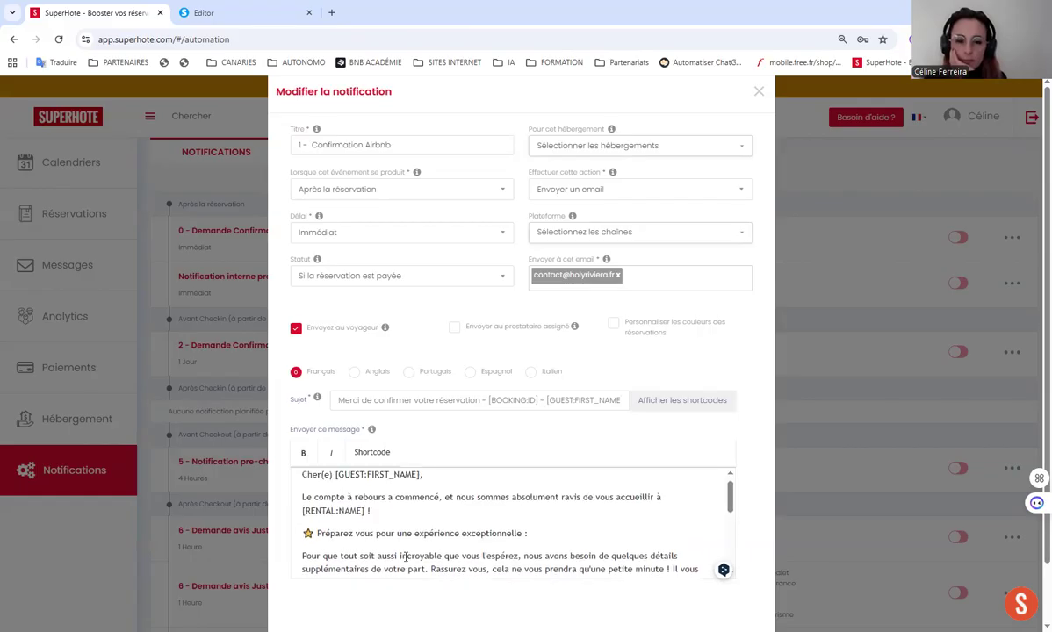
{"action": "left_click_drag", "start_coordinate": [451, 487], "coordinate": [335, 486]}
Step: Replace the selection with the Voyageur > Prénom du voyageur shortcode after 'Cher(e)'
{"action": "key", "text": "BackSpace"}
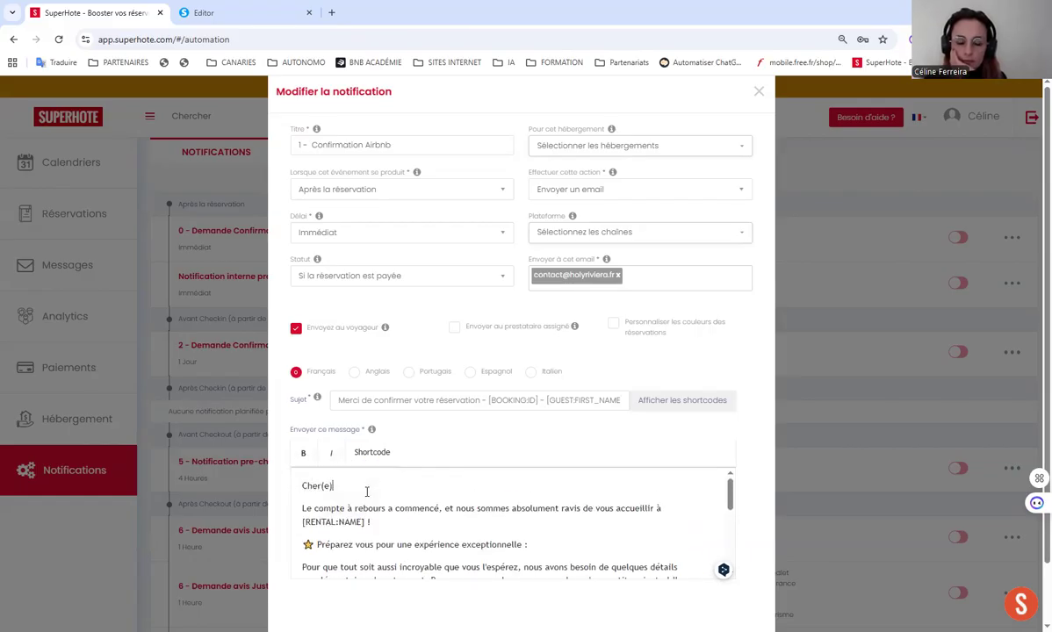
{"action": "left_click", "coordinate": [372, 453]}
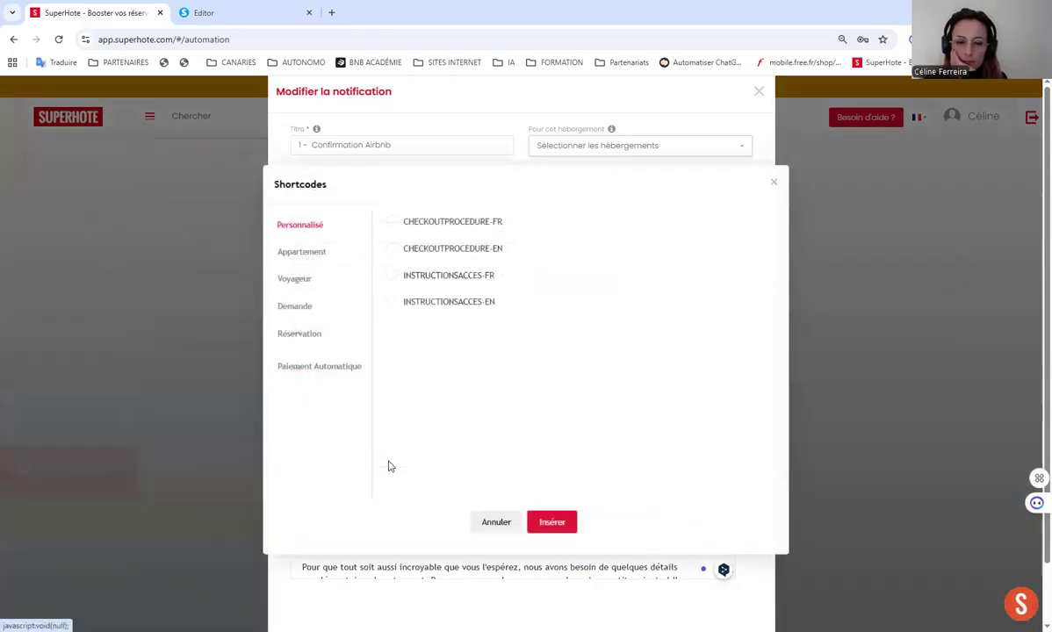
{"action": "left_click", "coordinate": [303, 278]}
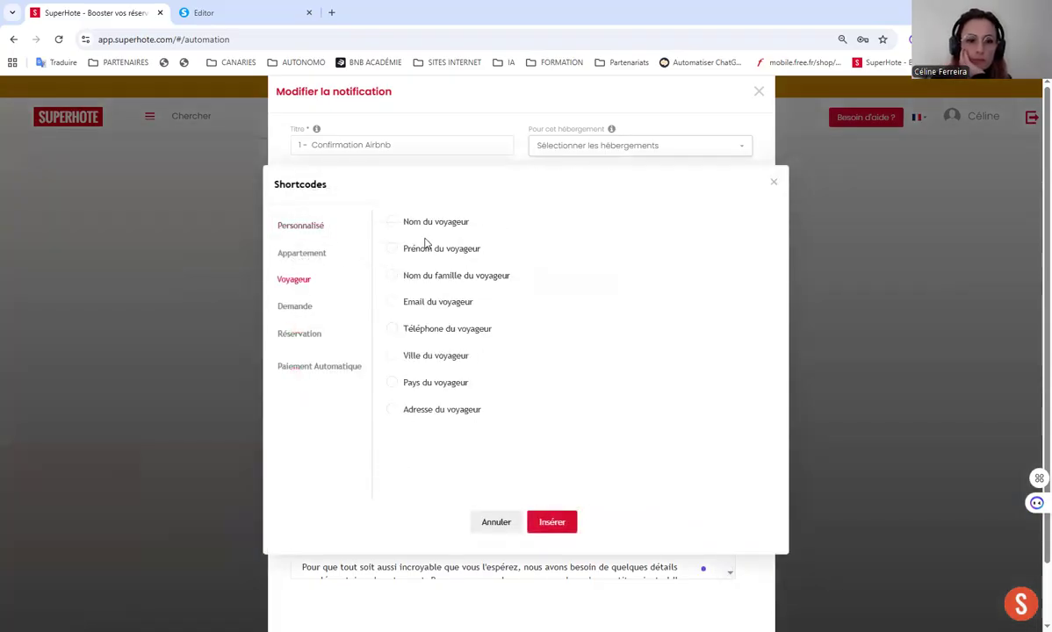
{"action": "left_click", "coordinate": [428, 254]}
{"action": "left_click", "coordinate": [552, 521]}
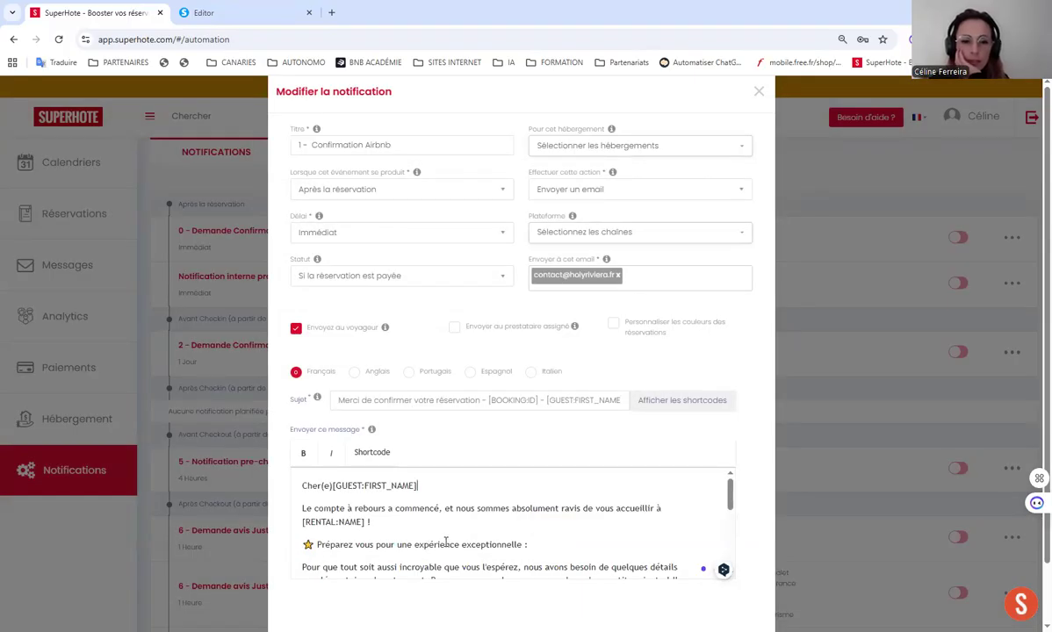
Step: Browse the Appartement, Voyageur, Demande and Réservation shortcodes without inserting any
{"action": "left_click", "coordinate": [392, 453]}
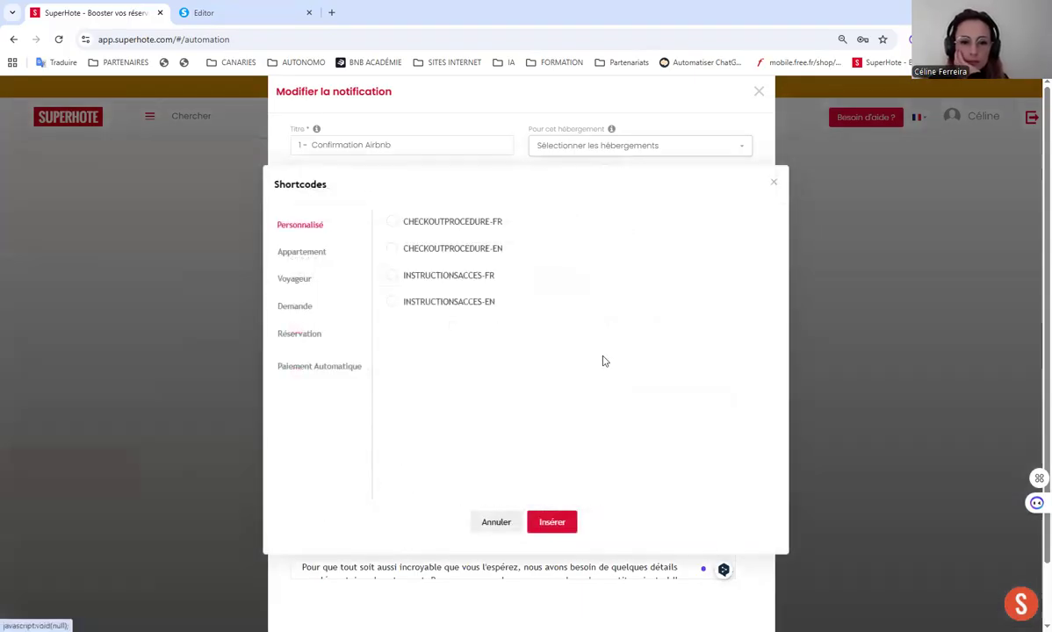
{"action": "left_click", "coordinate": [302, 252]}
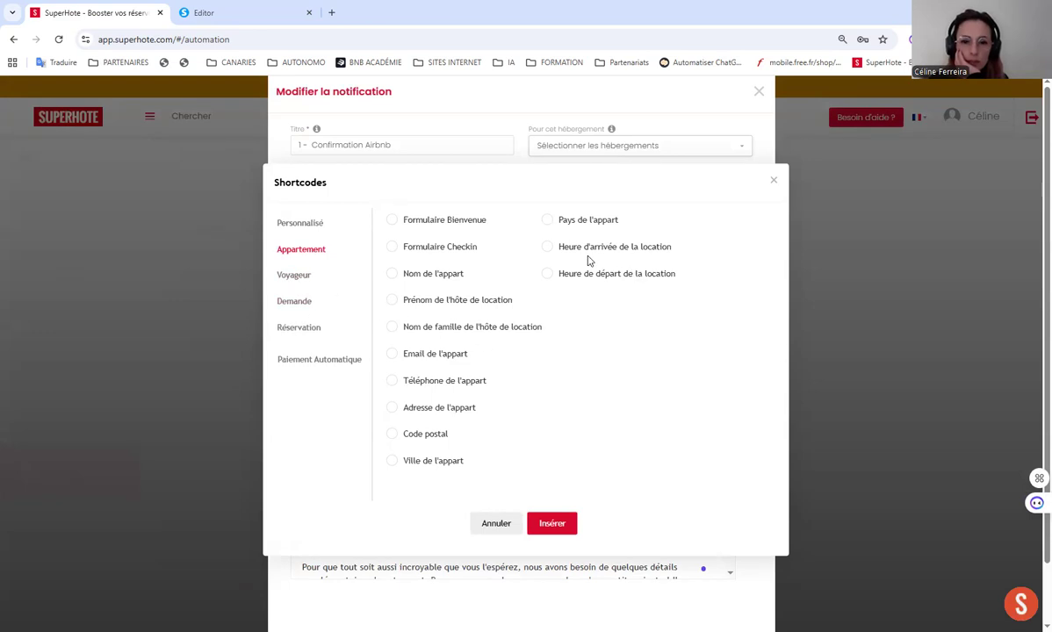
{"action": "left_click", "coordinate": [290, 278]}
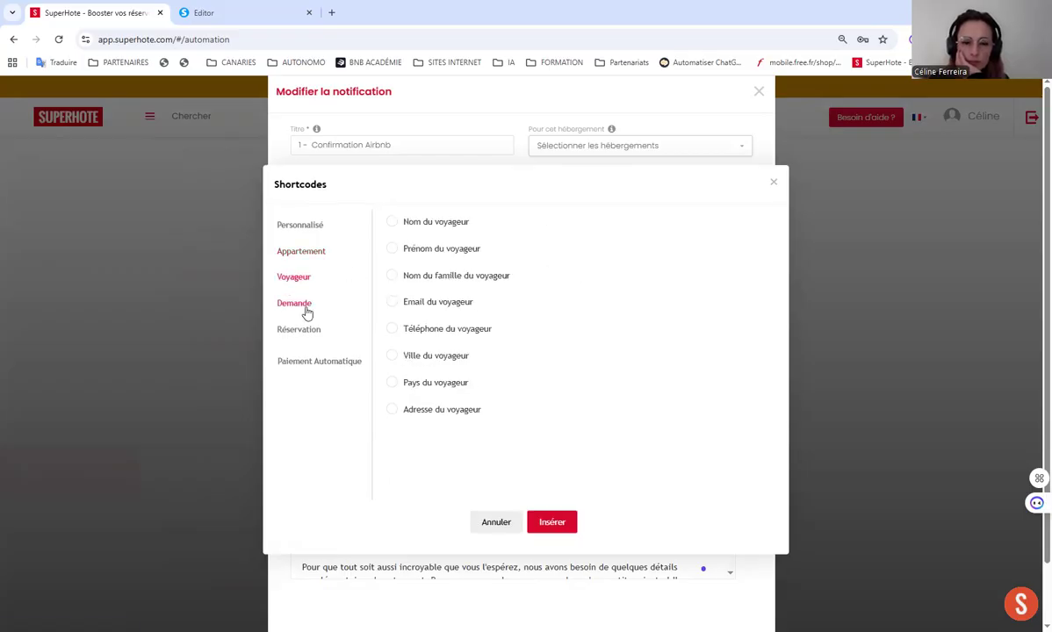
{"action": "left_click", "coordinate": [302, 307]}
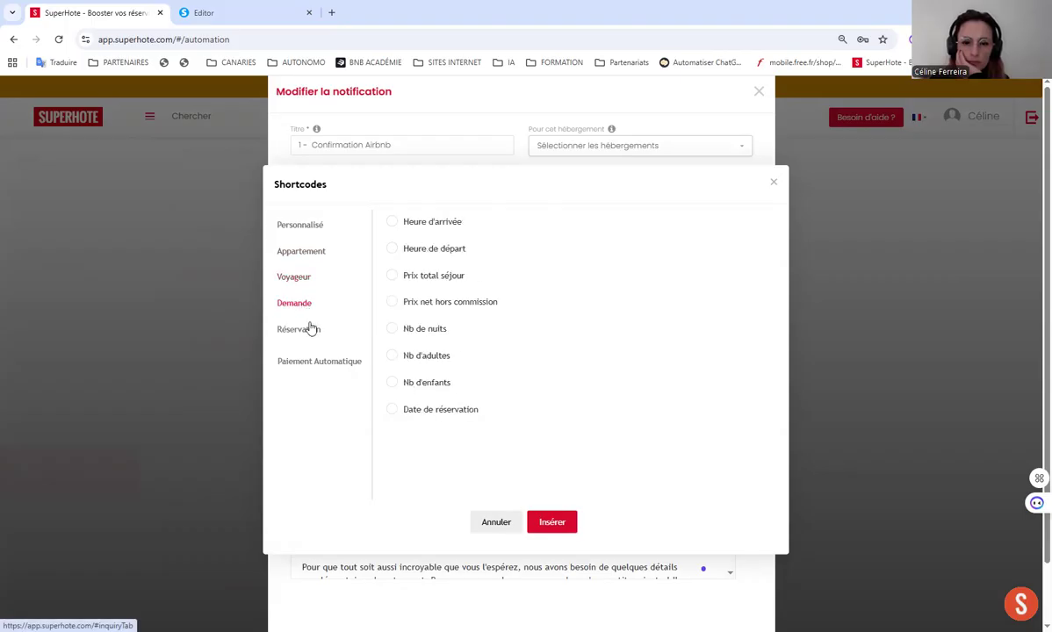
{"action": "left_click", "coordinate": [311, 332]}
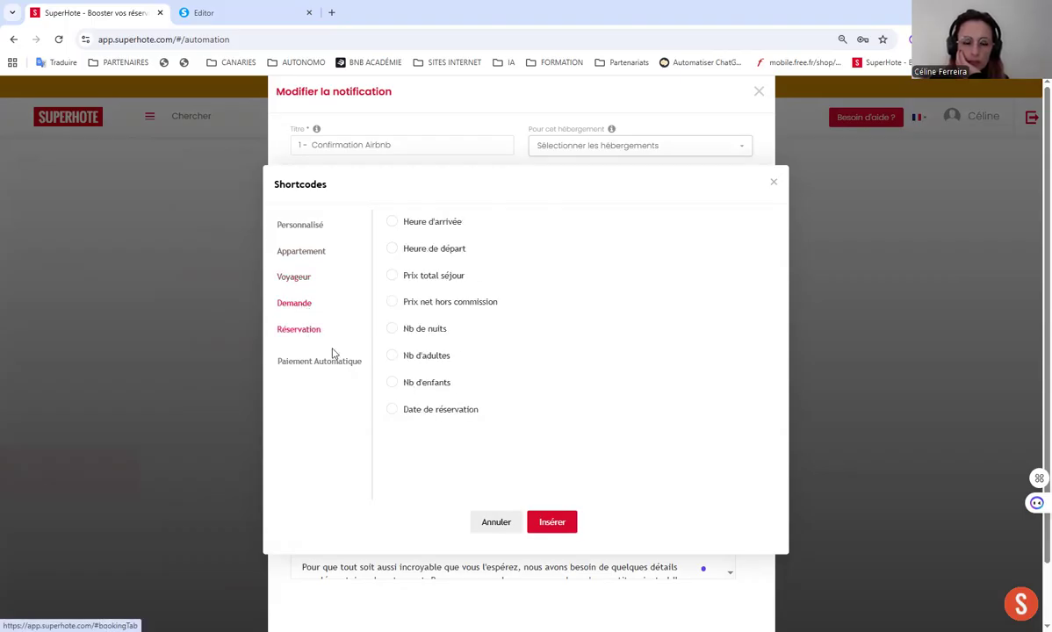
{"action": "left_click", "coordinate": [494, 520]}
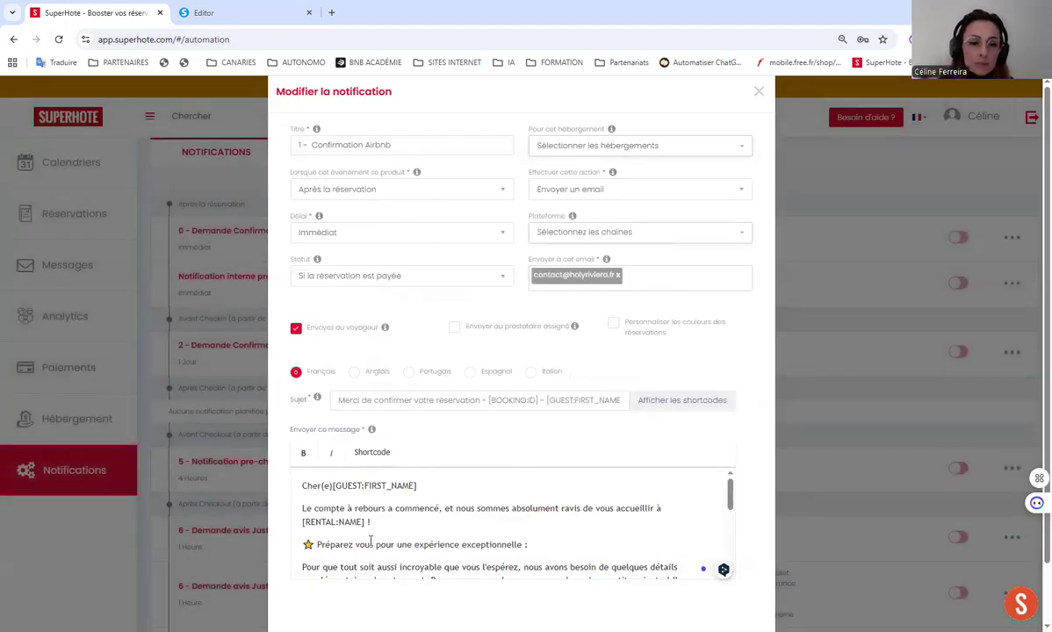
Step: Scroll through the message body down to its closing sign-off
{"action": "scroll", "coordinate": [372, 539], "scroll_direction": "down", "scroll_amount": 1}
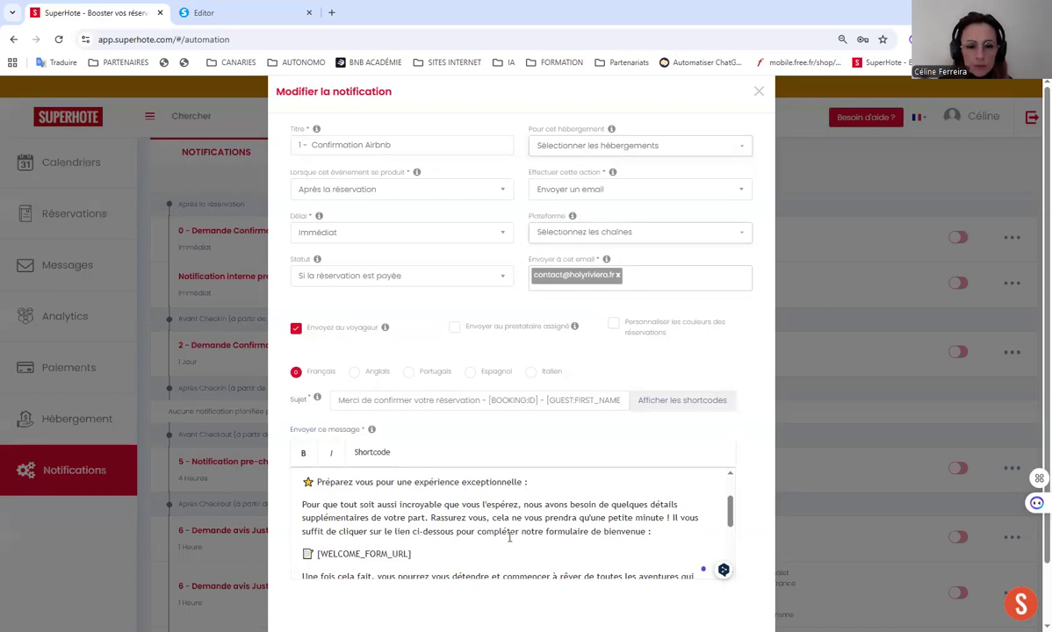
{"action": "scroll", "coordinate": [615, 533], "scroll_direction": "down", "scroll_amount": 3}
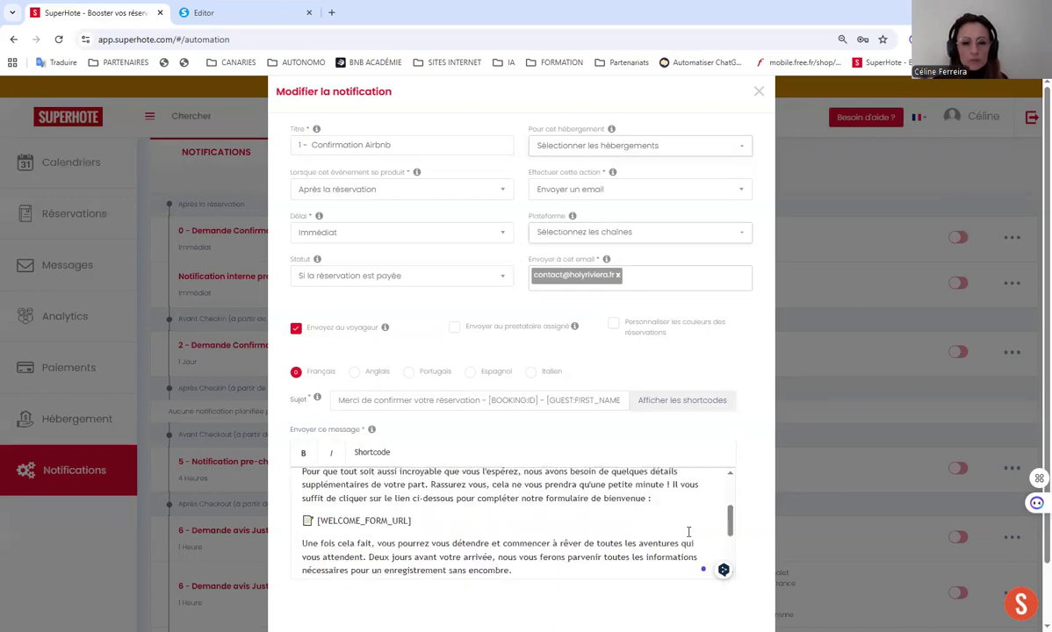
{"action": "scroll", "coordinate": [532, 535], "scroll_direction": "up", "scroll_amount": 3}
{"action": "scroll", "coordinate": [505, 533], "scroll_direction": "down", "scroll_amount": 1}
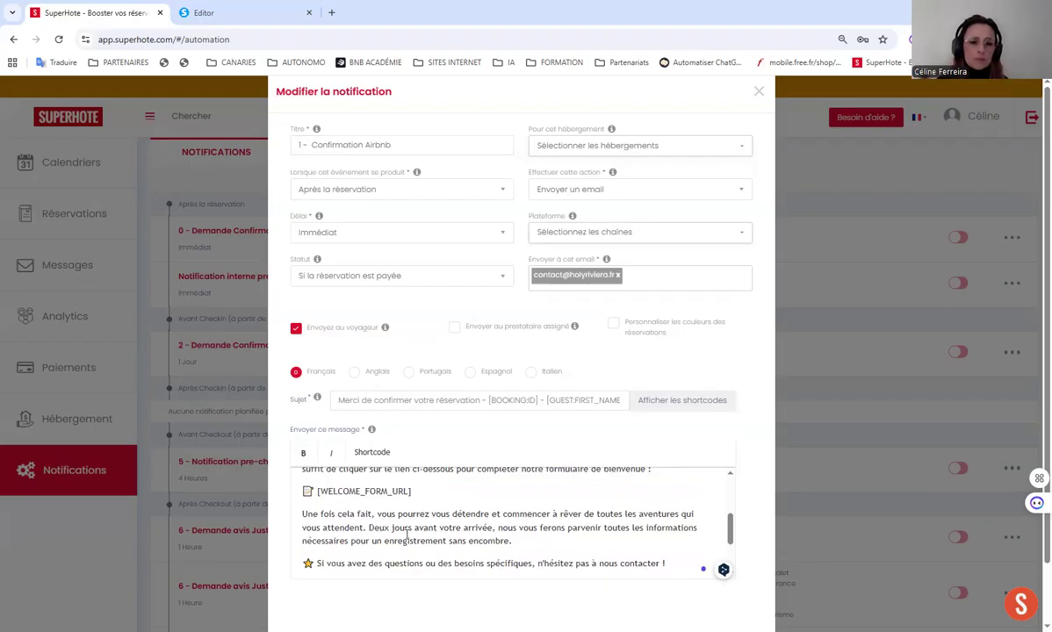
{"action": "scroll", "coordinate": [409, 534], "scroll_direction": "down", "scroll_amount": 2}
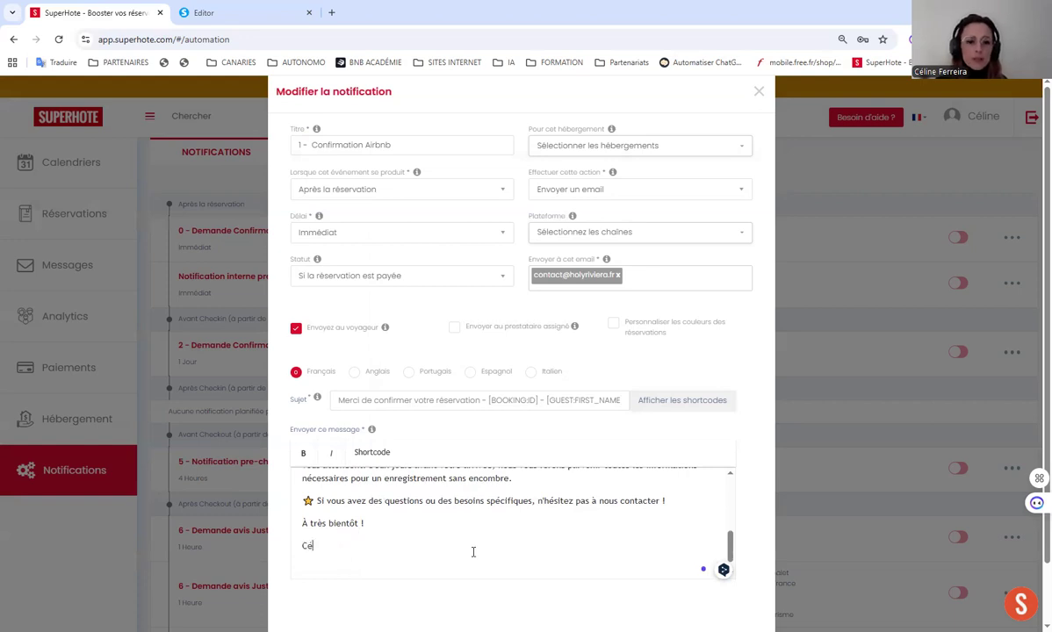
Step: Finish the signature as the host's first name, ' - ', then Holy Riviera, and review
{"action": "type", "text": "l"}
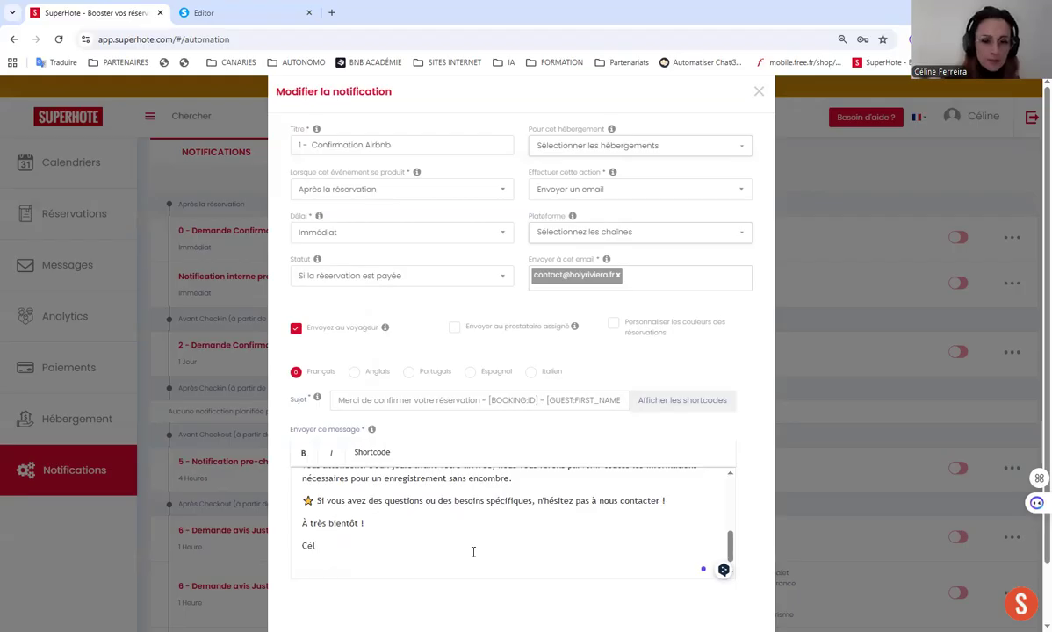
{"action": "type", "text": "ine de Holy Riviera"}
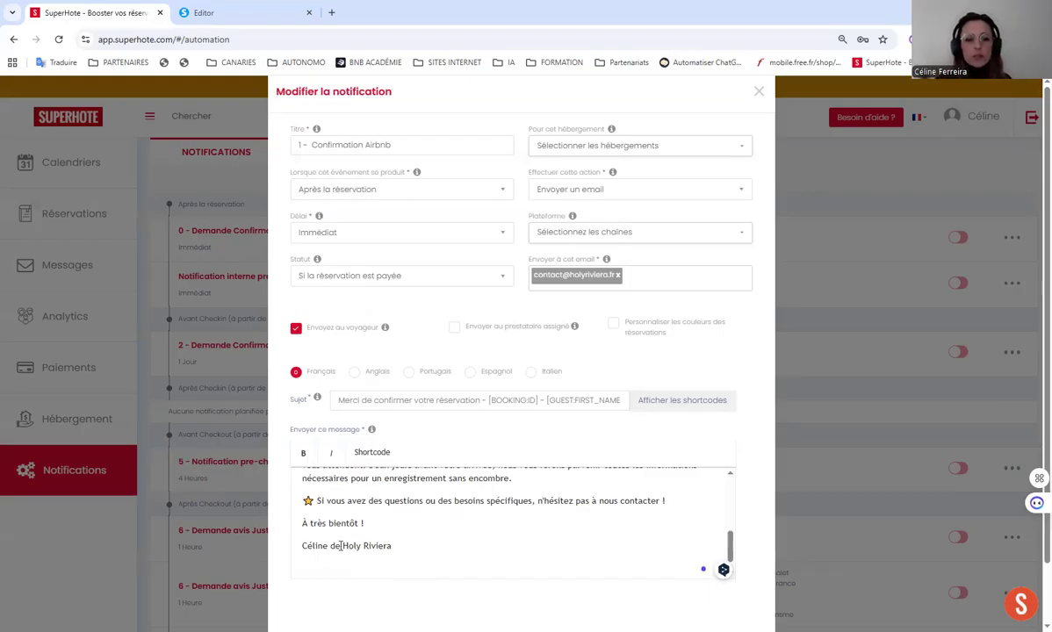
{"action": "key", "text": "BackSpace"}
{"action": "key", "text": "BackSpace"}
{"action": "key", "text": "BackSpace"}
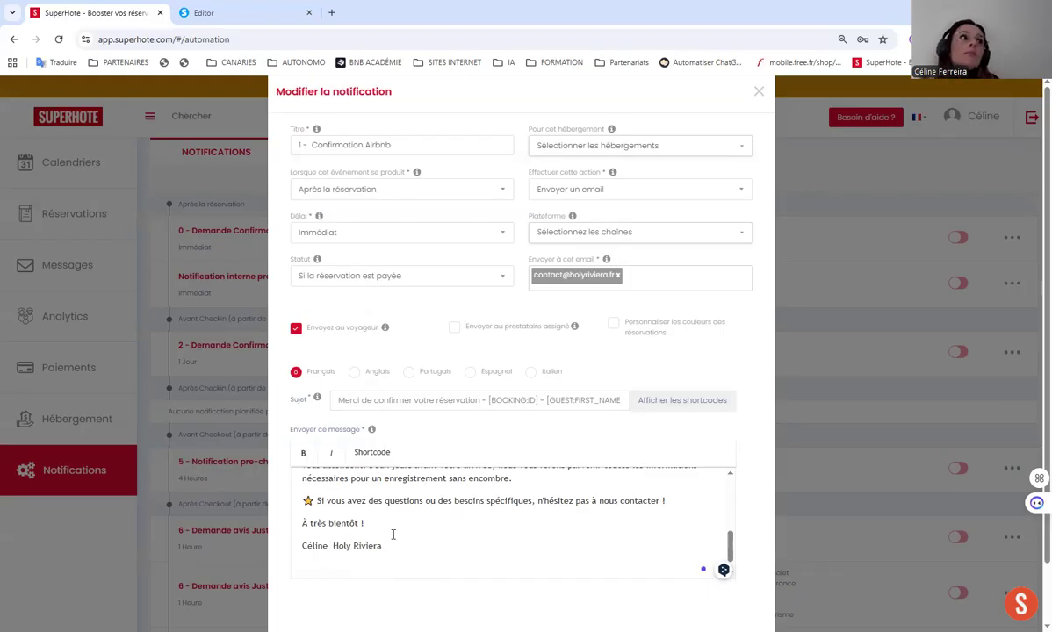
{"action": "type", "text": "-"}
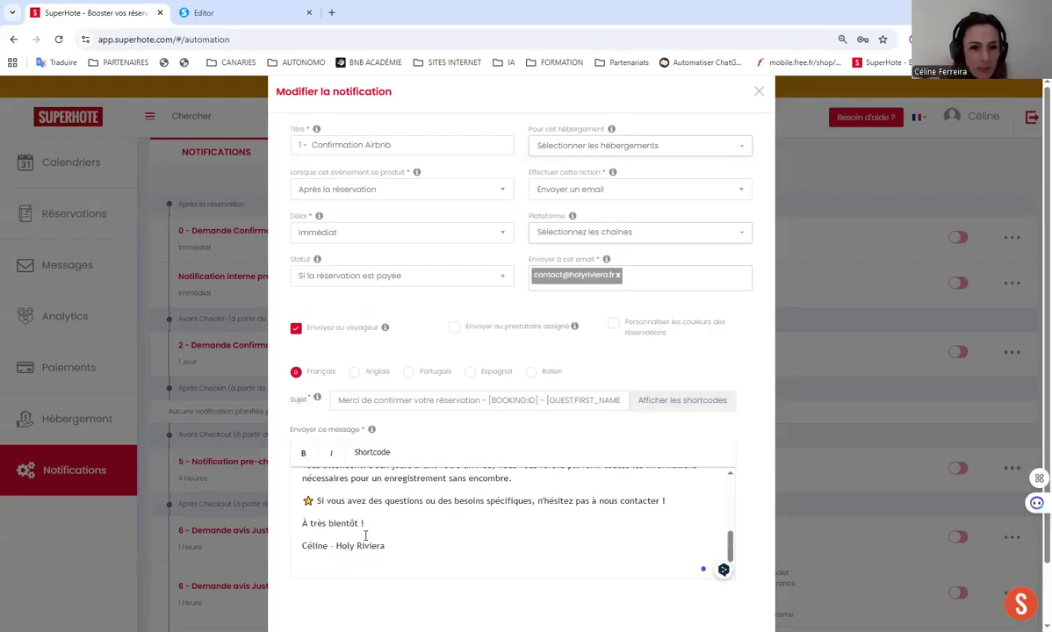
{"action": "scroll", "coordinate": [427, 549], "scroll_direction": "up", "scroll_amount": 10}
{"action": "scroll", "coordinate": [428, 541], "scroll_direction": "down", "scroll_amount": 5}
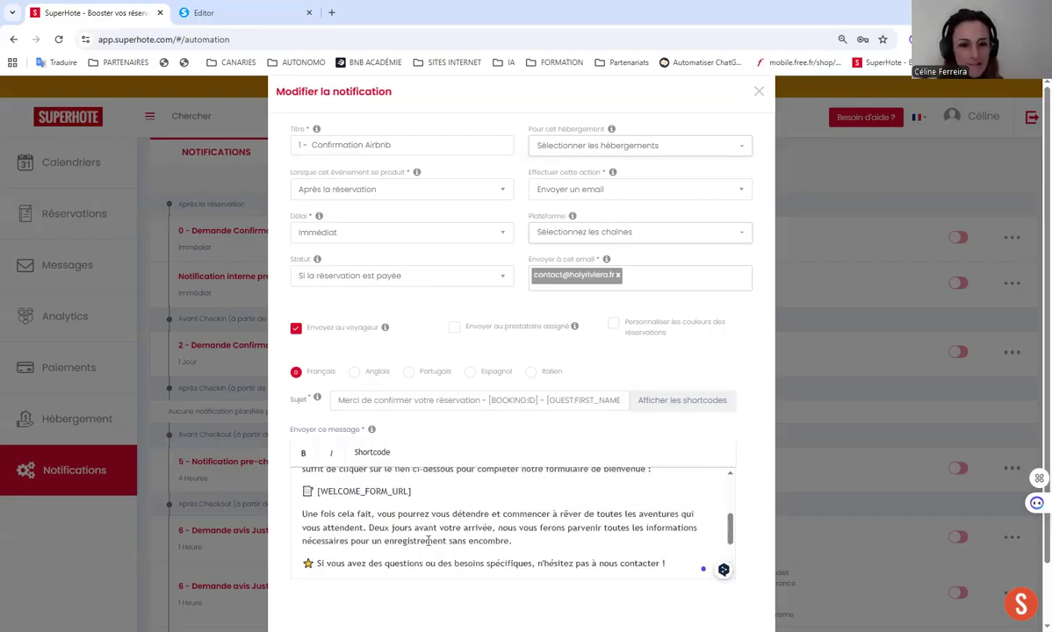
{"action": "scroll", "coordinate": [428, 541], "scroll_direction": "down", "scroll_amount": 3}
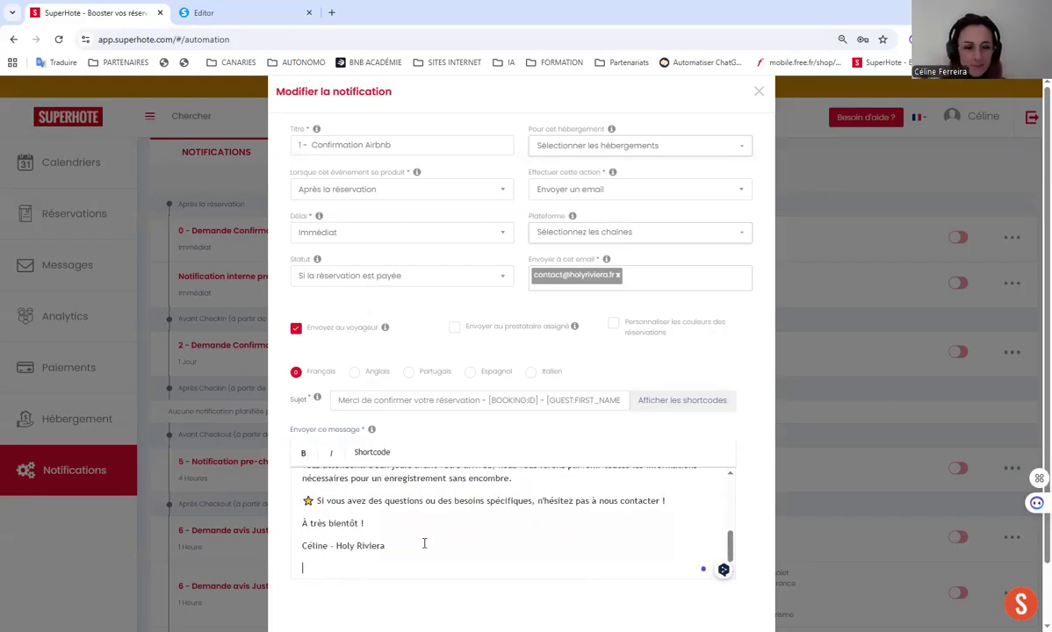
{"action": "scroll", "coordinate": [424, 550], "scroll_direction": "up", "scroll_amount": 3}
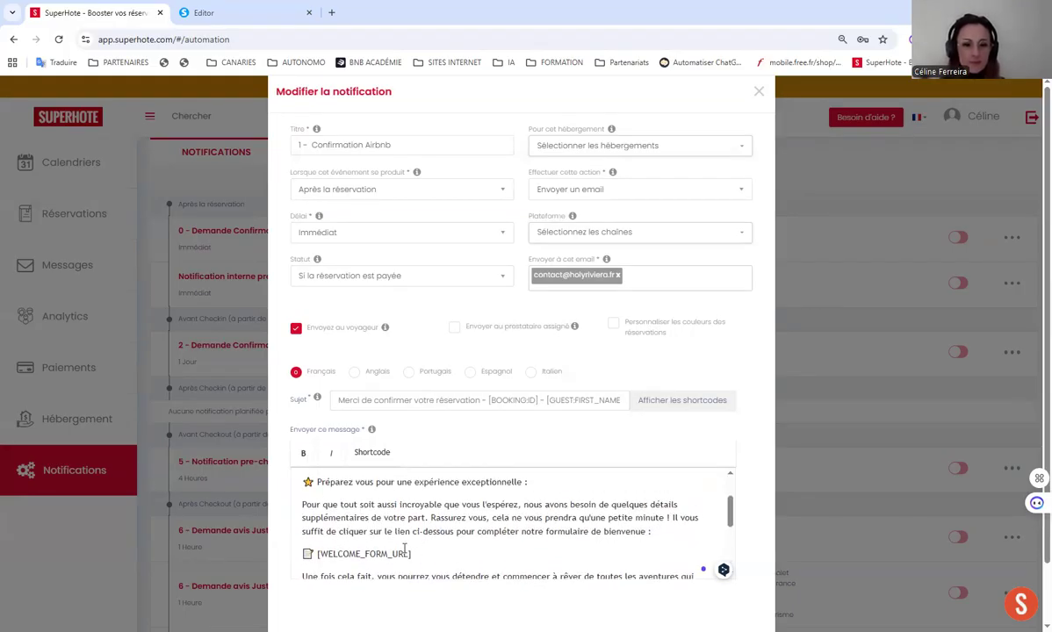
{"action": "scroll", "coordinate": [406, 550], "scroll_direction": "down", "scroll_amount": 5}
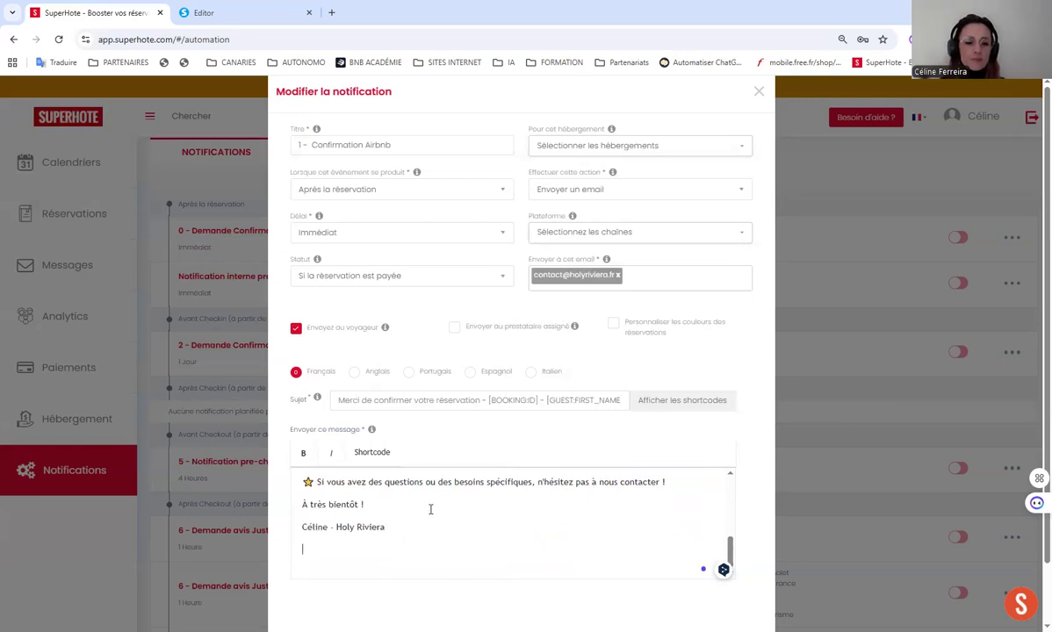
{"action": "left_click", "coordinate": [341, 193]}
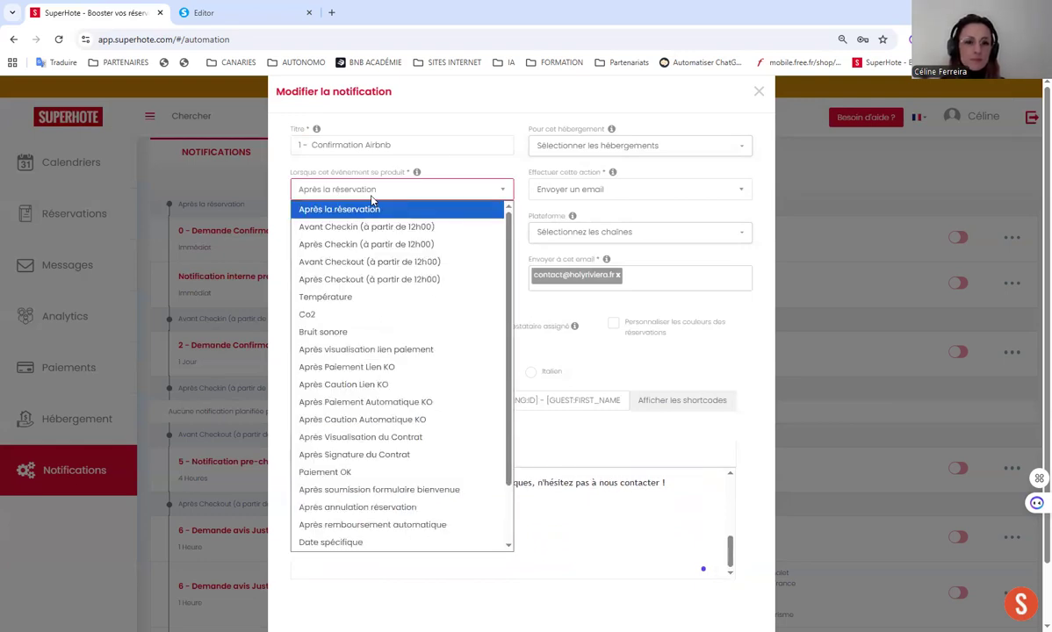
{"action": "left_click", "coordinate": [345, 232]}
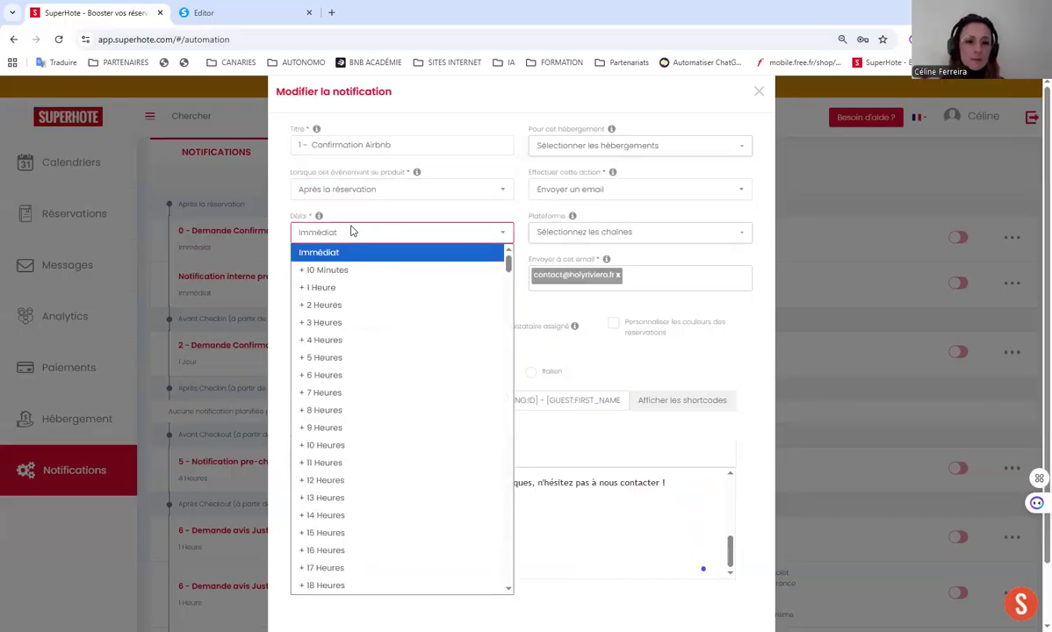
{"action": "left_click", "coordinate": [356, 215]}
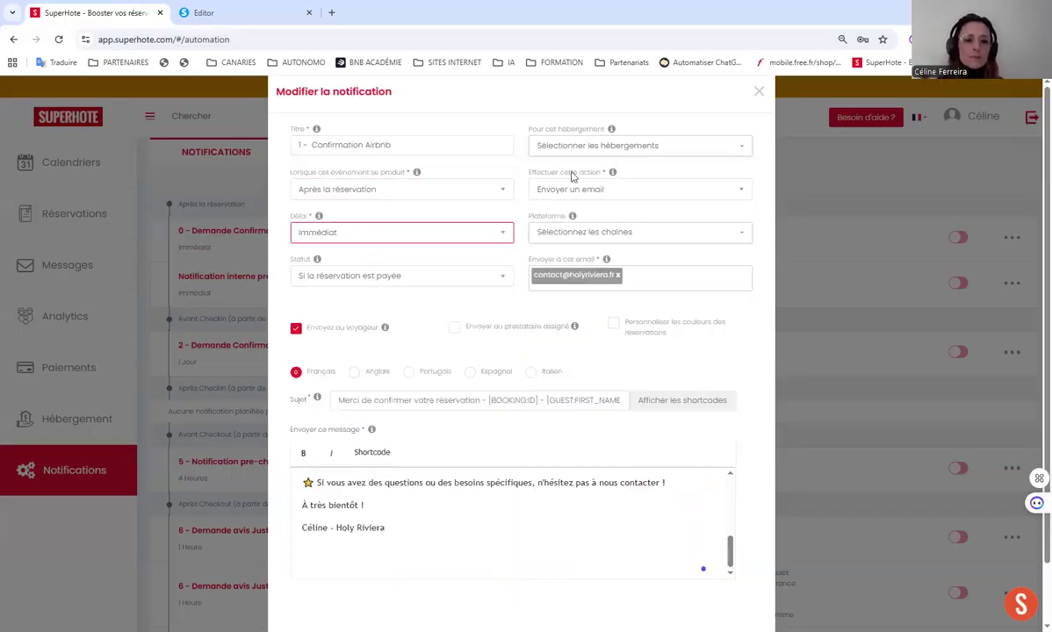
{"action": "left_click", "coordinate": [592, 147]}
{"action": "left_click", "coordinate": [533, 174]}
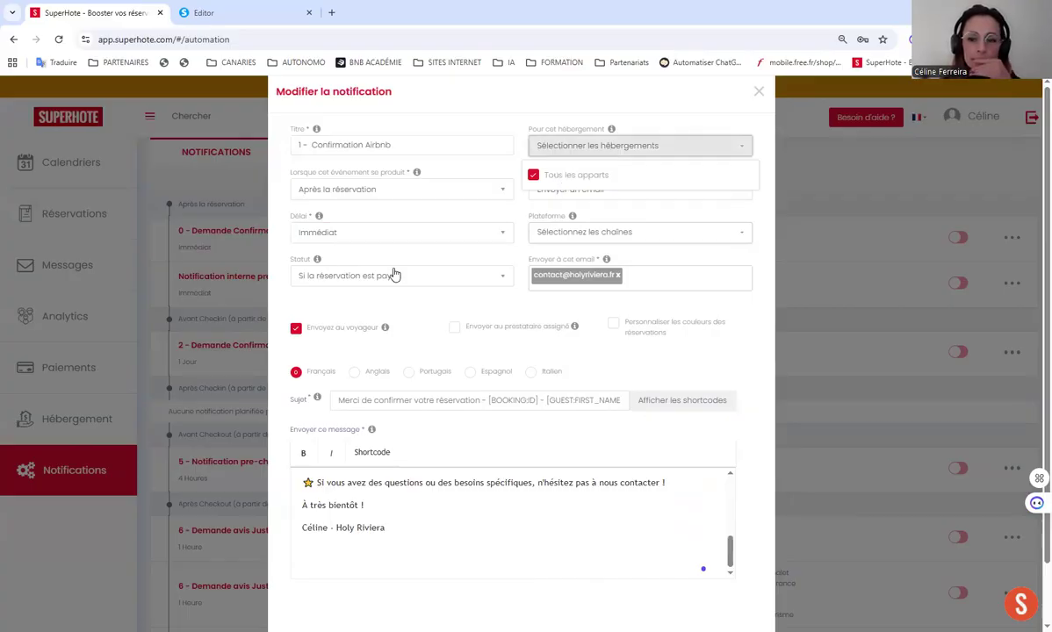
{"action": "left_click", "coordinate": [593, 151]}
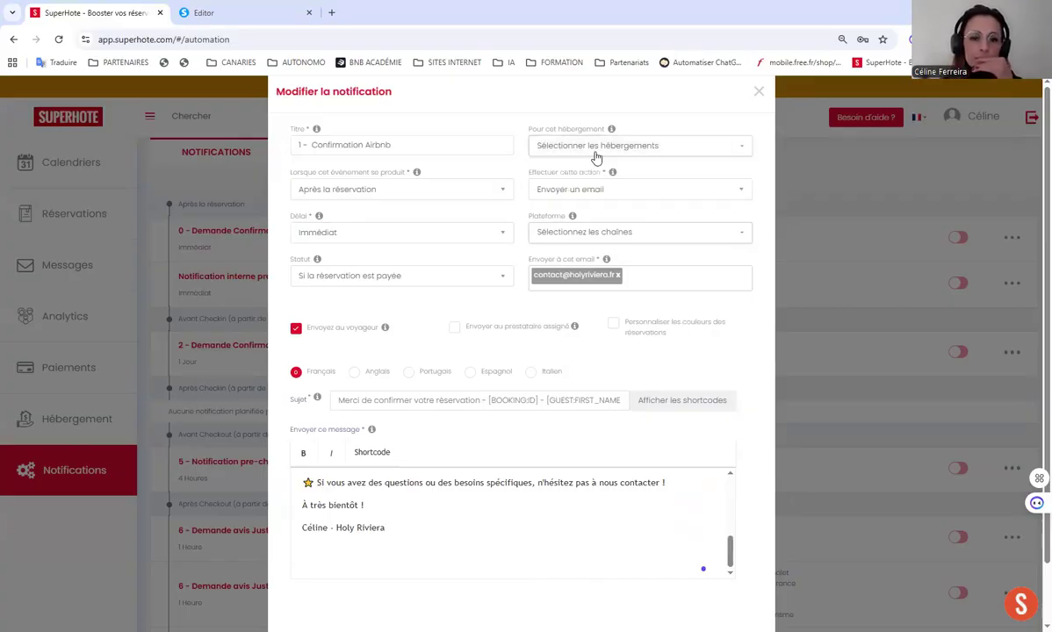
{"action": "left_click", "coordinate": [593, 151]}
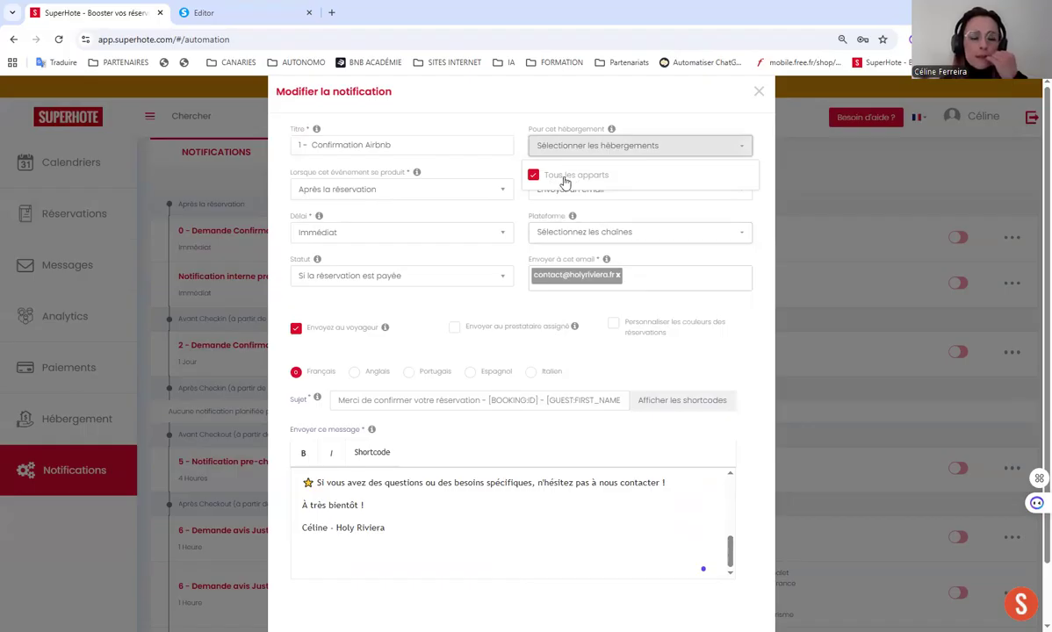
{"action": "left_click", "coordinate": [505, 130]}
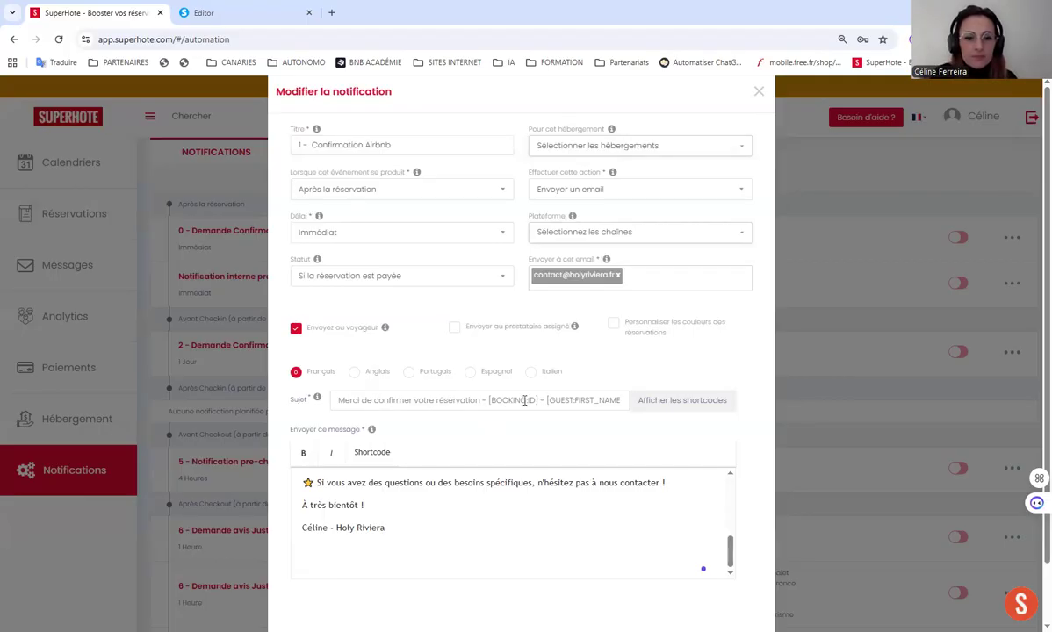
Step: Remove [BOOKING:ID] and the guest shortcodes from the subject, appending [RENTAL:NAME] instead
{"action": "left_click_drag", "start_coordinate": [489, 400], "coordinate": [537, 400]}
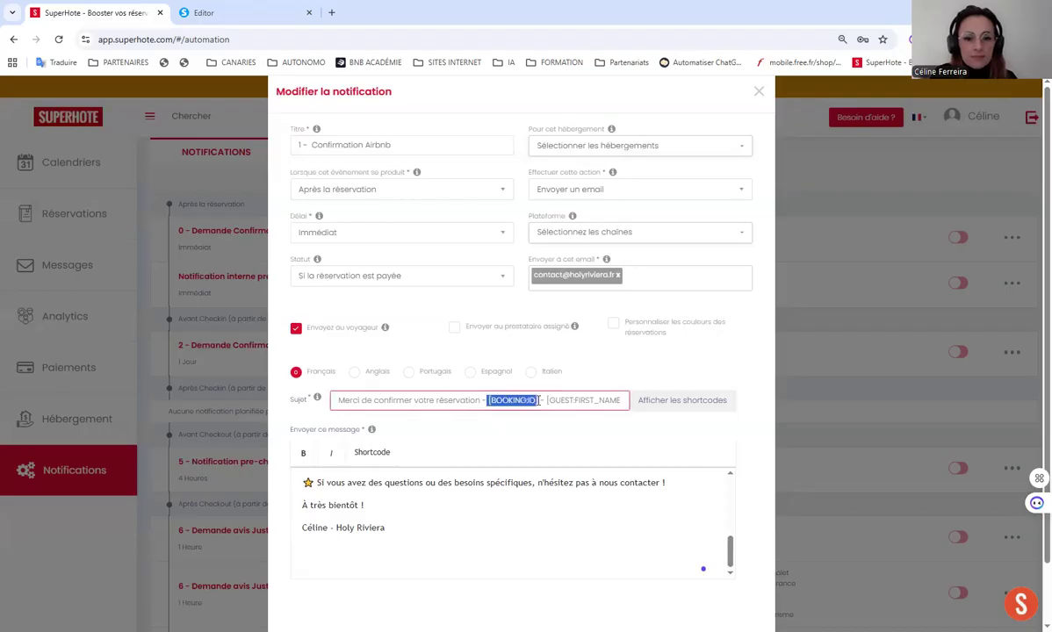
{"action": "key", "text": "BackSpace"}
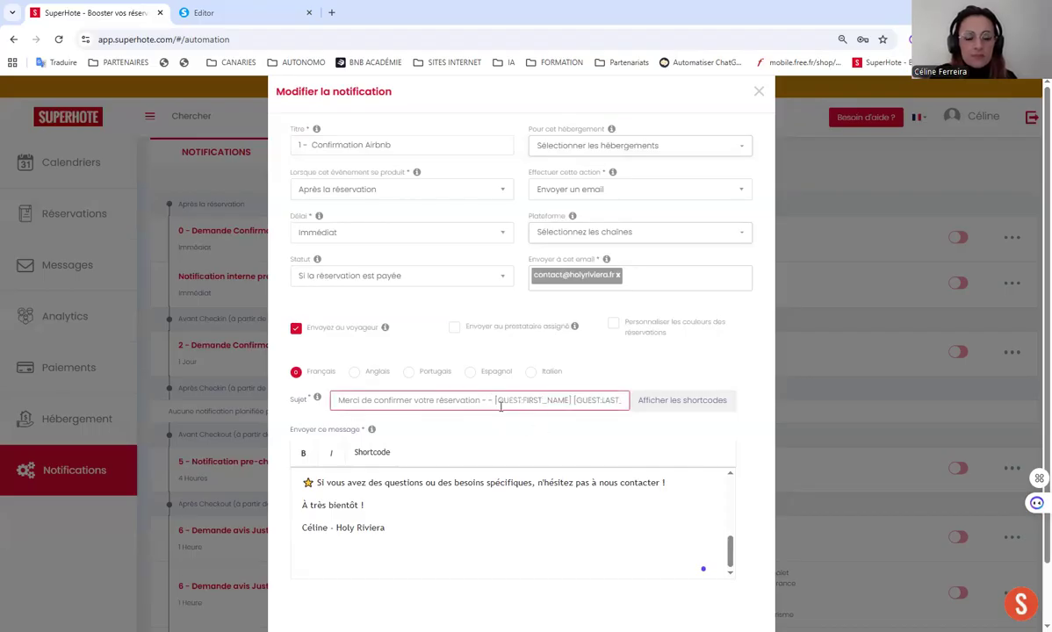
{"action": "left_click_drag", "start_coordinate": [488, 400], "coordinate": [754, 413]}
{"action": "key", "text": "BackSpace"}
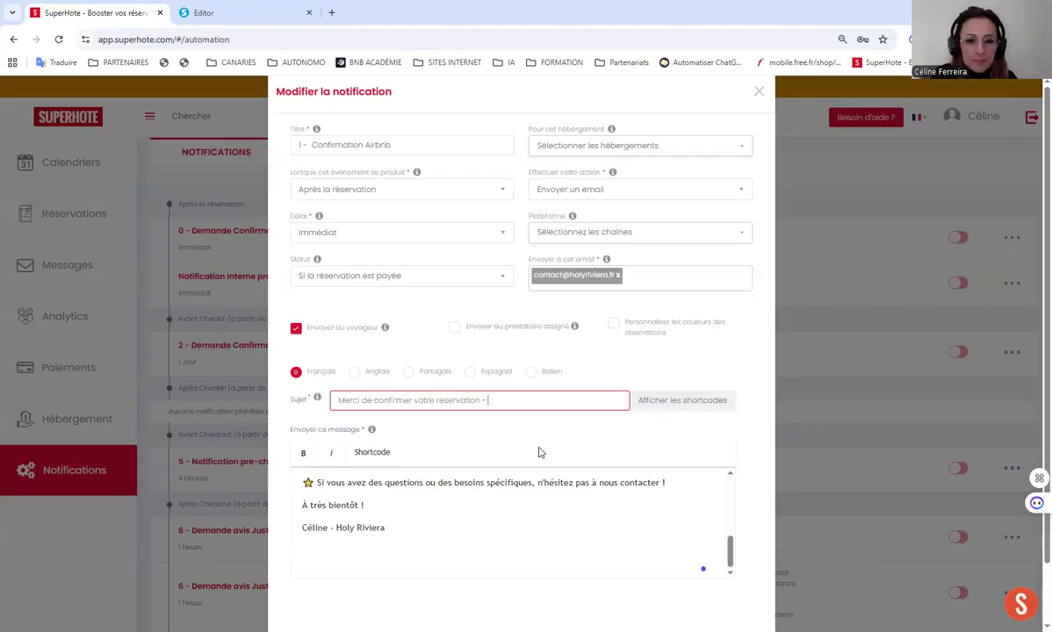
{"action": "left_click", "coordinate": [690, 400]}
{"action": "left_click", "coordinate": [404, 240]}
{"action": "left_click", "coordinate": [529, 251]}
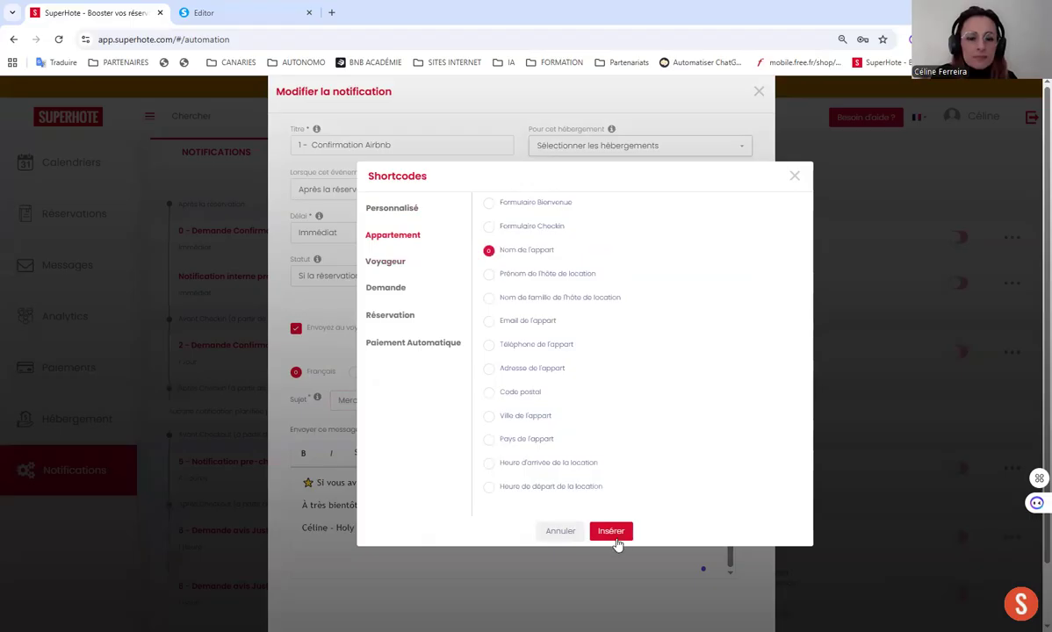
{"action": "left_click", "coordinate": [616, 540]}
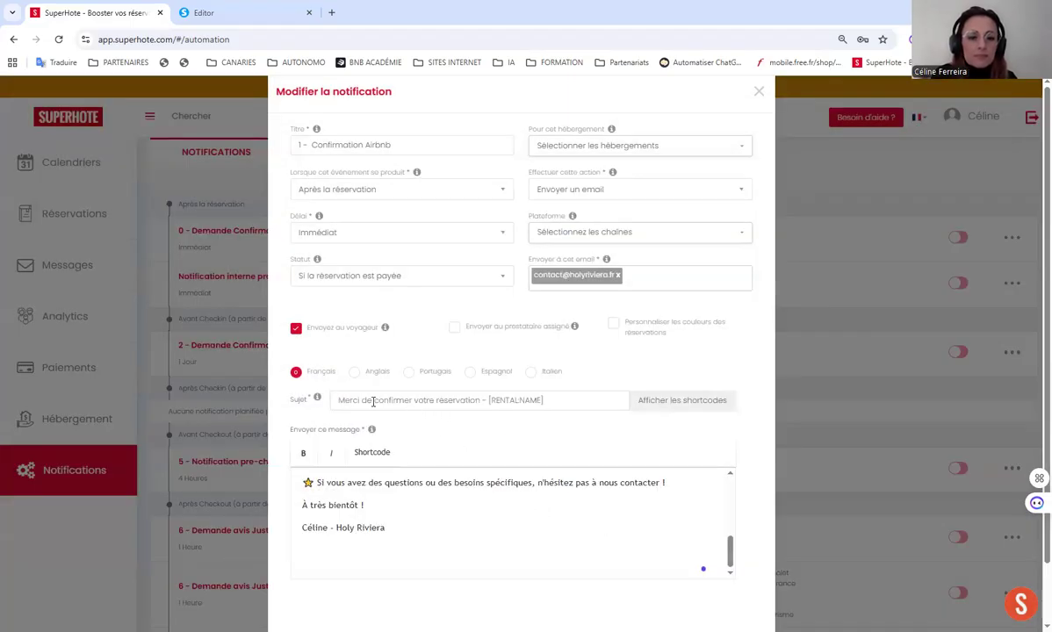
Step: Add the guest first-name shortcode at the subject's start, then remove it again
{"action": "left_click", "coordinate": [340, 400]}
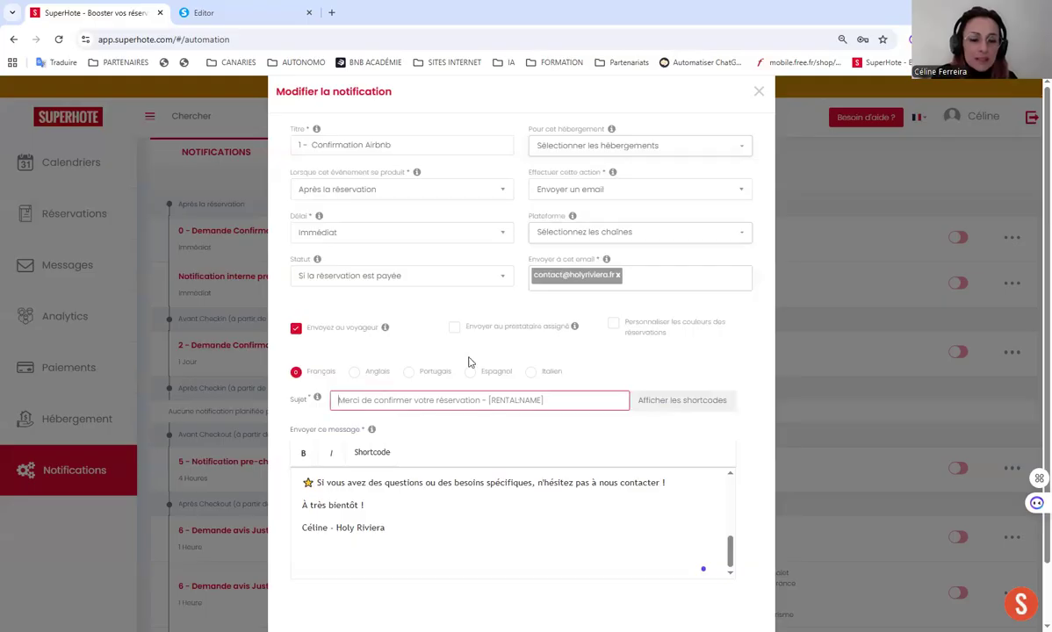
{"action": "left_click", "coordinate": [661, 402]}
{"action": "left_click", "coordinate": [384, 261]}
{"action": "left_click", "coordinate": [508, 225]}
{"action": "left_click", "coordinate": [612, 532]}
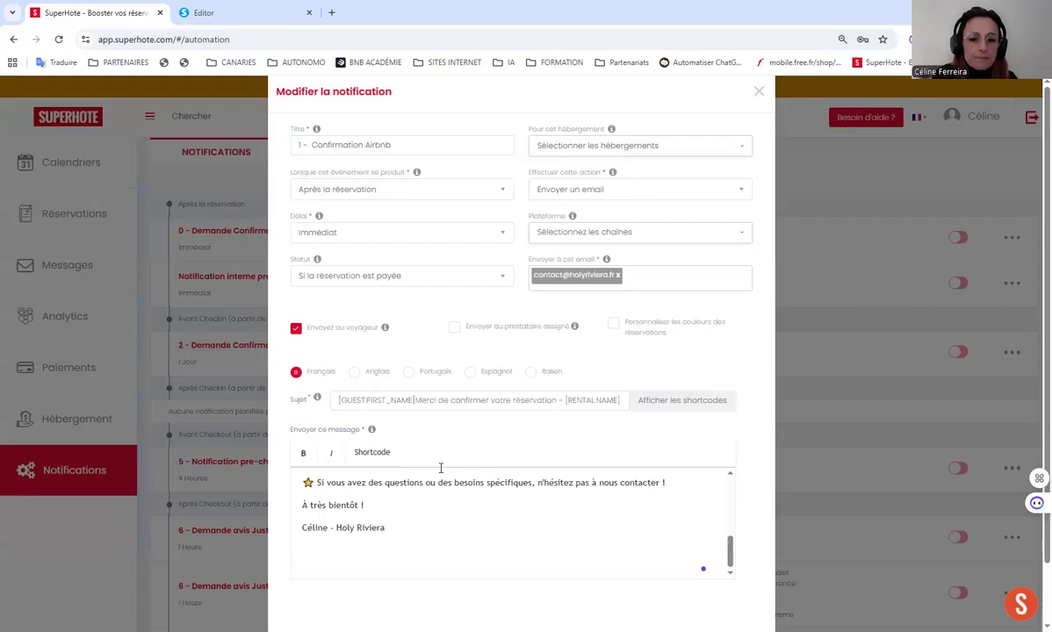
{"action": "left_click", "coordinate": [418, 402]}
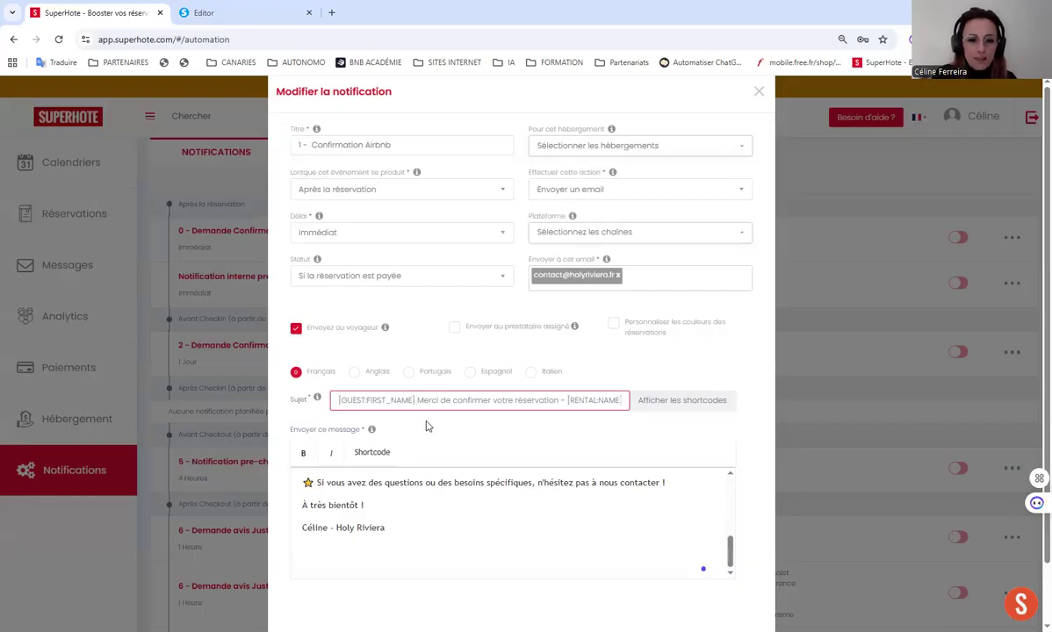
{"action": "left_click_drag", "start_coordinate": [419, 400], "coordinate": [329, 404]}
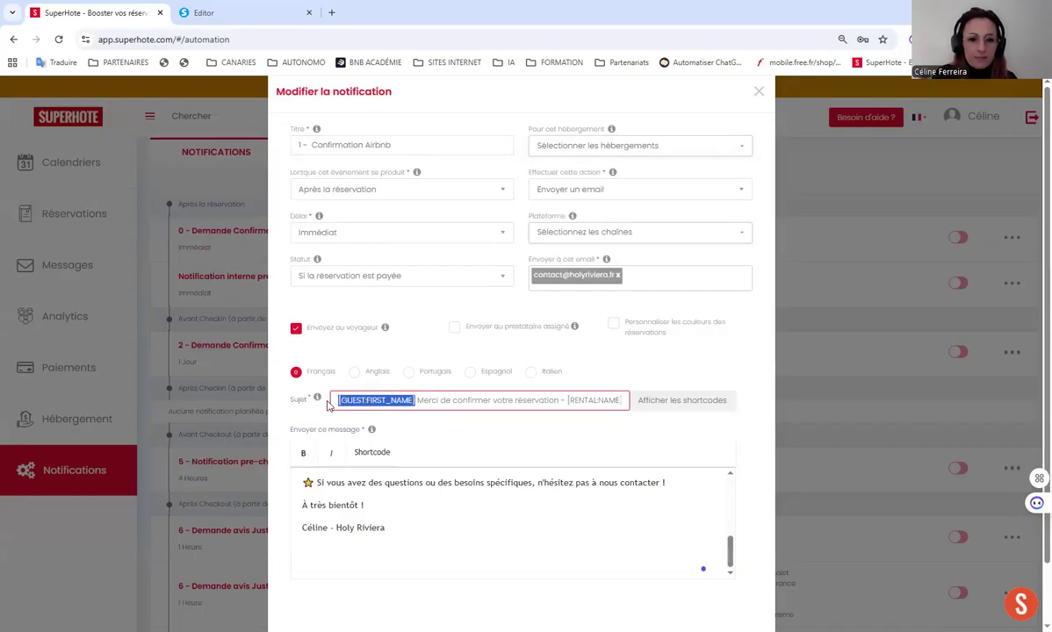
{"action": "key", "text": "BackSpace"}
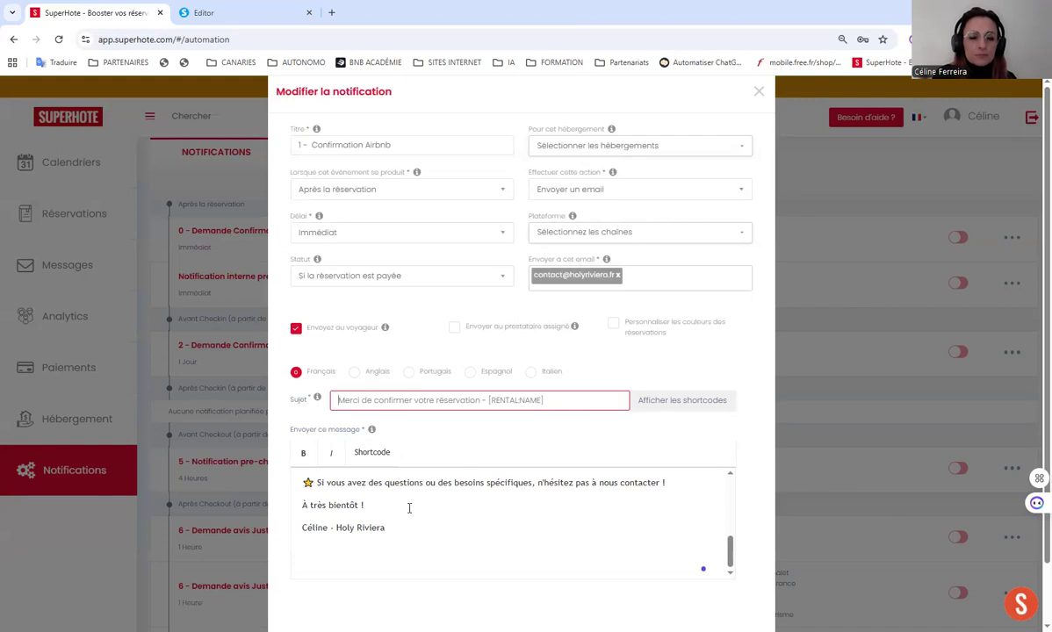
{"action": "scroll", "coordinate": [520, 421], "scroll_direction": "down", "scroll_amount": 2}
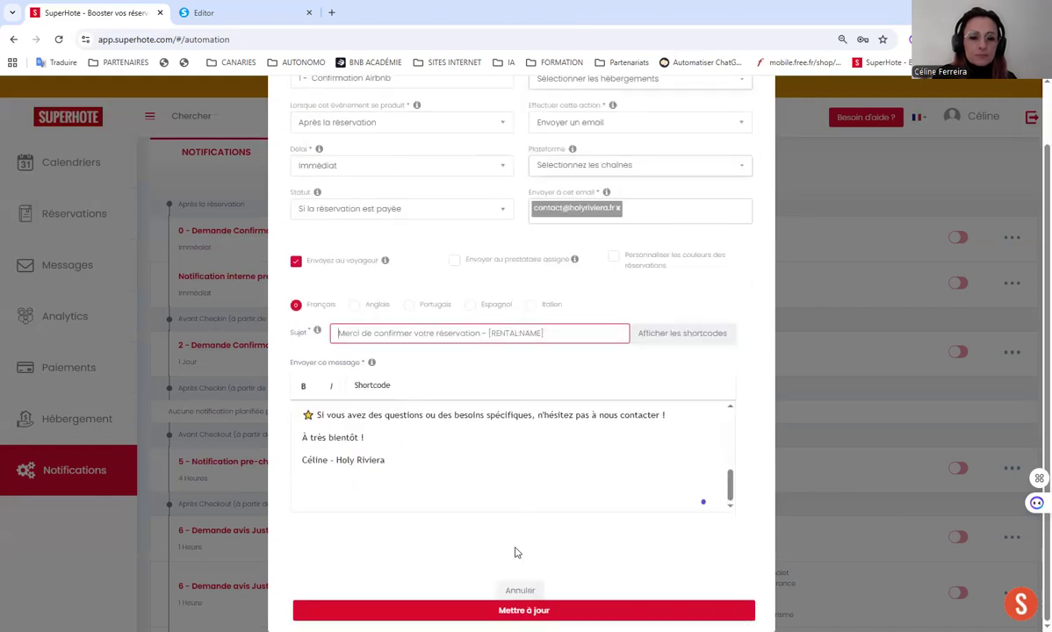
Step: Save the updated subject and reopen the Confirmation Airbnb notification for editing
{"action": "left_click", "coordinate": [523, 611]}
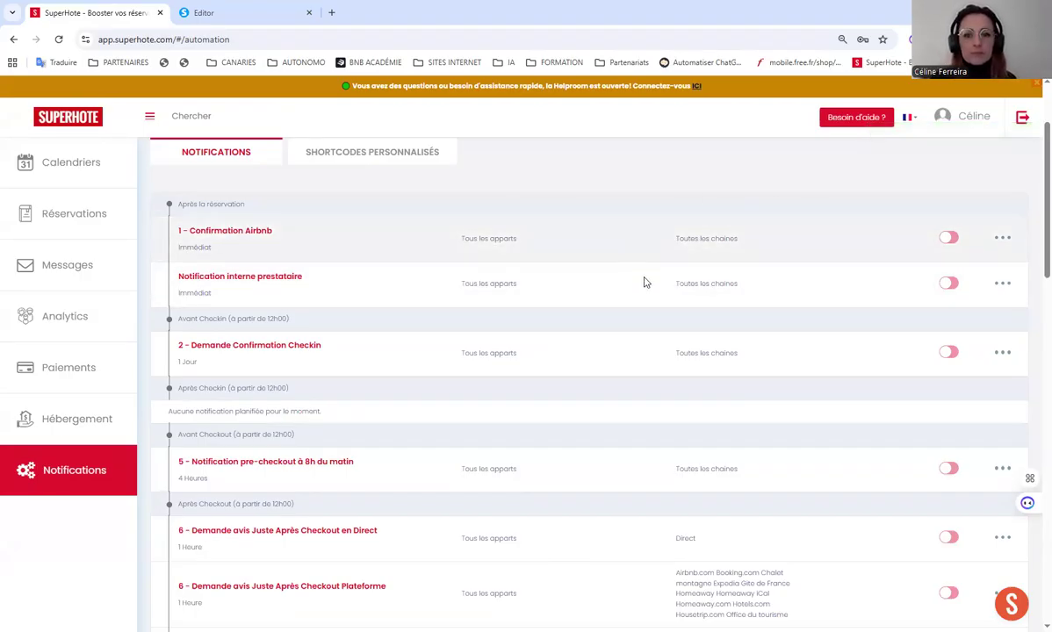
{"action": "left_click", "coordinate": [1002, 237]}
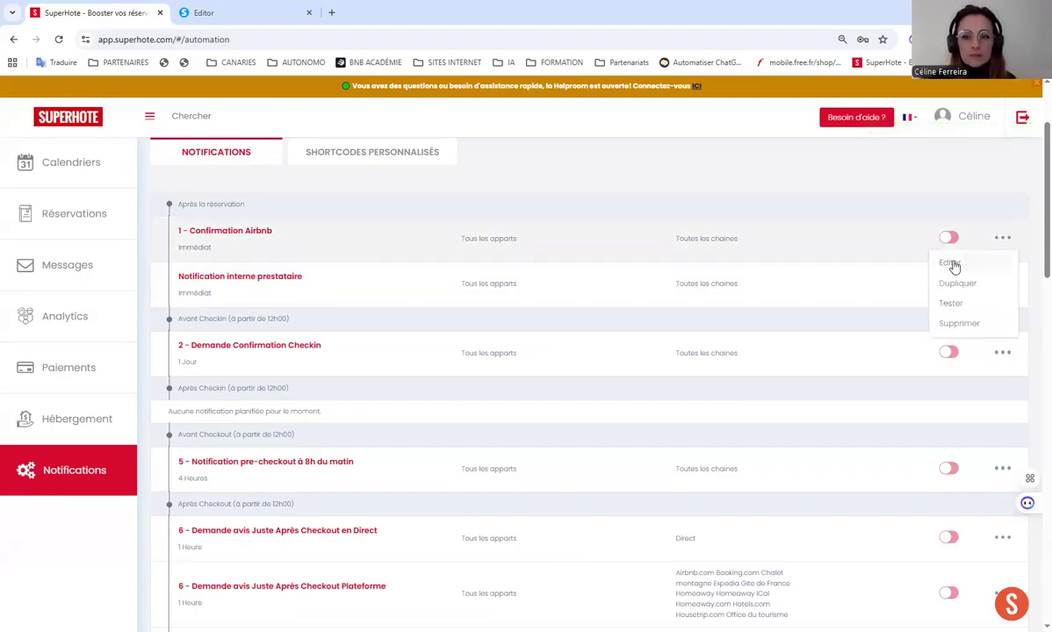
{"action": "left_click", "coordinate": [948, 261]}
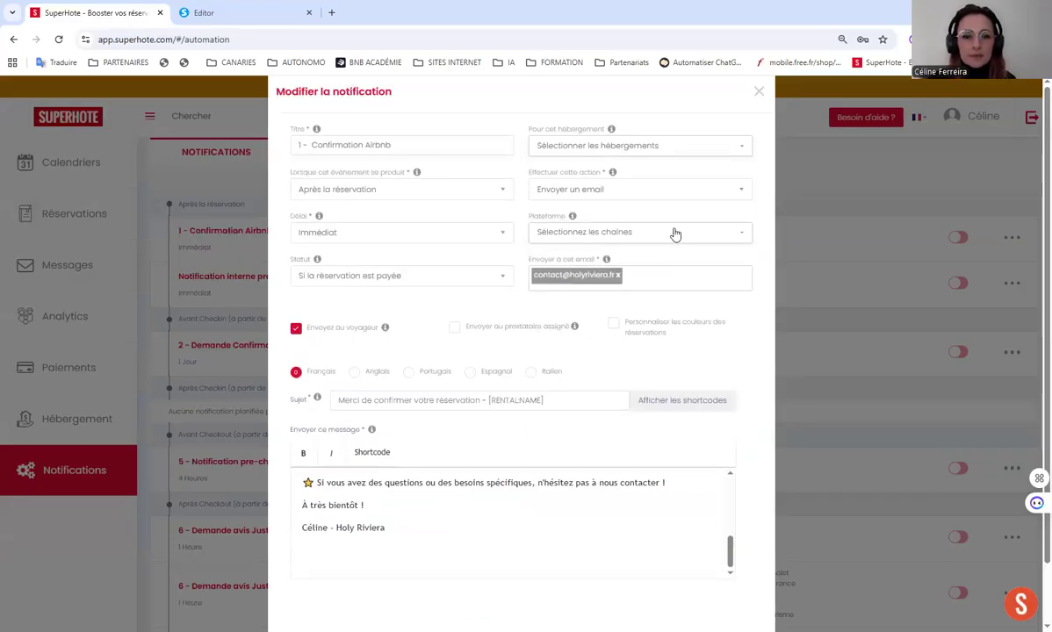
Step: Restrict the notification's Plateforme to Airbnb.com only and save it
{"action": "left_click", "coordinate": [672, 231]}
{"action": "left_click", "coordinate": [546, 264]}
{"action": "left_click", "coordinate": [559, 318]}
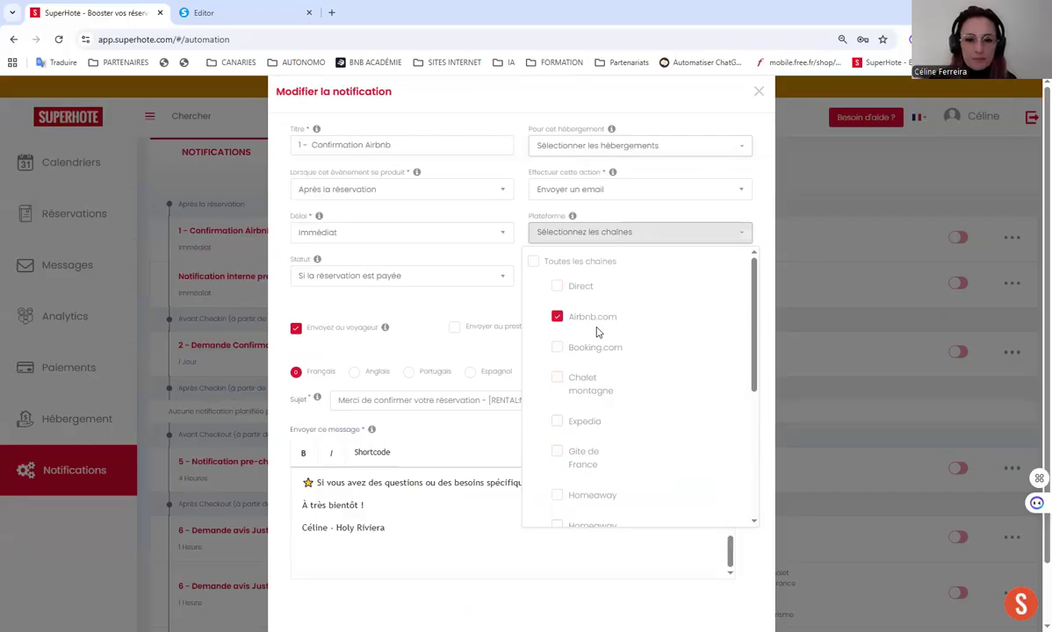
{"action": "left_click", "coordinate": [434, 569]}
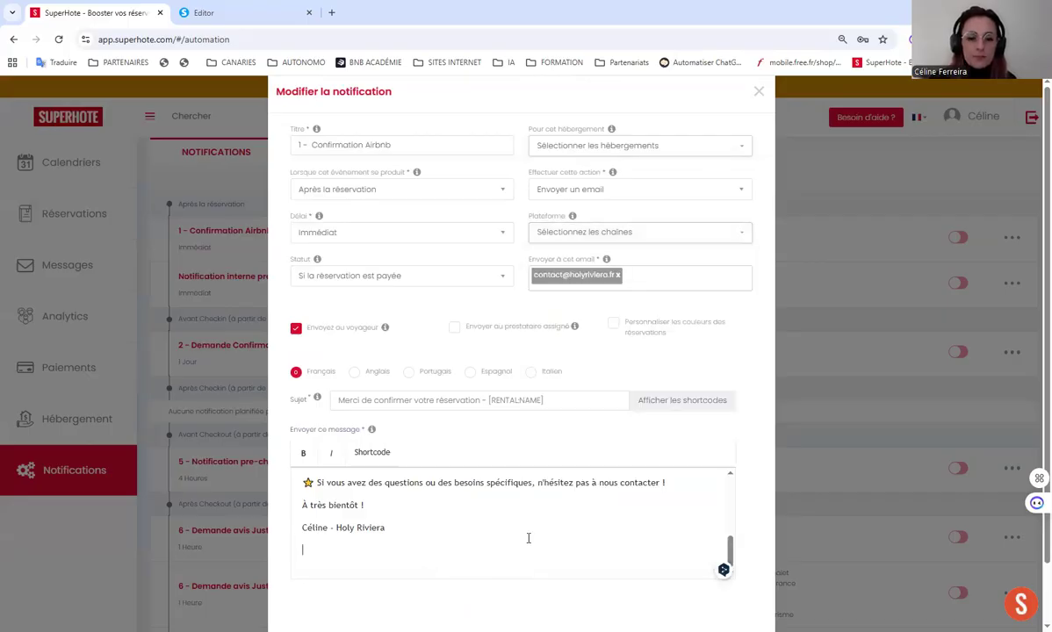
{"action": "scroll", "coordinate": [611, 576], "scroll_direction": "down", "scroll_amount": 3}
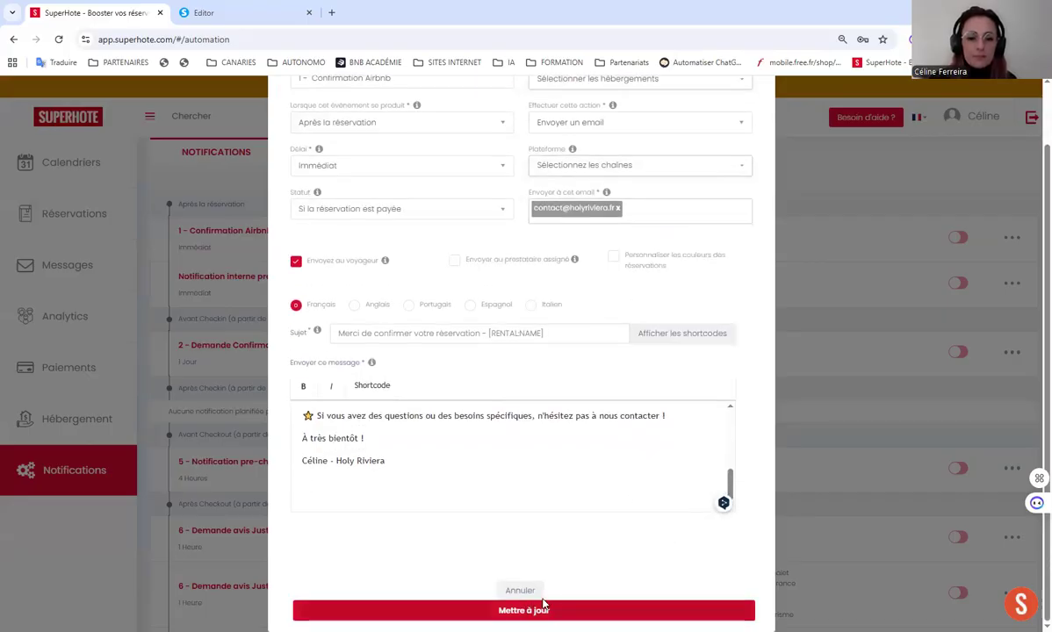
{"action": "left_click", "coordinate": [525, 609]}
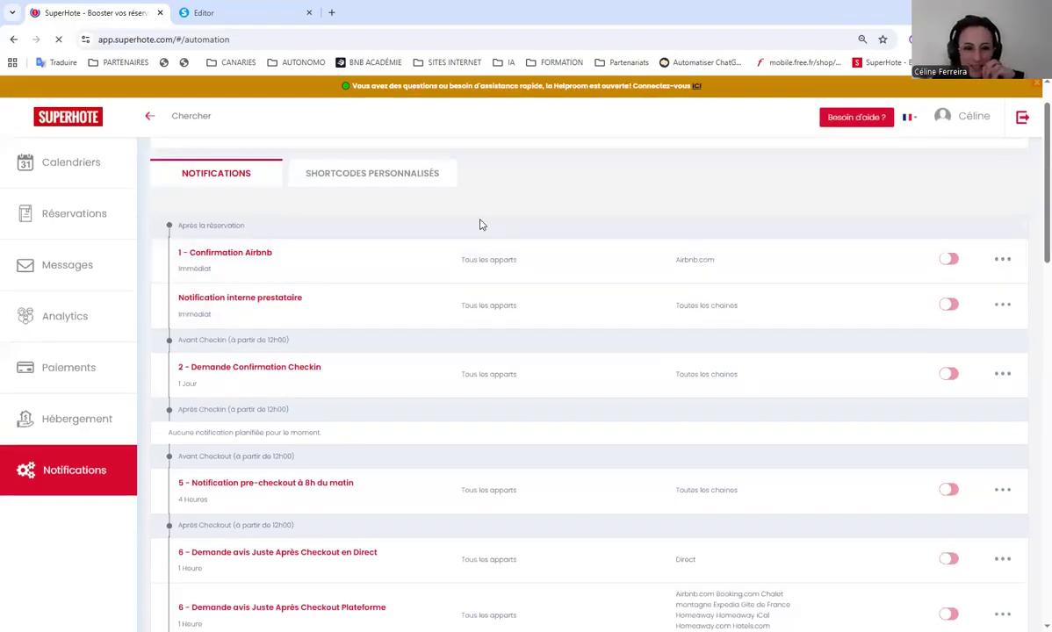
Step: Switch on the status toggle of the '1 - Confirmation Airbnb' row
{"action": "scroll", "coordinate": [480, 224], "scroll_direction": "down", "scroll_amount": 1}
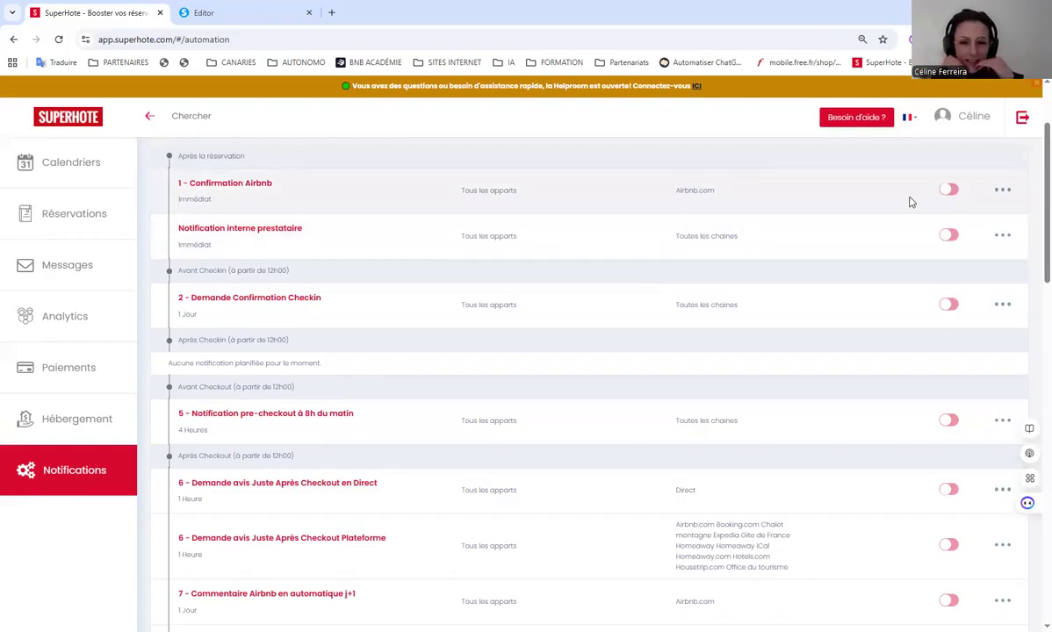
{"action": "left_click", "coordinate": [950, 191]}
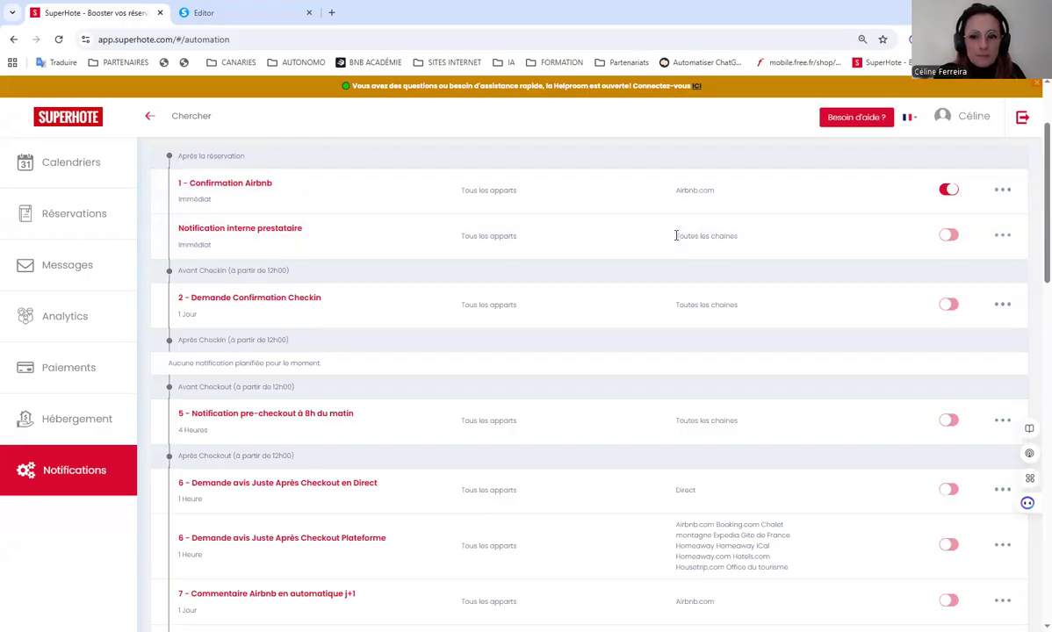
Step: Duplicate the Confirmation Airbnb notification and retitle the copy '1 - Confirmation Booking/Direct'
{"action": "left_click", "coordinate": [1002, 190]}
{"action": "left_click", "coordinate": [956, 238]}
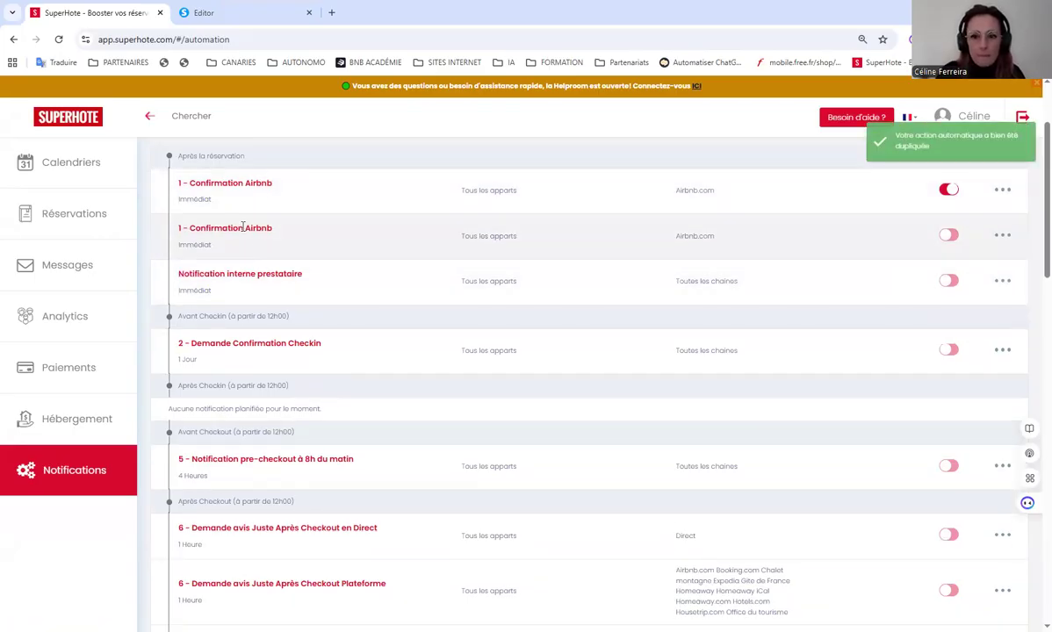
{"action": "left_click", "coordinate": [1003, 235]}
{"action": "left_click", "coordinate": [909, 247]}
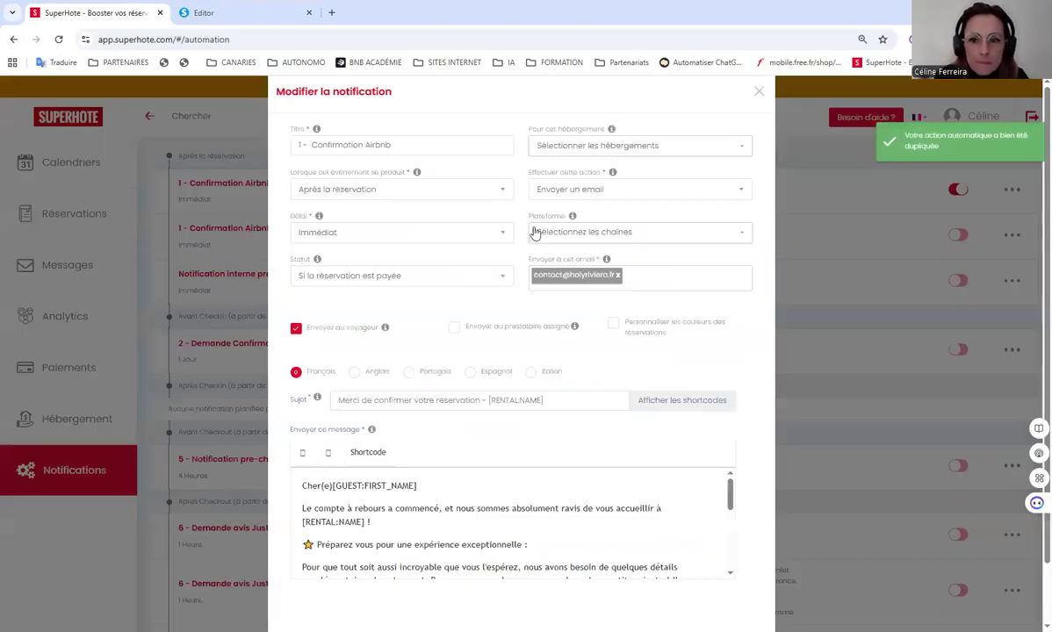
{"action": "left_click_drag", "start_coordinate": [366, 144], "coordinate": [435, 146]}
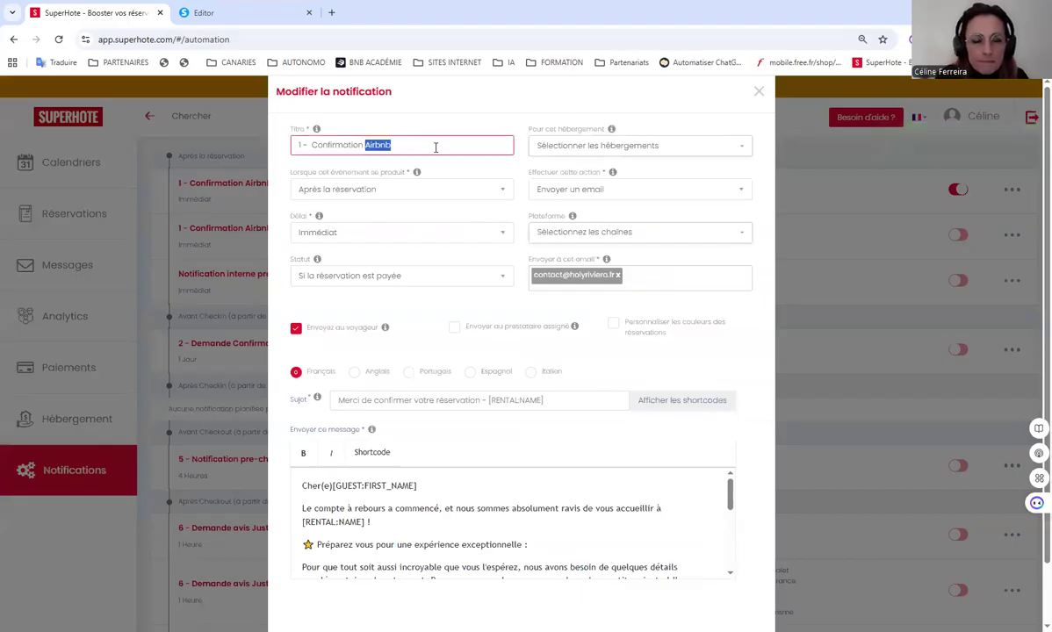
{"action": "key", "text": "BackSpace"}
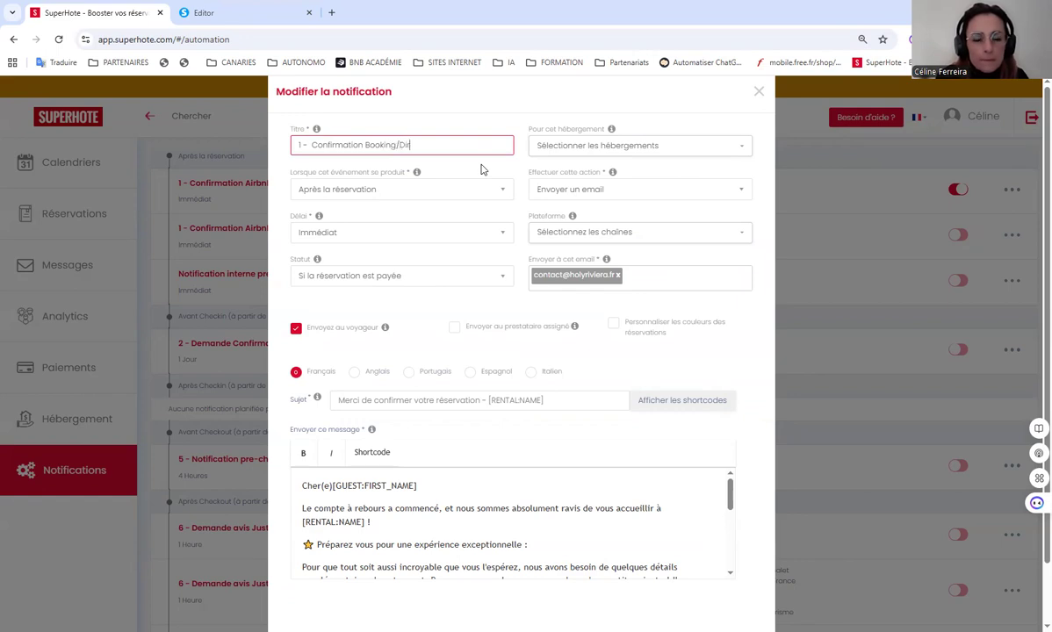
{"action": "type", "text": "t"}
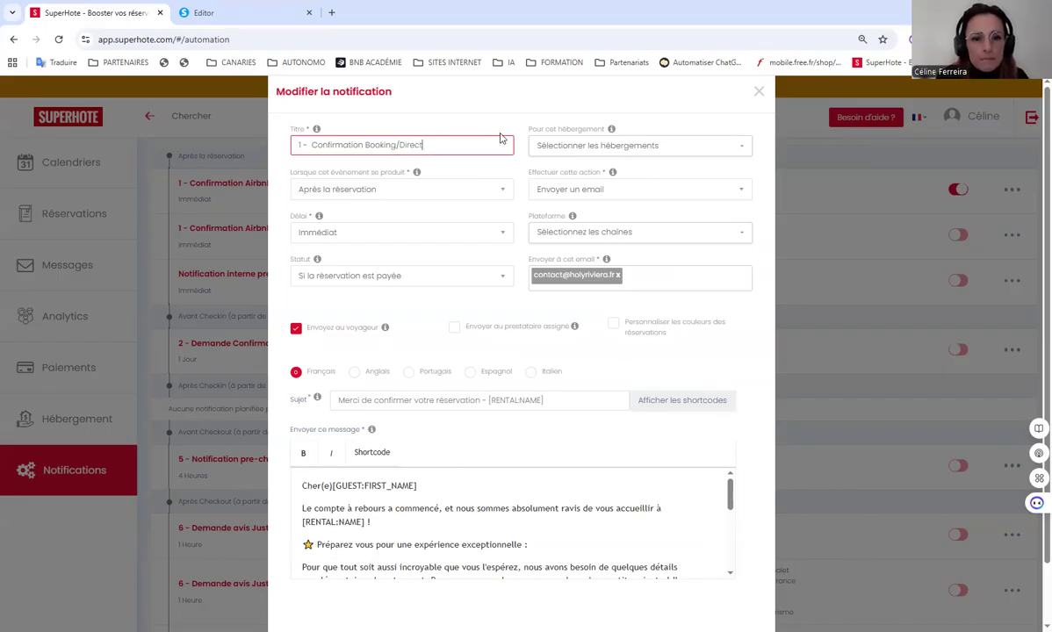
Step: Set the copy's platforms to all channels except Airbnb.com, then check its message text
{"action": "left_click", "coordinate": [628, 233]}
{"action": "left_click", "coordinate": [533, 261]}
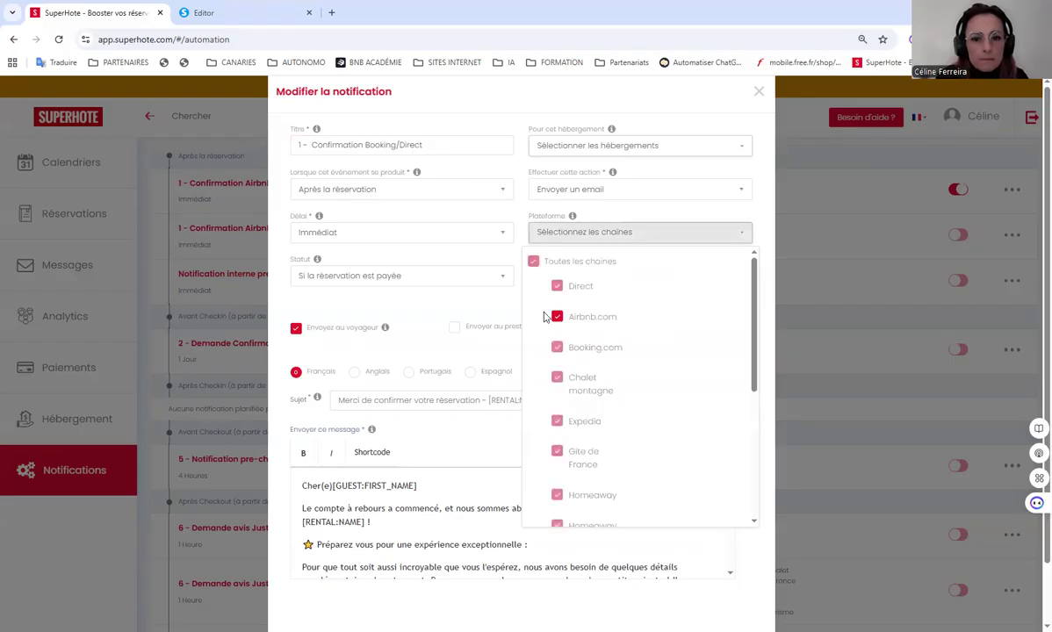
{"action": "left_click", "coordinate": [558, 318]}
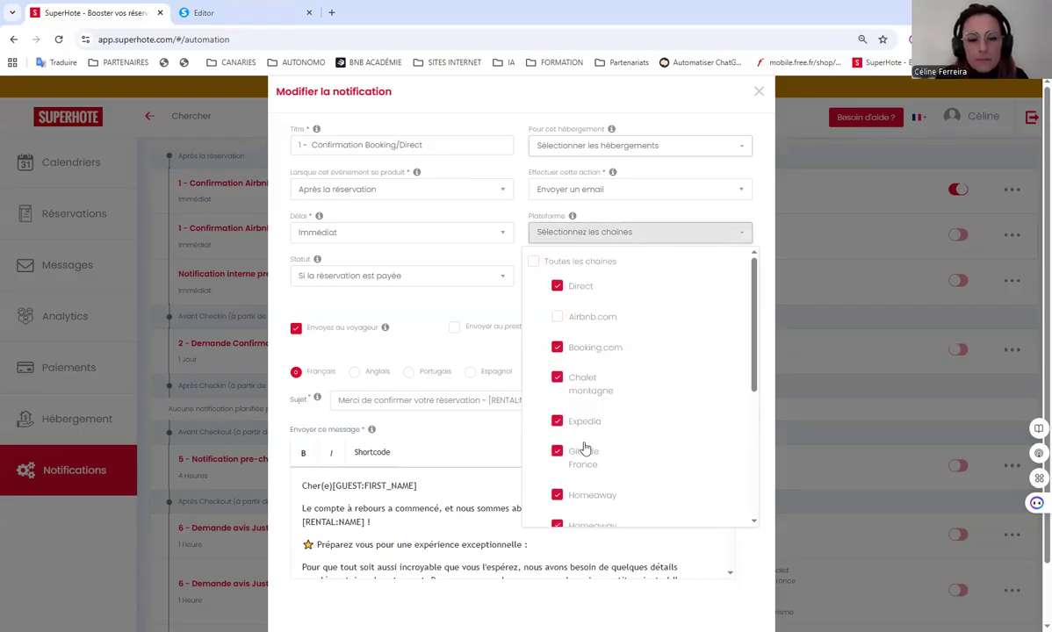
{"action": "left_click", "coordinate": [655, 108]}
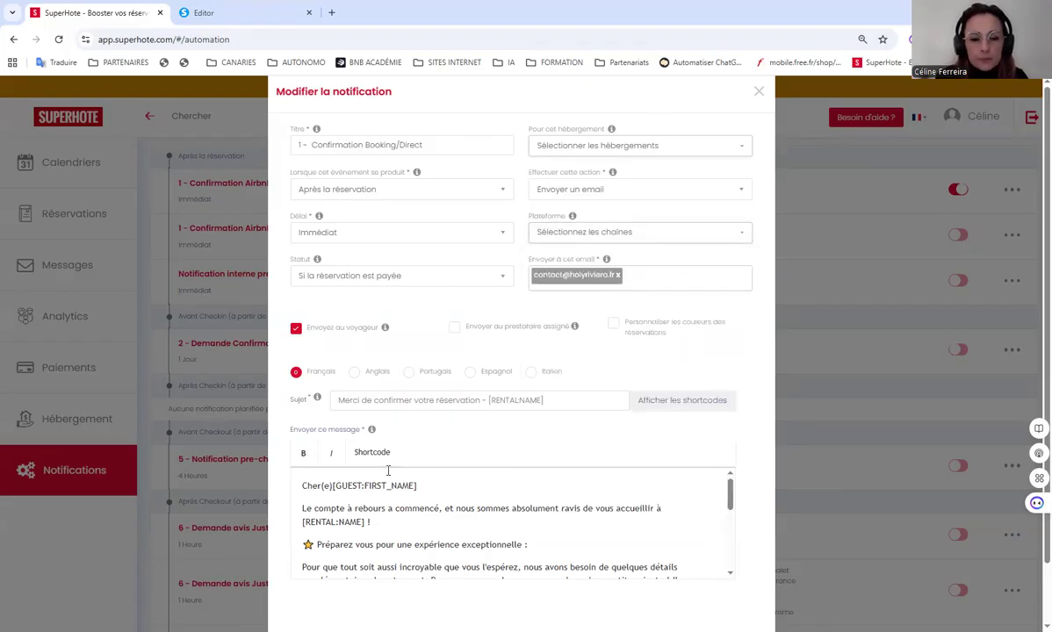
{"action": "scroll", "coordinate": [386, 501], "scroll_direction": "down", "scroll_amount": 10}
{"action": "key", "text": "ctrl+a"}
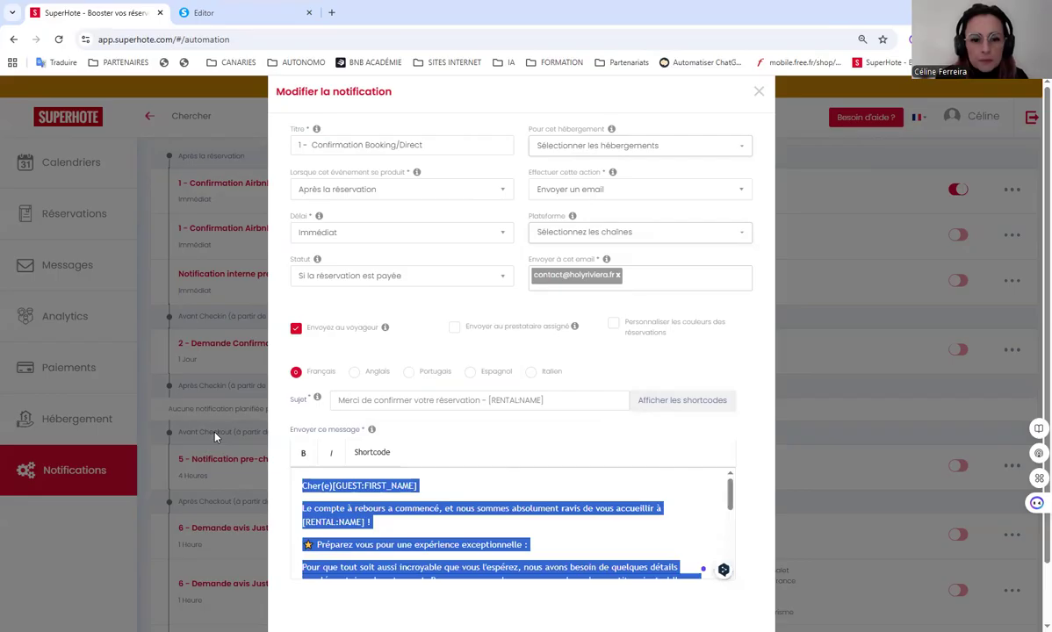
{"action": "left_click", "coordinate": [478, 530]}
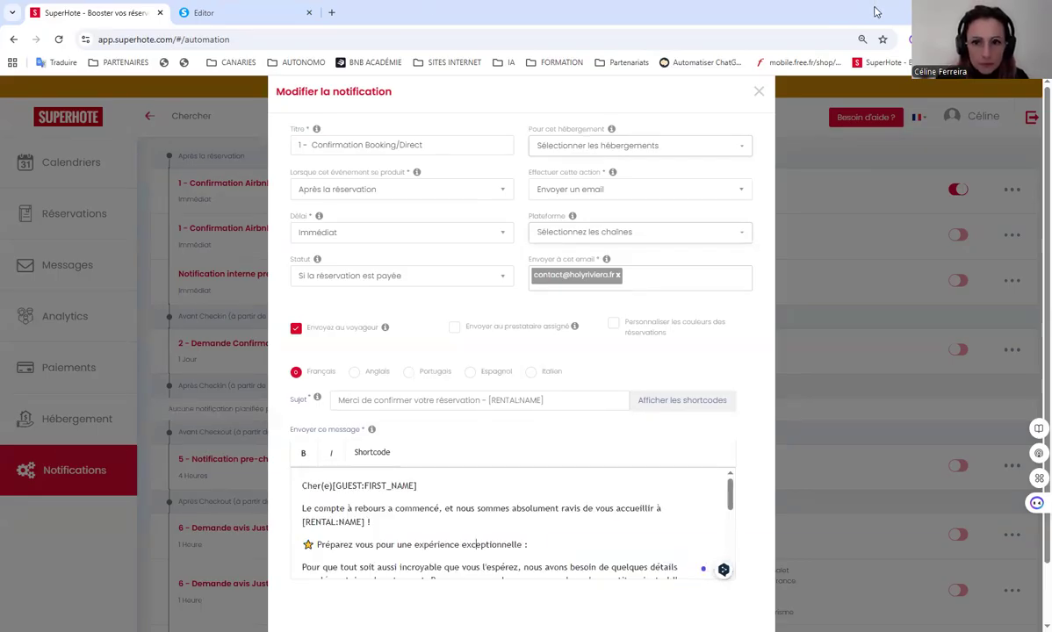
Step: Highlight the 'Deux jours avant…' deposit paragraph in the systeme.io BOOKING confirmation block
{"action": "left_click", "coordinate": [237, 13]}
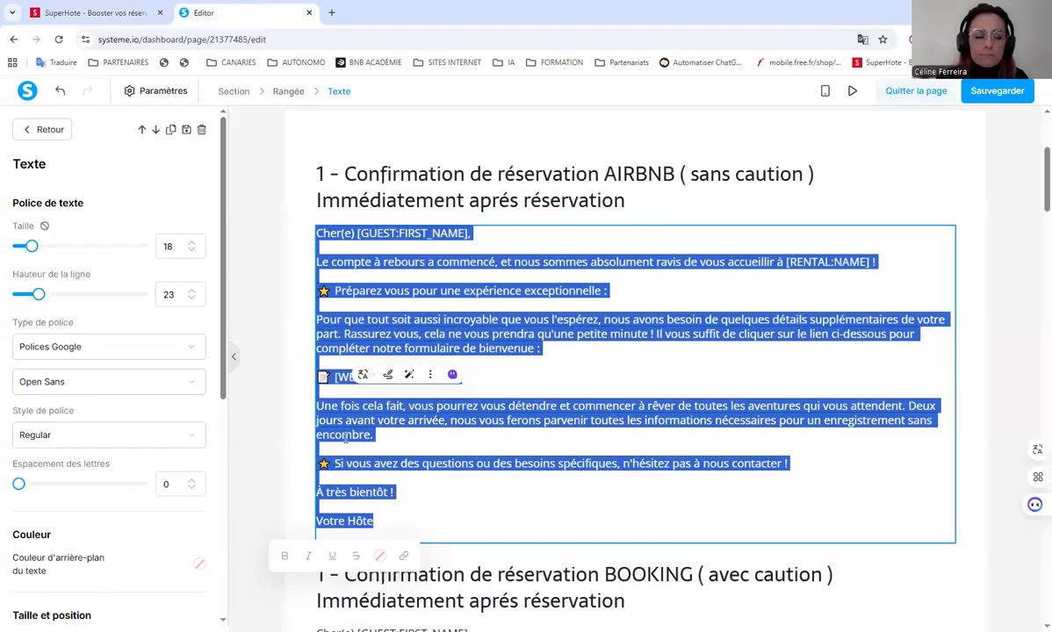
{"action": "left_click", "coordinate": [279, 396]}
{"action": "scroll", "coordinate": [293, 335], "scroll_direction": "down", "scroll_amount": 5}
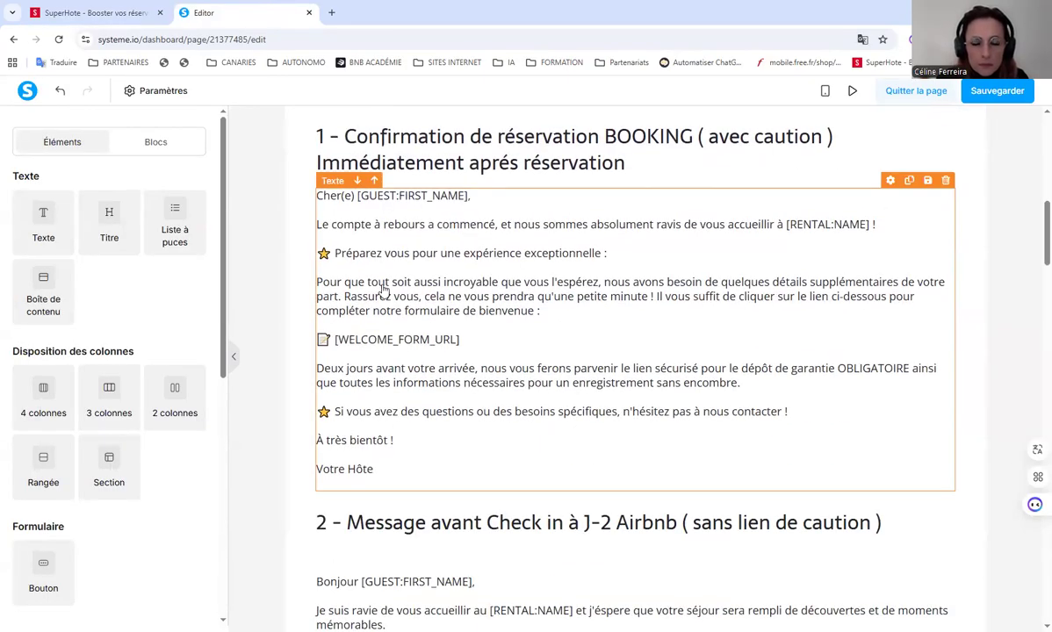
{"action": "left_click", "coordinate": [437, 357]}
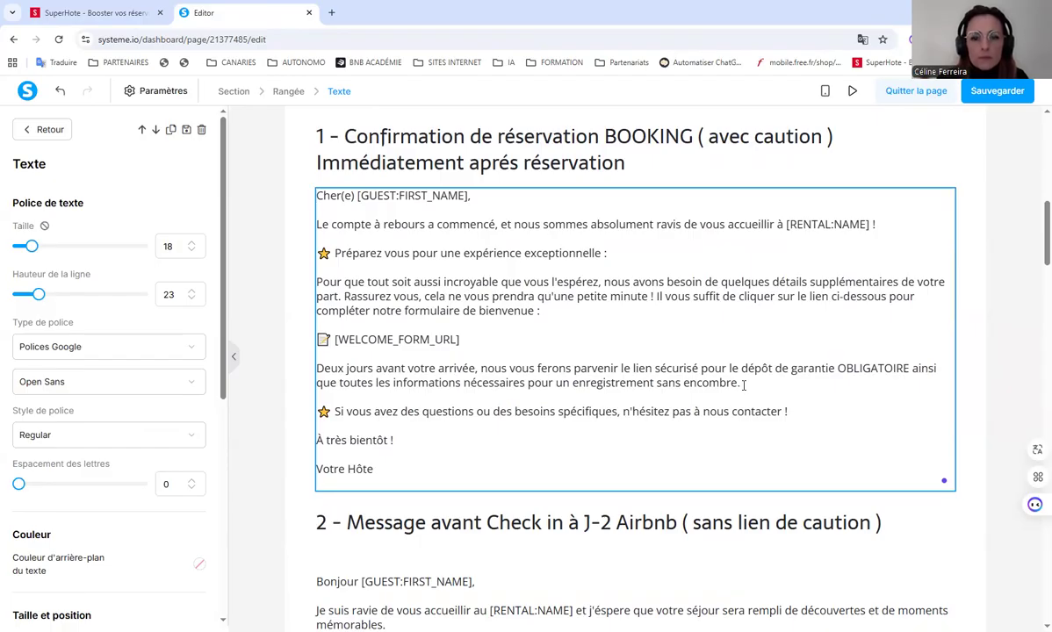
{"action": "left_click_drag", "start_coordinate": [743, 385], "coordinate": [318, 369]}
{"action": "key", "text": "ctrl+c"}
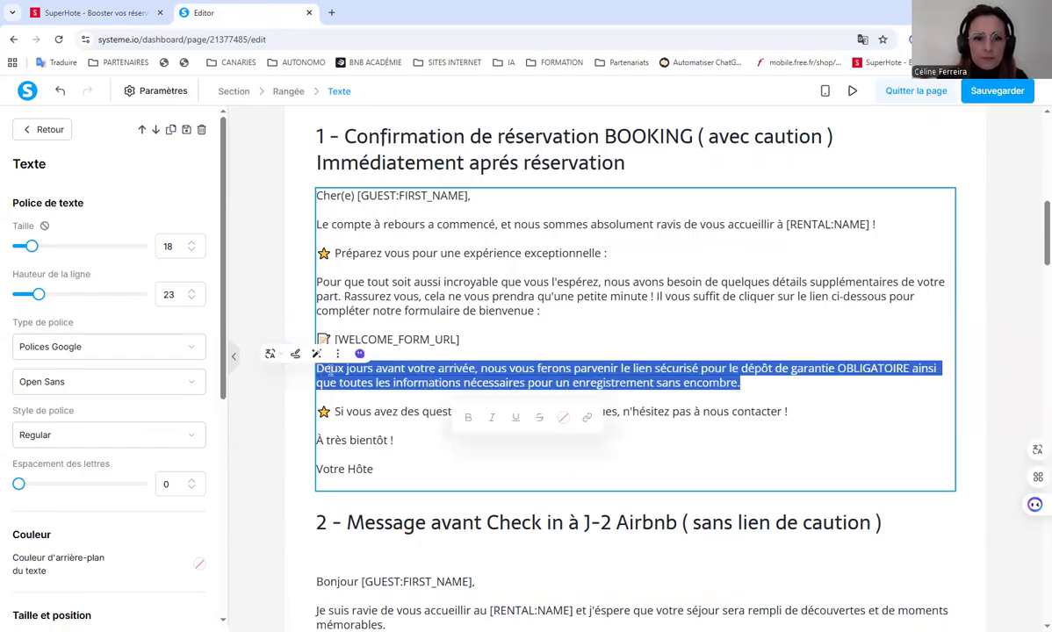
{"action": "right_click", "coordinate": [330, 370]}
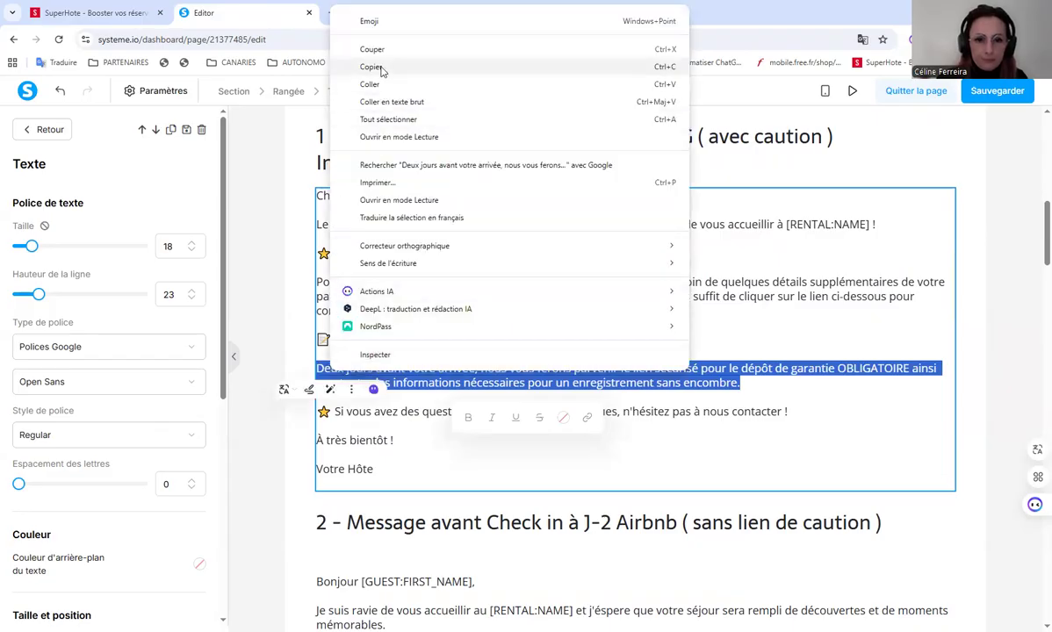
Step: Copy the deposit paragraph and paste it in place of the old arrival sentence
{"action": "left_click", "coordinate": [95, 12]}
{"action": "scroll", "coordinate": [357, 492], "scroll_direction": "down", "scroll_amount": 10}
{"action": "scroll", "coordinate": [390, 479], "scroll_direction": "up", "scroll_amount": 5}
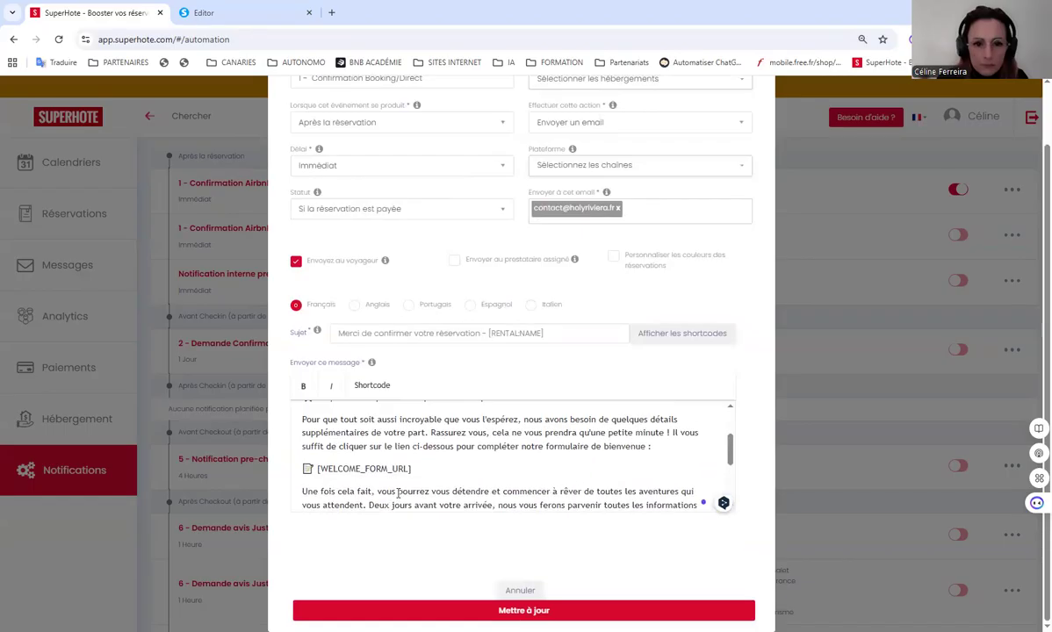
{"action": "scroll", "coordinate": [432, 472], "scroll_direction": "down", "scroll_amount": 3}
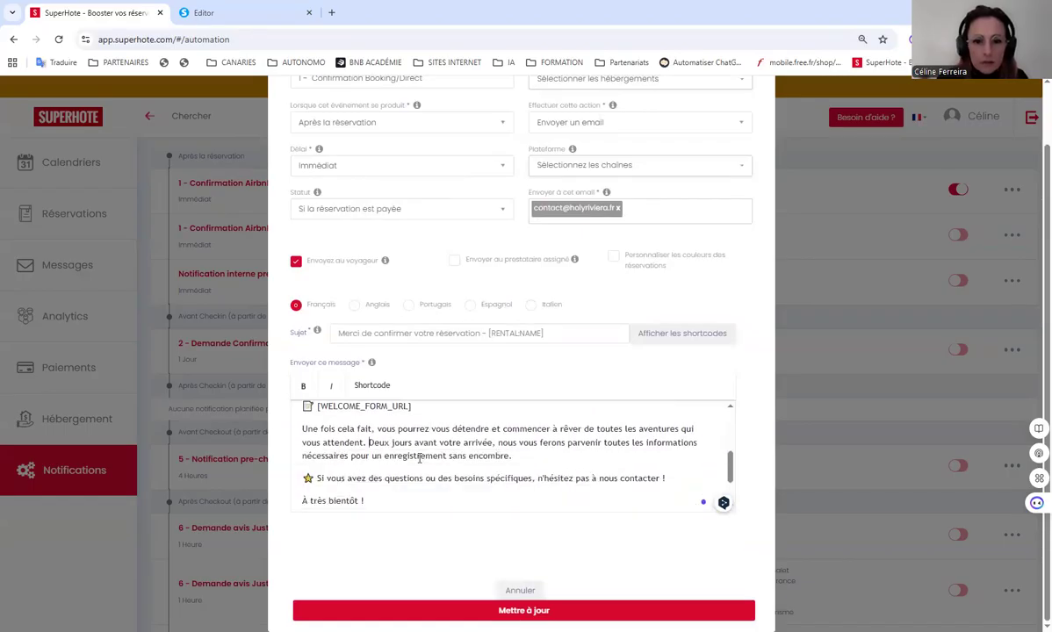
{"action": "left_click", "coordinate": [513, 456], "text": "shift"}
{"action": "key", "text": "BackSpace"}
{"action": "key", "text": "Return"}
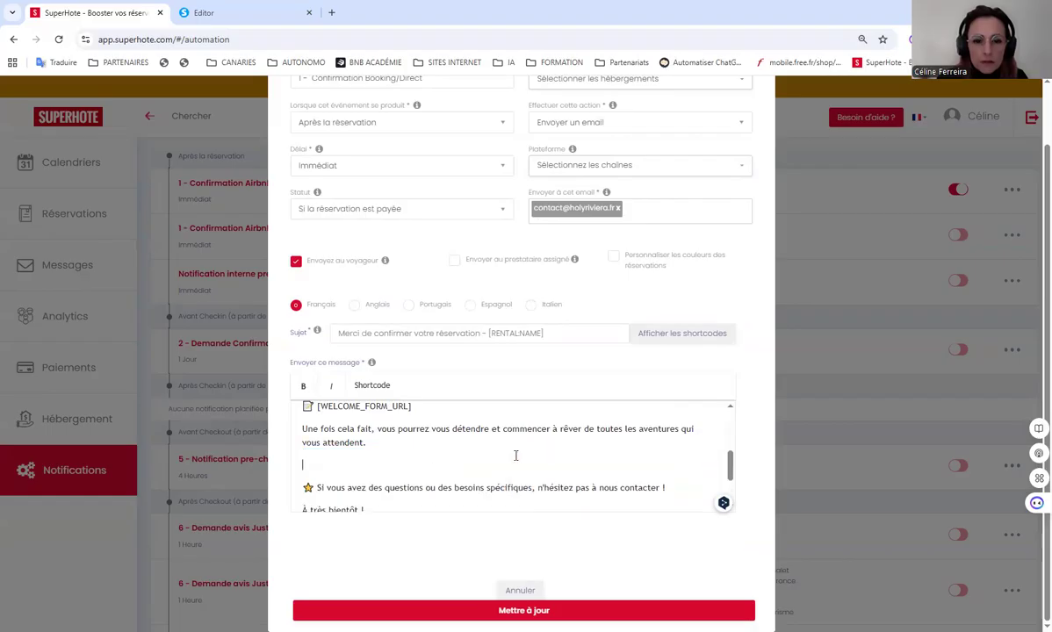
{"action": "key", "text": "ctrl+v"}
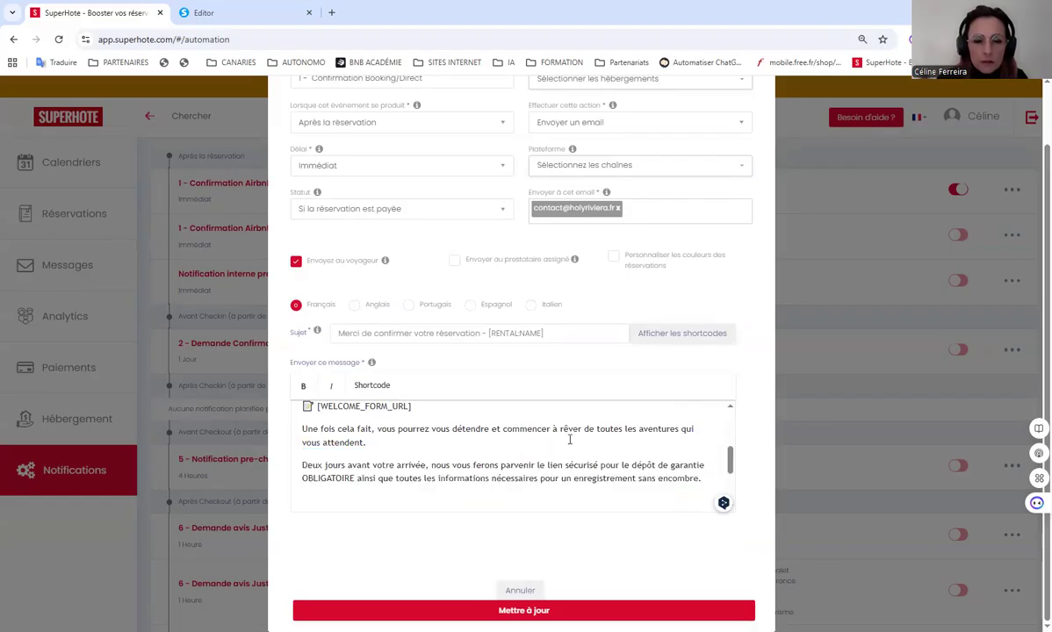
Step: Remove the leftover empty line and save the '1 - Confirmation Booking/Direct' notification
{"action": "scroll", "coordinate": [569, 439], "scroll_direction": "down", "scroll_amount": 1}
{"action": "left_click", "coordinate": [470, 446]}
{"action": "key", "text": "BackSpace"}
{"action": "scroll", "coordinate": [409, 492], "scroll_direction": "up", "scroll_amount": 10}
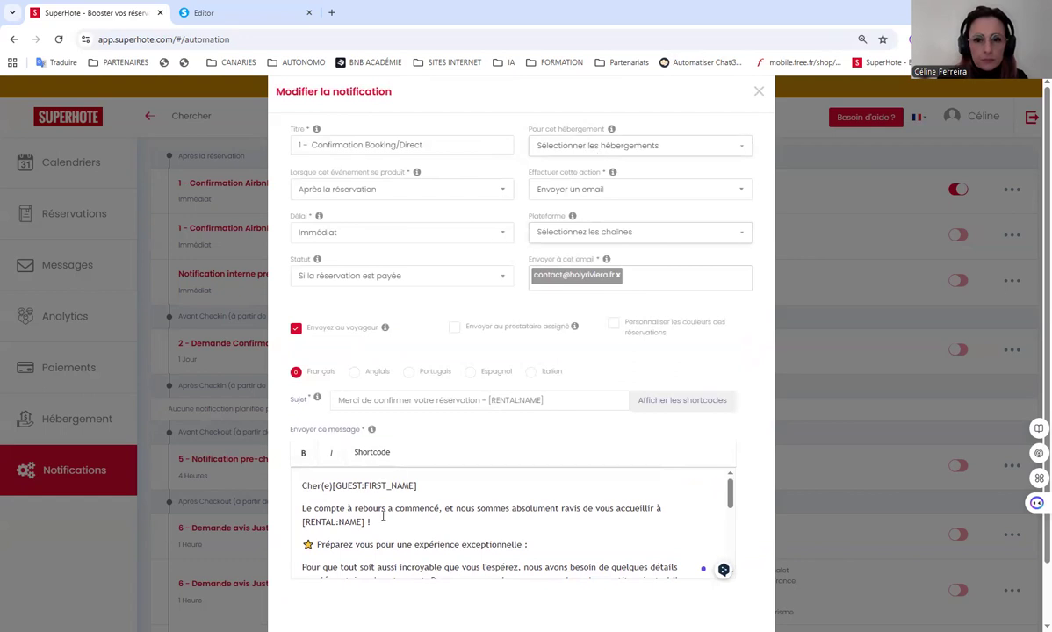
{"action": "scroll", "coordinate": [383, 516], "scroll_direction": "down", "scroll_amount": 1}
{"action": "left_click", "coordinate": [428, 609]}
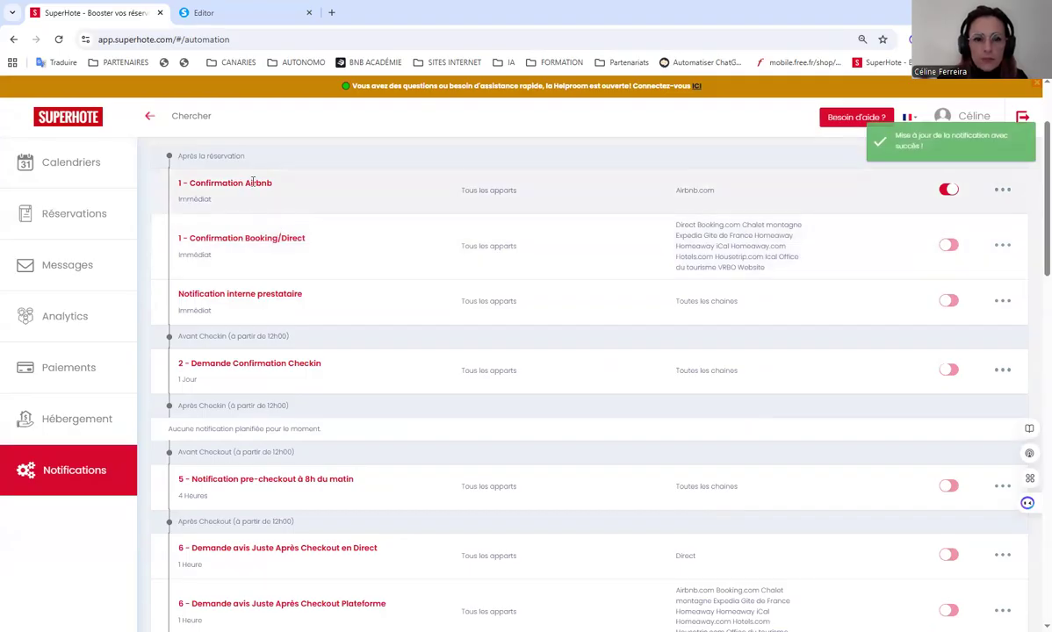
Step: Edit Confirmation Airbnb and review its English, Portuguese, Spanish and Italian versions, ending on French
{"action": "left_click", "coordinate": [1002, 190]}
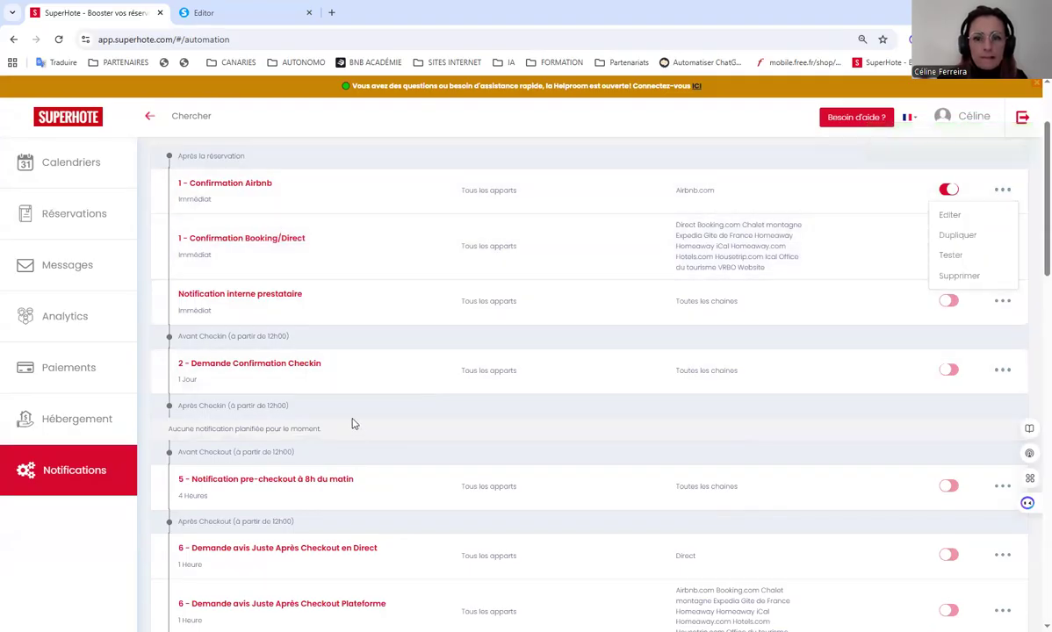
{"action": "left_click", "coordinate": [944, 217]}
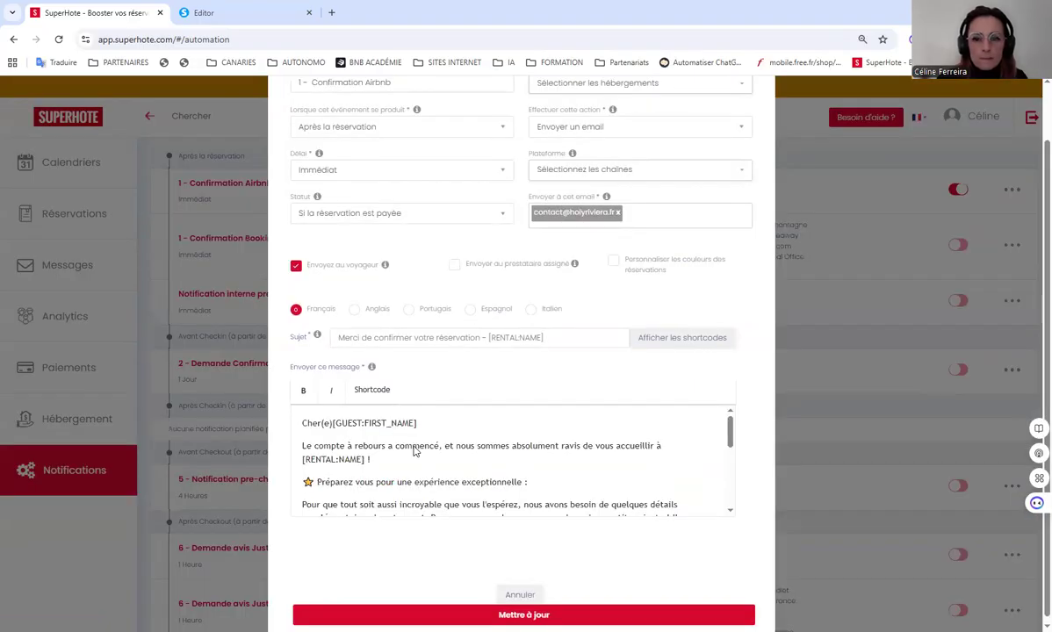
{"action": "left_click", "coordinate": [364, 310]}
{"action": "left_click", "coordinate": [408, 309]}
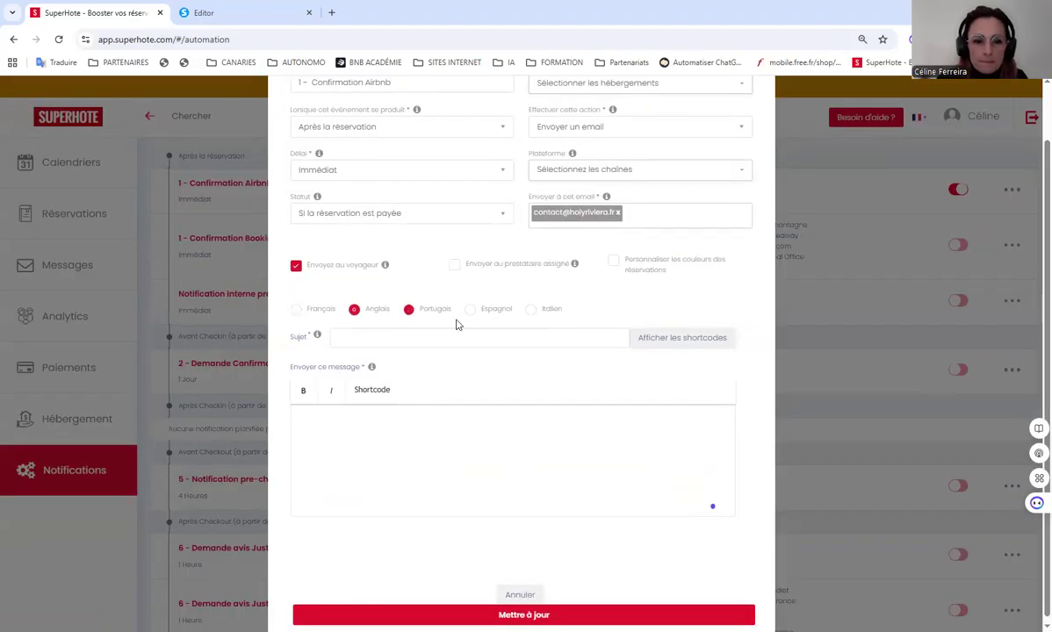
{"action": "left_click", "coordinate": [471, 309]}
{"action": "left_click", "coordinate": [531, 310]}
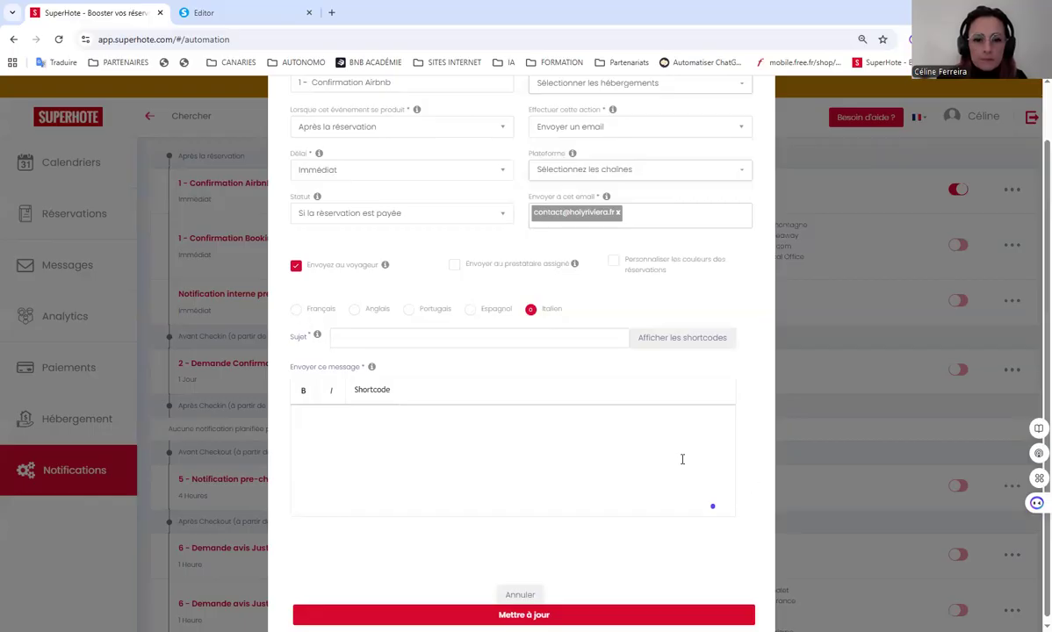
{"action": "left_click", "coordinate": [297, 309]}
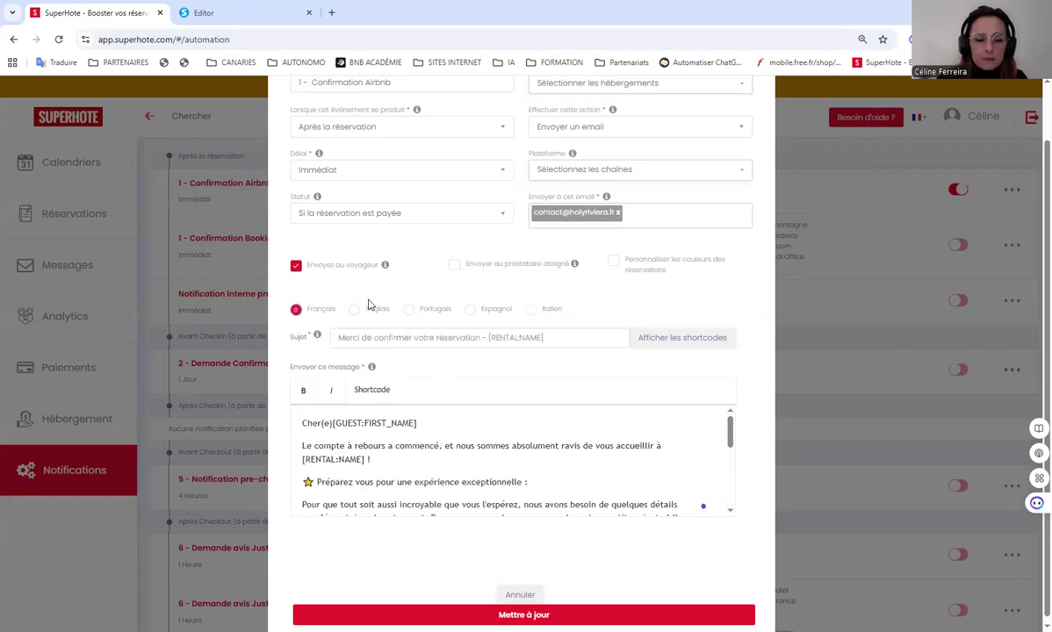
{"action": "scroll", "coordinate": [398, 504], "scroll_direction": "down", "scroll_amount": 5}
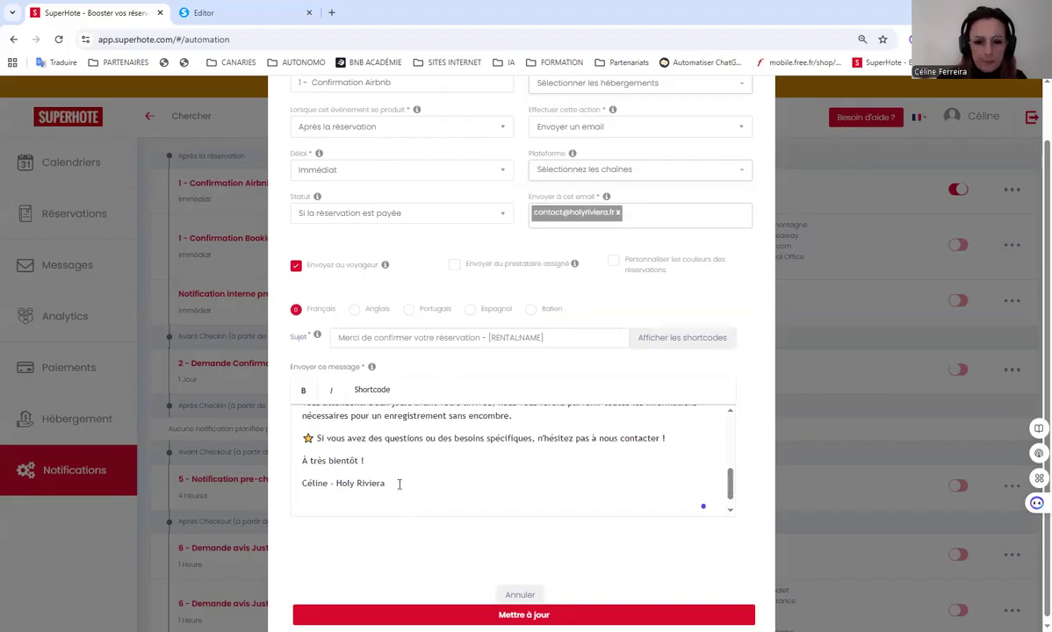
Step: Copy the French message into the empty English version and translate it to English with DeepL
{"action": "key", "text": "ctrl+a"}
{"action": "key", "text": "ctrl+c"}
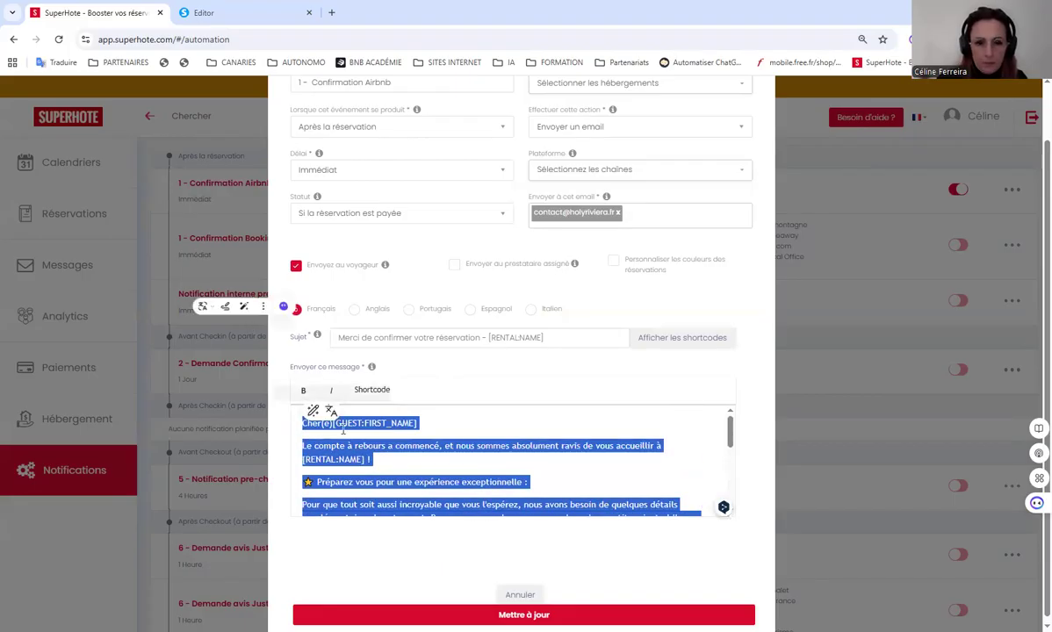
{"action": "right_click", "coordinate": [348, 445]}
{"action": "left_click", "coordinate": [391, 142]}
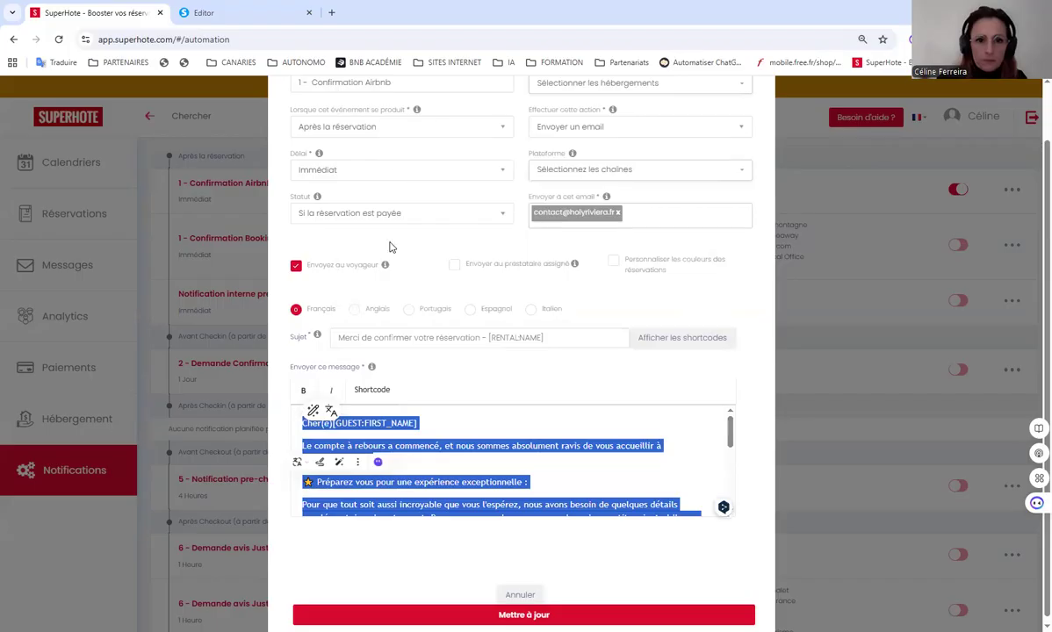
{"action": "left_click", "coordinate": [354, 310]}
{"action": "right_click", "coordinate": [404, 466]}
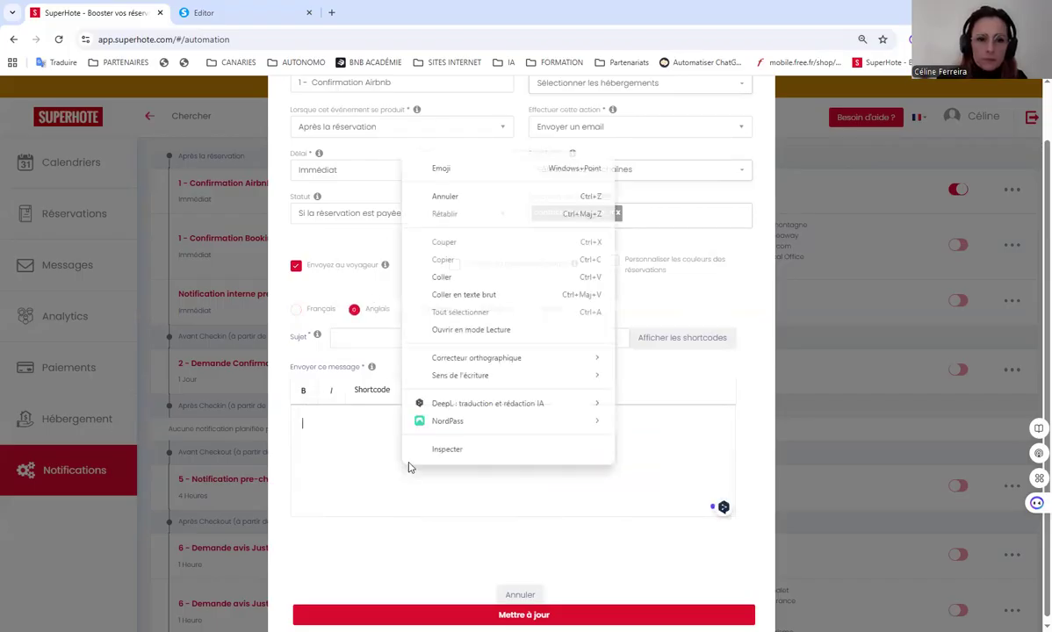
{"action": "left_click", "coordinate": [463, 282]}
{"action": "mouse_move", "coordinate": [723, 507]}
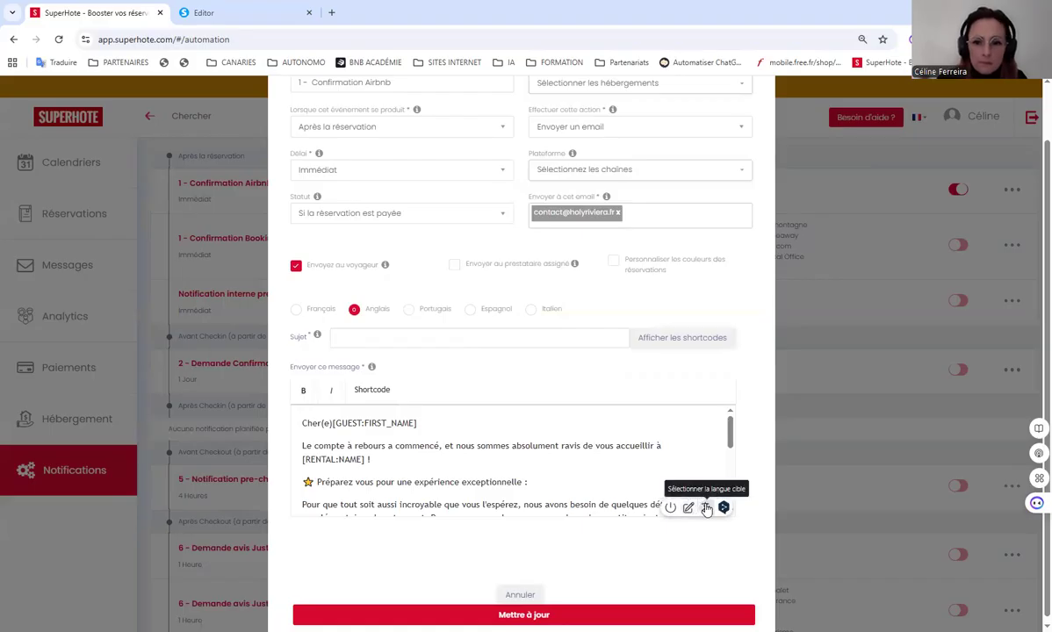
{"action": "left_click", "coordinate": [706, 509]}
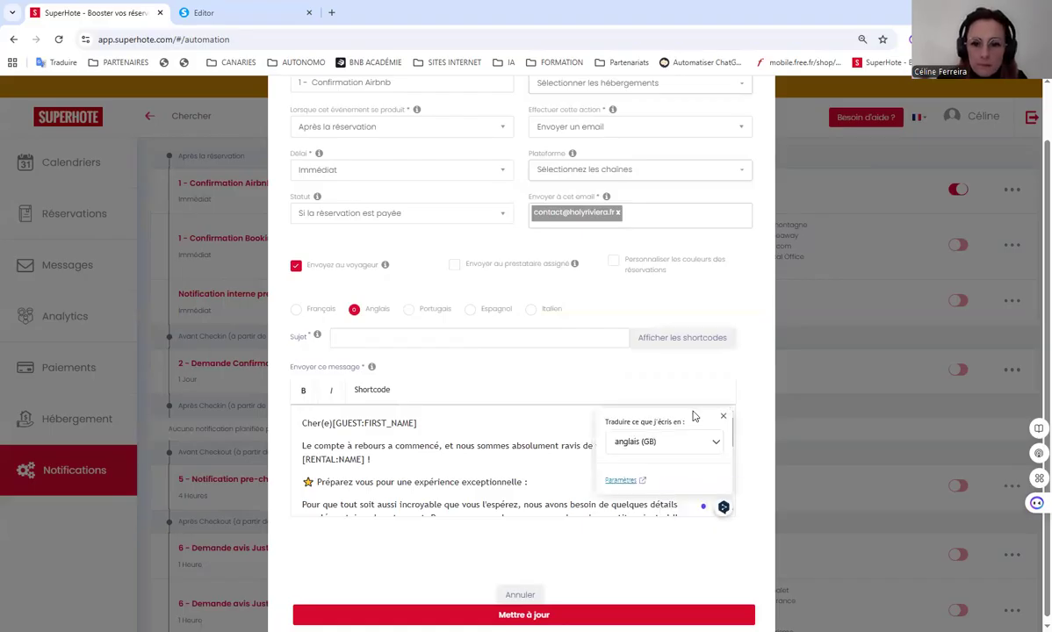
{"action": "left_click", "coordinate": [722, 507]}
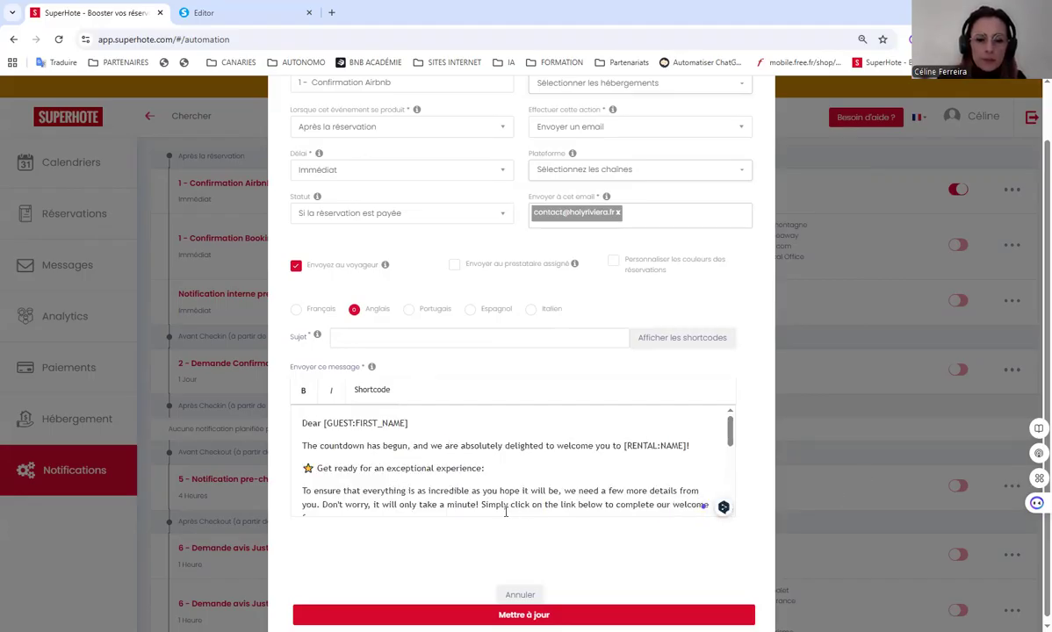
Step: Paste the French welcome message into Google Translate for English, then return to SuperHote
{"action": "left_click", "coordinate": [331, 12]}
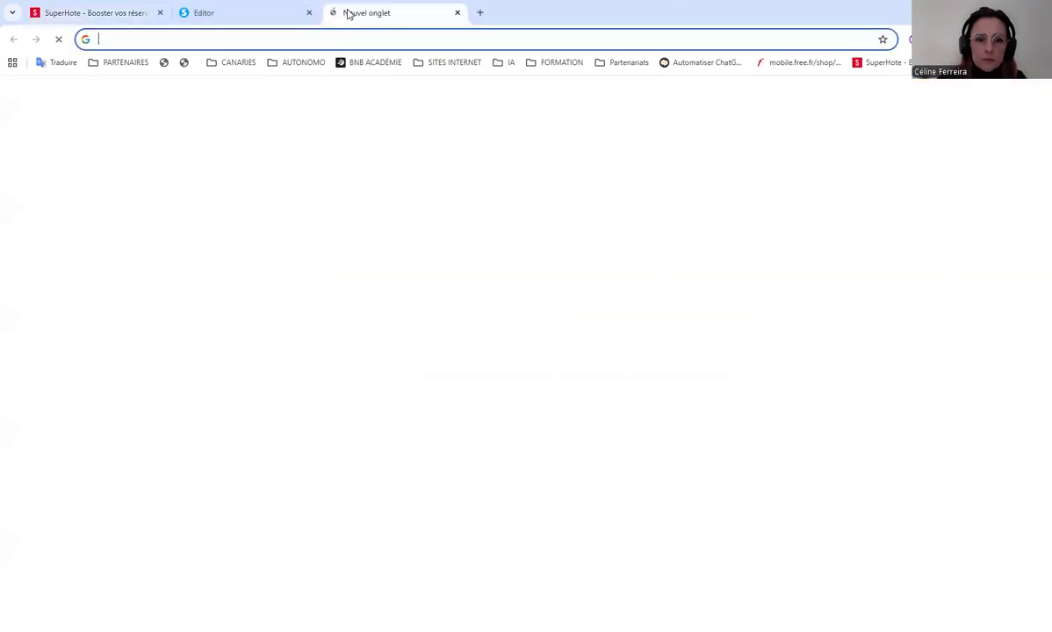
{"action": "left_click", "coordinate": [54, 63]}
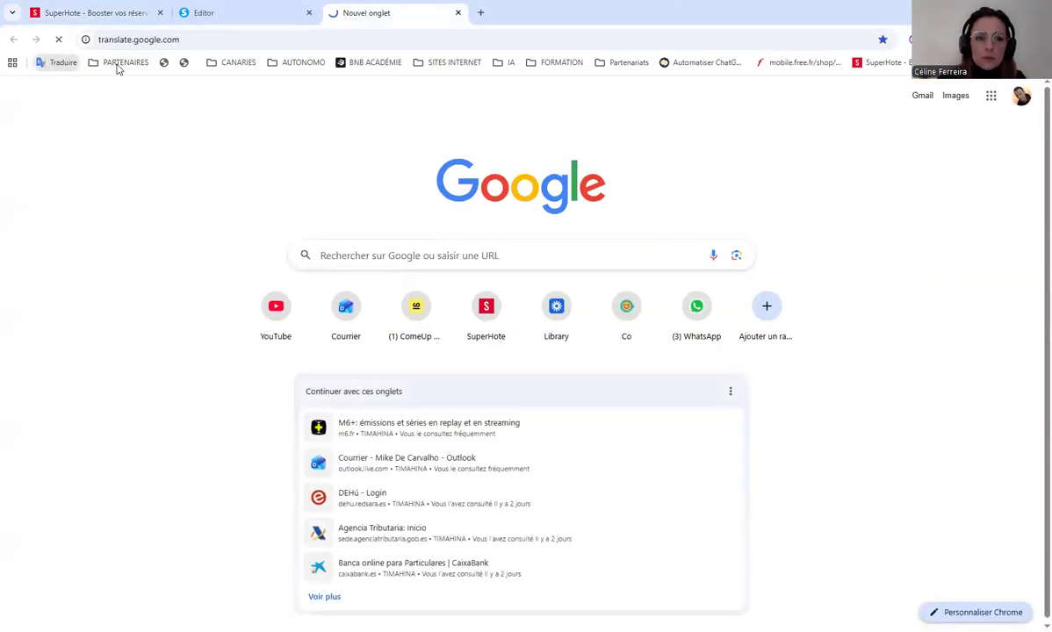
{"action": "right_click", "coordinate": [265, 232]}
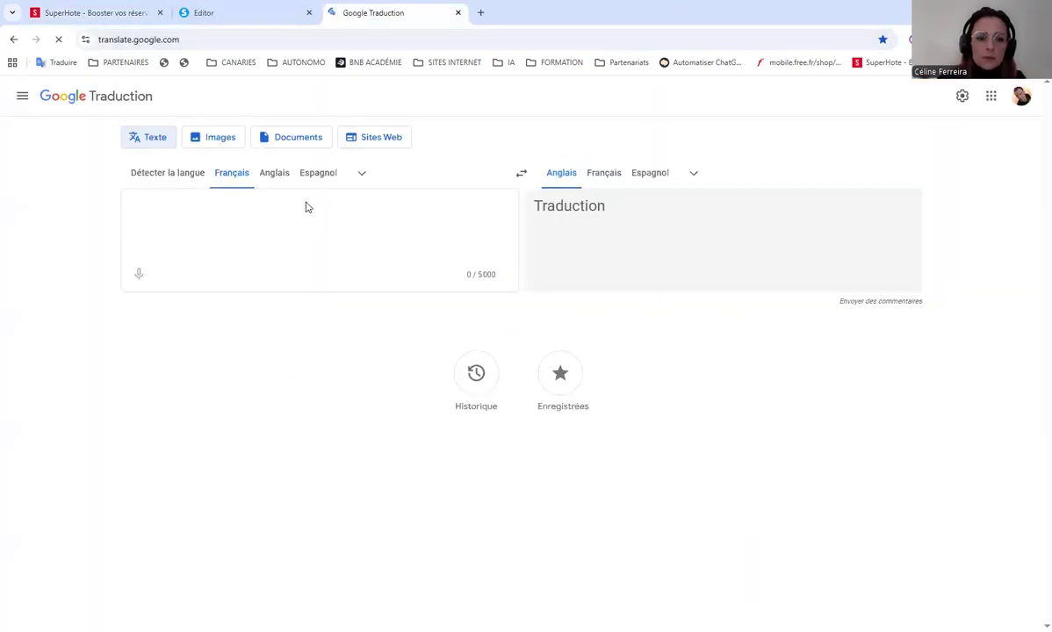
{"action": "left_click", "coordinate": [218, 246]}
{"action": "right_click", "coordinate": [193, 211]}
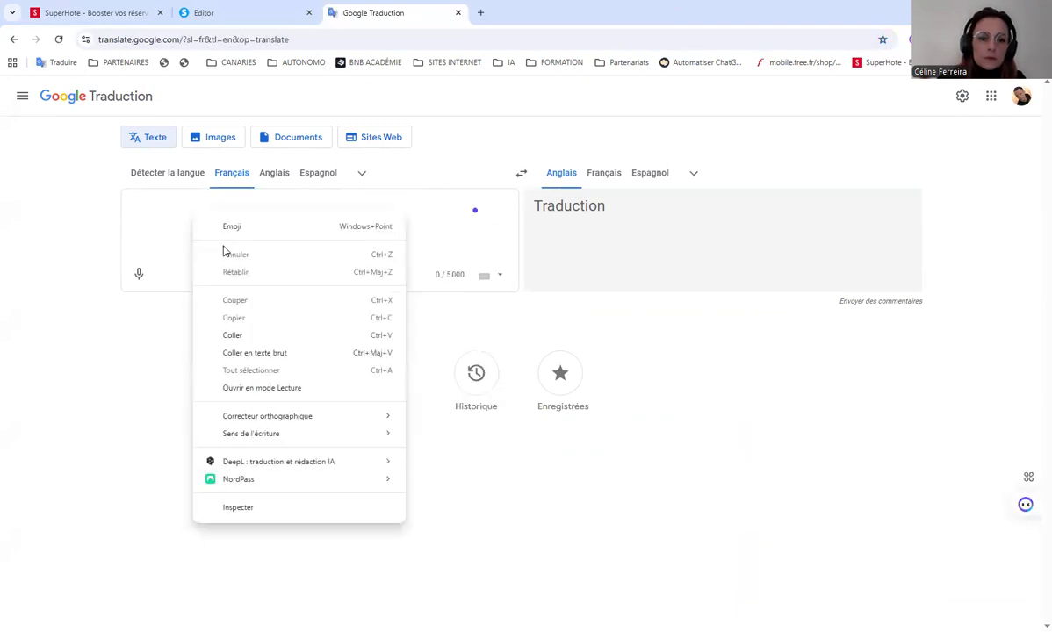
{"action": "left_click", "coordinate": [241, 334]}
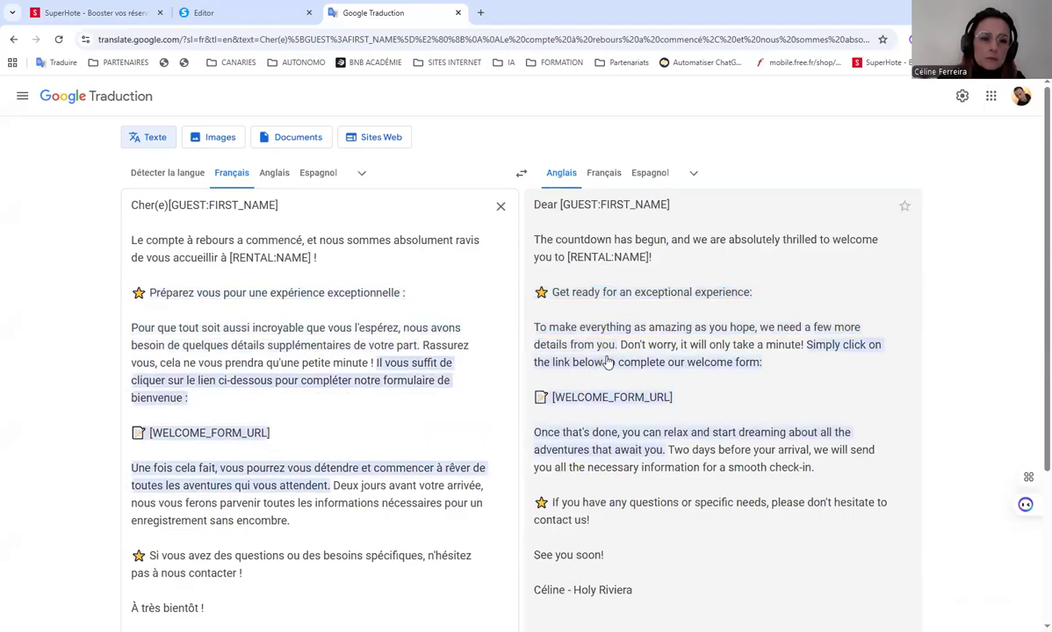
{"action": "scroll", "coordinate": [652, 420], "scroll_direction": "down", "scroll_amount": 3}
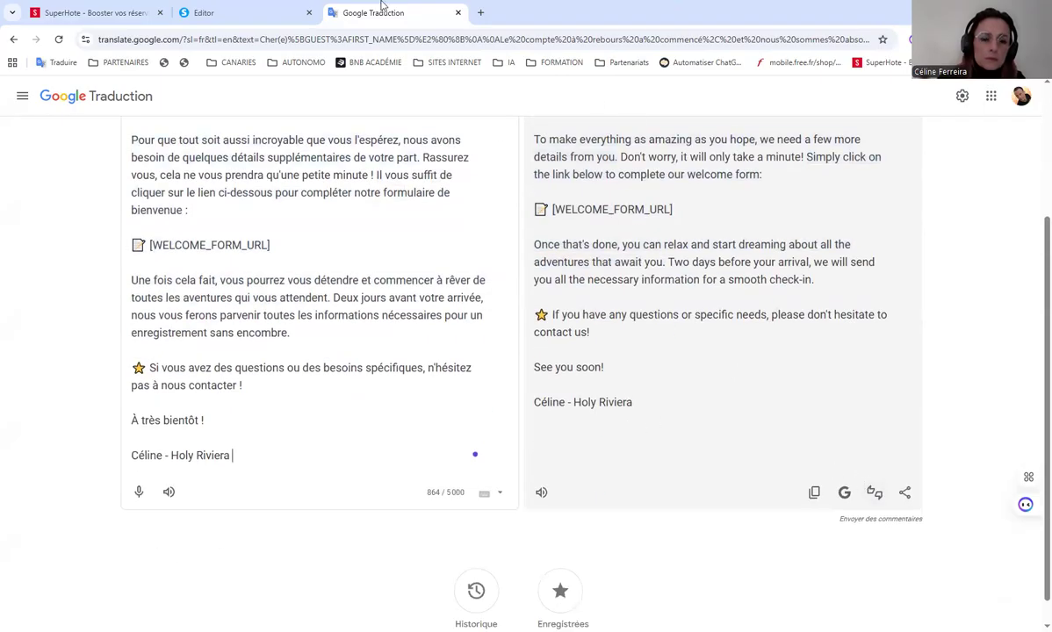
{"action": "left_click", "coordinate": [264, 13]}
{"action": "left_click", "coordinate": [97, 13]}
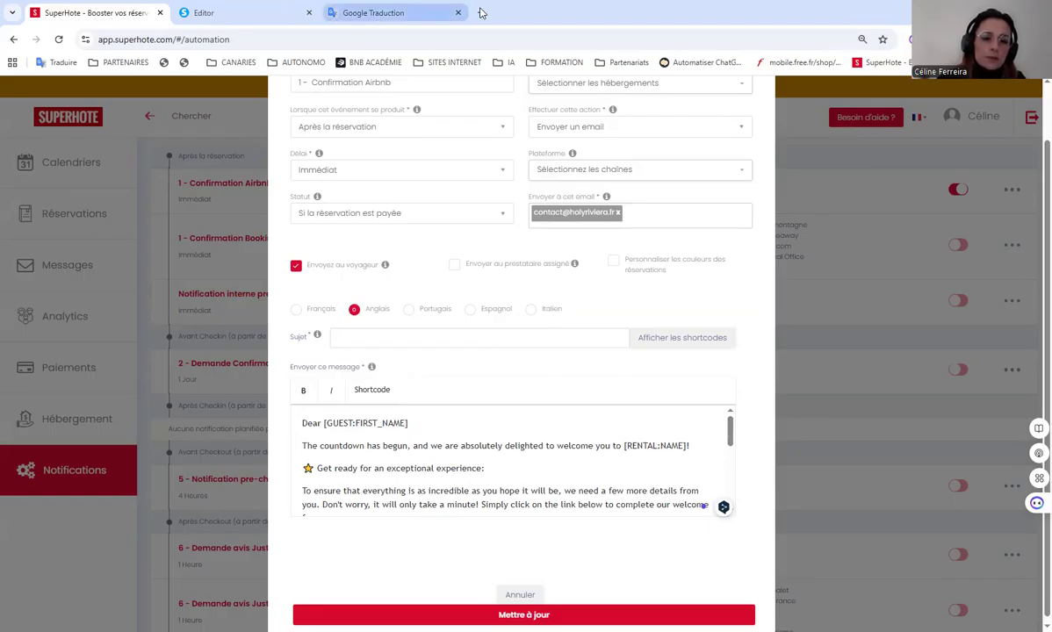
Step: Enter the English subject 'Confirm yout booking - ' followed by the apartment-name shortcode [RENTAL:NAME]
{"action": "left_click", "coordinate": [396, 12]}
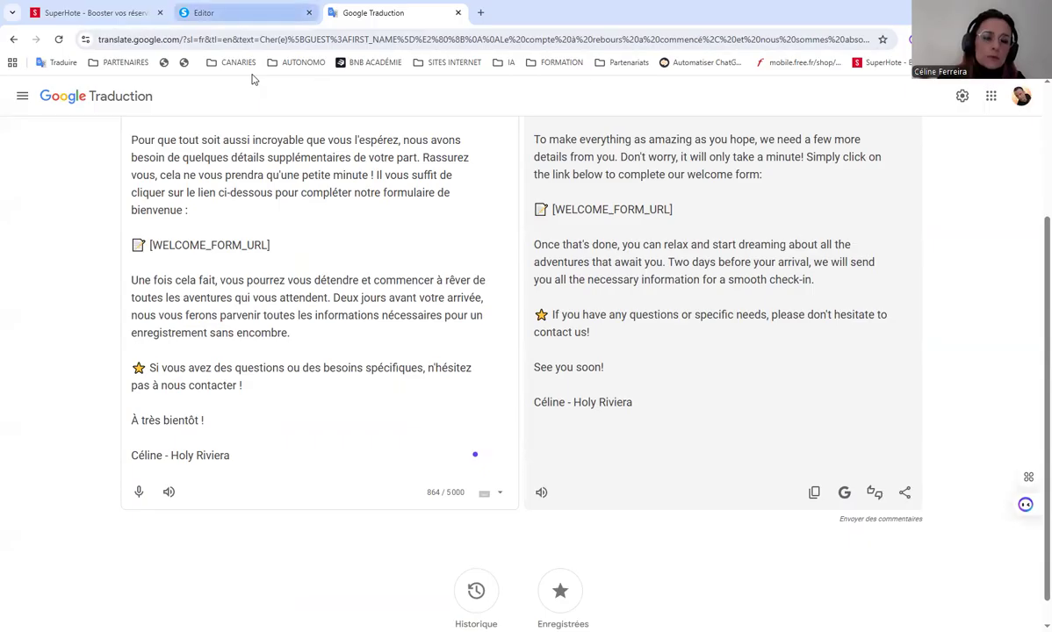
{"action": "left_click", "coordinate": [104, 13]}
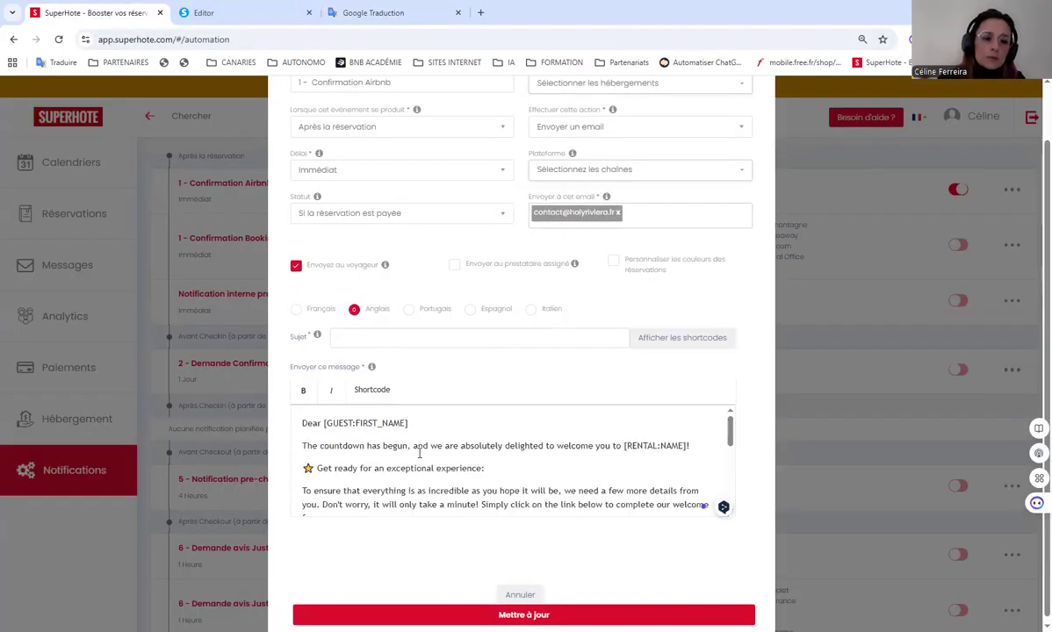
{"action": "scroll", "coordinate": [412, 474], "scroll_direction": "down", "scroll_amount": 5}
{"action": "scroll", "coordinate": [414, 481], "scroll_direction": "up", "scroll_amount": 5}
{"action": "left_click", "coordinate": [413, 340]}
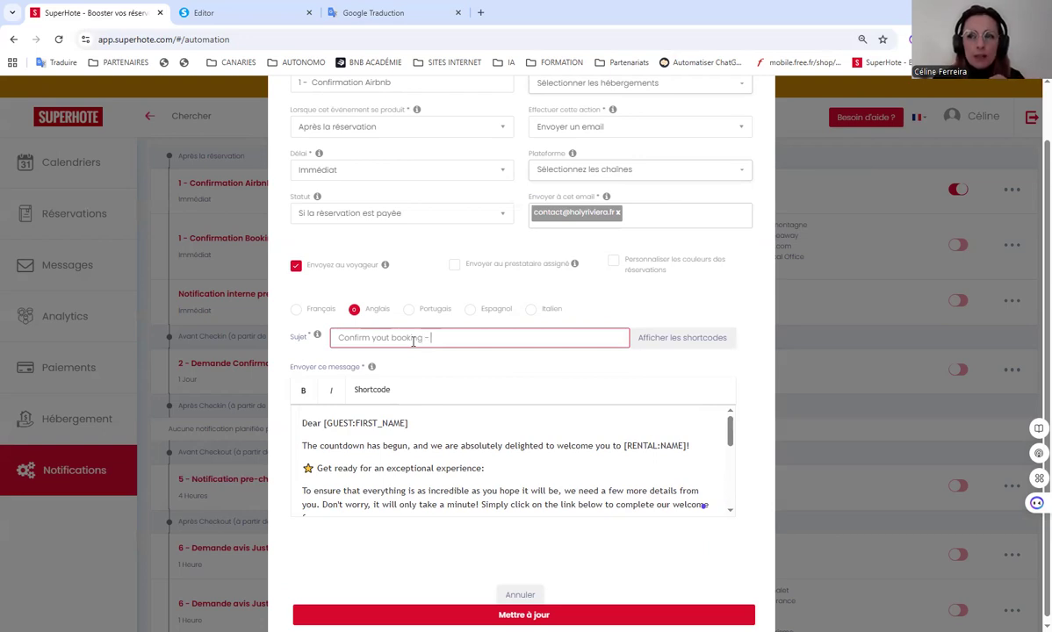
{"action": "left_click", "coordinate": [696, 337]}
{"action": "left_click", "coordinate": [400, 235]}
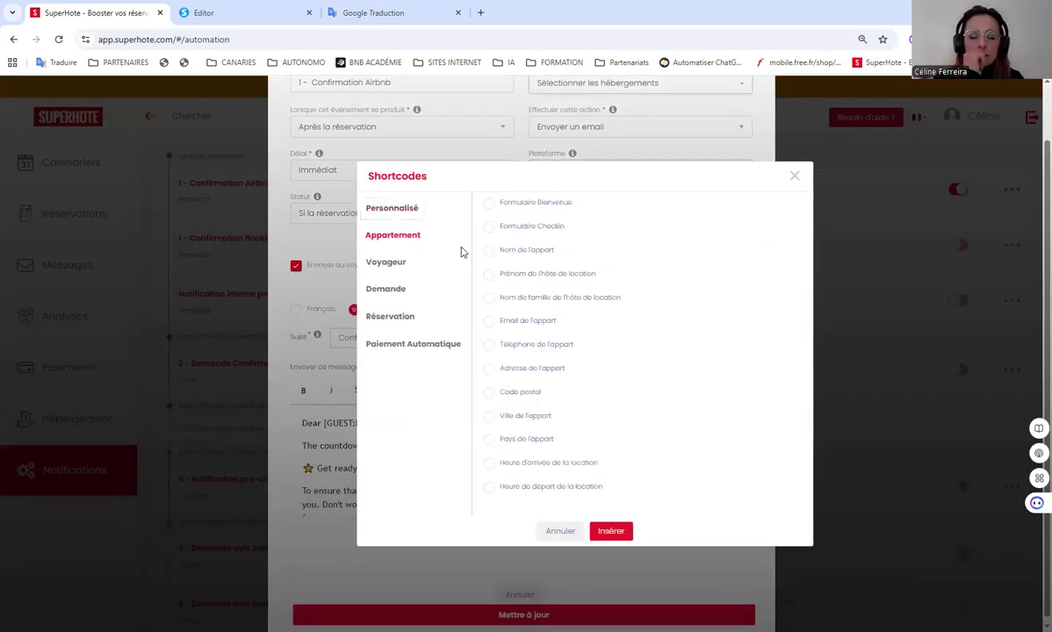
{"action": "left_click", "coordinate": [535, 253]}
{"action": "left_click", "coordinate": [614, 532]}
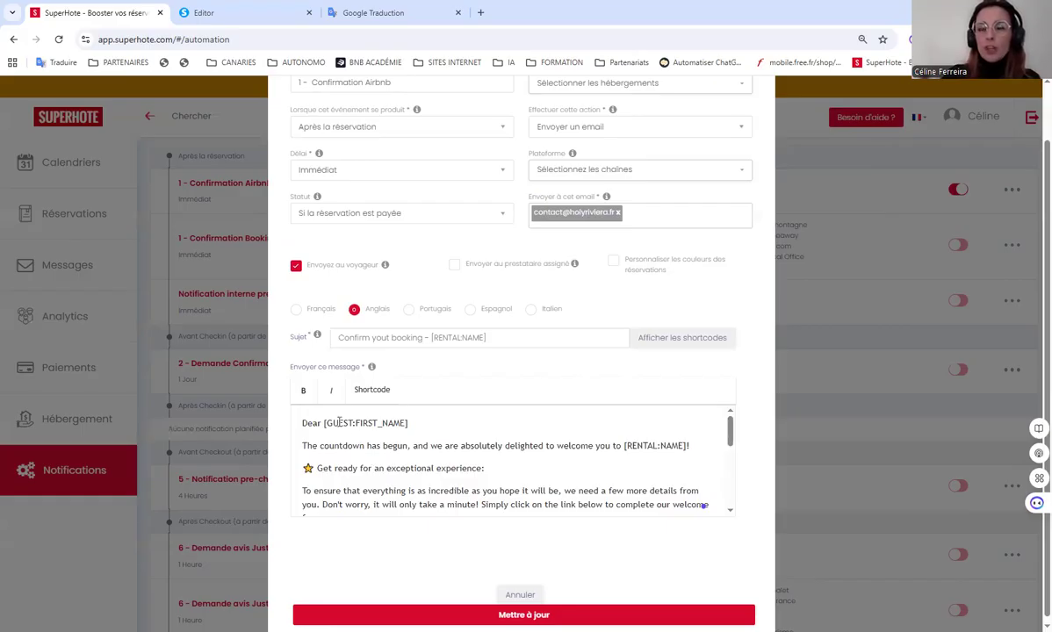
Step: Compare against the French version, then return to the English message body
{"action": "left_click", "coordinate": [318, 312]}
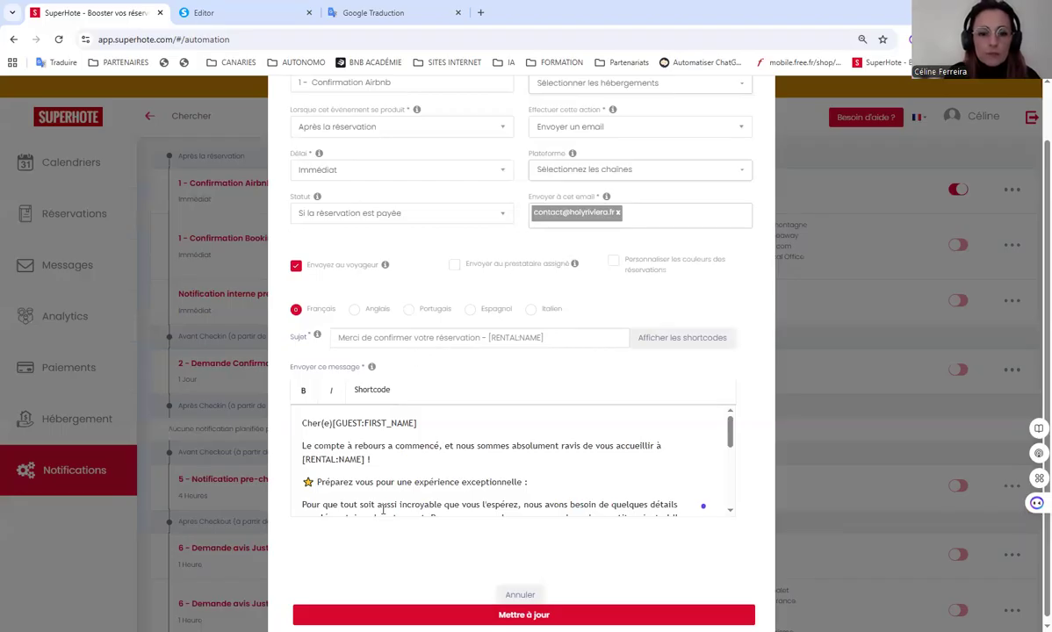
{"action": "scroll", "coordinate": [387, 497], "scroll_direction": "down", "scroll_amount": 5}
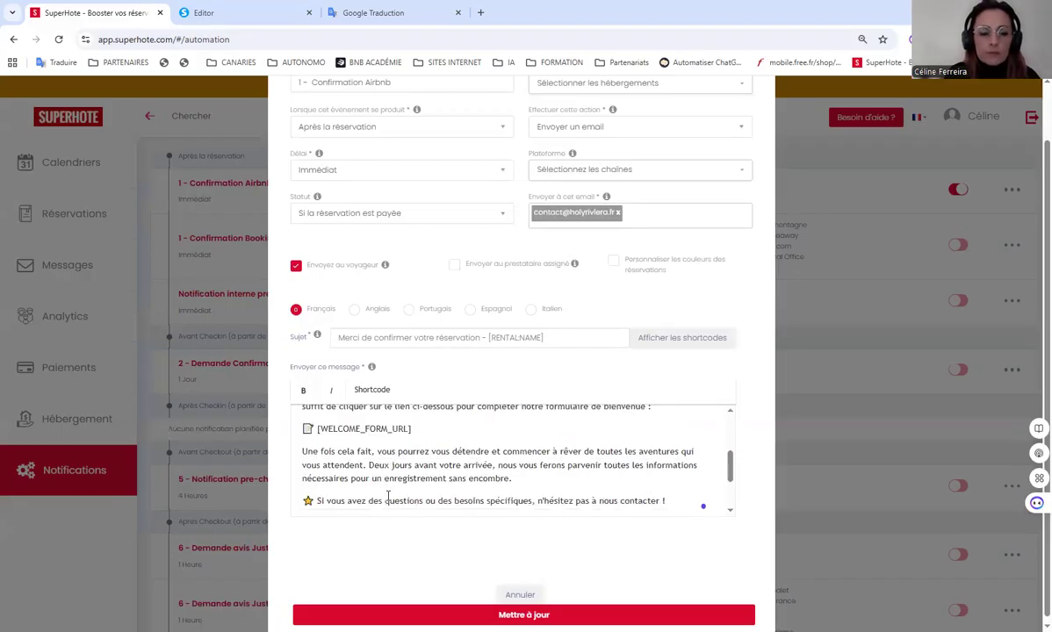
{"action": "left_click", "coordinate": [376, 309]}
{"action": "scroll", "coordinate": [386, 448], "scroll_direction": "up", "scroll_amount": 5}
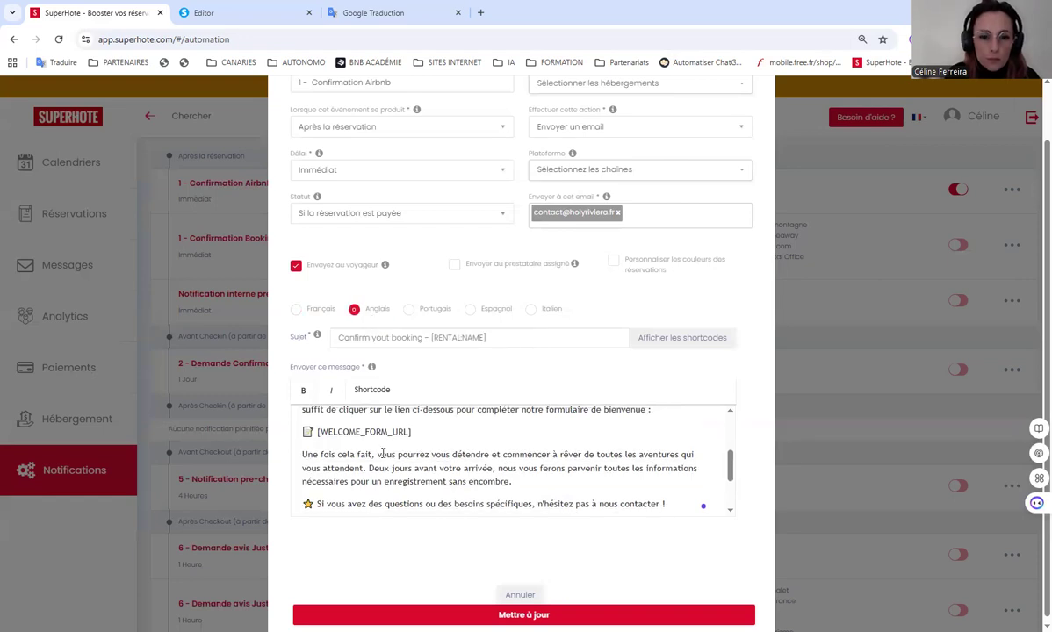
{"action": "scroll", "coordinate": [470, 317], "scroll_direction": "up", "scroll_amount": 2}
{"action": "scroll", "coordinate": [470, 341], "scroll_direction": "down", "scroll_amount": 3}
{"action": "scroll", "coordinate": [455, 446], "scroll_direction": "down", "scroll_amount": 2}
{"action": "scroll", "coordinate": [492, 435], "scroll_direction": "down", "scroll_amount": 4}
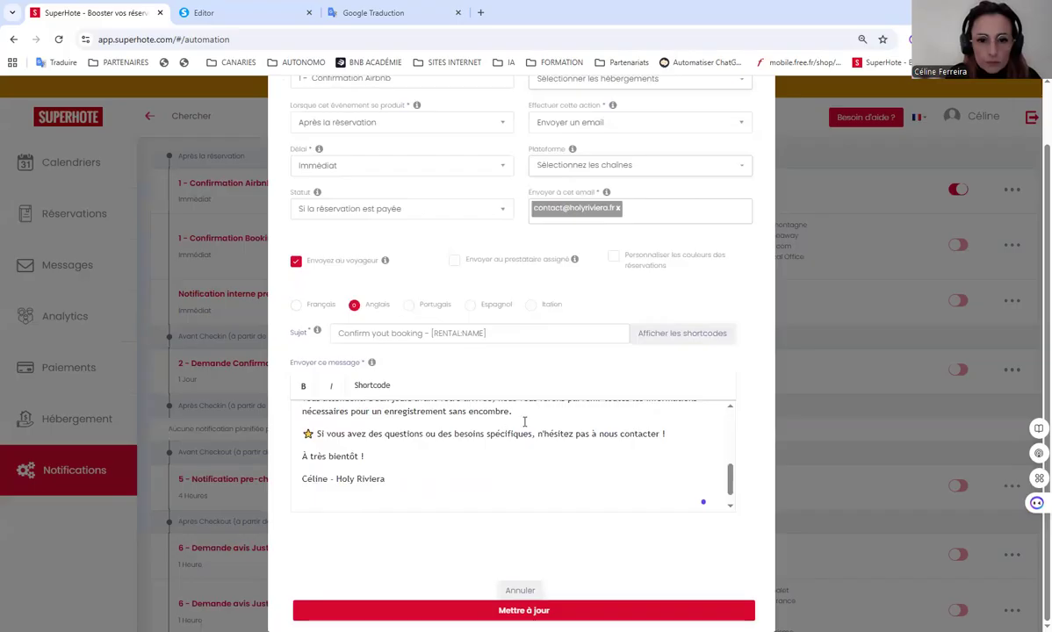
Step: Replace the English body with the pasted English translation and save the notification
{"action": "right_click", "coordinate": [631, 491]}
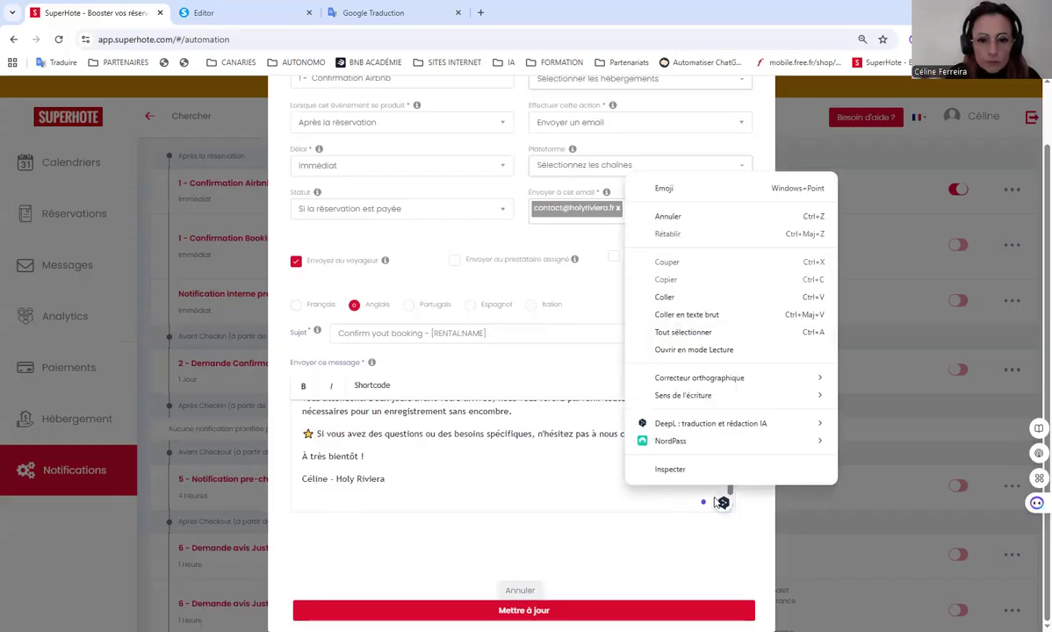
{"action": "key", "text": "ctrl+a"}
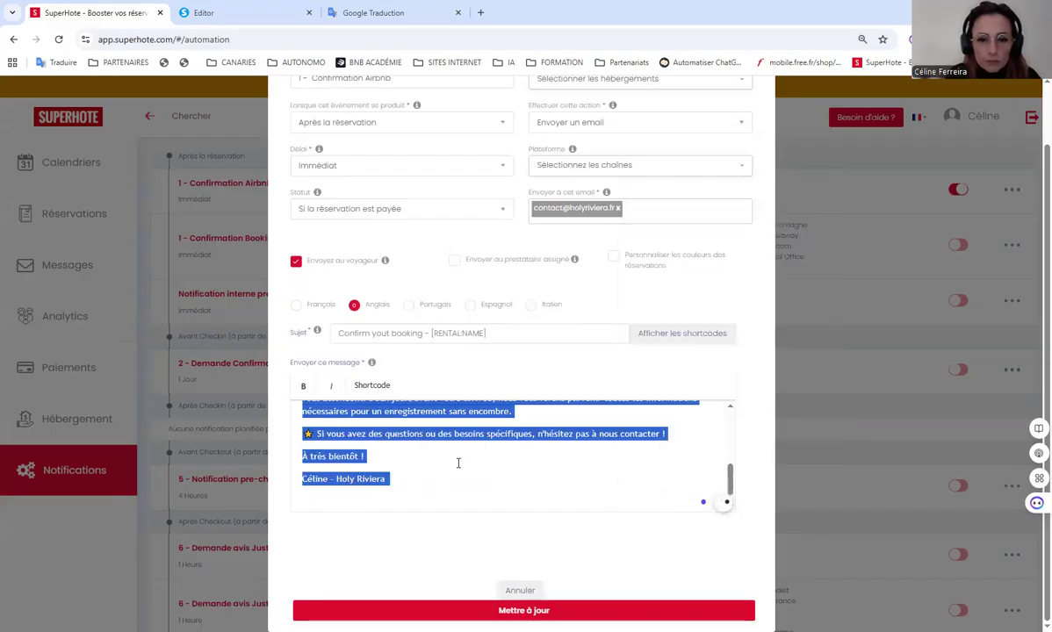
{"action": "key", "text": "ctrl+v"}
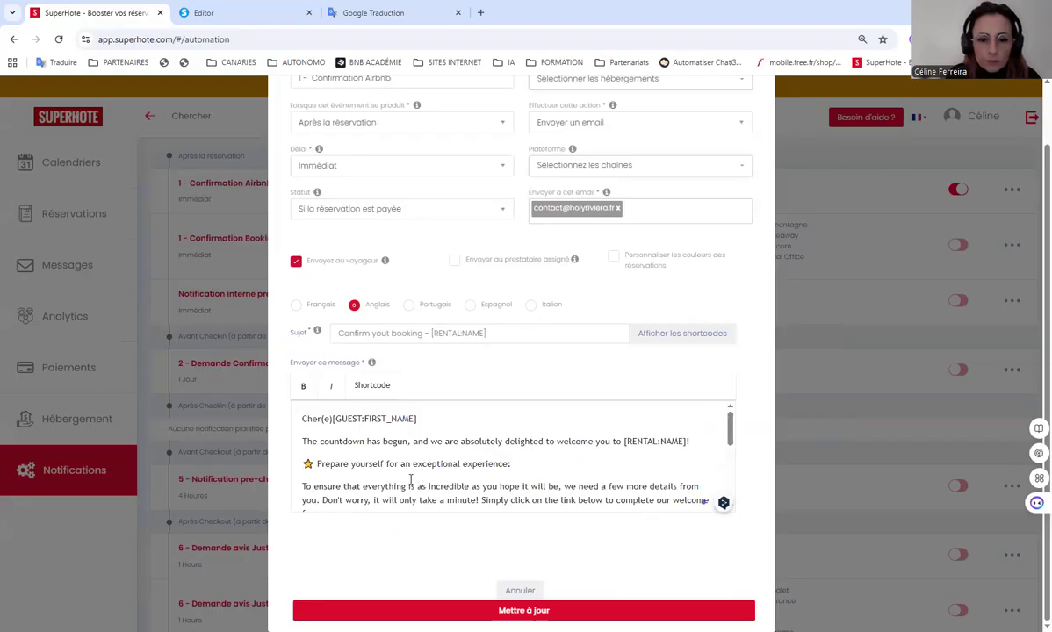
{"action": "scroll", "coordinate": [410, 479], "scroll_direction": "up", "scroll_amount": 2}
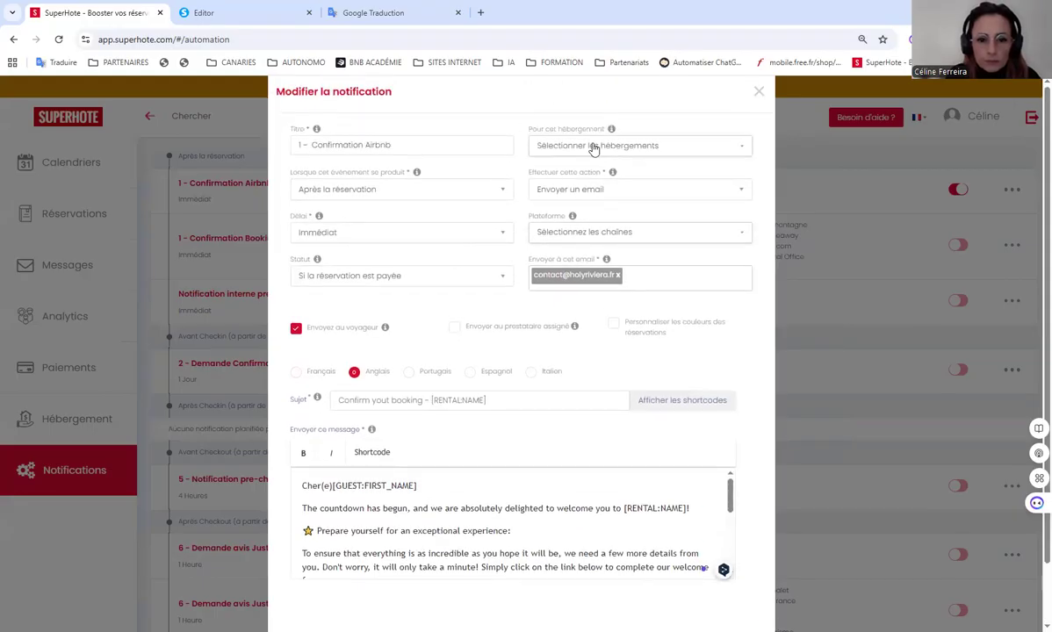
{"action": "scroll", "coordinate": [564, 439], "scroll_direction": "down", "scroll_amount": 2}
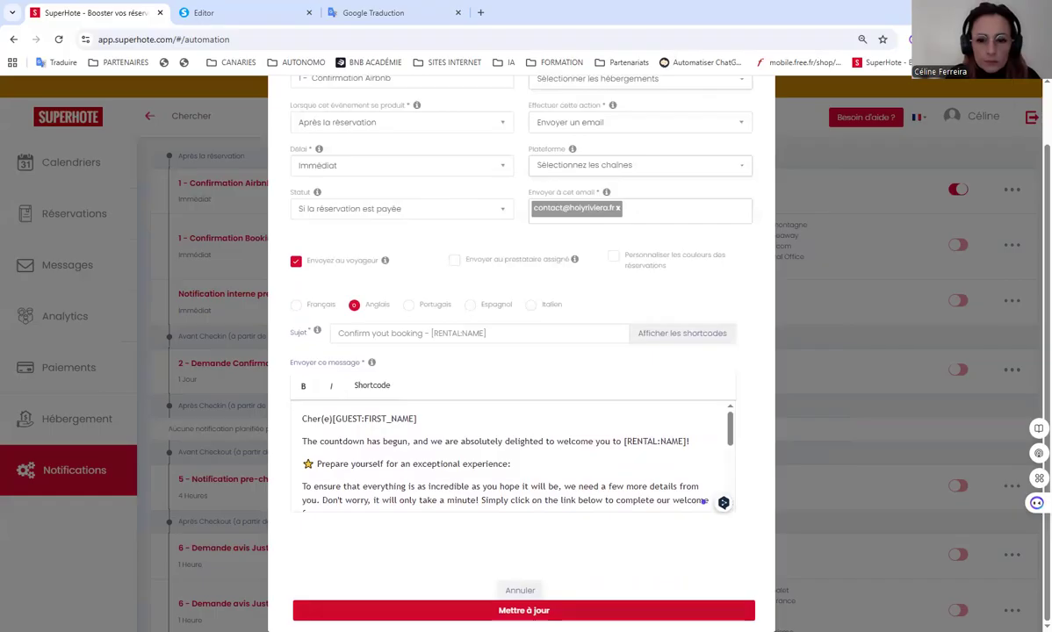
{"action": "left_click", "coordinate": [615, 609]}
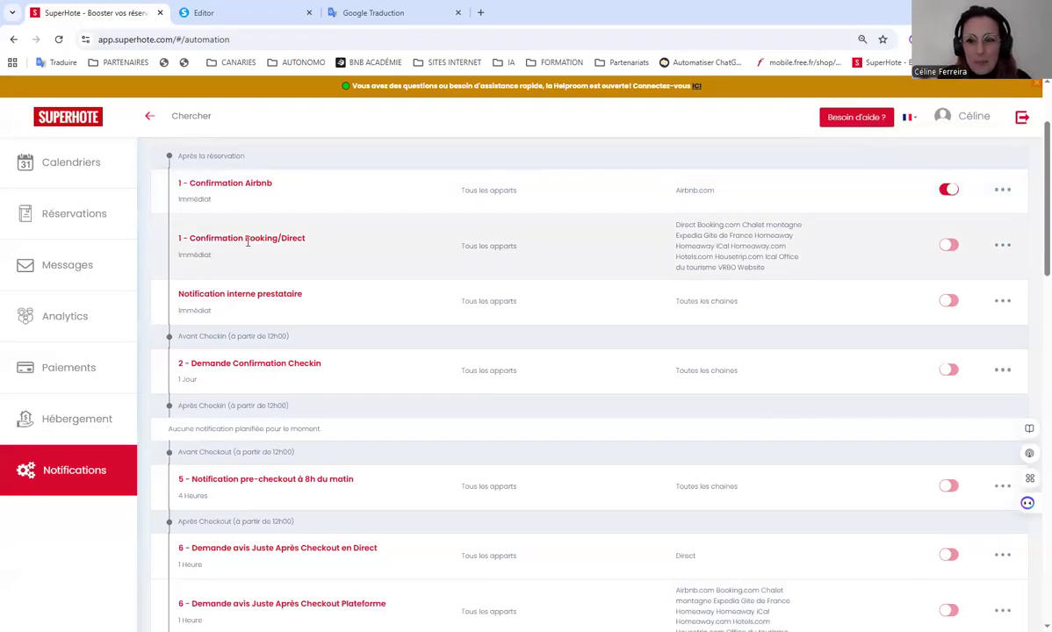
Step: Switch on the '1 - Confirmation Booking/Direct' toggle, then return to the systeme.io editor
{"action": "left_click", "coordinate": [949, 246]}
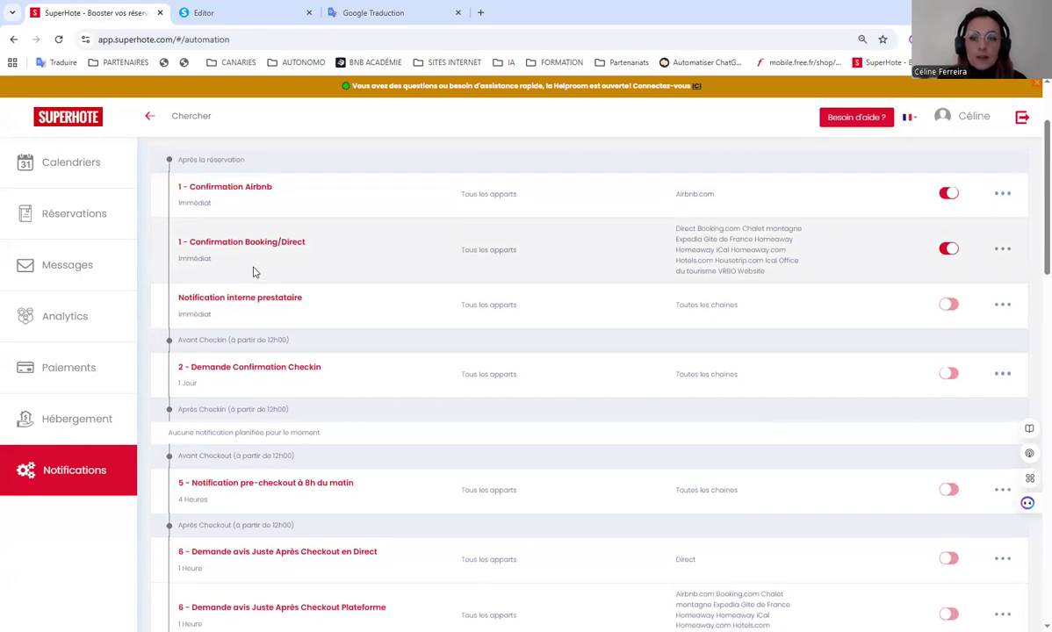
{"action": "scroll", "coordinate": [254, 270], "scroll_direction": "up", "scroll_amount": 2}
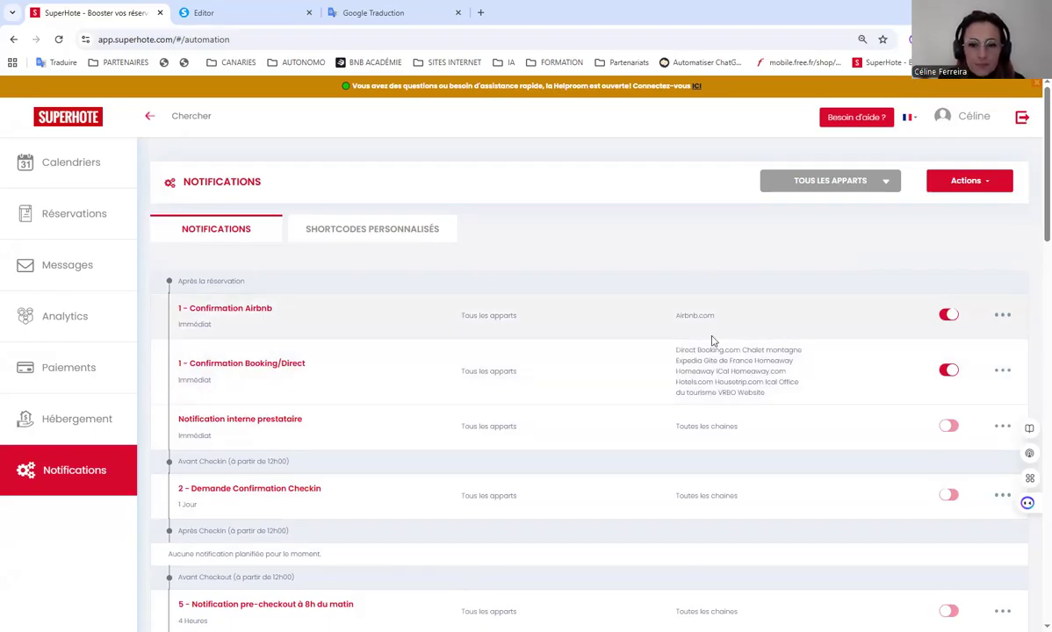
{"action": "scroll", "coordinate": [409, 394], "scroll_direction": "down", "scroll_amount": 3}
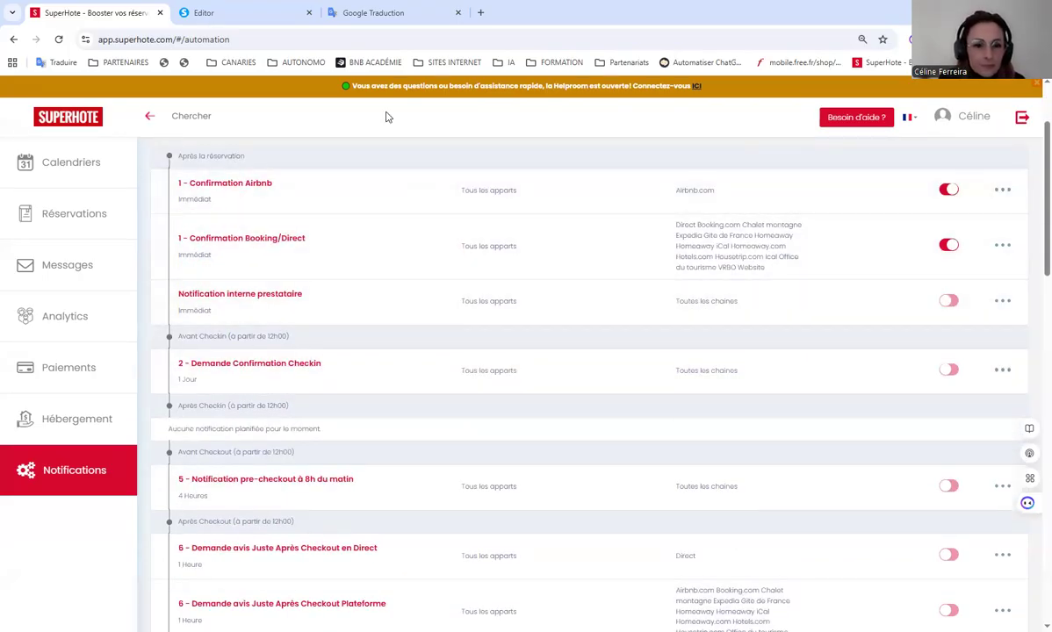
{"action": "left_click", "coordinate": [230, 11]}
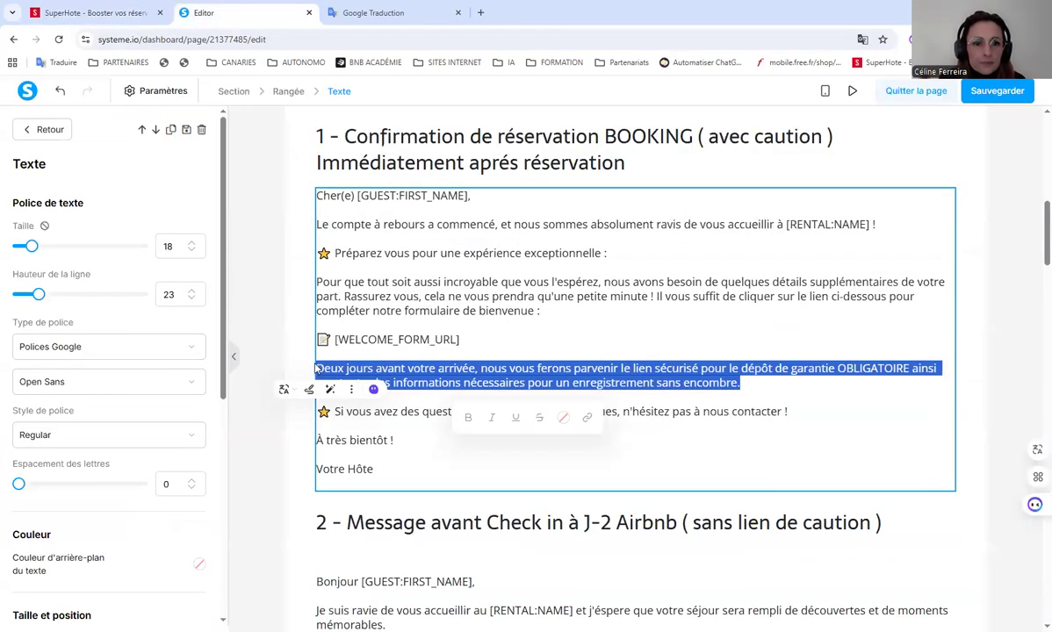
Step: Copy the '2 - Message avant Check in à J-2 Airbnb' text, then return to SuperHote
{"action": "left_click", "coordinate": [262, 448]}
{"action": "scroll", "coordinate": [298, 453], "scroll_direction": "down", "scroll_amount": 3}
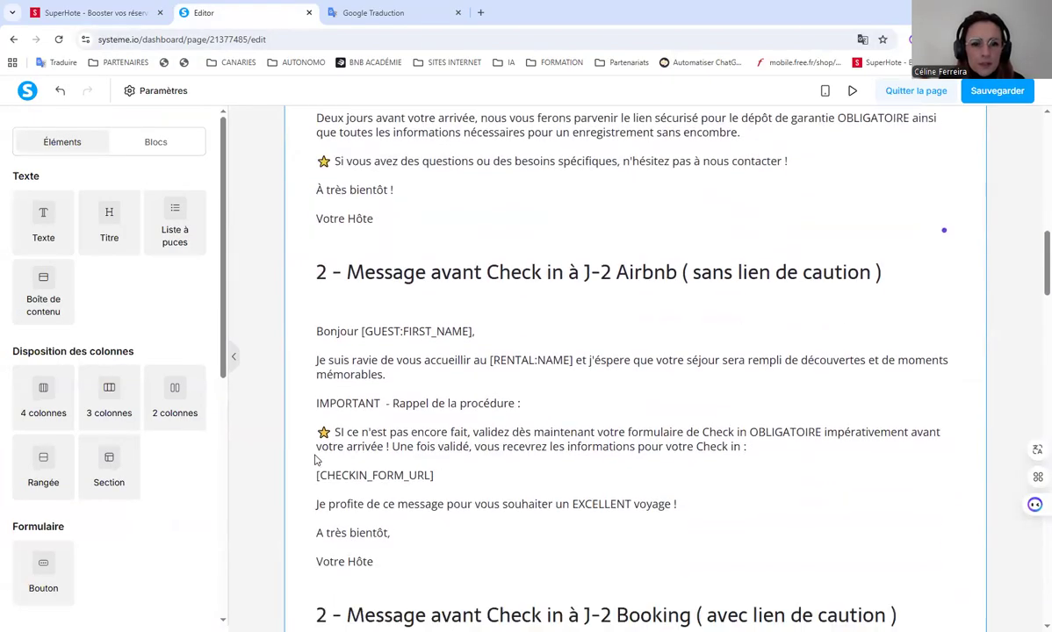
{"action": "scroll", "coordinate": [318, 458], "scroll_direction": "down", "scroll_amount": 1}
{"action": "left_click", "coordinate": [390, 437]}
{"action": "left_click_drag", "start_coordinate": [390, 437], "coordinate": [309, 200]}
{"action": "right_click", "coordinate": [363, 257]}
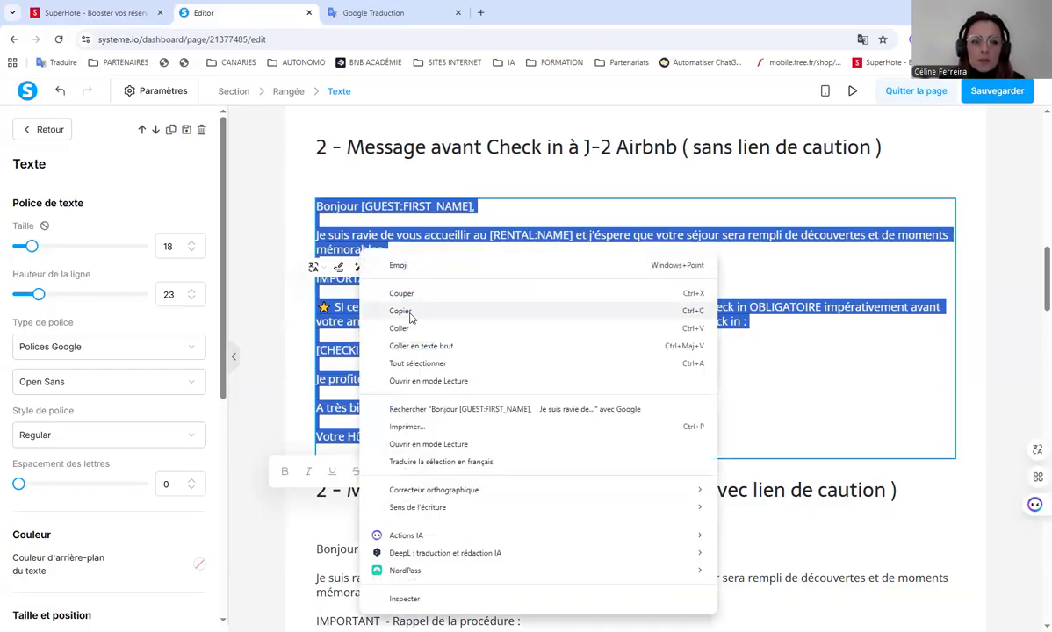
{"action": "left_click", "coordinate": [409, 313]}
{"action": "scroll", "coordinate": [386, 475], "scroll_direction": "down", "scroll_amount": 2}
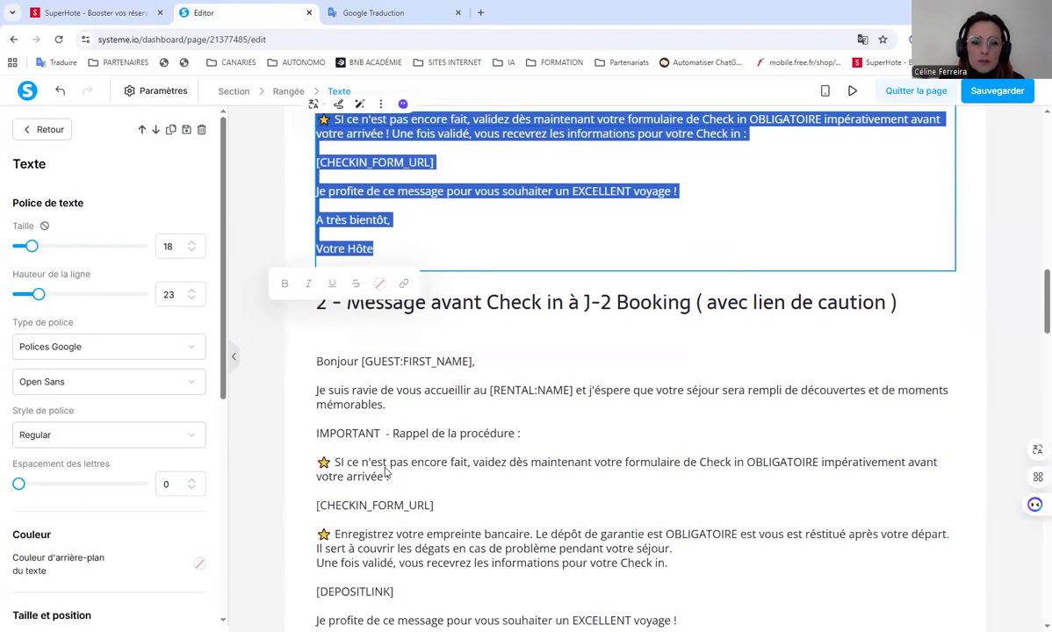
{"action": "left_click", "coordinate": [248, 420]}
{"action": "scroll", "coordinate": [395, 373], "scroll_direction": "down", "scroll_amount": 1}
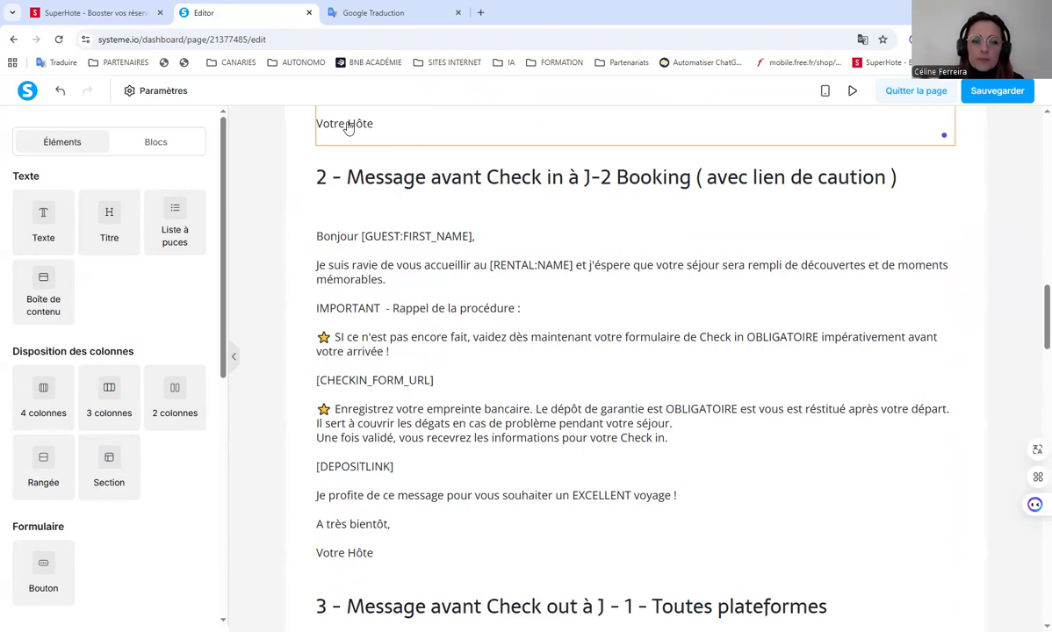
{"action": "left_click", "coordinate": [56, 12]}
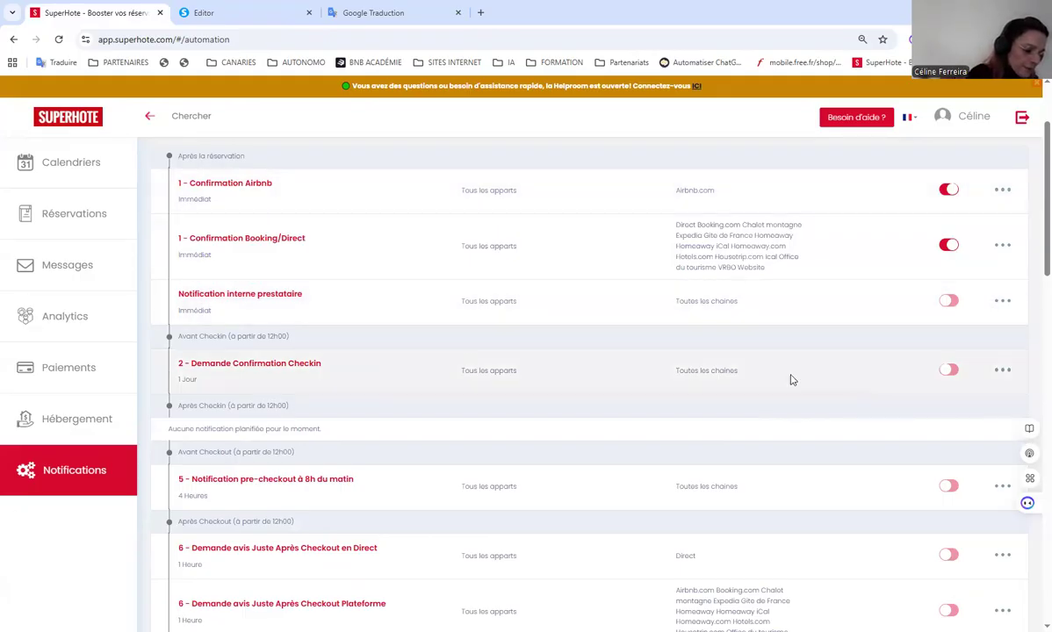
Step: Retitle the notification from '2 - Demande Confirmation Checkin' to '2 - Pré Checkin Airbnb'
{"action": "left_click", "coordinate": [1001, 370]}
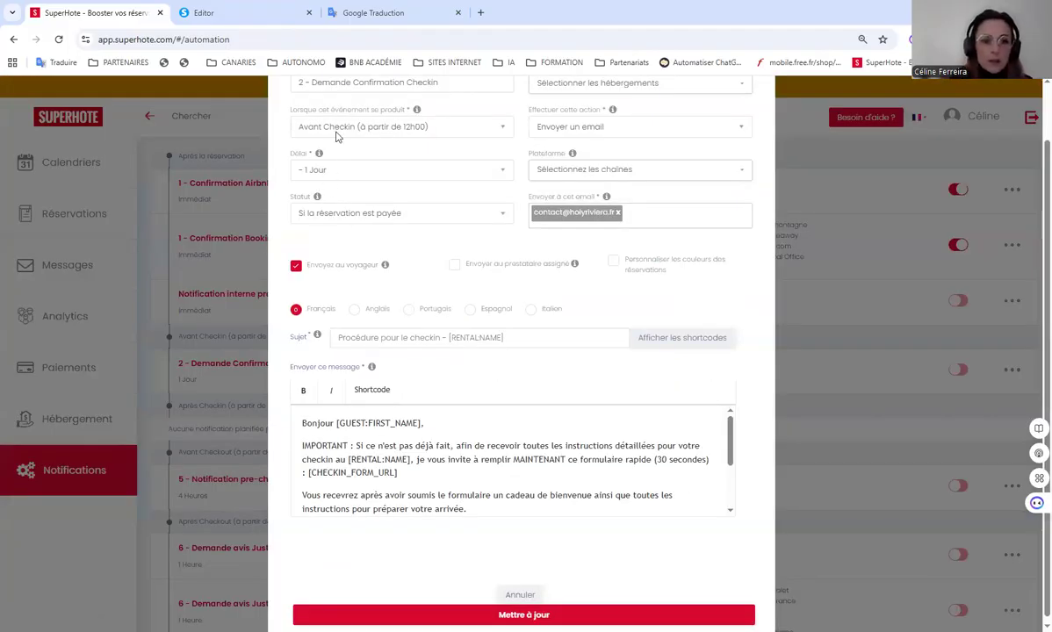
{"action": "scroll", "coordinate": [321, 131], "scroll_direction": "up", "scroll_amount": 2}
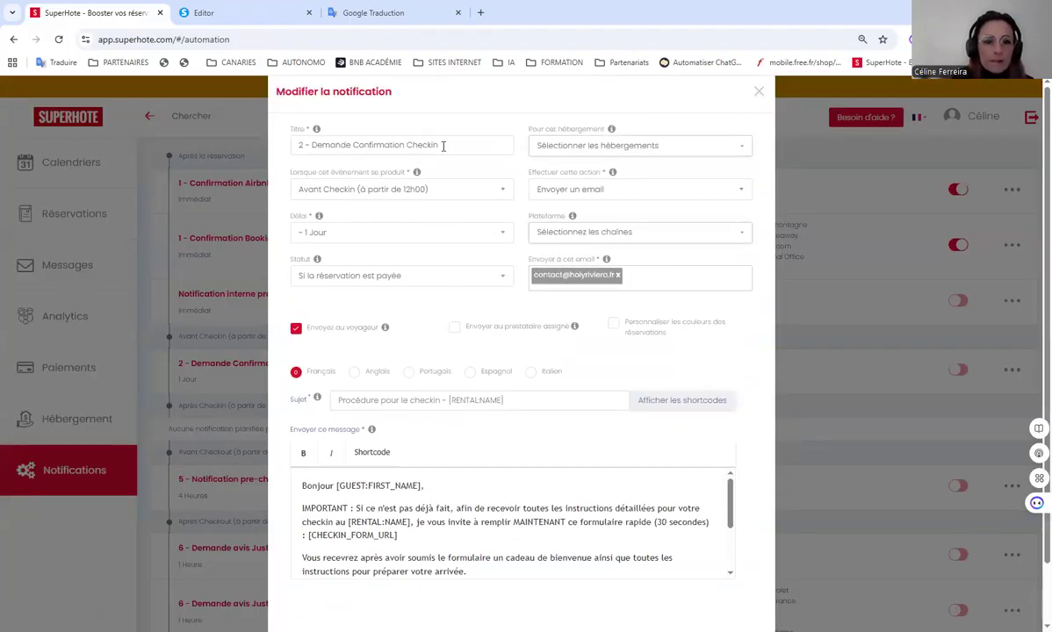
{"action": "left_click_drag", "start_coordinate": [405, 144], "coordinate": [313, 145]}
{"action": "key", "text": "BackSpace"}
{"action": "type", "text": "Pré"}
{"action": "left_click", "coordinate": [403, 145]}
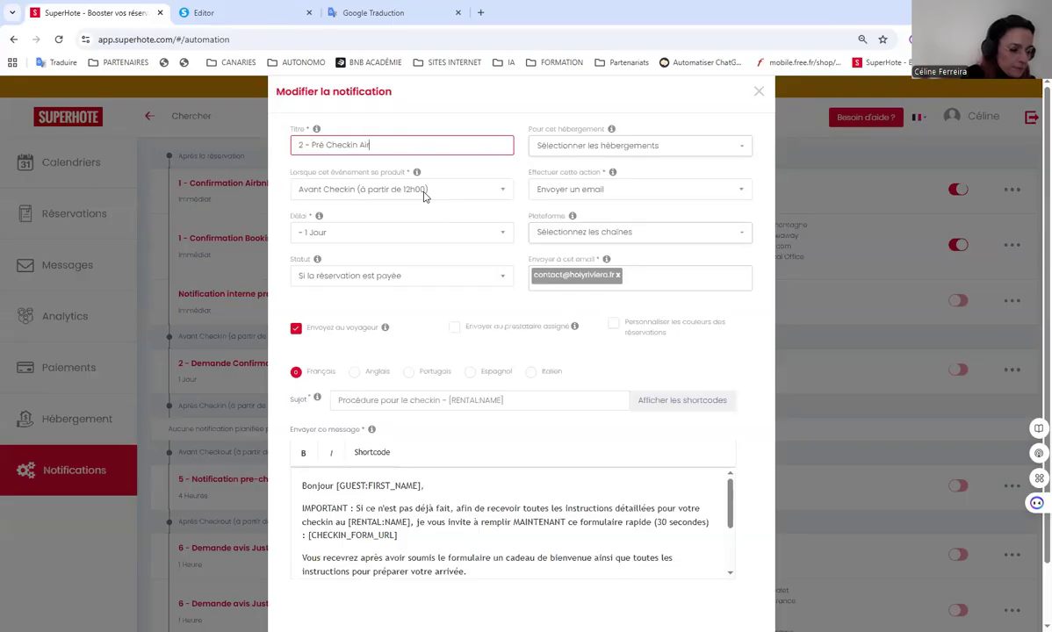
{"action": "left_click", "coordinate": [627, 156]}
{"action": "left_click", "coordinate": [627, 156]}
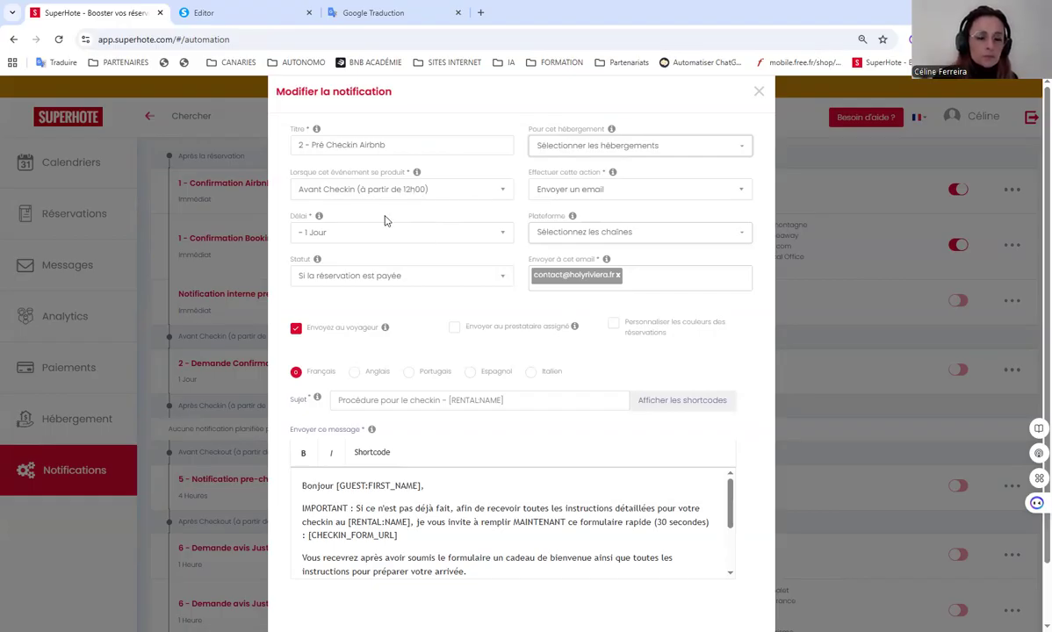
Step: Set the sending delay to '- 2 Jours' before check-in
{"action": "left_click", "coordinate": [354, 234]}
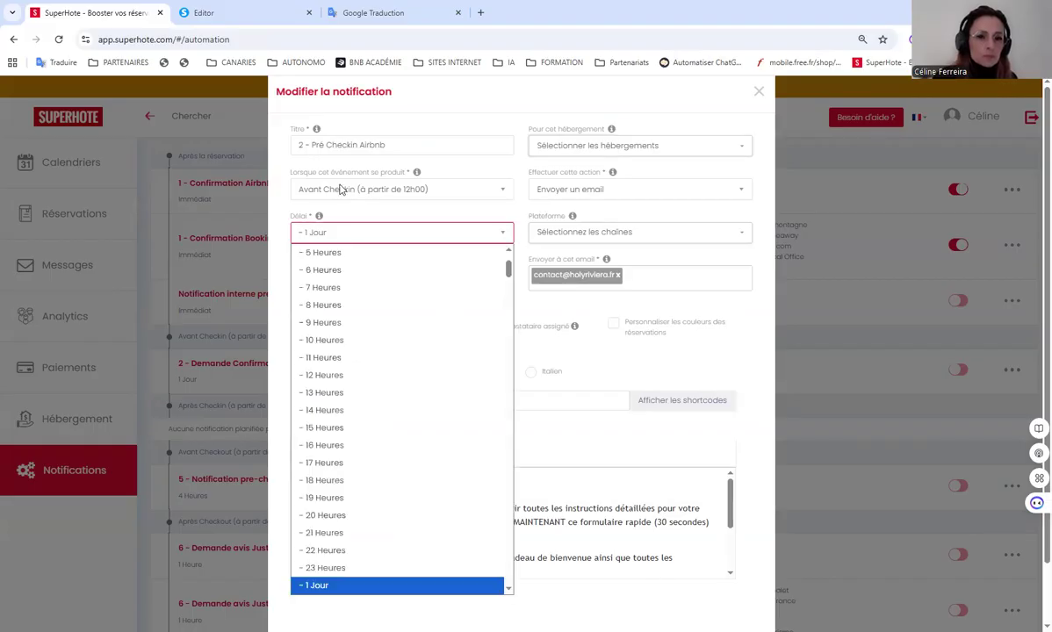
{"action": "scroll", "coordinate": [351, 483], "scroll_direction": "down", "scroll_amount": 3}
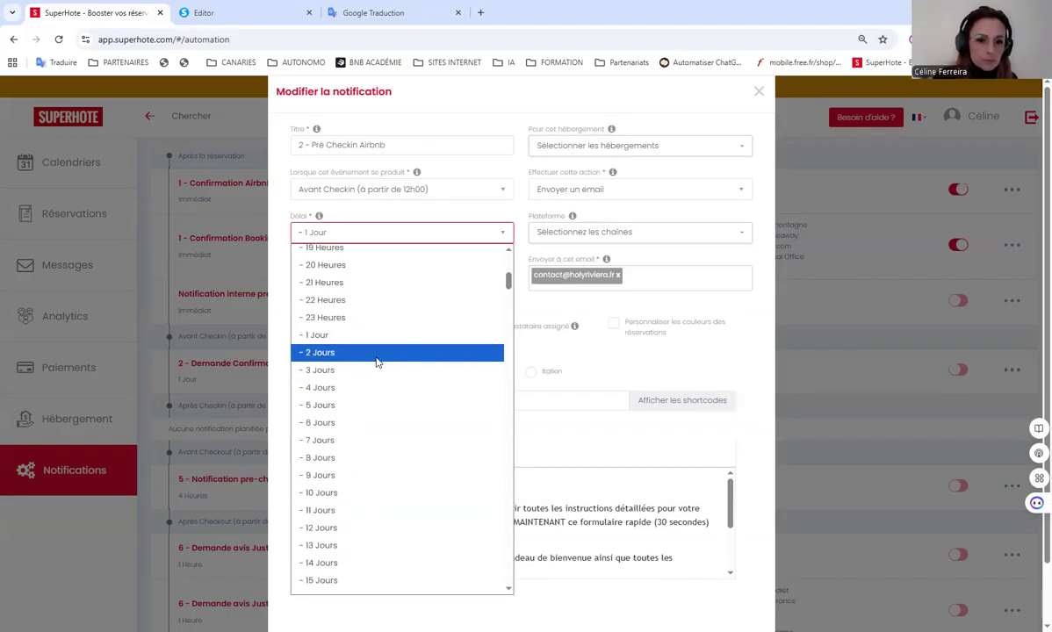
{"action": "left_click", "coordinate": [396, 353]}
{"action": "left_click", "coordinate": [421, 235]}
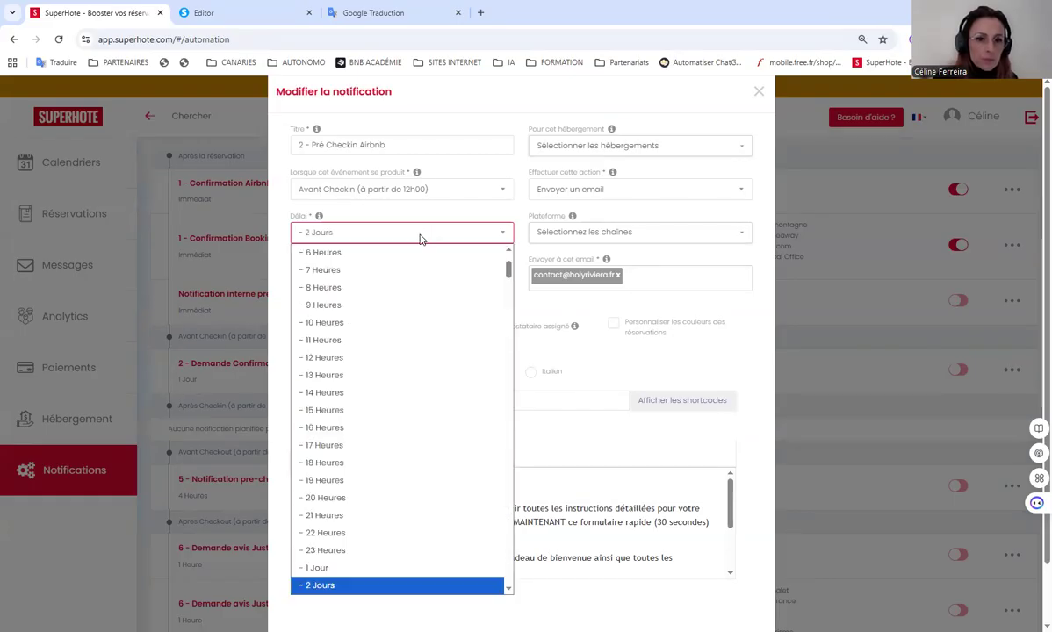
{"action": "scroll", "coordinate": [378, 428], "scroll_direction": "down", "scroll_amount": 3}
{"action": "scroll", "coordinate": [382, 428], "scroll_direction": "up", "scroll_amount": 2}
{"action": "scroll", "coordinate": [382, 423], "scroll_direction": "up", "scroll_amount": 1}
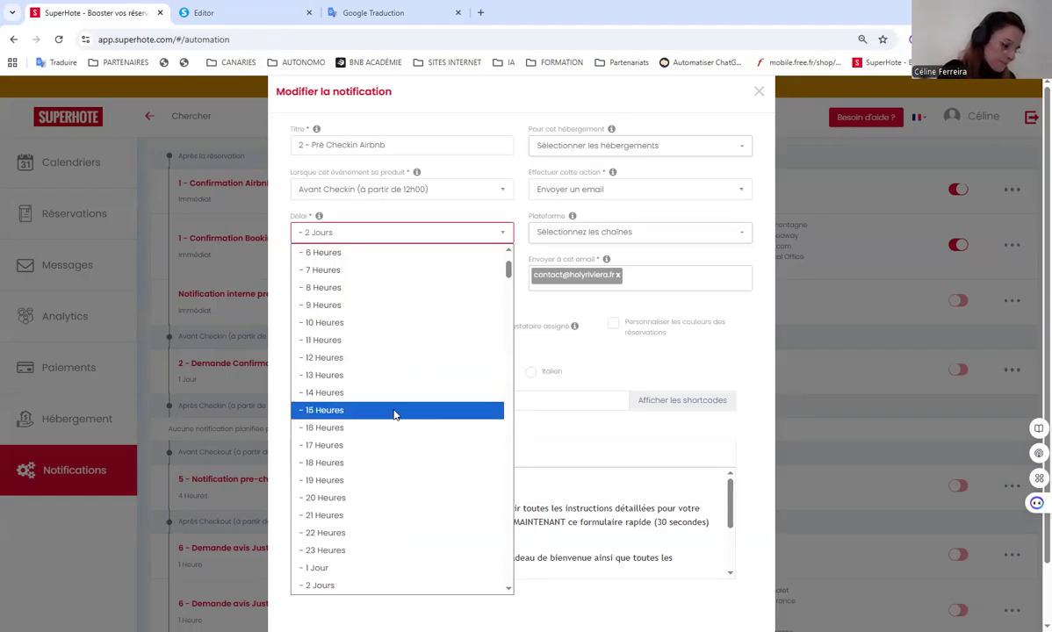
{"action": "left_click", "coordinate": [470, 126]}
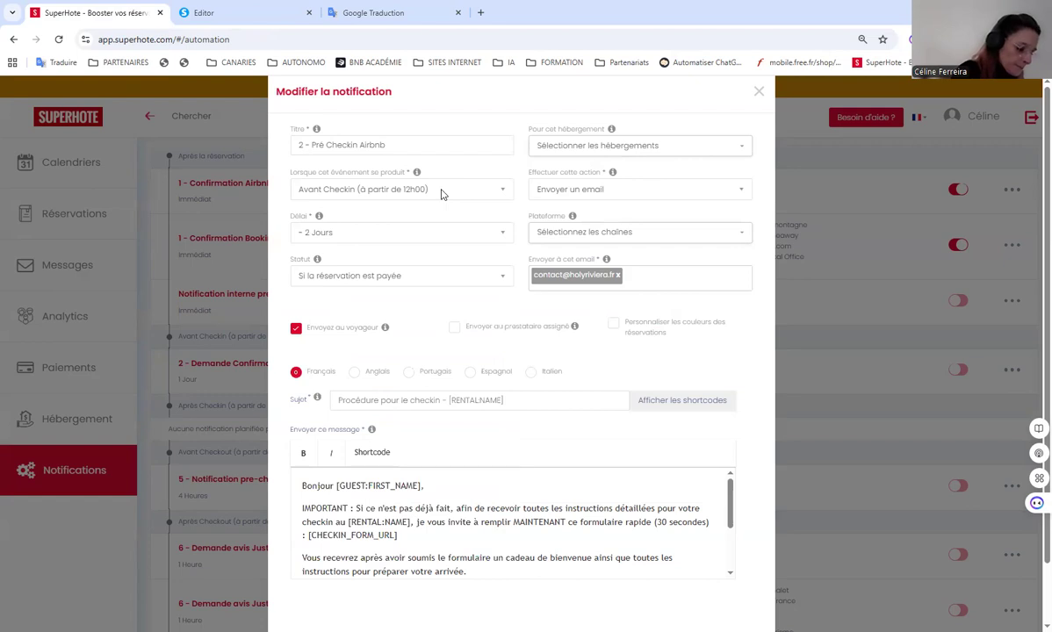
{"action": "left_click", "coordinate": [444, 194]}
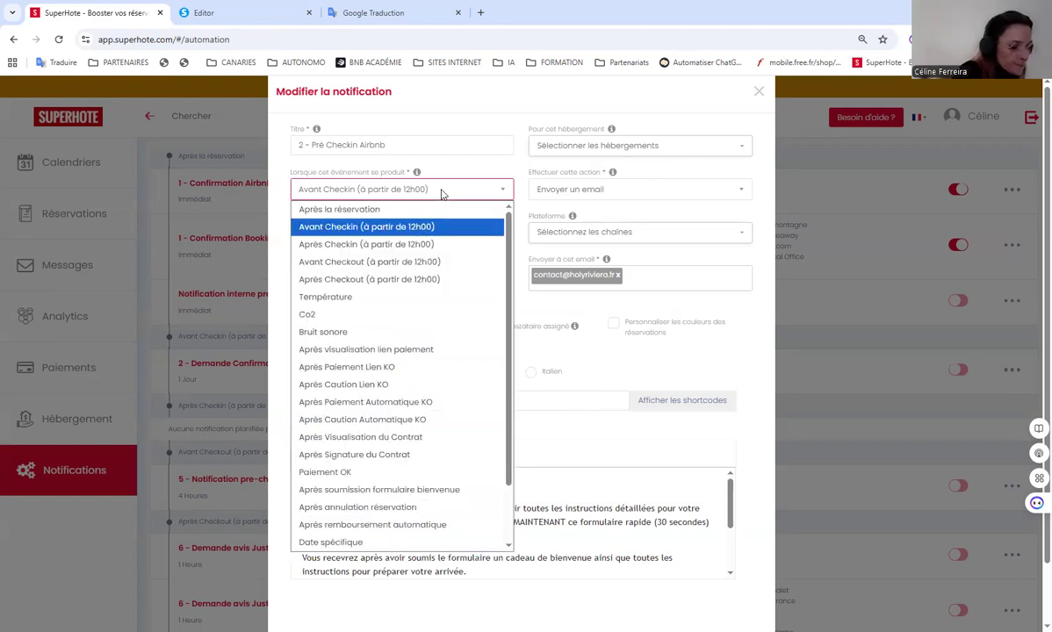
{"action": "left_click", "coordinate": [442, 193]}
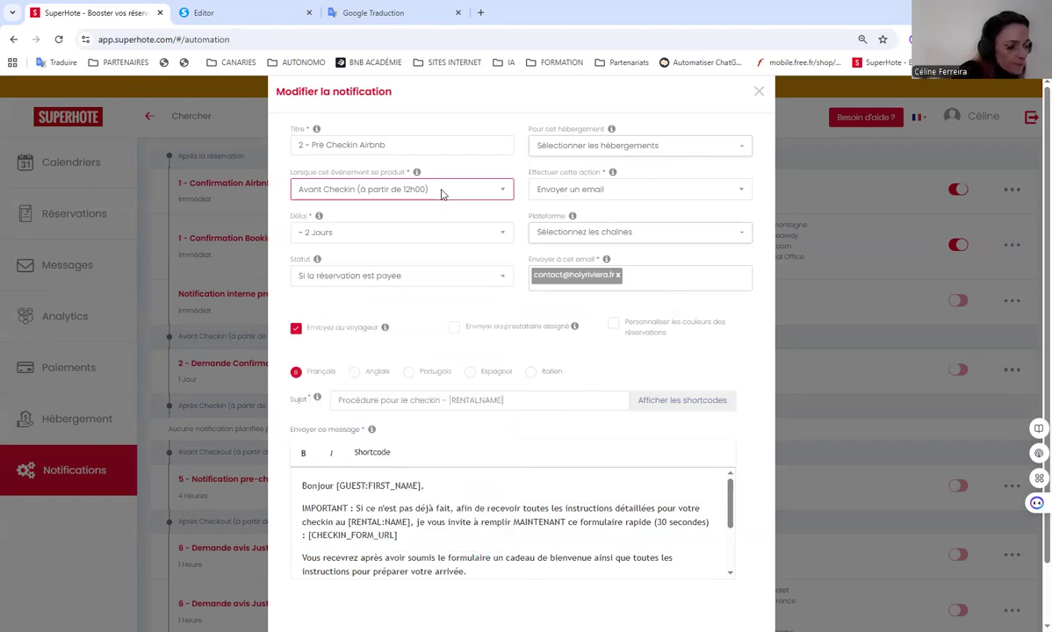
{"action": "left_click", "coordinate": [399, 232]}
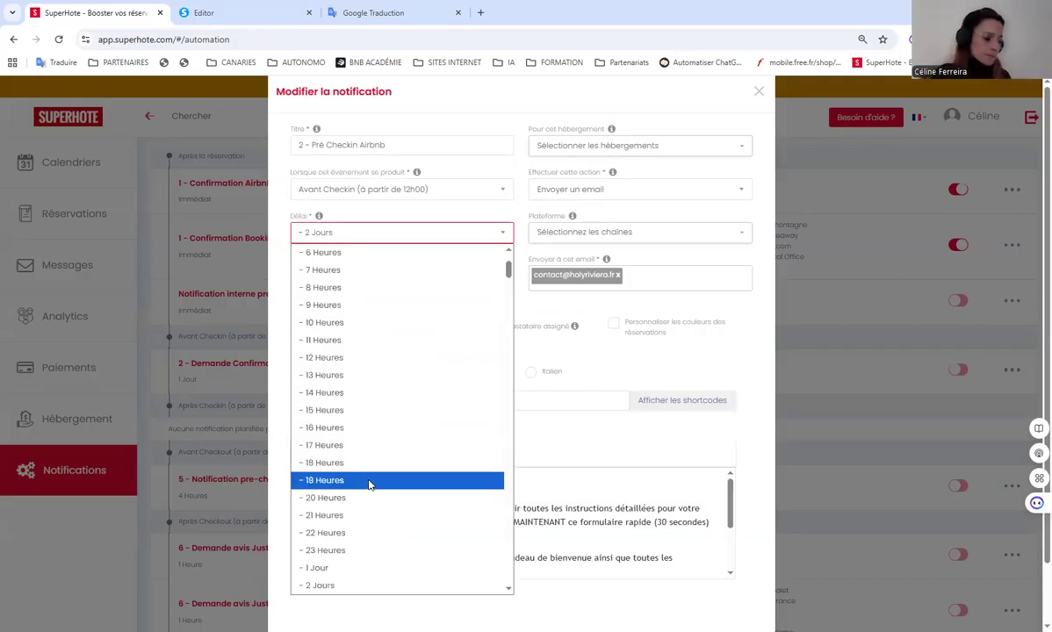
{"action": "left_click", "coordinate": [451, 123]}
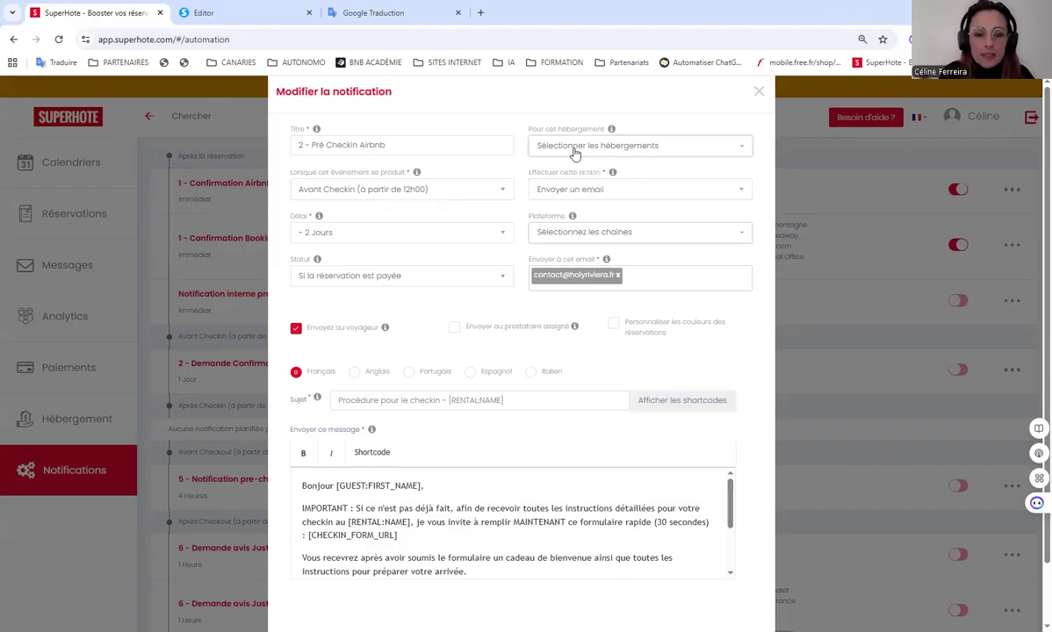
Step: Limit the booking channels to Airbnb.com only
{"action": "left_click", "coordinate": [597, 233]}
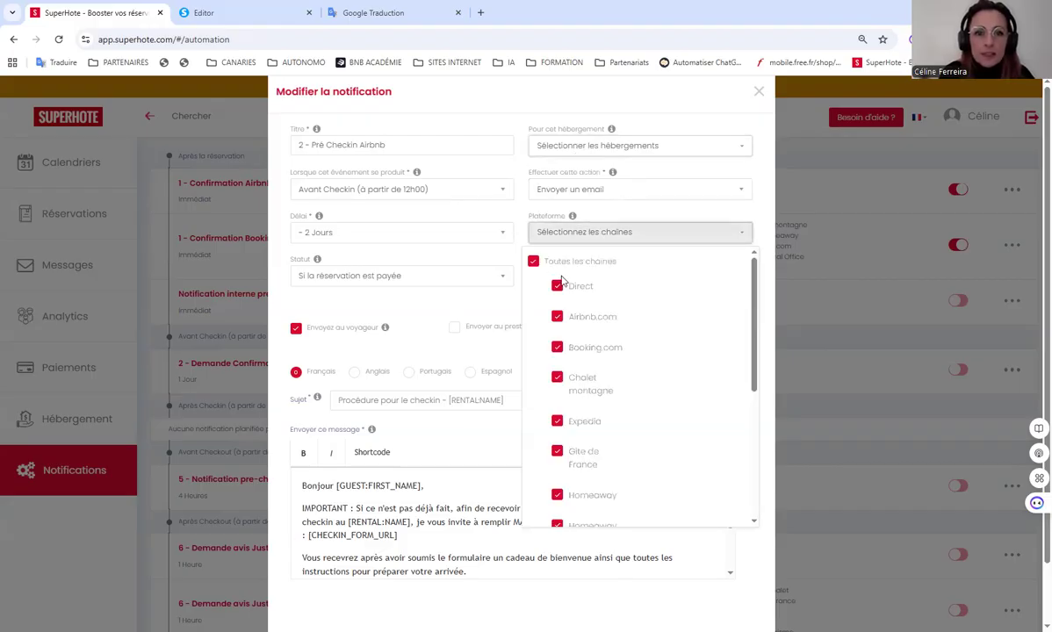
{"action": "left_click", "coordinate": [533, 262]}
{"action": "left_click", "coordinate": [556, 316]}
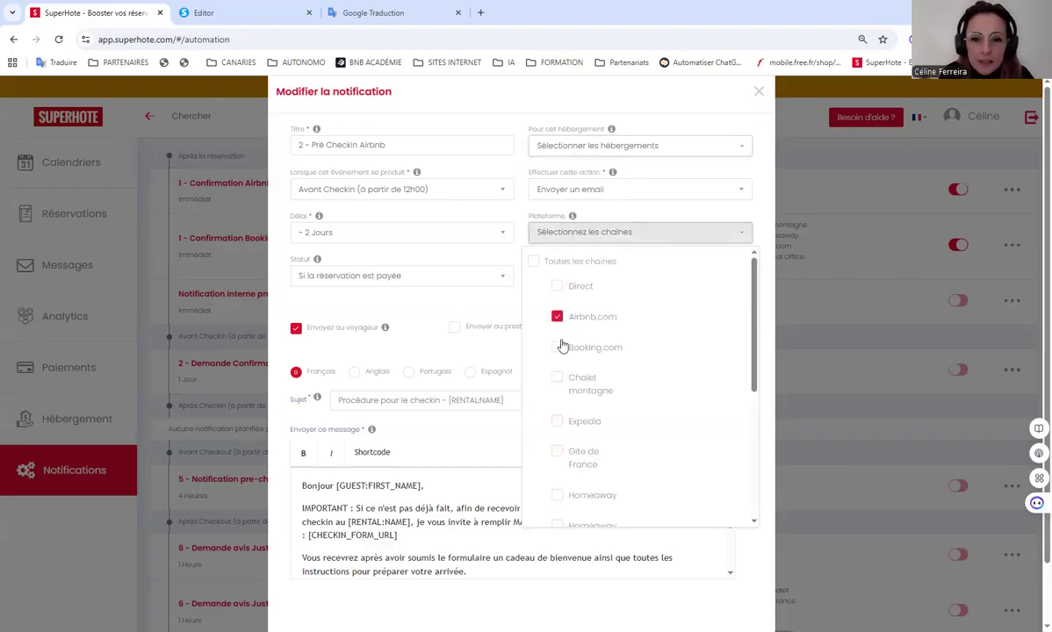
{"action": "left_click", "coordinate": [632, 107]}
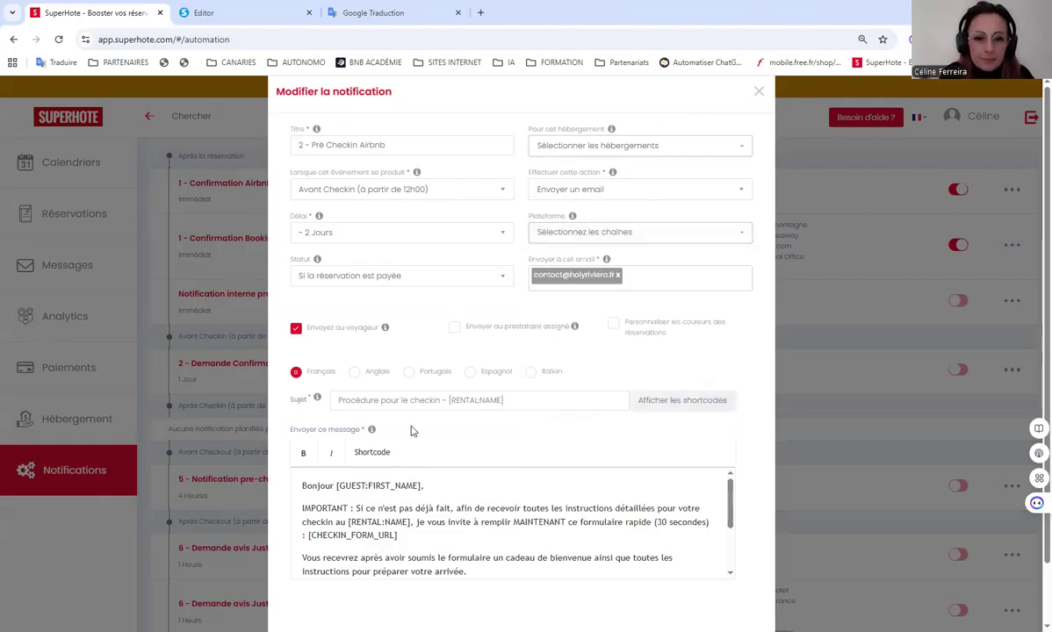
Step: Replace the message body with the pasted welcome reminding guests of the mandatory check-in form [CHECKIN_FORM_URL]
{"action": "scroll", "coordinate": [405, 409], "scroll_direction": "down", "scroll_amount": 2}
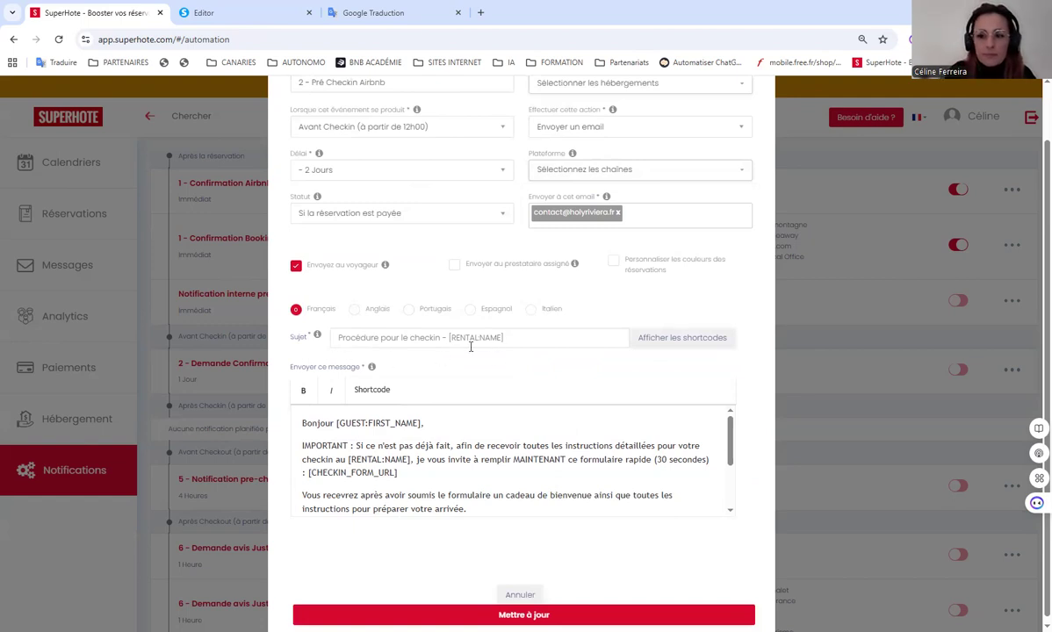
{"action": "scroll", "coordinate": [420, 420], "scroll_direction": "down", "scroll_amount": 3}
{"action": "left_click_drag", "start_coordinate": [591, 492], "coordinate": [209, 348]}
{"action": "key", "text": "BackSpace"}
{"action": "key", "text": "ctrl+v"}
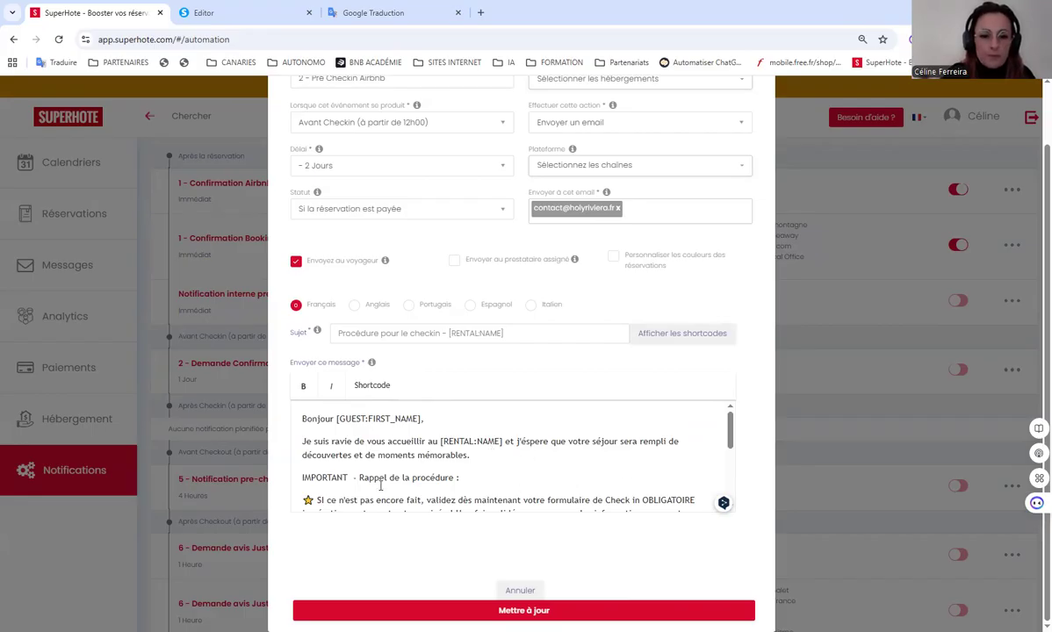
{"action": "scroll", "coordinate": [323, 480], "scroll_direction": "down", "scroll_amount": 2}
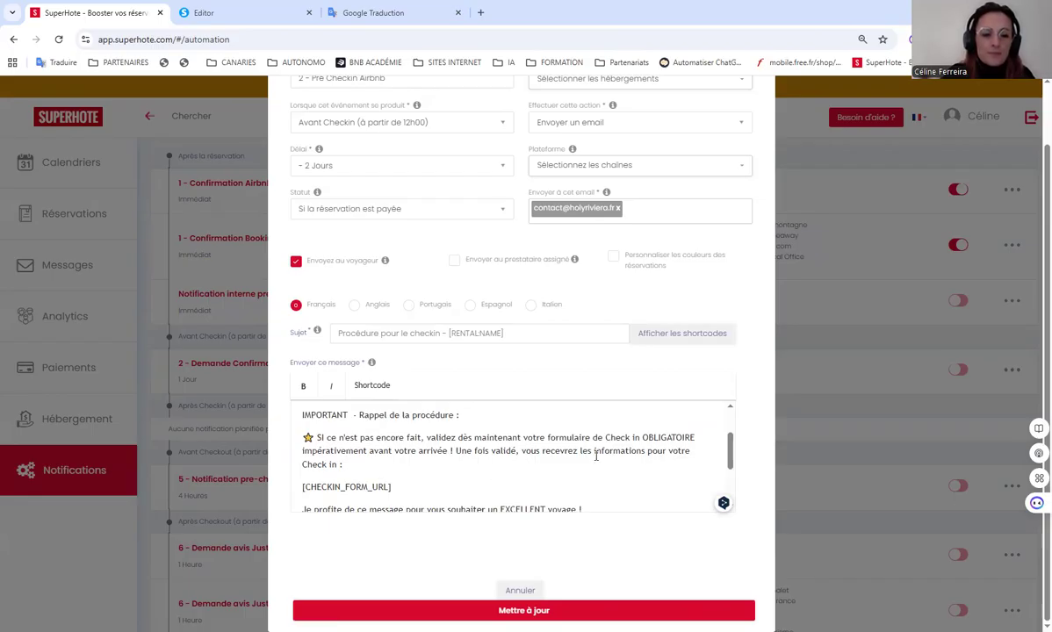
{"action": "left_click_drag", "start_coordinate": [456, 451], "coordinate": [487, 452]}
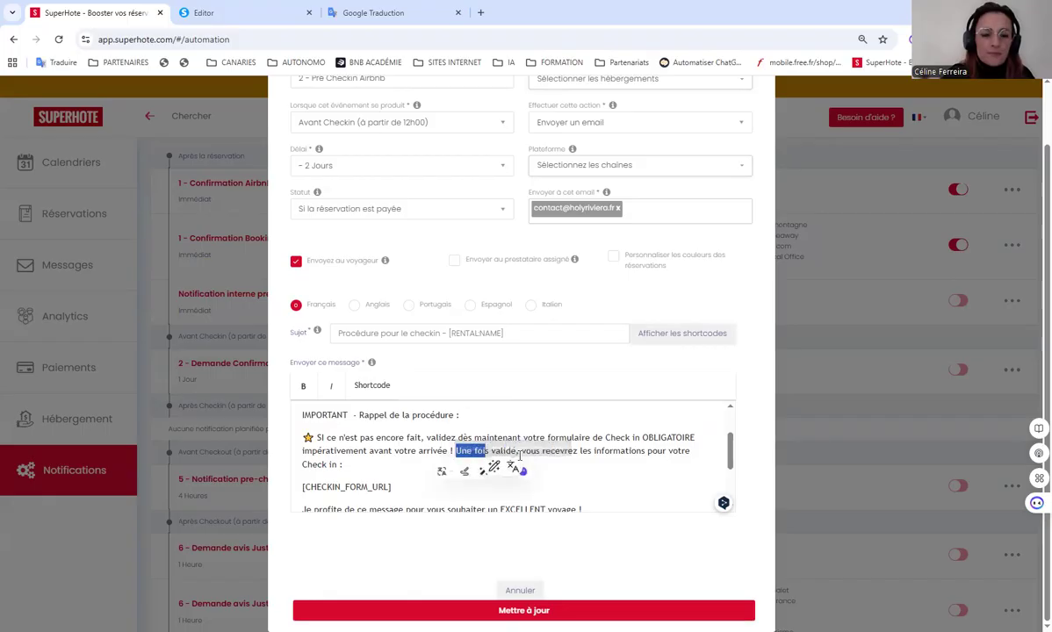
{"action": "left_click", "coordinate": [403, 464]}
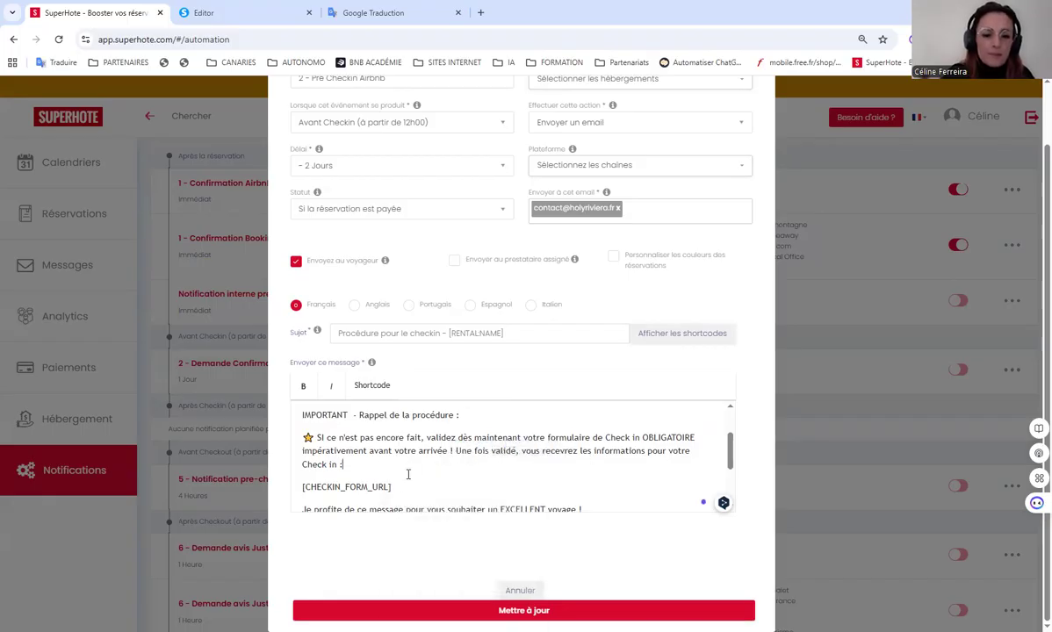
{"action": "scroll", "coordinate": [394, 449], "scroll_direction": "down", "scroll_amount": 2}
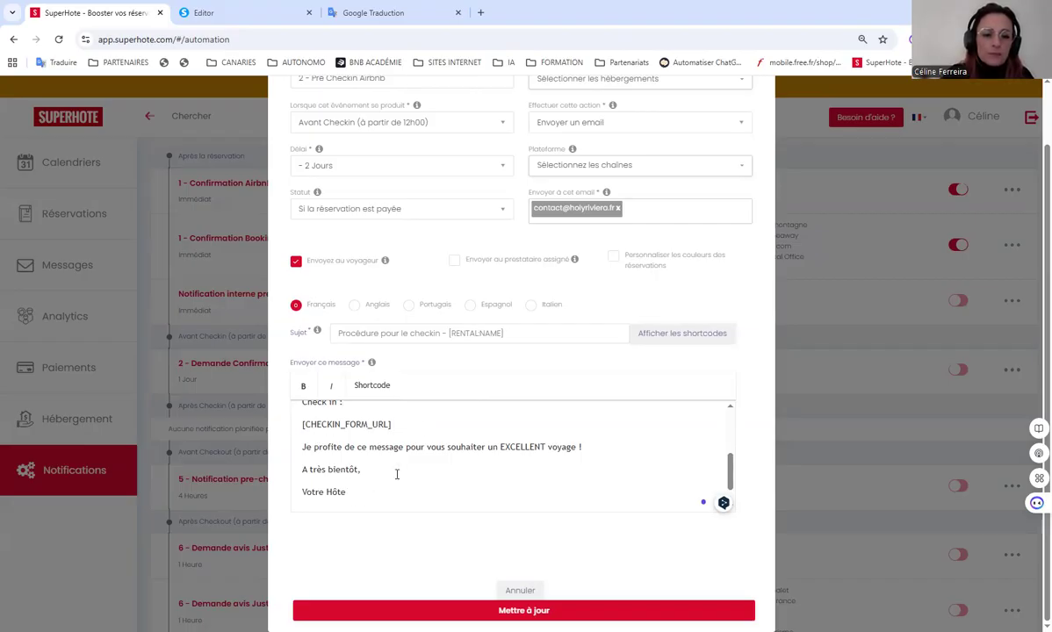
Step: Replace the 'Votre Hôte' sign-off with the host's name and business signature, fixing its typo
{"action": "key", "text": "BackSpace"}
{"action": "key", "text": "BackSpace"}
{"action": "key", "text": "BackSpace"}
{"action": "key", "text": "BackSpace"}
{"action": "key", "text": "BackSpace"}
{"action": "key", "text": "BackSpace"}
{"action": "key", "text": "BackSpace"}
{"action": "key", "text": "BackSpace"}
{"action": "key", "text": "BackSpace"}
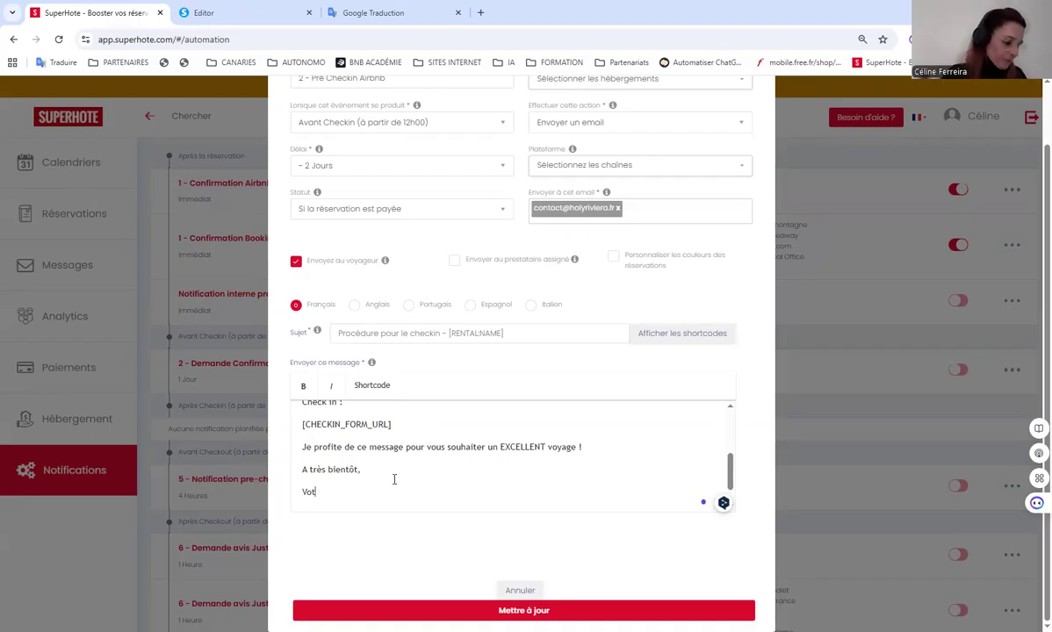
{"action": "type", "text": "Céline - Hooly Riviera"}
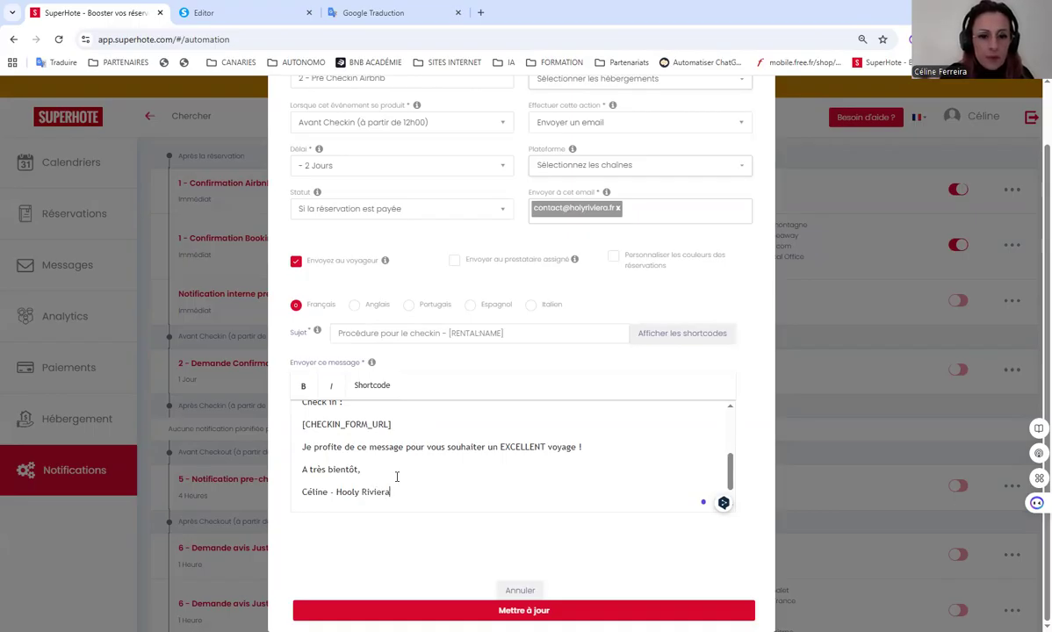
{"action": "left_click", "coordinate": [347, 492]}
{"action": "key", "text": "BackSpace"}
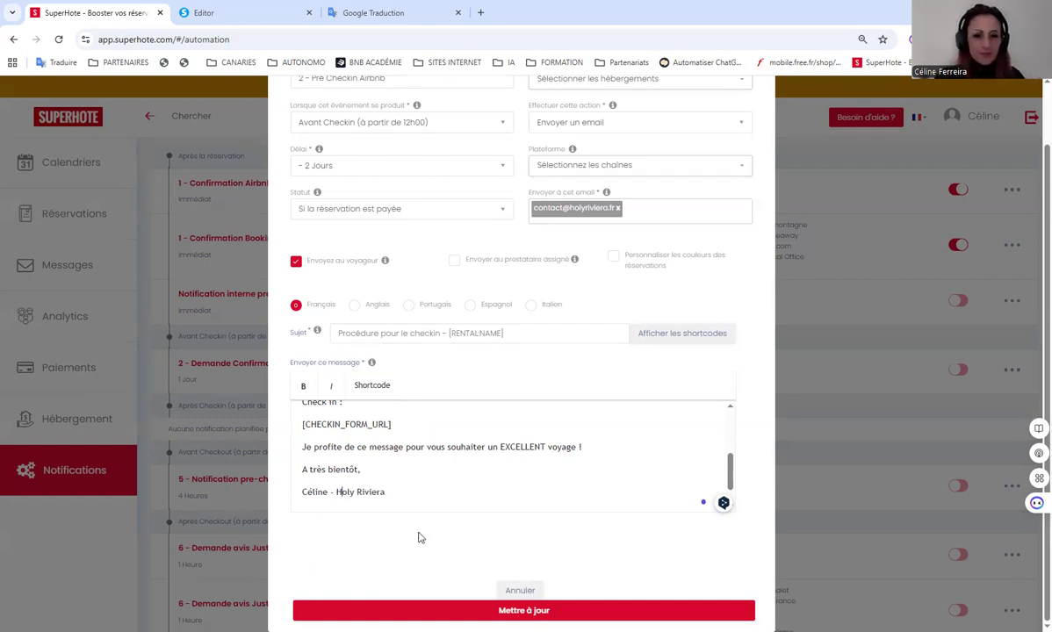
{"action": "scroll", "coordinate": [421, 466], "scroll_direction": "up", "scroll_amount": 10}
{"action": "scroll", "coordinate": [505, 293], "scroll_direction": "up", "scroll_amount": 3}
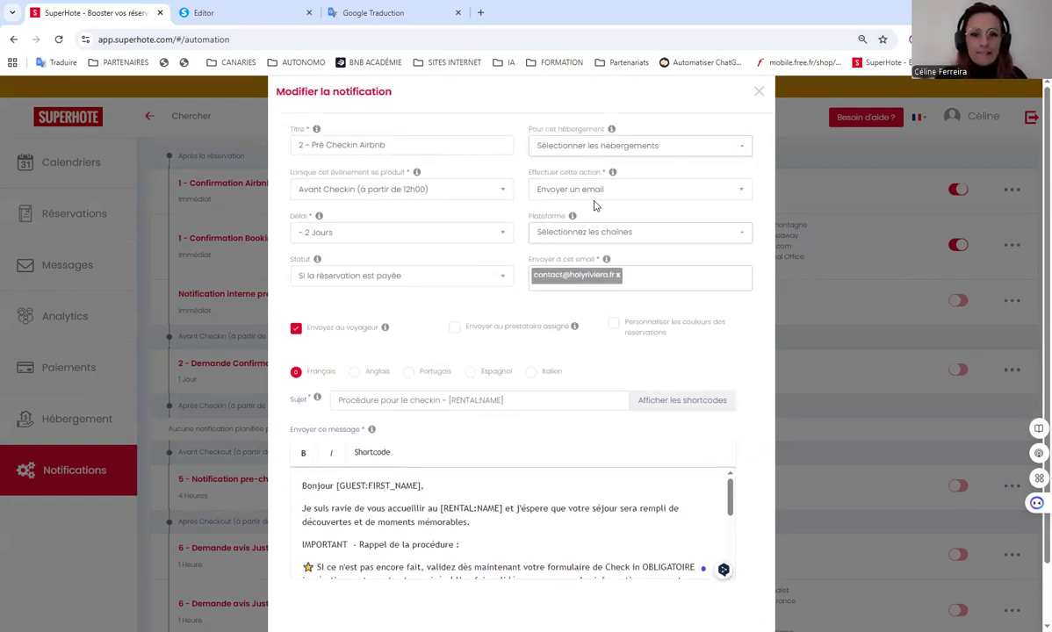
Step: Confirm the Airbnb.com channel, save the notification with 'Mettre à jour' and switch it on
{"action": "left_click", "coordinate": [558, 231]}
{"action": "left_click", "coordinate": [403, 349]}
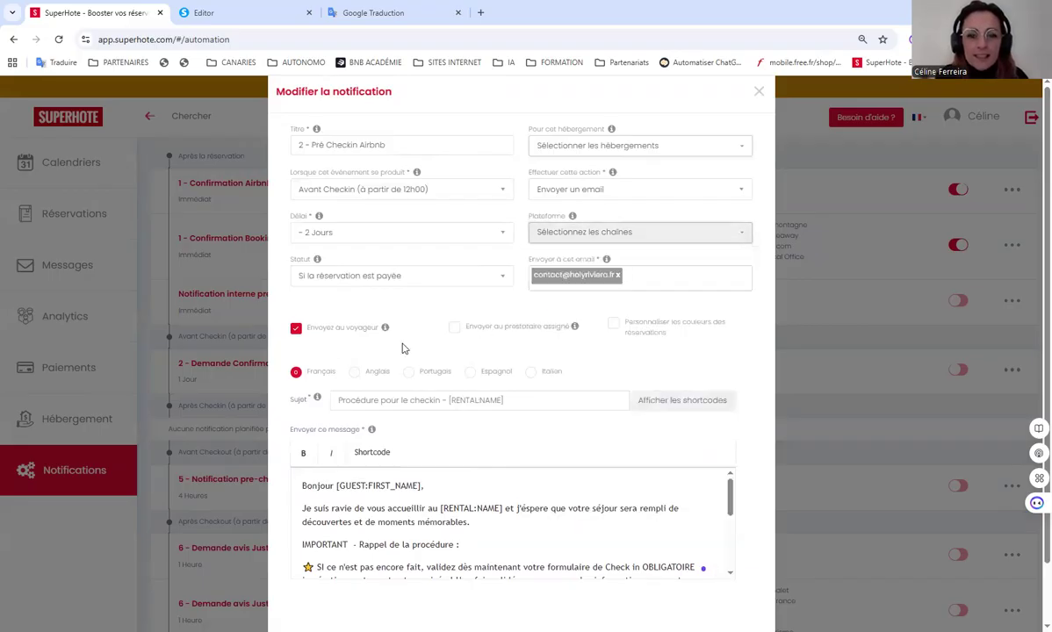
{"action": "scroll", "coordinate": [467, 569], "scroll_direction": "down", "scroll_amount": 10}
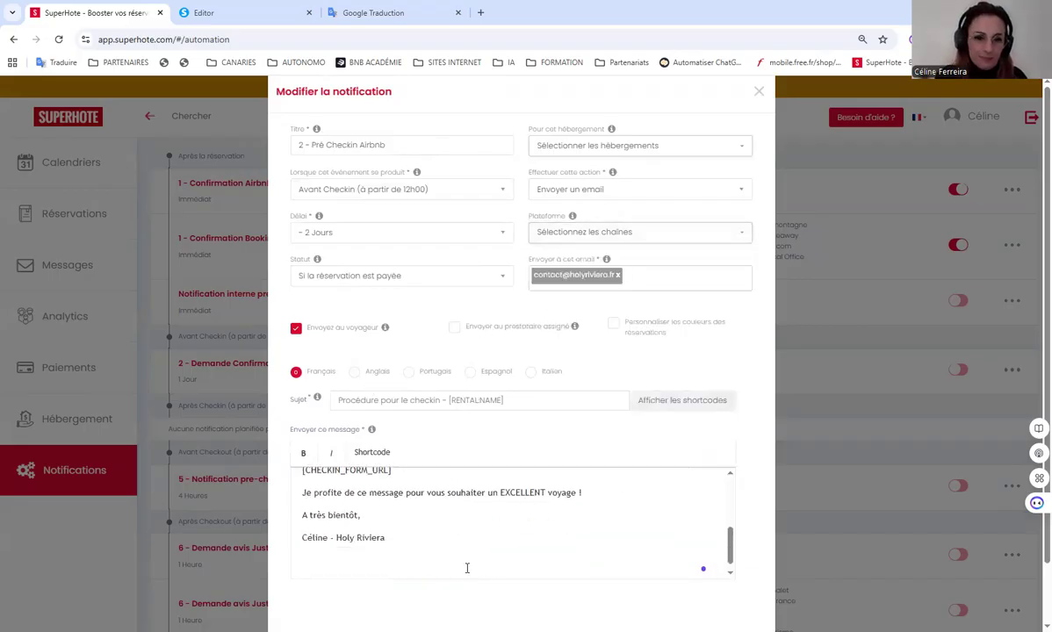
{"action": "scroll", "coordinate": [466, 562], "scroll_direction": "down", "scroll_amount": 3}
{"action": "scroll", "coordinate": [463, 503], "scroll_direction": "up", "scroll_amount": 6}
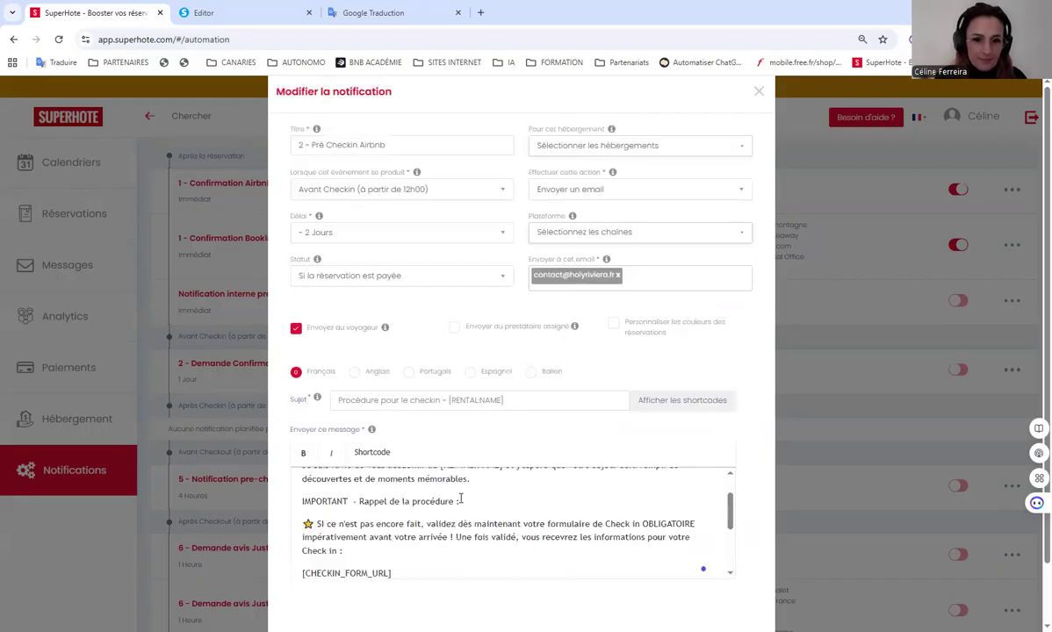
{"action": "scroll", "coordinate": [460, 499], "scroll_direction": "up", "scroll_amount": 2}
{"action": "scroll", "coordinate": [591, 602], "scroll_direction": "down", "scroll_amount": 2}
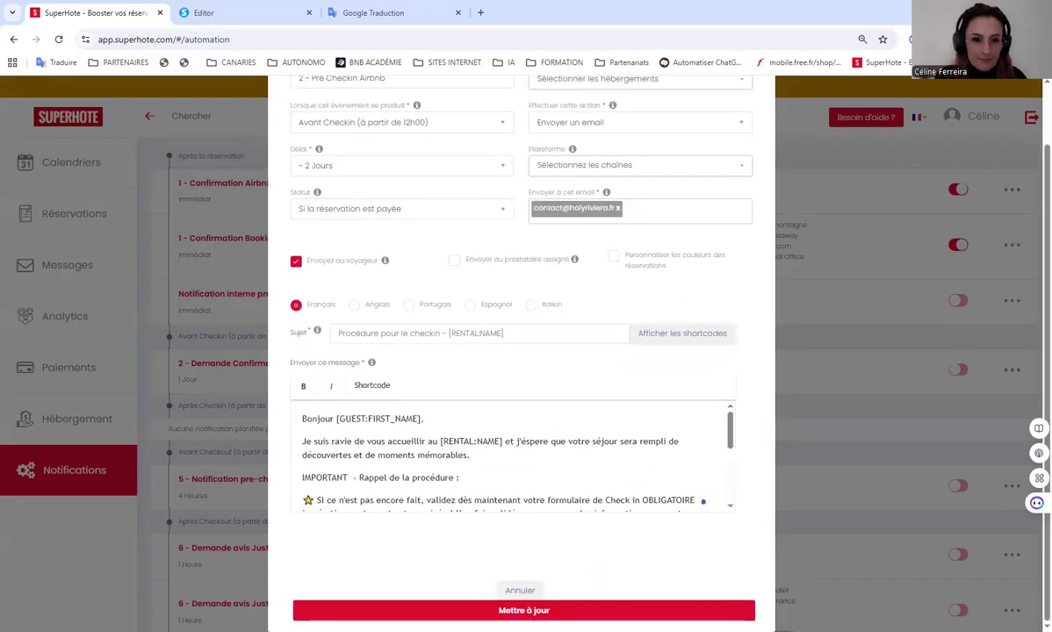
{"action": "left_click", "coordinate": [563, 595]}
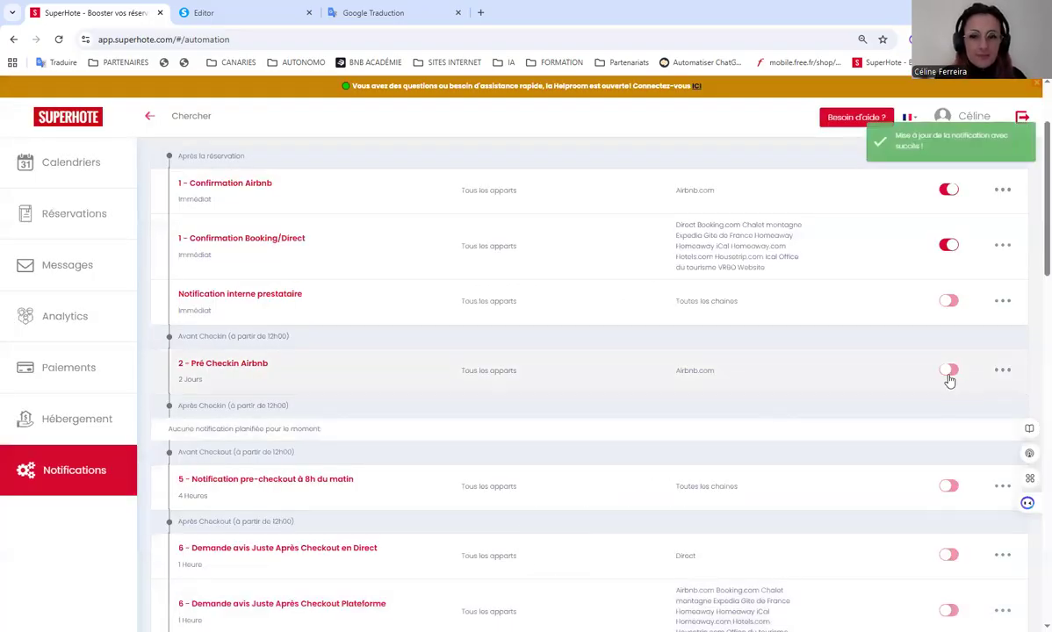
{"action": "left_click", "coordinate": [949, 370]}
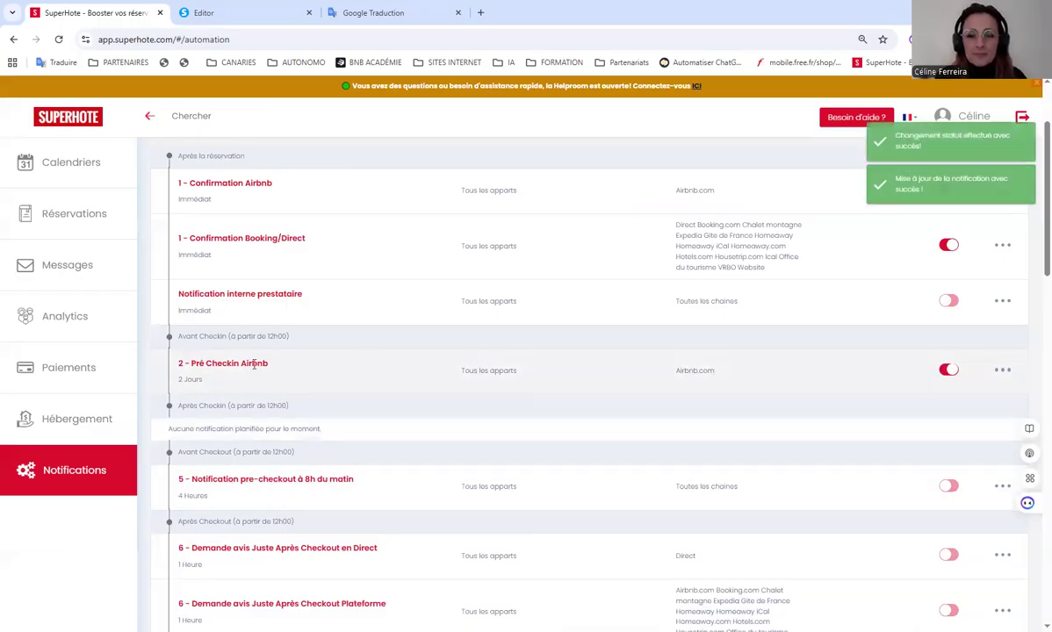
Step: Duplicate the Airbnb pre-checkin notification and open the copy for editing
{"action": "left_click", "coordinate": [1005, 369]}
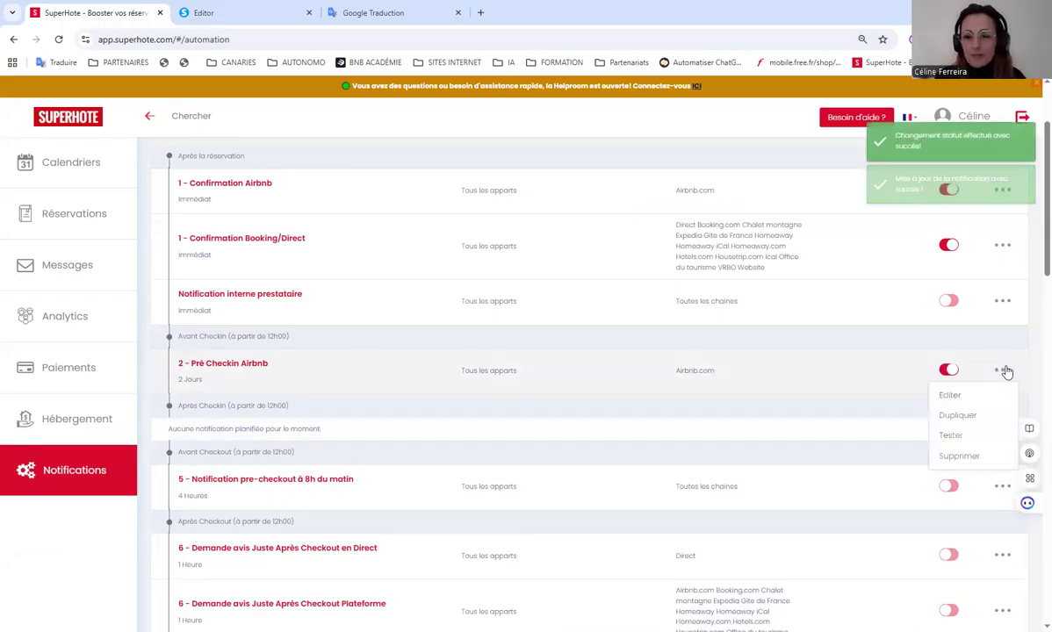
{"action": "left_click", "coordinate": [954, 416]}
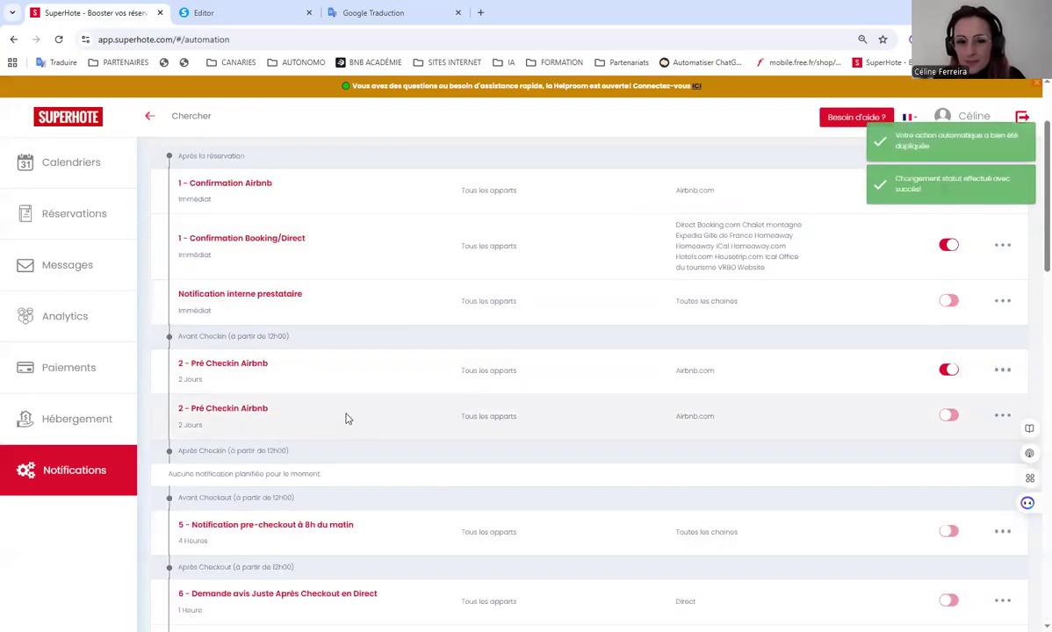
{"action": "left_click", "coordinate": [1003, 416]}
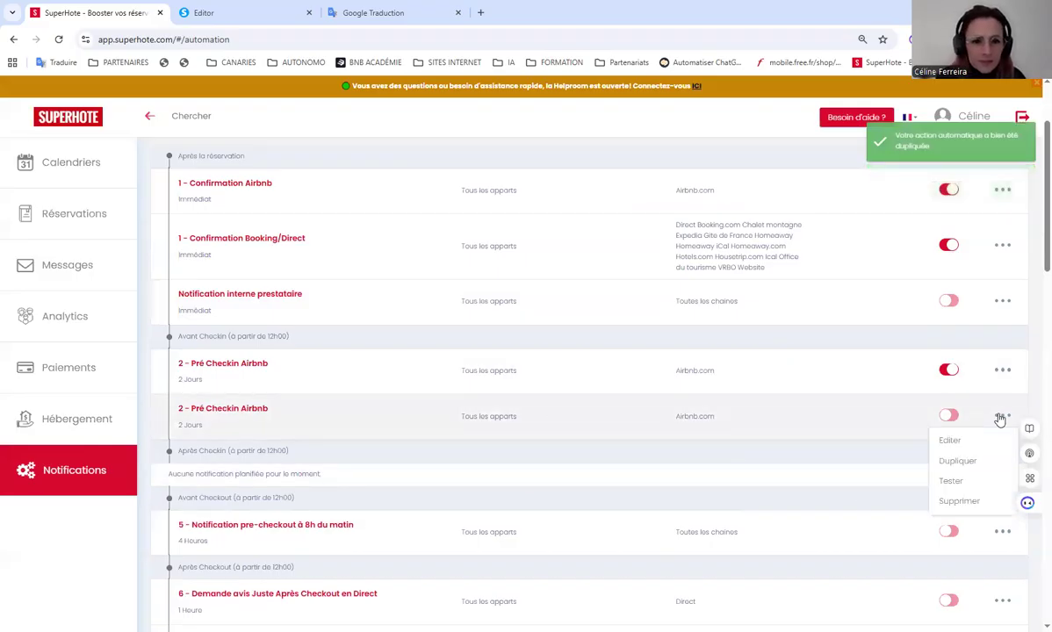
{"action": "left_click", "coordinate": [951, 440]}
Step: Change the copy's title to '2 - Pré Checkin Booking/Direct'
{"action": "left_click_drag", "start_coordinate": [359, 145], "coordinate": [371, 146]}
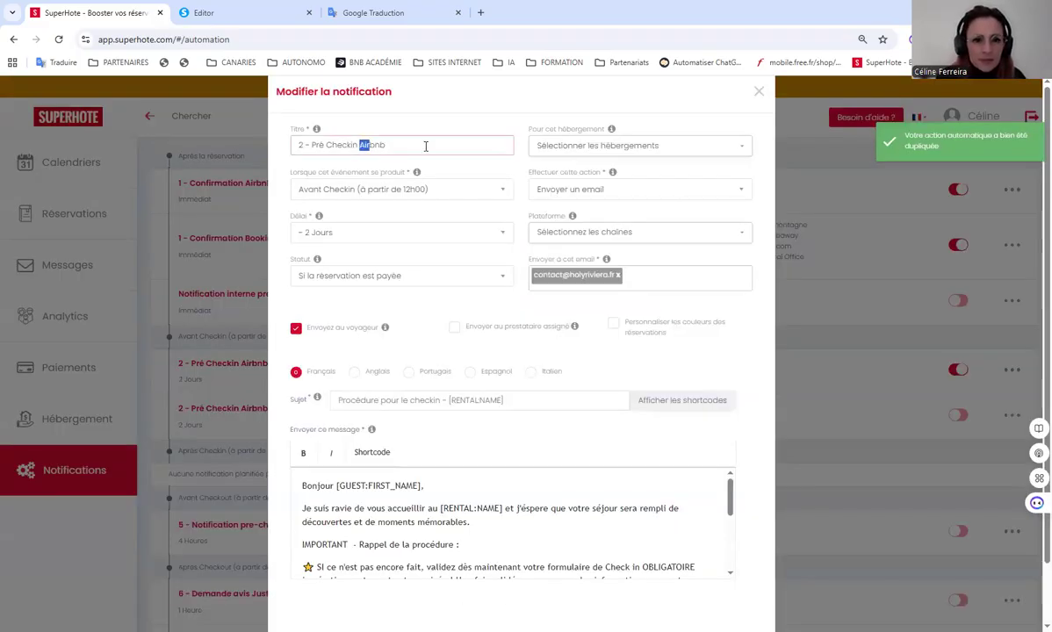
{"action": "key", "text": "BackSpace"}
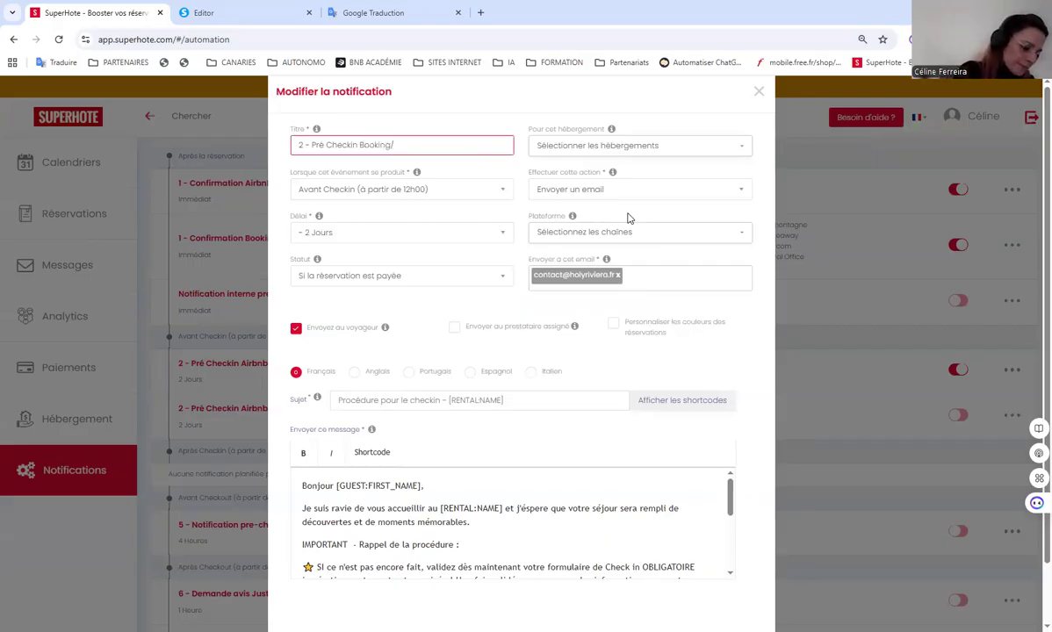
{"action": "type", "text": "Booking/Direct"}
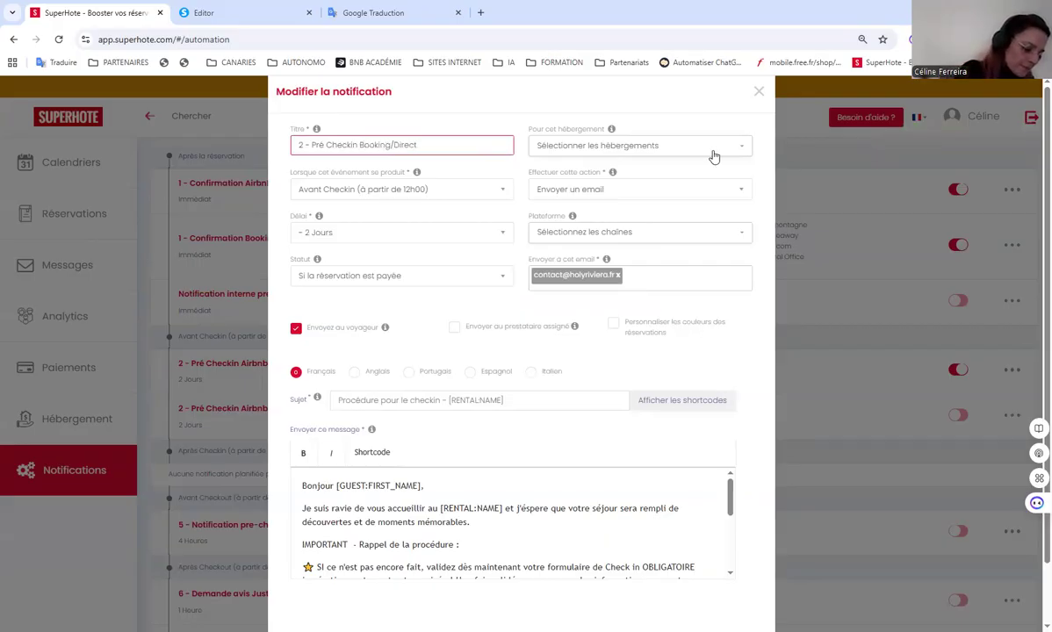
{"action": "left_click", "coordinate": [629, 145]}
{"action": "left_click", "coordinate": [636, 105]}
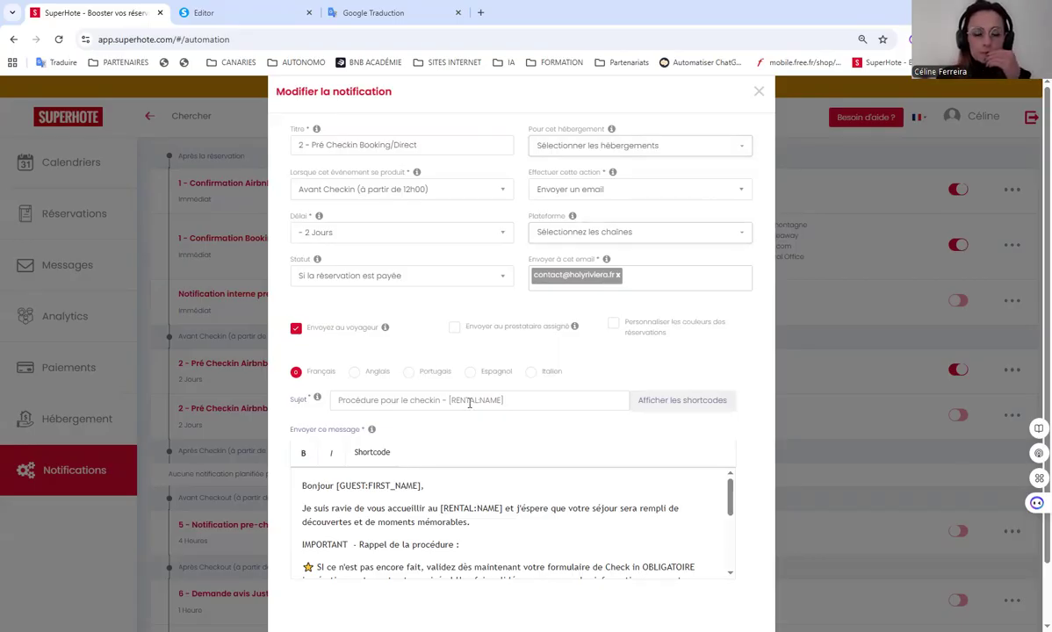
Step: Copy the J-2 Booking check-in form and deposit paragraphs through [DEPOSITLINK] from the Systeme.io template
{"action": "left_click", "coordinate": [269, 13]}
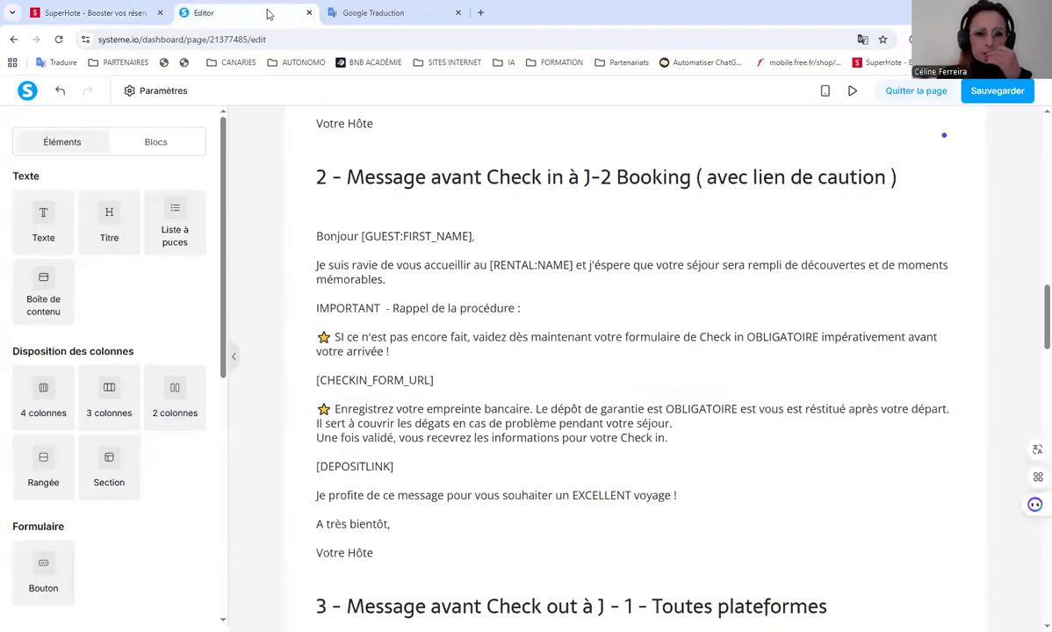
{"action": "scroll", "coordinate": [338, 428], "scroll_direction": "down", "scroll_amount": 8}
{"action": "scroll", "coordinate": [321, 401], "scroll_direction": "up", "scroll_amount": 1}
{"action": "scroll", "coordinate": [321, 402], "scroll_direction": "up", "scroll_amount": 4}
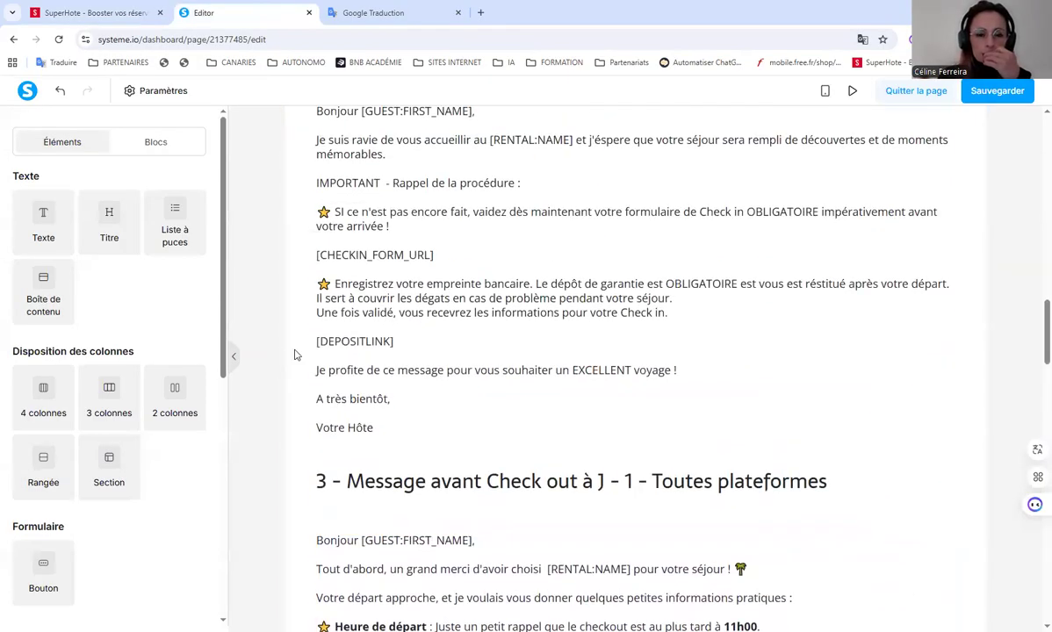
{"action": "left_click", "coordinate": [261, 329]}
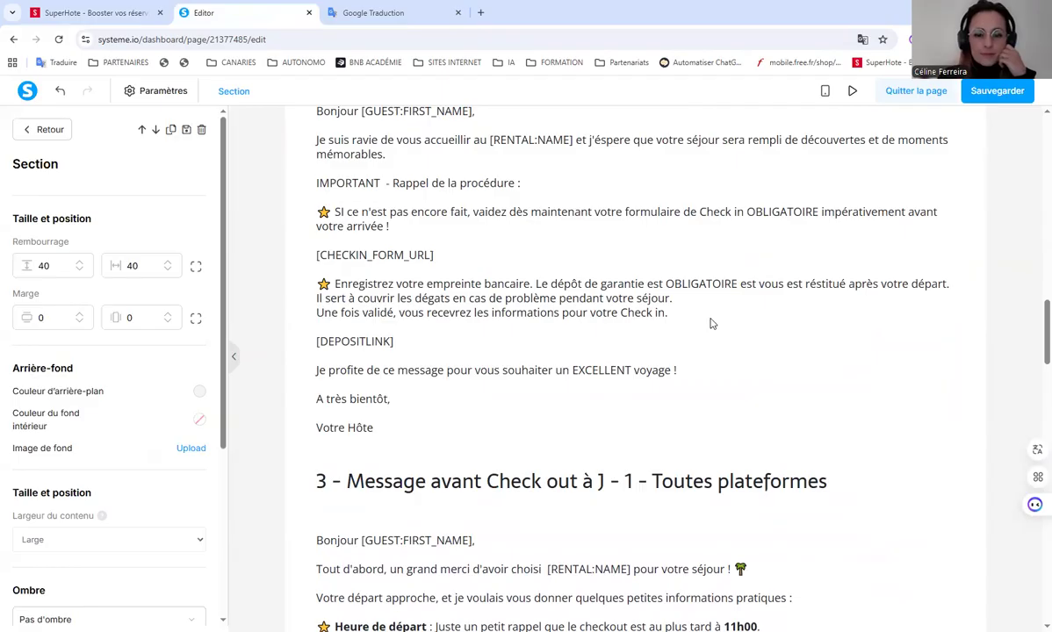
{"action": "left_click", "coordinate": [414, 347]}
{"action": "left_click", "coordinate": [414, 351]}
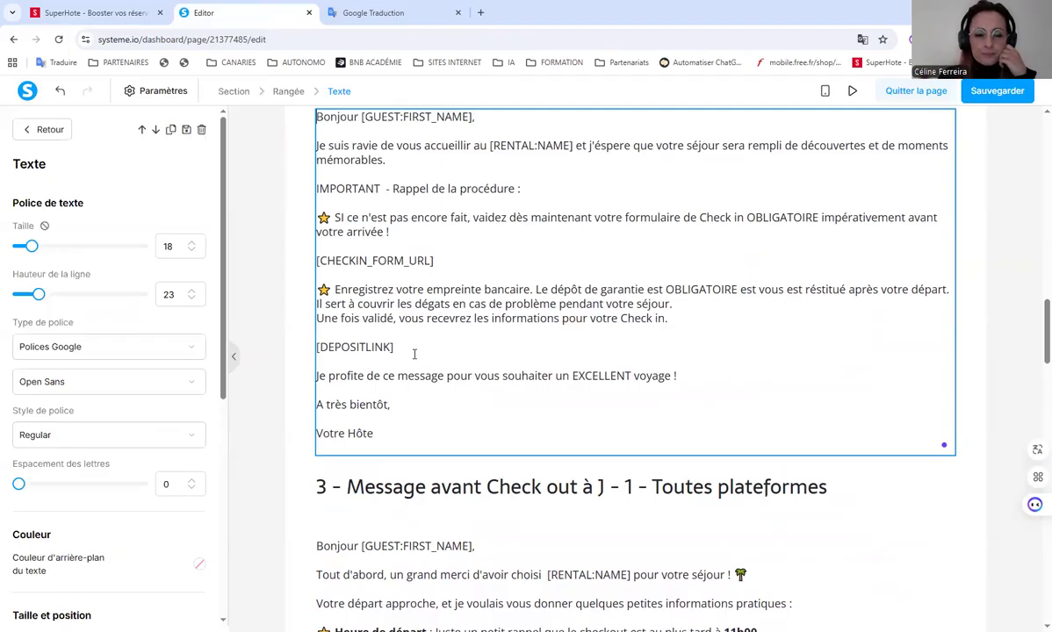
{"action": "left_click_drag", "start_coordinate": [404, 348], "coordinate": [342, 305]}
{"action": "left_click_drag", "start_coordinate": [324, 237], "coordinate": [318, 218]}
{"action": "right_click", "coordinate": [342, 237]}
{"action": "left_click", "coordinate": [383, 293]}
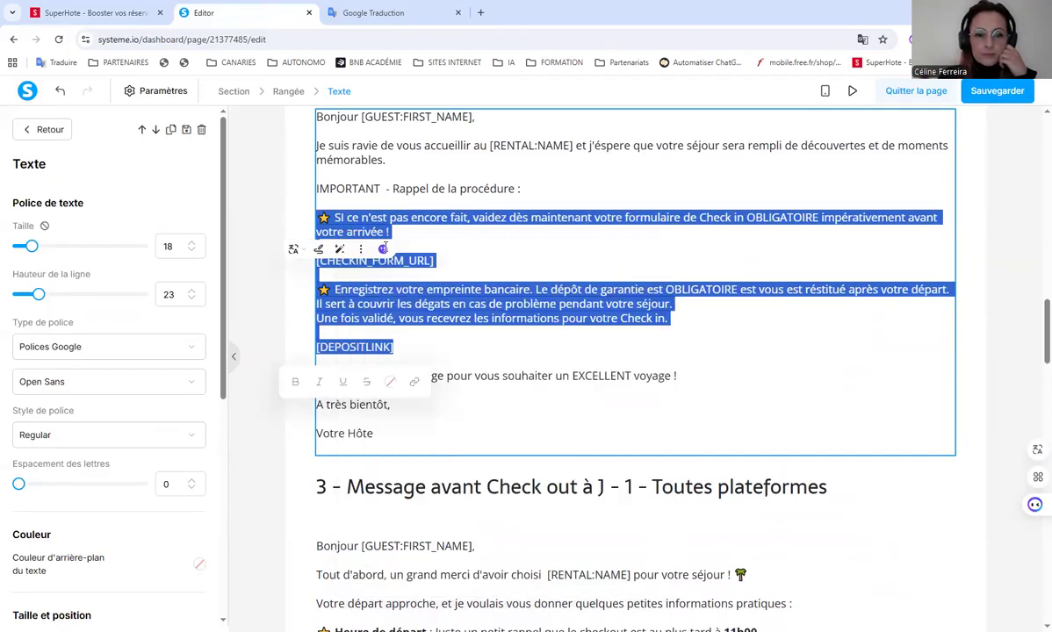
{"action": "left_click", "coordinate": [119, 12]}
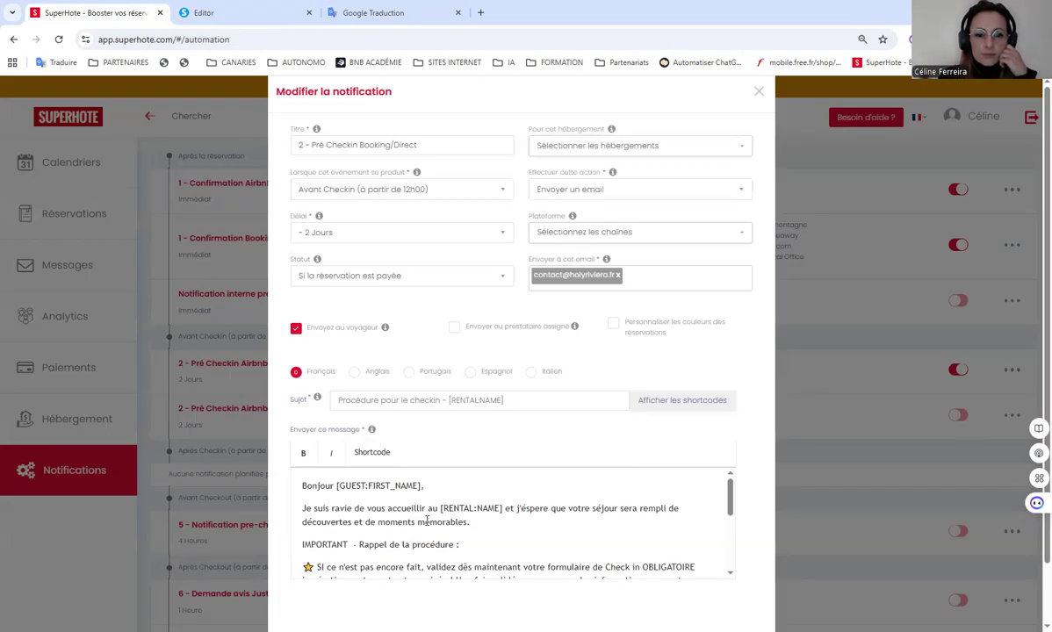
Step: Replace the old check-in paragraph with the pasted check-in and deposit-link instructions
{"action": "scroll", "coordinate": [427, 521], "scroll_direction": "down", "scroll_amount": 1}
{"action": "left_click_drag", "start_coordinate": [406, 554], "coordinate": [303, 501]}
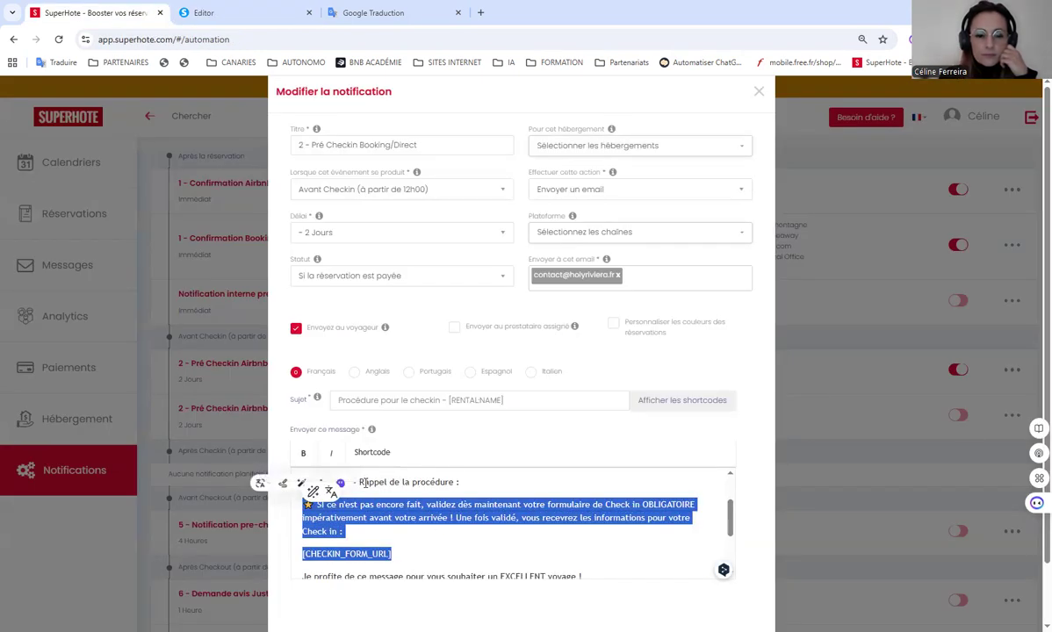
{"action": "key", "text": "BackSpace"}
{"action": "key", "text": "ctrl+v"}
{"action": "scroll", "coordinate": [409, 520], "scroll_direction": "down", "scroll_amount": 5}
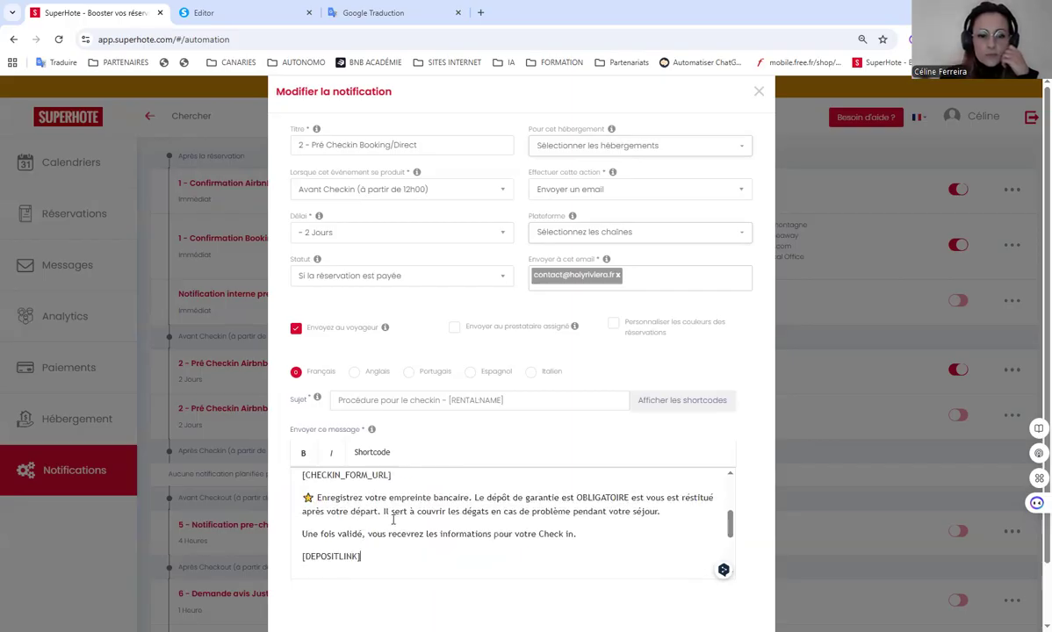
{"action": "scroll", "coordinate": [409, 520], "scroll_direction": "up", "scroll_amount": 2}
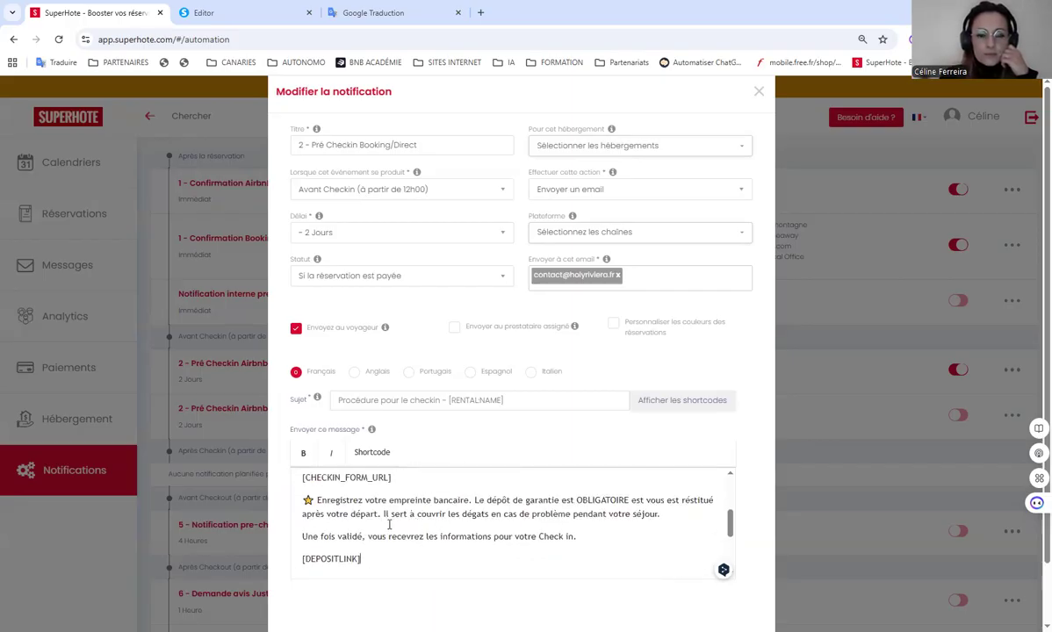
{"action": "scroll", "coordinate": [412, 542], "scroll_direction": "down", "scroll_amount": 2}
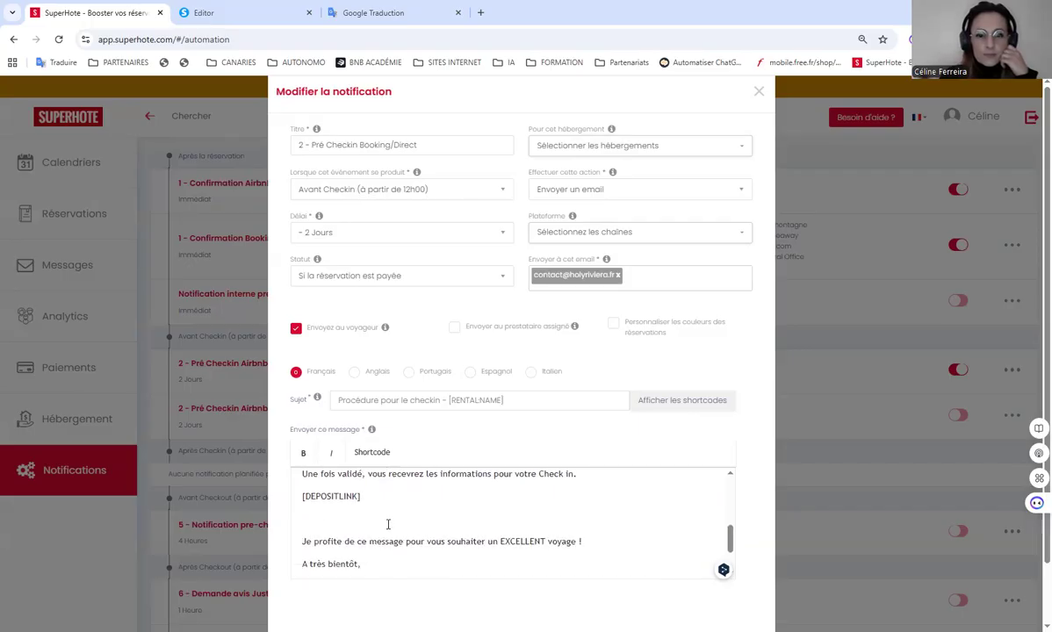
{"action": "scroll", "coordinate": [388, 527], "scroll_direction": "down", "scroll_amount": 2}
{"action": "scroll", "coordinate": [391, 529], "scroll_direction": "up", "scroll_amount": 5}
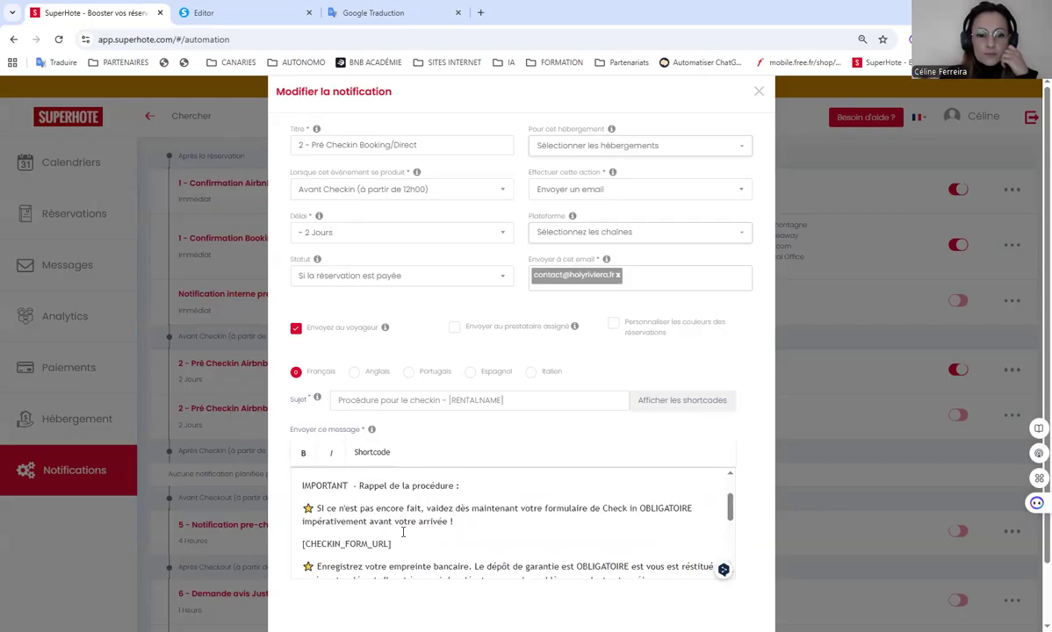
{"action": "scroll", "coordinate": [403, 532], "scroll_direction": "down", "scroll_amount": 4}
{"action": "scroll", "coordinate": [403, 532], "scroll_direction": "up", "scroll_amount": 2}
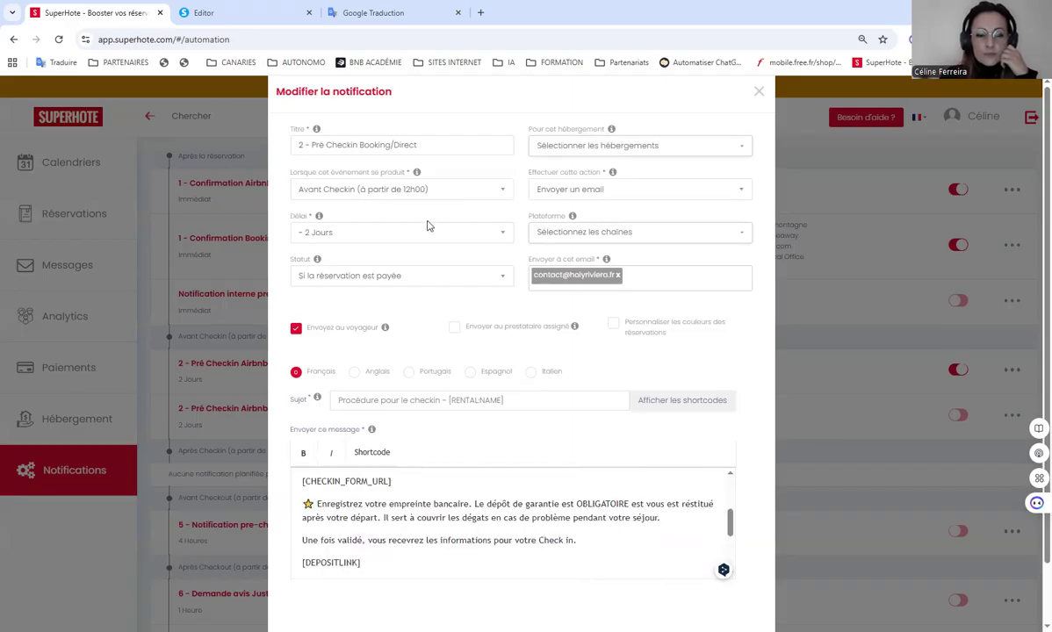
Step: Target all channels except Airbnb.com and save the notification
{"action": "left_click", "coordinate": [606, 232]}
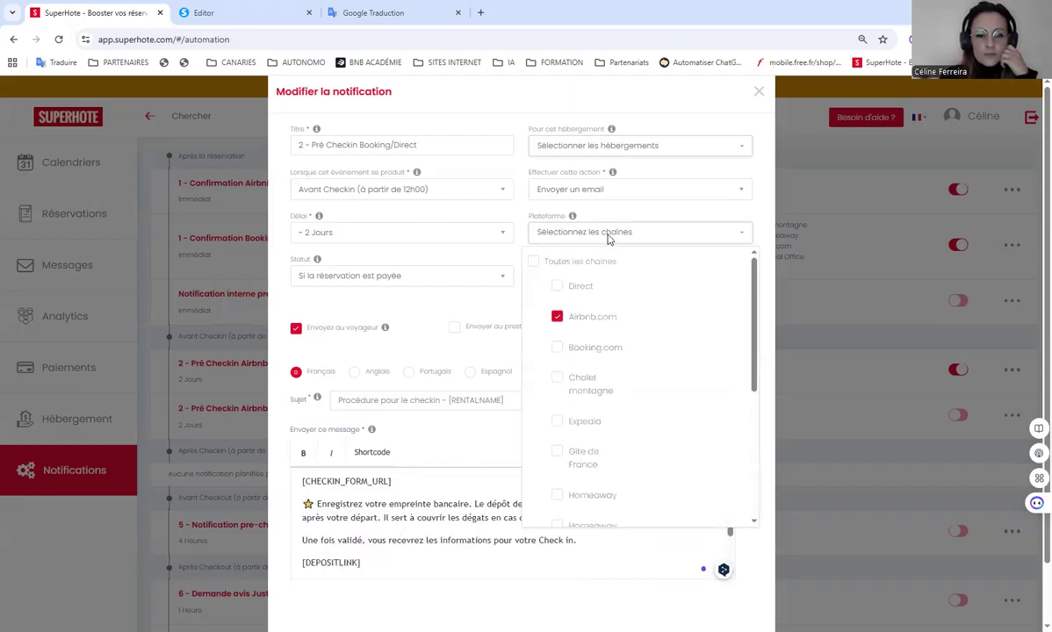
{"action": "left_click", "coordinate": [557, 316]}
{"action": "left_click", "coordinate": [542, 266]}
{"action": "left_click", "coordinate": [557, 316]}
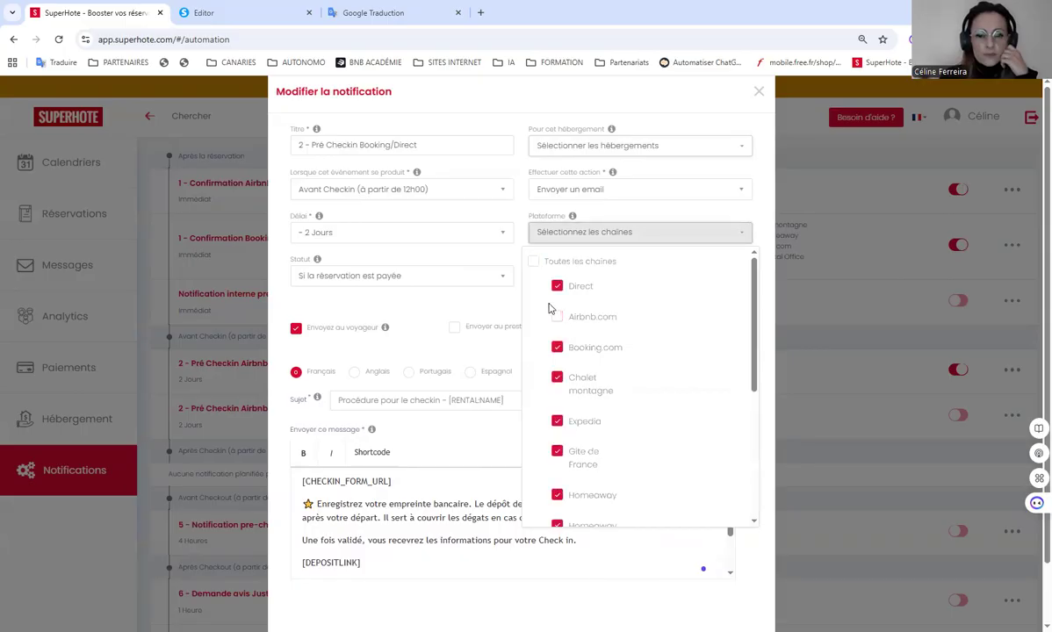
{"action": "left_click", "coordinate": [633, 114]}
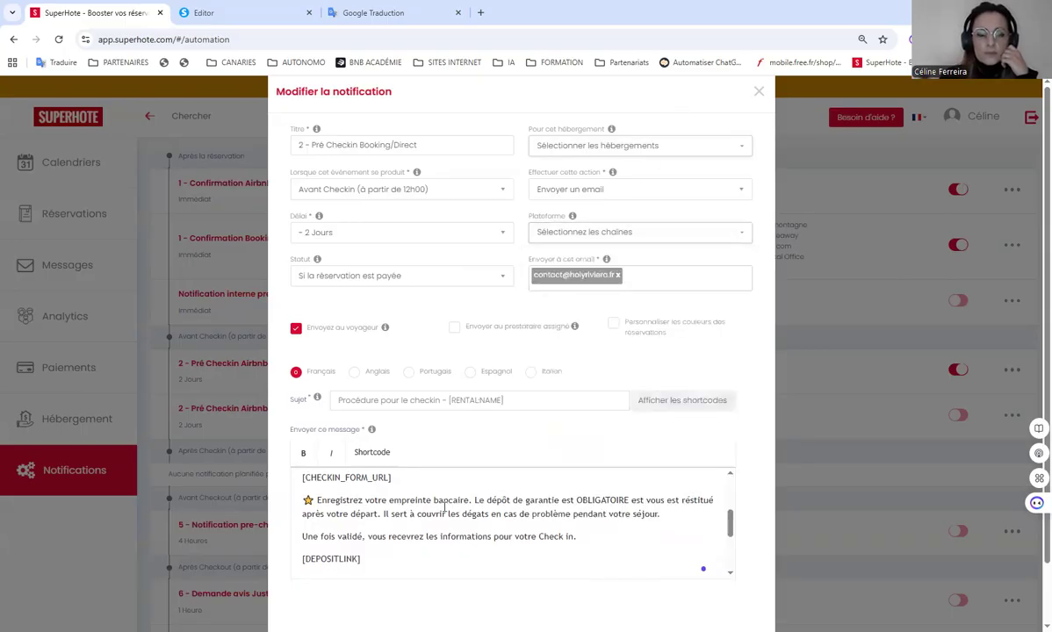
{"action": "scroll", "coordinate": [444, 508], "scroll_direction": "down", "scroll_amount": 5}
{"action": "left_click", "coordinate": [515, 612]}
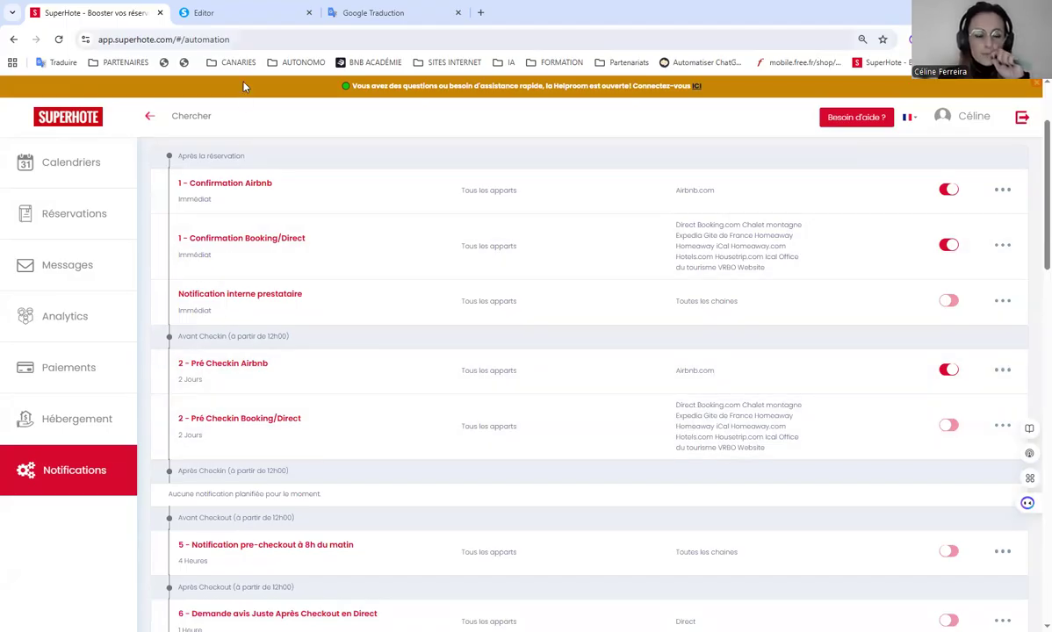
Step: Copy the full J-1 pre-checkout message, from Bonjour to Votre Hôte, in section 3
{"action": "left_click", "coordinate": [246, 13]}
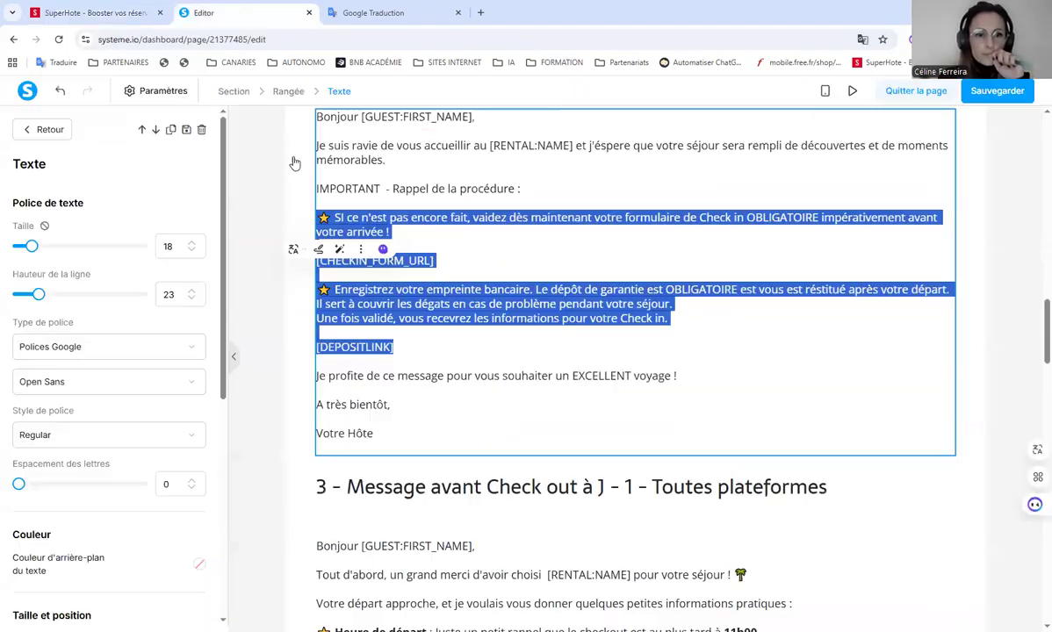
{"action": "left_click", "coordinate": [265, 495]}
{"action": "scroll", "coordinate": [272, 496], "scroll_direction": "down", "scroll_amount": 4}
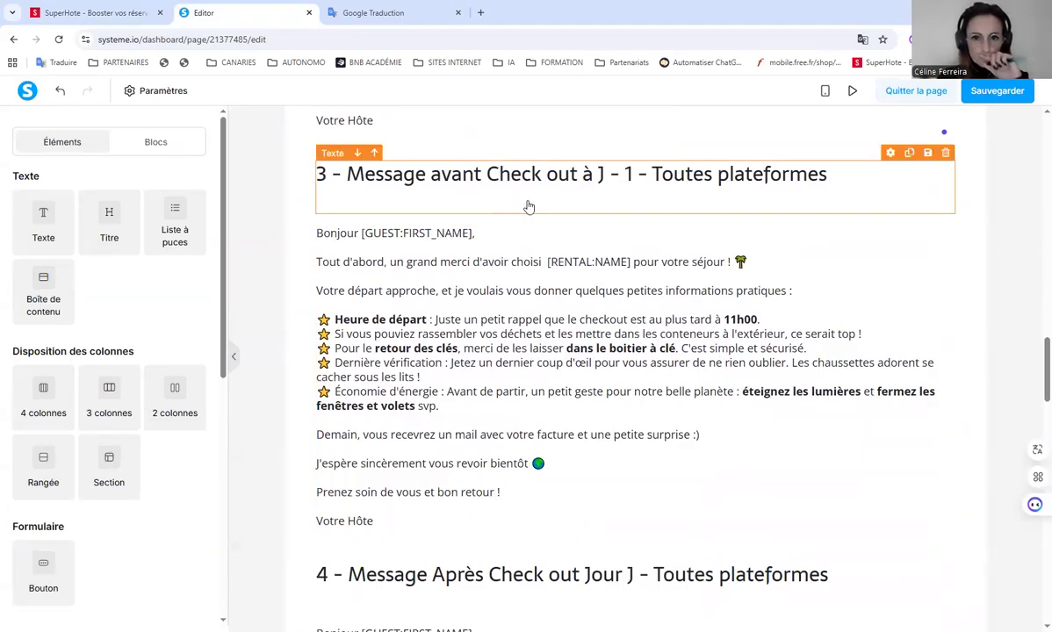
{"action": "left_click", "coordinate": [403, 530]}
{"action": "left_click_drag", "start_coordinate": [402, 530], "coordinate": [303, 230]}
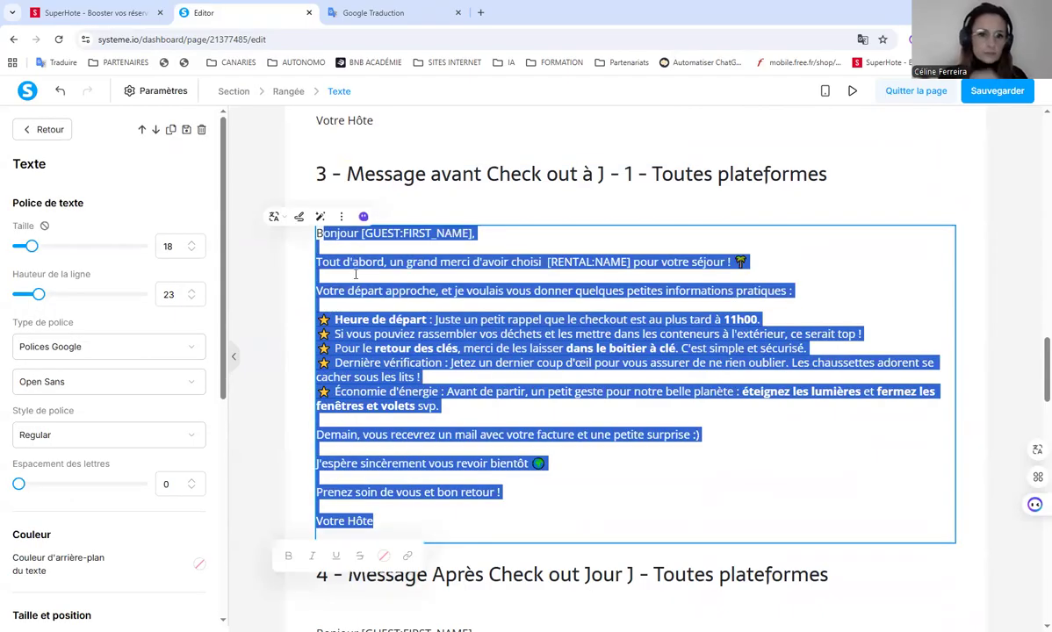
{"action": "left_click", "coordinate": [272, 375]}
{"action": "left_click", "coordinate": [389, 521]}
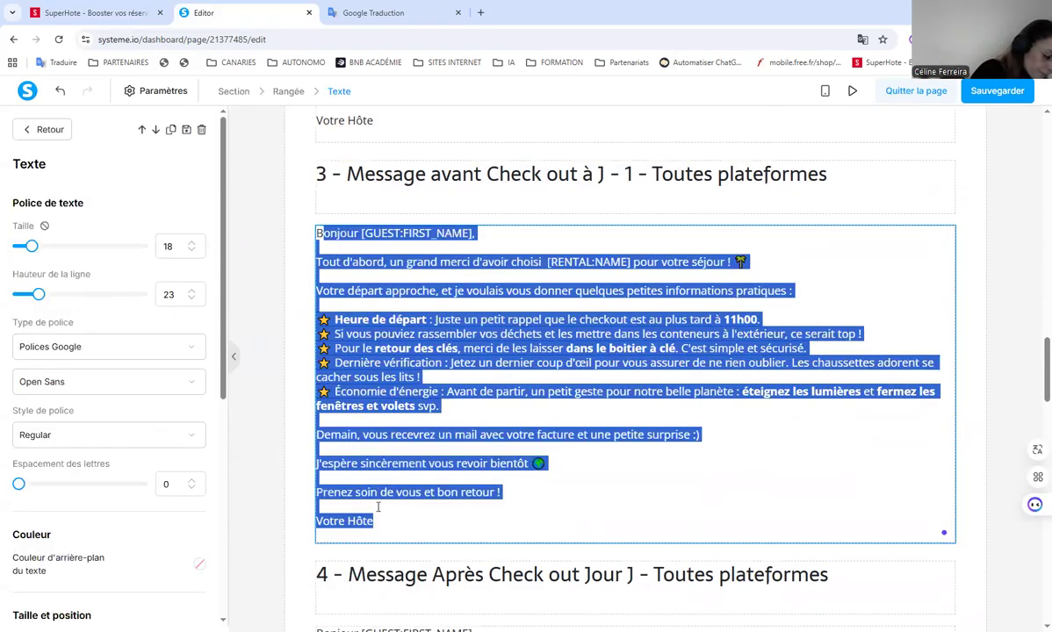
{"action": "left_click", "coordinate": [342, 396]}
{"action": "left_click_drag", "start_coordinate": [386, 527], "coordinate": [306, 224]}
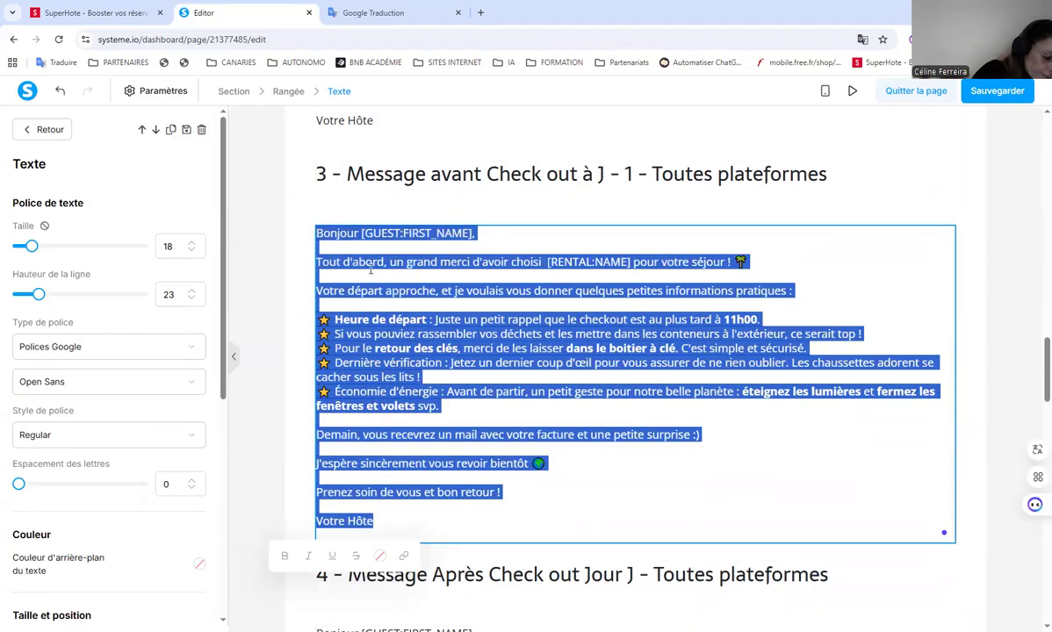
{"action": "right_click", "coordinate": [335, 264]}
{"action": "left_click", "coordinate": [369, 195]}
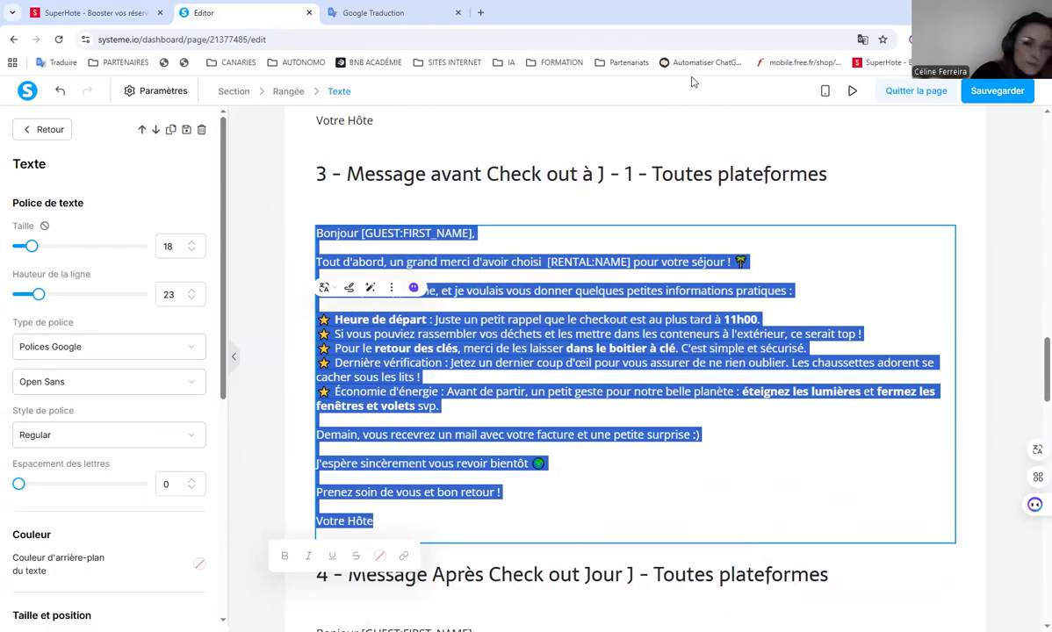
{"action": "left_click", "coordinate": [116, 14]}
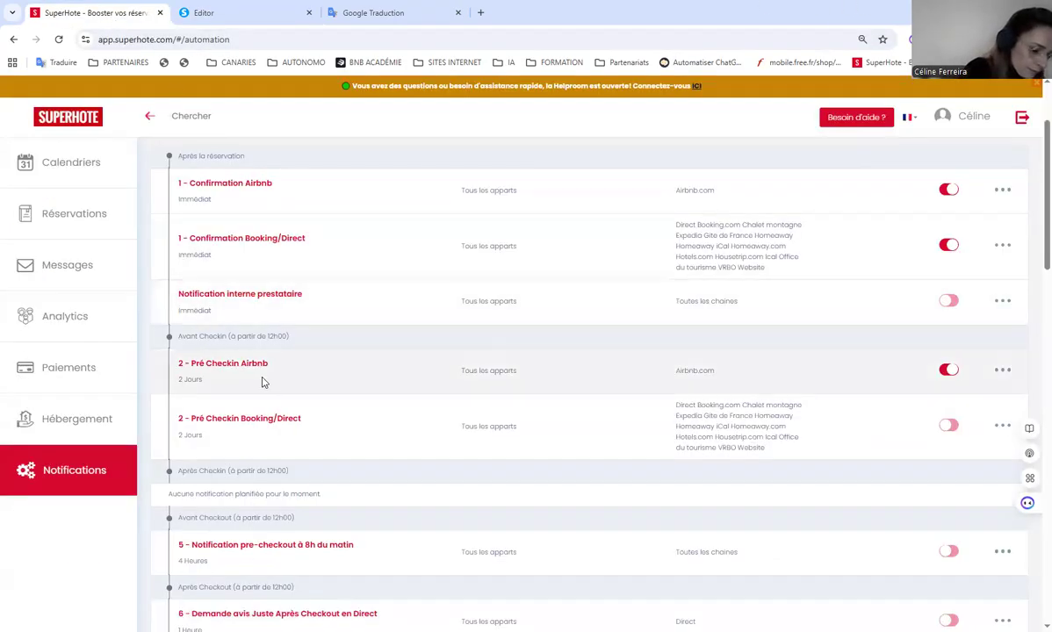
Step: Open notification 5 for editing and retitle it '3 - Pré-checkout à 8h du matin'
{"action": "scroll", "coordinate": [261, 380], "scroll_direction": "down", "scroll_amount": 2}
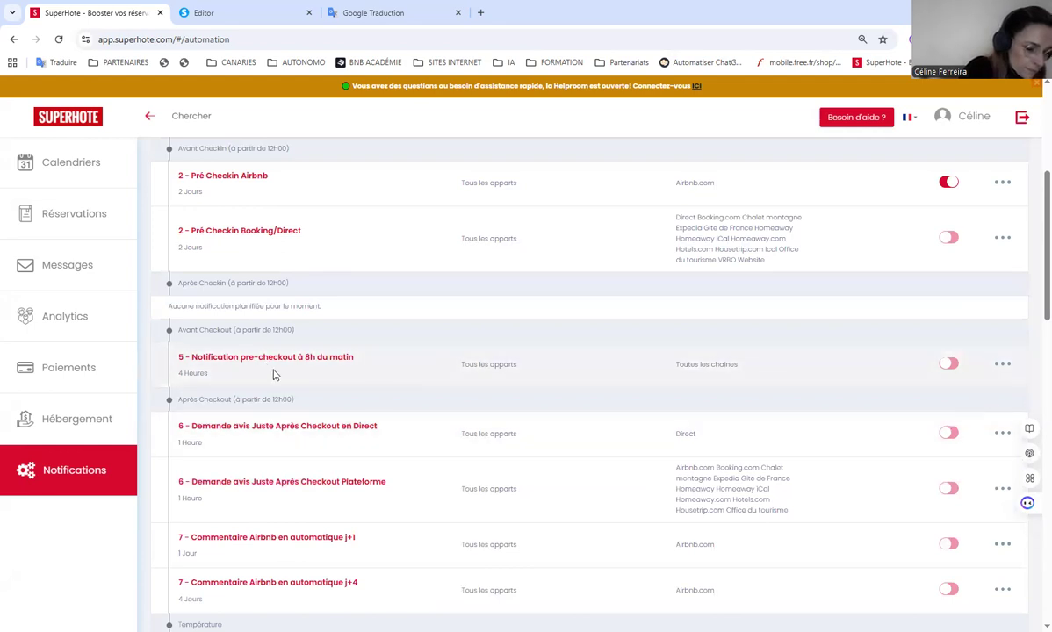
{"action": "left_click", "coordinate": [1001, 366]}
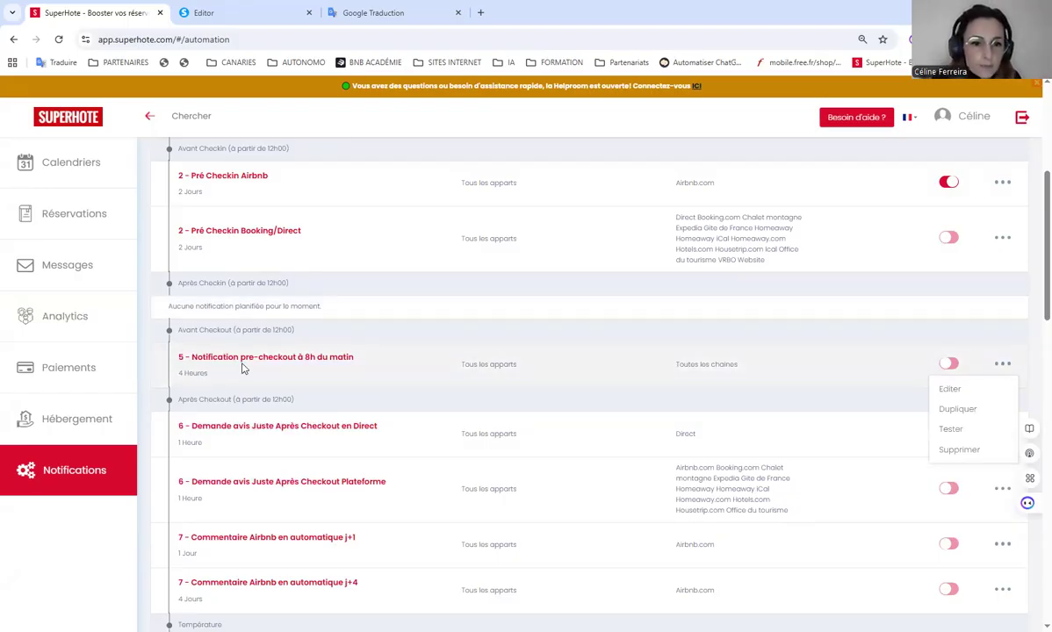
{"action": "left_click", "coordinate": [936, 394]}
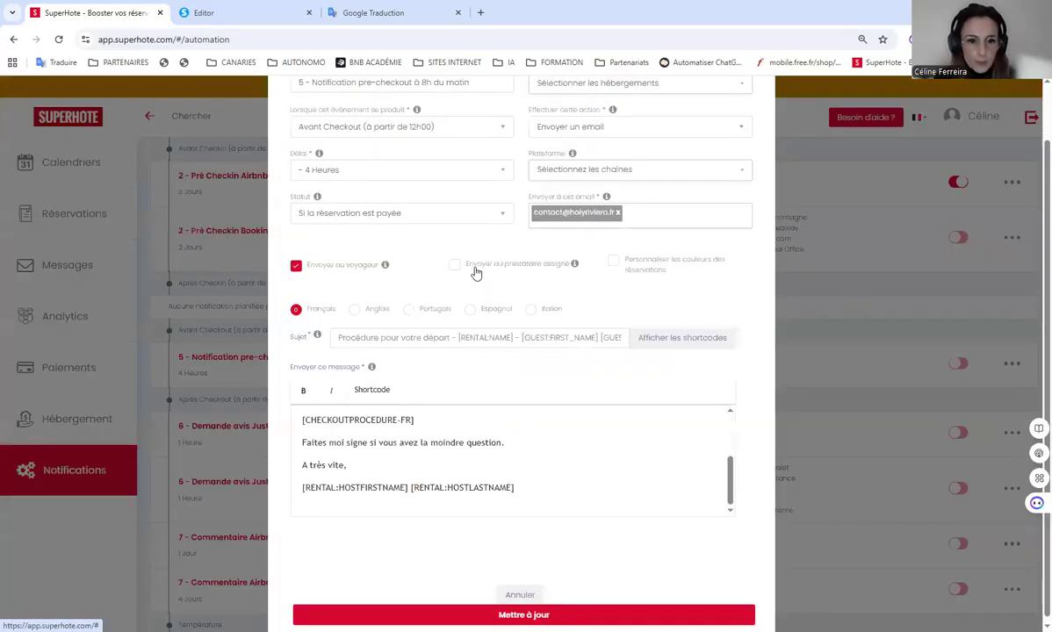
{"action": "left_click", "coordinate": [302, 145]}
{"action": "key", "text": "BackSpace"}
{"action": "type", "text": "3"}
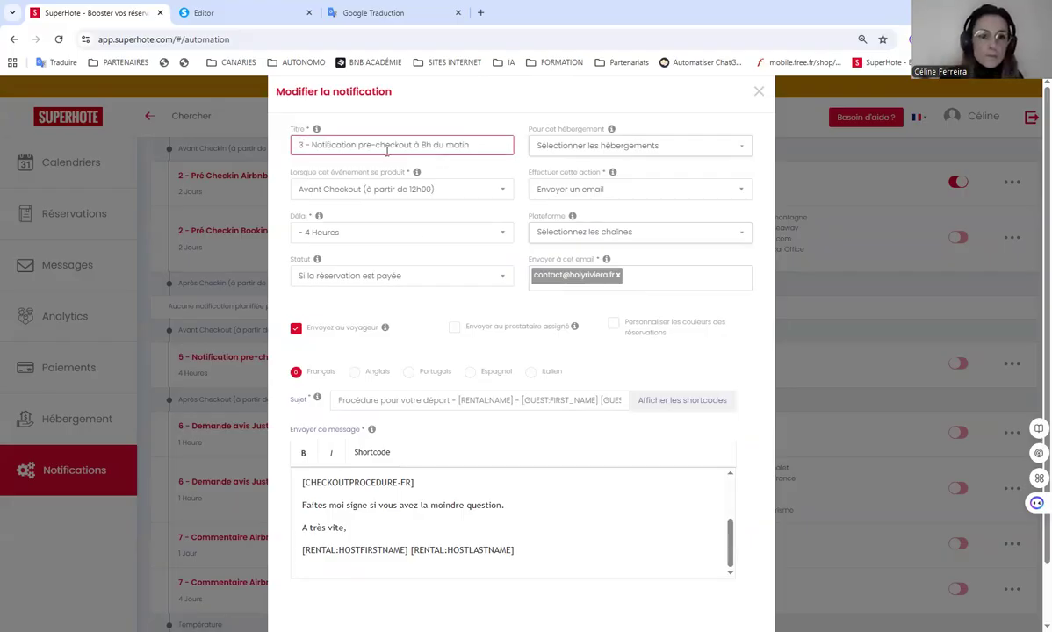
{"action": "key", "text": "Delete"}
{"action": "key", "text": "Delete"}
{"action": "key", "text": "Delete"}
{"action": "key", "text": "Delete"}
{"action": "key", "text": "Delete"}
{"action": "key", "text": "Delete"}
{"action": "key", "text": "Delete"}
{"action": "key", "text": "Delete"}
{"action": "key", "text": "Delete"}
{"action": "key", "text": "BackSpace"}
{"action": "key", "text": "BackSpace"}
{"action": "key", "text": "BackSpace"}
{"action": "key", "text": "BackSpace"}
{"action": "key", "text": "BackSpace"}
{"action": "type", "text": "Pr"}
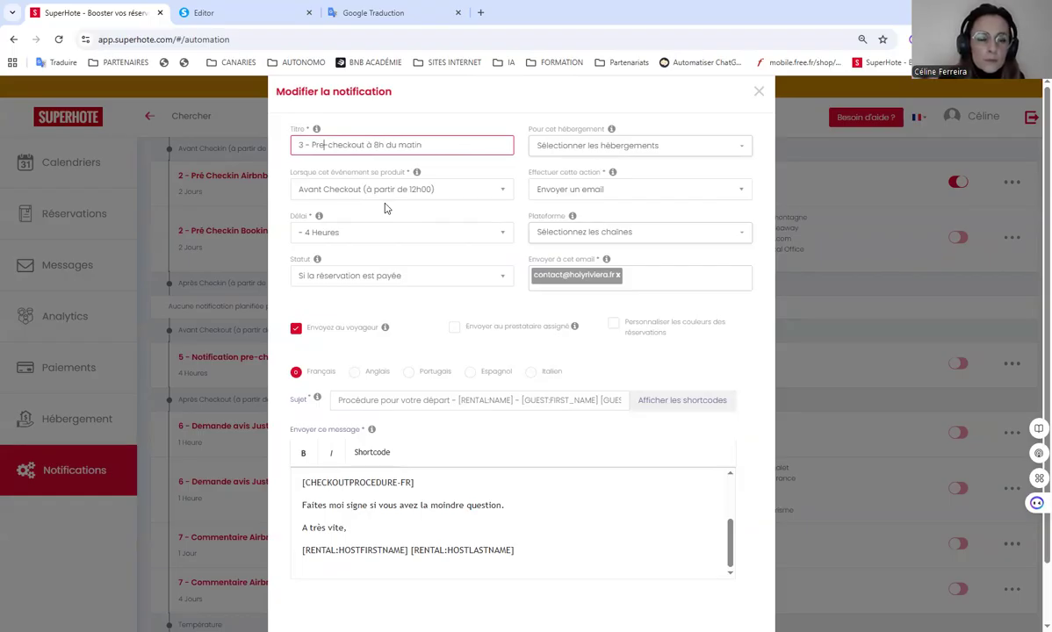
{"action": "type", "text": "é"}
{"action": "key", "text": "BackSpace"}
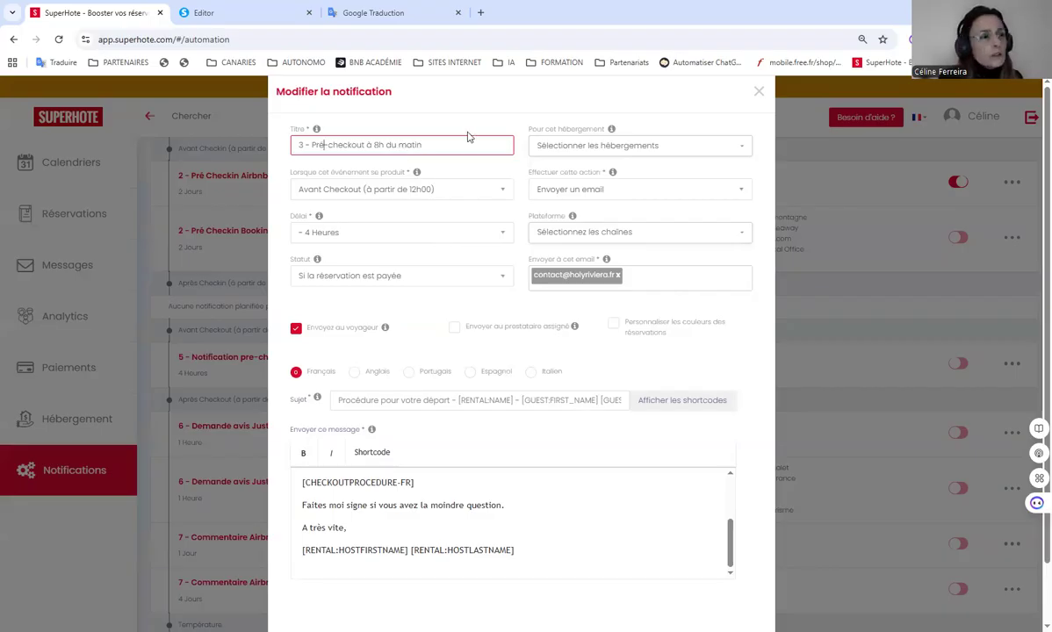
{"action": "left_click", "coordinate": [219, 12]}
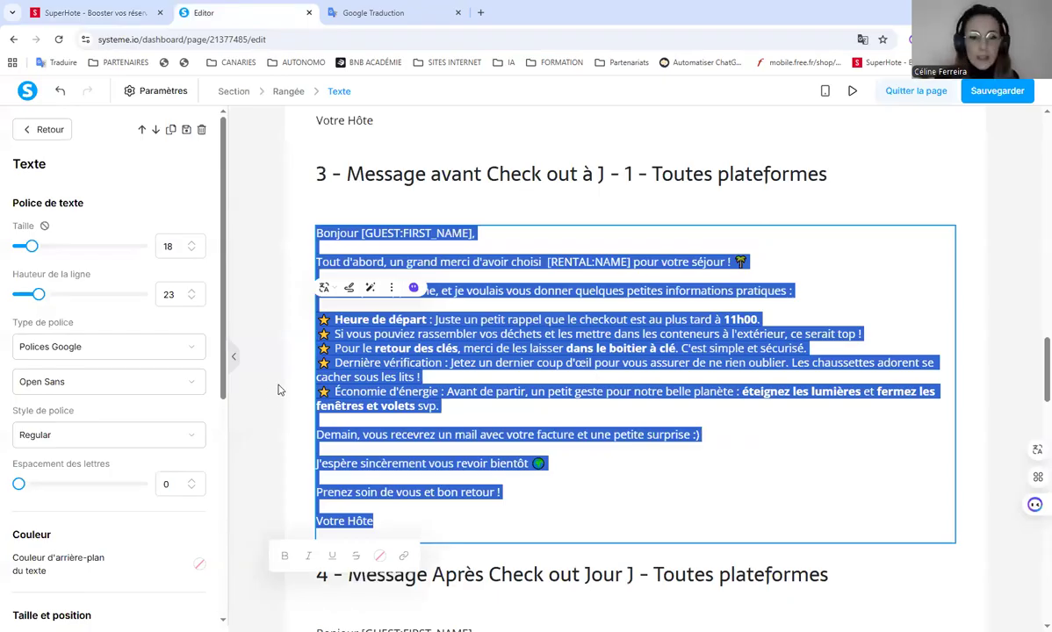
Step: Return to the SuperHote notification being edited
{"action": "left_click", "coordinate": [77, 14]}
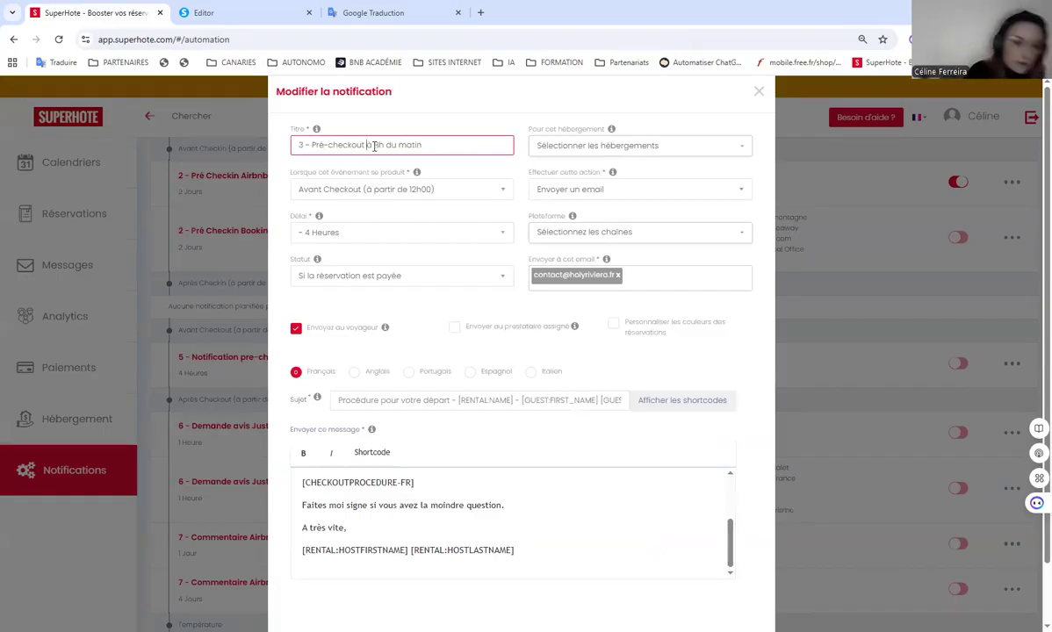
Step: Retitle the notification '3 - Pré-checkout à 18H J-1', set the delay to - 18 Heures, and check its platforms
{"action": "left_click_drag", "start_coordinate": [375, 147], "coordinate": [515, 211]}
{"action": "key", "text": "BackSpace"}
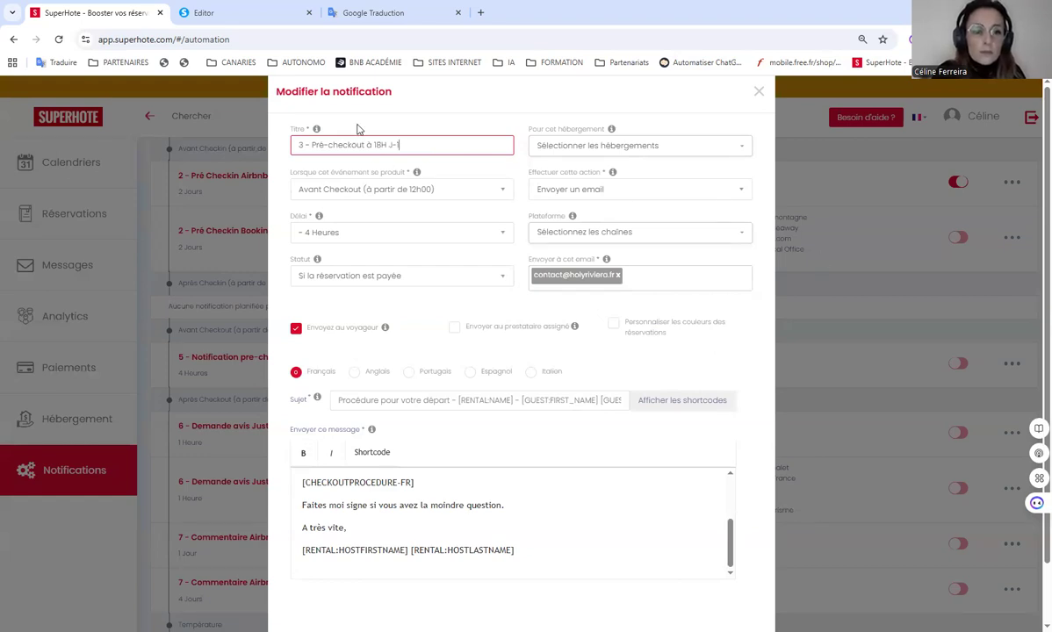
{"action": "left_click", "coordinate": [414, 193]}
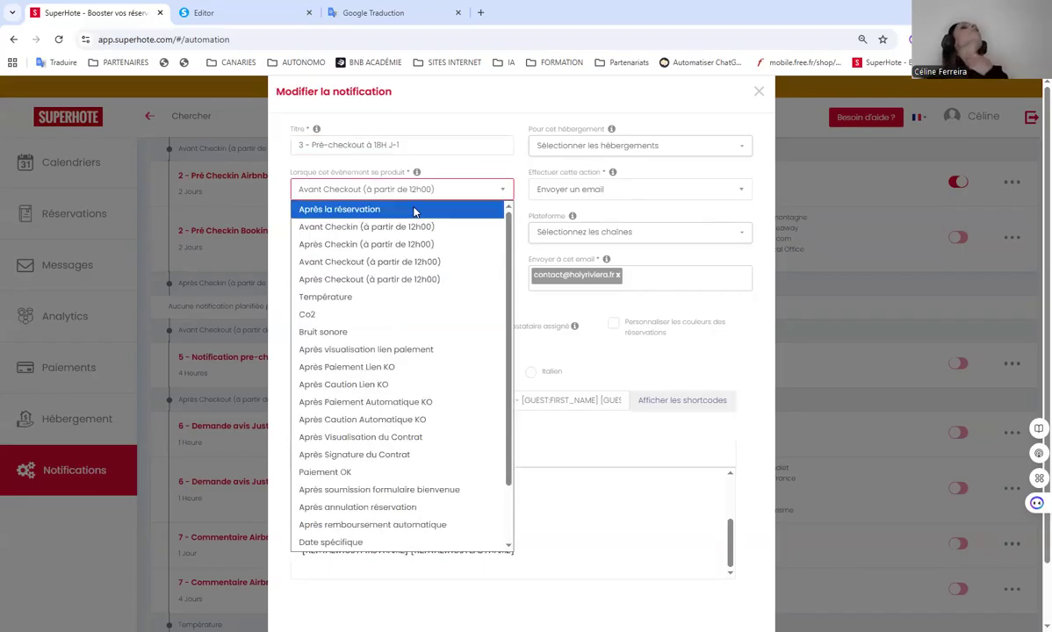
{"action": "left_click", "coordinate": [479, 125]}
{"action": "left_click", "coordinate": [373, 235]}
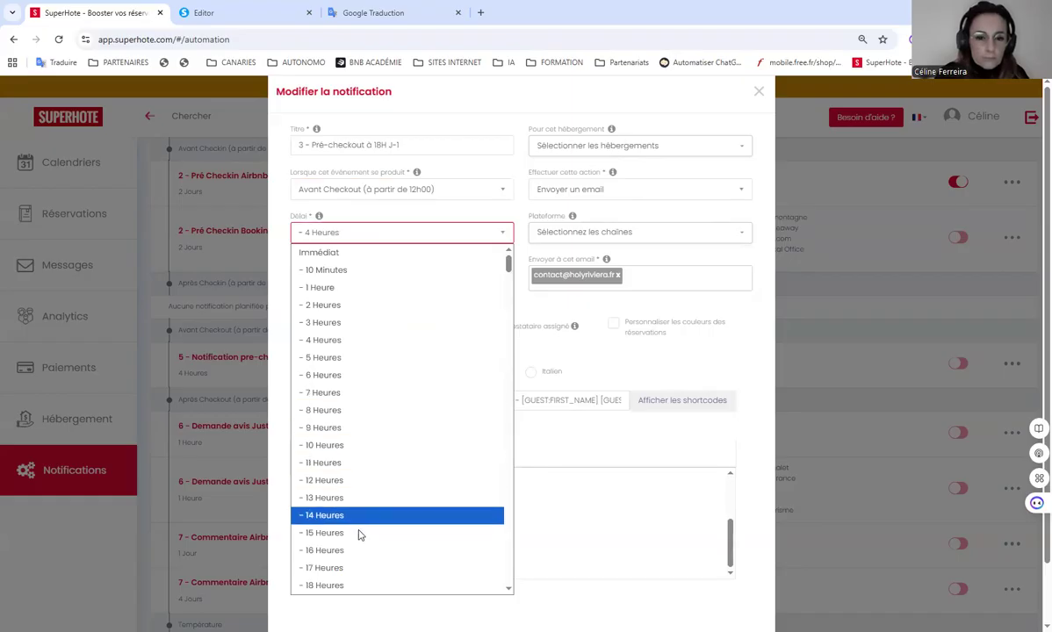
{"action": "left_click", "coordinate": [351, 586]}
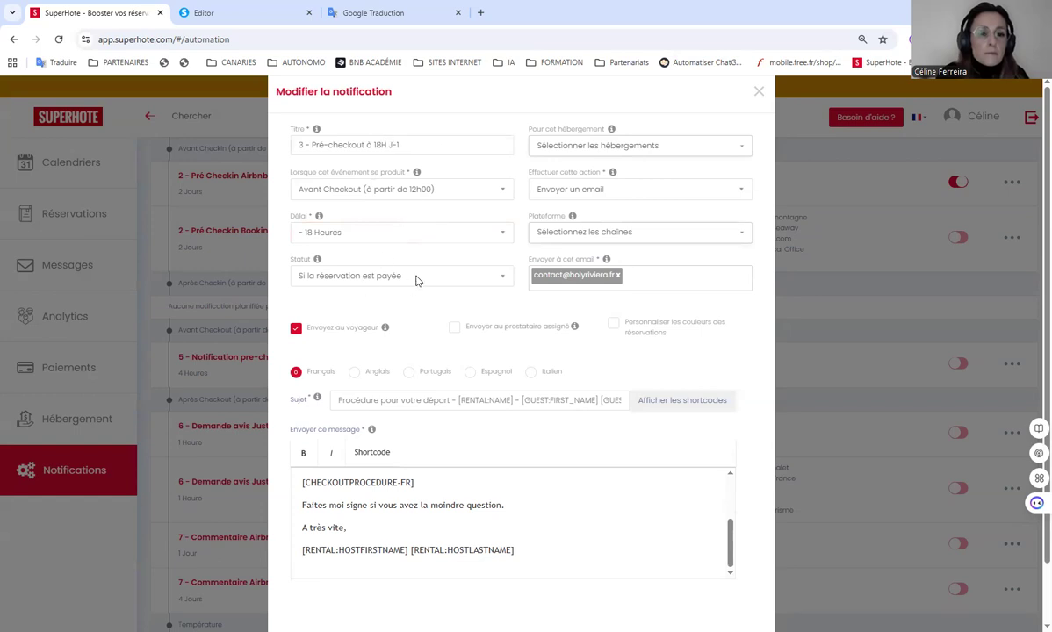
{"action": "left_click", "coordinate": [565, 233]}
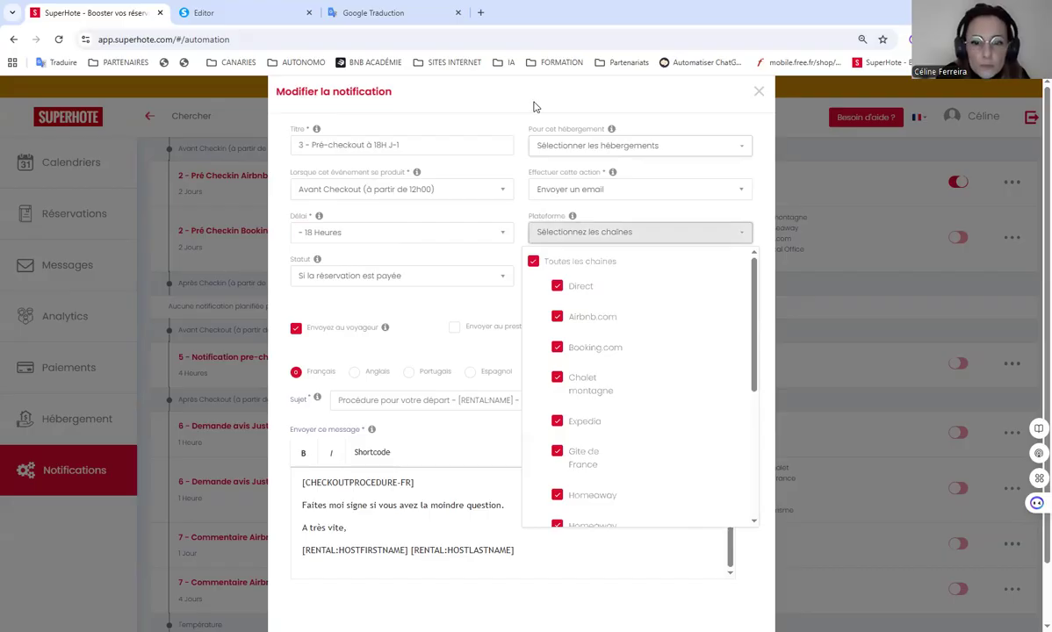
{"action": "left_click", "coordinate": [596, 147]}
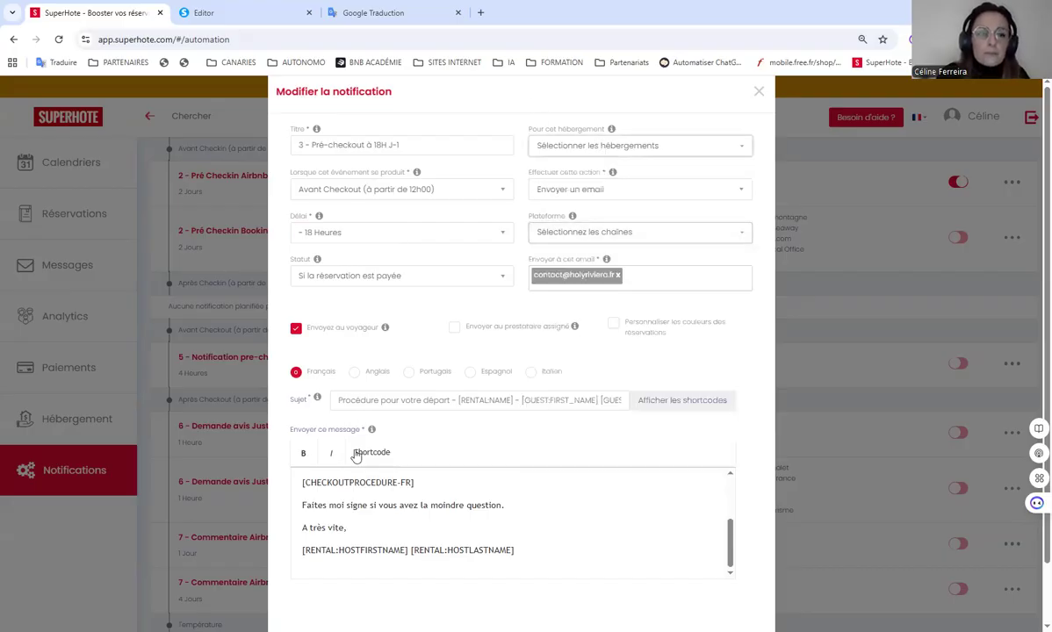
Step: Replace the message body with the pasted pre-checkout text and retype the 11 in 11h00
{"action": "key", "text": "ctrl+a"}
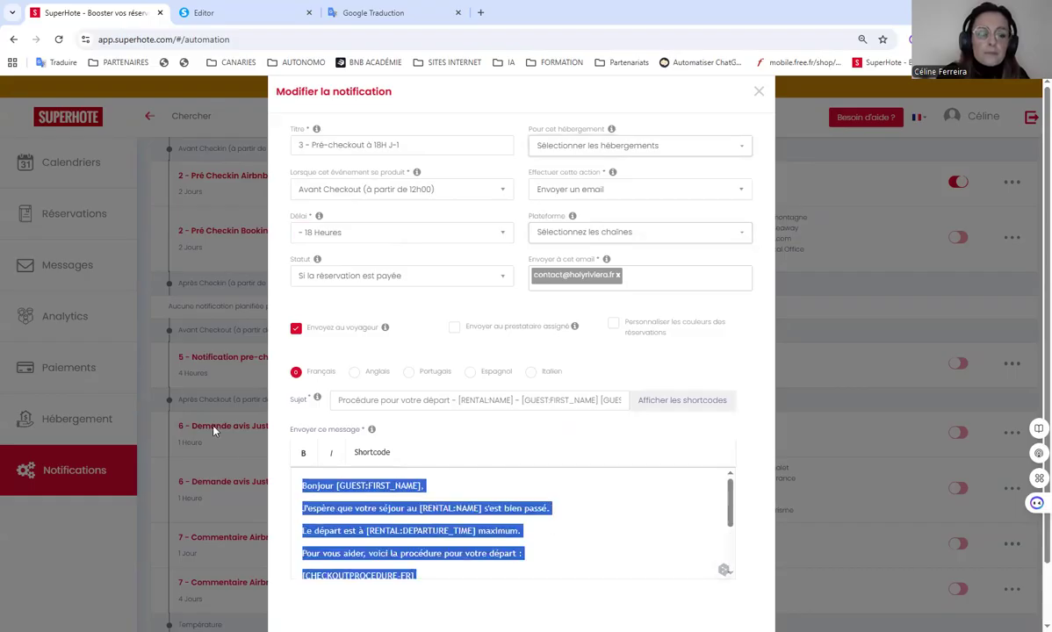
{"action": "key", "text": "BackSpace"}
{"action": "key", "text": "ctrl+v"}
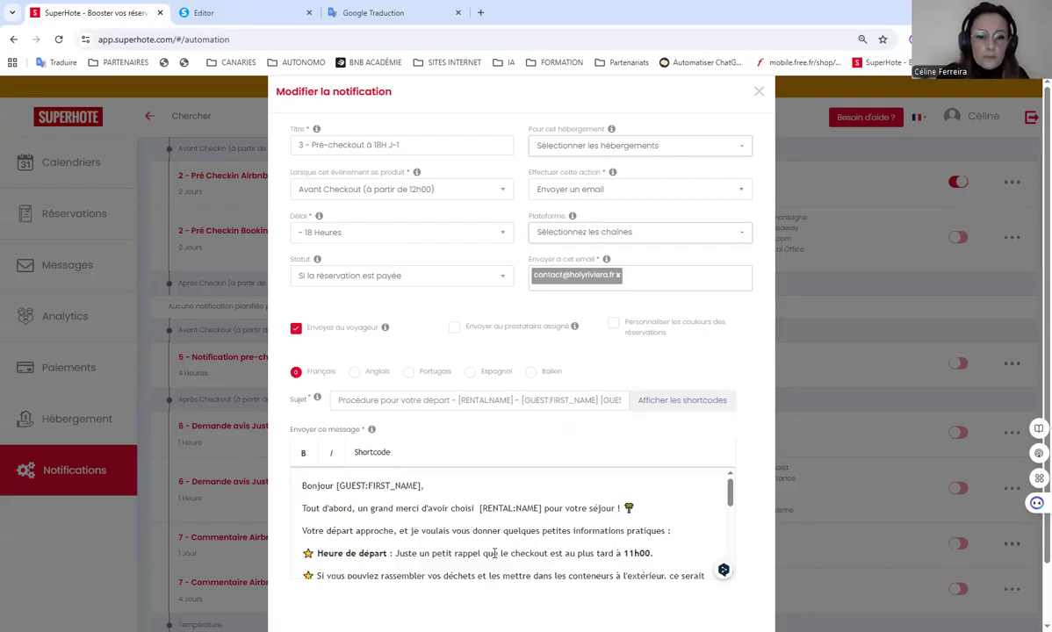
{"action": "left_click", "coordinate": [632, 553]}
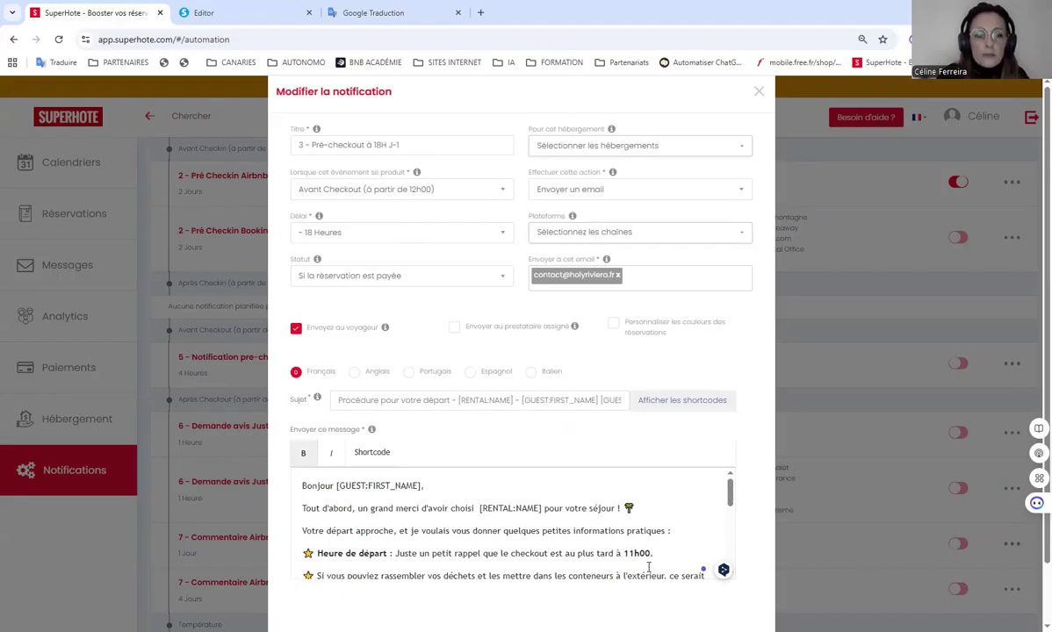
{"action": "key", "text": "BackSpace"}
{"action": "key", "text": "BackSpace"}
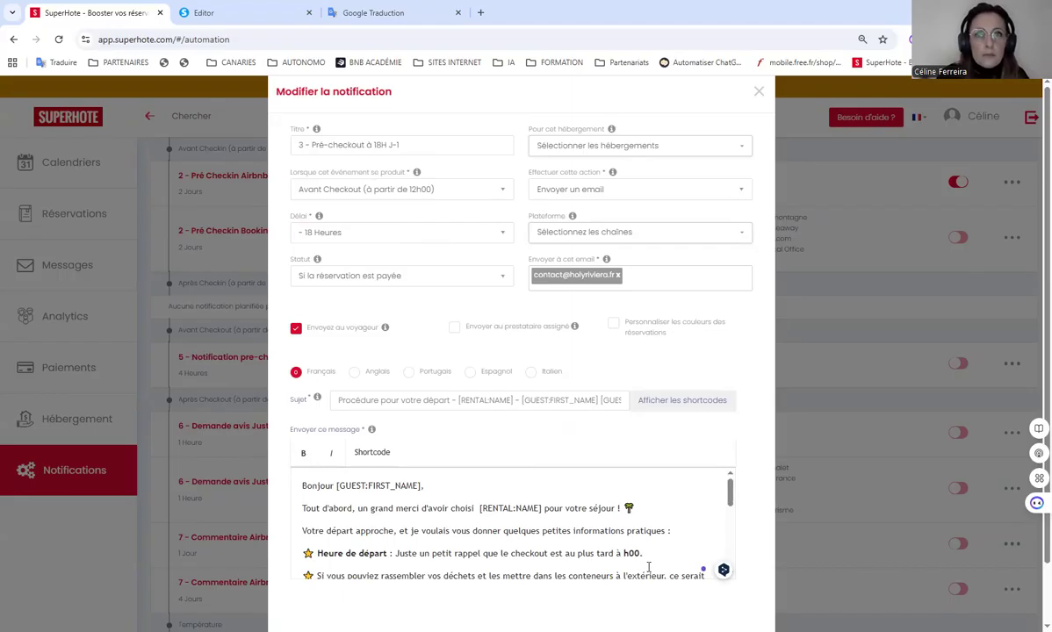
{"action": "type", "text": "11"}
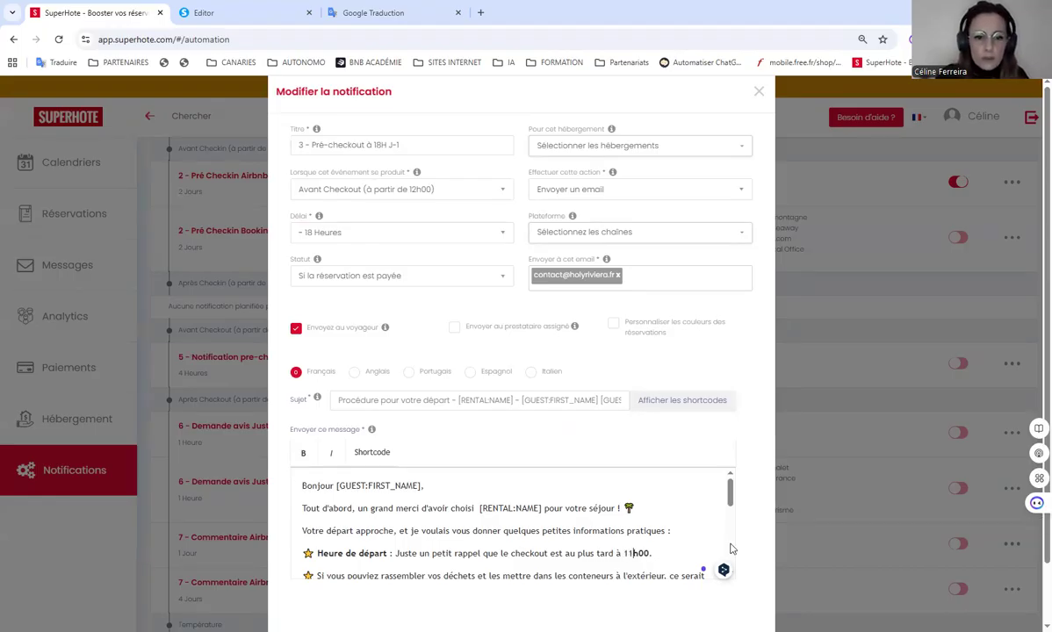
{"action": "left_click_drag", "start_coordinate": [624, 554], "coordinate": [635, 554]}
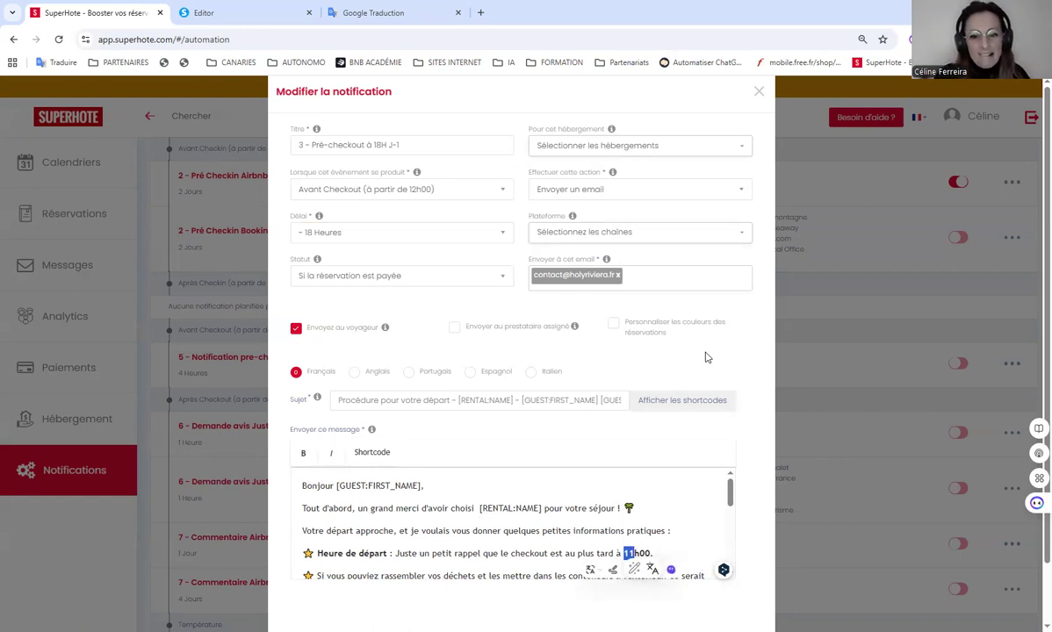
Step: Scroll through the new message to review it down to the 'Votre Hôte' sign-off
{"action": "scroll", "coordinate": [471, 565], "scroll_direction": "down", "scroll_amount": 1}
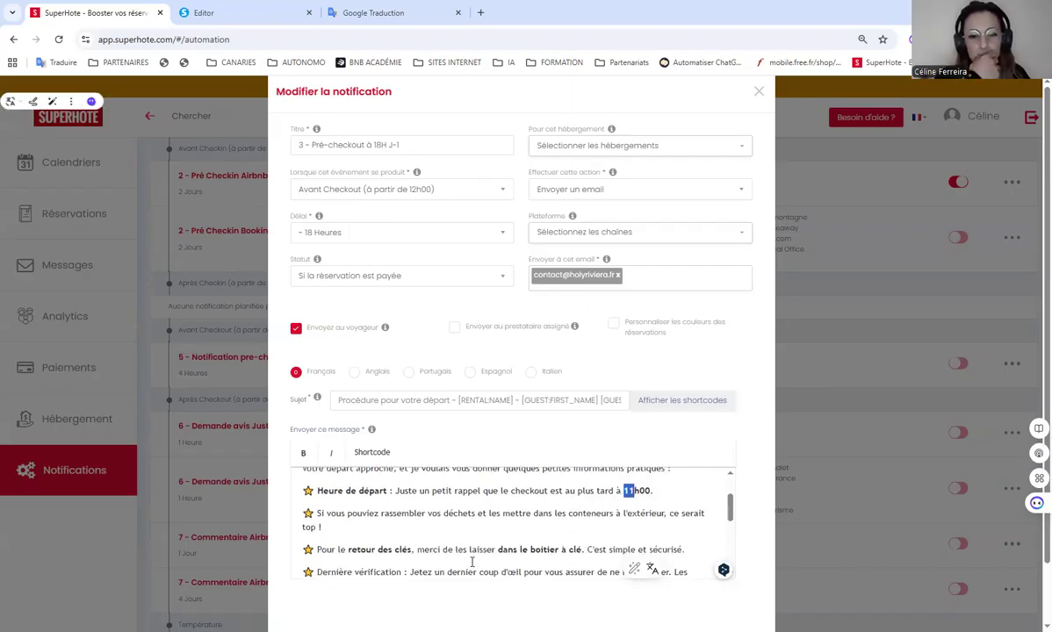
{"action": "scroll", "coordinate": [472, 562], "scroll_direction": "down", "scroll_amount": 1}
{"action": "scroll", "coordinate": [472, 562], "scroll_direction": "up", "scroll_amount": 3}
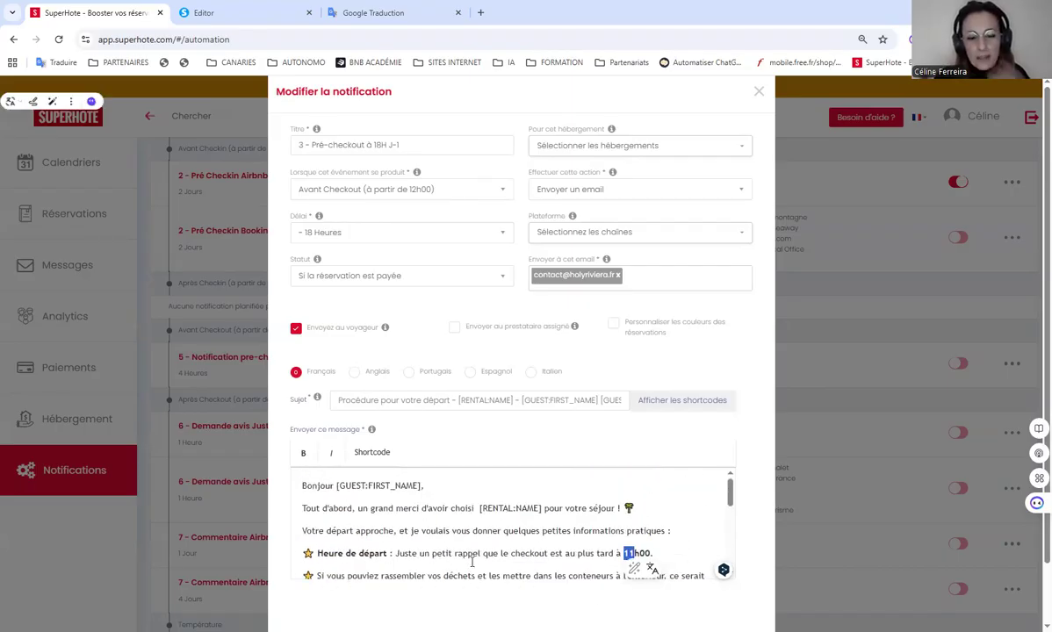
{"action": "scroll", "coordinate": [474, 562], "scroll_direction": "down", "scroll_amount": 1}
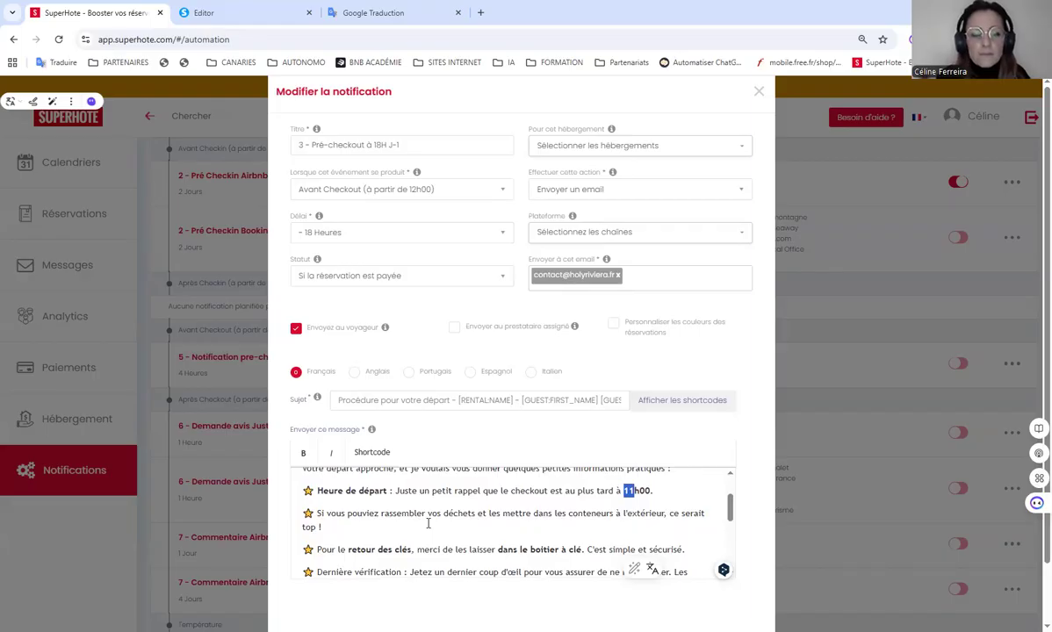
{"action": "scroll", "coordinate": [428, 523], "scroll_direction": "down", "scroll_amount": 5}
{"action": "scroll", "coordinate": [413, 528], "scroll_direction": "up", "scroll_amount": 5}
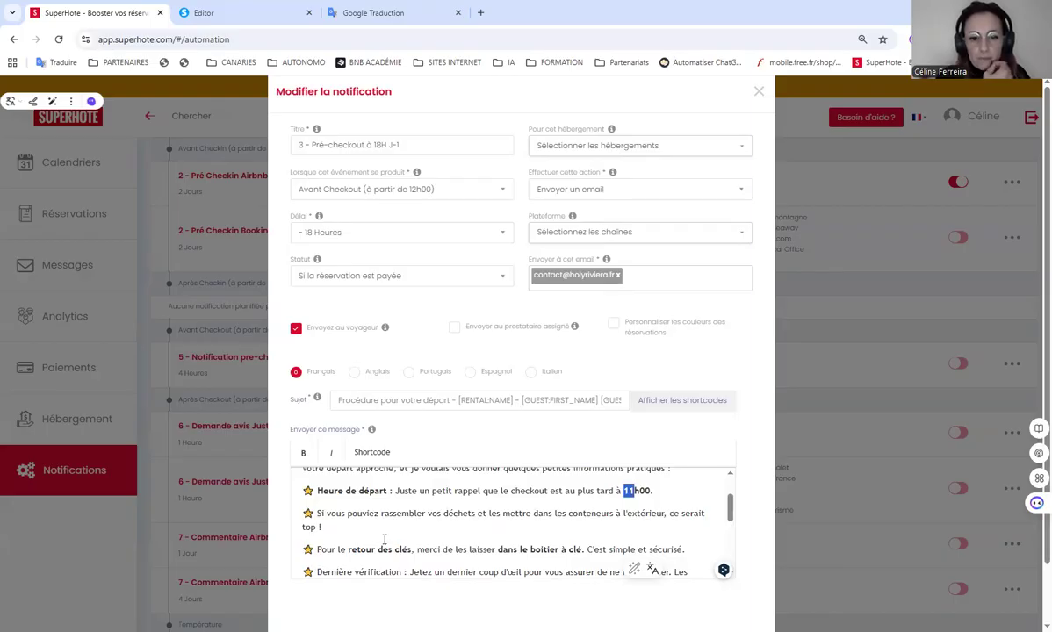
{"action": "scroll", "coordinate": [384, 539], "scroll_direction": "down", "scroll_amount": 1}
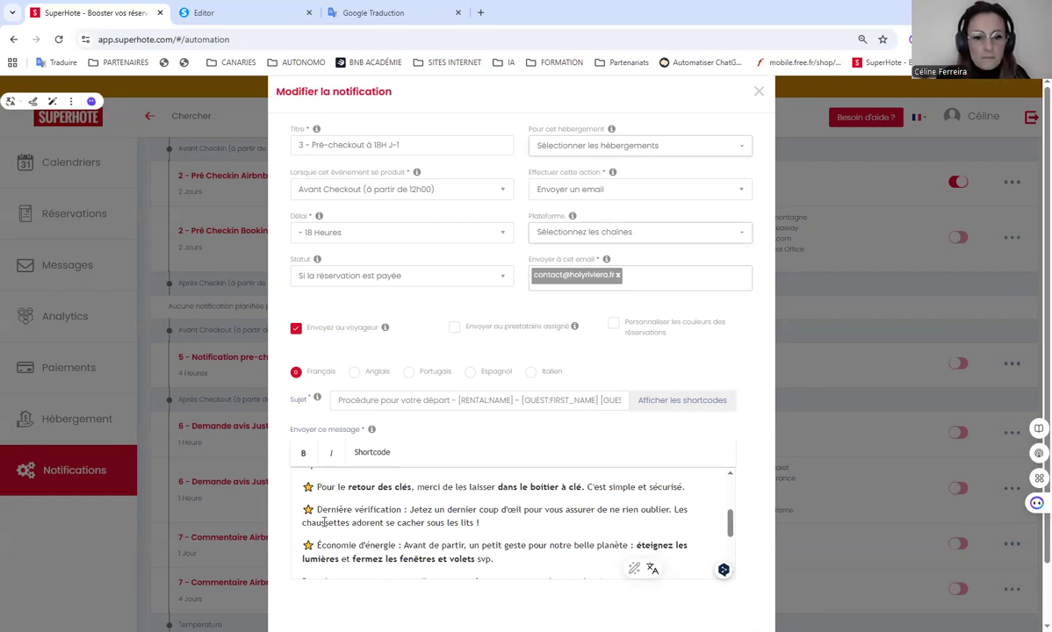
{"action": "scroll", "coordinate": [327, 522], "scroll_direction": "down", "scroll_amount": 2}
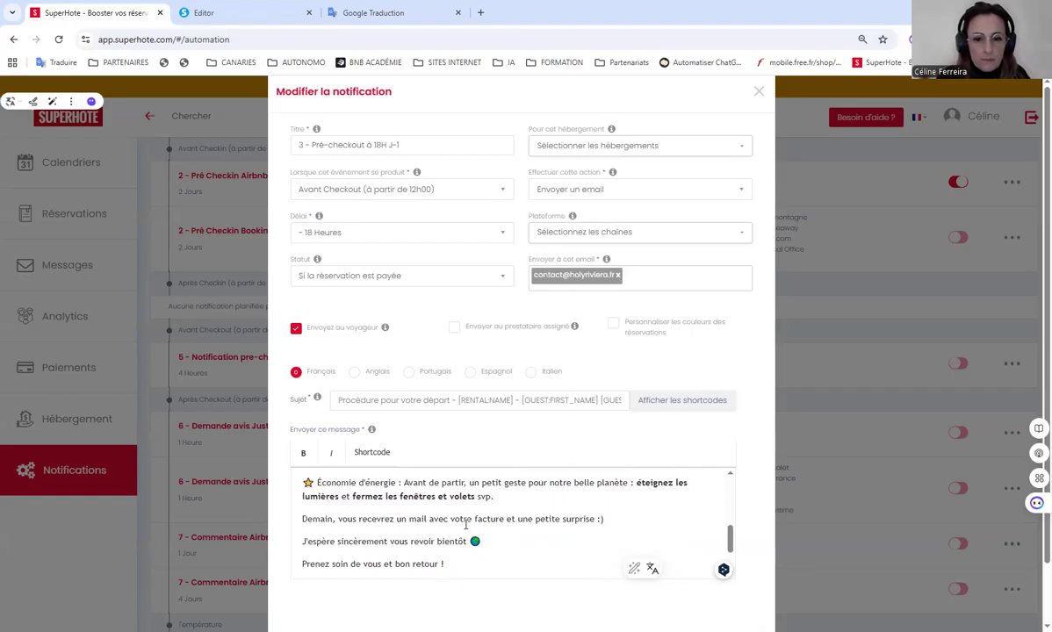
{"action": "scroll", "coordinate": [409, 552], "scroll_direction": "down", "scroll_amount": 2}
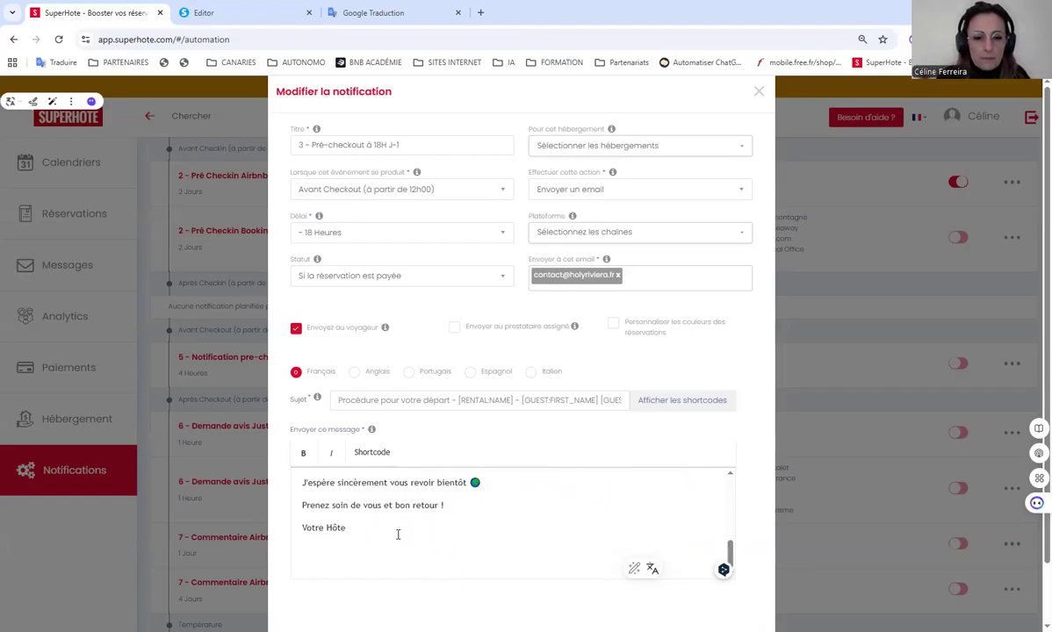
Step: Replace the 'Votre Hôte' sign-off with the host's name plus 'Holy Riviera' and save the notification
{"action": "left_click", "coordinate": [391, 530]}
{"action": "key", "text": "BackSpace"}
{"action": "key", "text": "BackSpace"}
{"action": "key", "text": "BackSpace"}
{"action": "key", "text": "BackSpace"}
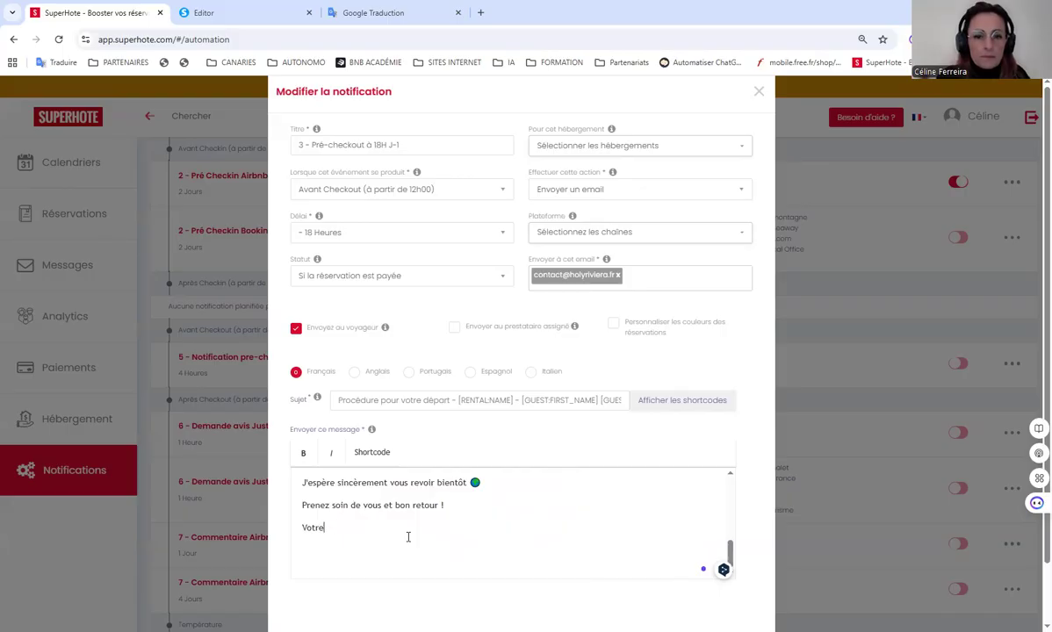
{"action": "key", "text": "BackSpace"}
{"action": "type", "text": "Céline - Holy Riviera"}
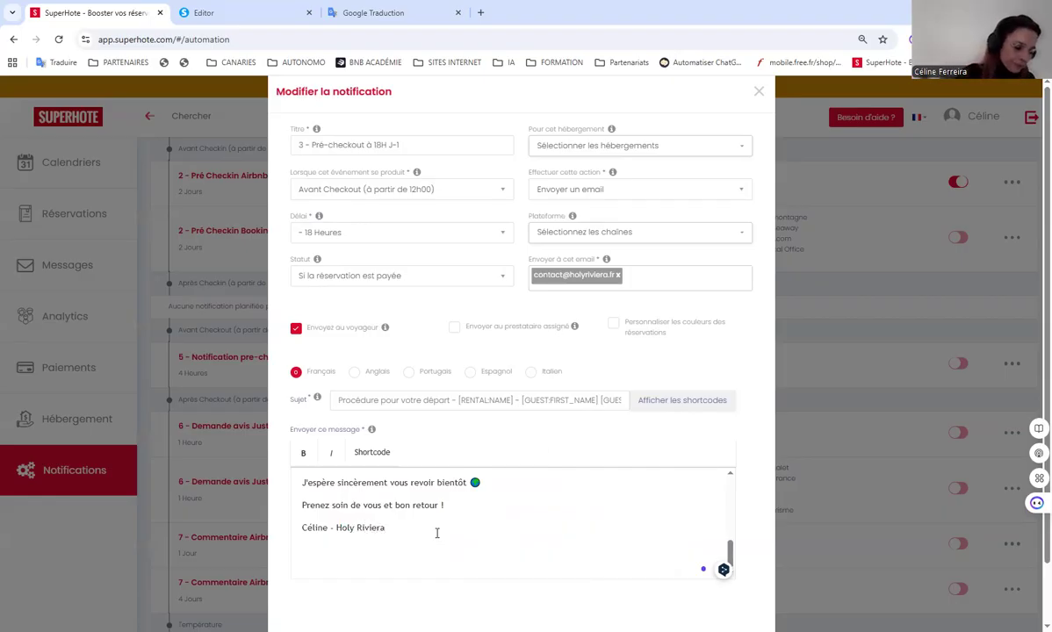
{"action": "scroll", "coordinate": [497, 543], "scroll_direction": "down", "scroll_amount": 1}
{"action": "left_click", "coordinate": [516, 610]}
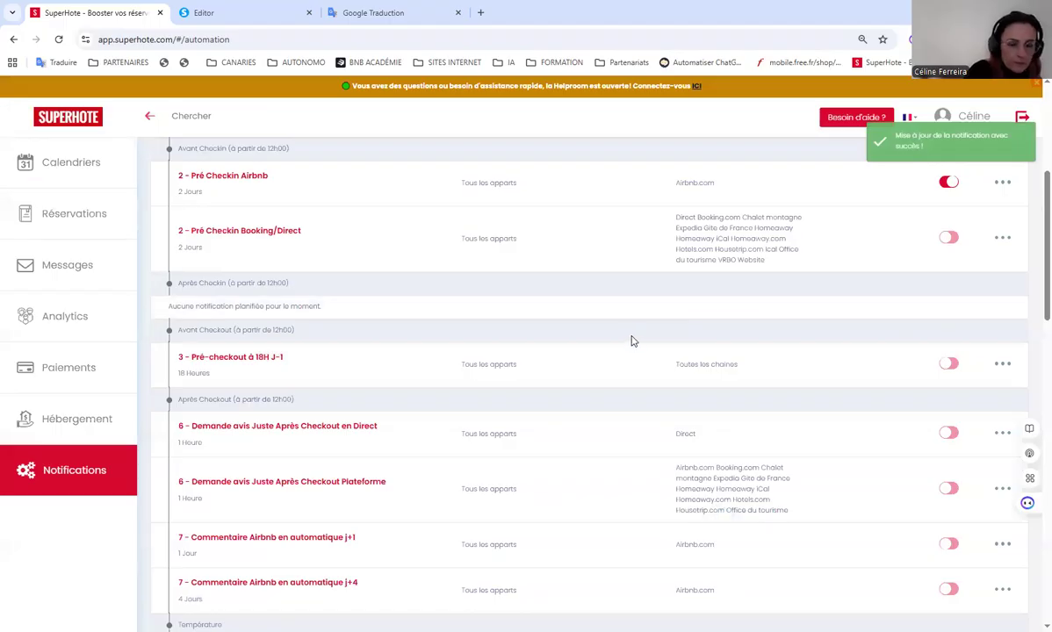
Step: Switch on the '2 - Pré Checkin Booking/Direct' and '3 - Pré-checkout à 18H J-1' toggles
{"action": "scroll", "coordinate": [580, 342], "scroll_direction": "up", "scroll_amount": 2}
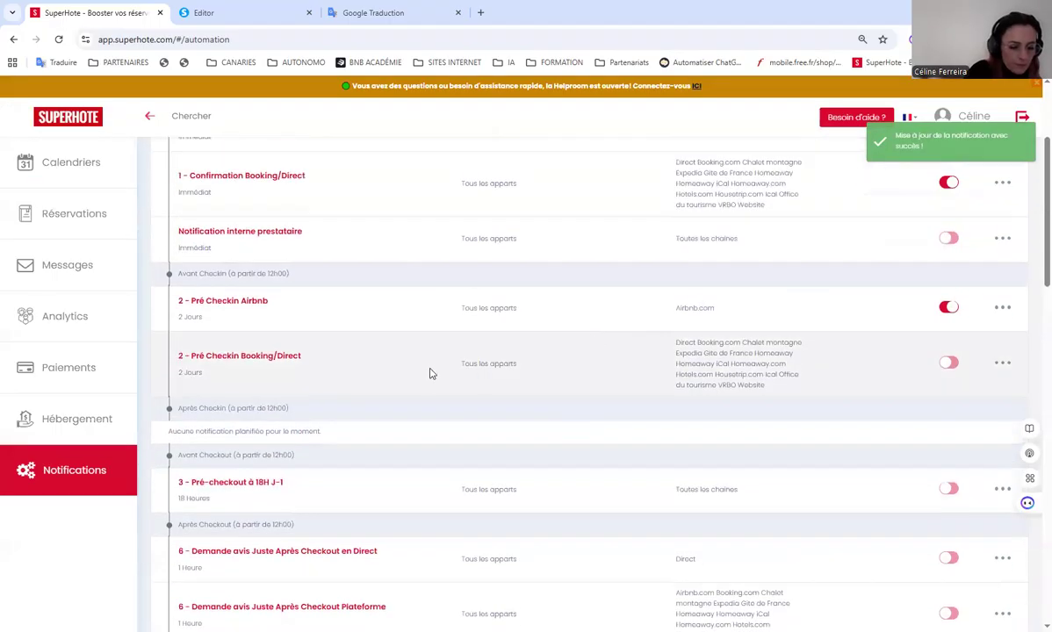
{"action": "left_click", "coordinate": [947, 365]}
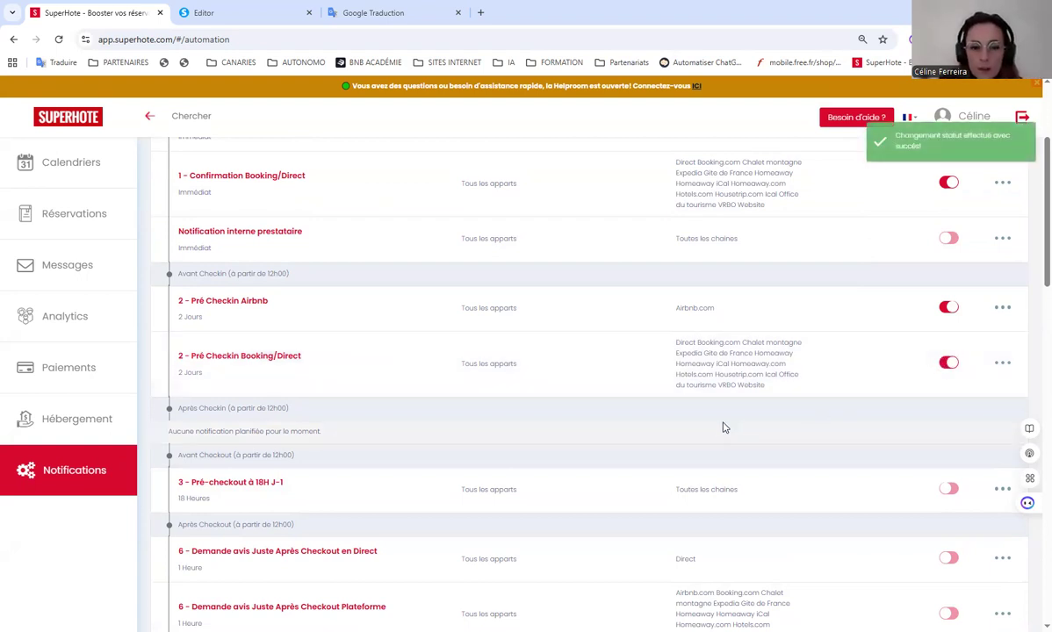
{"action": "scroll", "coordinate": [868, 401], "scroll_direction": "down", "scroll_amount": 1}
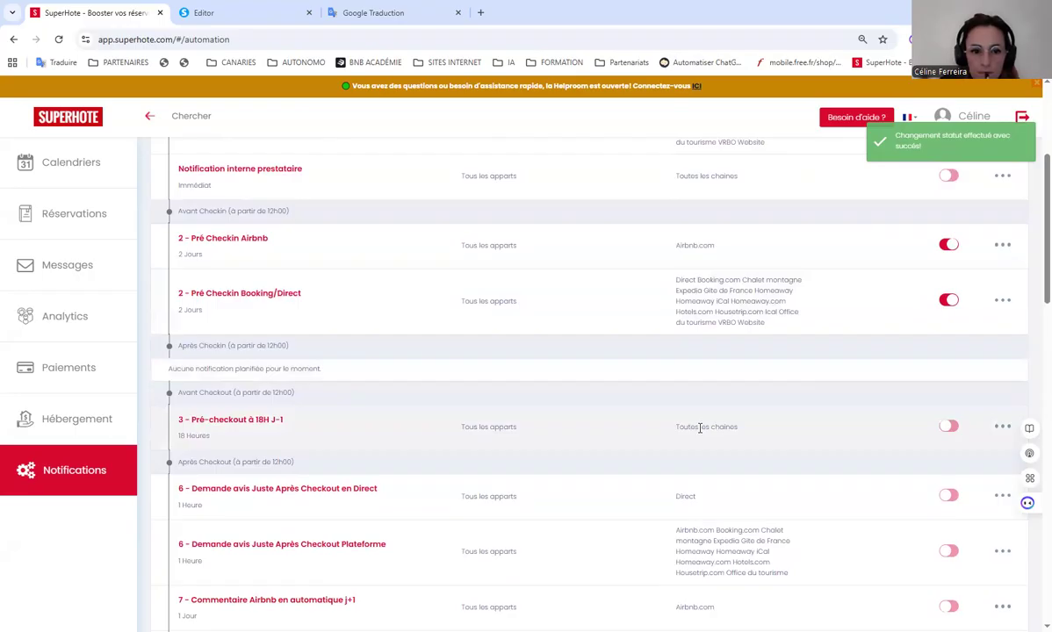
{"action": "scroll", "coordinate": [721, 426], "scroll_direction": "down", "scroll_amount": 2}
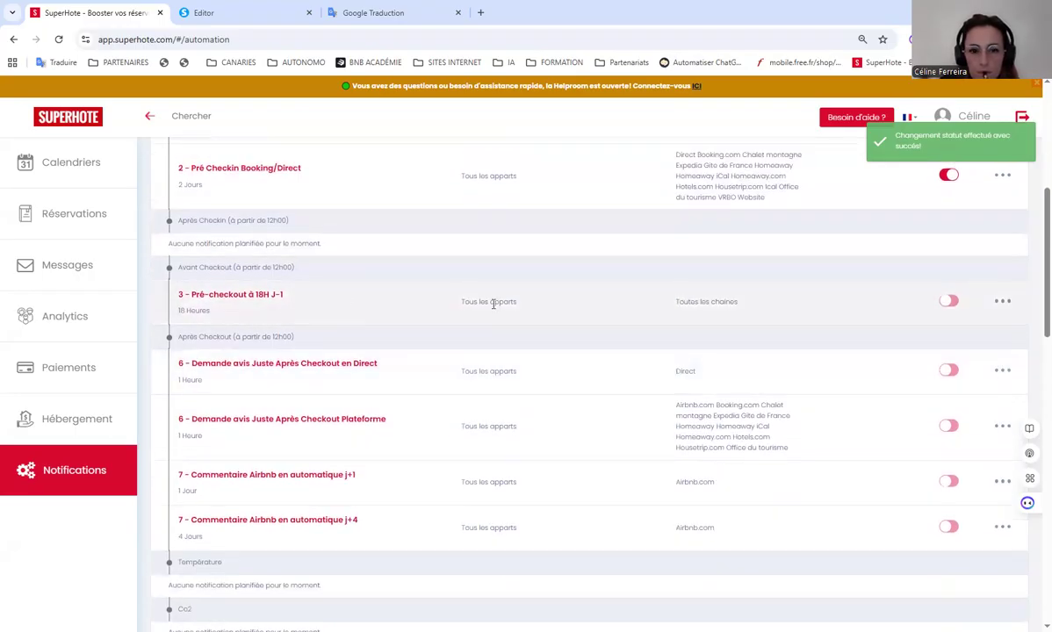
{"action": "left_click", "coordinate": [949, 300]}
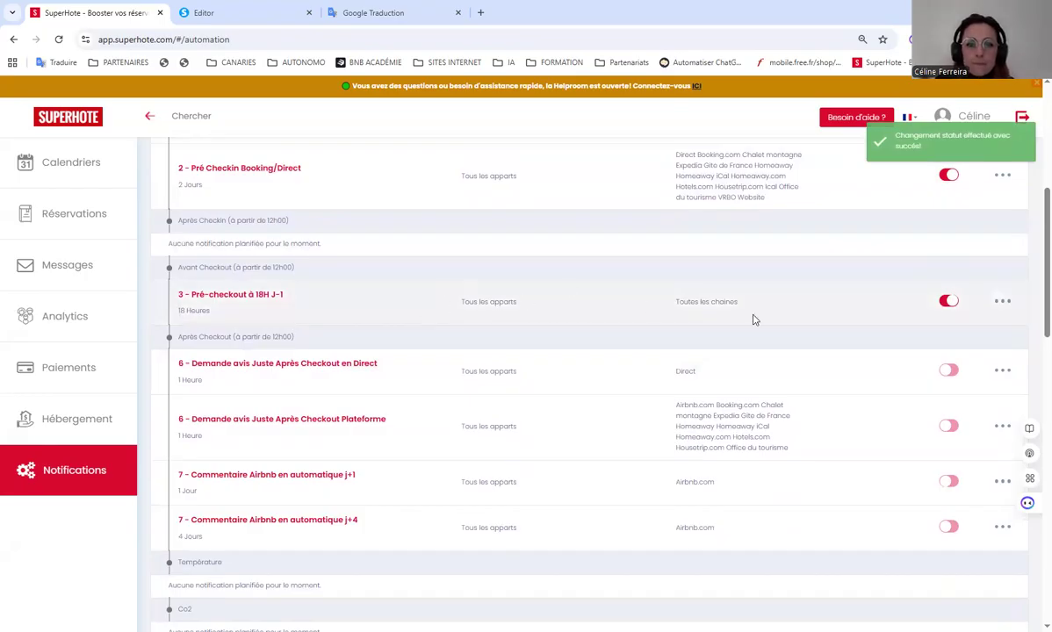
Step: Open the pre-checkout notification via its ⋯ menu > Editer and find the key-return line
{"action": "left_click", "coordinate": [1002, 303]}
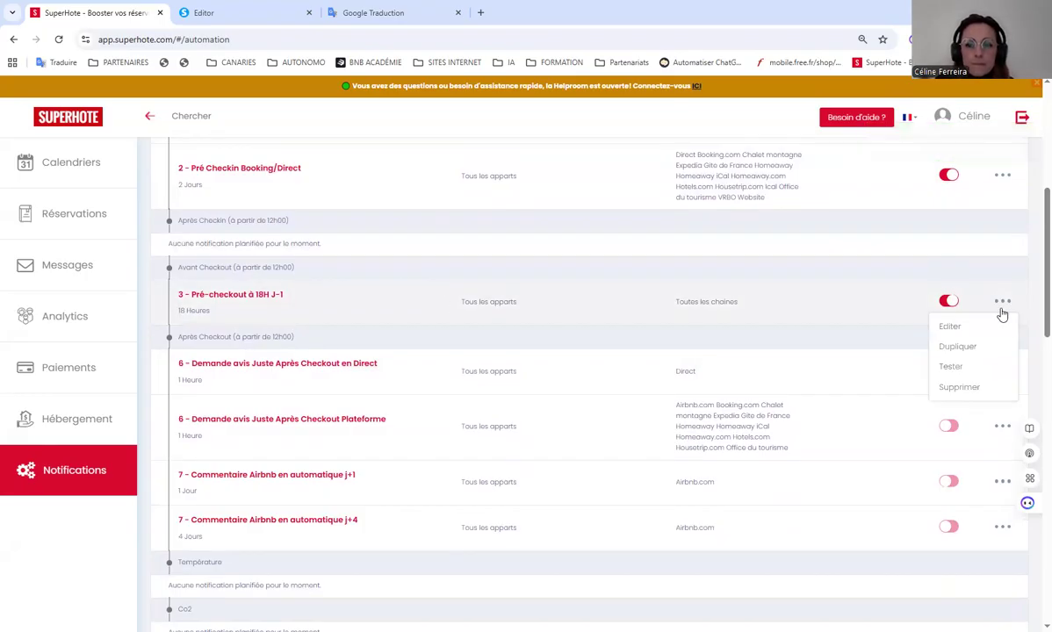
{"action": "left_click", "coordinate": [952, 327]}
{"action": "scroll", "coordinate": [489, 499], "scroll_direction": "up", "scroll_amount": 10}
{"action": "scroll", "coordinate": [620, 435], "scroll_direction": "down", "scroll_amount": 2}
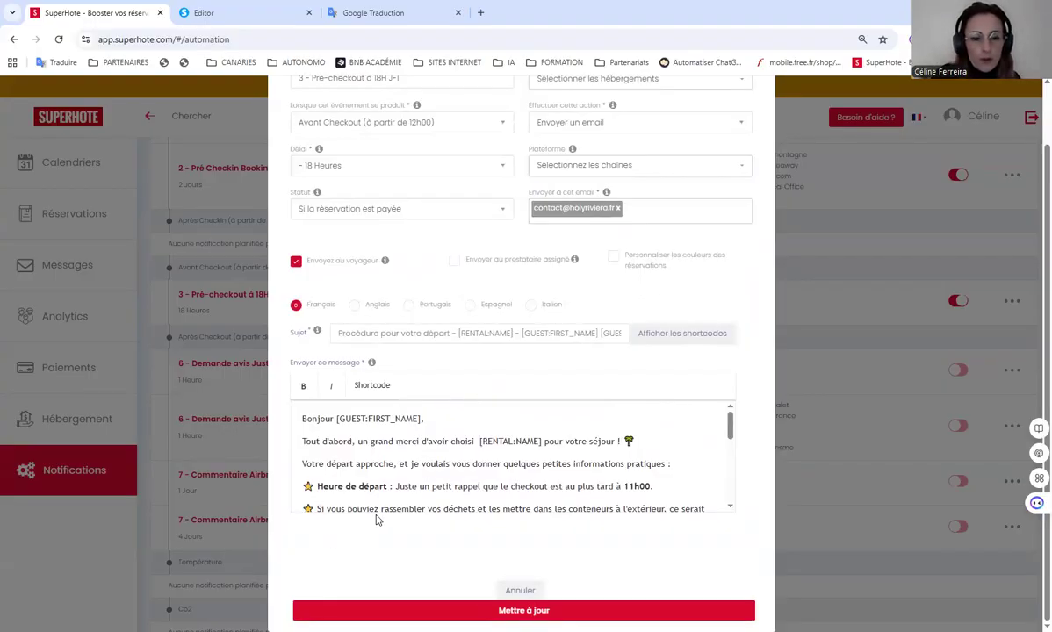
{"action": "scroll", "coordinate": [360, 479], "scroll_direction": "down", "scroll_amount": 3}
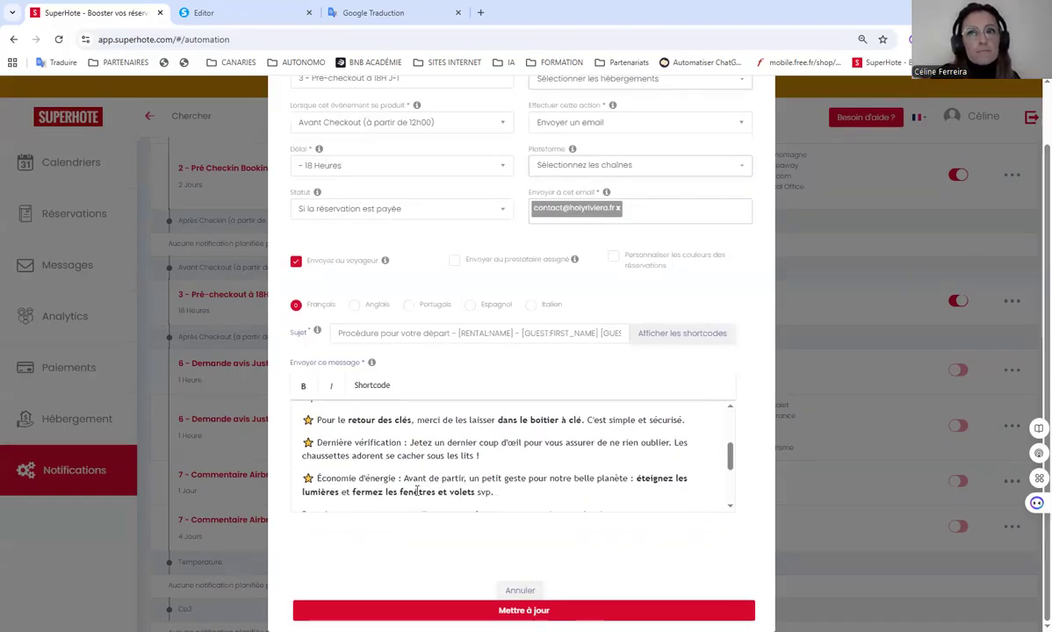
{"action": "scroll", "coordinate": [456, 483], "scroll_direction": "down", "scroll_amount": 1}
{"action": "scroll", "coordinate": [462, 481], "scroll_direction": "down", "scroll_amount": 2}
{"action": "scroll", "coordinate": [460, 479], "scroll_direction": "up", "scroll_amount": 5}
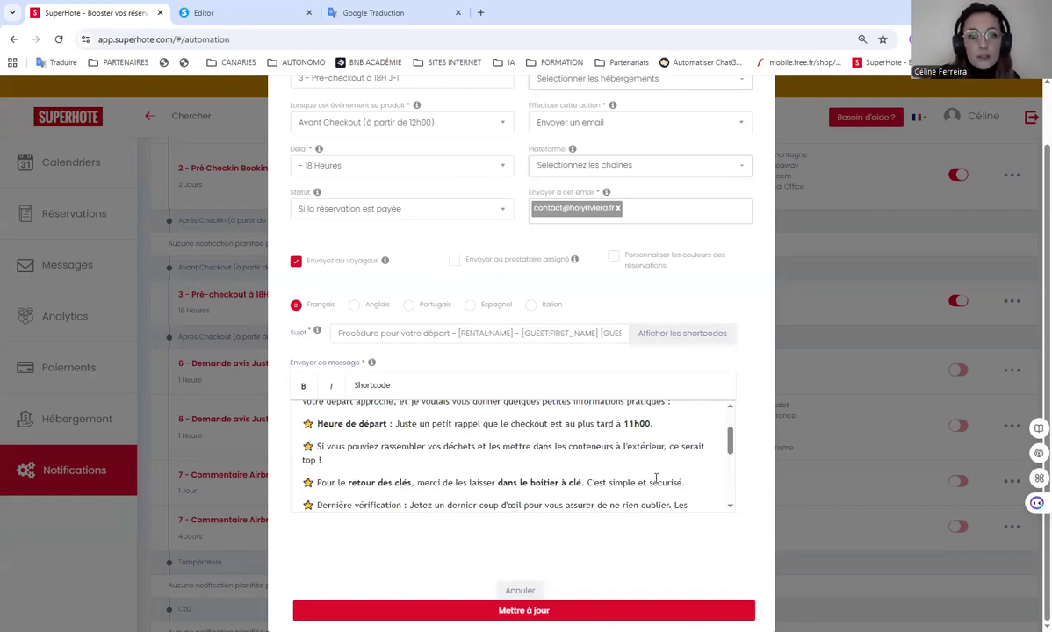
Step: Replace the text after 'merci' with a request for the guest's departure time and save with Mettre à jour
{"action": "left_click", "coordinate": [691, 482]}
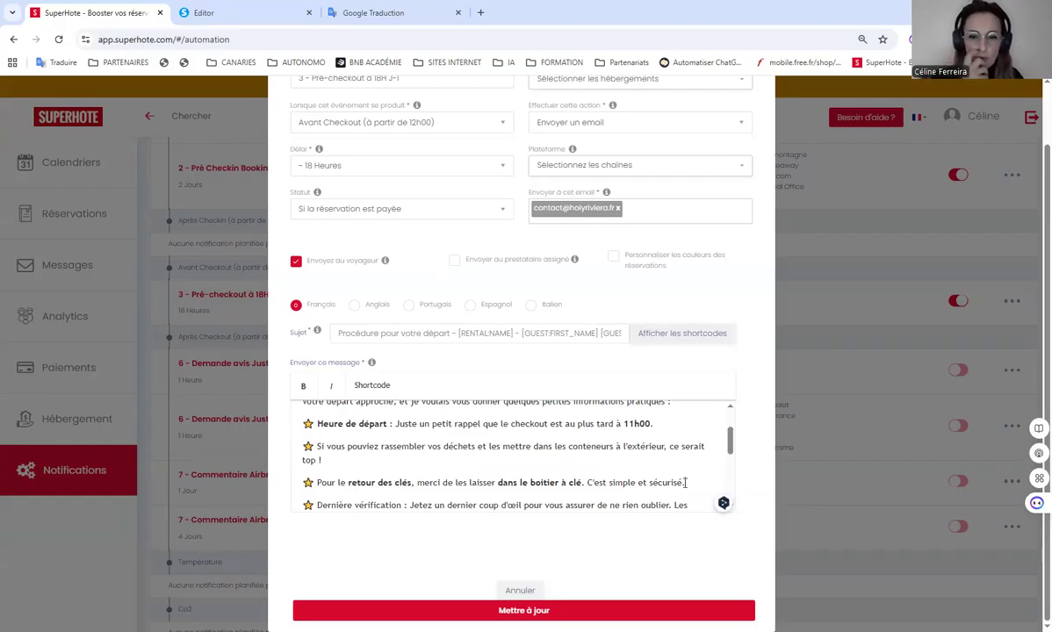
{"action": "left_click_drag", "start_coordinate": [687, 483], "coordinate": [421, 486]}
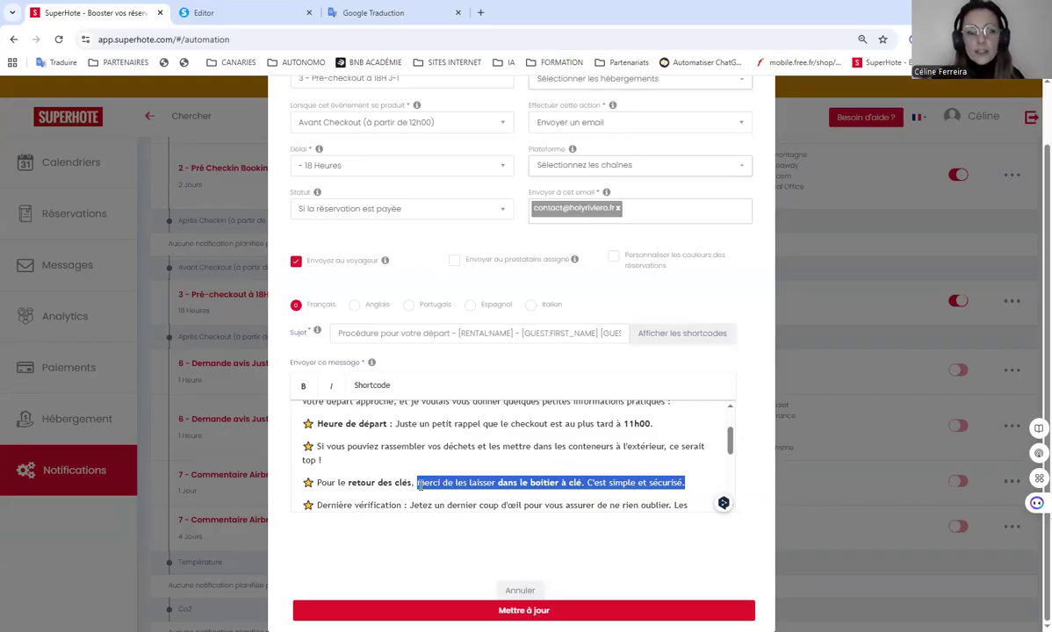
{"action": "left_click_drag", "start_coordinate": [421, 486], "coordinate": [360, 492]}
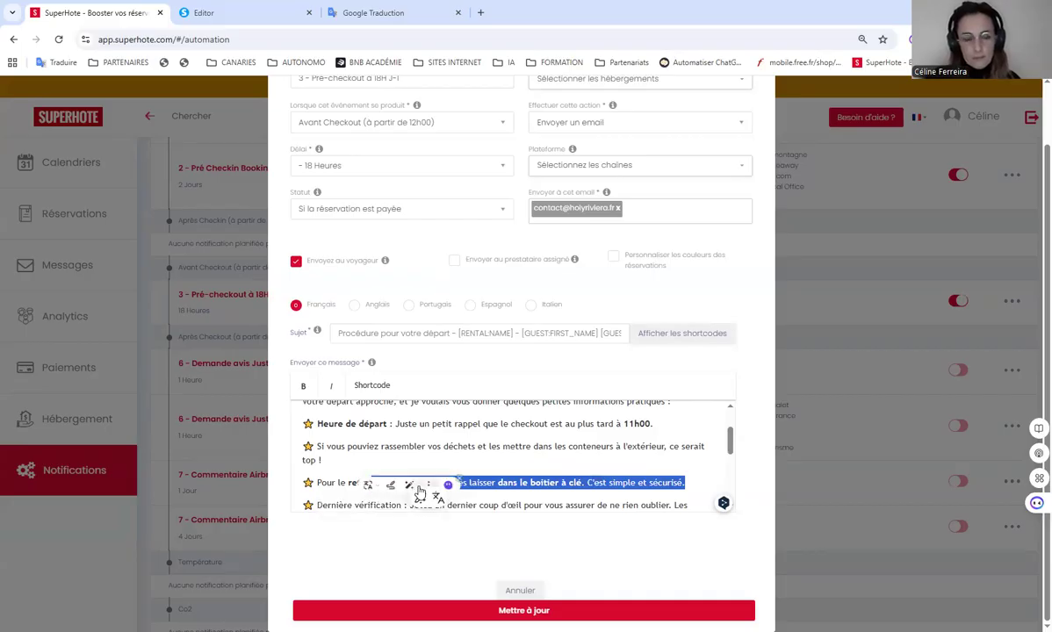
{"action": "left_click", "coordinate": [501, 454]}
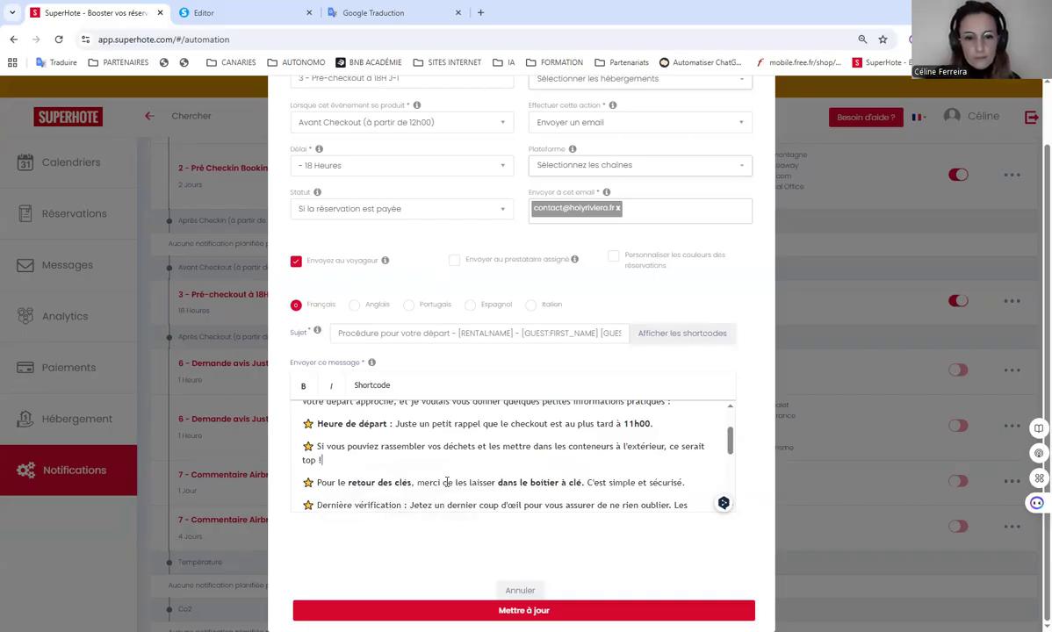
{"action": "left_click_drag", "start_coordinate": [445, 483], "coordinate": [688, 485]}
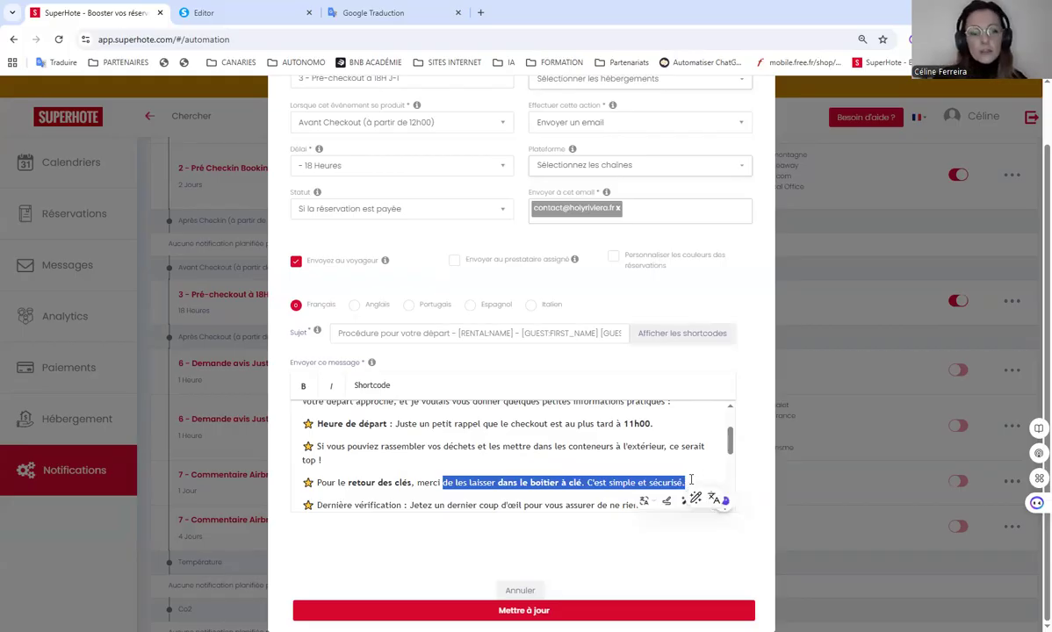
{"action": "key", "text": "BackSpace"}
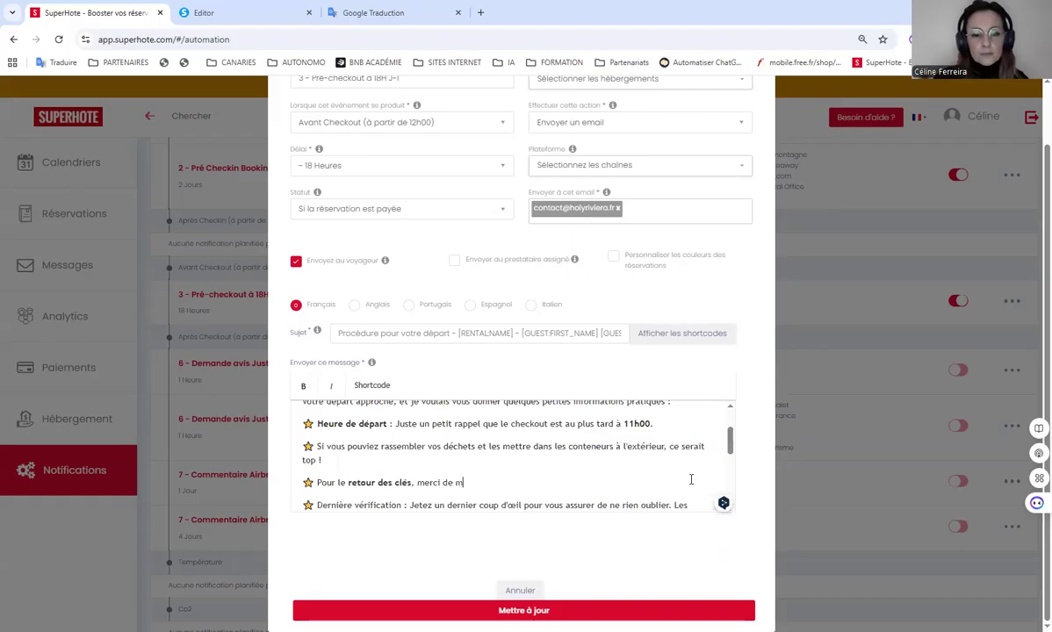
{"action": "type", "text": "m'indiquer votre heure de depart"}
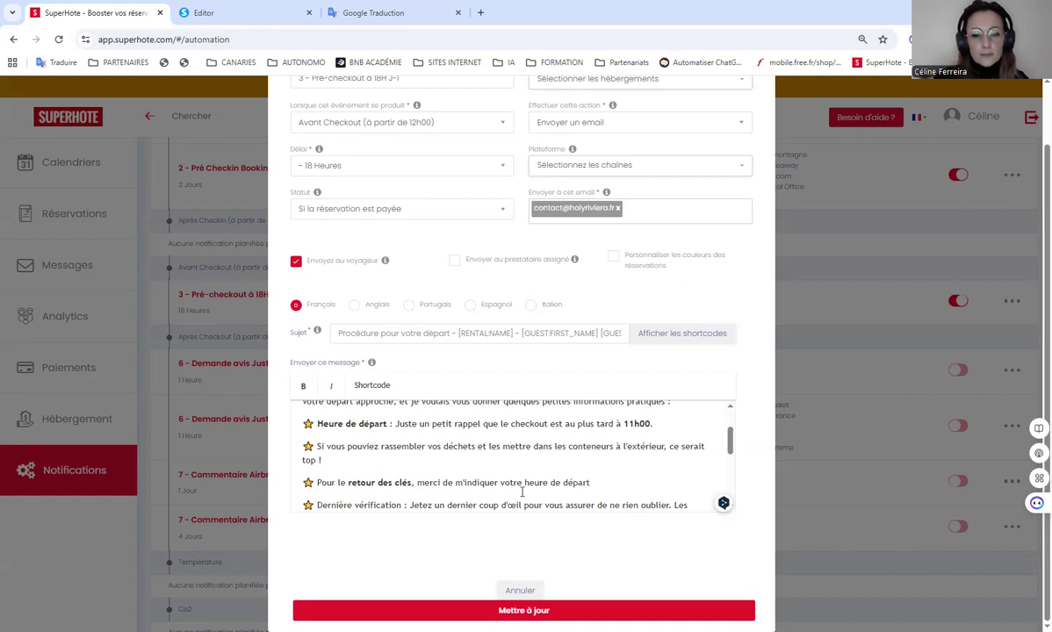
{"action": "scroll", "coordinate": [551, 499], "scroll_direction": "down", "scroll_amount": 10}
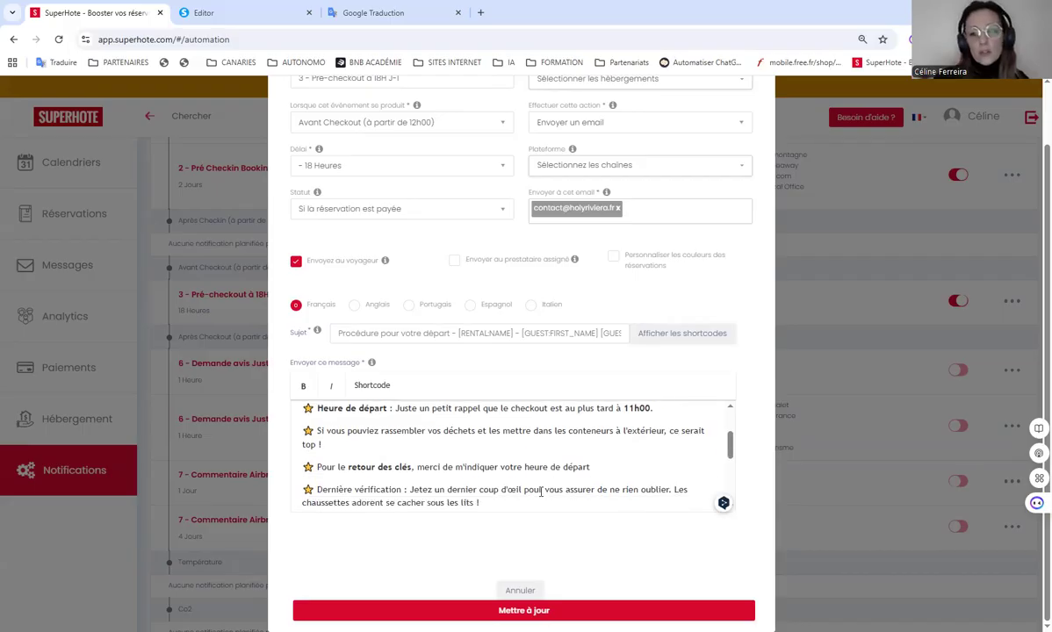
{"action": "left_click", "coordinate": [508, 612]}
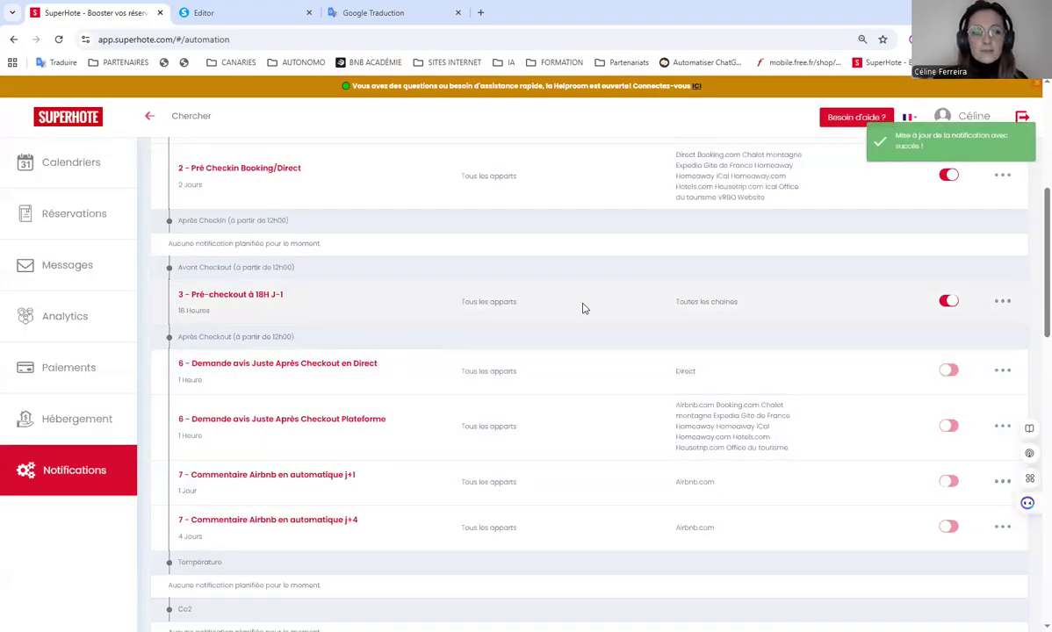
{"action": "left_click", "coordinate": [223, 7]}
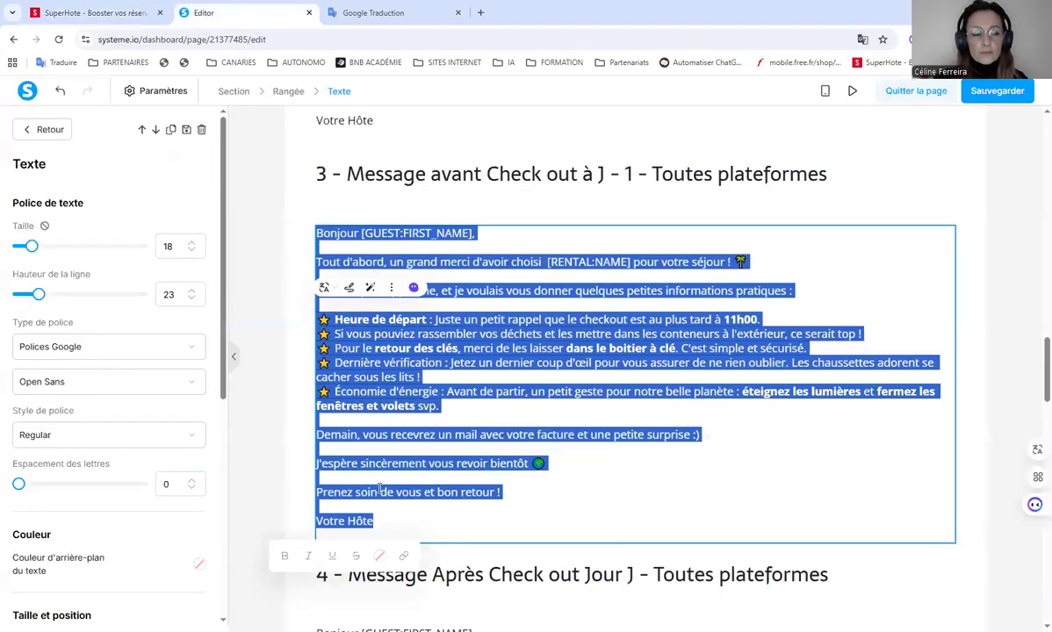
{"action": "left_click", "coordinate": [268, 422]}
{"action": "scroll", "coordinate": [276, 426], "scroll_direction": "down", "scroll_amount": 3}
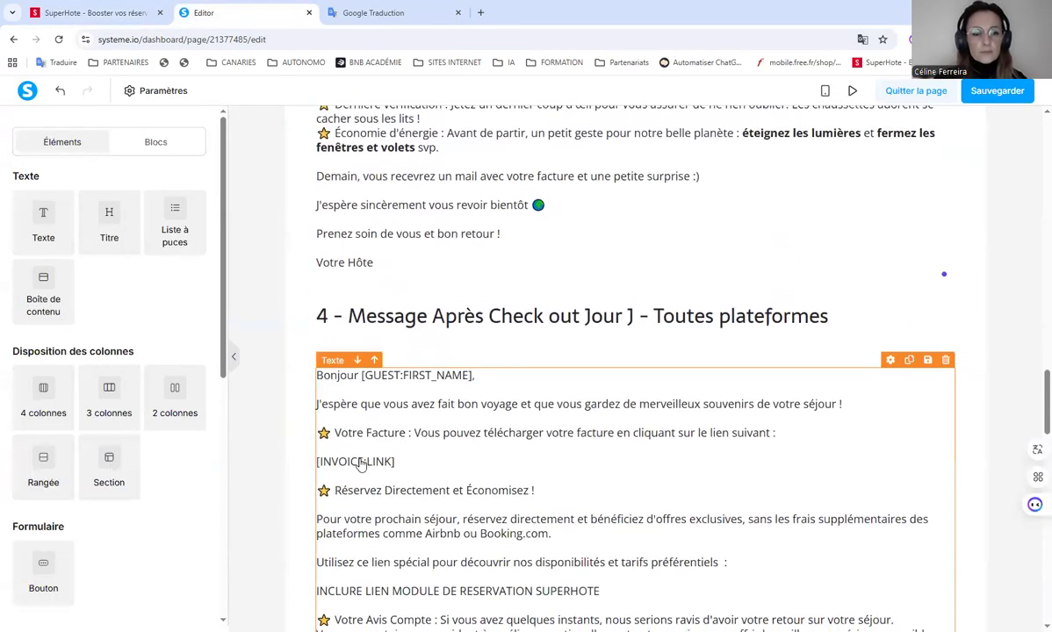
{"action": "scroll", "coordinate": [334, 483], "scroll_direction": "down", "scroll_amount": 2}
{"action": "scroll", "coordinate": [306, 489], "scroll_direction": "down", "scroll_amount": 1}
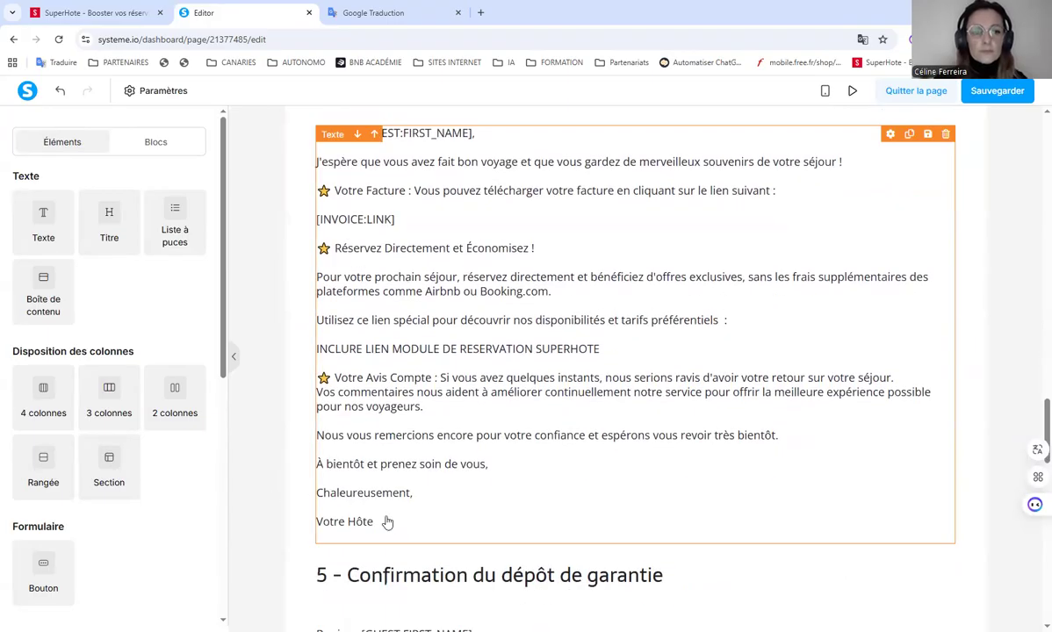
{"action": "left_click", "coordinate": [388, 522]}
{"action": "left_click_drag", "start_coordinate": [387, 522], "coordinate": [316, 134]}
{"action": "right_click", "coordinate": [375, 184]}
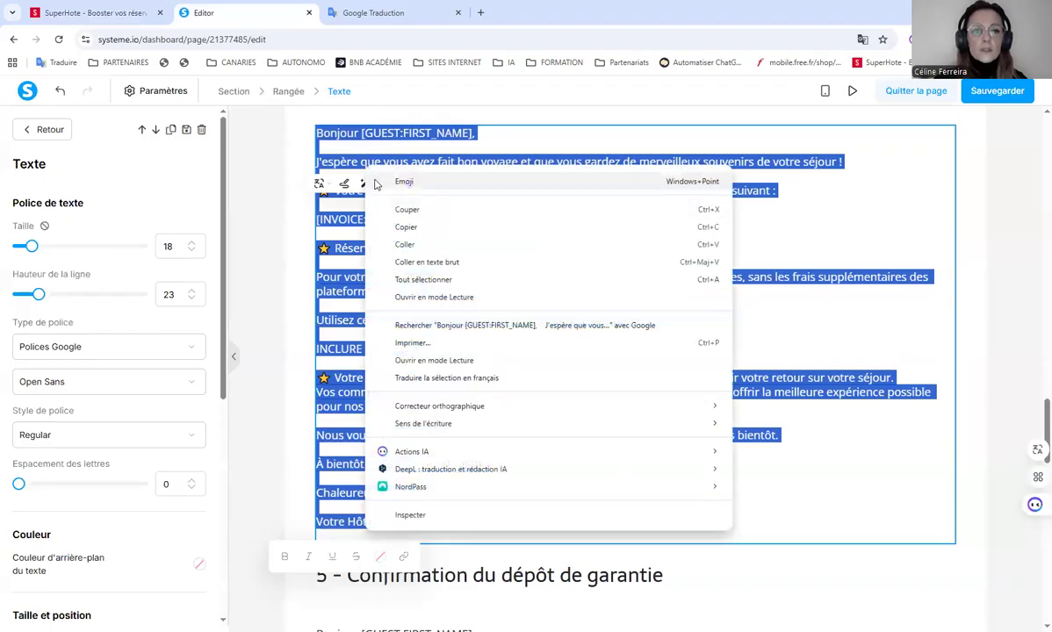
{"action": "left_click", "coordinate": [395, 227]}
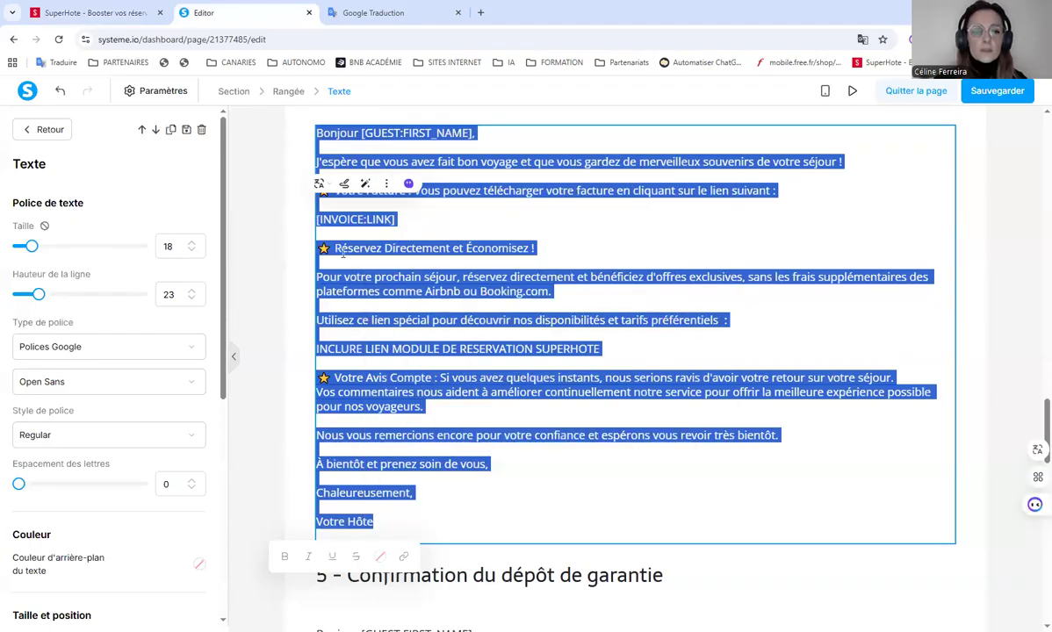
{"action": "left_click", "coordinate": [281, 274]}
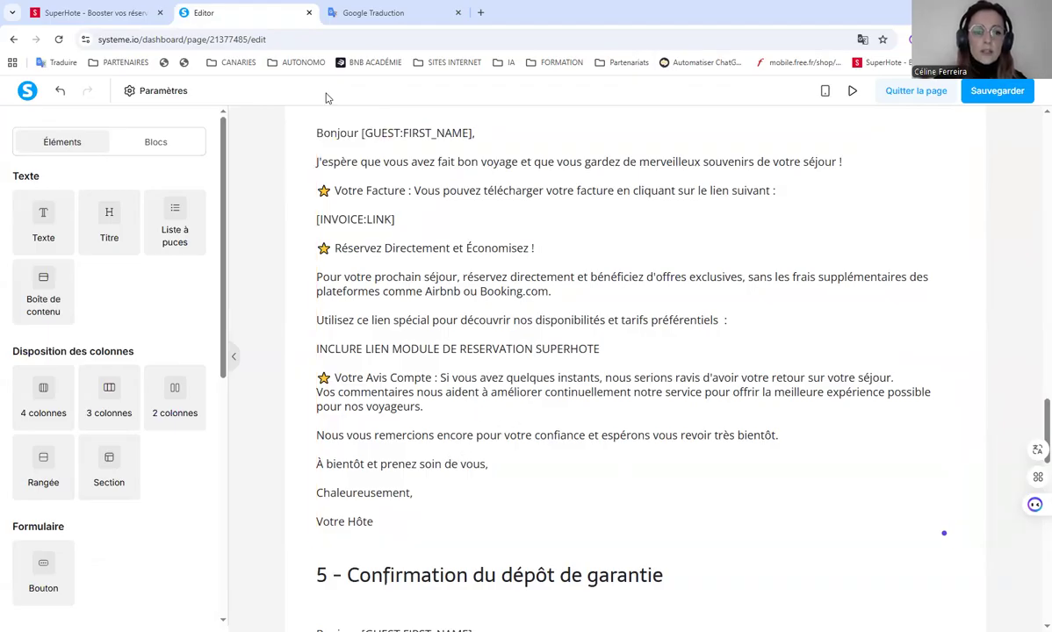
{"action": "left_click", "coordinate": [70, 12]}
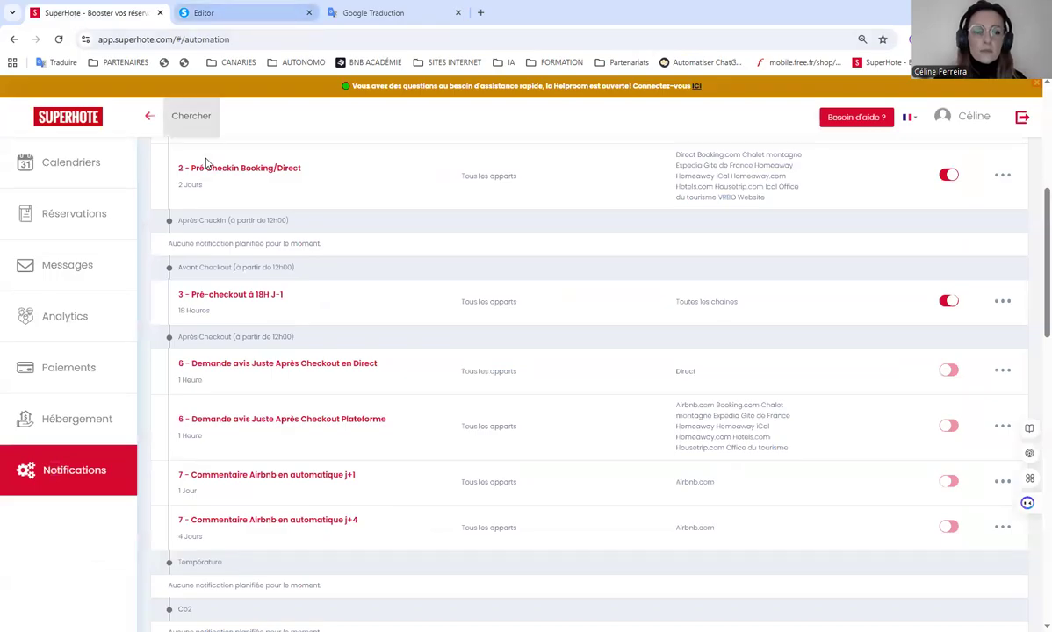
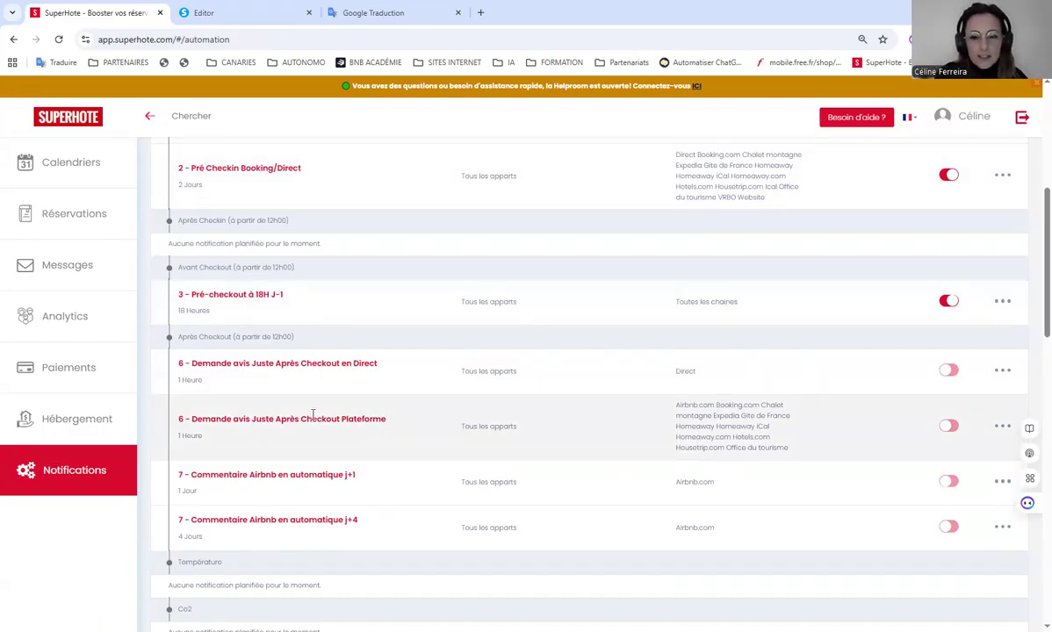
Step: Edit the Direct review notification, retitling it from '4 - Après Checkout en Direct' to '4 - Après Checkout à 18H'
{"action": "left_click", "coordinate": [1002, 373]}
{"action": "left_click", "coordinate": [953, 395]}
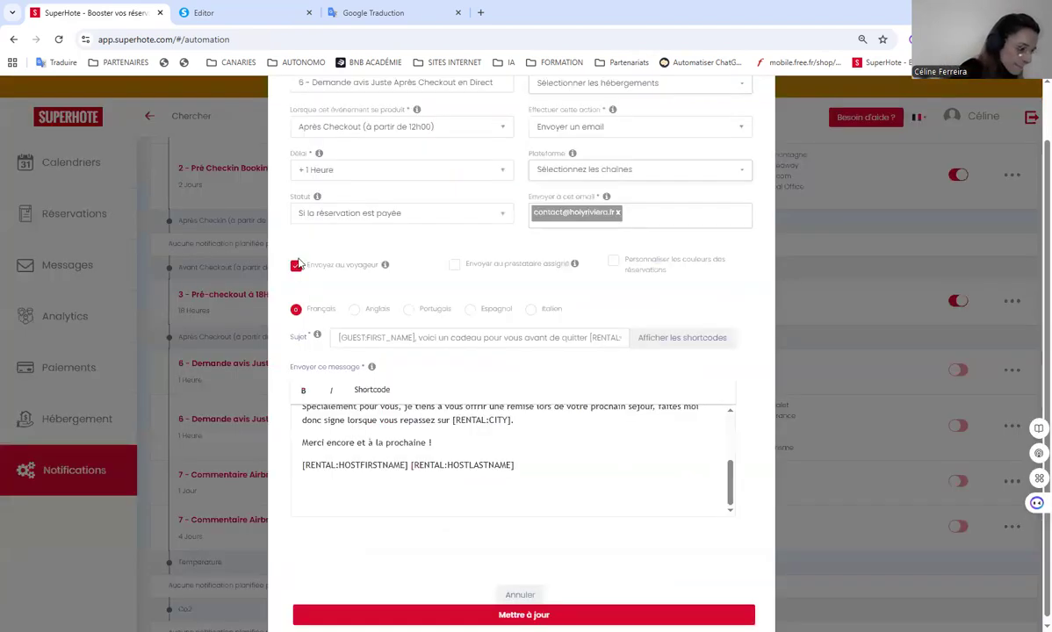
{"action": "left_click", "coordinate": [298, 144]}
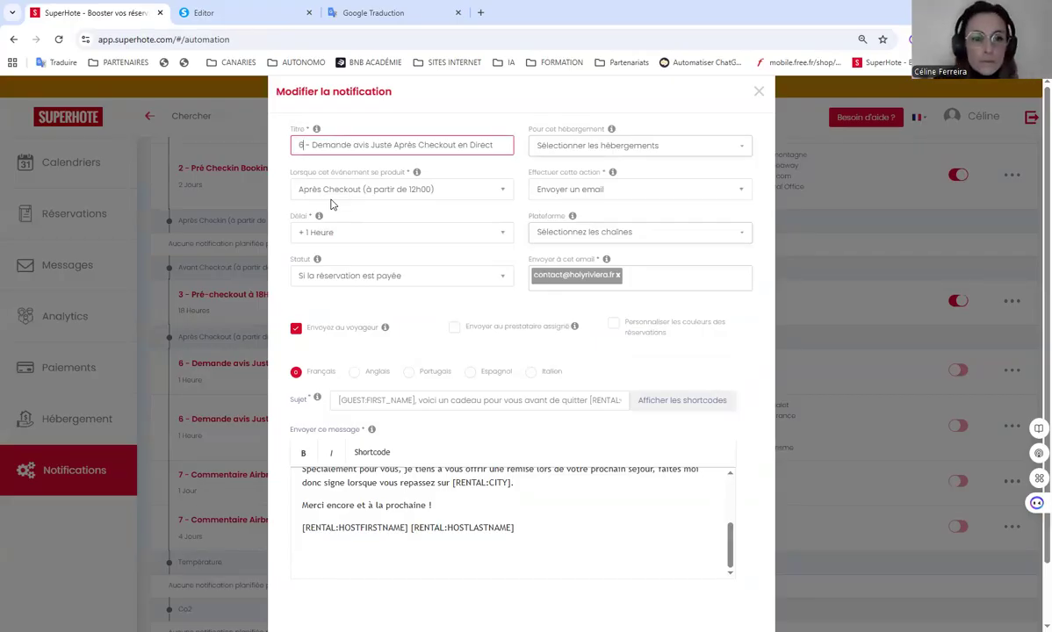
{"action": "key", "text": "BackSpace"}
{"action": "type", "text": "5"}
{"action": "key", "text": "BackSpace"}
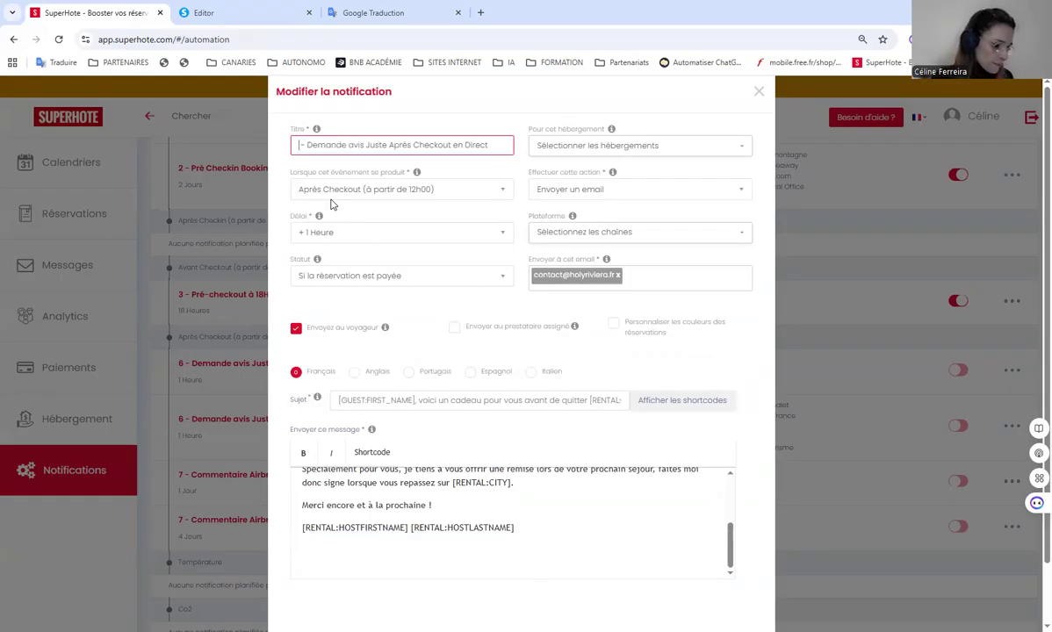
{"action": "type", "text": "4"}
{"action": "left_click_drag", "start_coordinate": [396, 143], "coordinate": [314, 149]}
{"action": "key", "text": "BackSpace"}
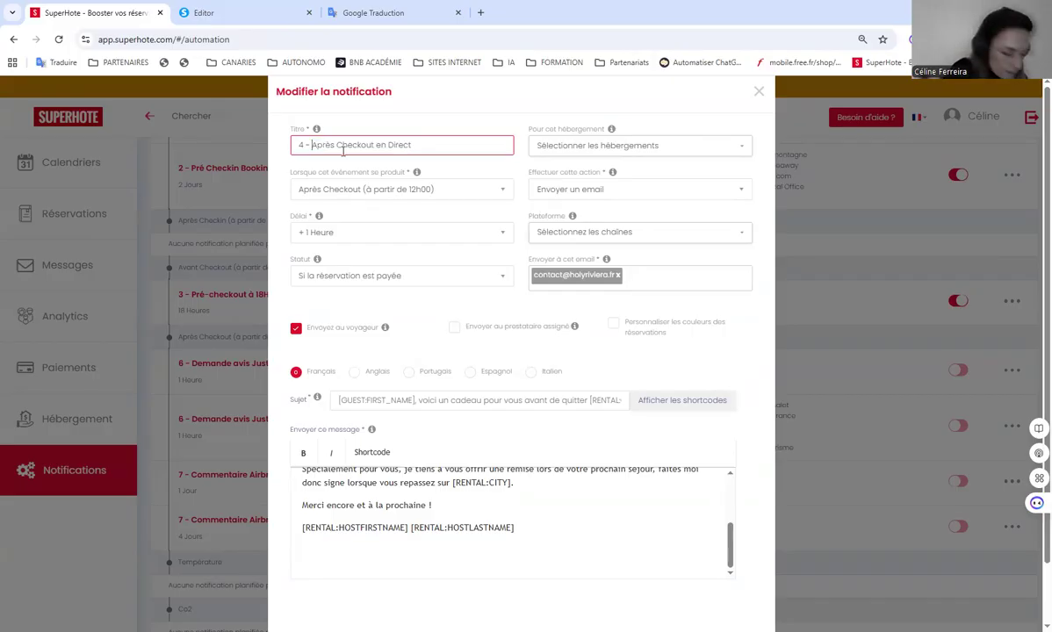
{"action": "left_click_drag", "start_coordinate": [445, 147], "coordinate": [381, 148]}
{"action": "key", "text": "BackSpace"}
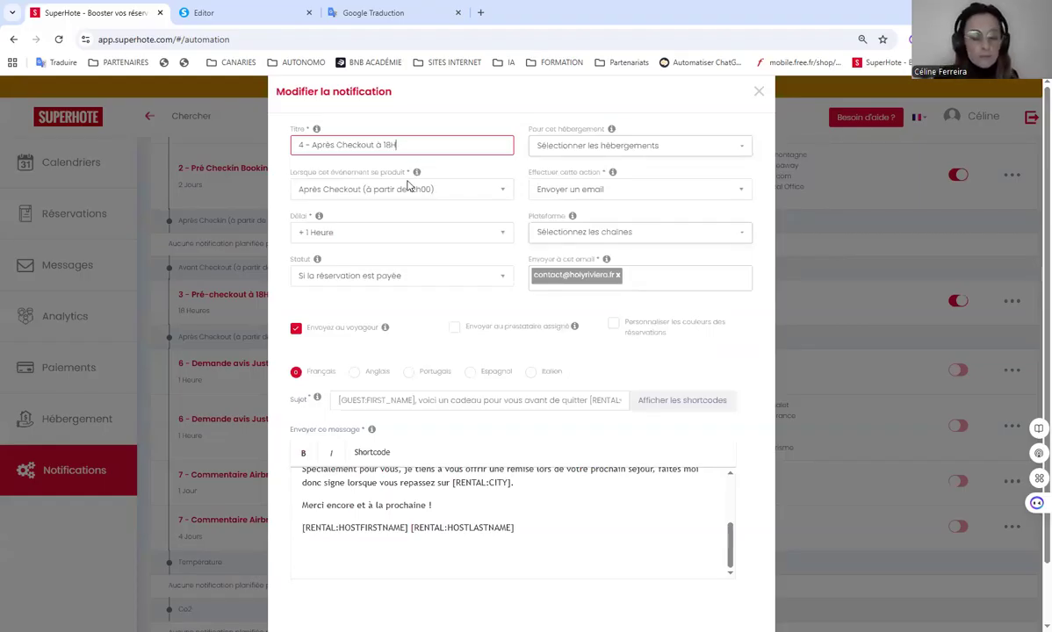
Step: Set the notification delay to + 6 Heures and apply it to all channels
{"action": "left_click", "coordinate": [403, 186]}
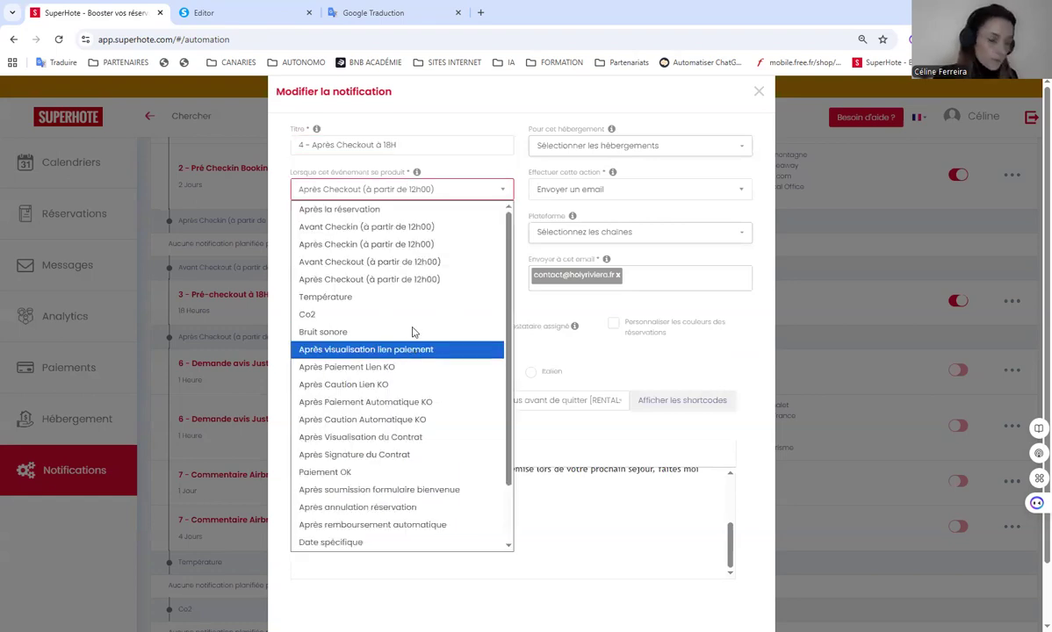
{"action": "left_click", "coordinate": [479, 98]}
{"action": "left_click", "coordinate": [348, 234]}
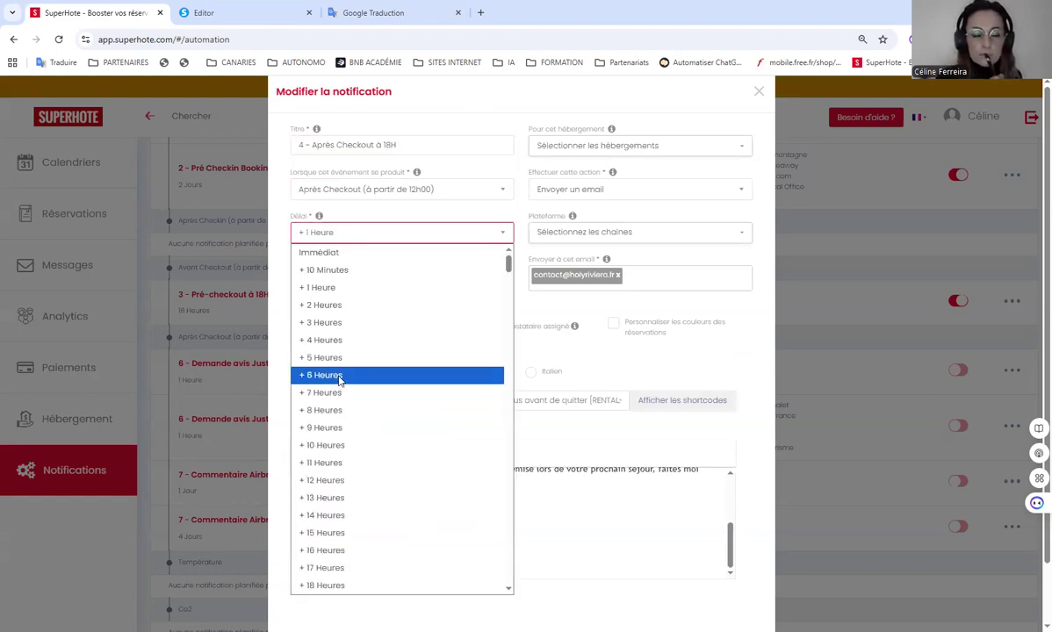
{"action": "left_click", "coordinate": [465, 119]}
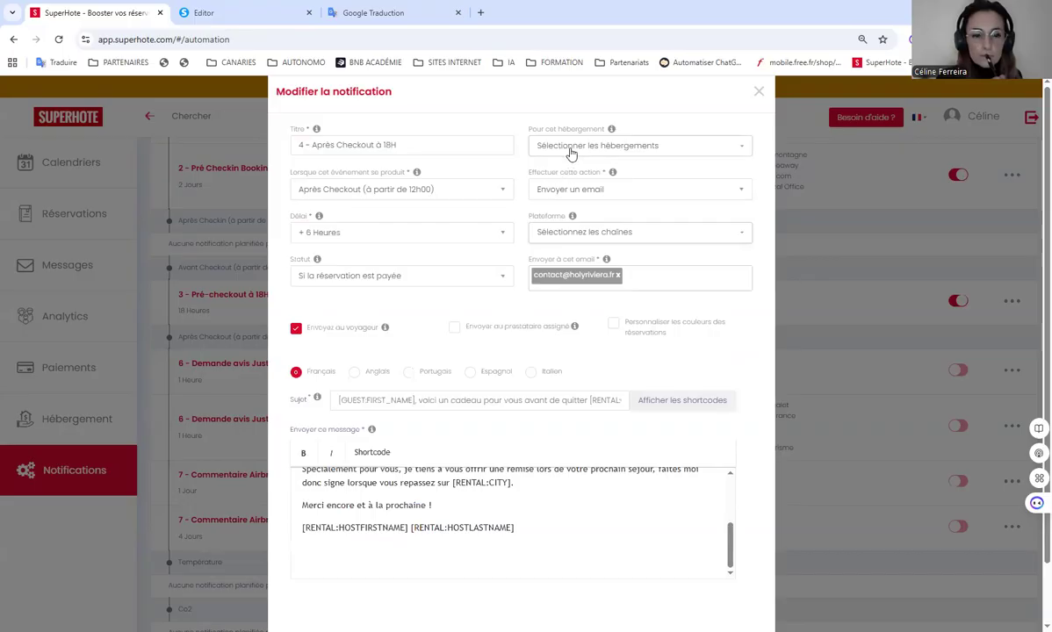
{"action": "left_click", "coordinate": [536, 233]}
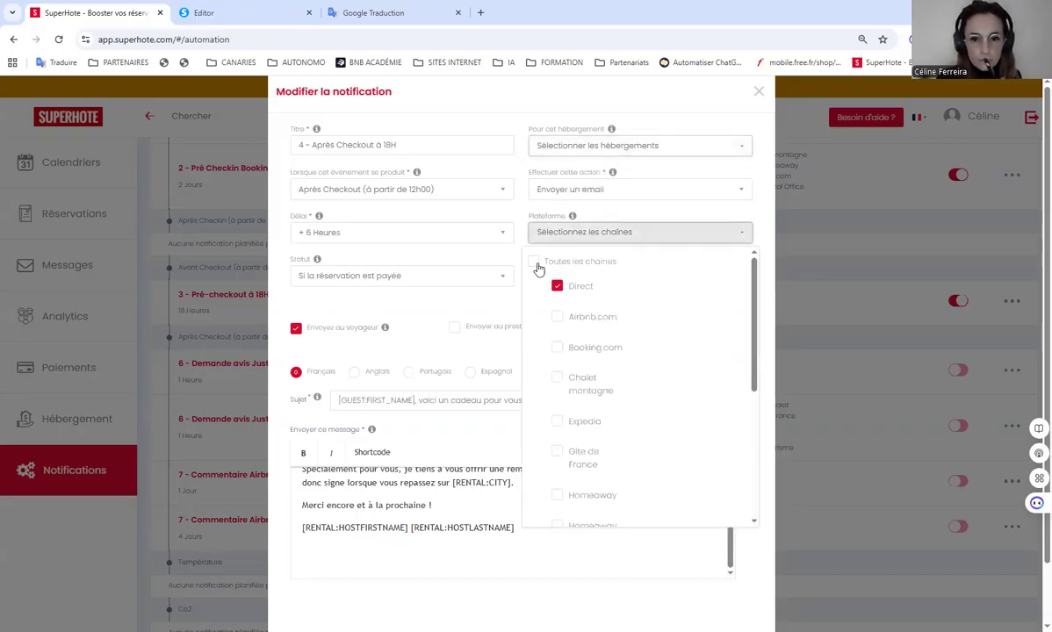
{"action": "left_click", "coordinate": [535, 264]}
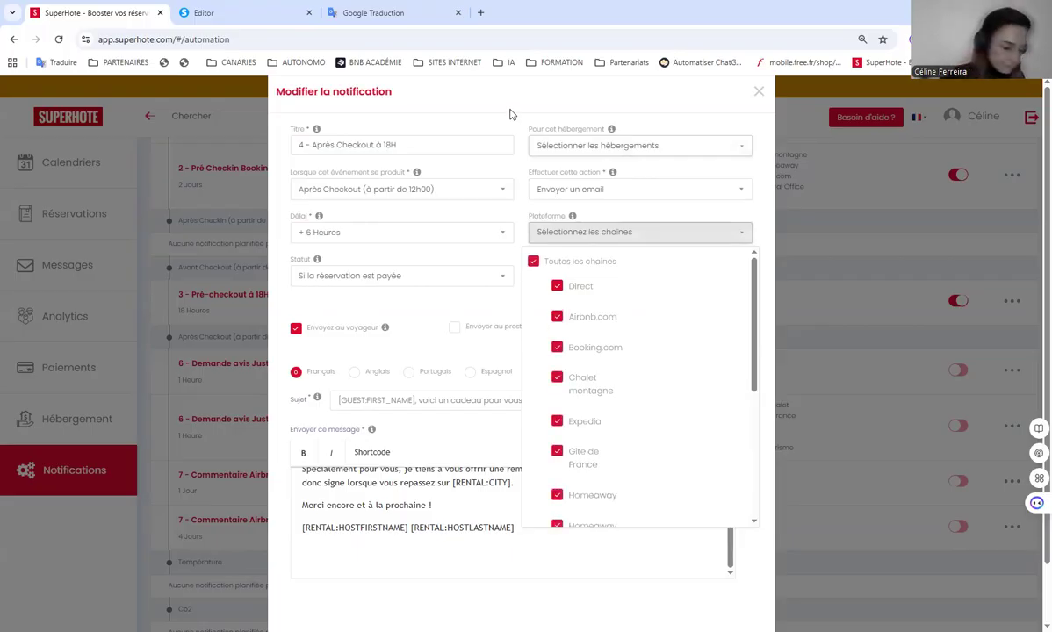
{"action": "left_click", "coordinate": [479, 107]}
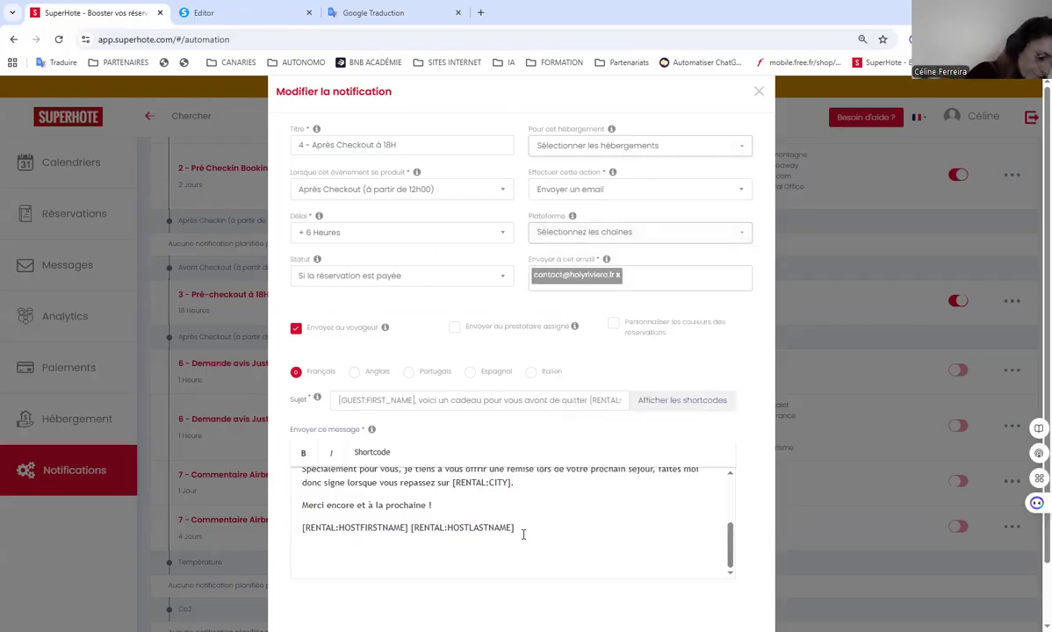
Step: Cut the old post-checkout thank-you text out of the message body
{"action": "scroll", "coordinate": [524, 534], "scroll_direction": "down", "scroll_amount": 1}
{"action": "left_click_drag", "start_coordinate": [533, 481], "coordinate": [127, 342]}
{"action": "left_click", "coordinate": [121, 331]}
{"action": "key", "text": "ctrl+v"}
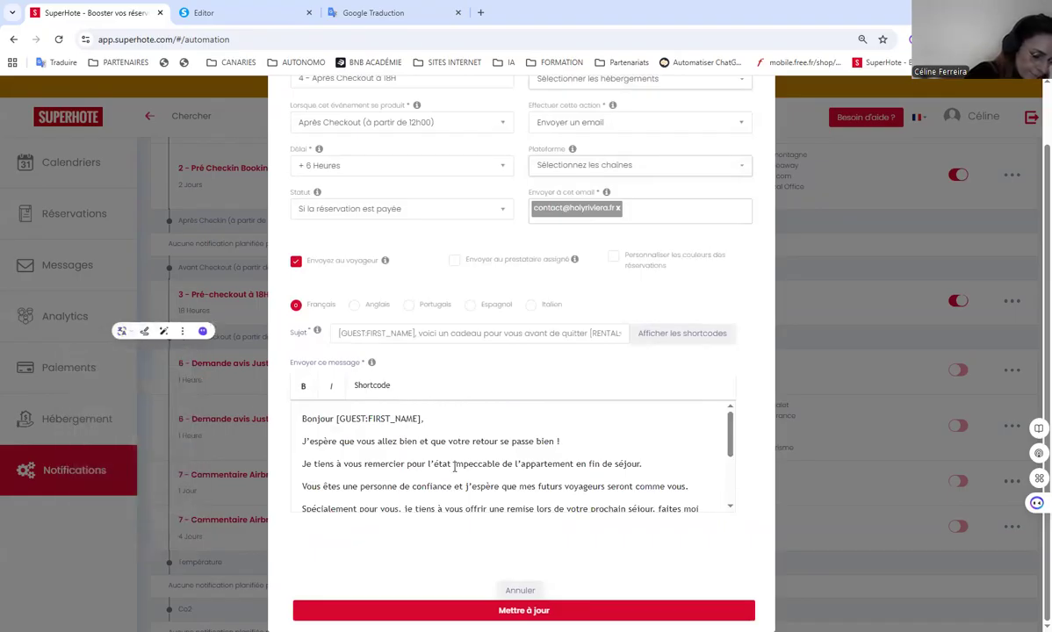
{"action": "scroll", "coordinate": [479, 454], "scroll_direction": "down", "scroll_amount": 2}
{"action": "scroll", "coordinate": [479, 456], "scroll_direction": "up", "scroll_amount": 3}
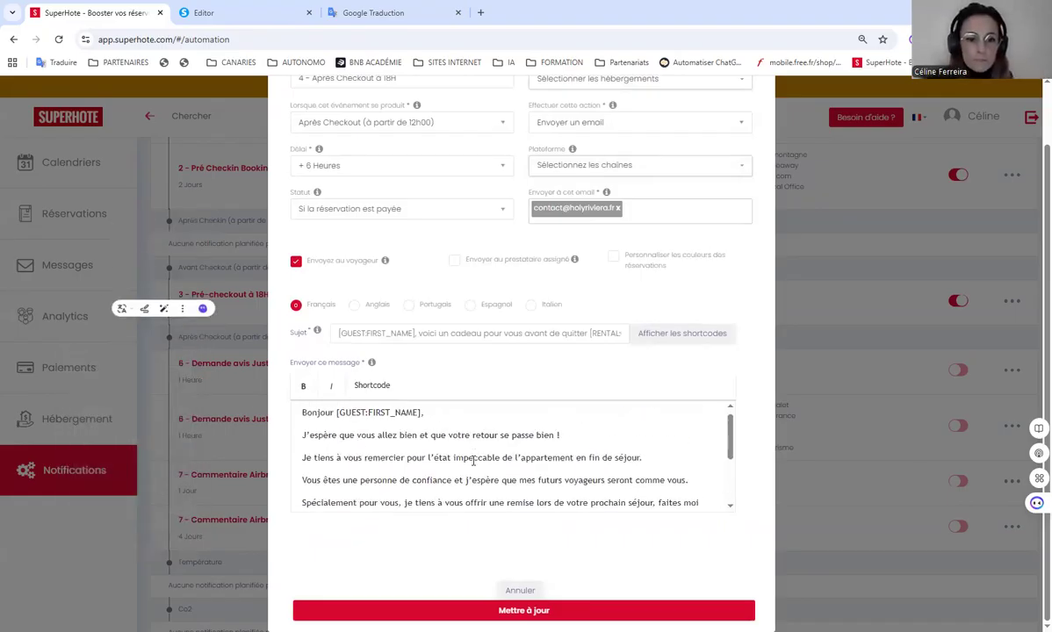
{"action": "scroll", "coordinate": [474, 460], "scroll_direction": "up", "scroll_amount": 2}
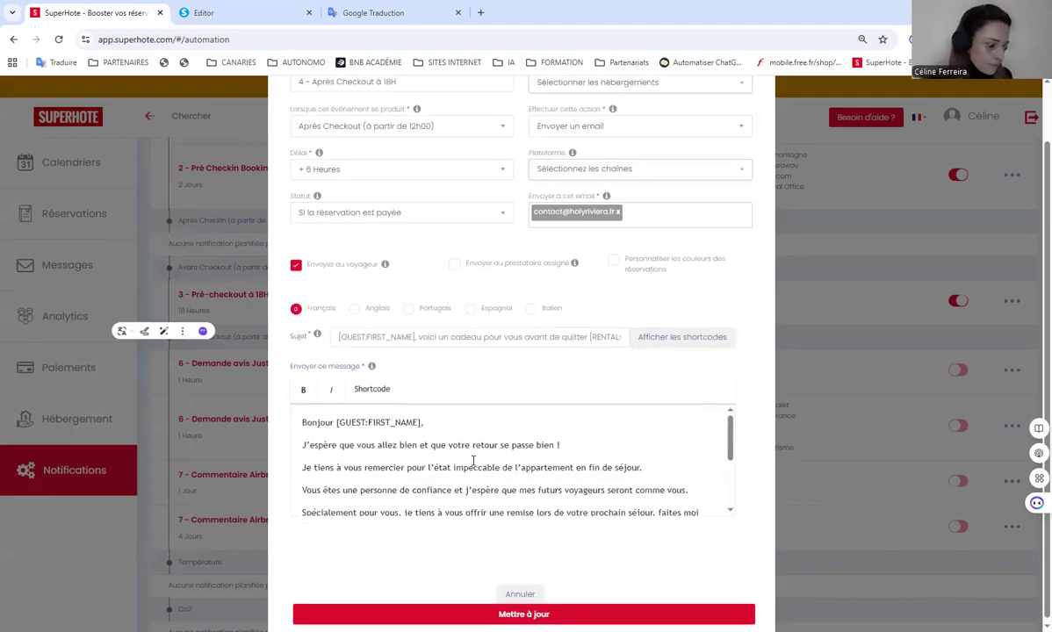
{"action": "scroll", "coordinate": [429, 484], "scroll_direction": "down", "scroll_amount": 3}
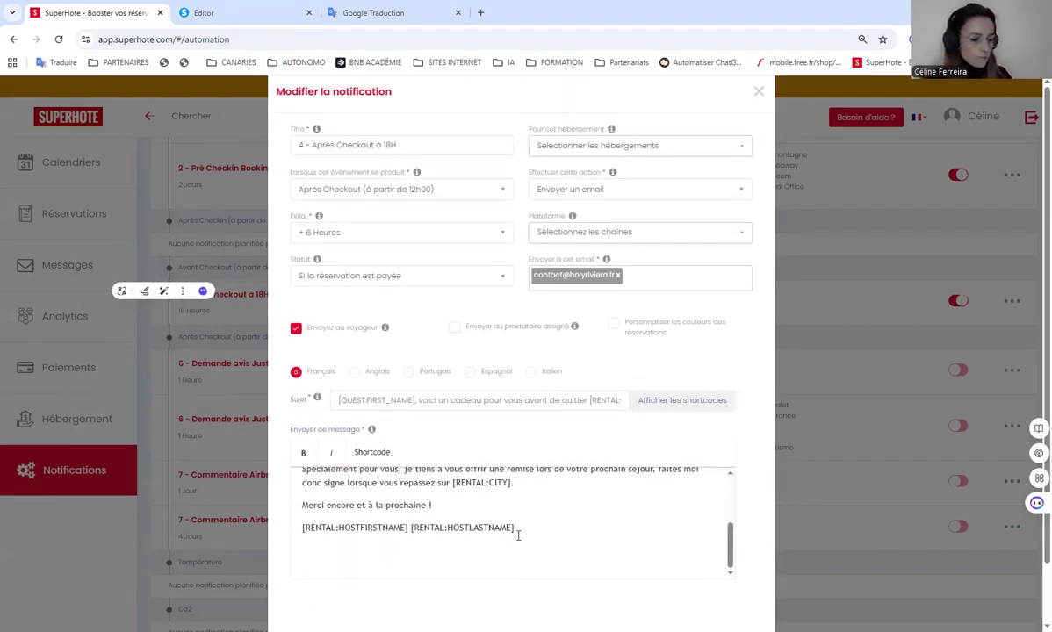
{"action": "scroll", "coordinate": [515, 531], "scroll_direction": "up", "scroll_amount": 2}
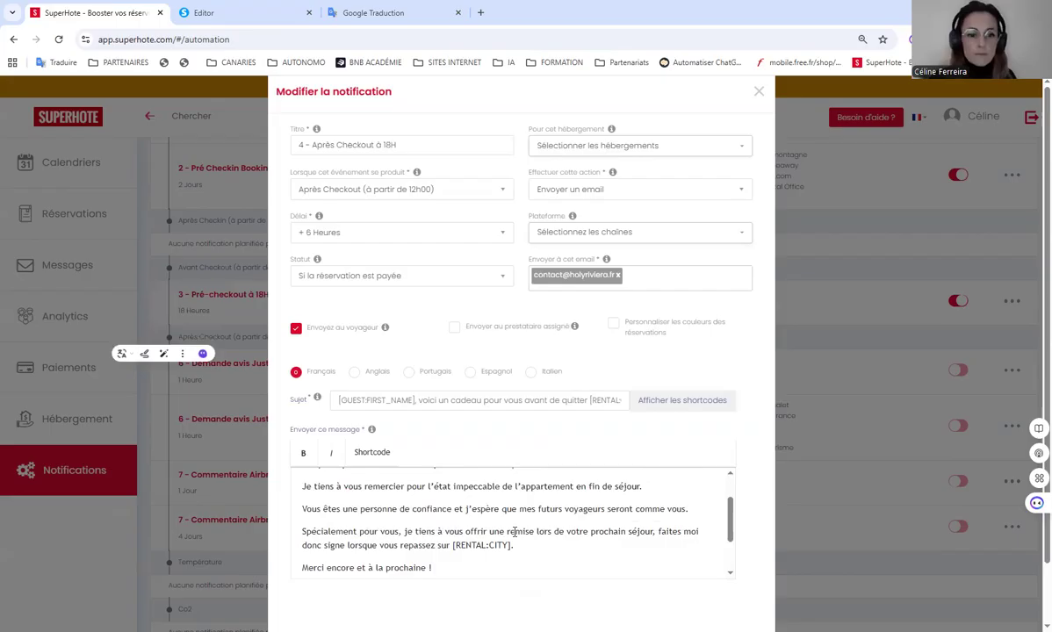
{"action": "scroll", "coordinate": [516, 531], "scroll_direction": "down", "scroll_amount": 2}
{"action": "left_click_drag", "start_coordinate": [516, 530], "coordinate": [285, 464]}
{"action": "key", "text": "ctrl+x"}
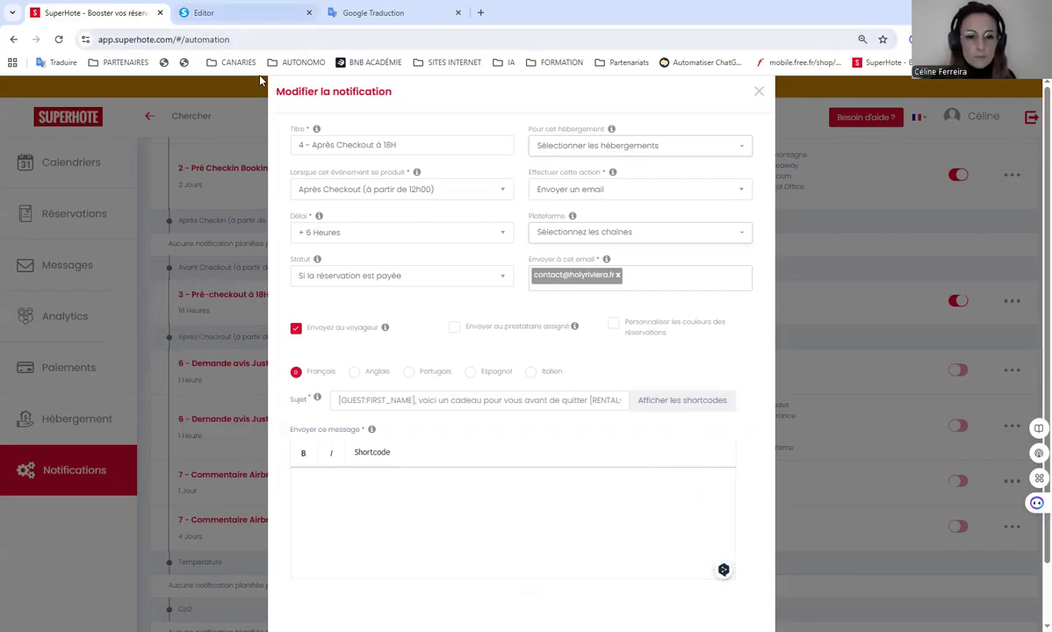
Step: Copy the Systeme.io post-stay message from 'Bonjour' to 'Votre Hôte' and go back to SuperHote's message box
{"action": "left_click", "coordinate": [204, 13]}
{"action": "left_click", "coordinate": [377, 490]}
{"action": "key", "text": "ctrl+a"}
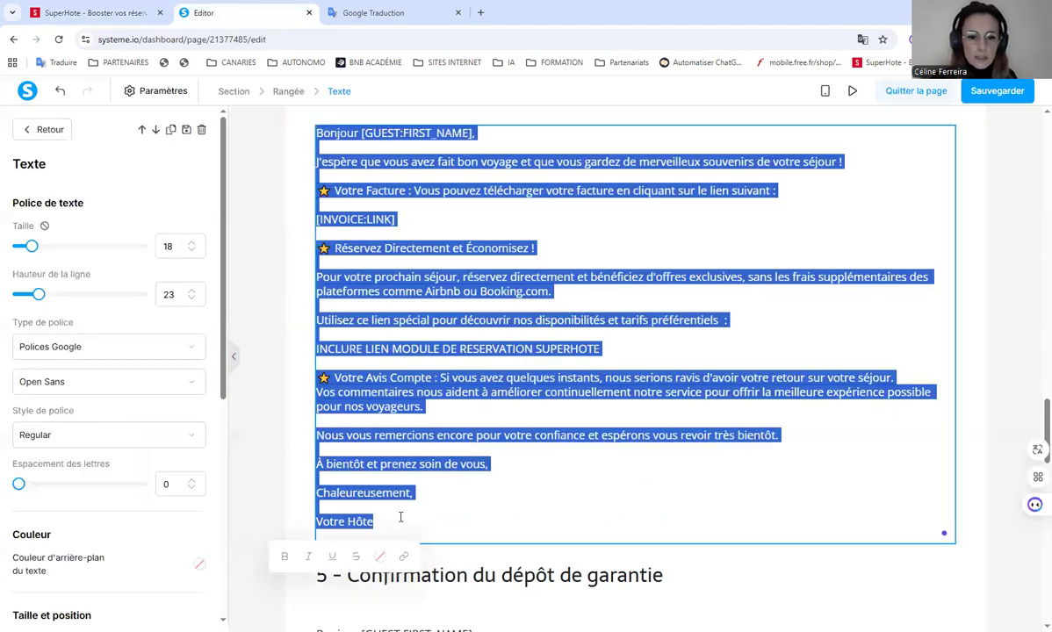
{"action": "left_click", "coordinate": [277, 319]}
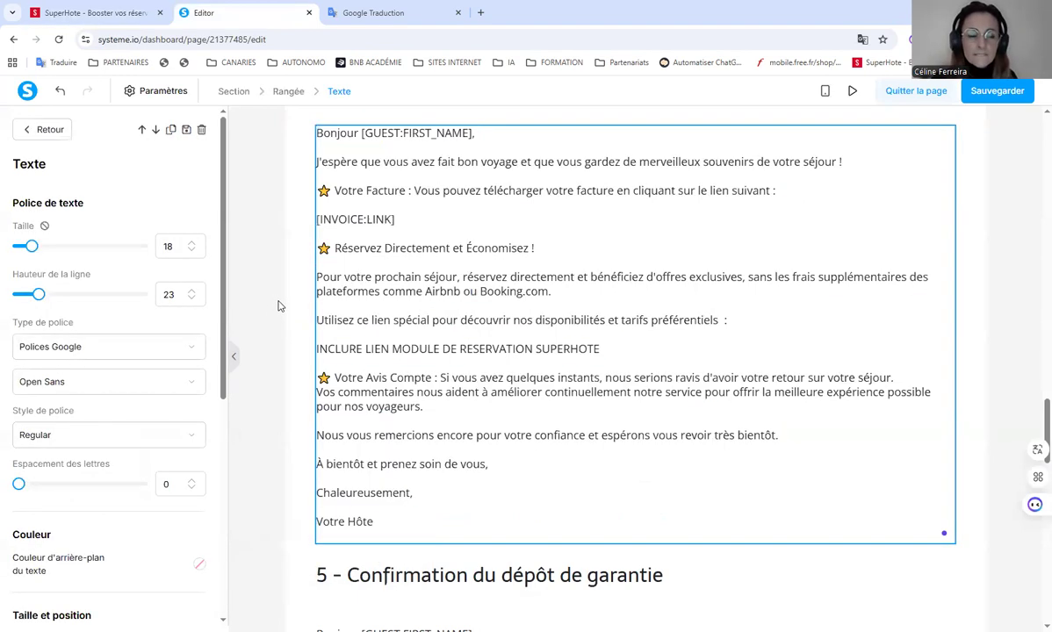
{"action": "scroll", "coordinate": [344, 254], "scroll_direction": "up", "scroll_amount": 3}
{"action": "scroll", "coordinate": [343, 254], "scroll_direction": "down", "scroll_amount": 3}
{"action": "left_click", "coordinate": [340, 320]}
{"action": "key", "text": "ctrl+a"}
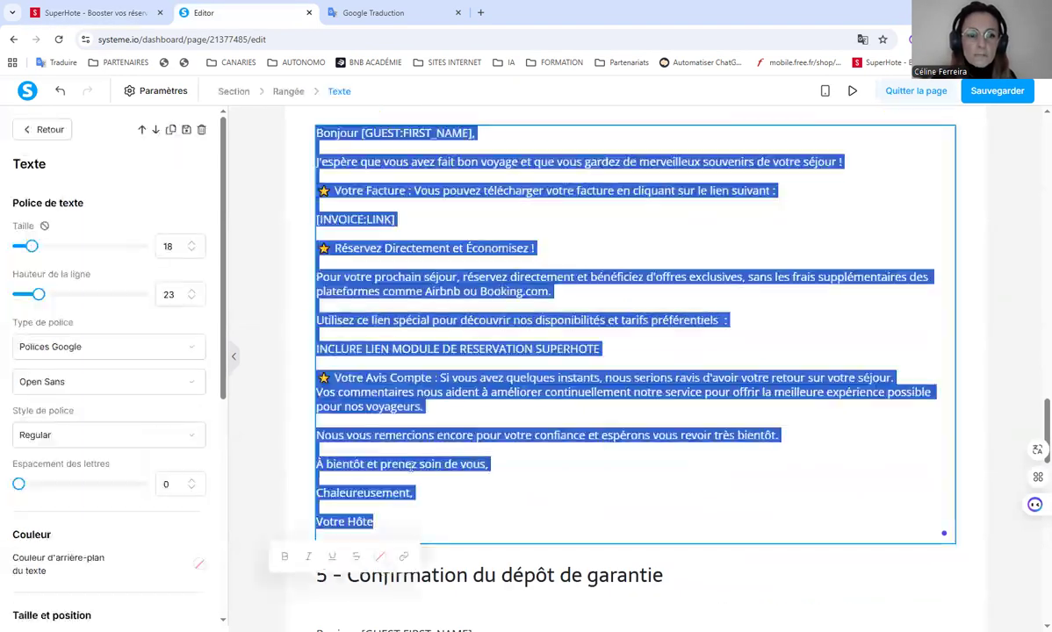
{"action": "left_click_drag", "start_coordinate": [415, 522], "coordinate": [318, 133]}
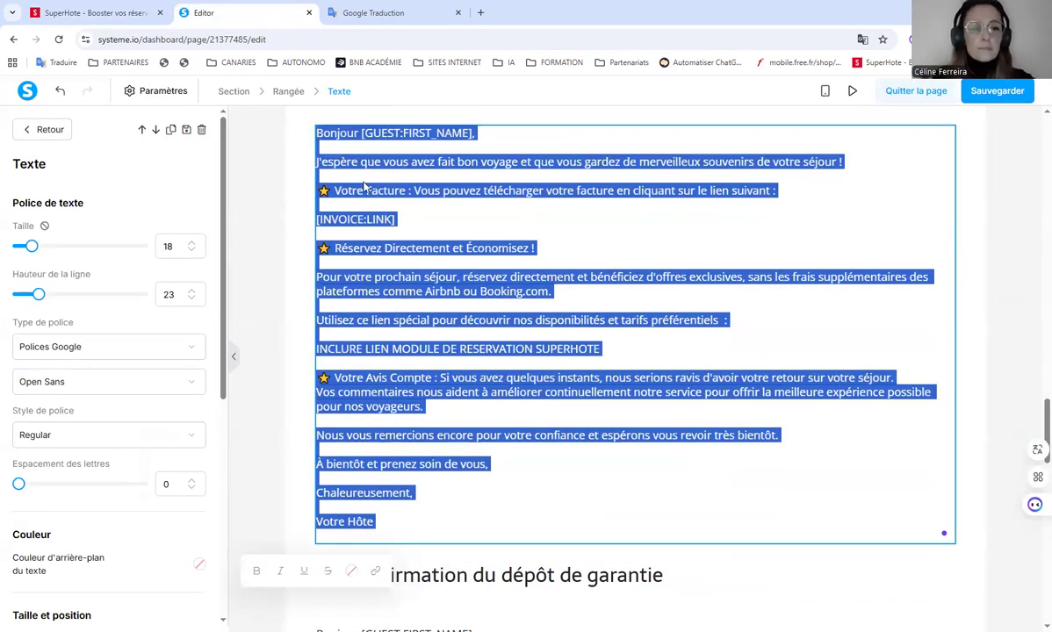
{"action": "right_click", "coordinate": [316, 193]}
{"action": "left_click", "coordinate": [360, 233]}
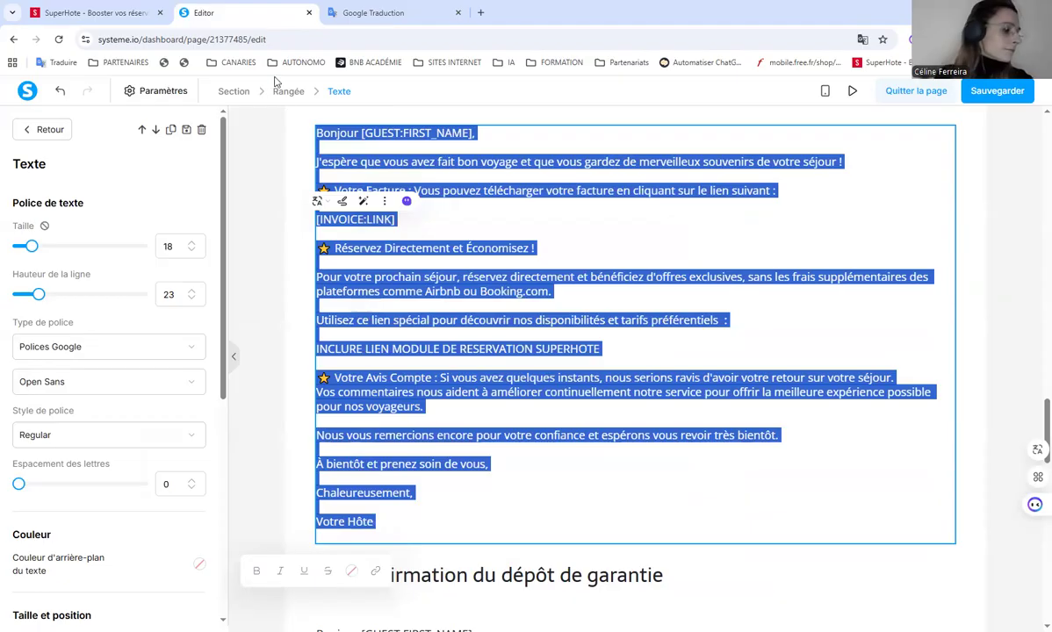
{"action": "left_click", "coordinate": [92, 12]}
{"action": "right_click", "coordinate": [370, 515]}
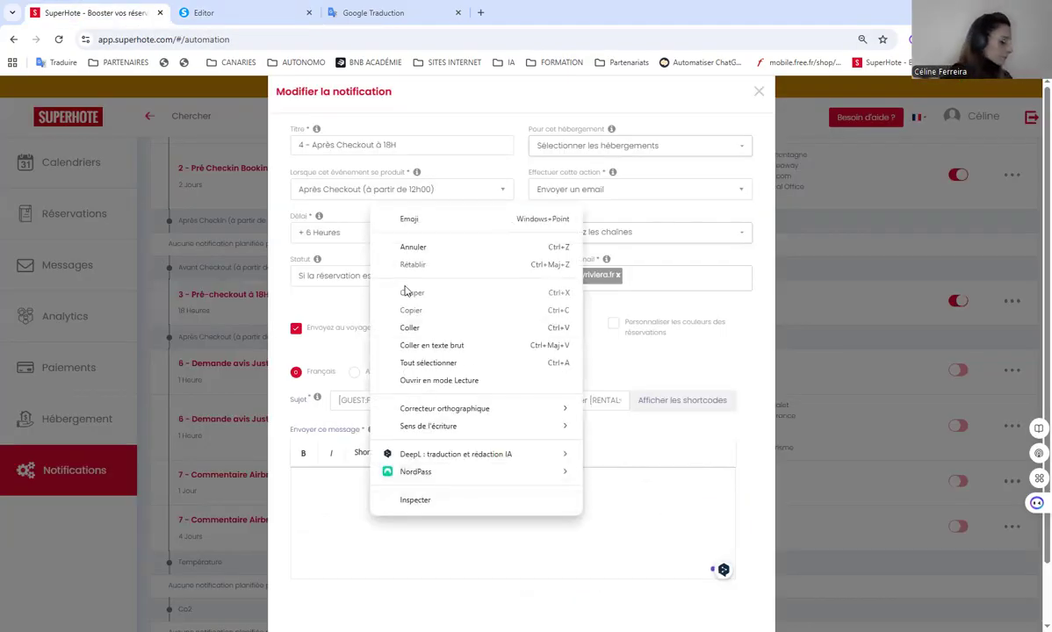
Step: Paste the copied message, remove the blank line above Bonjour, and delete the three direct-booking paragraphs
{"action": "left_click", "coordinate": [426, 328]}
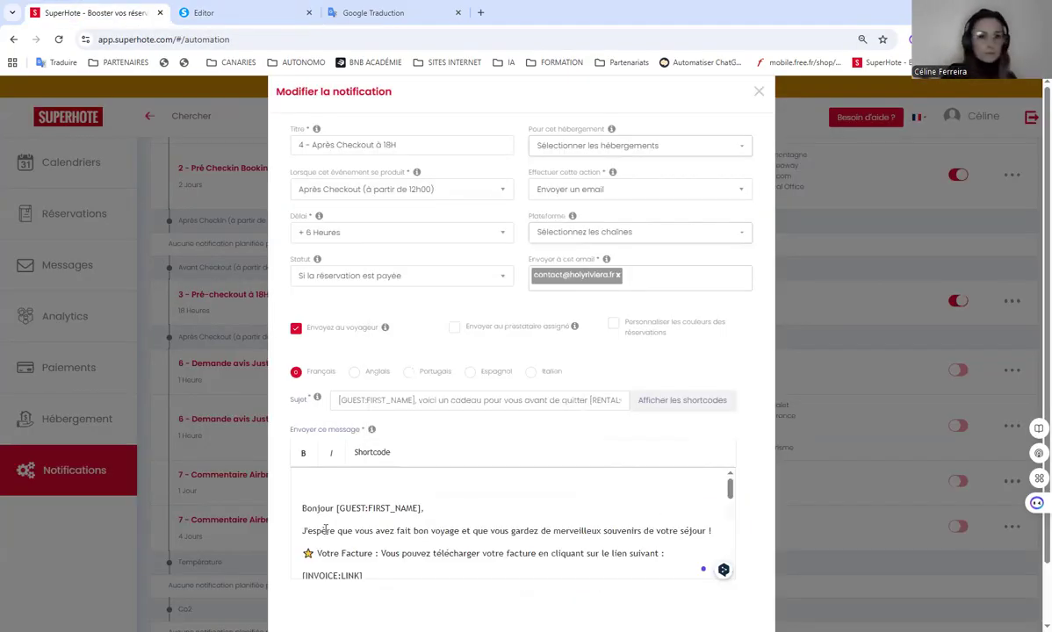
{"action": "left_click", "coordinate": [303, 507]}
{"action": "key", "text": "BackSpace"}
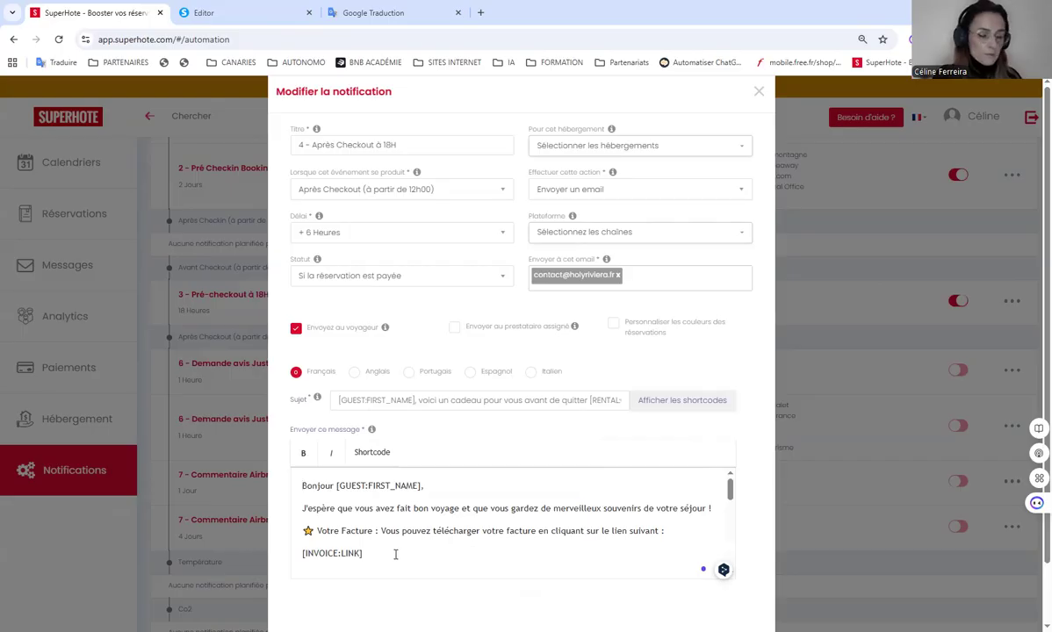
{"action": "scroll", "coordinate": [512, 539], "scroll_direction": "down", "scroll_amount": 1}
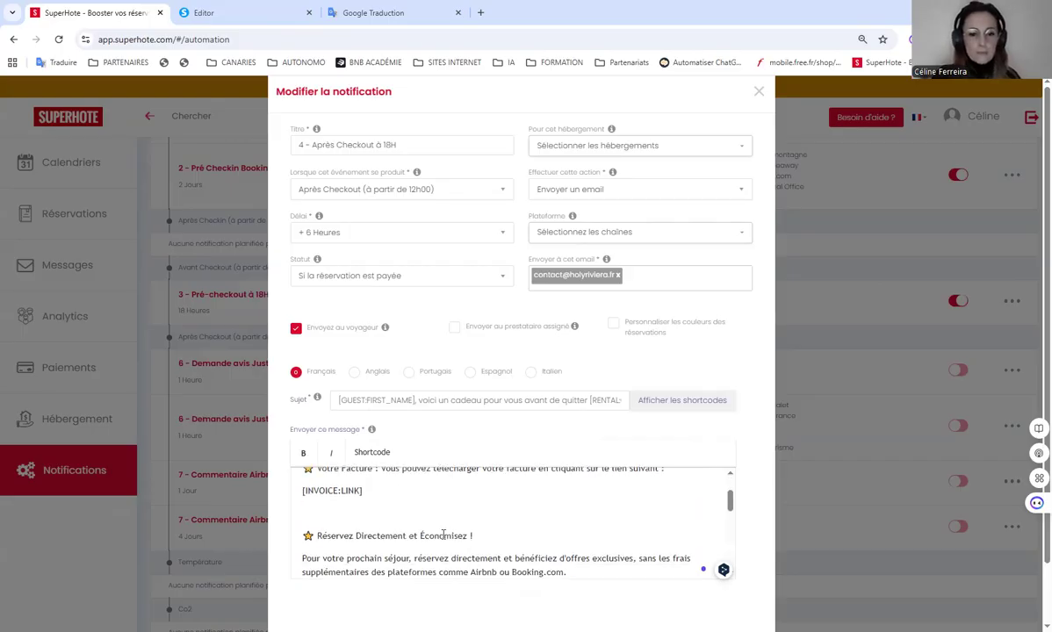
{"action": "scroll", "coordinate": [387, 556], "scroll_direction": "down", "scroll_amount": 1}
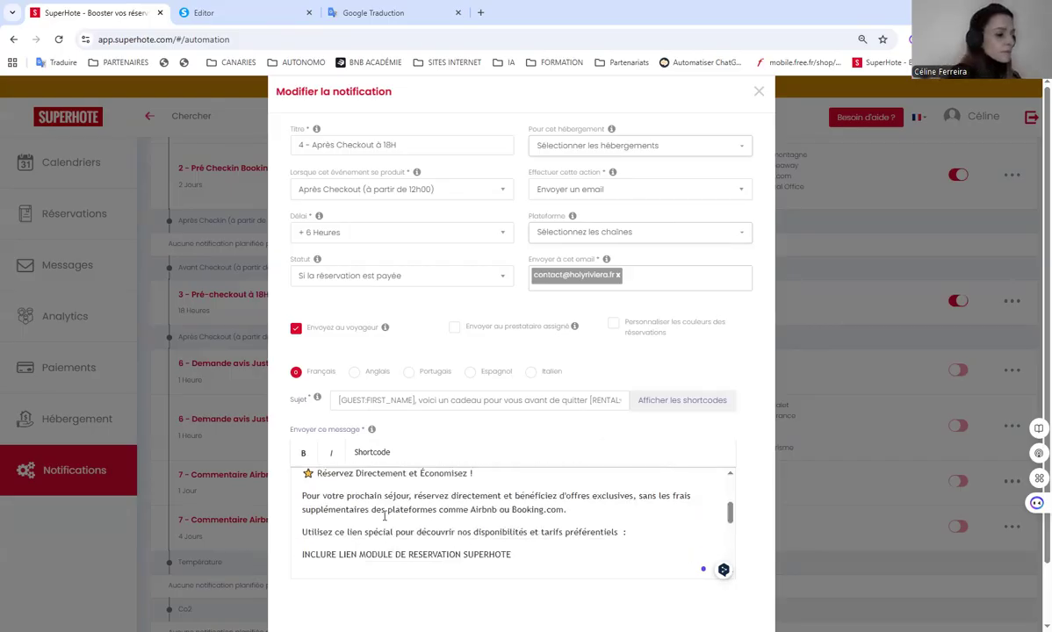
{"action": "left_click_drag", "start_coordinate": [573, 512], "coordinate": [440, 510]}
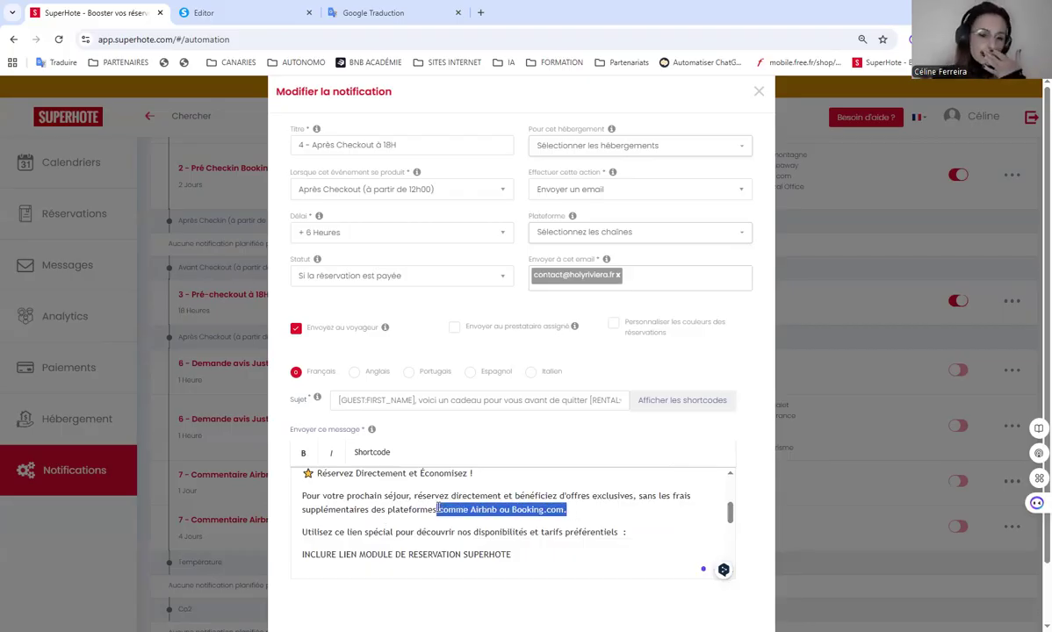
{"action": "left_click_drag", "start_coordinate": [524, 558], "coordinate": [297, 490]}
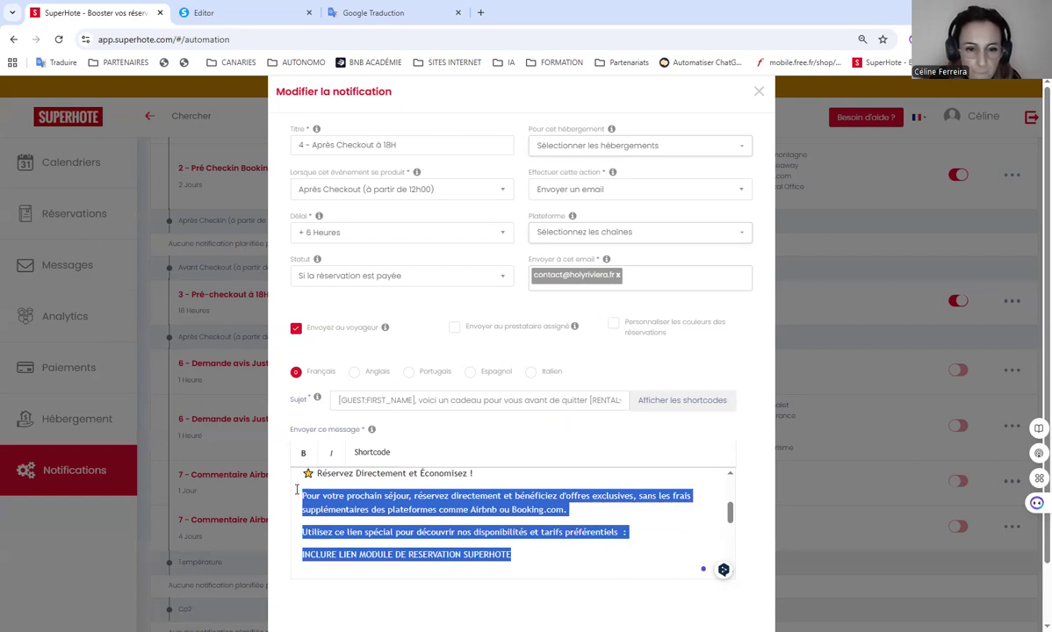
{"action": "key", "text": "BackSpace"}
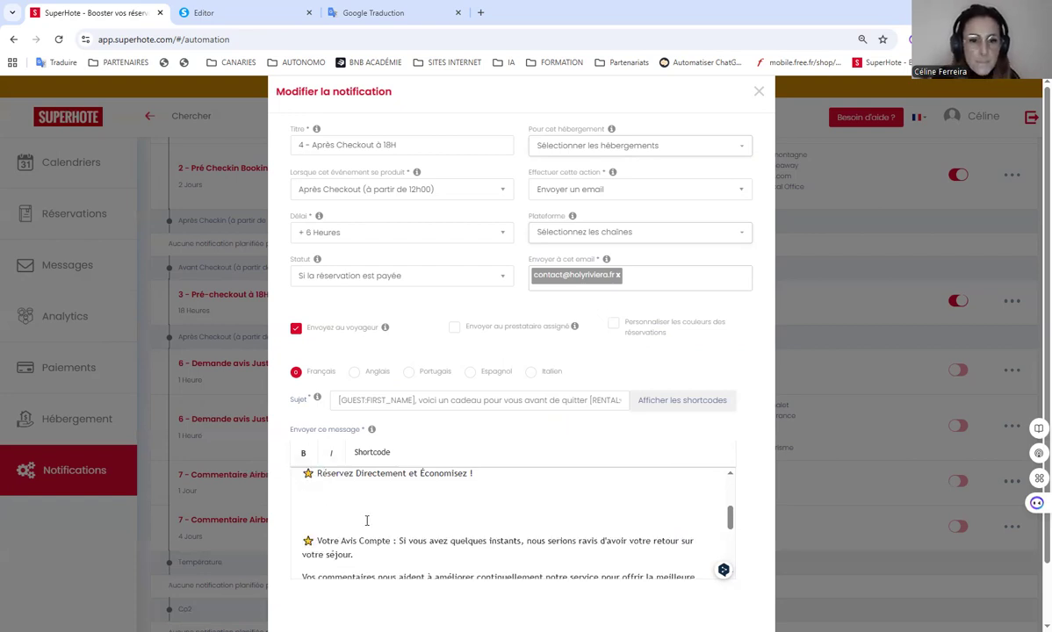
Step: Delete the 'Réservez Directement' line and the leftover blank line below [INVOICE:LINK]
{"action": "left_click_drag", "start_coordinate": [476, 475], "coordinate": [385, 468]}
{"action": "left_click", "coordinate": [386, 544]}
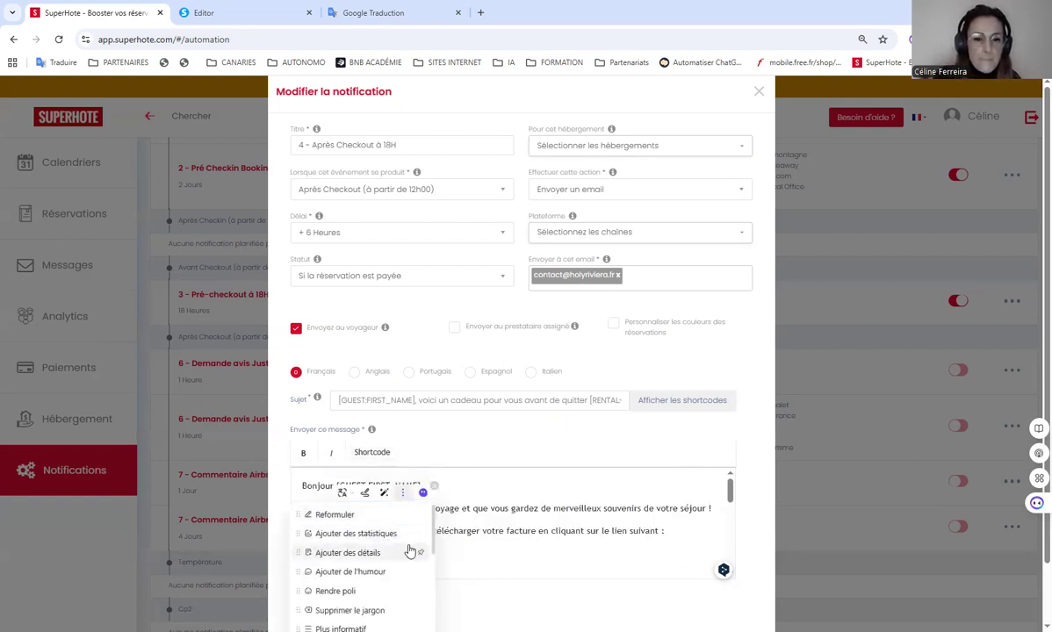
{"action": "scroll", "coordinate": [462, 536], "scroll_direction": "down", "scroll_amount": 2}
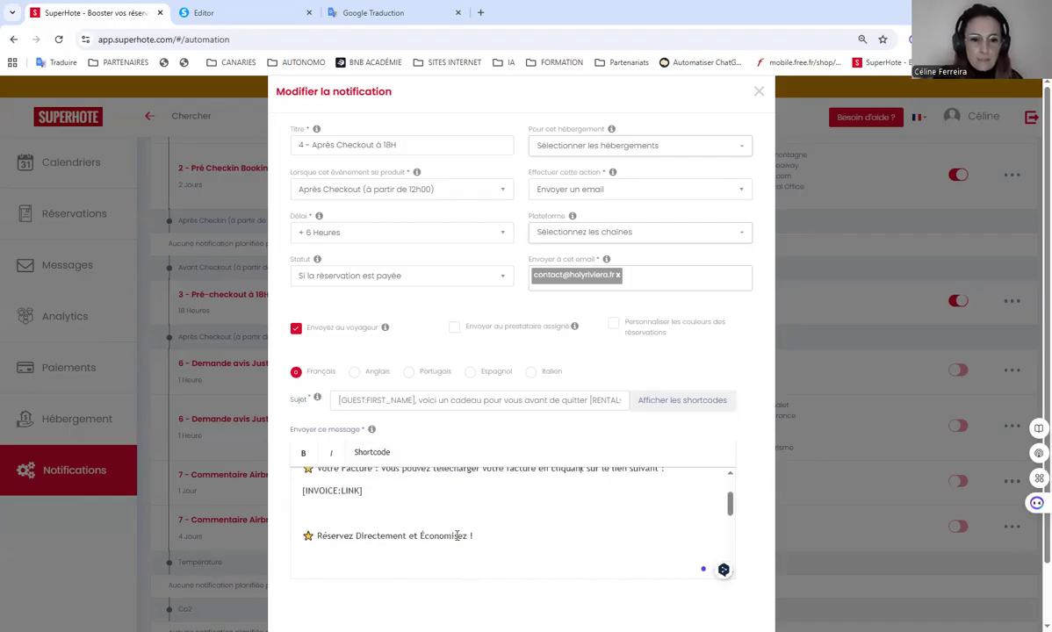
{"action": "scroll", "coordinate": [457, 536], "scroll_direction": "up", "scroll_amount": 2}
{"action": "scroll", "coordinate": [454, 536], "scroll_direction": "down", "scroll_amount": 3}
{"action": "scroll", "coordinate": [453, 536], "scroll_direction": "up", "scroll_amount": 3}
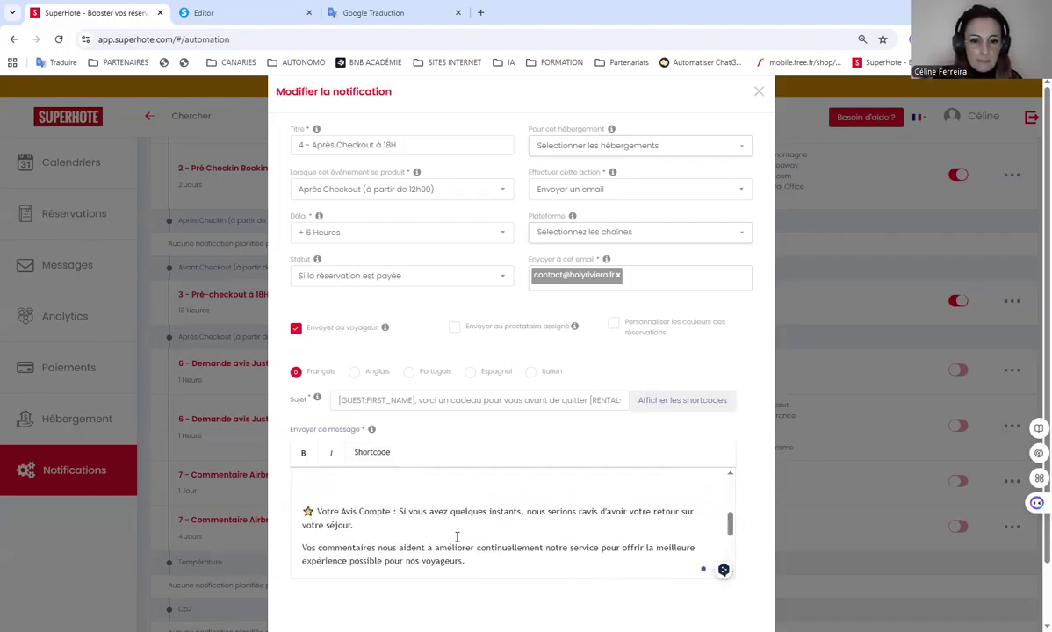
{"action": "scroll", "coordinate": [516, 516], "scroll_direction": "down", "scroll_amount": 1}
{"action": "left_click_drag", "start_coordinate": [513, 480], "coordinate": [326, 557]}
{"action": "key", "text": "BackSpace"}
{"action": "key", "text": "BackSpace"}
{"action": "scroll", "coordinate": [360, 547], "scroll_direction": "down", "scroll_amount": 2}
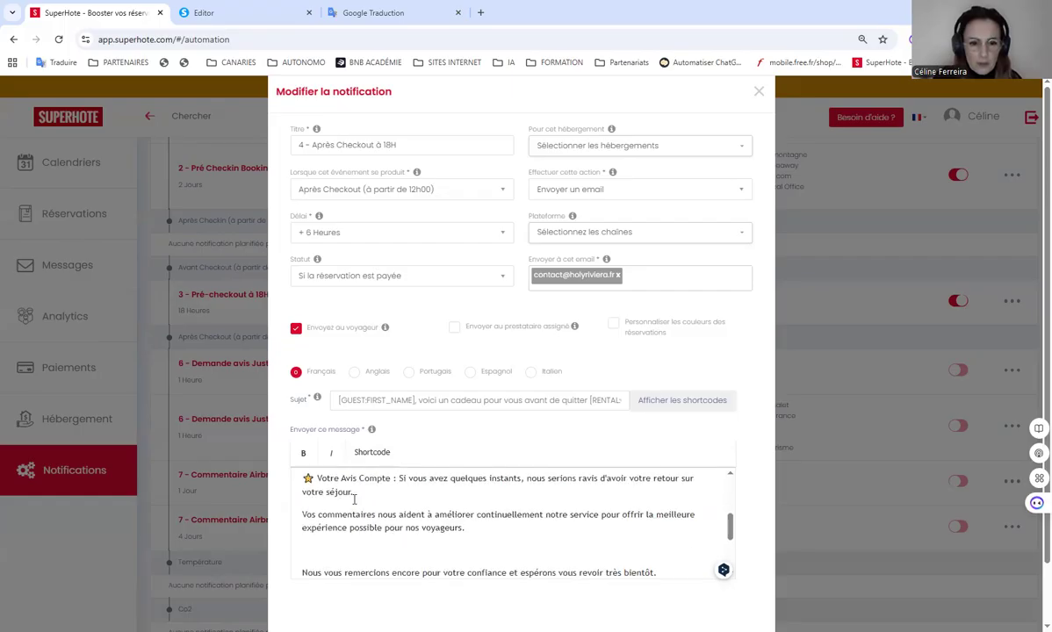
{"action": "scroll", "coordinate": [358, 508], "scroll_direction": "up", "scroll_amount": 1}
{"action": "left_click", "coordinate": [368, 519]}
{"action": "key", "text": "BackSpace"}
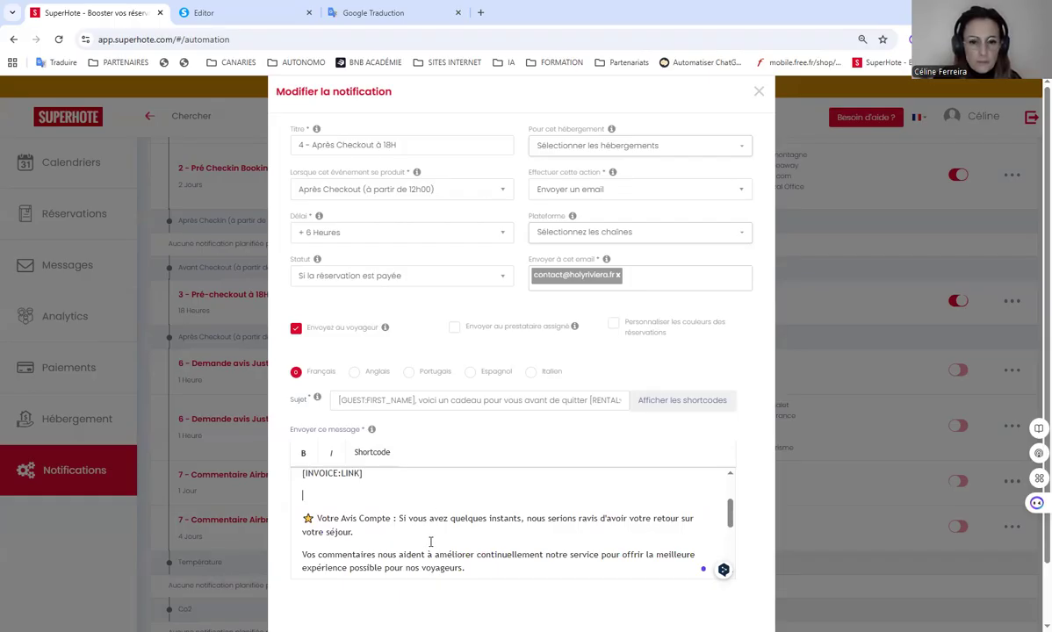
Step: Fix the ending of 'encore' and delete the 'Votre Hôte' signature line
{"action": "scroll", "coordinate": [431, 542], "scroll_direction": "down", "scroll_amount": 1}
{"action": "key", "text": "BackSpace"}
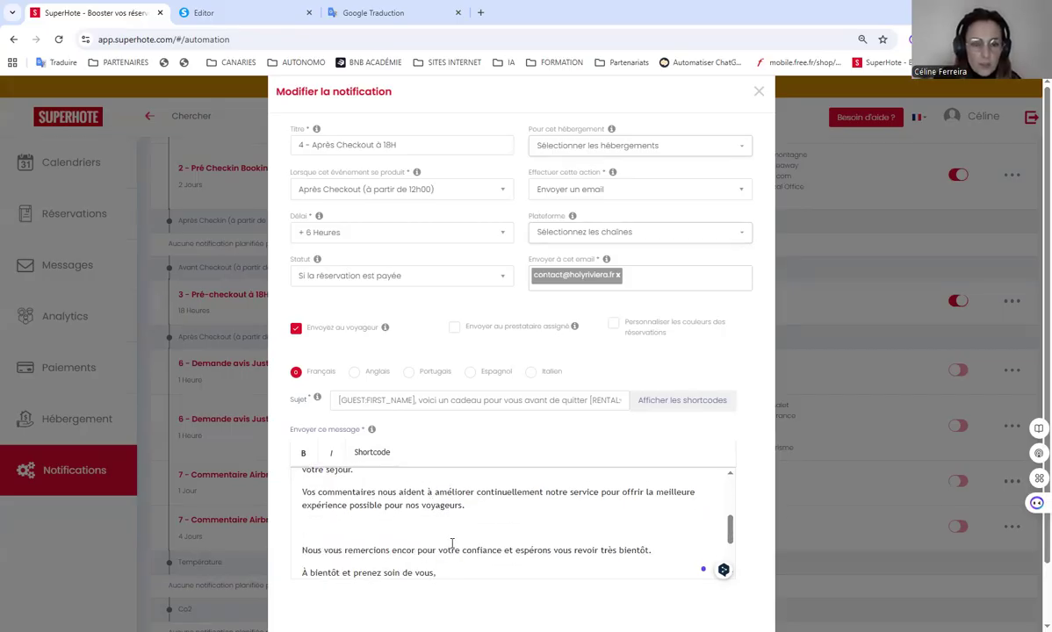
{"action": "type", "text": "e"}
{"action": "scroll", "coordinate": [477, 555], "scroll_direction": "down", "scroll_amount": 1}
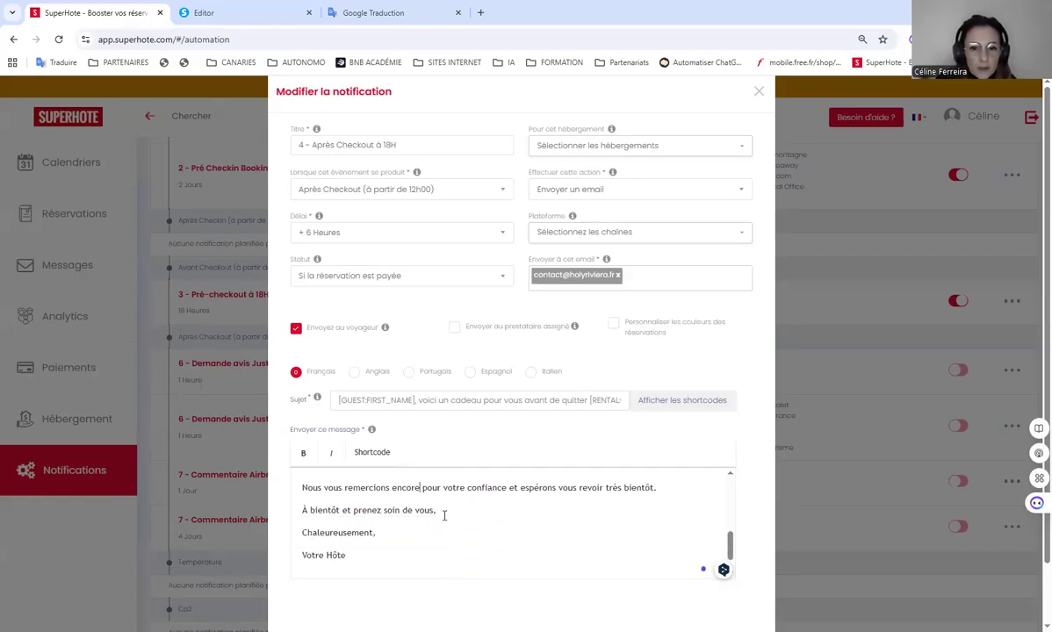
{"action": "left_click_drag", "start_coordinate": [375, 557], "coordinate": [301, 556]}
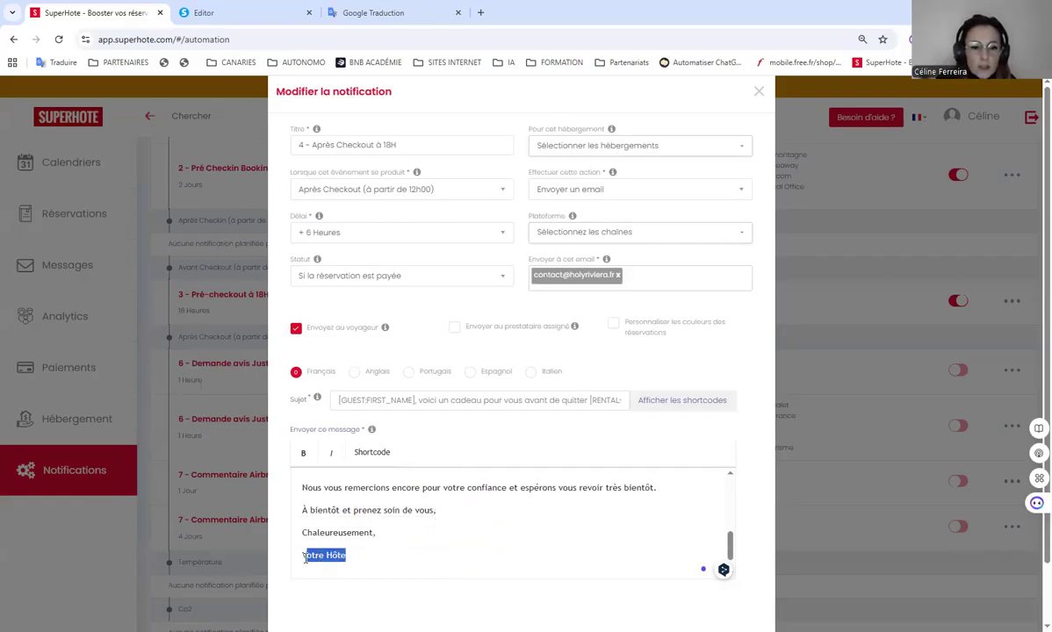
{"action": "key", "text": "BackSpace"}
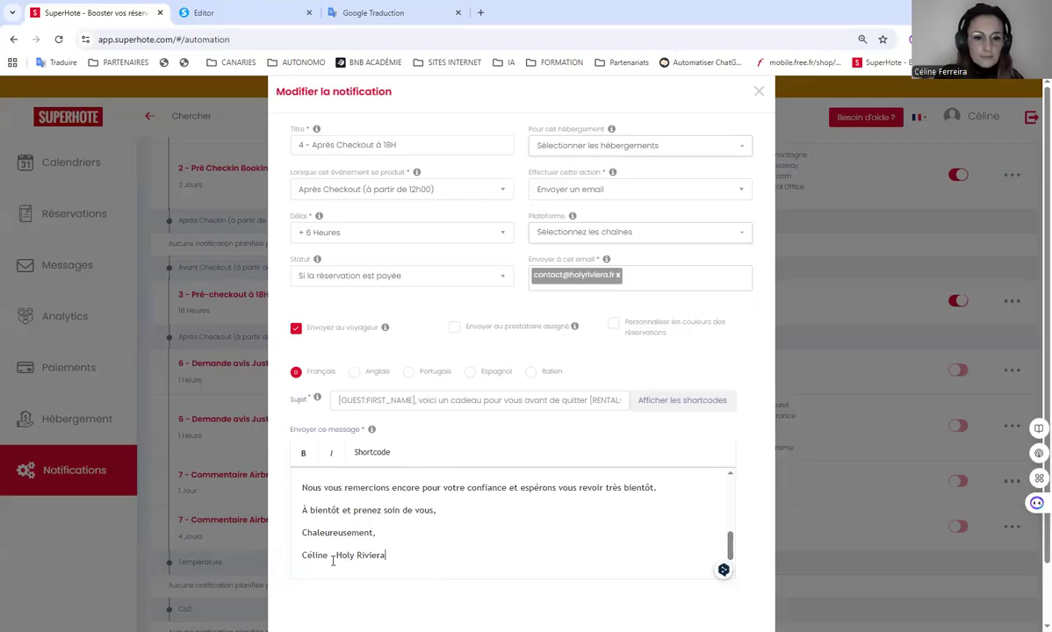
Step: Save the notification and switch on '4 - Après Checkout à 18H'
{"action": "scroll", "coordinate": [562, 531], "scroll_direction": "up", "scroll_amount": 10}
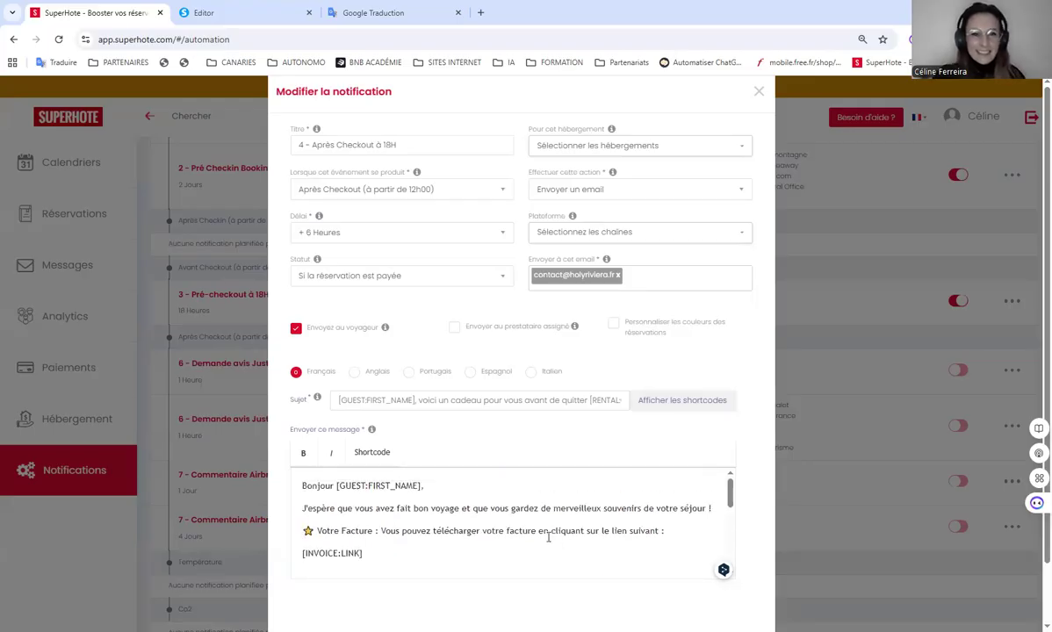
{"action": "scroll", "coordinate": [454, 542], "scroll_direction": "down", "scroll_amount": 5}
{"action": "scroll", "coordinate": [454, 542], "scroll_direction": "up", "scroll_amount": 3}
{"action": "scroll", "coordinate": [452, 544], "scroll_direction": "down", "scroll_amount": 6}
{"action": "scroll", "coordinate": [451, 544], "scroll_direction": "down", "scroll_amount": 2}
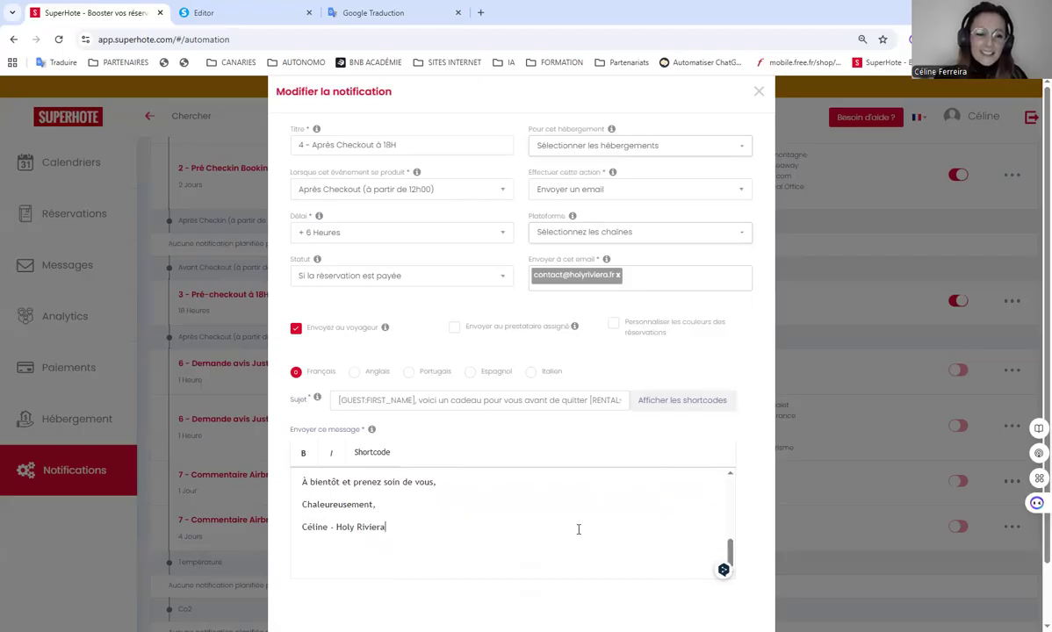
{"action": "scroll", "coordinate": [577, 479], "scroll_direction": "down", "scroll_amount": 2}
{"action": "left_click", "coordinate": [520, 607]}
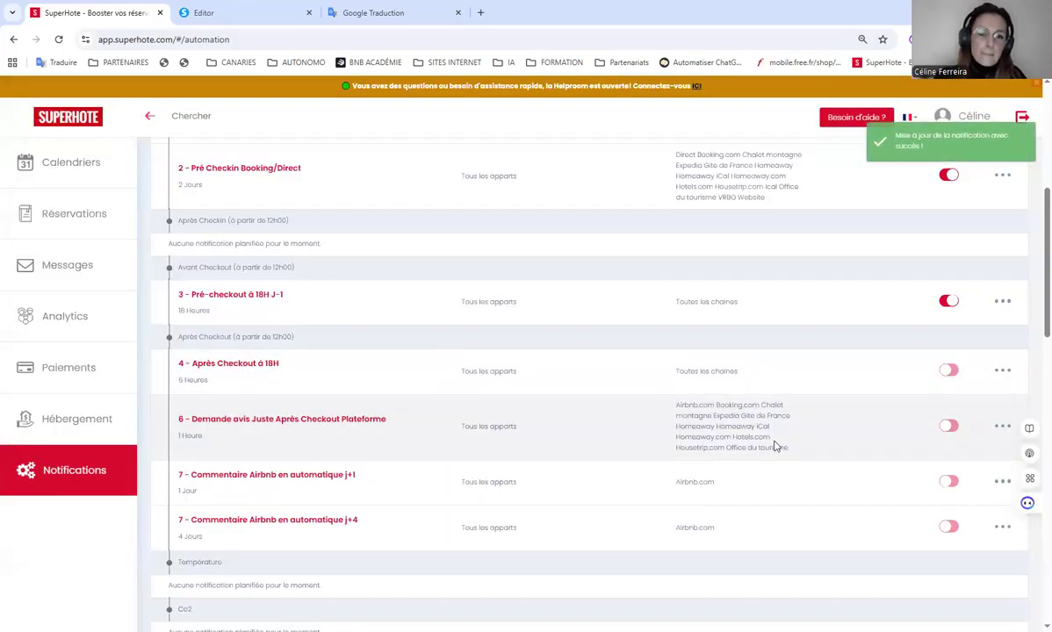
{"action": "left_click", "coordinate": [949, 370]}
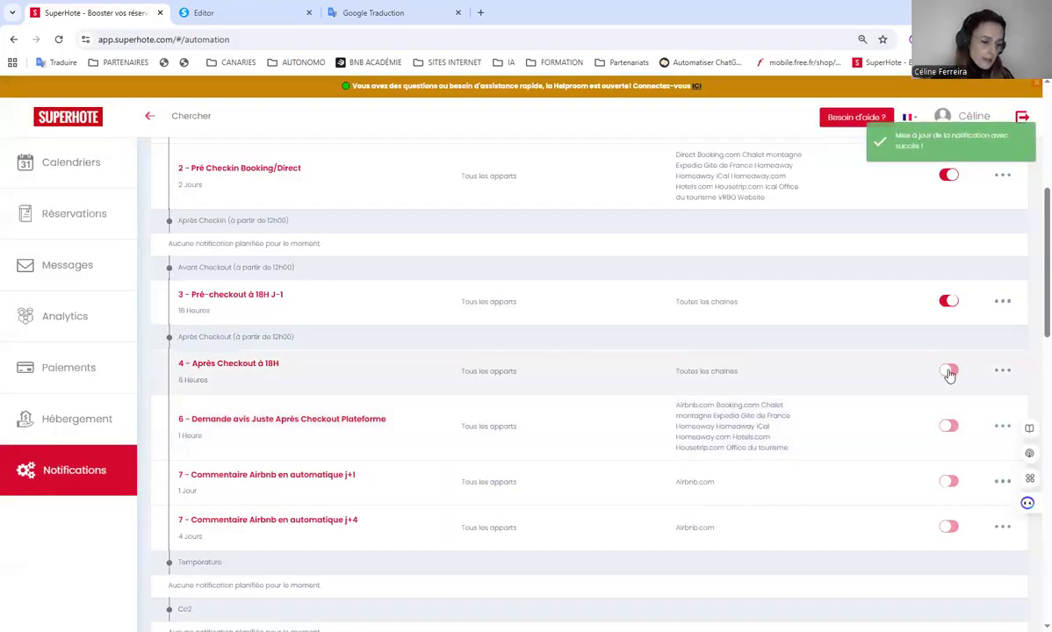
{"action": "scroll", "coordinate": [380, 486], "scroll_direction": "down", "scroll_amount": 3}
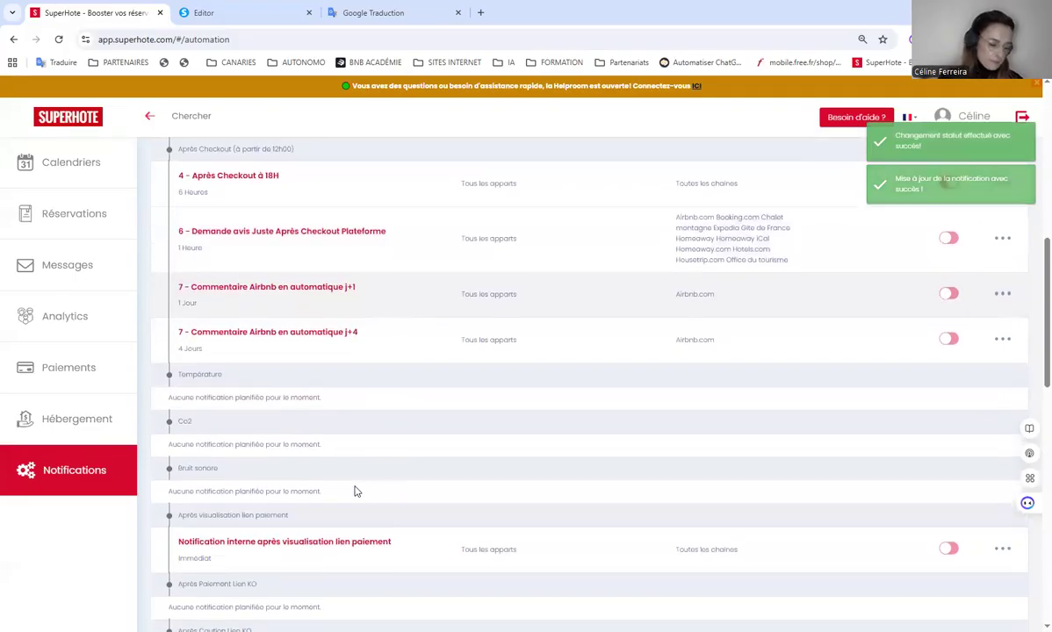
Step: Copy the section 5 deposit-confirmation message from the Systeme.io editor, then return to SuperHote
{"action": "left_click", "coordinate": [264, 13]}
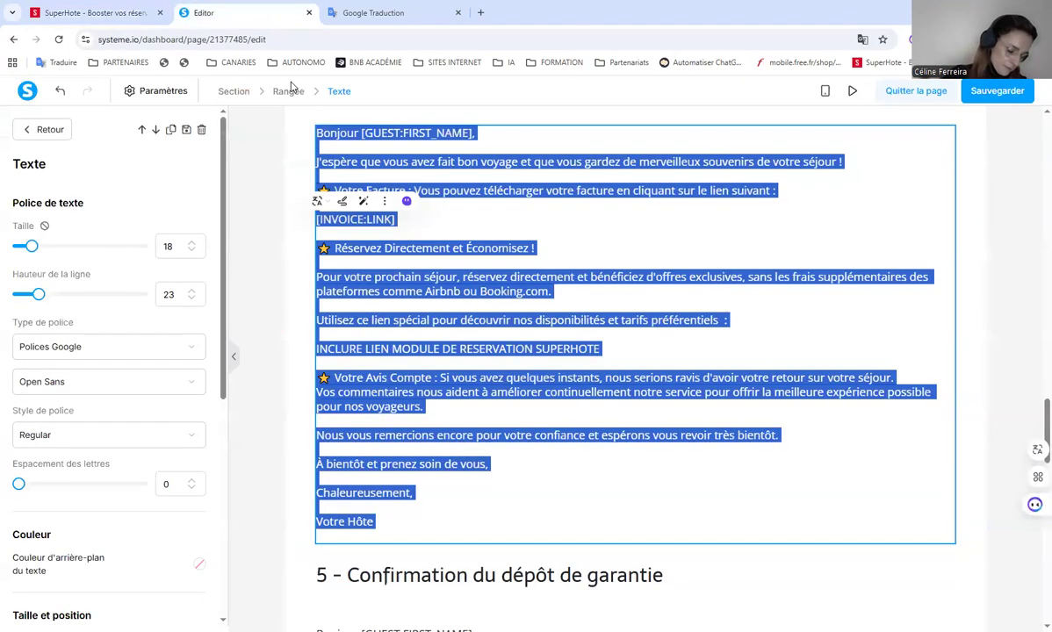
{"action": "left_click", "coordinate": [259, 349]}
{"action": "scroll", "coordinate": [352, 382], "scroll_direction": "down", "scroll_amount": 5}
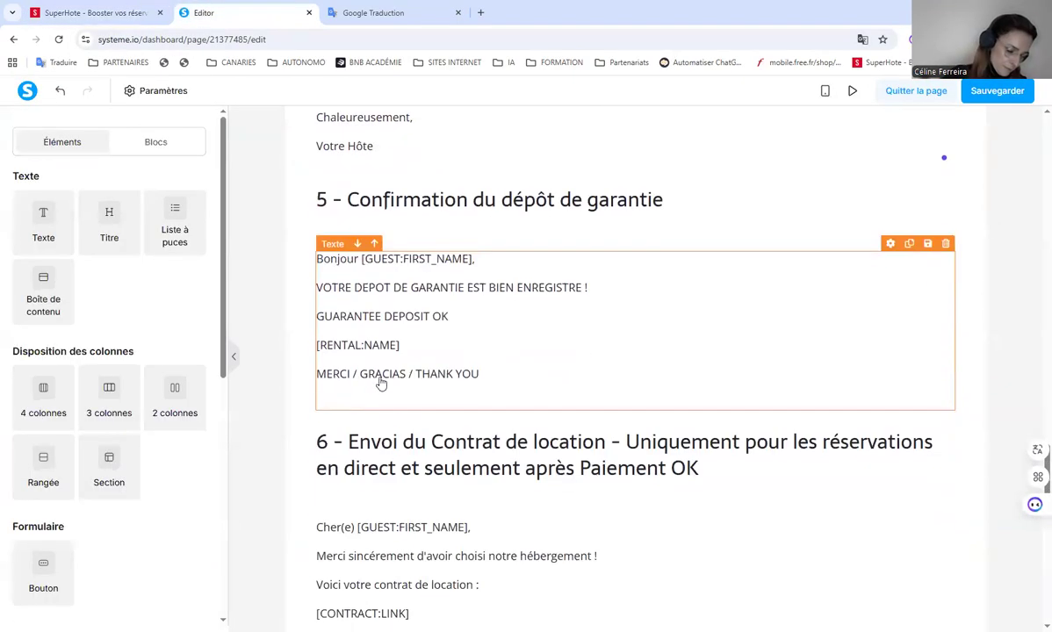
{"action": "left_click", "coordinate": [479, 377]}
{"action": "left_click_drag", "start_coordinate": [480, 376], "coordinate": [307, 255]}
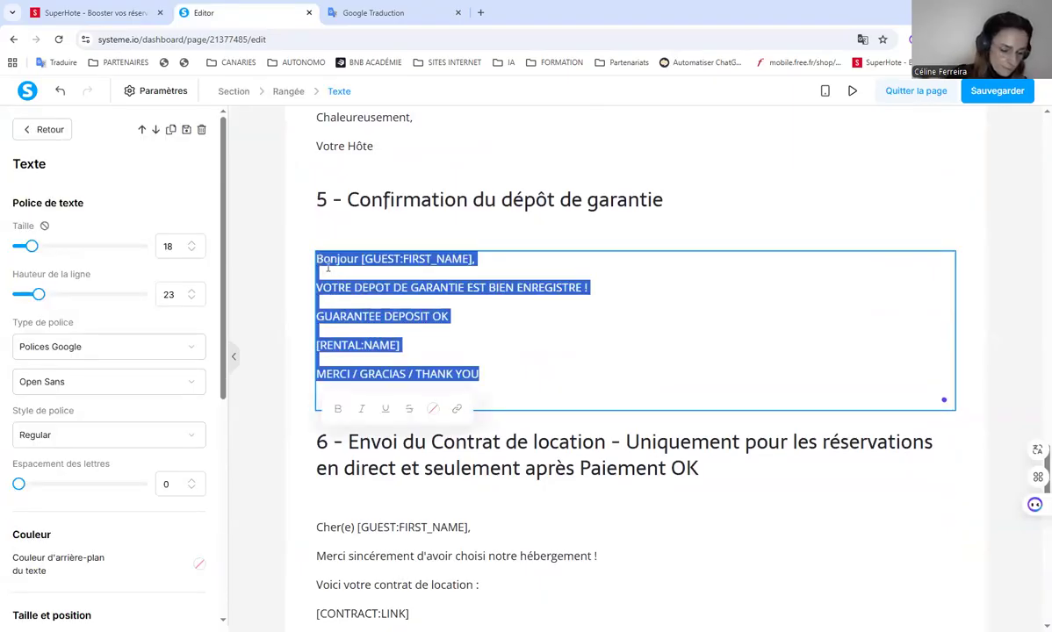
{"action": "right_click", "coordinate": [354, 290]}
{"action": "left_click", "coordinate": [393, 327]}
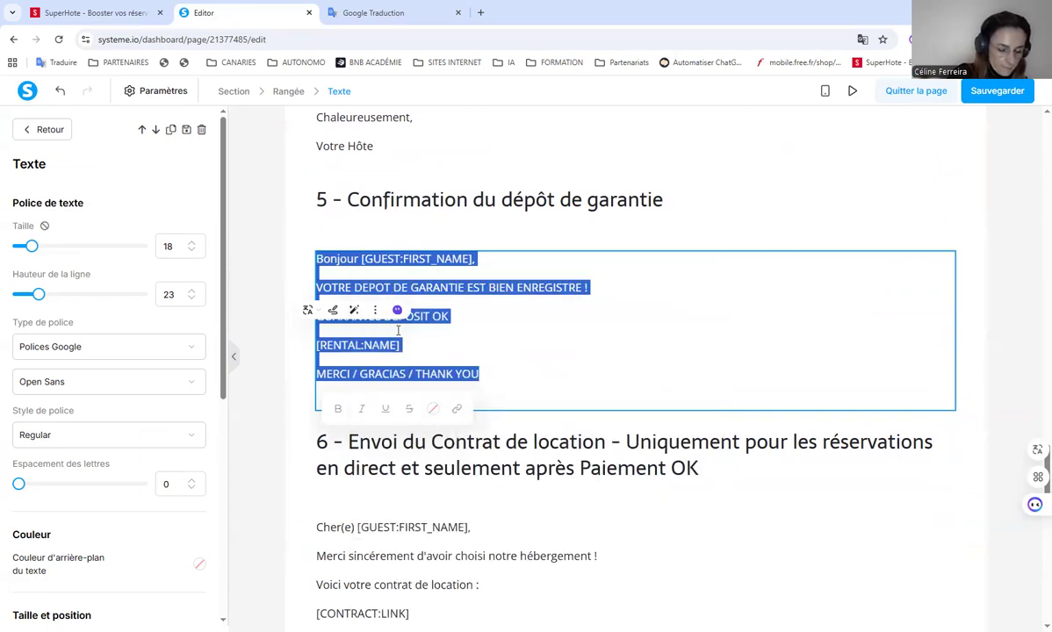
{"action": "left_click", "coordinate": [262, 428]}
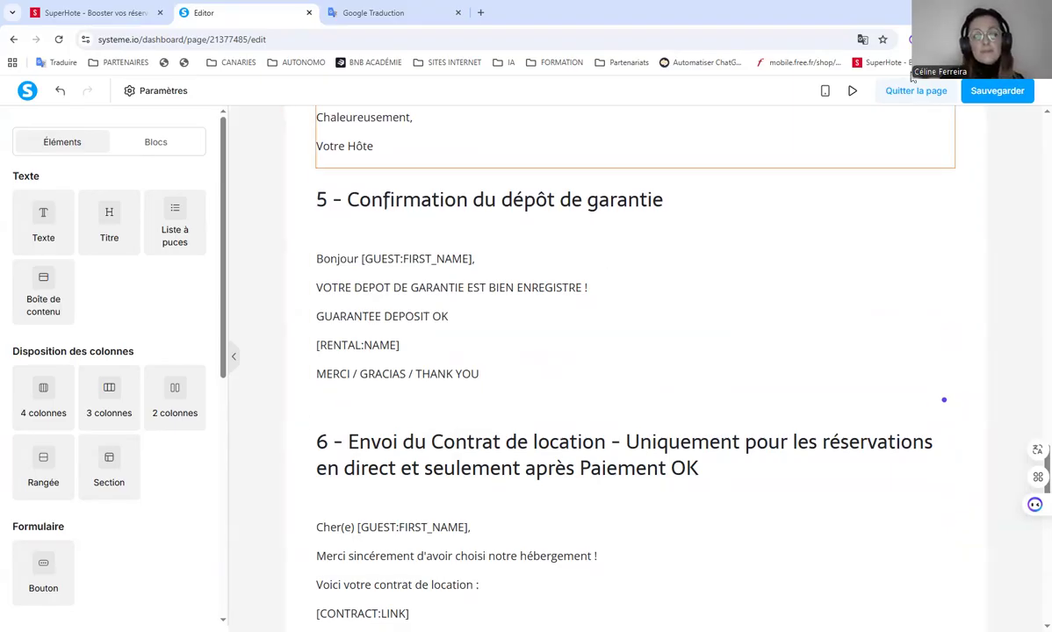
{"action": "left_click", "coordinate": [88, 13]}
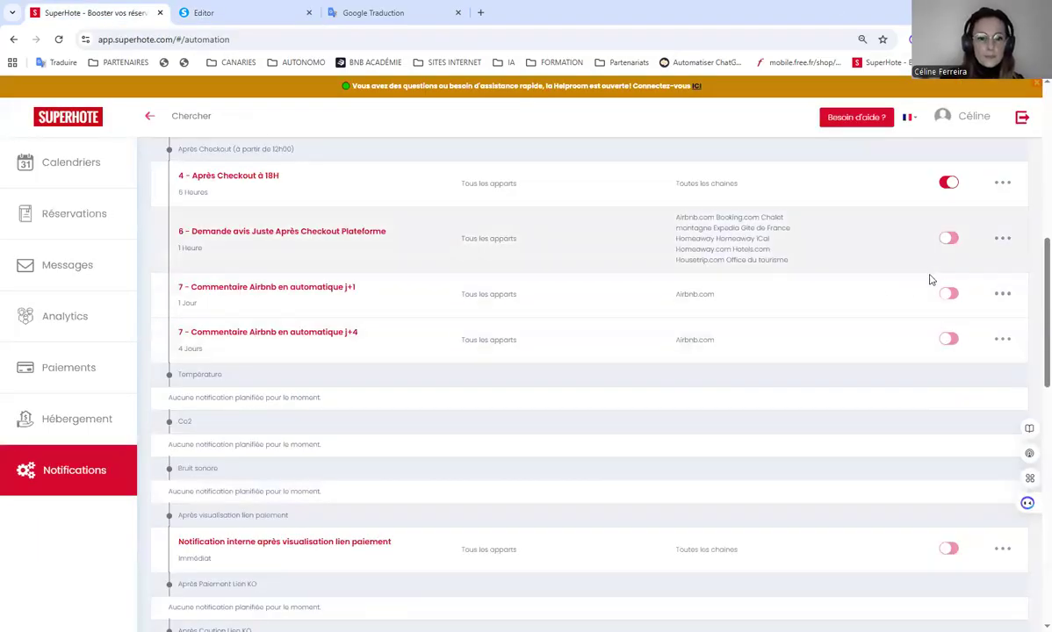
Step: Create a new notification titled 'CAUTION OK' triggered by the Caution OK event
{"action": "scroll", "coordinate": [863, 349], "scroll_direction": "up", "scroll_amount": 2}
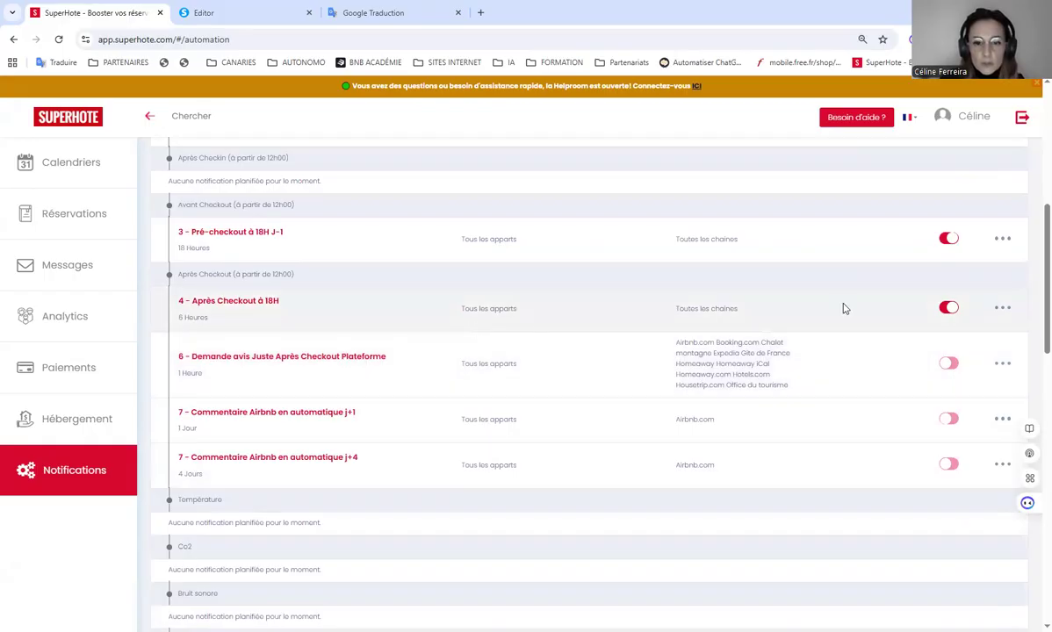
{"action": "scroll", "coordinate": [528, 492], "scroll_direction": "down", "scroll_amount": 1}
{"action": "scroll", "coordinate": [527, 492], "scroll_direction": "down", "scroll_amount": 5}
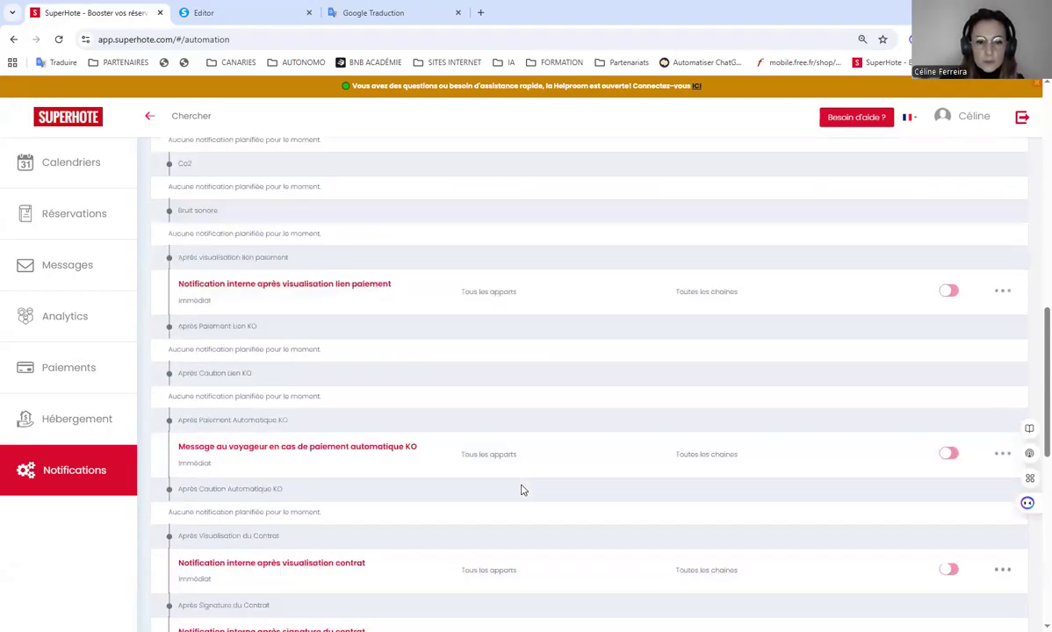
{"action": "scroll", "coordinate": [829, 207], "scroll_direction": "up", "scroll_amount": 3}
{"action": "scroll", "coordinate": [774, 340], "scroll_direction": "down", "scroll_amount": 1}
{"action": "scroll", "coordinate": [774, 339], "scroll_direction": "down", "scroll_amount": 4}
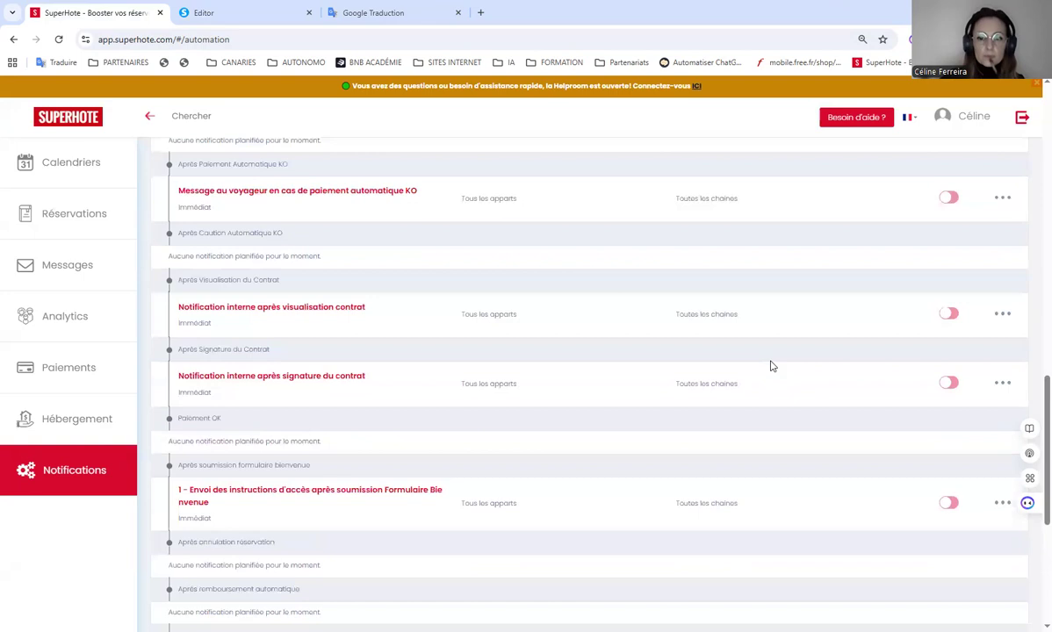
{"action": "scroll", "coordinate": [830, 284], "scroll_direction": "up", "scroll_amount": 12}
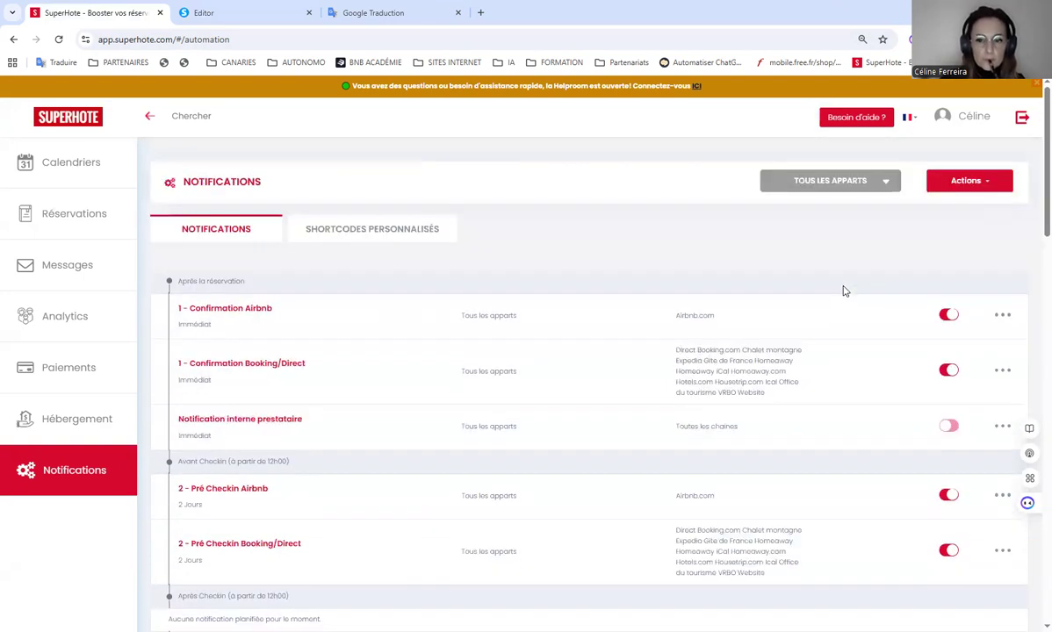
{"action": "left_click", "coordinate": [966, 183]}
{"action": "left_click", "coordinate": [920, 207]}
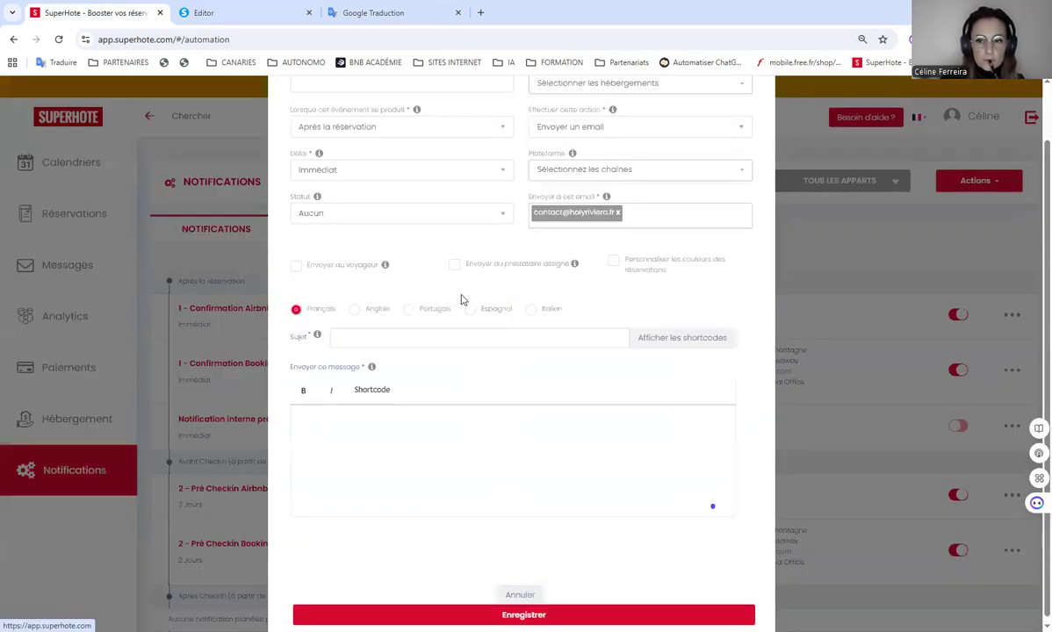
{"action": "left_click", "coordinate": [402, 143]}
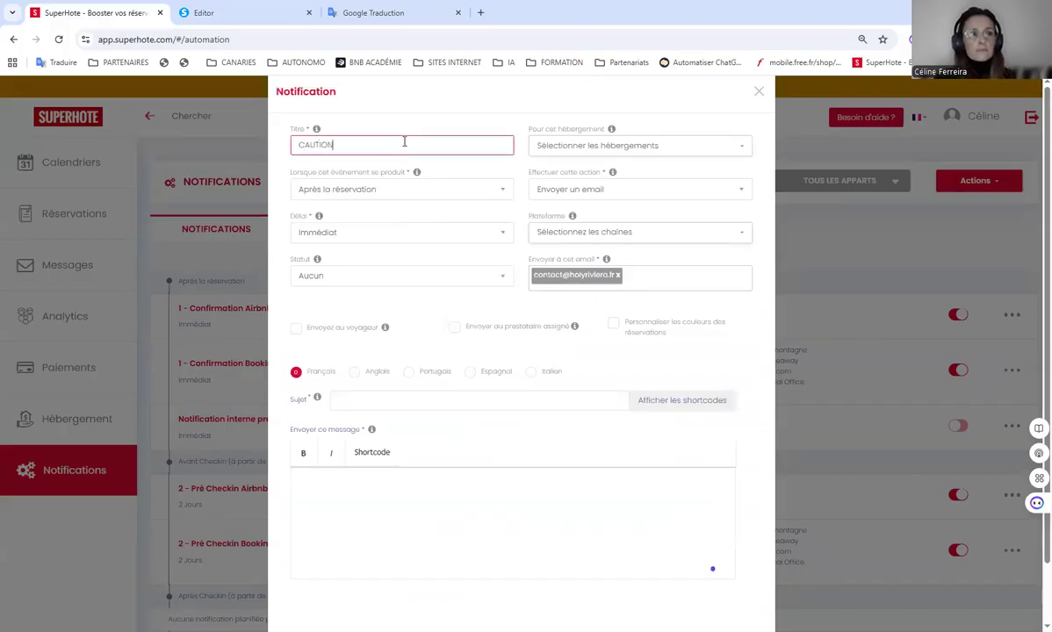
{"action": "left_click", "coordinate": [386, 190]}
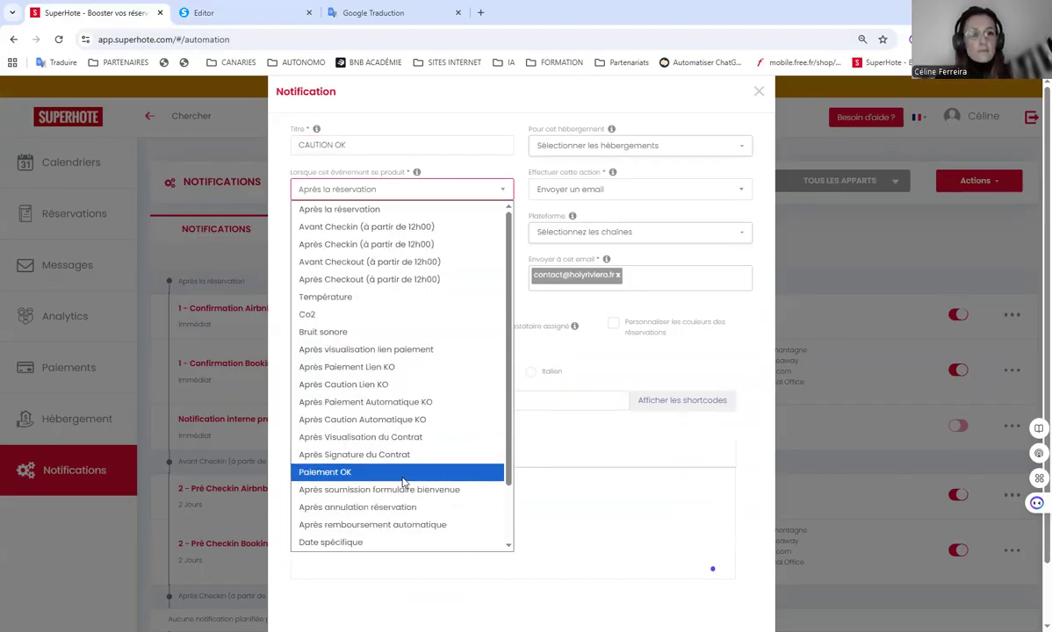
{"action": "scroll", "coordinate": [410, 486], "scroll_direction": "down", "scroll_amount": 1}
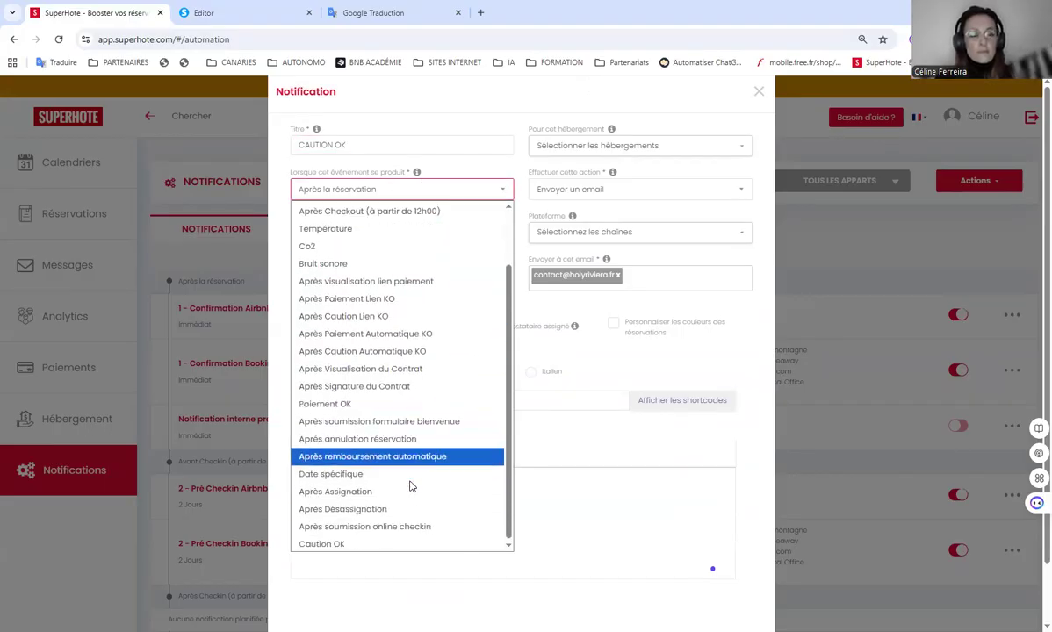
{"action": "left_click", "coordinate": [367, 543]}
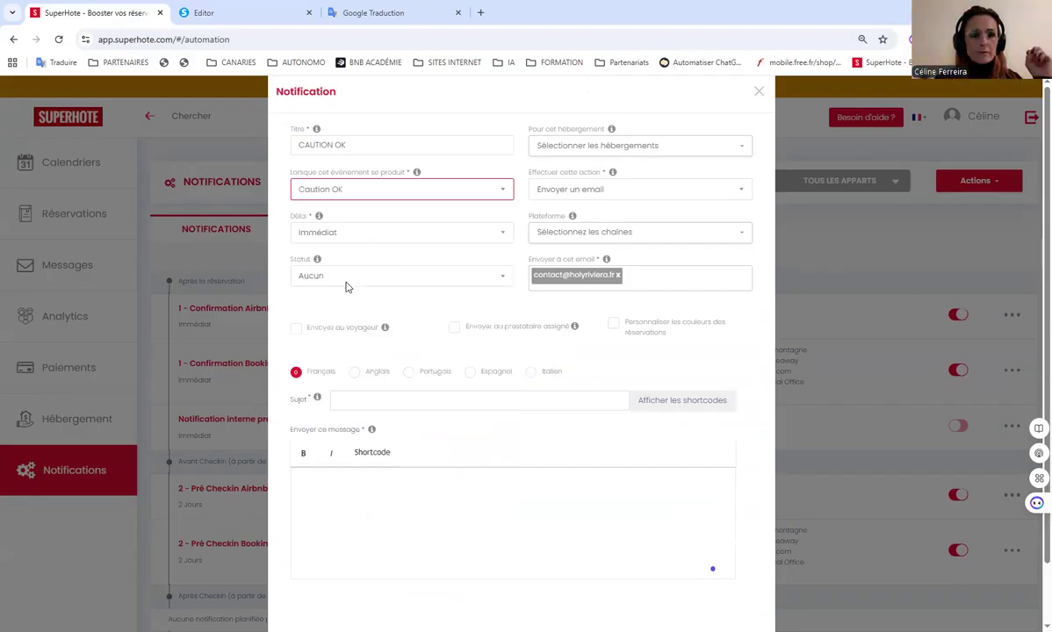
Step: Apply it to Tous les apparts, review Plateforme, and enter the subject 'CAUTION OK'
{"action": "left_click", "coordinate": [579, 152]}
{"action": "left_click", "coordinate": [538, 175]}
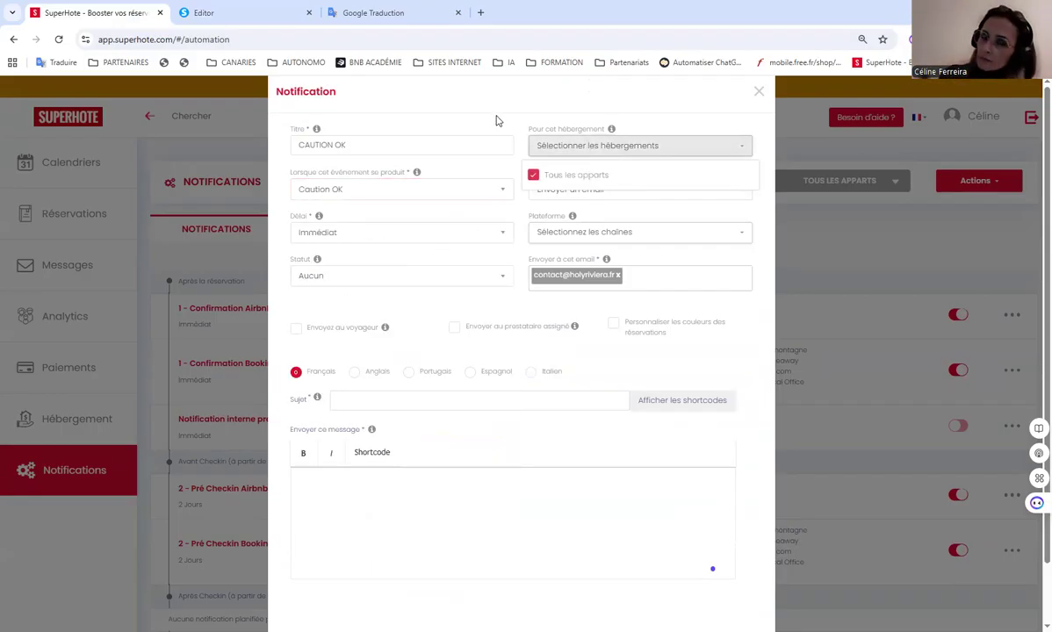
{"action": "left_click", "coordinate": [538, 142]}
{"action": "left_click", "coordinate": [571, 234]}
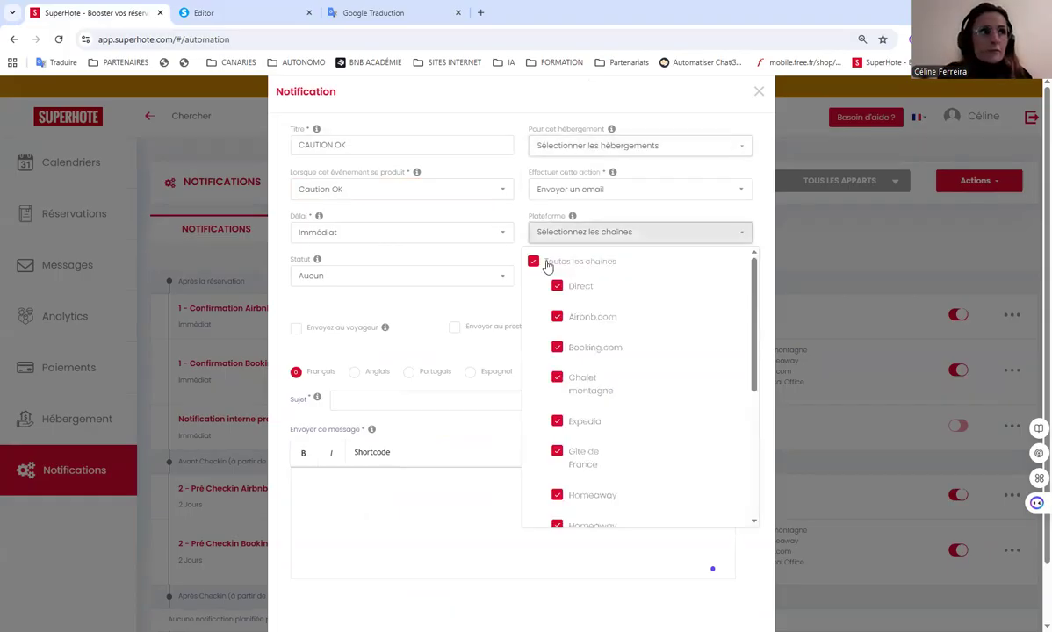
{"action": "left_click", "coordinate": [491, 96]}
{"action": "left_click", "coordinate": [412, 398]}
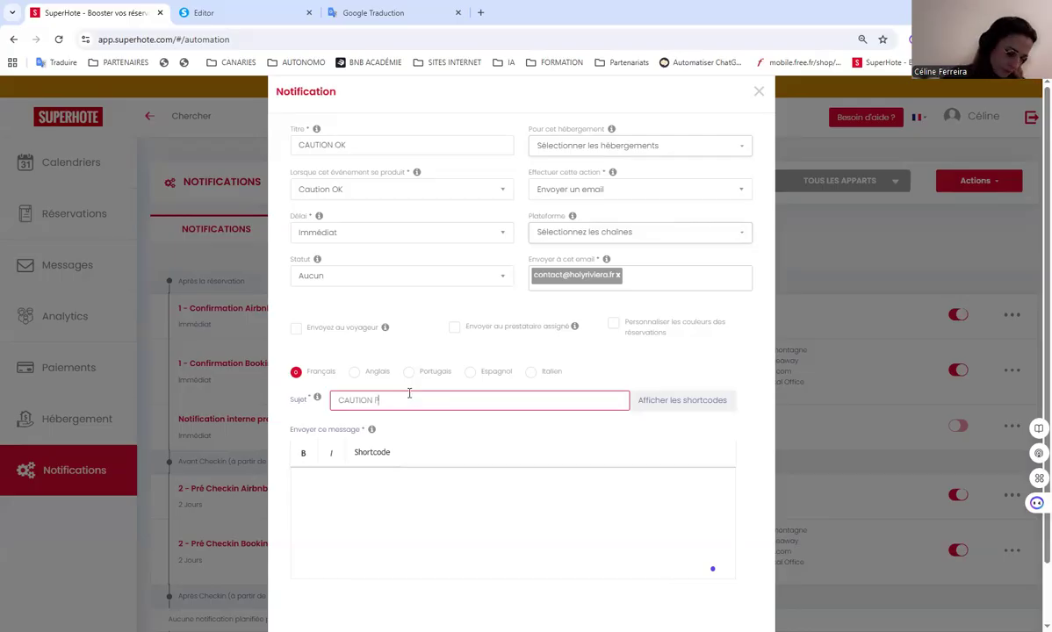
{"action": "right_click", "coordinate": [390, 526]}
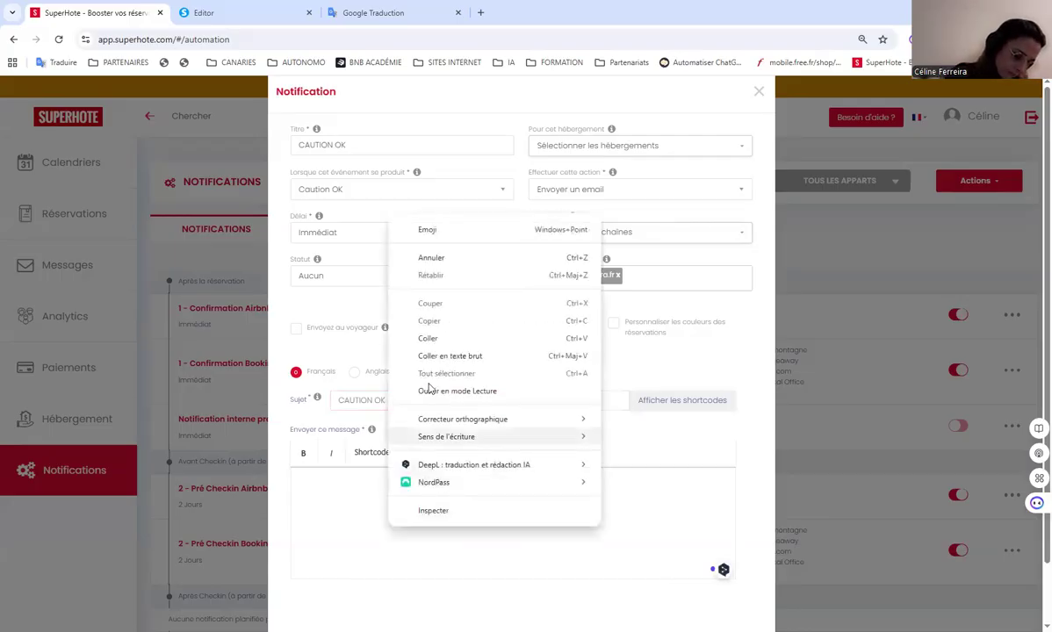
Step: Paste the deposit-confirmation message, add a FIANZA LISTO line after GUARANTEE DEPOSIT OK, and save
{"action": "left_click", "coordinate": [435, 341]}
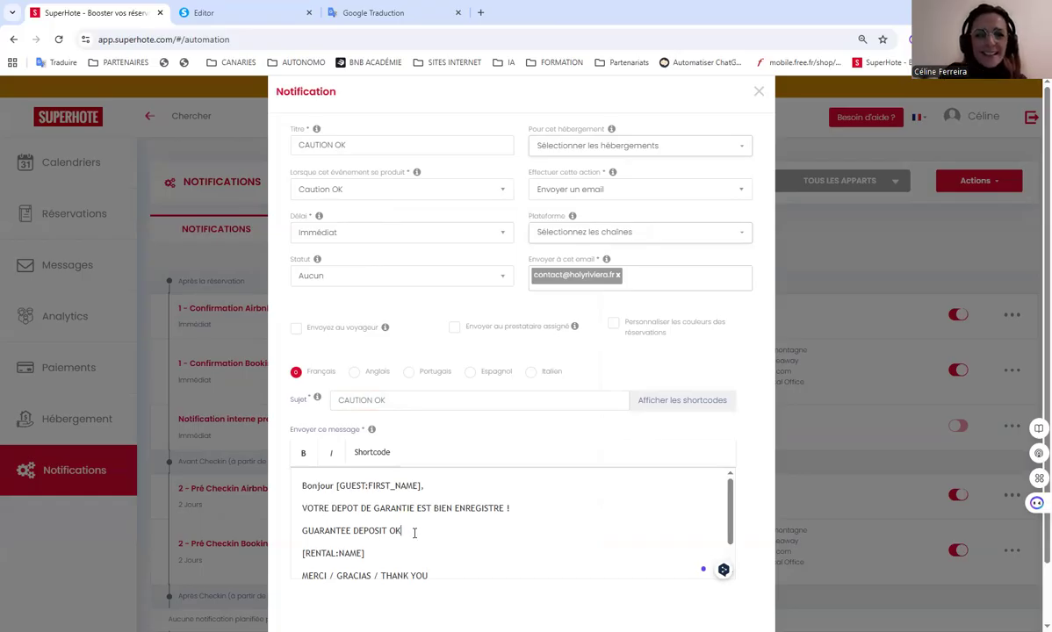
{"action": "key", "text": "Return"}
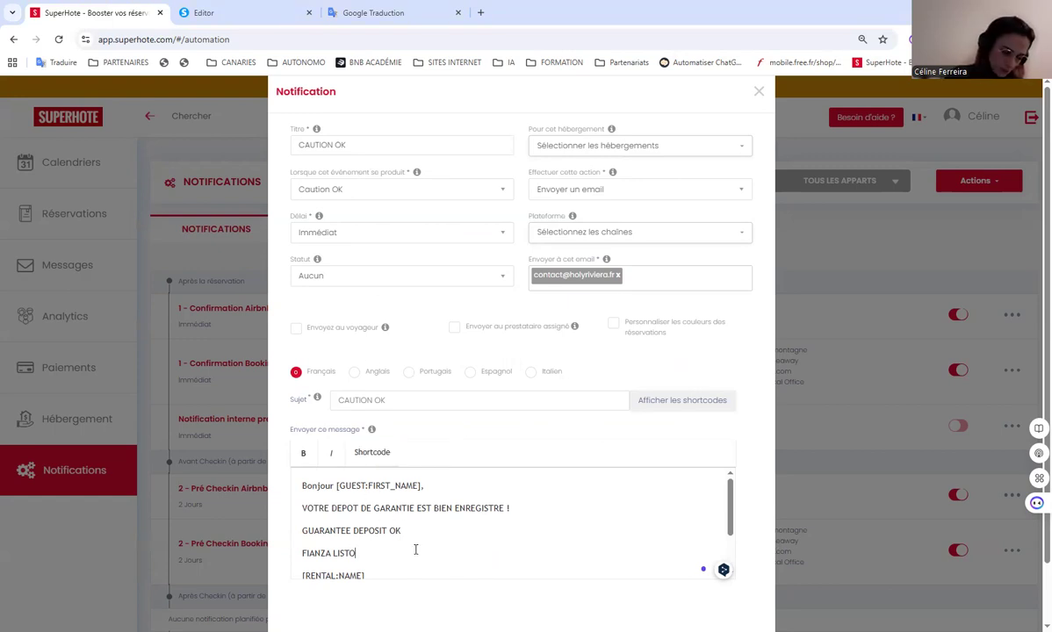
{"action": "scroll", "coordinate": [416, 550], "scroll_direction": "down", "scroll_amount": 2}
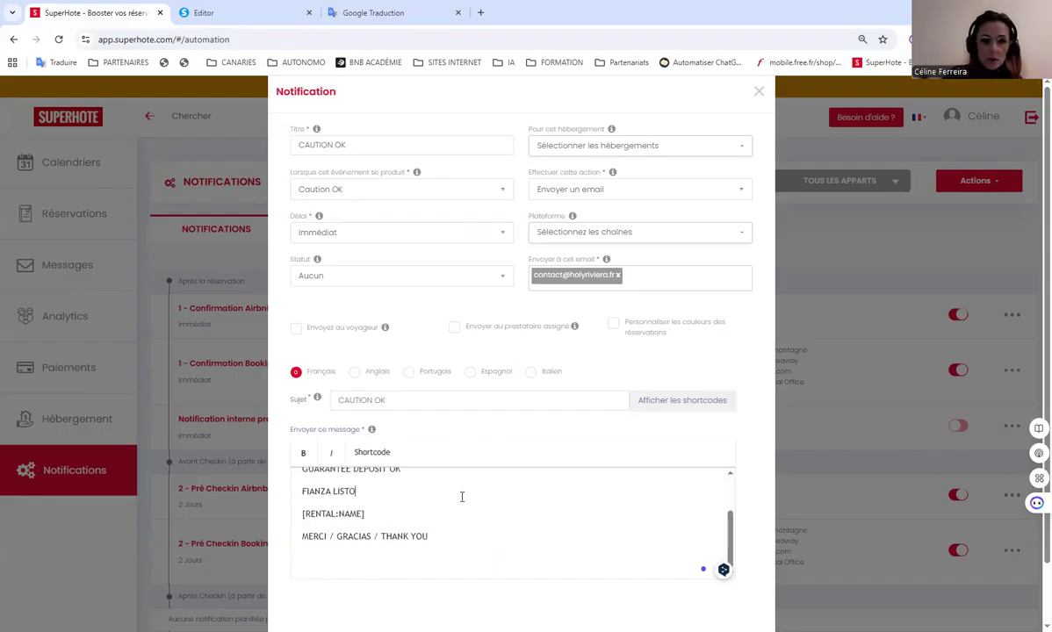
{"action": "scroll", "coordinate": [462, 498], "scroll_direction": "up", "scroll_amount": 3}
{"action": "scroll", "coordinate": [530, 563], "scroll_direction": "down", "scroll_amount": 1}
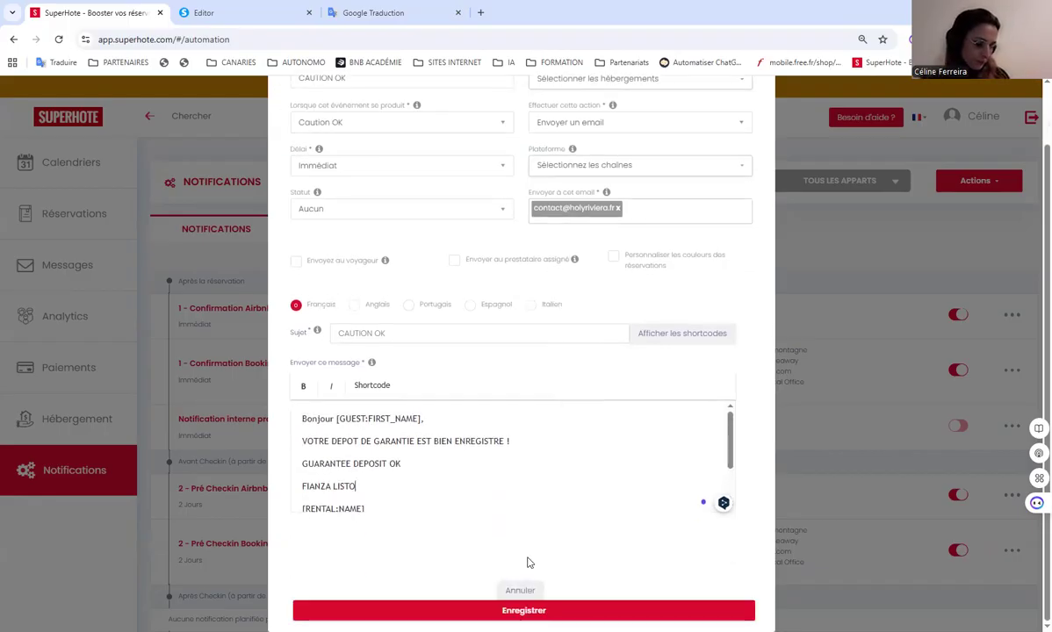
{"action": "left_click", "coordinate": [519, 612]}
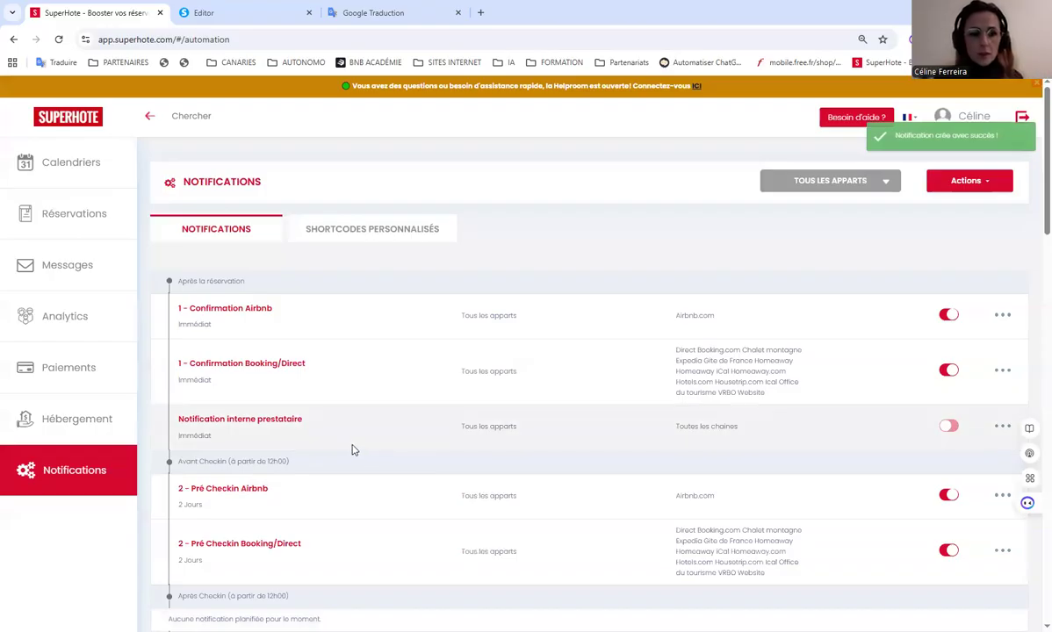
Step: Review accommodations and channels of 'Notification interne online checkin', update it, and switch it on
{"action": "scroll", "coordinate": [369, 446], "scroll_direction": "down", "scroll_amount": 20}
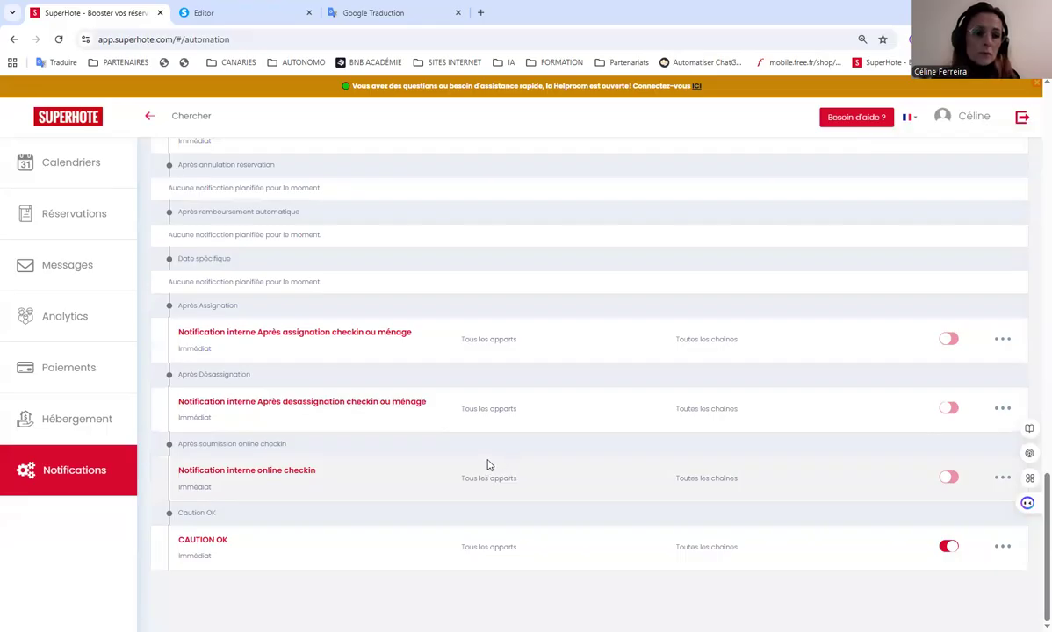
{"action": "left_click", "coordinate": [1000, 478]}
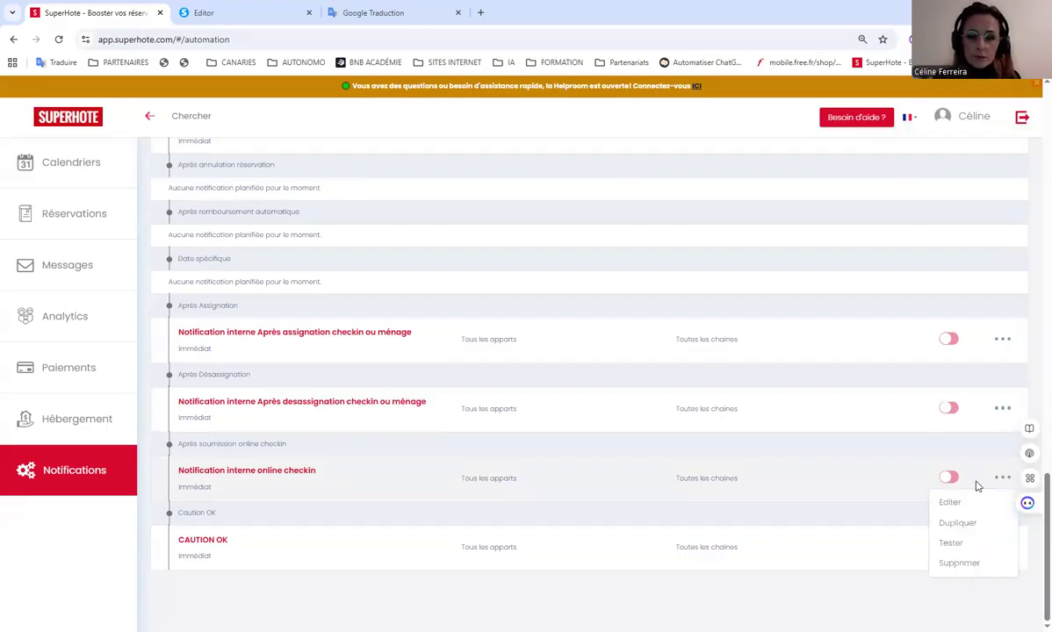
{"action": "left_click", "coordinate": [952, 506]}
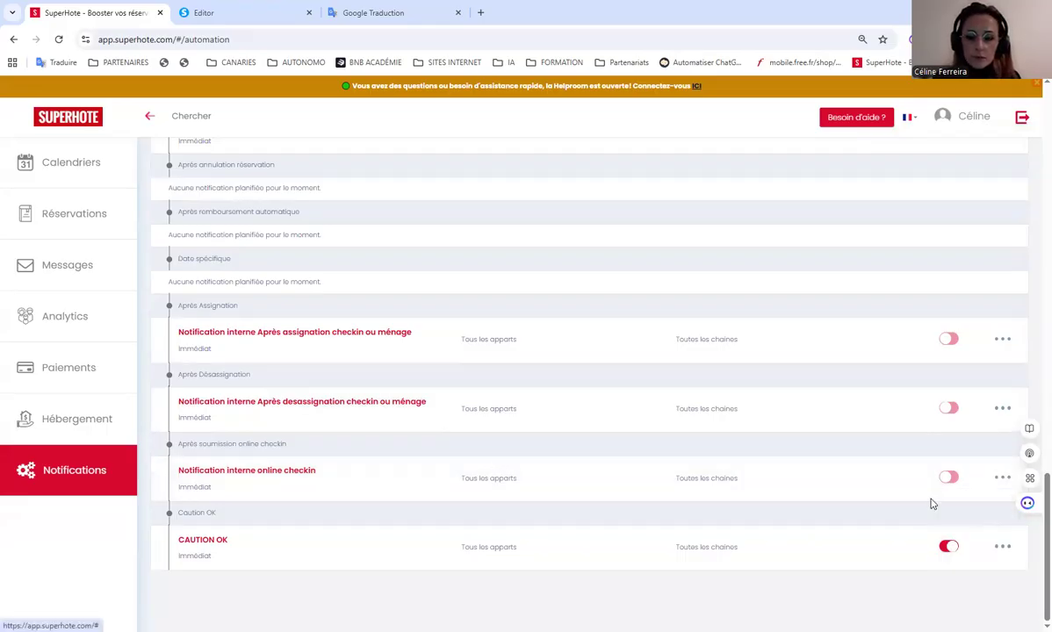
{"action": "left_click", "coordinate": [649, 152]}
{"action": "left_click", "coordinate": [541, 119]}
{"action": "left_click", "coordinate": [572, 236]}
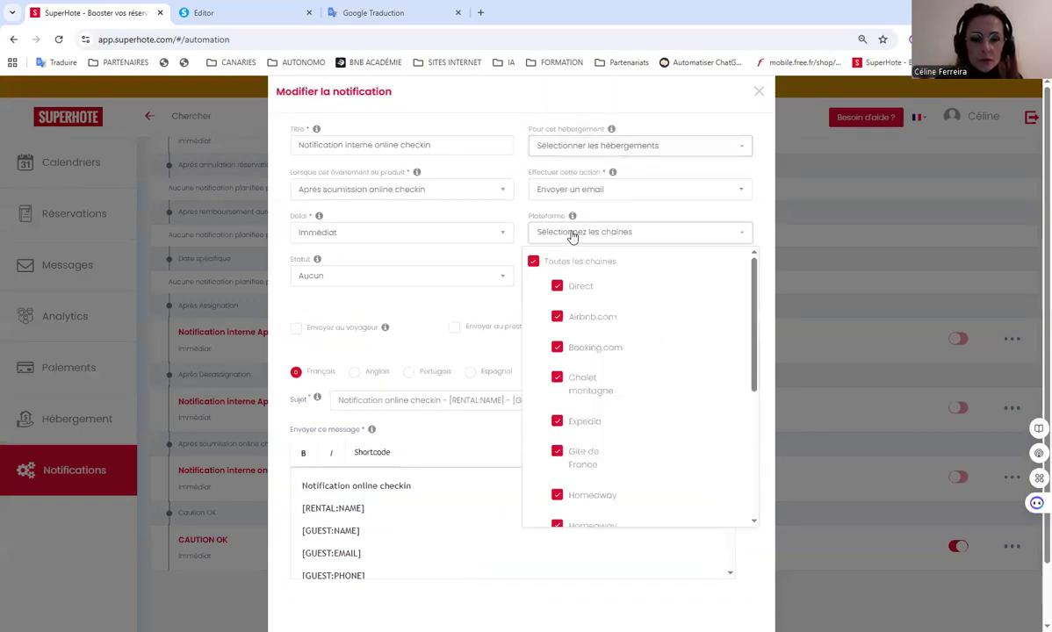
{"action": "left_click", "coordinate": [438, 112]}
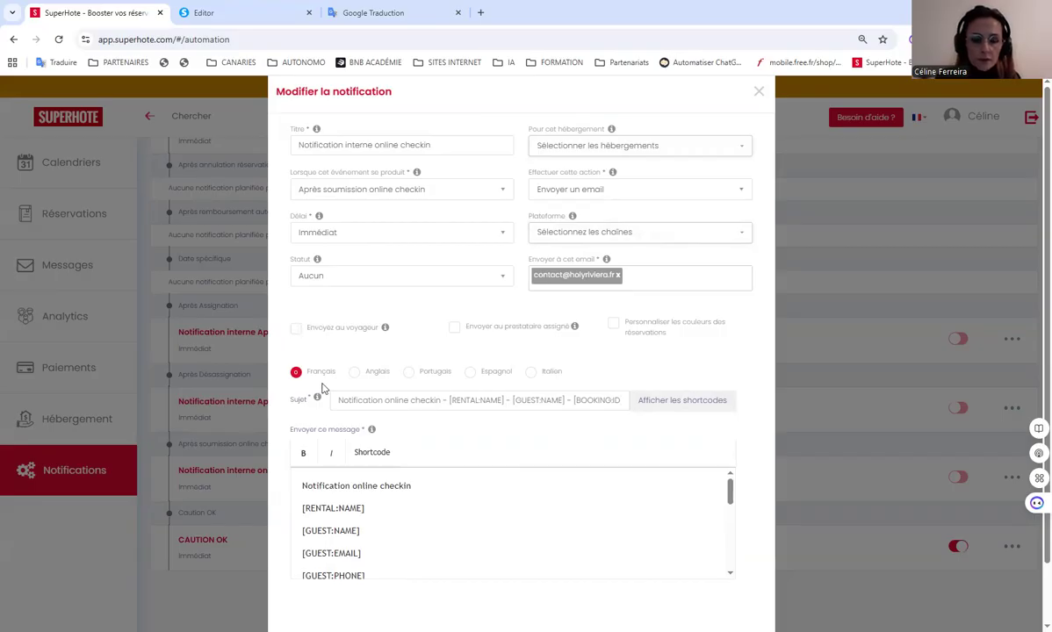
{"action": "scroll", "coordinate": [418, 534], "scroll_direction": "down", "scroll_amount": 10}
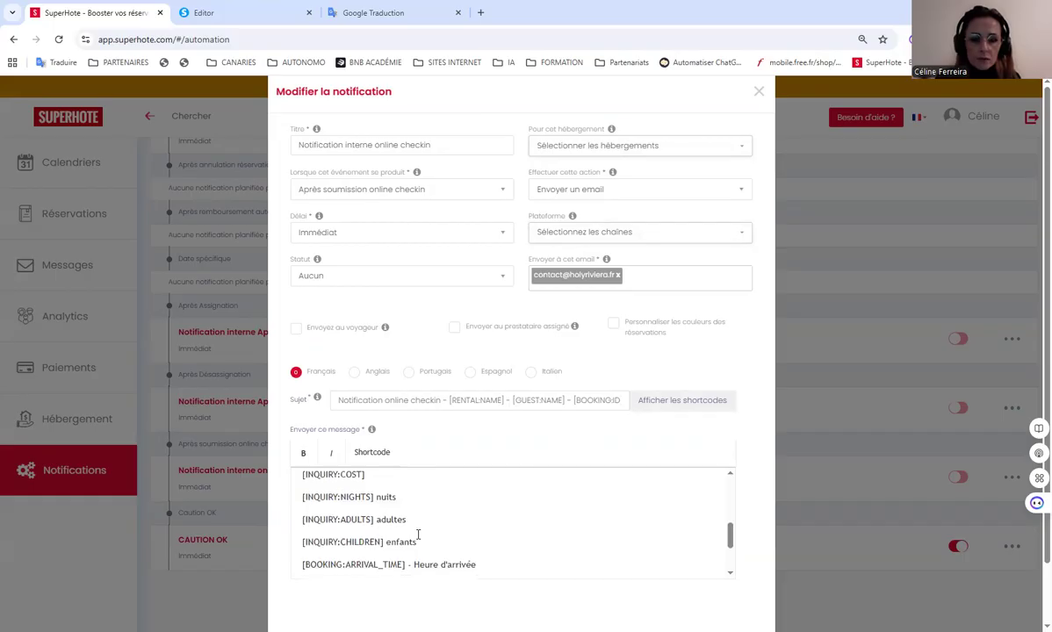
{"action": "scroll", "coordinate": [430, 531], "scroll_direction": "up", "scroll_amount": 10}
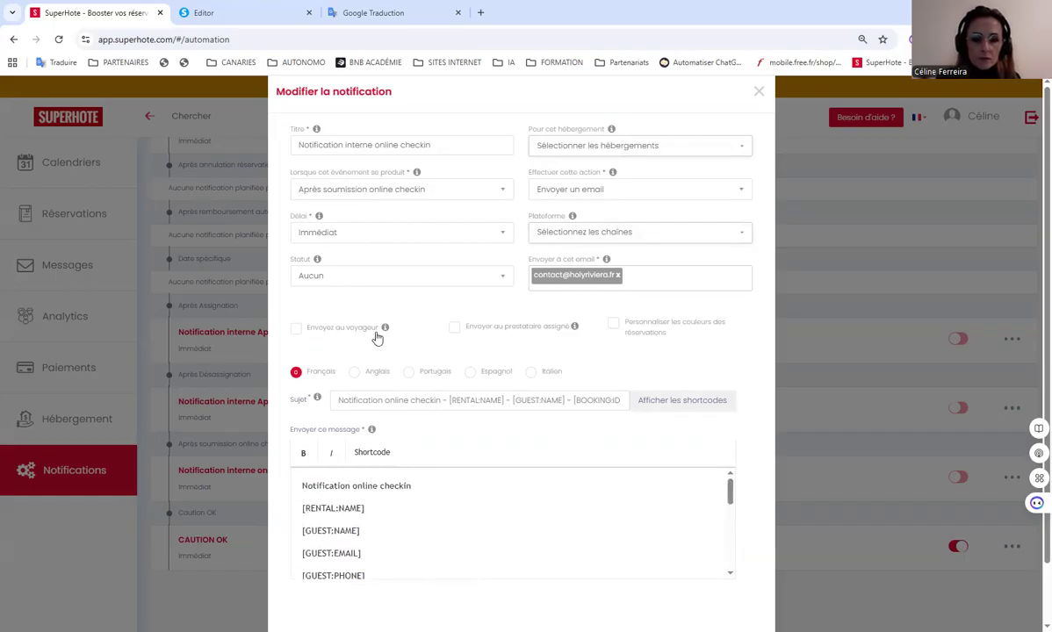
{"action": "scroll", "coordinate": [439, 352], "scroll_direction": "down", "scroll_amount": 1}
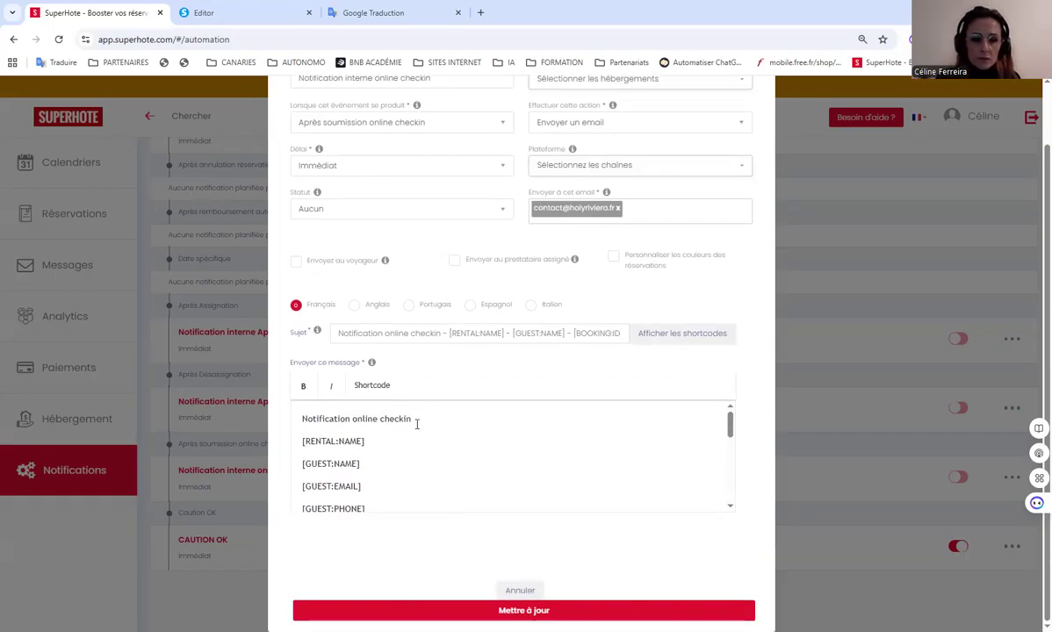
{"action": "left_click", "coordinate": [524, 610]}
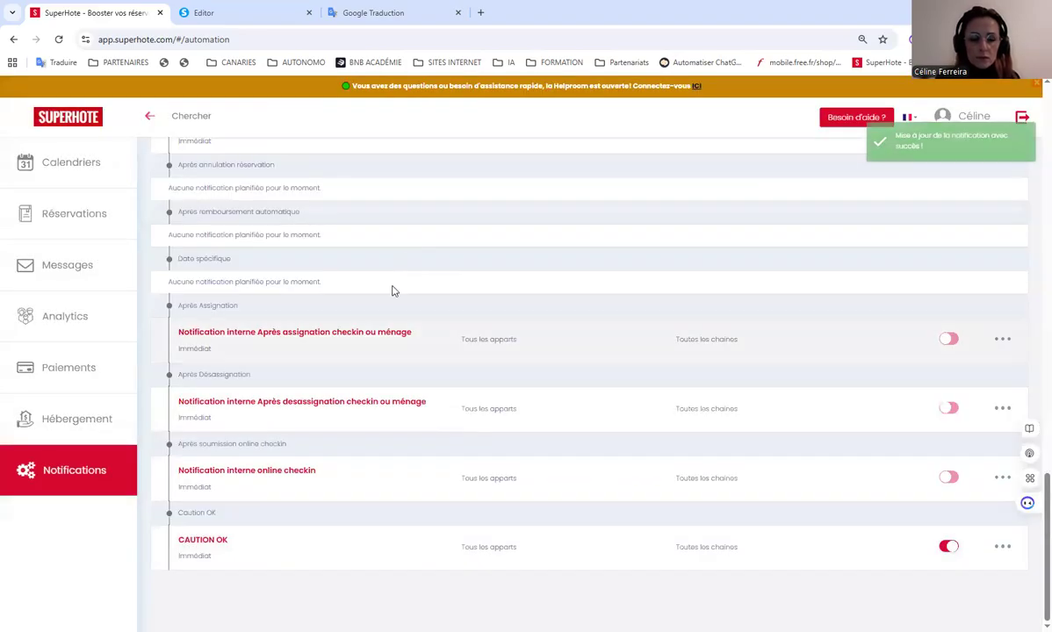
{"action": "left_click", "coordinate": [948, 477]}
Step: Delete '6 - Demande avis Juste Après Checkout Plateforme' and confirm the removal
{"action": "scroll", "coordinate": [523, 418], "scroll_direction": "up", "scroll_amount": 15}
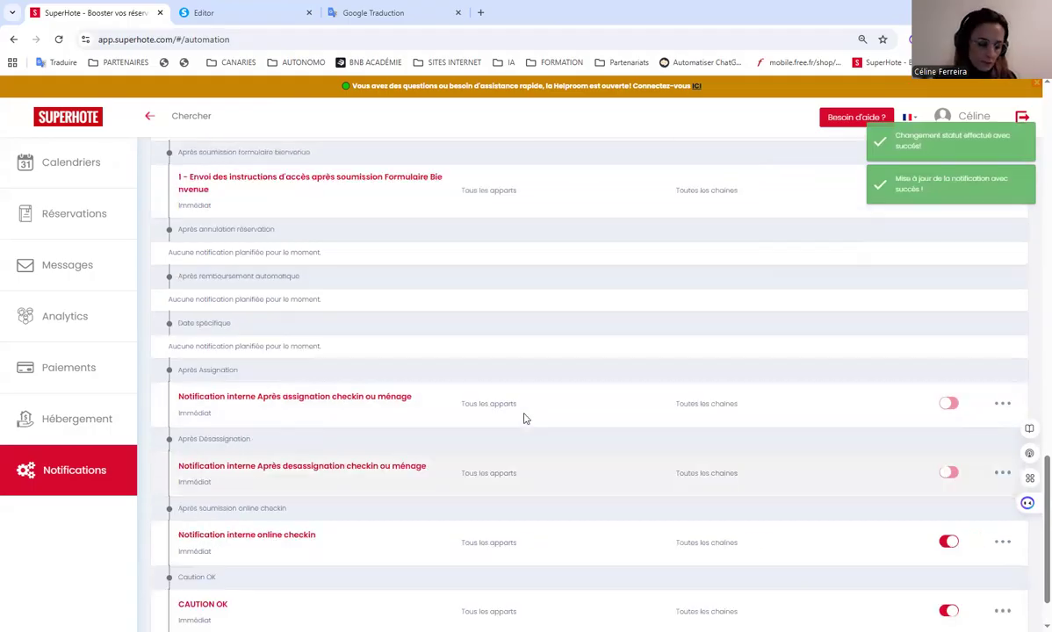
{"action": "scroll", "coordinate": [541, 426], "scroll_direction": "up", "scroll_amount": 3}
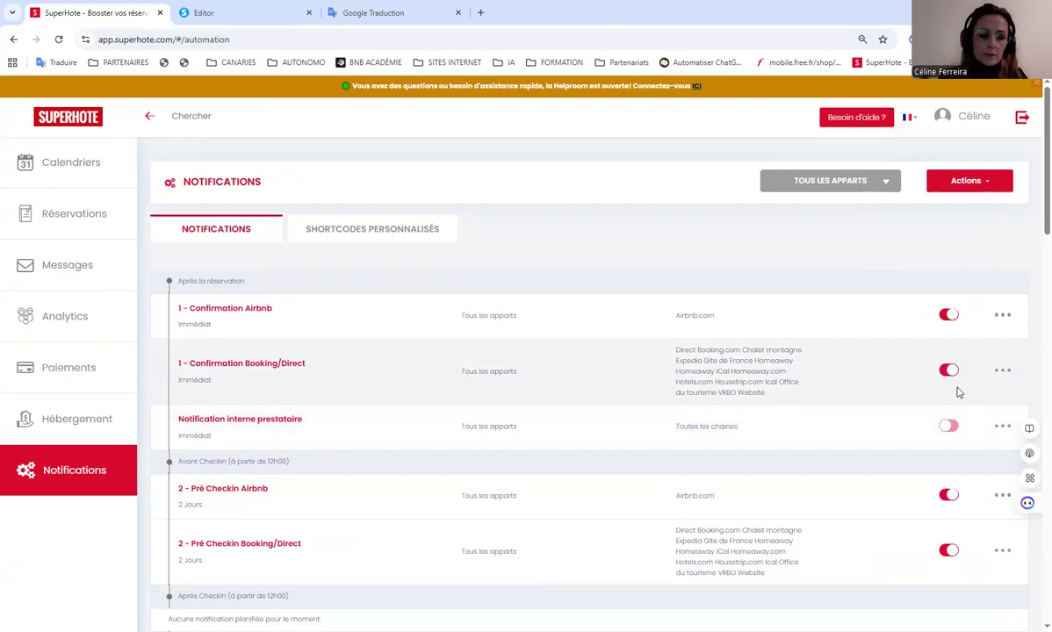
{"action": "scroll", "coordinate": [264, 424], "scroll_direction": "down", "scroll_amount": 2}
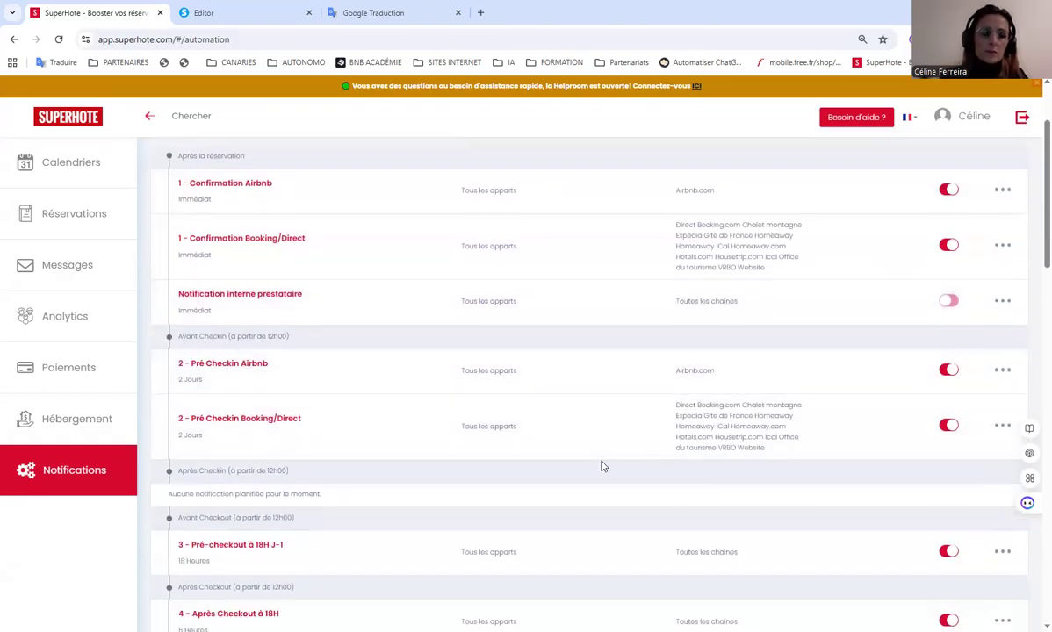
{"action": "scroll", "coordinate": [602, 465], "scroll_direction": "down", "scroll_amount": 4}
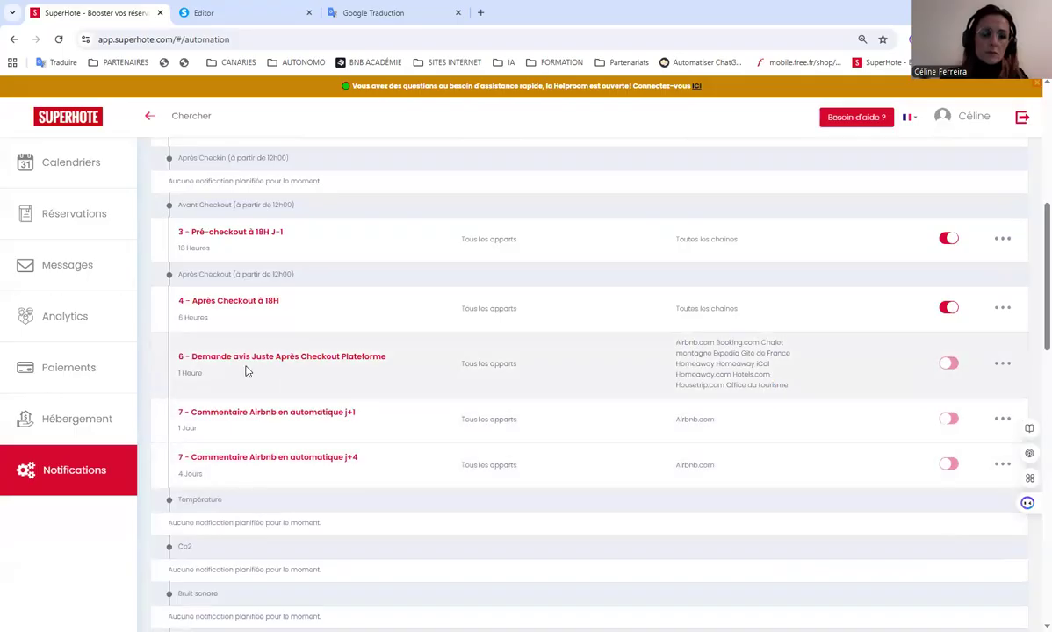
{"action": "left_click", "coordinate": [1003, 362]}
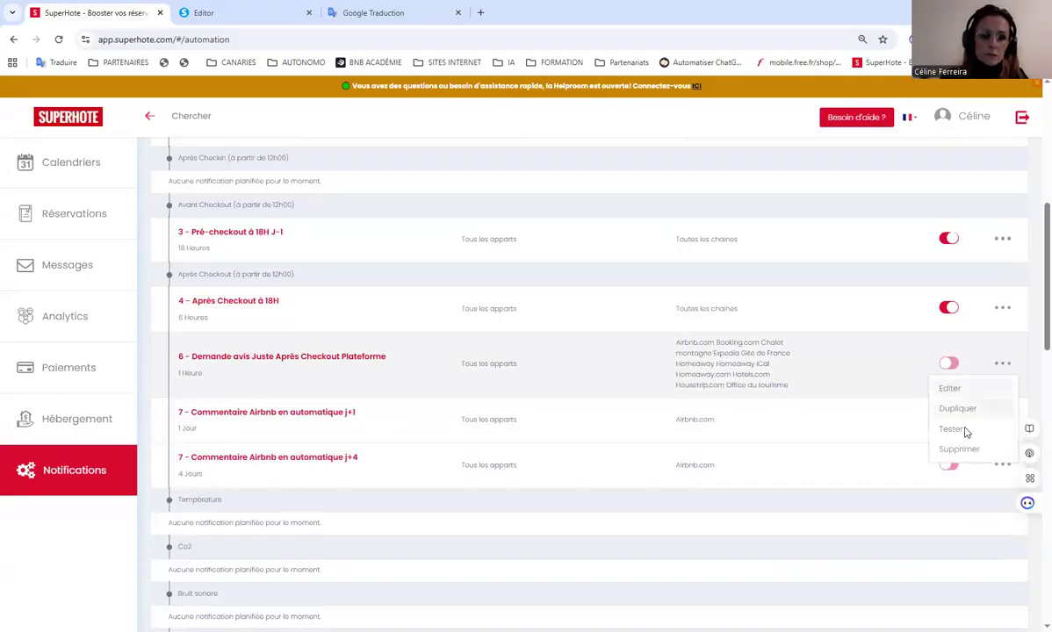
{"action": "left_click", "coordinate": [961, 450]}
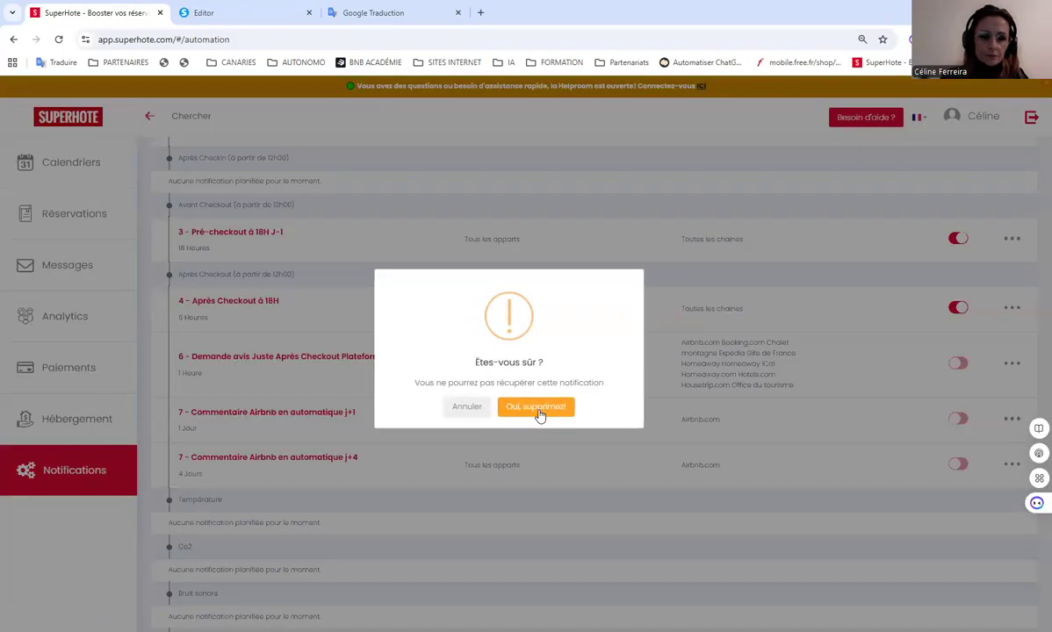
{"action": "left_click", "coordinate": [538, 406]}
{"action": "left_click", "coordinate": [507, 405]}
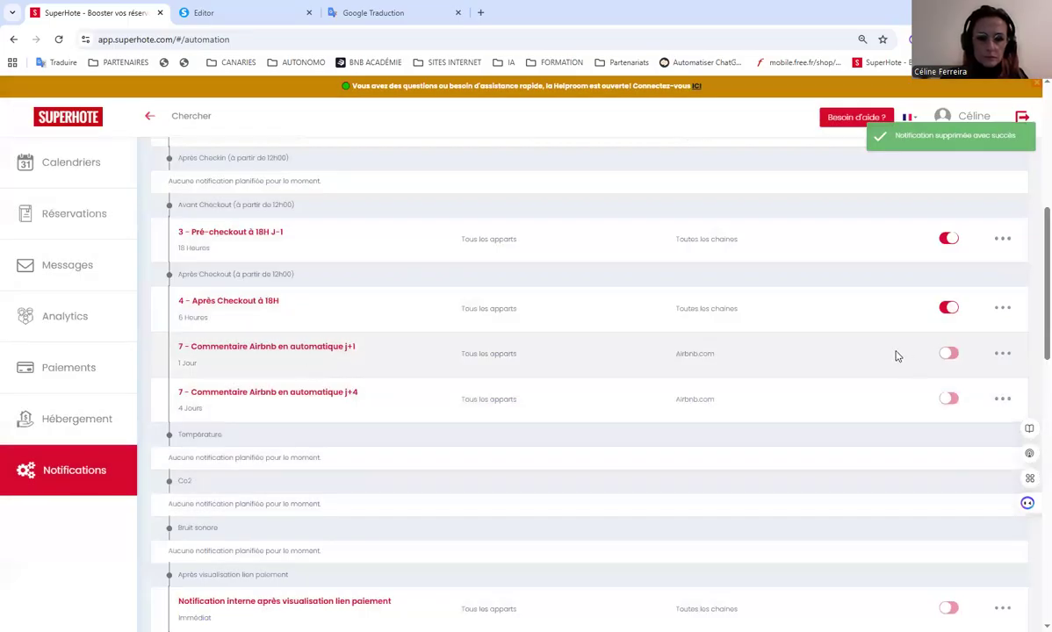
{"action": "left_click", "coordinate": [1002, 354]}
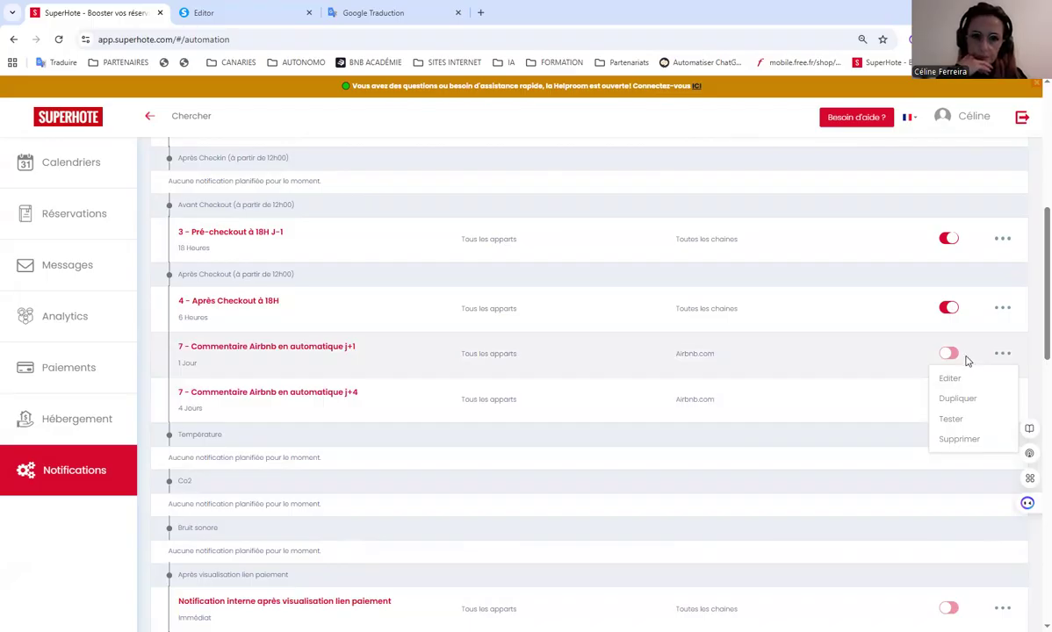
{"action": "left_click", "coordinate": [1034, 353]}
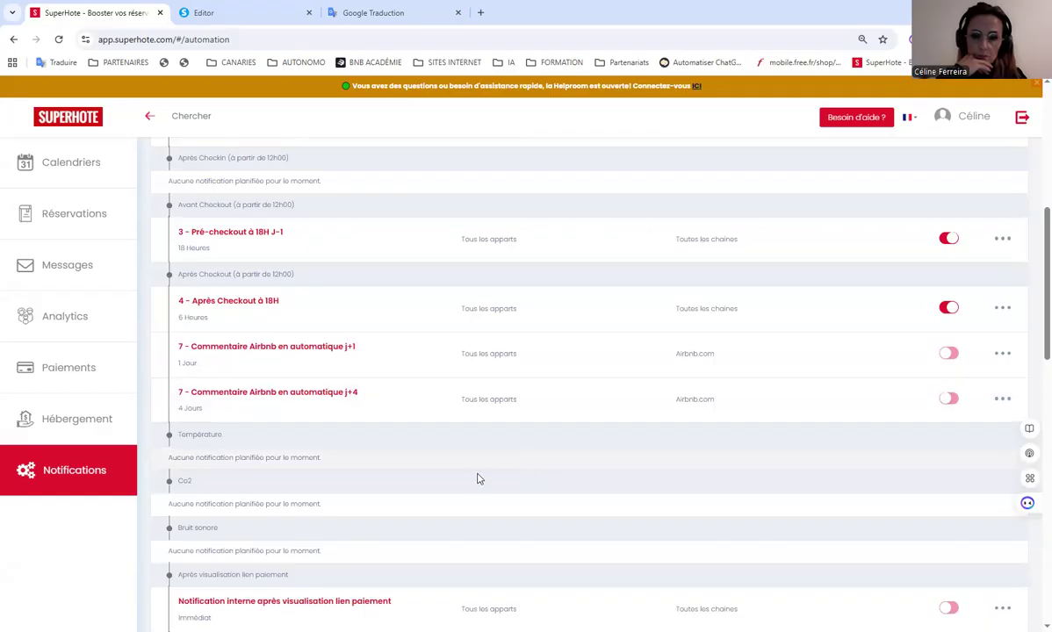
Step: Delete the 'Notification interne après visualisation lien paiement' and dismiss the confirmation notice
{"action": "scroll", "coordinate": [477, 479], "scroll_direction": "down", "scroll_amount": 2}
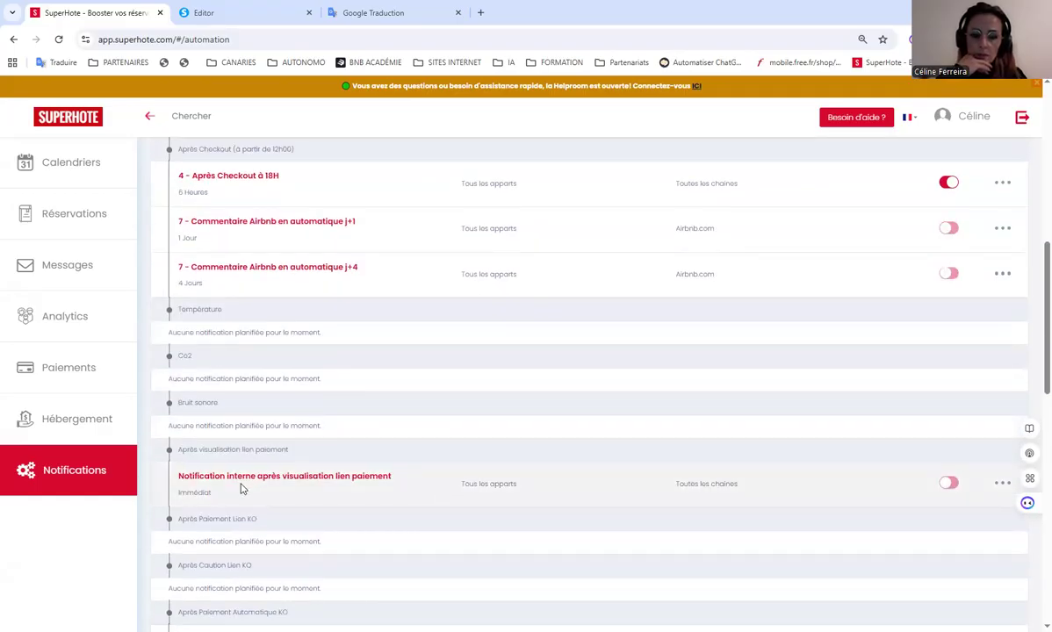
{"action": "left_click", "coordinate": [1003, 484]}
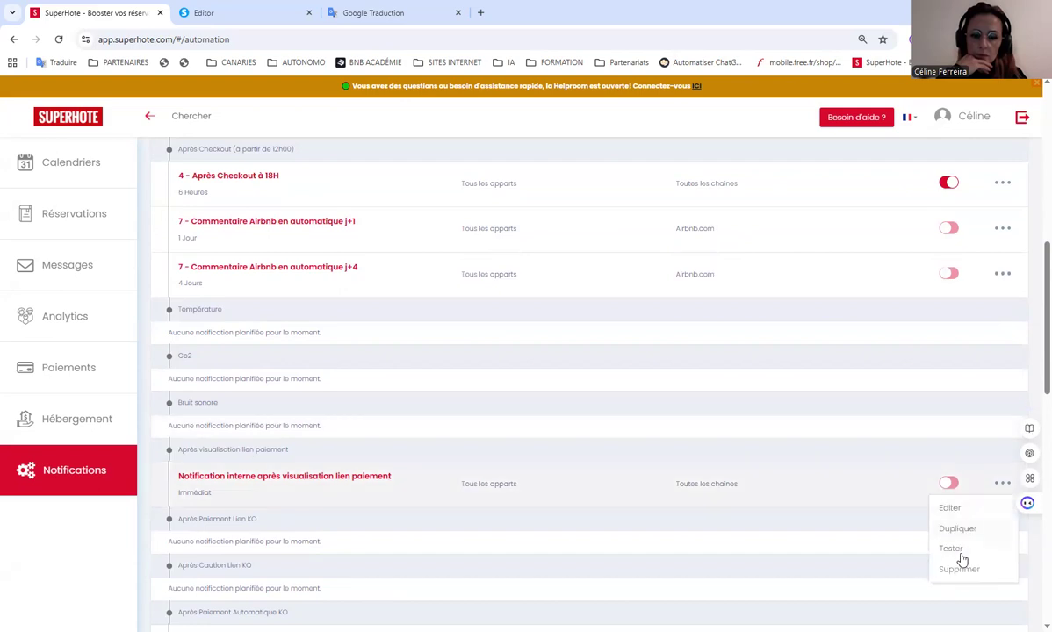
{"action": "left_click", "coordinate": [950, 569]}
{"action": "left_click", "coordinate": [523, 407]}
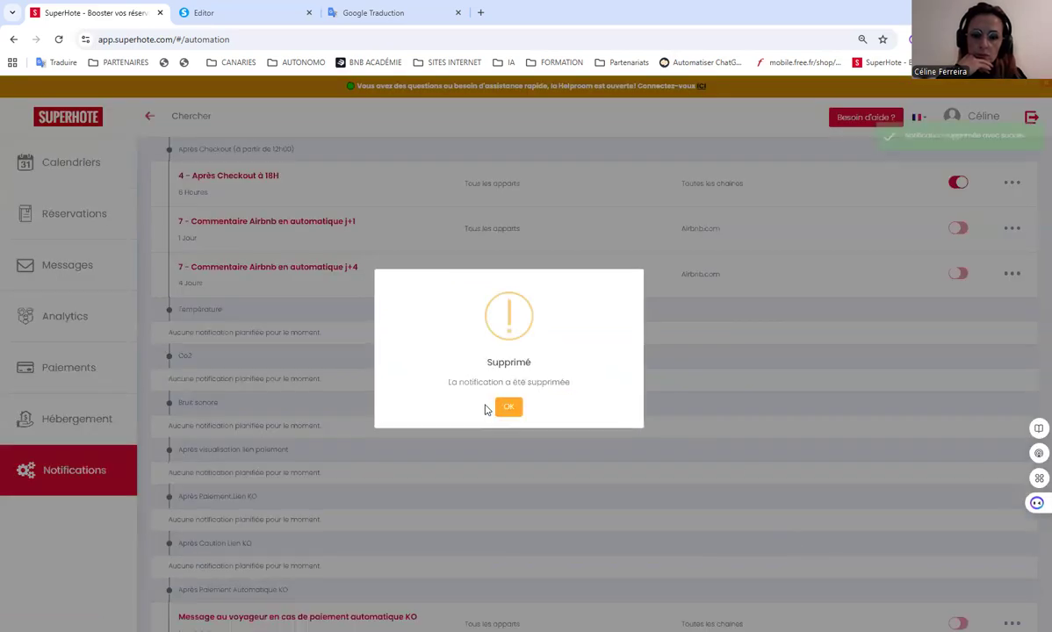
{"action": "left_click", "coordinate": [508, 405]}
{"action": "scroll", "coordinate": [435, 448], "scroll_direction": "down", "scroll_amount": 3}
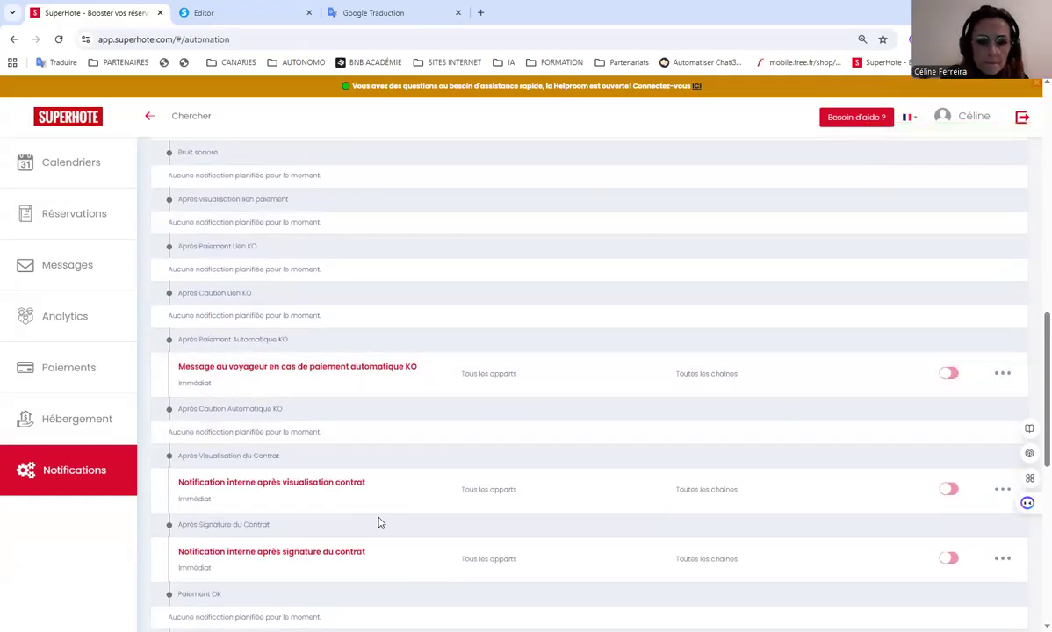
Step: Strip '1 - ' from the access-instructions notification title and save it with Mettre à jour
{"action": "scroll", "coordinate": [379, 524], "scroll_direction": "down", "scroll_amount": 2}
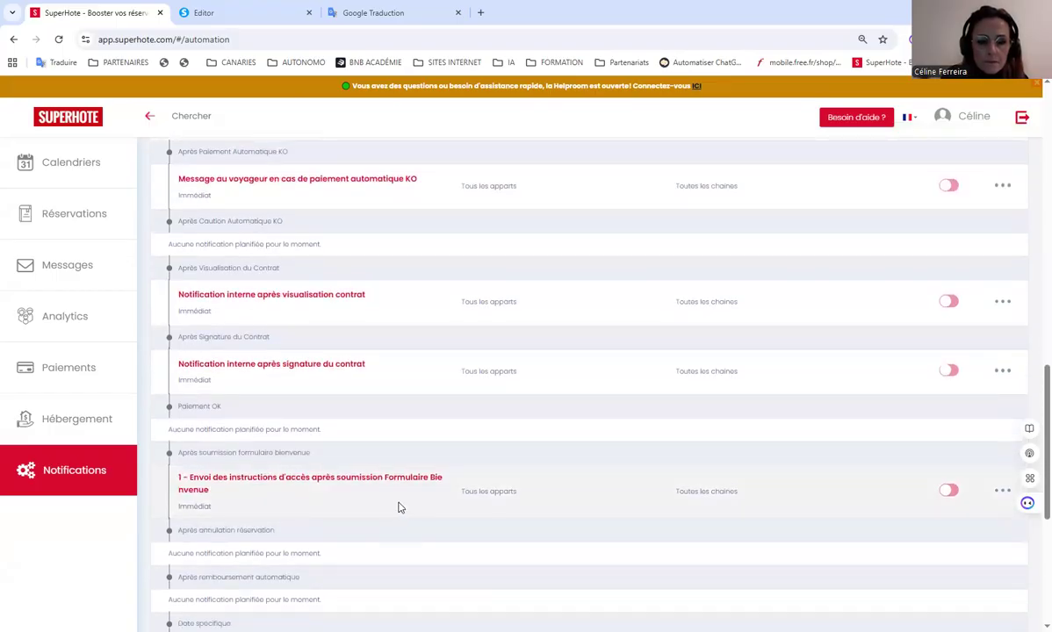
{"action": "scroll", "coordinate": [387, 501], "scroll_direction": "down", "scroll_amount": 1}
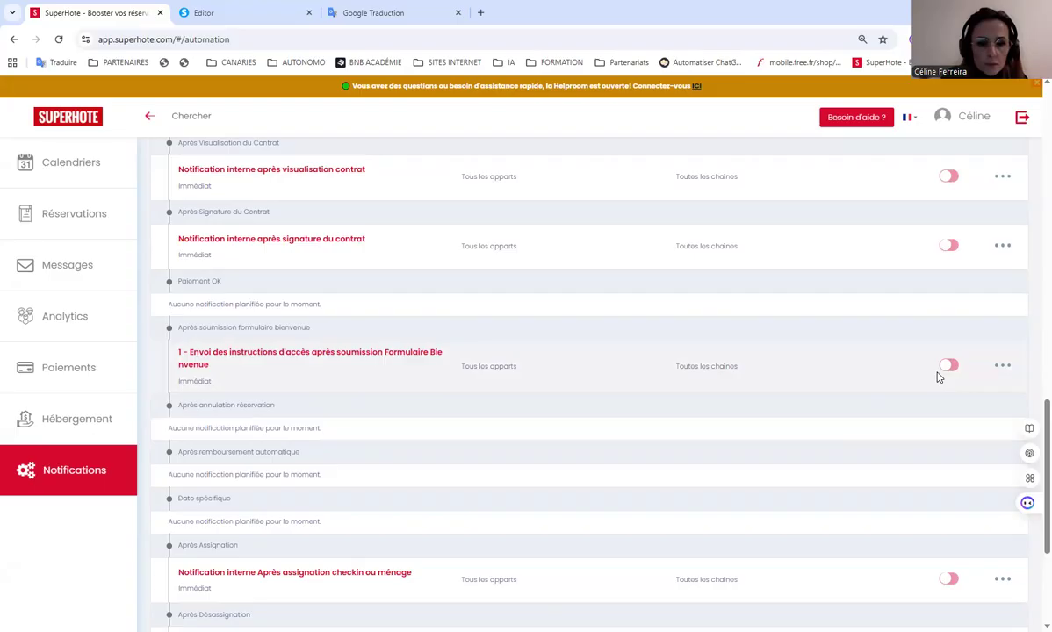
{"action": "left_click", "coordinate": [1002, 365]}
{"action": "left_click", "coordinate": [963, 388]}
{"action": "scroll", "coordinate": [345, 235], "scroll_direction": "up", "scroll_amount": 1}
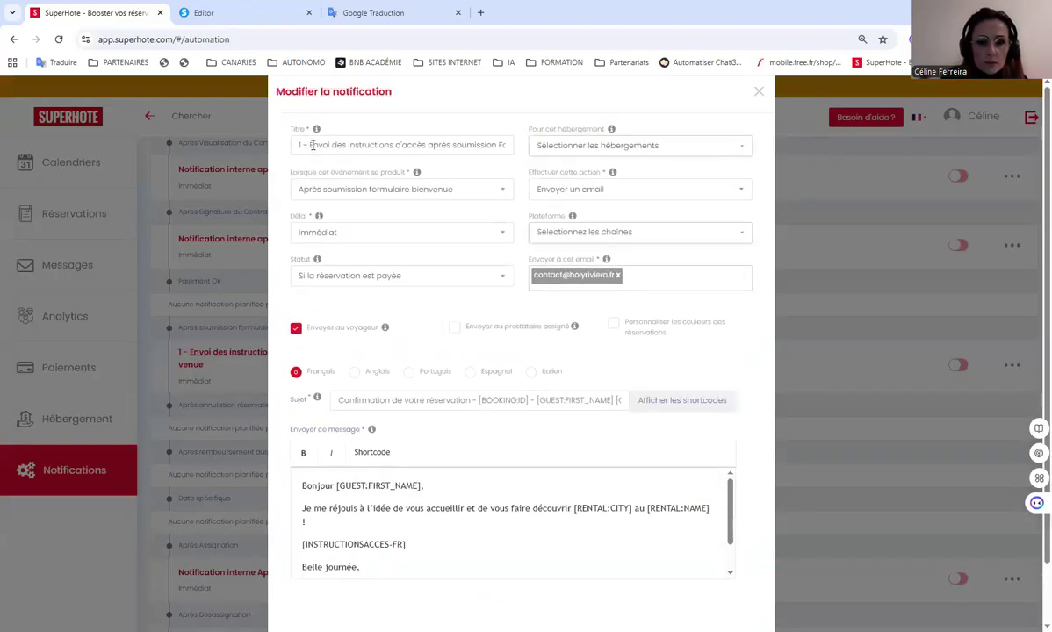
{"action": "left_click_drag", "start_coordinate": [309, 145], "coordinate": [279, 182]}
{"action": "key", "text": "BackSpace"}
{"action": "scroll", "coordinate": [618, 545], "scroll_direction": "down", "scroll_amount": 3}
{"action": "left_click", "coordinate": [506, 608]}
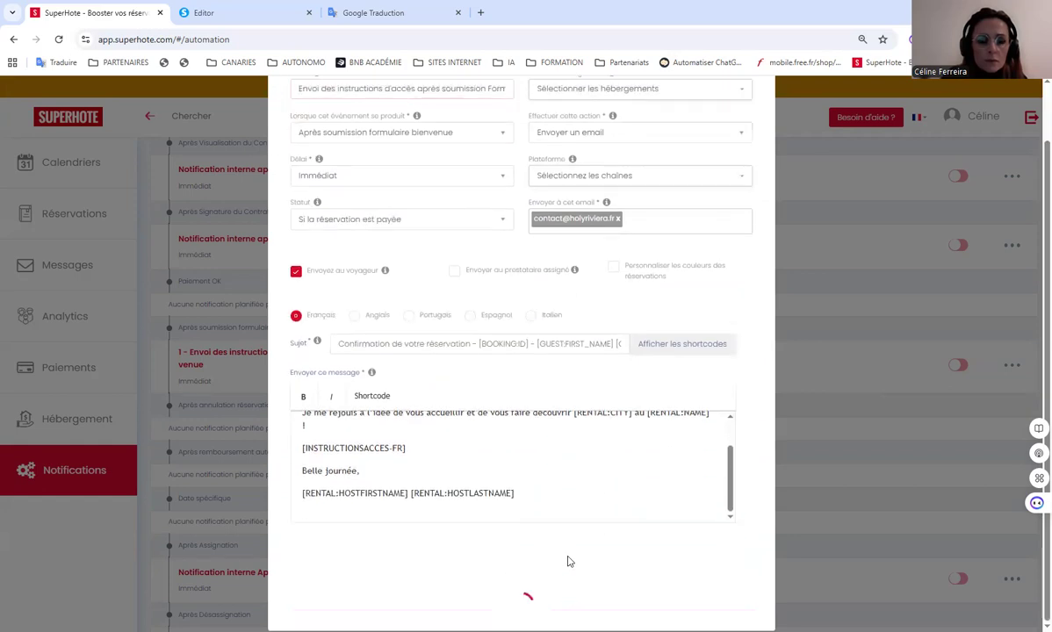
{"action": "scroll", "coordinate": [425, 404], "scroll_direction": "up", "scroll_amount": 15}
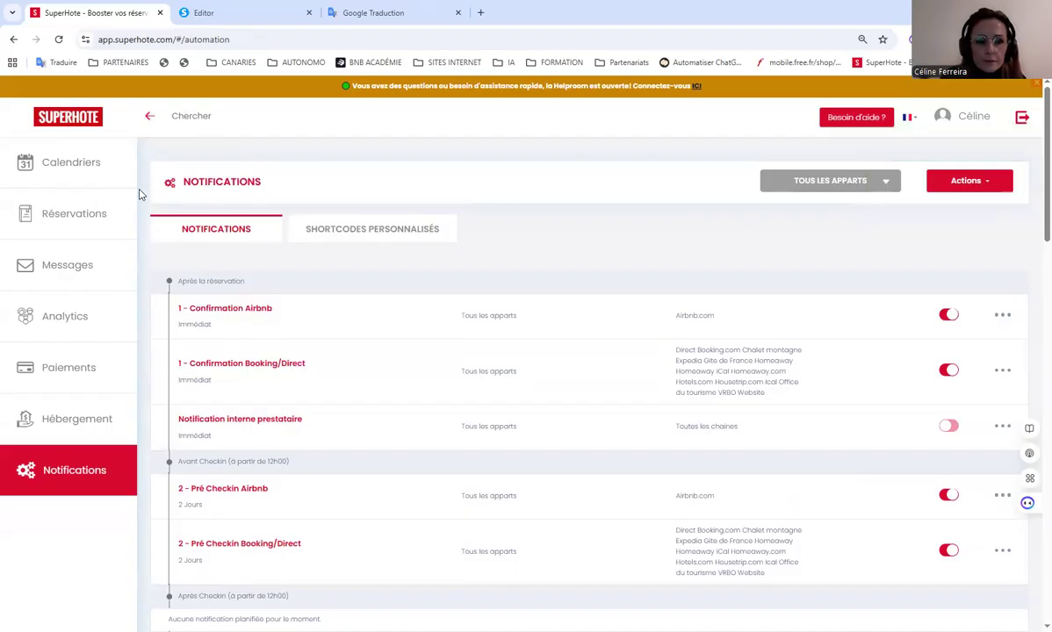
{"action": "key", "text": "ctrl+Tab"}
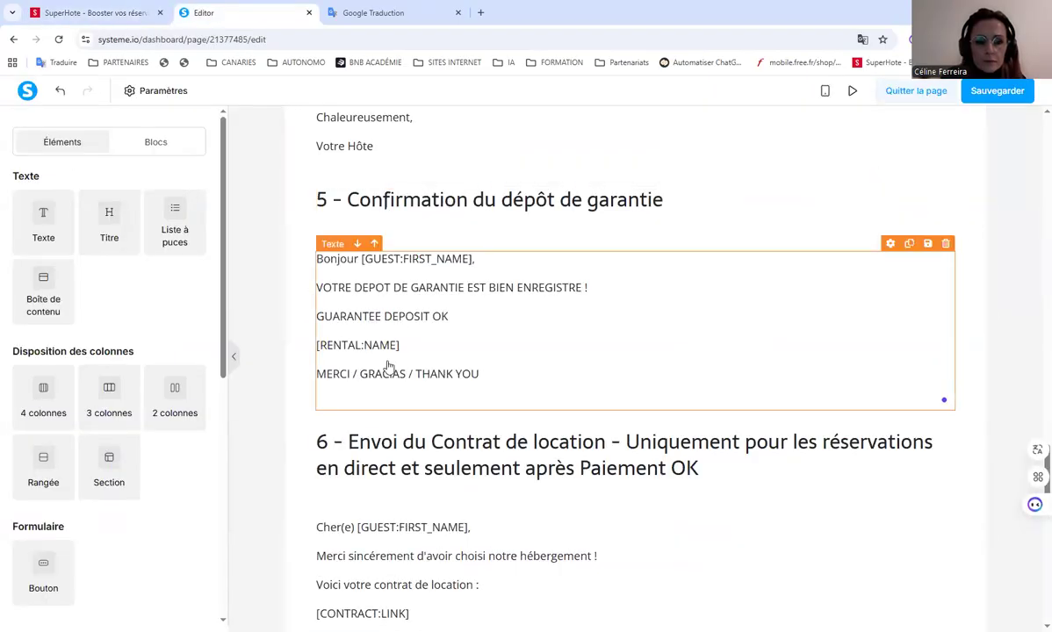
Step: Copy the section 6 'Envoi du Contrat de location' message text from the systeme.io template
{"action": "scroll", "coordinate": [383, 395], "scroll_direction": "down", "scroll_amount": 3}
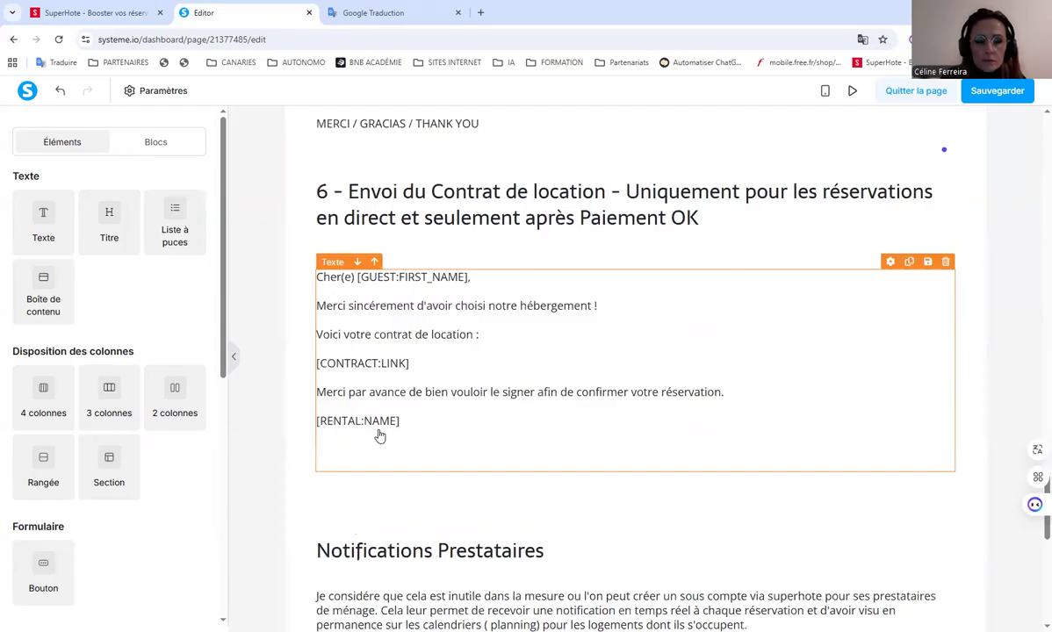
{"action": "left_click", "coordinate": [430, 436]}
{"action": "left_click_drag", "start_coordinate": [428, 434], "coordinate": [351, 280]}
{"action": "key", "text": "ctrl+c"}
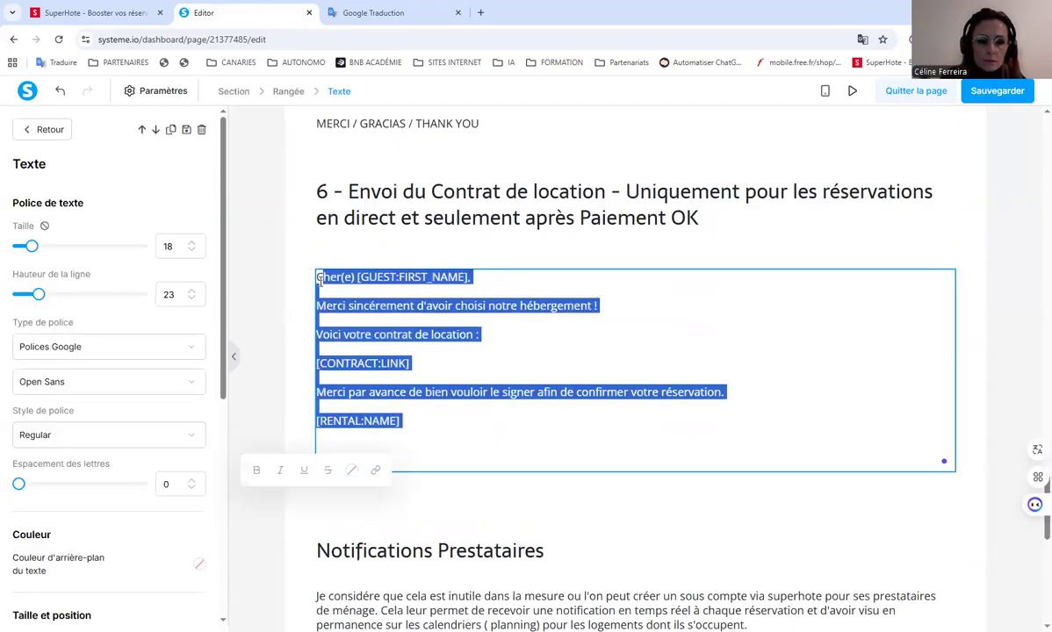
{"action": "right_click", "coordinate": [365, 312]}
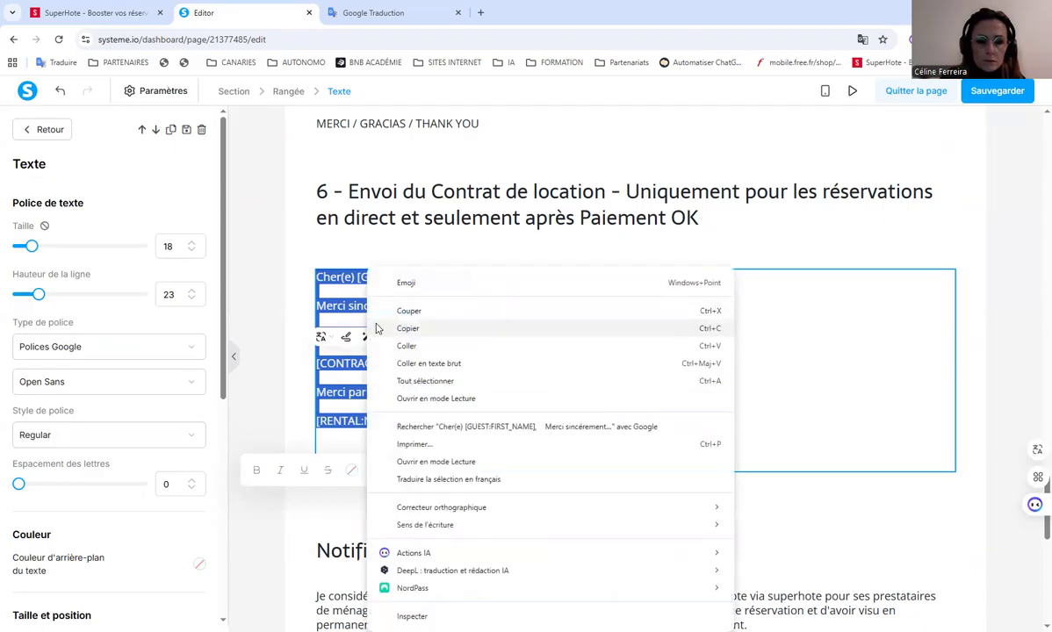
{"action": "left_click", "coordinate": [418, 330]}
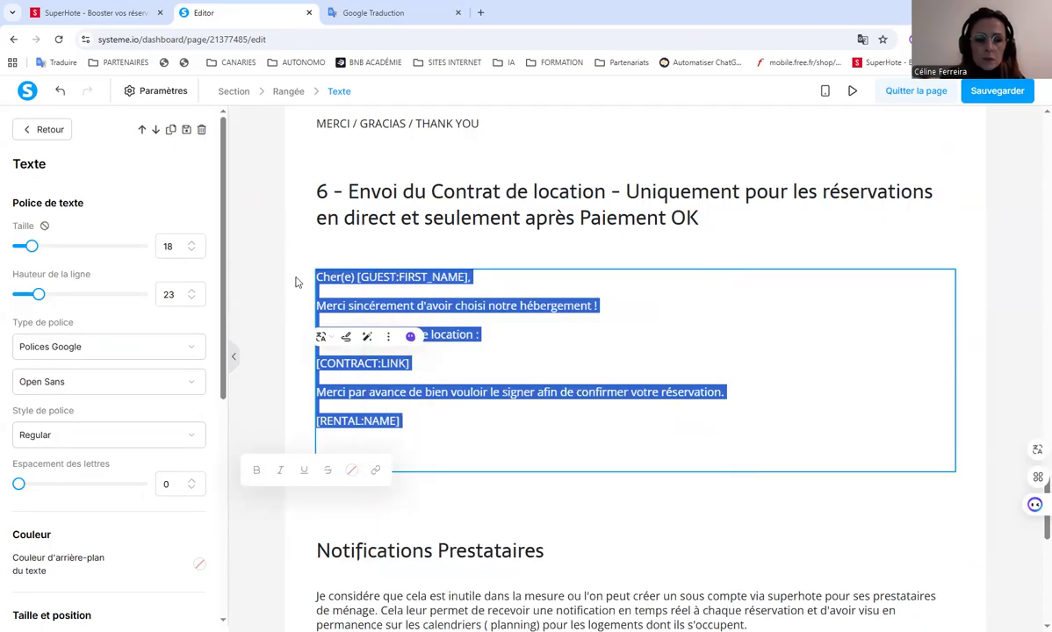
{"action": "left_click", "coordinate": [265, 257]}
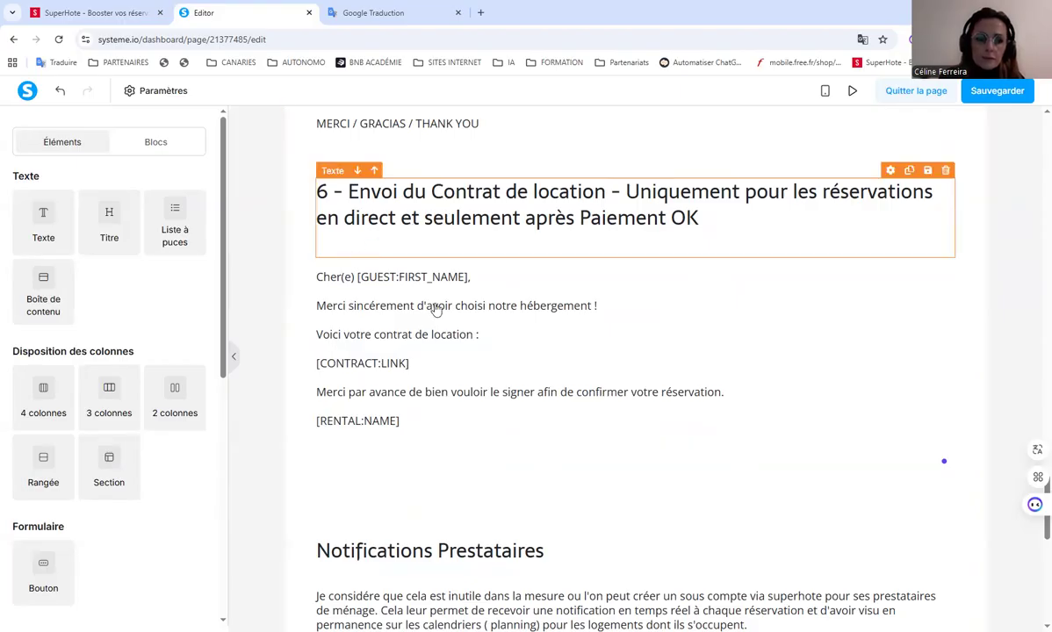
{"action": "left_click", "coordinate": [89, 13]}
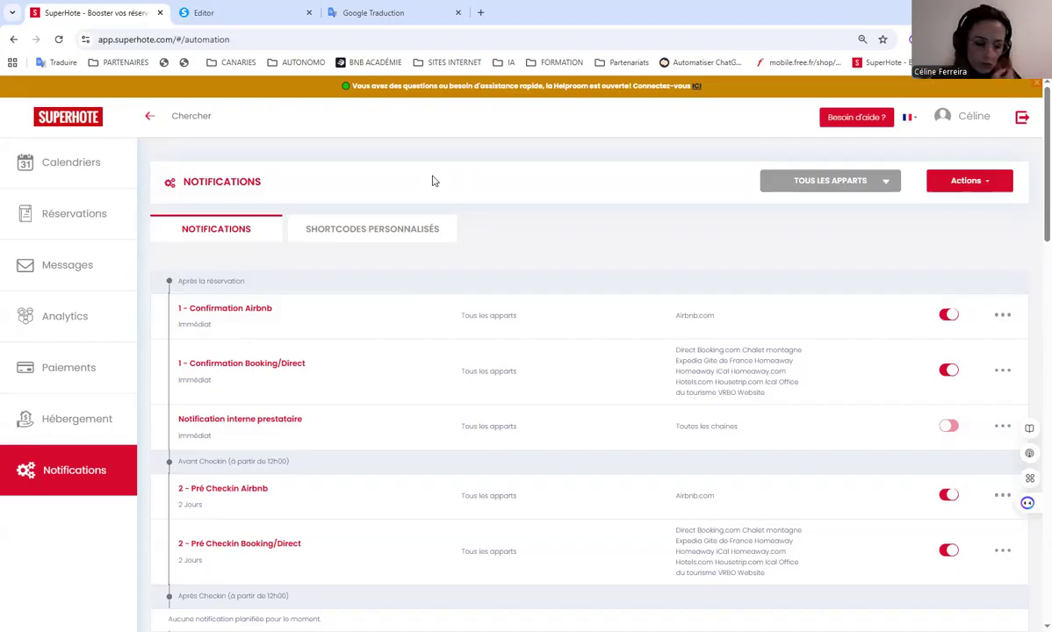
Step: Create a new notification and paste the copied rental-contract message into its body
{"action": "left_click", "coordinate": [964, 182]}
{"action": "left_click", "coordinate": [940, 206]}
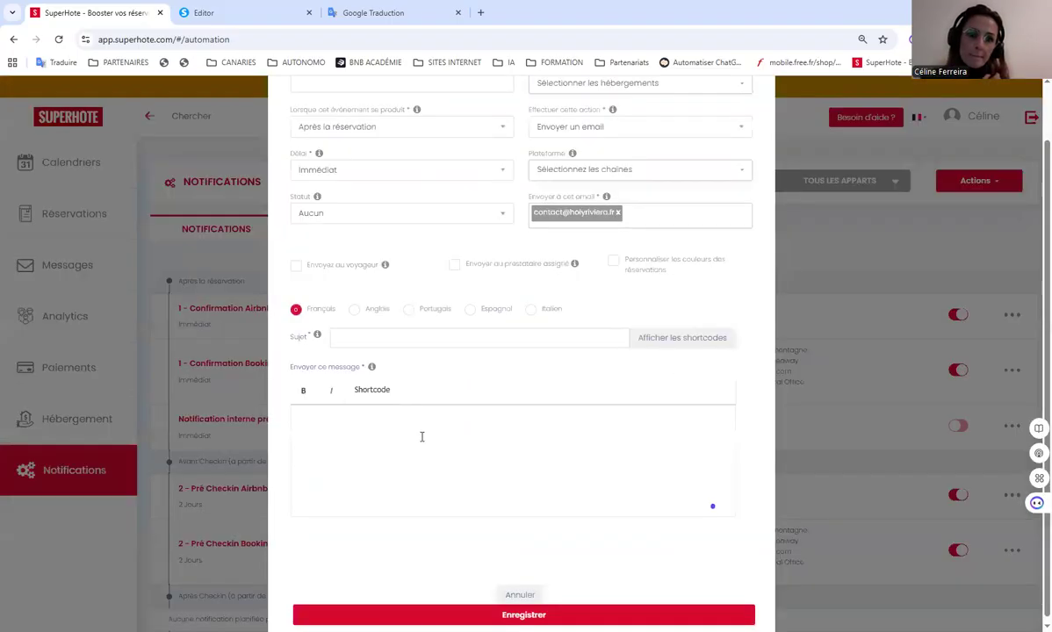
{"action": "right_click", "coordinate": [387, 464]}
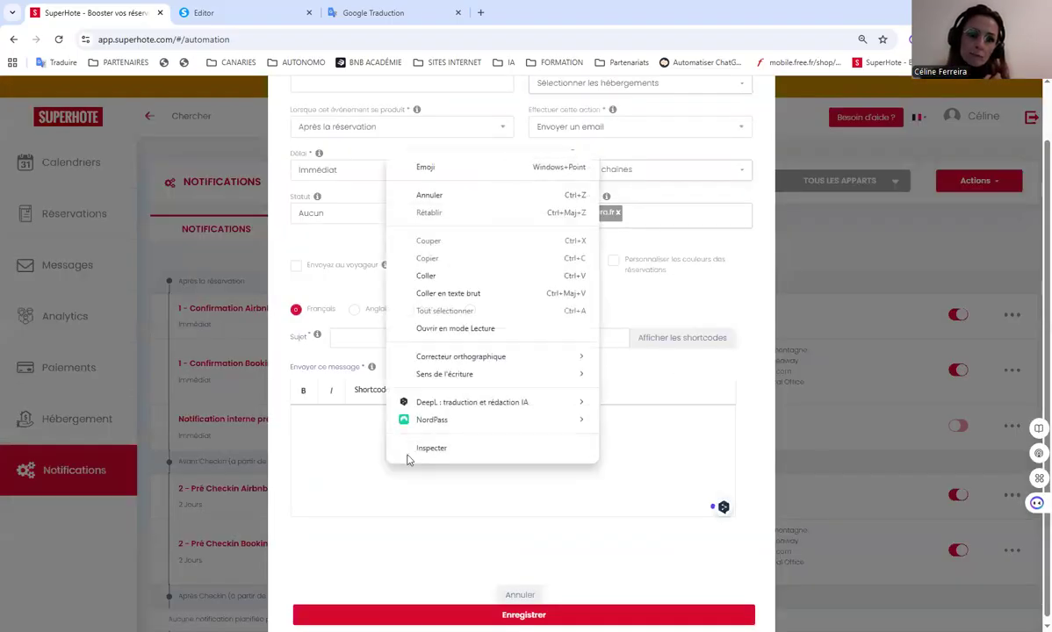
{"action": "left_click", "coordinate": [428, 270]}
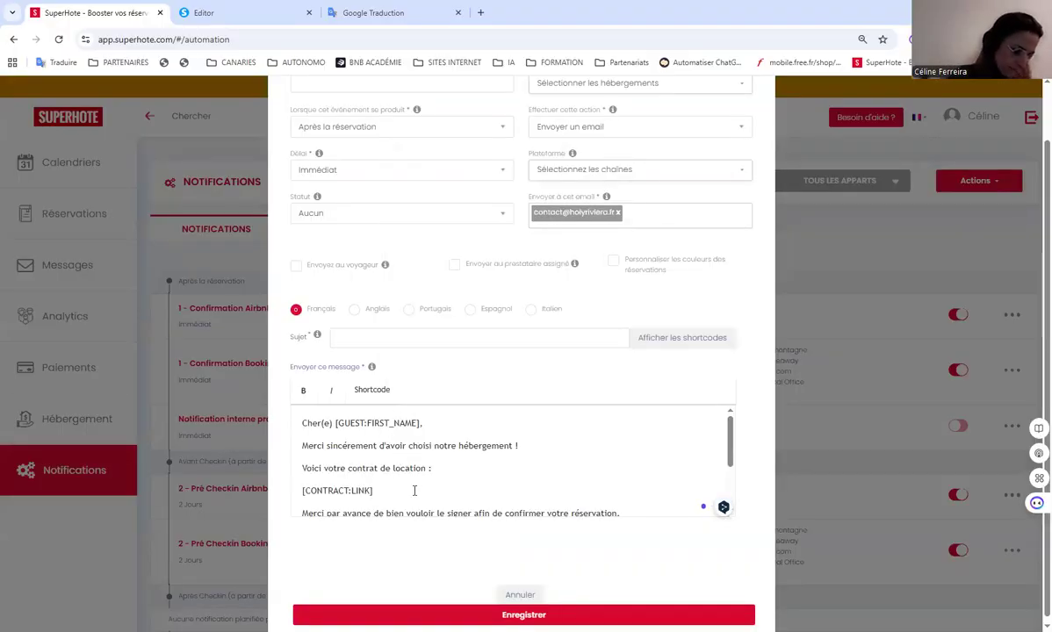
{"action": "scroll", "coordinate": [415, 490], "scroll_direction": "down", "scroll_amount": 2}
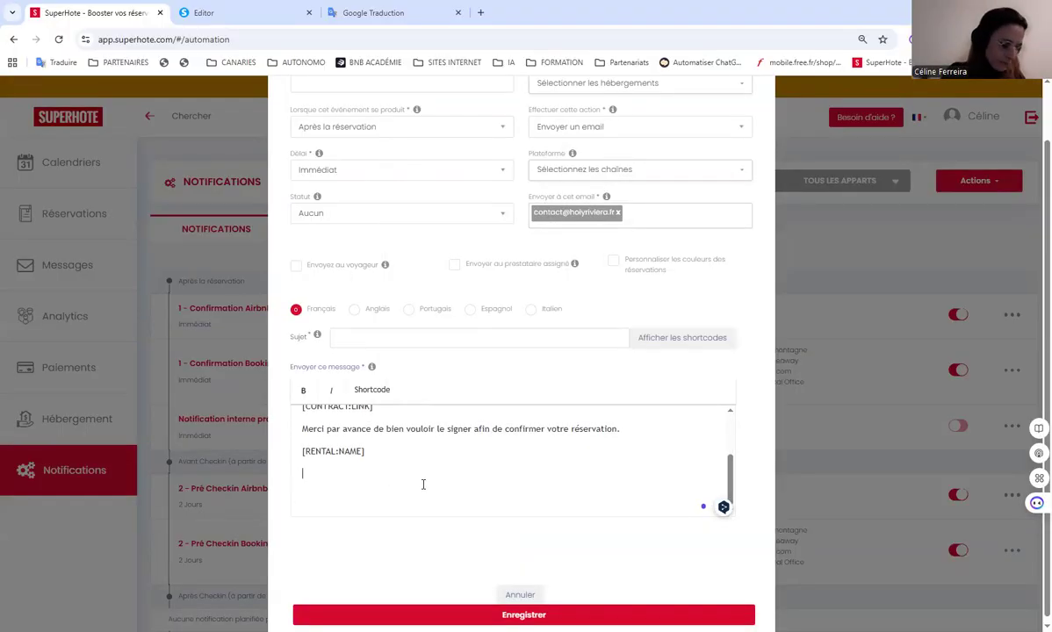
{"action": "scroll", "coordinate": [427, 481], "scroll_direction": "down", "scroll_amount": 1}
{"action": "scroll", "coordinate": [474, 486], "scroll_direction": "up", "scroll_amount": 10}
{"action": "left_click", "coordinate": [354, 144]}
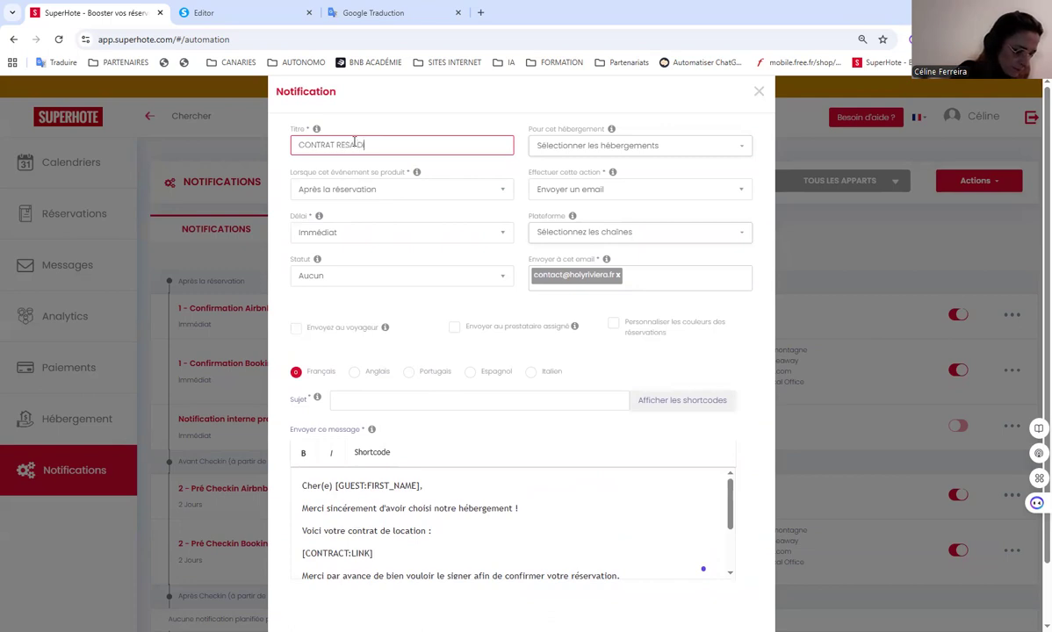
Step: Finish the title CONTRAT RESA DIRECT and apply the notification to all apartments
{"action": "type", "text": "IRECT"}
{"action": "left_click", "coordinate": [566, 145]}
{"action": "left_click", "coordinate": [558, 173]}
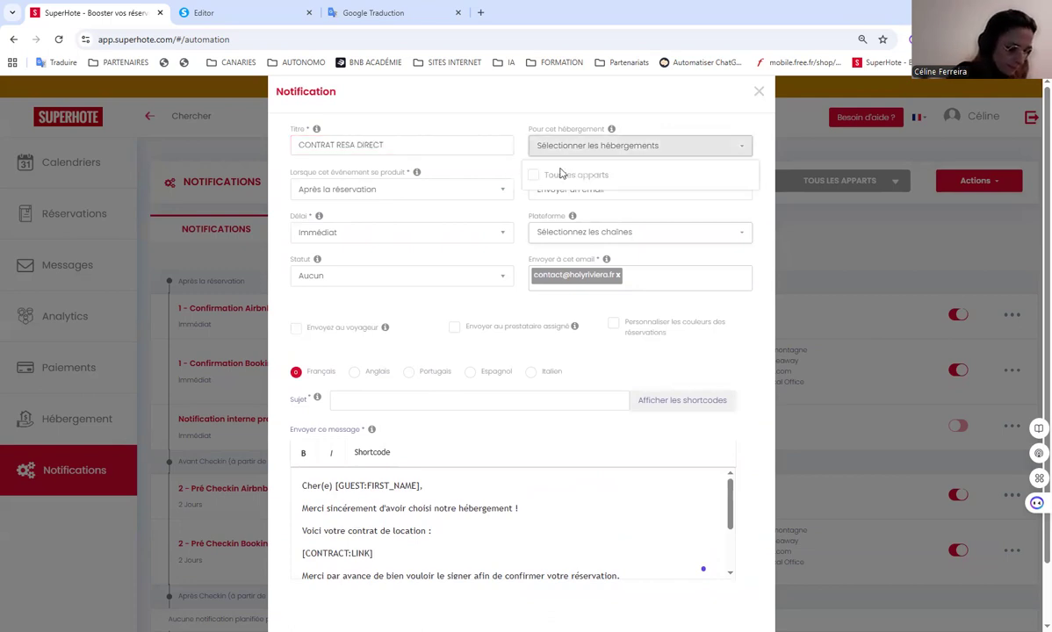
{"action": "left_click", "coordinate": [405, 219]}
Step: Keep Après la réservation as the trigger and send only when the reservation is paid
{"action": "left_click", "coordinate": [380, 191]}
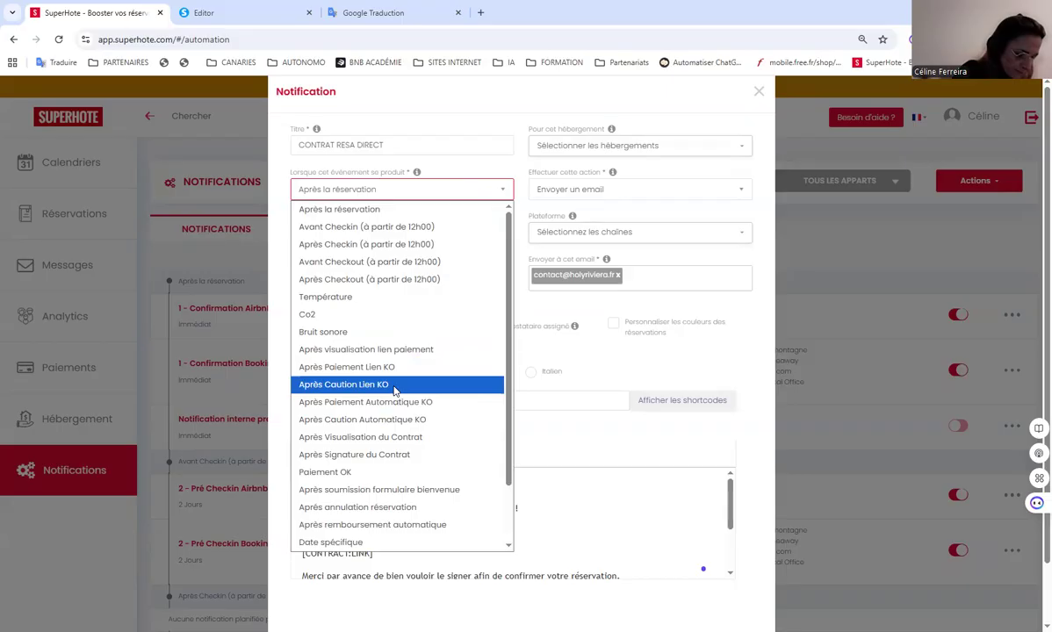
{"action": "scroll", "coordinate": [393, 390], "scroll_direction": "down", "scroll_amount": 1}
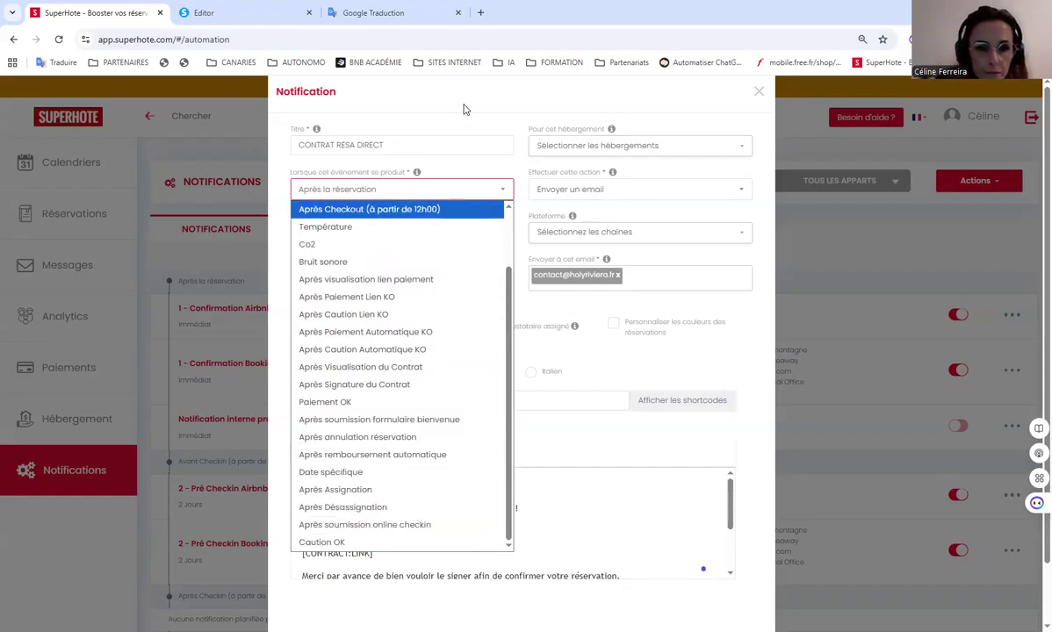
{"action": "left_click", "coordinate": [417, 128]}
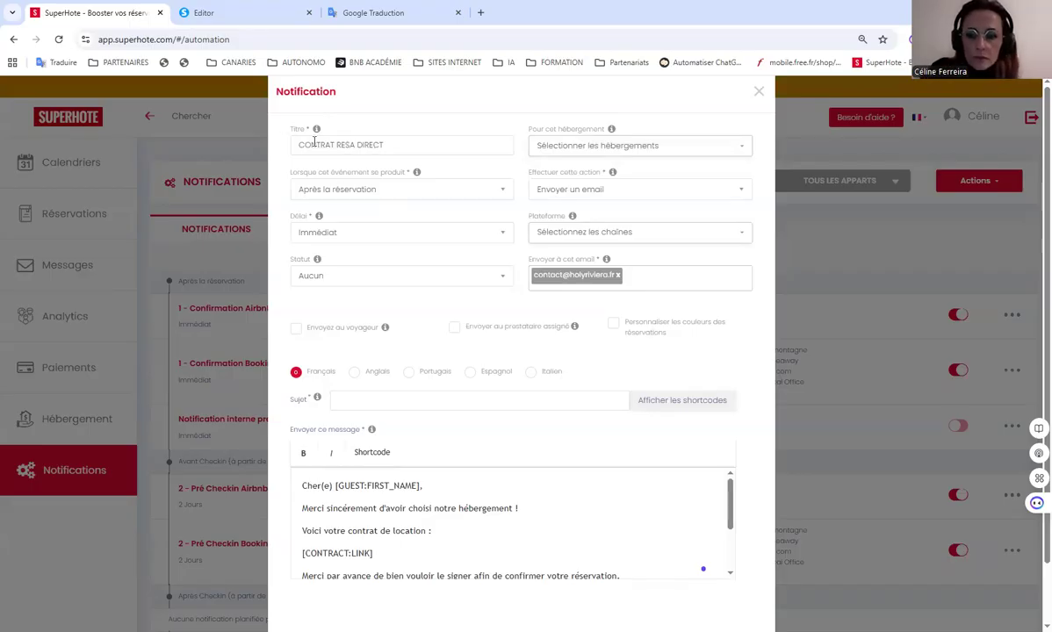
{"action": "left_click", "coordinate": [353, 148]}
{"action": "left_click", "coordinate": [409, 122]}
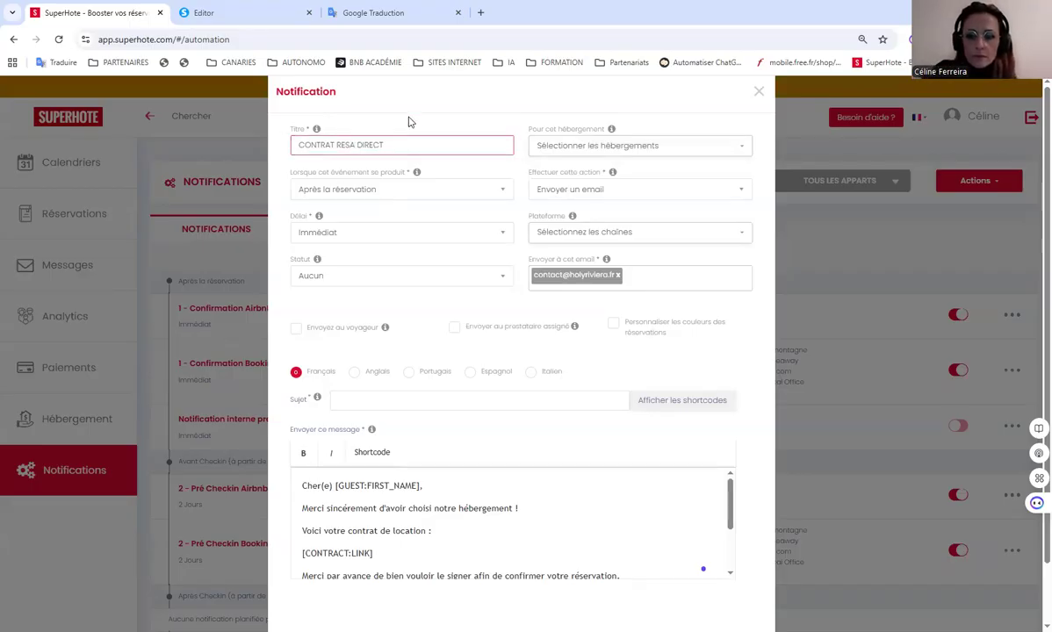
{"action": "left_click", "coordinate": [391, 193]}
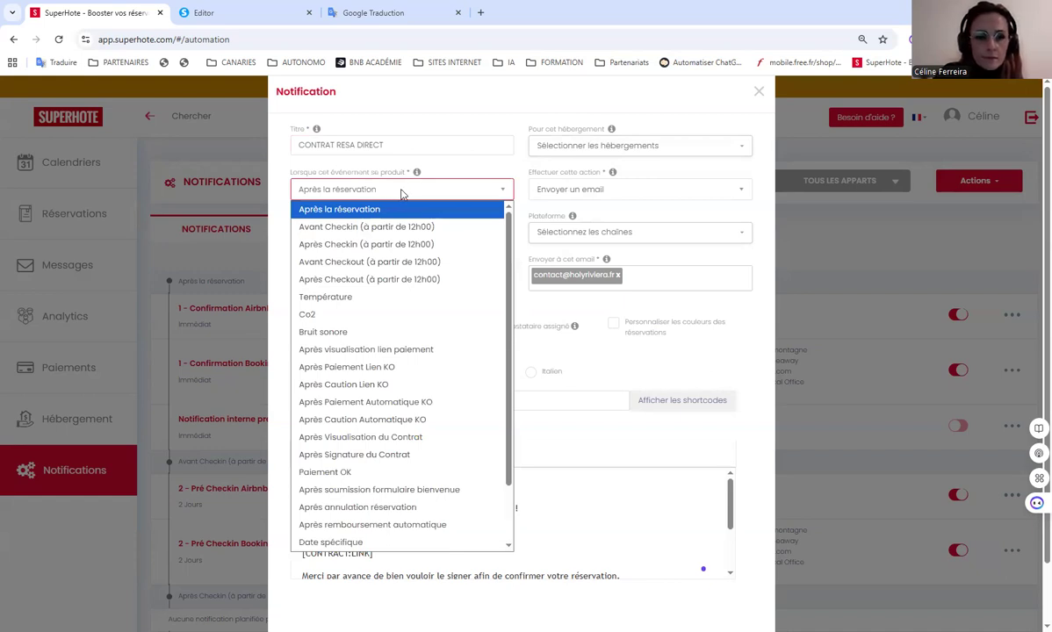
{"action": "left_click", "coordinate": [355, 214]}
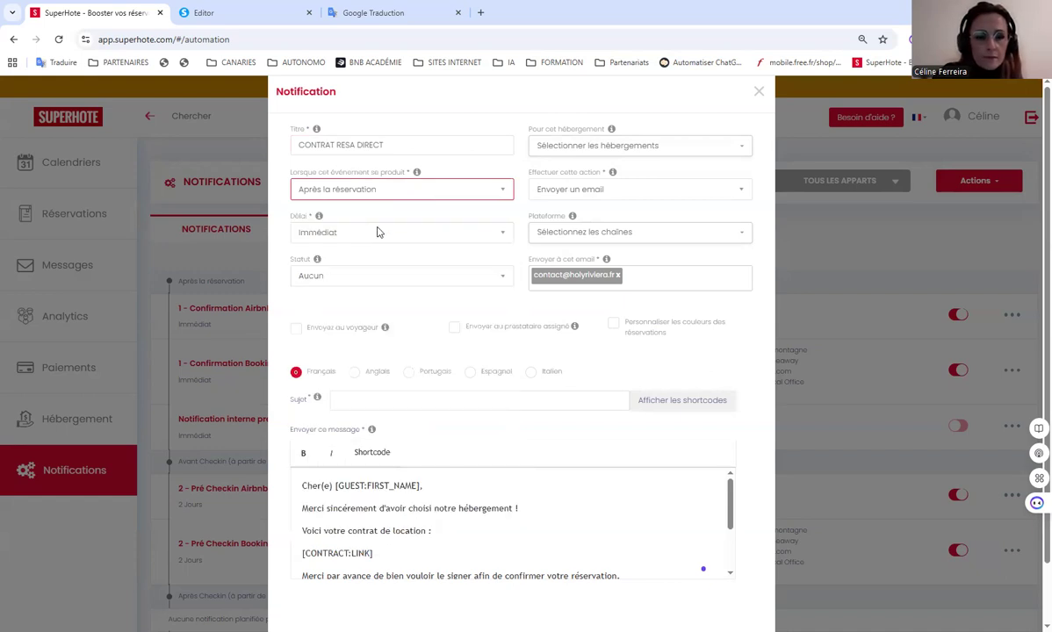
{"action": "left_click", "coordinate": [355, 278]}
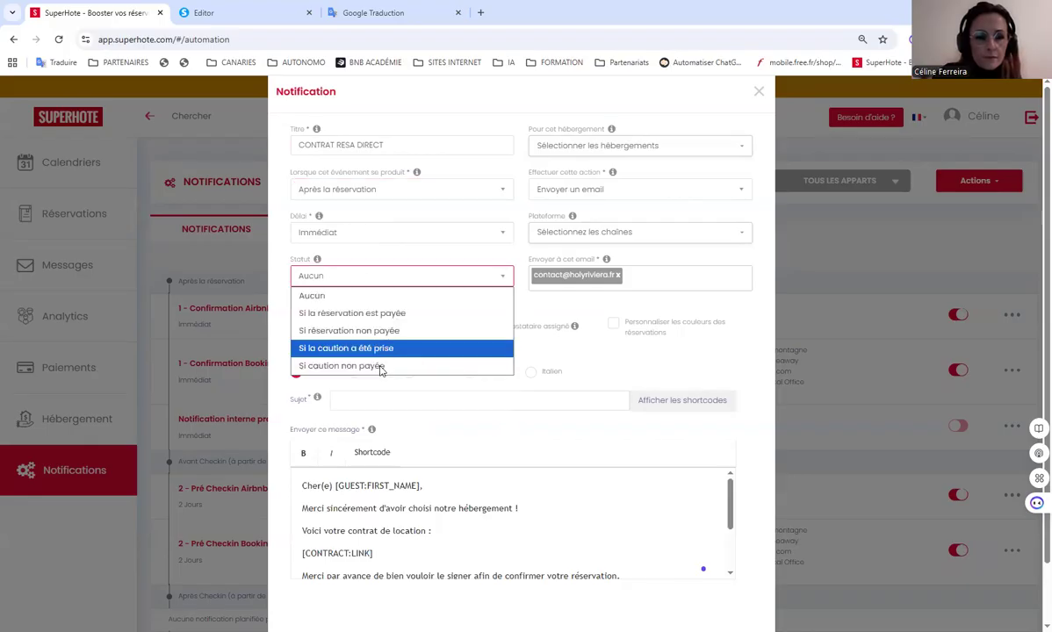
{"action": "left_click", "coordinate": [379, 315]}
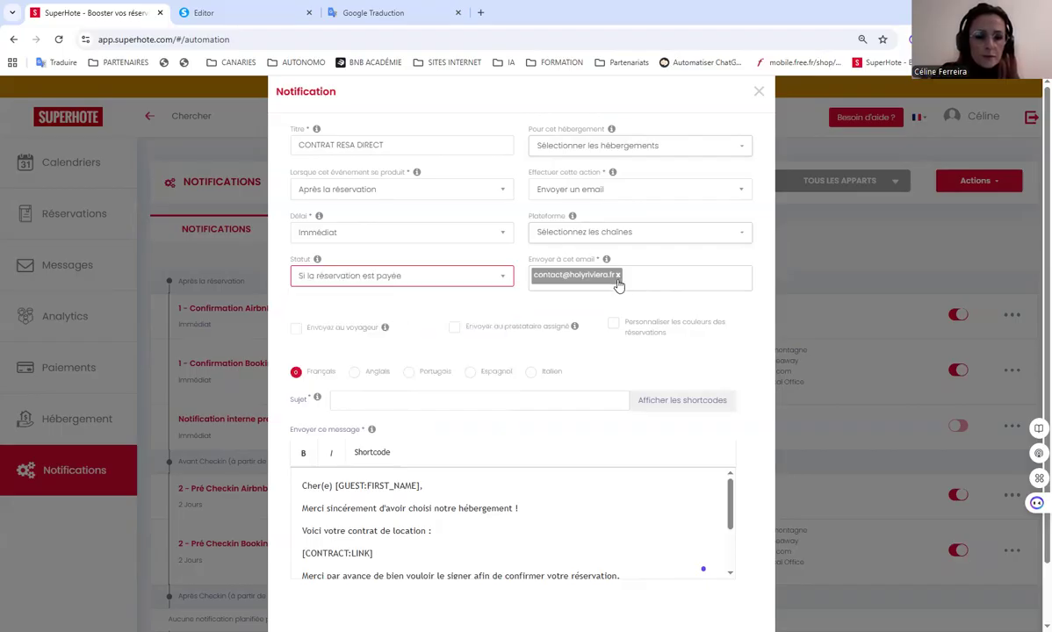
Step: Restrict the notification's platforms to the Direct channel only
{"action": "left_click", "coordinate": [638, 234]}
{"action": "left_click", "coordinate": [533, 262]}
{"action": "left_click", "coordinate": [557, 286]}
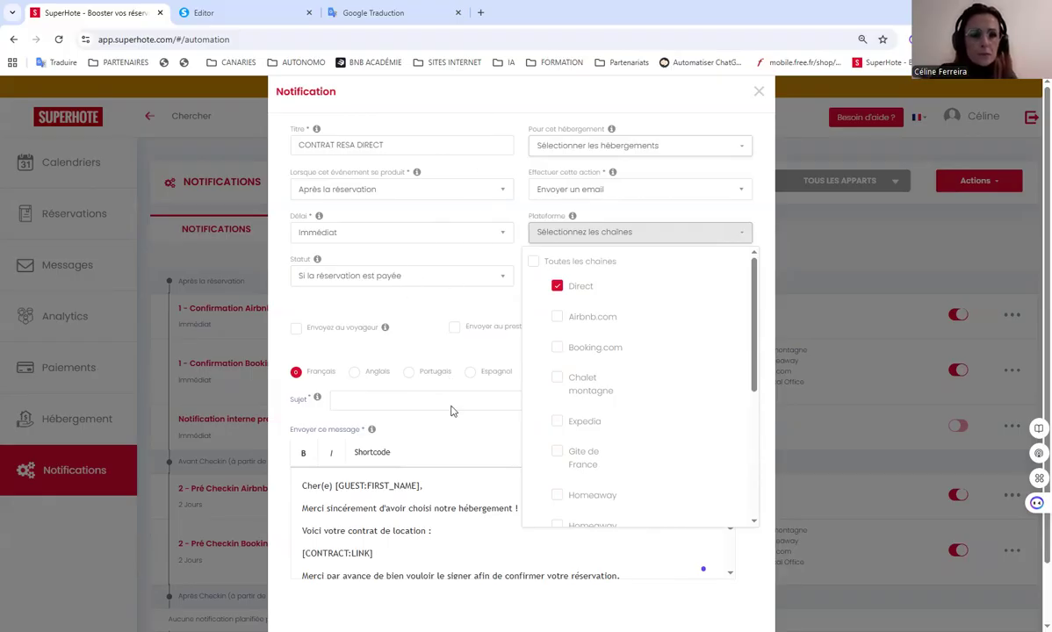
Step: Tick the Website channel alongside Direct in the notification's Plateforme list
{"action": "left_click", "coordinate": [476, 121]}
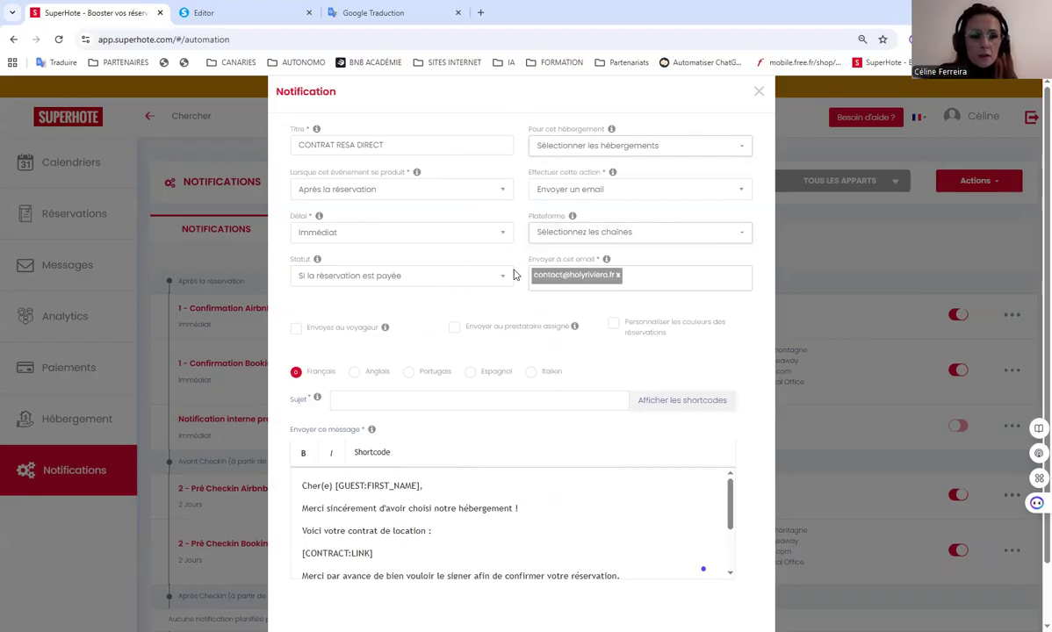
{"action": "left_click", "coordinate": [564, 232]}
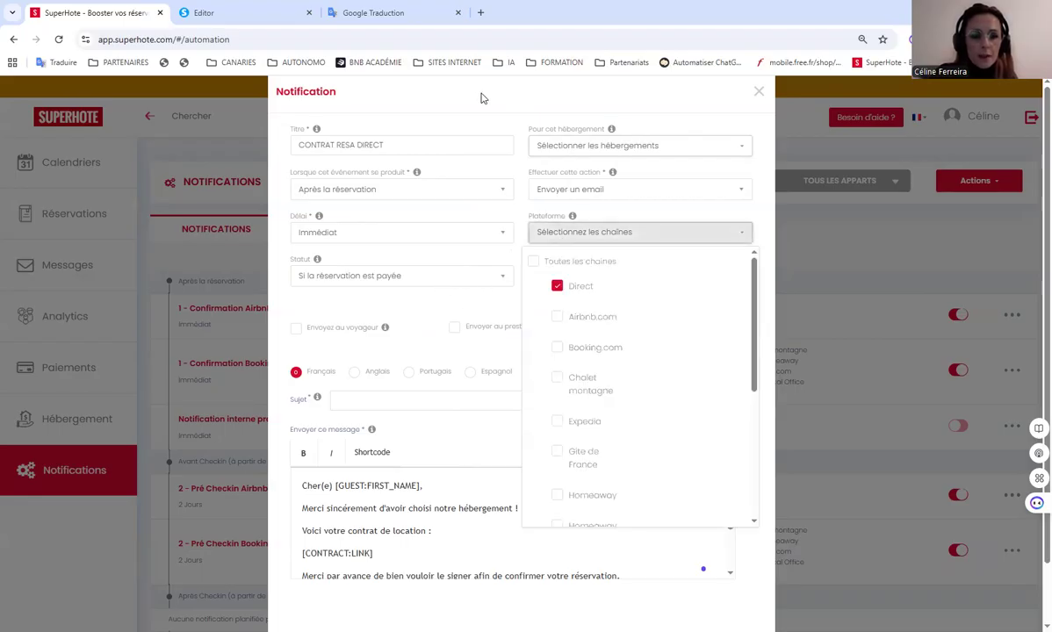
{"action": "left_click", "coordinate": [645, 143]}
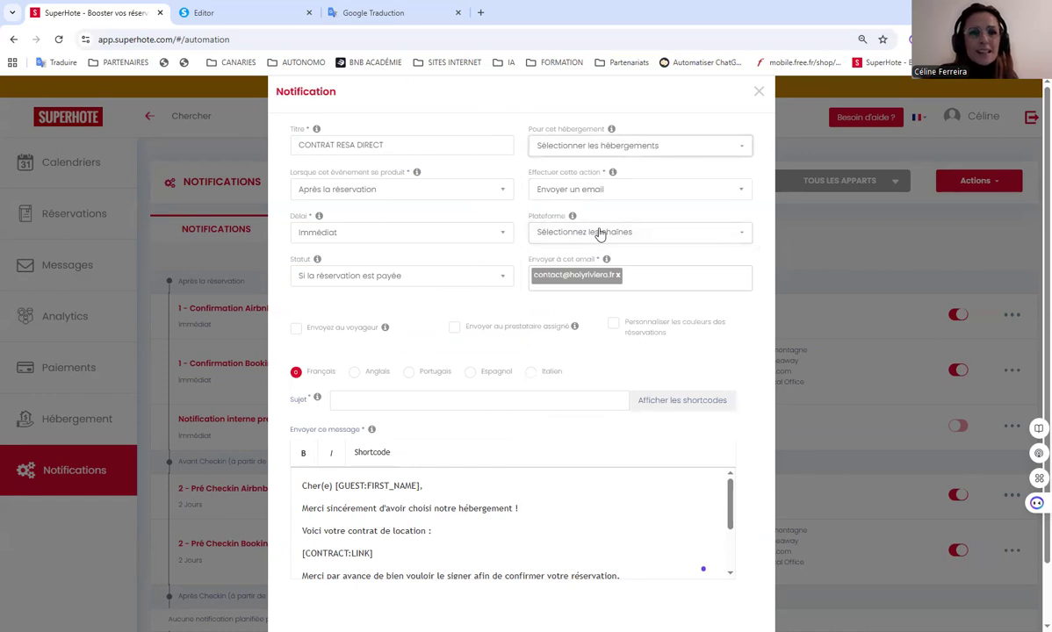
{"action": "left_click", "coordinate": [595, 235]}
{"action": "left_click", "coordinate": [416, 144]}
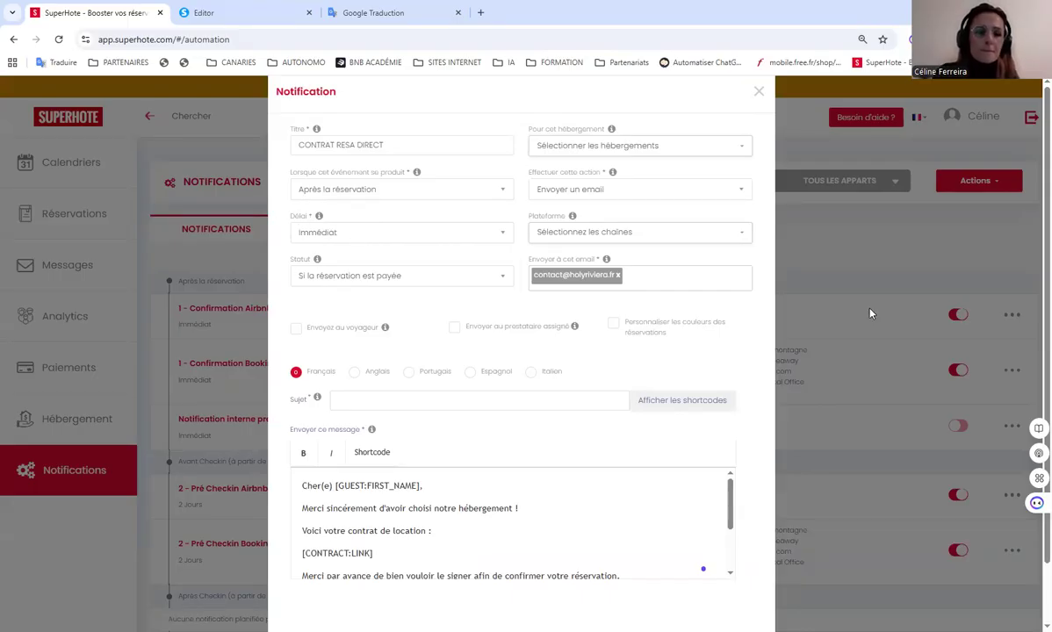
{"action": "left_click", "coordinate": [644, 230]}
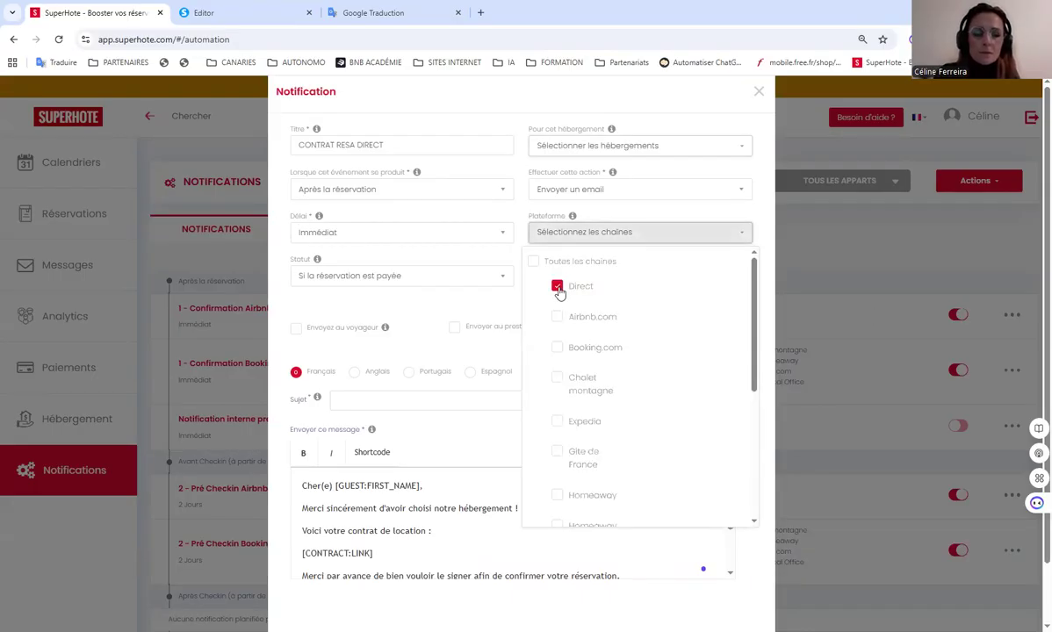
{"action": "scroll", "coordinate": [587, 395], "scroll_direction": "down", "scroll_amount": 3}
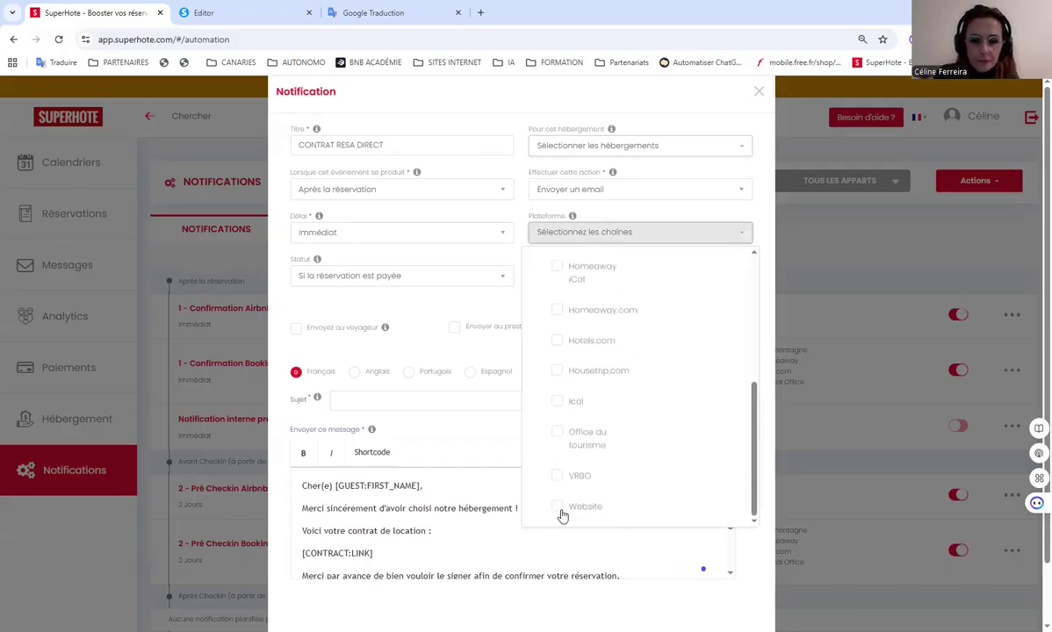
{"action": "left_click", "coordinate": [559, 507]}
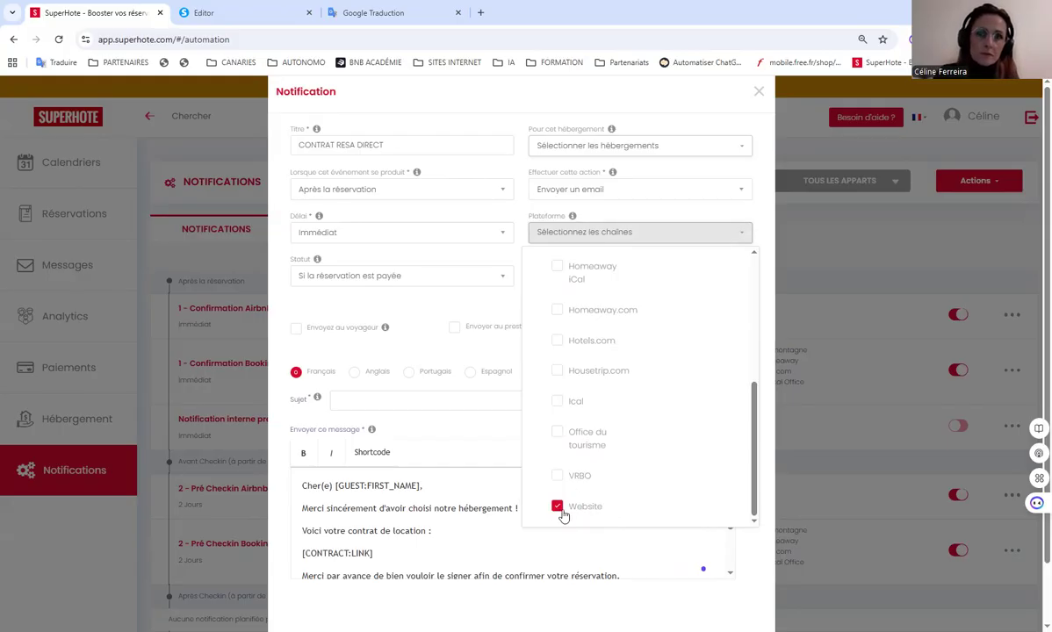
{"action": "scroll", "coordinate": [606, 421], "scroll_direction": "up", "scroll_amount": 6}
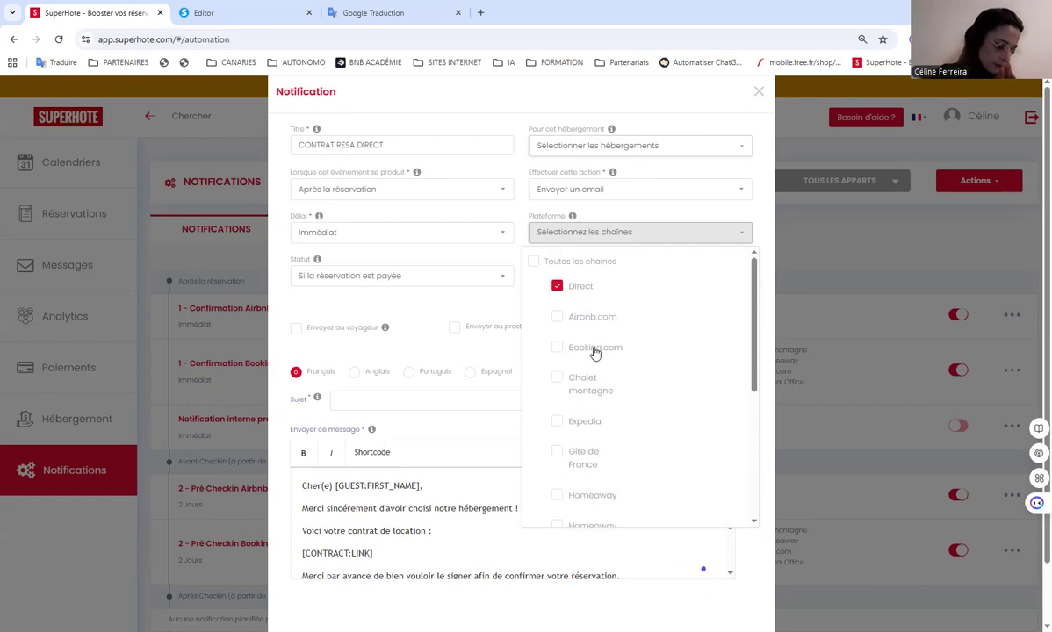
{"action": "scroll", "coordinate": [592, 383], "scroll_direction": "down", "scroll_amount": 5}
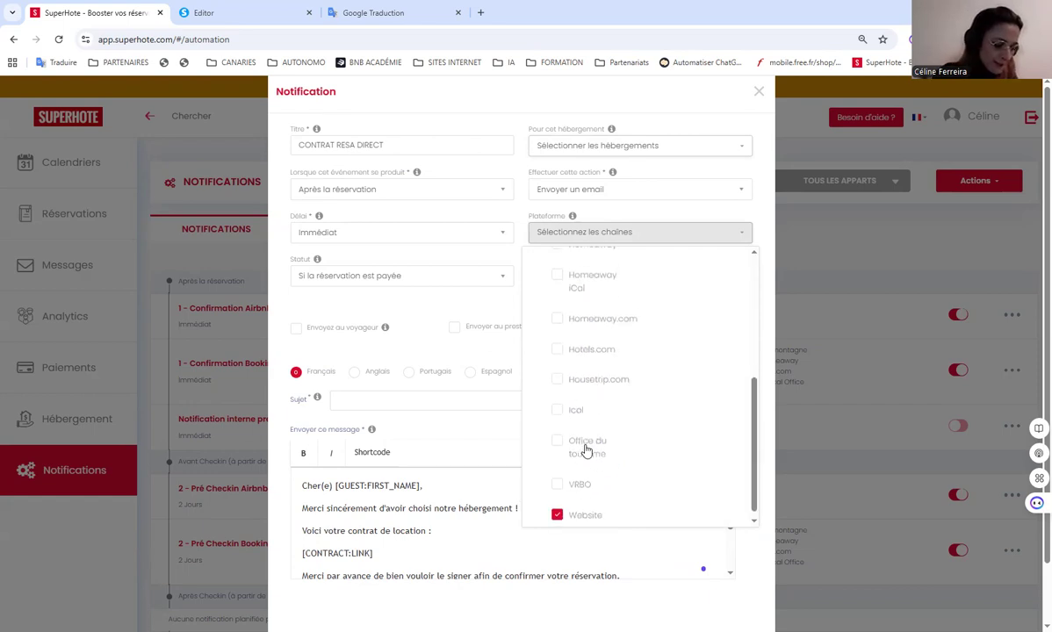
{"action": "scroll", "coordinate": [493, 426], "scroll_direction": "down", "scroll_amount": 1}
{"action": "scroll", "coordinate": [484, 409], "scroll_direction": "down", "scroll_amount": 2}
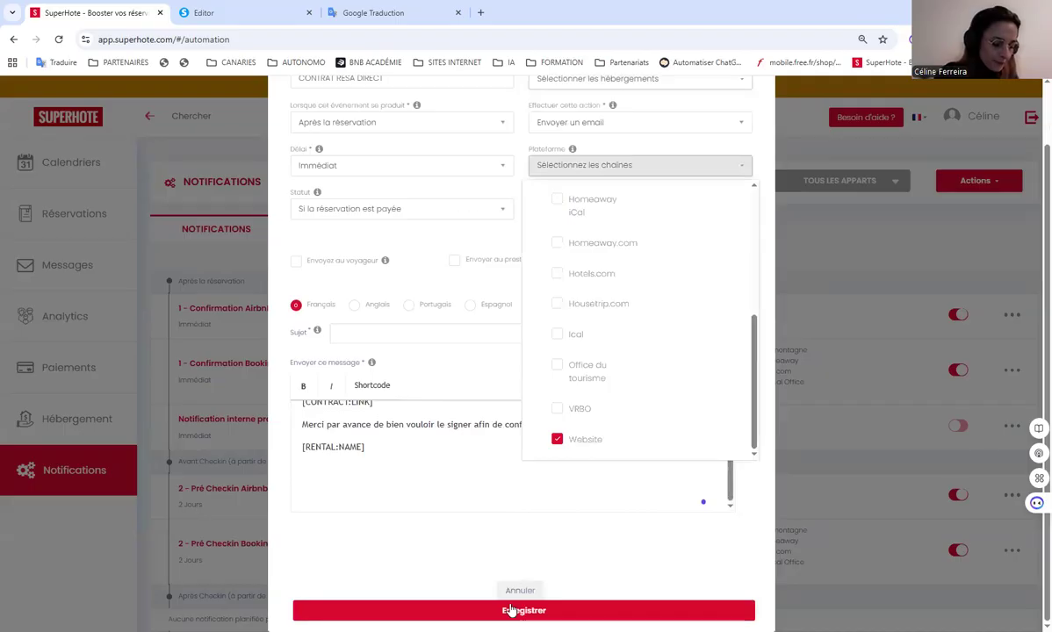
{"action": "left_click", "coordinate": [397, 369]}
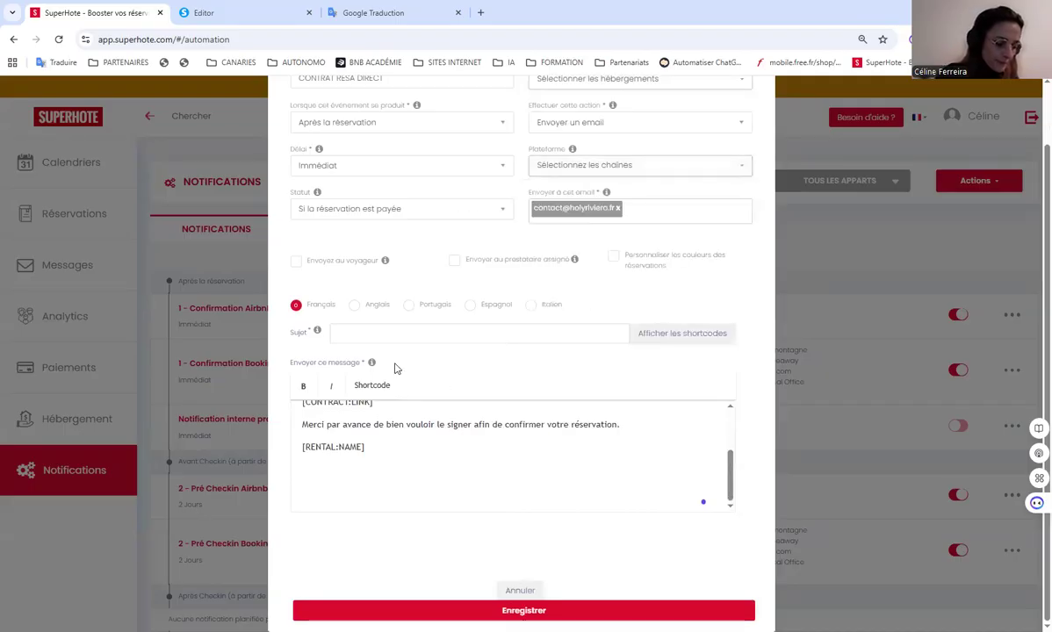
{"action": "left_click", "coordinate": [382, 331]}
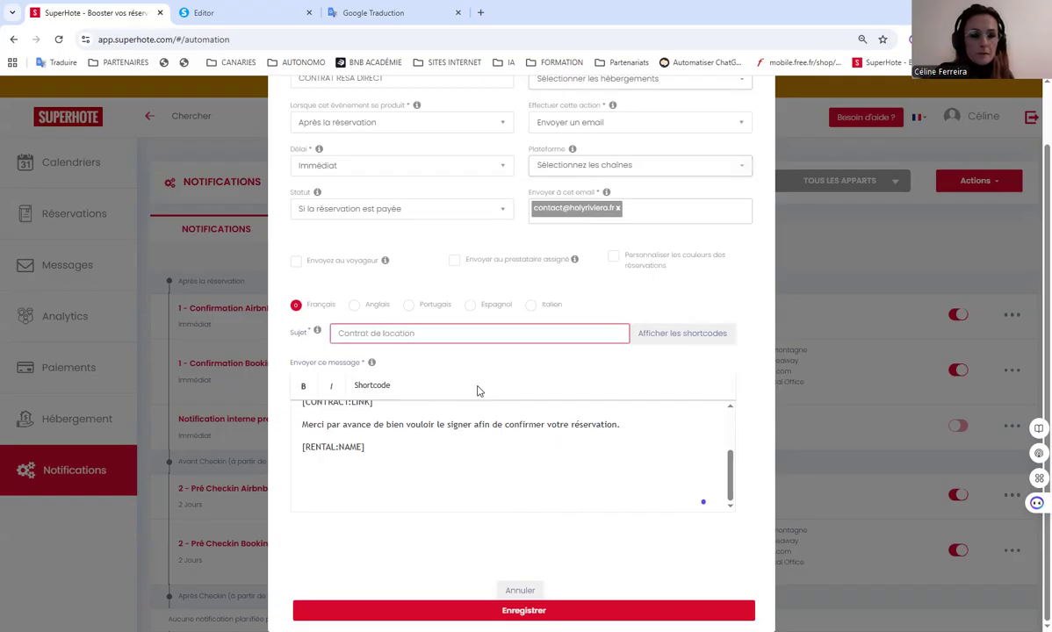
Step: Set the subject to 'Contrat de location – [RENTAL:NAME]' using the apartment-name shortcode, then save
{"action": "left_click", "coordinate": [646, 333]}
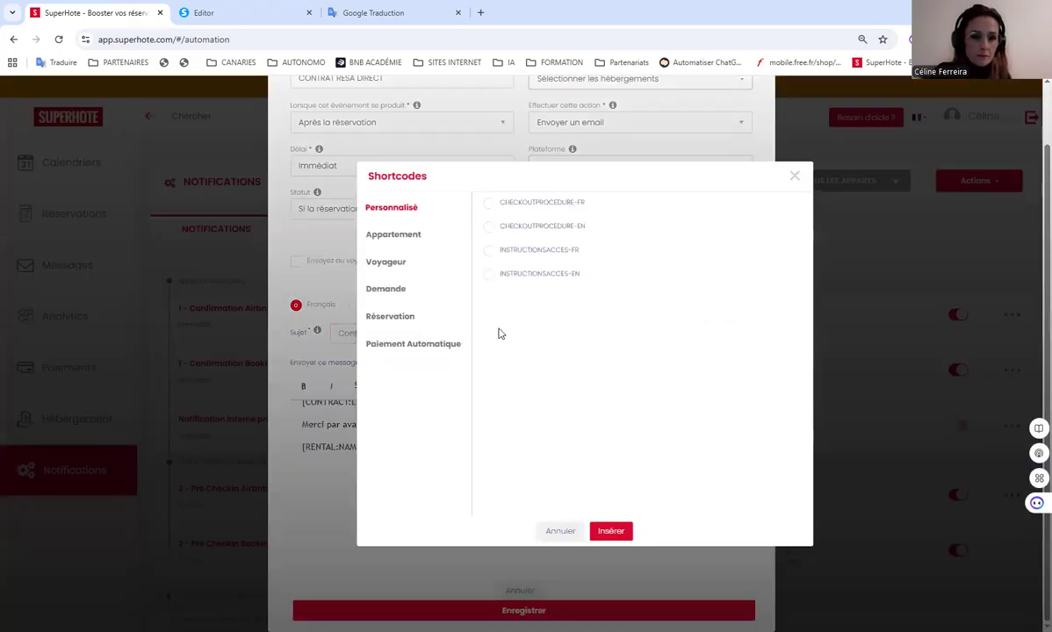
{"action": "left_click", "coordinate": [394, 235]}
{"action": "left_click", "coordinate": [514, 251]}
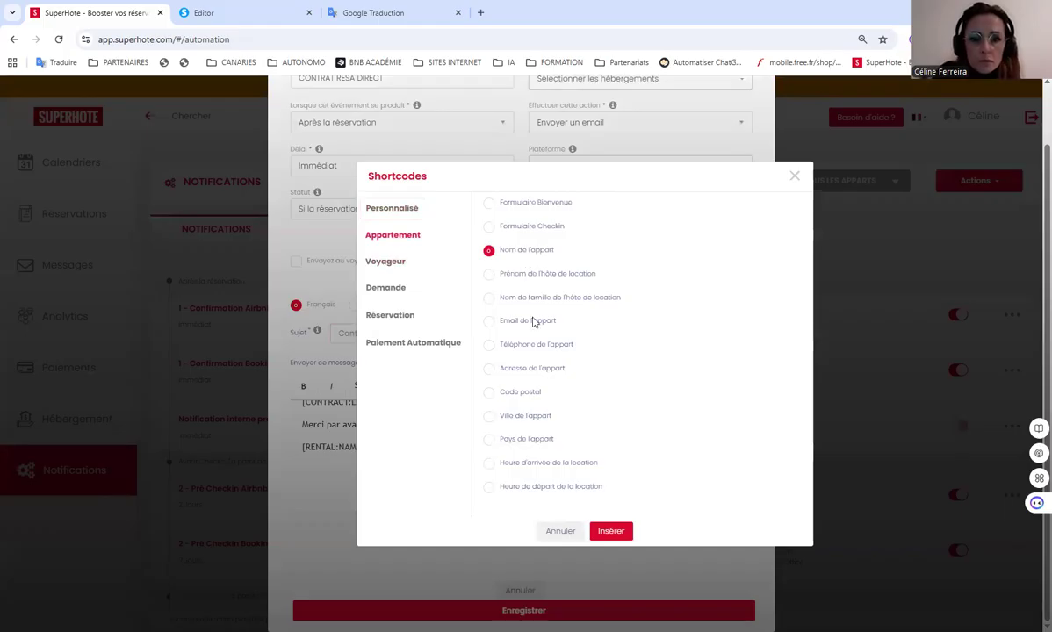
{"action": "left_click", "coordinate": [613, 532]}
{"action": "left_click", "coordinate": [421, 338]}
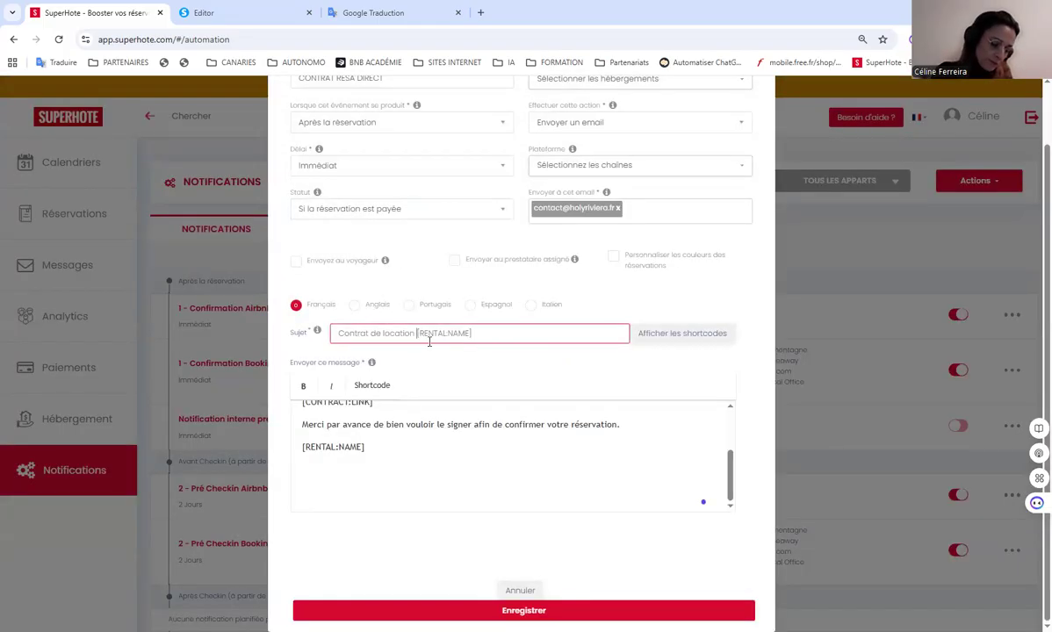
{"action": "type", "text": "-"}
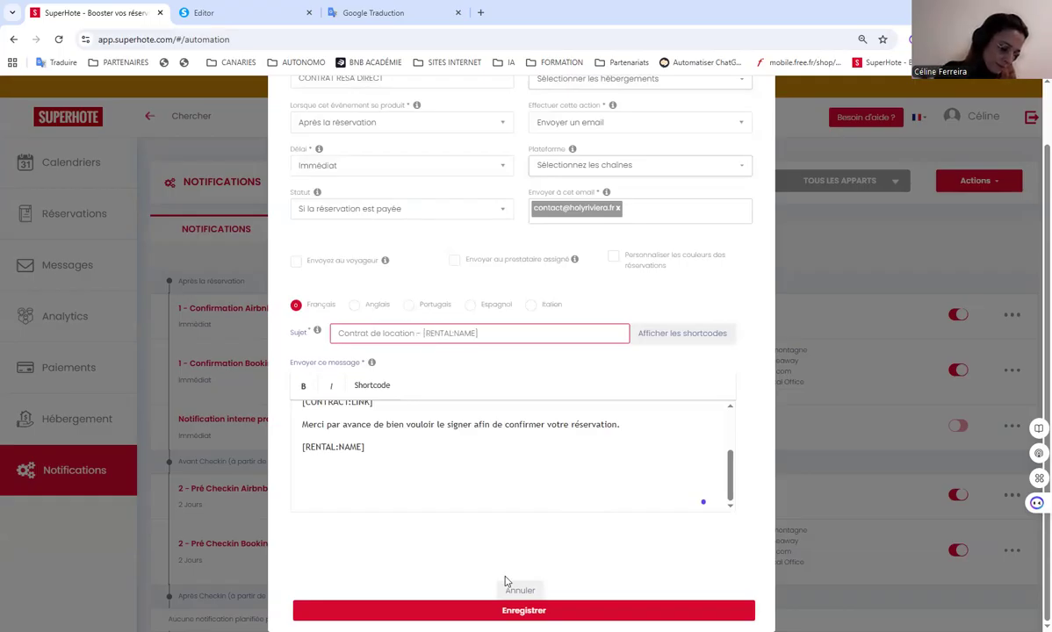
{"action": "left_click", "coordinate": [518, 610]}
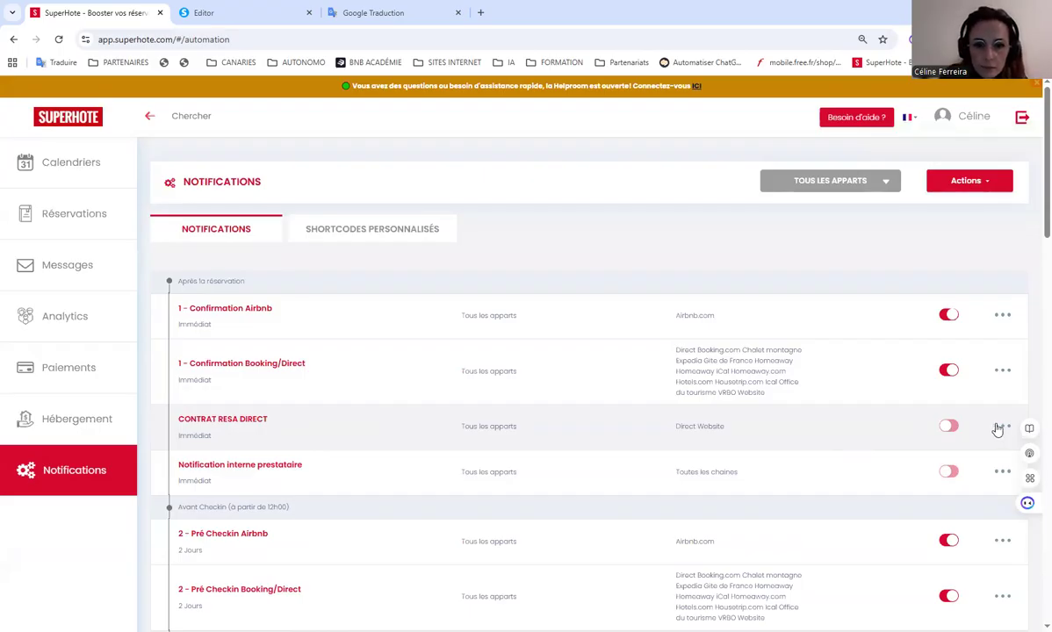
{"action": "left_click", "coordinate": [1001, 427]}
{"action": "left_click", "coordinate": [952, 452]}
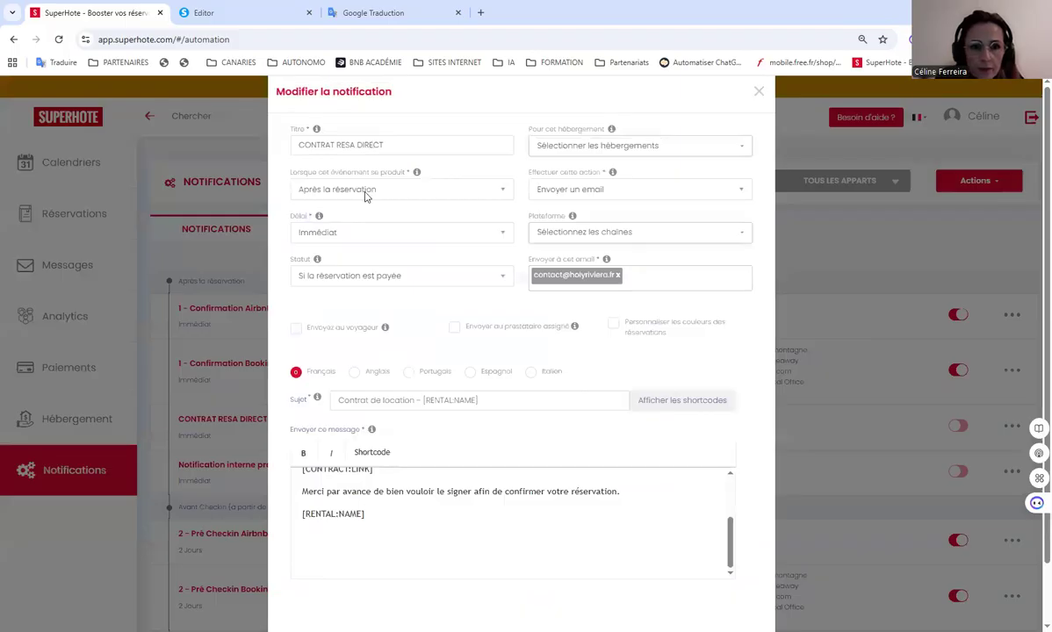
{"action": "left_click", "coordinate": [365, 193]}
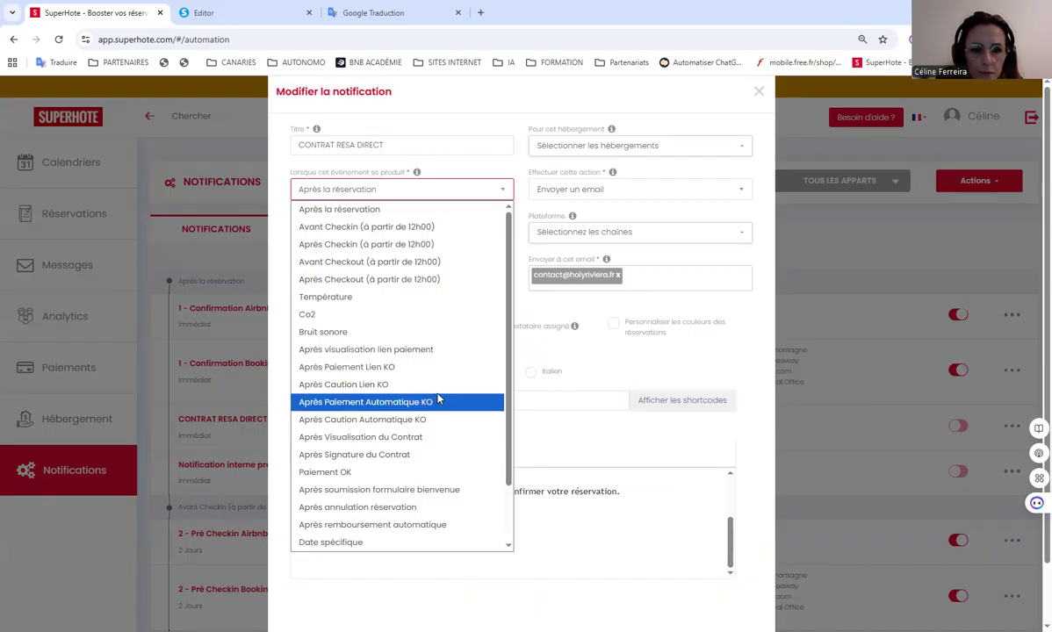
{"action": "scroll", "coordinate": [440, 400], "scroll_direction": "down", "scroll_amount": 1}
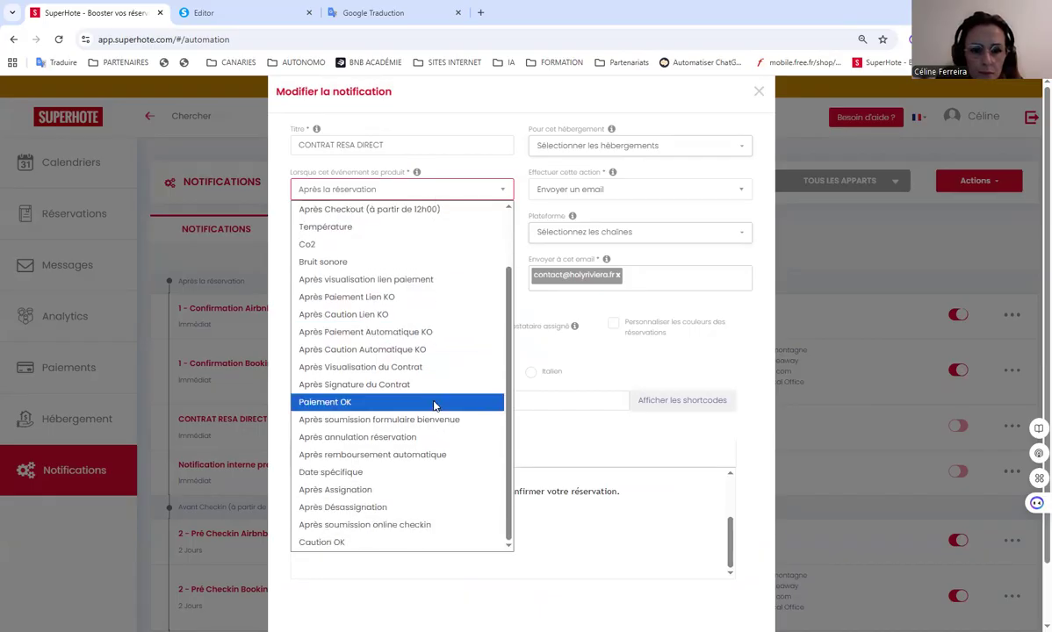
{"action": "left_click", "coordinate": [451, 113]}
{"action": "left_click", "coordinate": [587, 146]}
{"action": "left_click", "coordinate": [445, 126]}
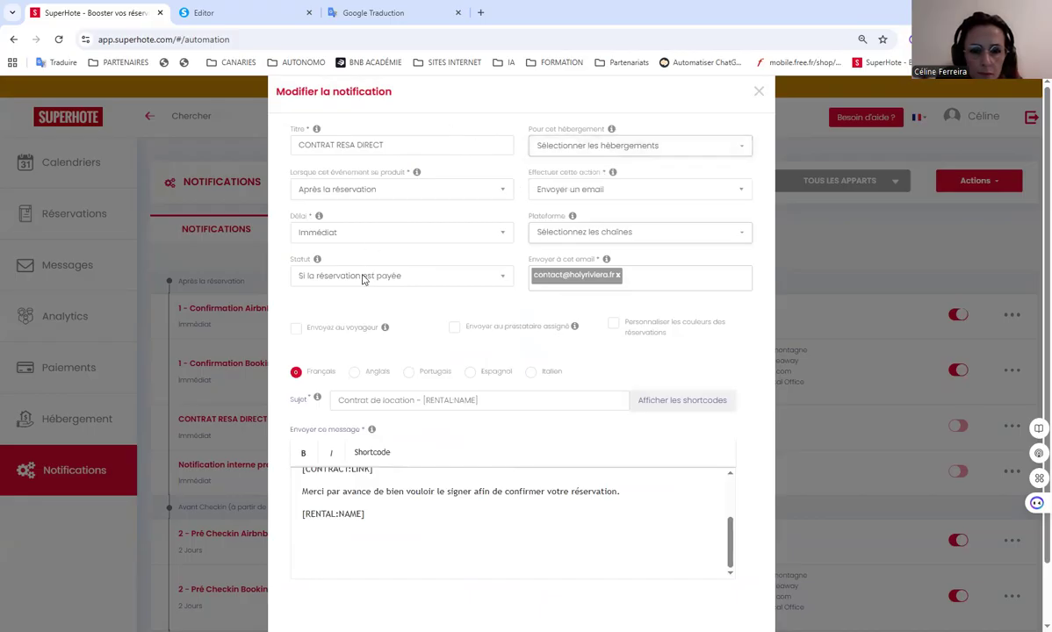
{"action": "left_click", "coordinate": [364, 277]}
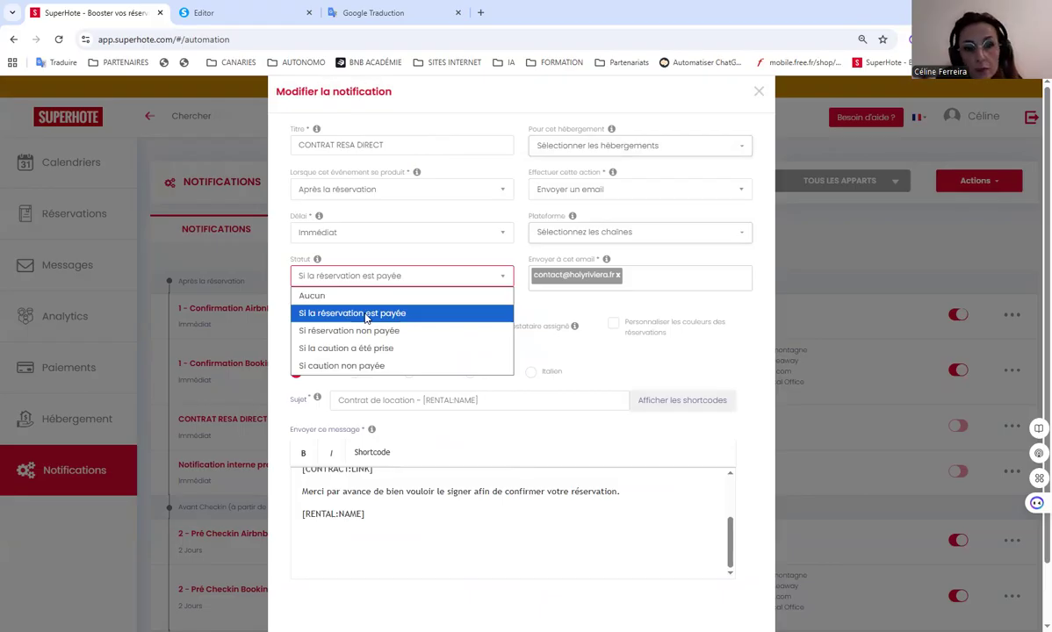
{"action": "left_click", "coordinate": [366, 316]}
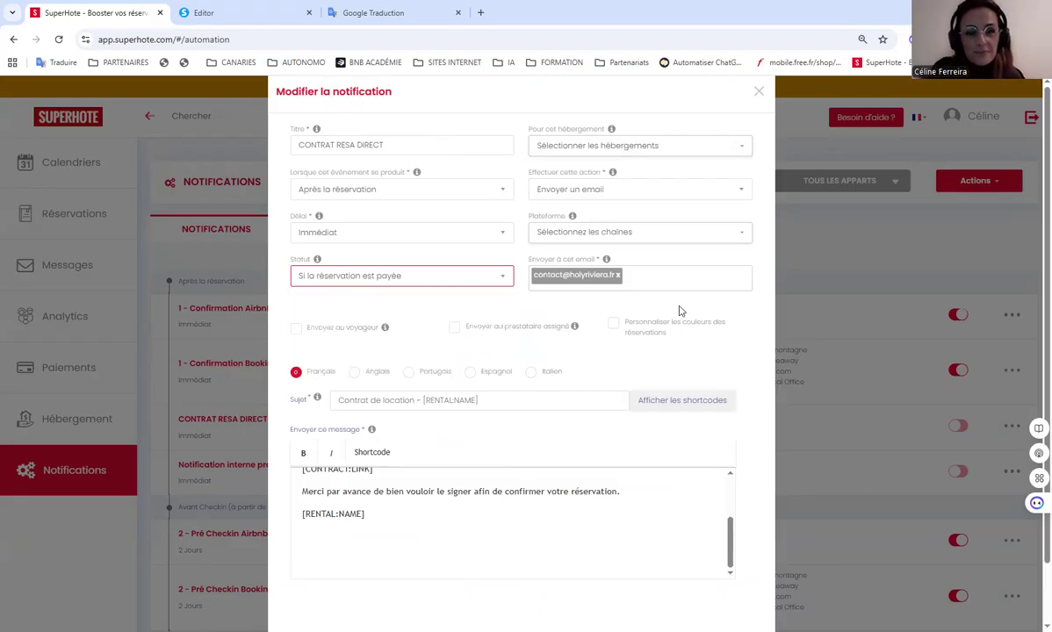
{"action": "left_click", "coordinate": [627, 235]}
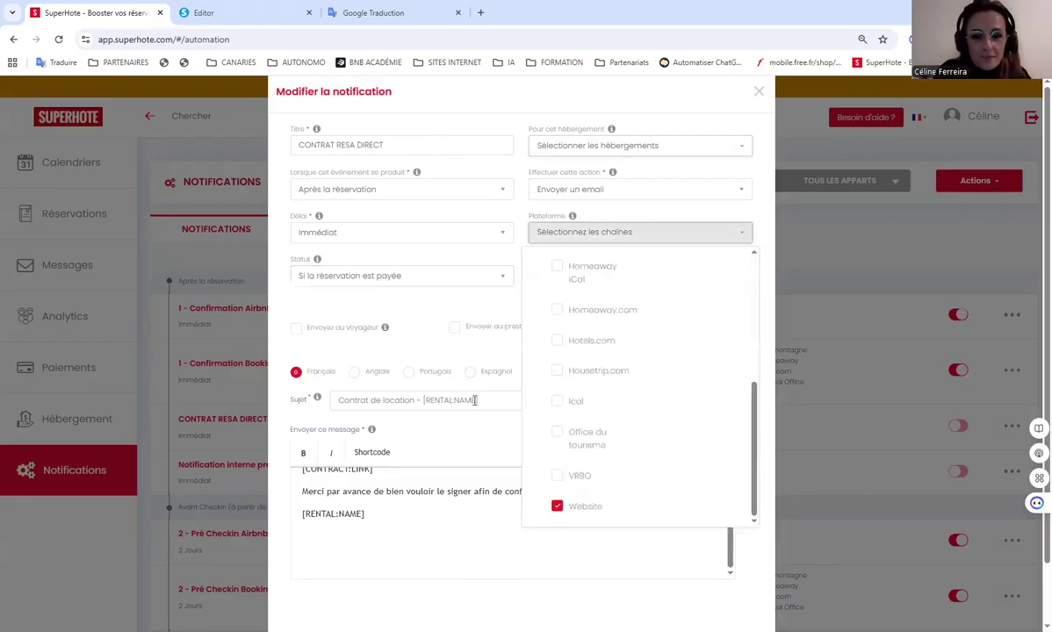
{"action": "left_click", "coordinate": [433, 97]}
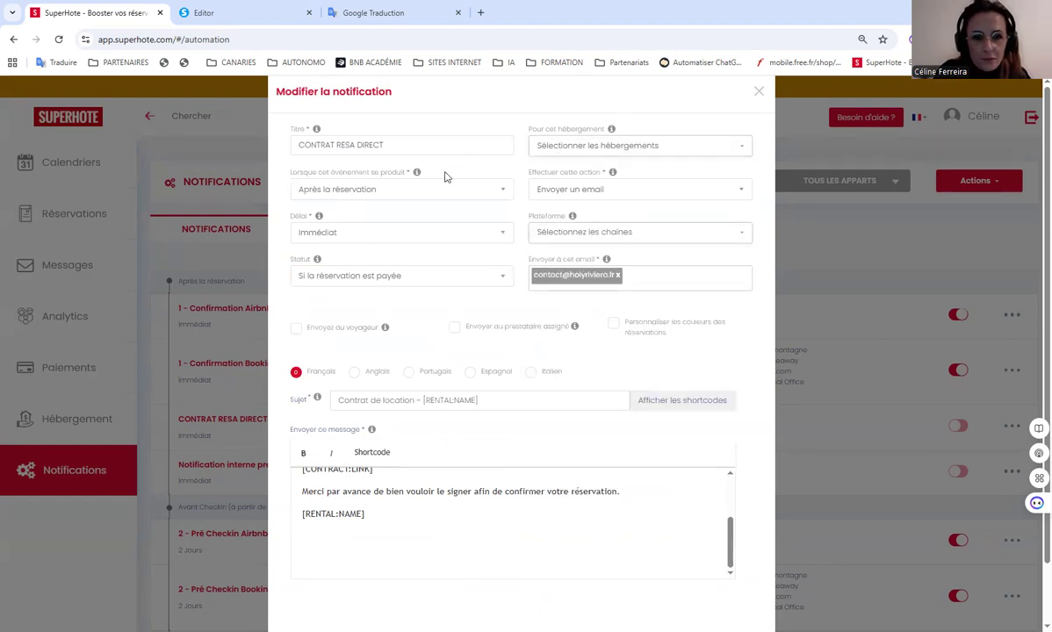
{"action": "scroll", "coordinate": [367, 399], "scroll_direction": "down", "scroll_amount": 1}
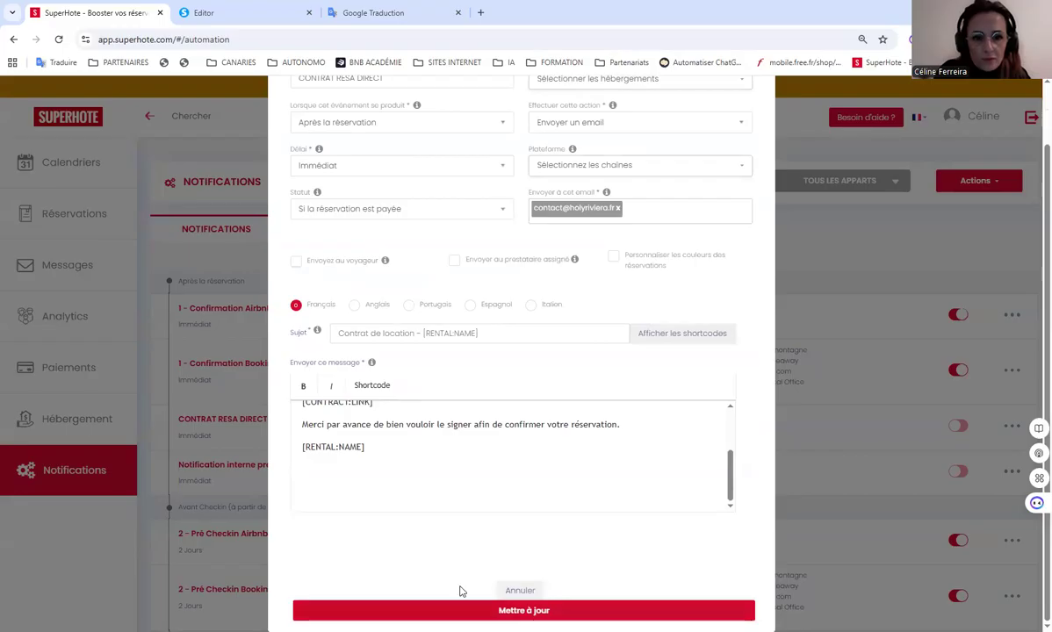
{"action": "left_click", "coordinate": [462, 610]}
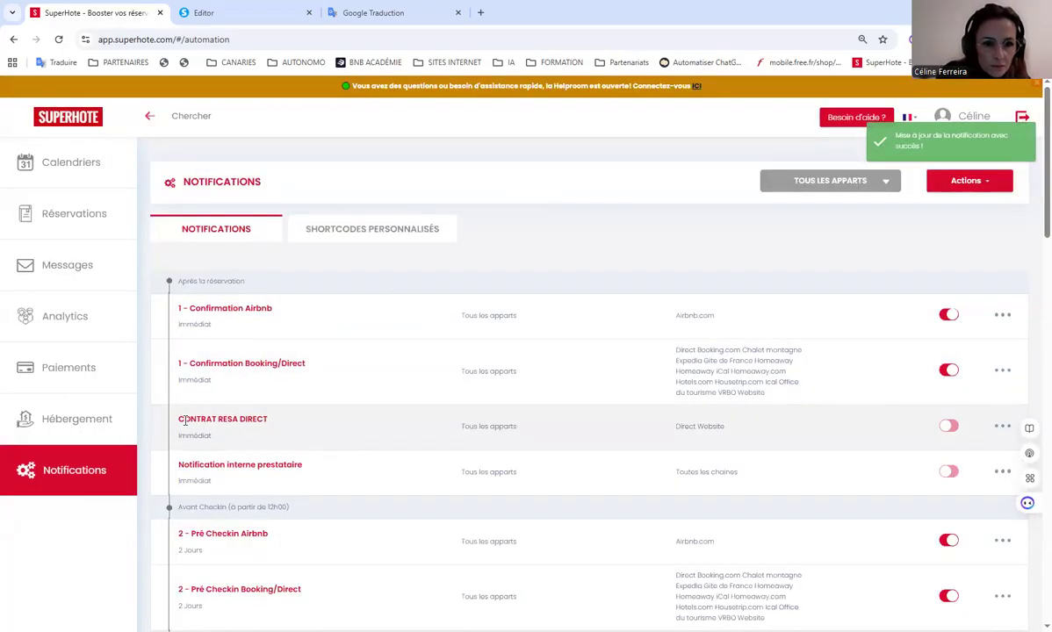
Step: Prefix the contract notification's title with '0 - ' and save it with Mettre à jour
{"action": "left_click", "coordinate": [1002, 426]}
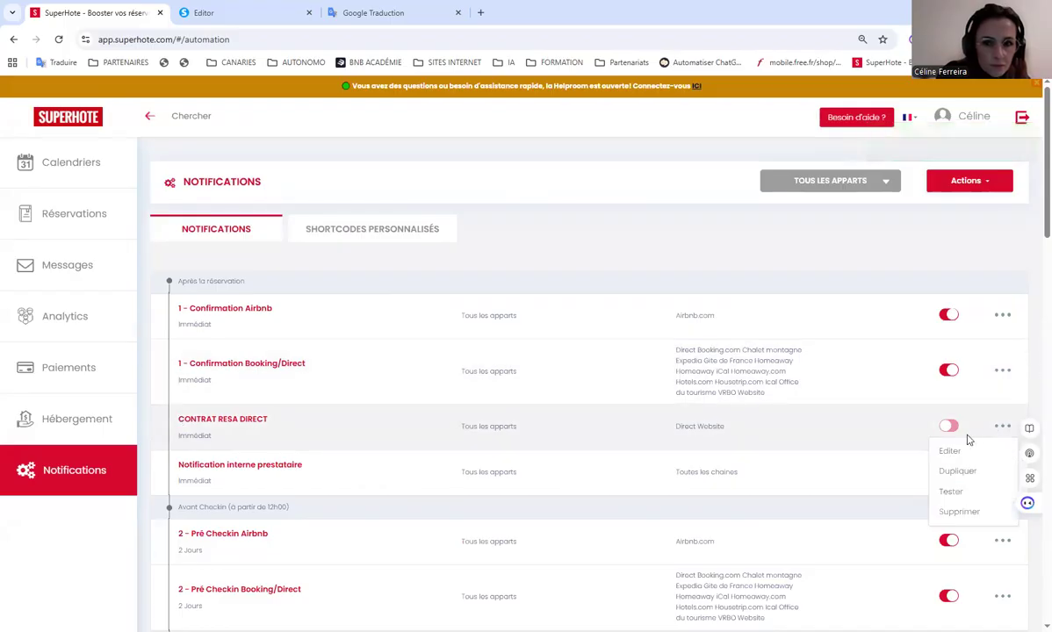
{"action": "left_click", "coordinate": [947, 449]}
{"action": "left_click", "coordinate": [301, 145]}
{"action": "type", "text": "0 "}
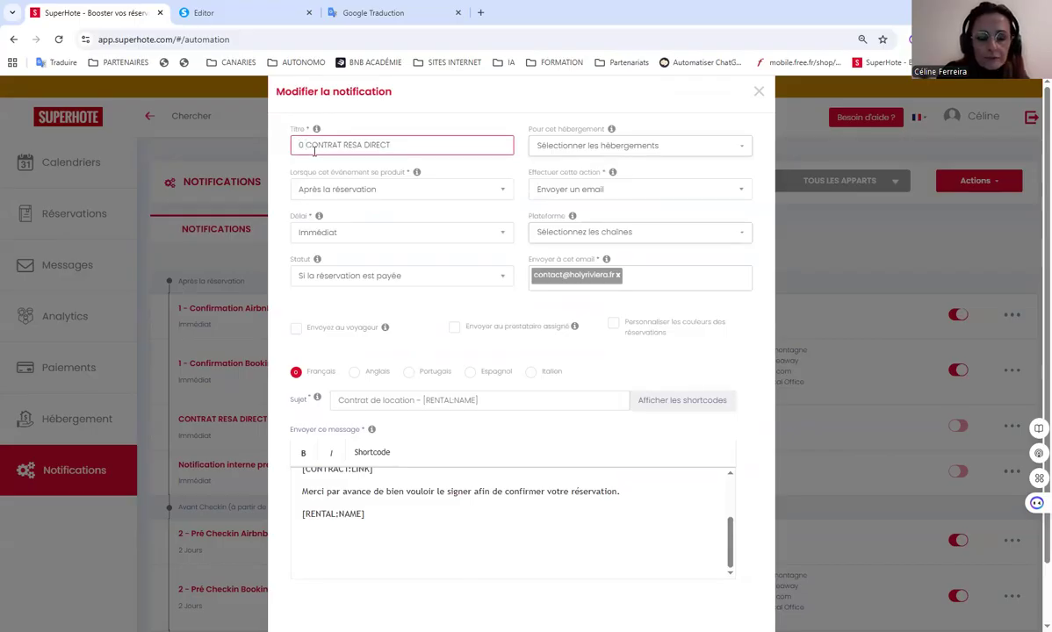
{"action": "type", "text": "-"}
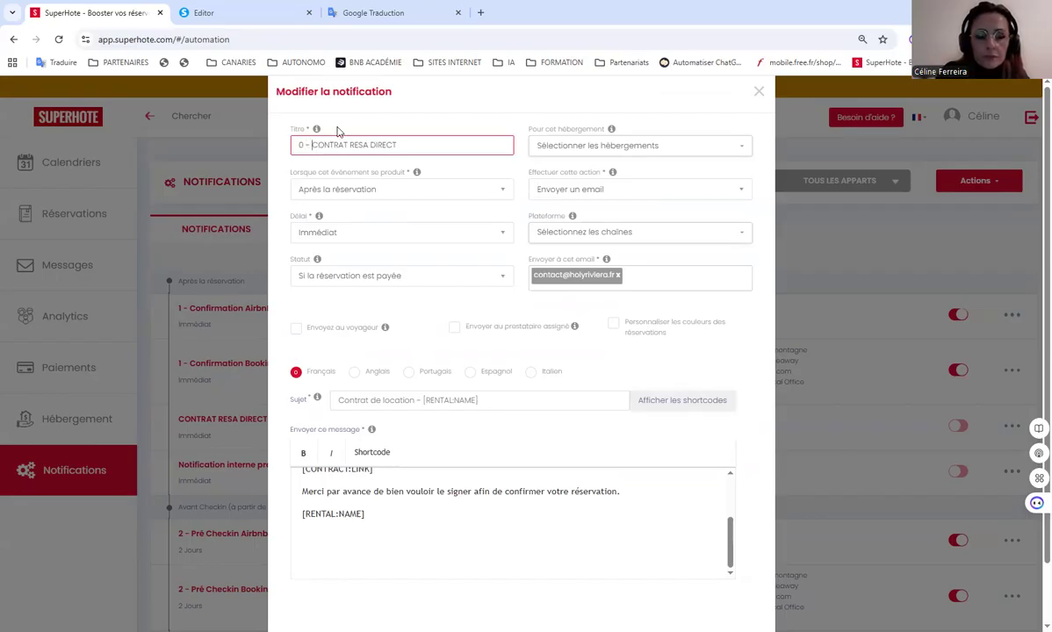
{"action": "scroll", "coordinate": [615, 437], "scroll_direction": "down", "scroll_amount": 1}
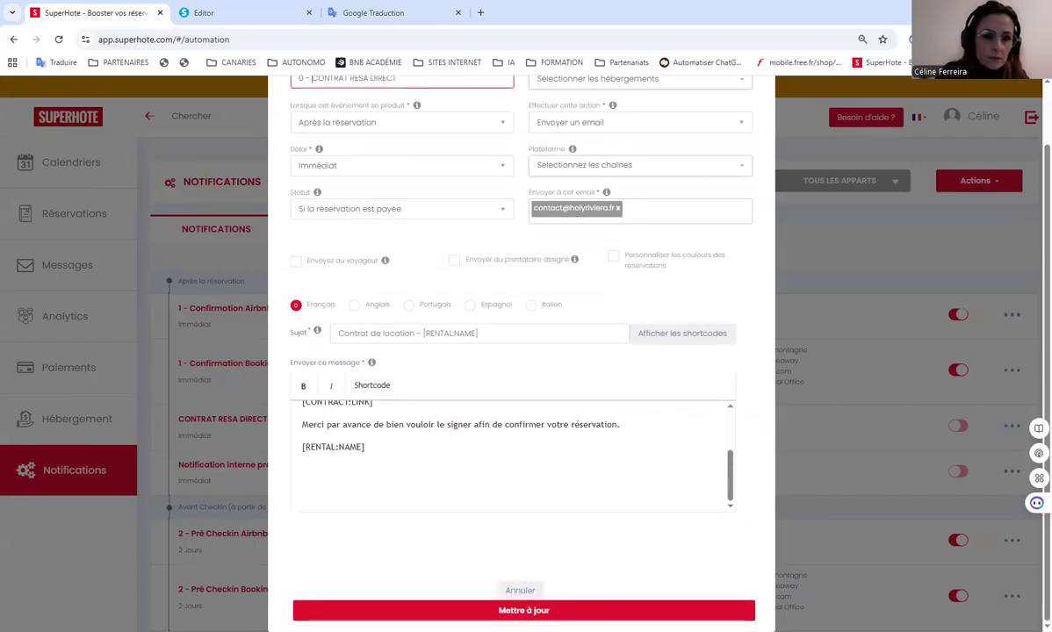
{"action": "left_click", "coordinate": [524, 610]}
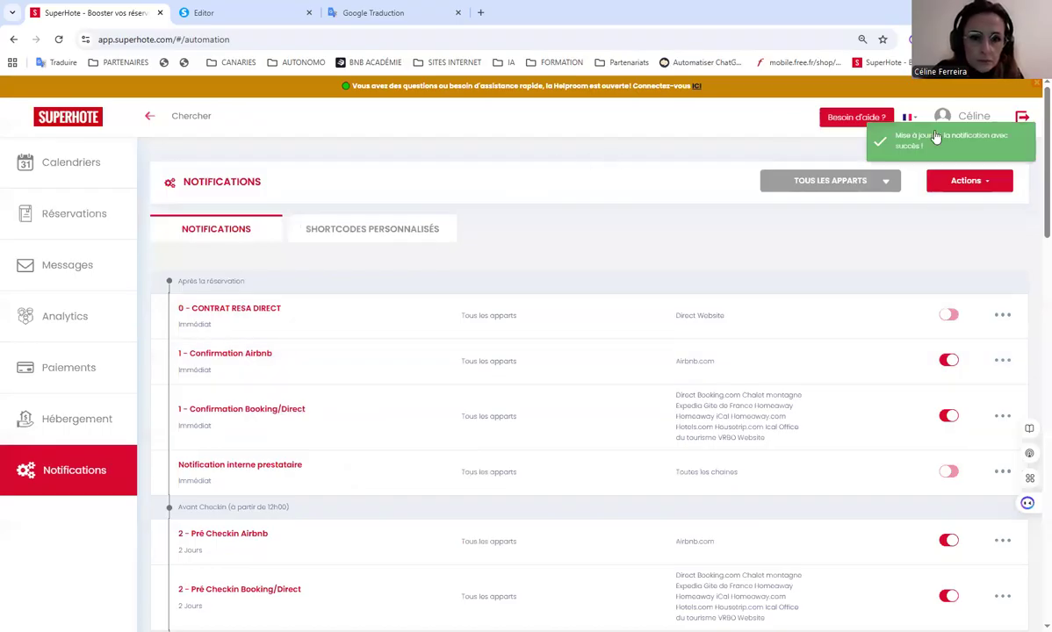
{"action": "left_click_drag", "start_coordinate": [947, 139], "coordinate": [926, 182]}
Step: Open the Calendriers monthly view, which reports no accommodation configured yet
{"action": "left_click", "coordinate": [688, 151]}
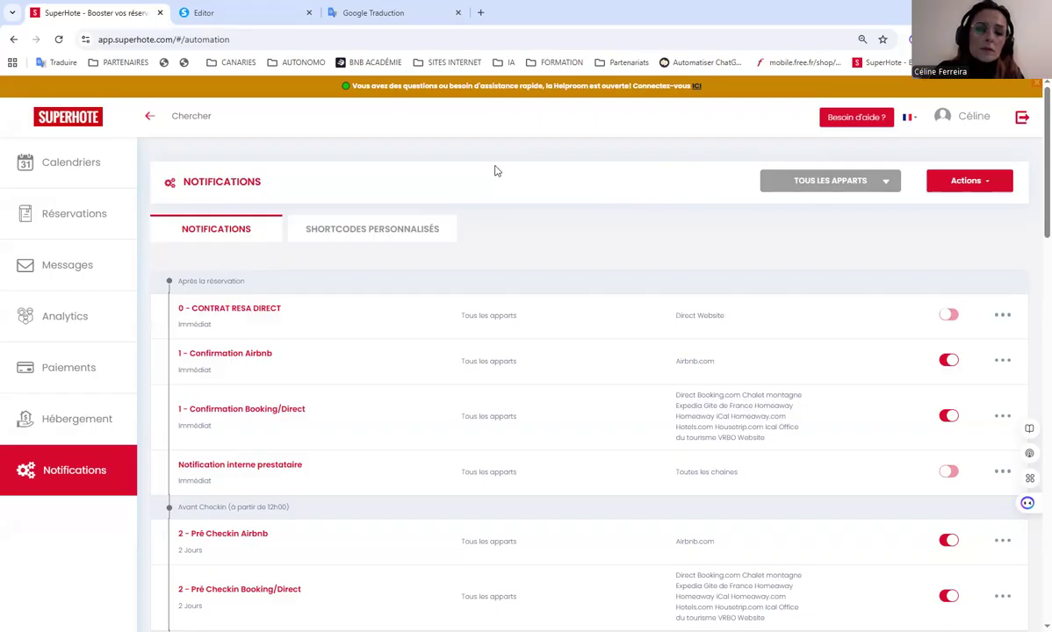
{"action": "left_click", "coordinate": [86, 148]}
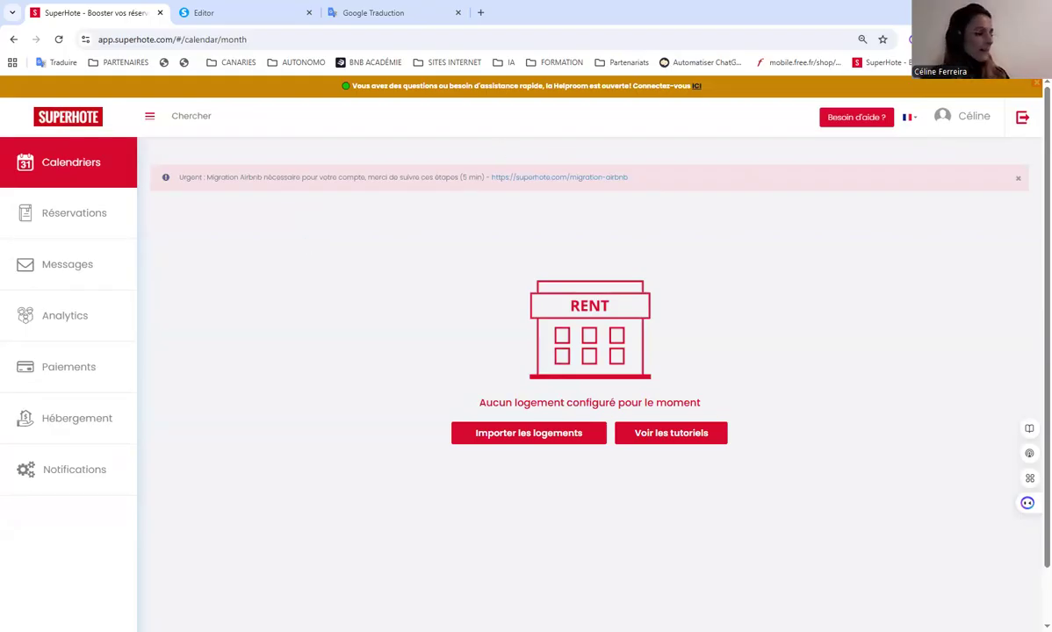
Step: Log out, sign in to the other account, and start a new reservation
{"action": "left_click", "coordinate": [1022, 117]}
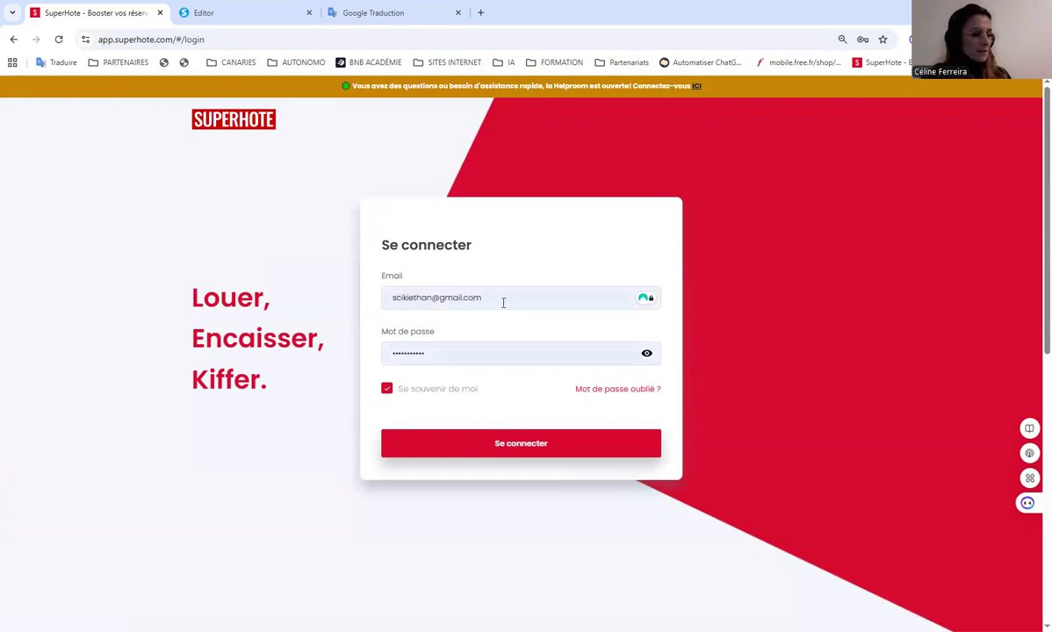
{"action": "left_click", "coordinate": [516, 443]}
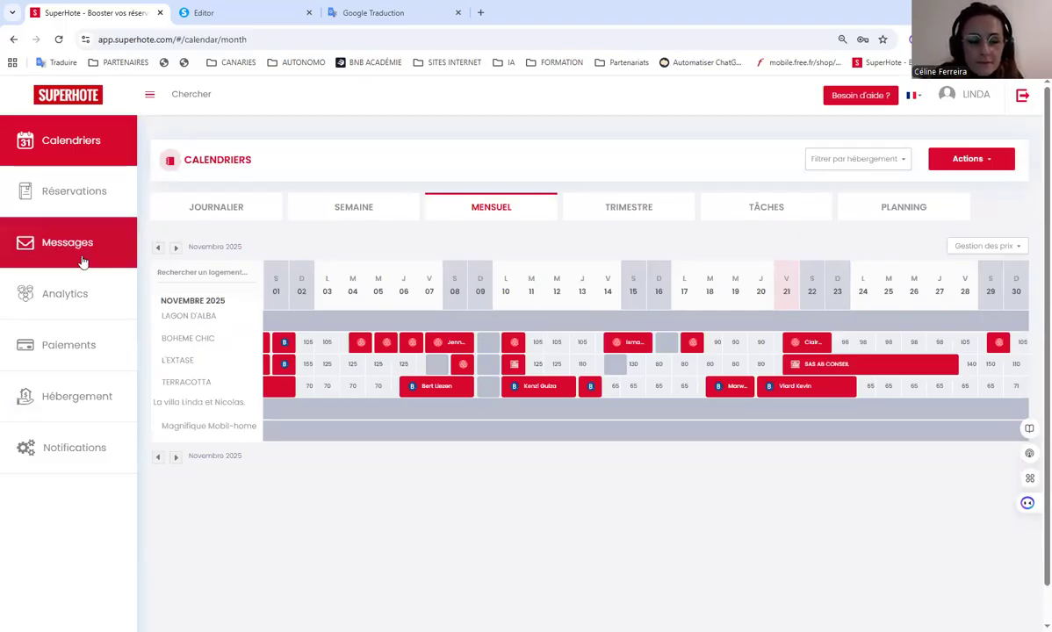
{"action": "left_click", "coordinate": [935, 159]}
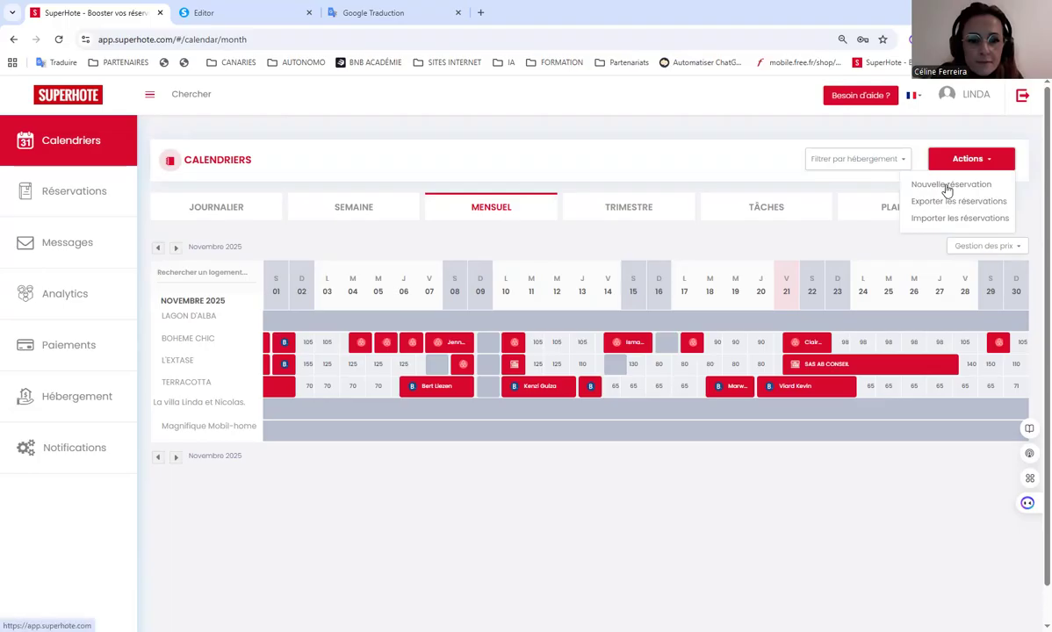
{"action": "left_click", "coordinate": [887, 181]}
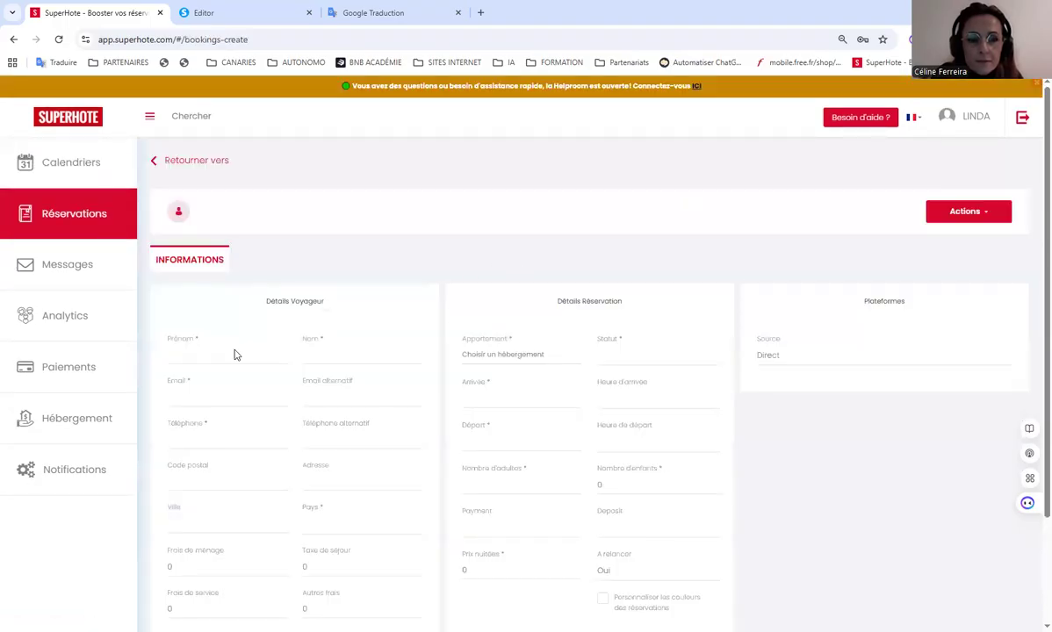
Step: Look over the new reservation form, then return to the November 2025 monthly calendar
{"action": "scroll", "coordinate": [195, 481], "scroll_direction": "down", "scroll_amount": 2}
{"action": "scroll", "coordinate": [228, 481], "scroll_direction": "up", "scroll_amount": 2}
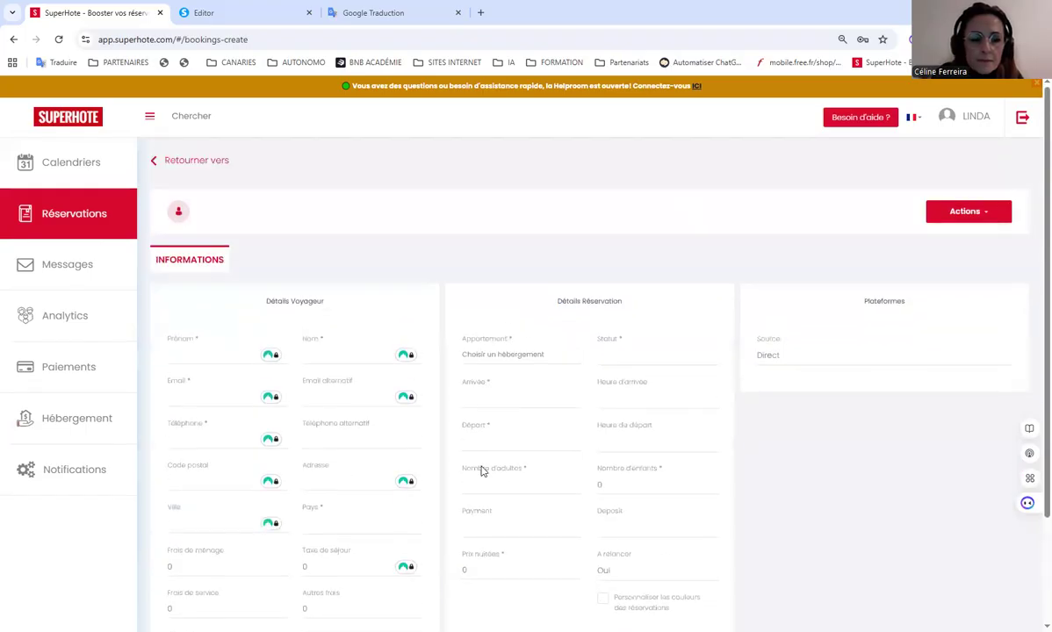
{"action": "scroll", "coordinate": [383, 455], "scroll_direction": "down", "scroll_amount": 2}
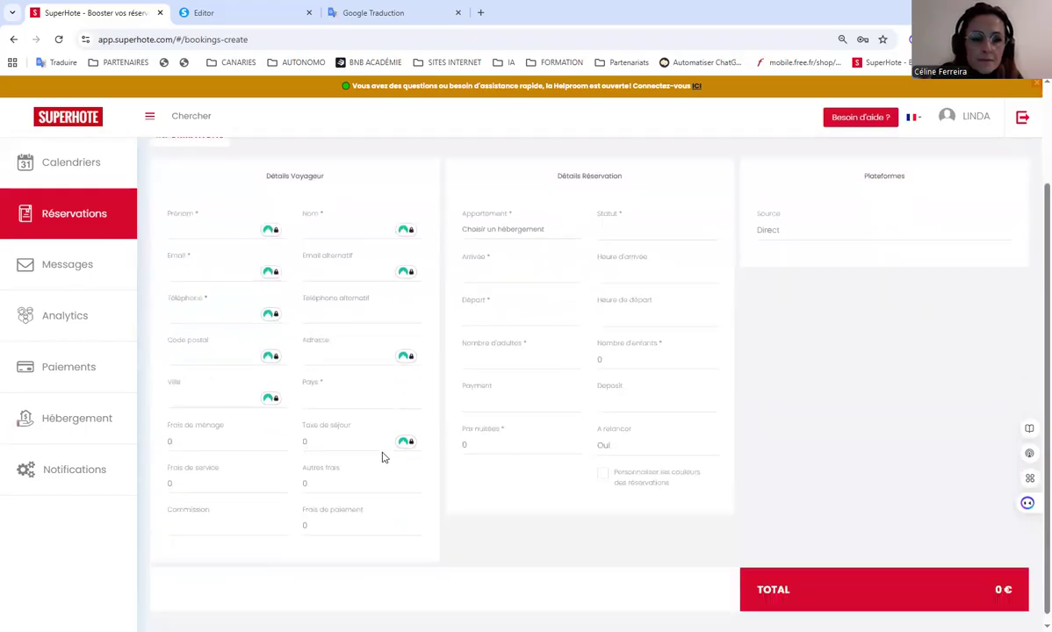
{"action": "scroll", "coordinate": [387, 456], "scroll_direction": "up", "scroll_amount": 1}
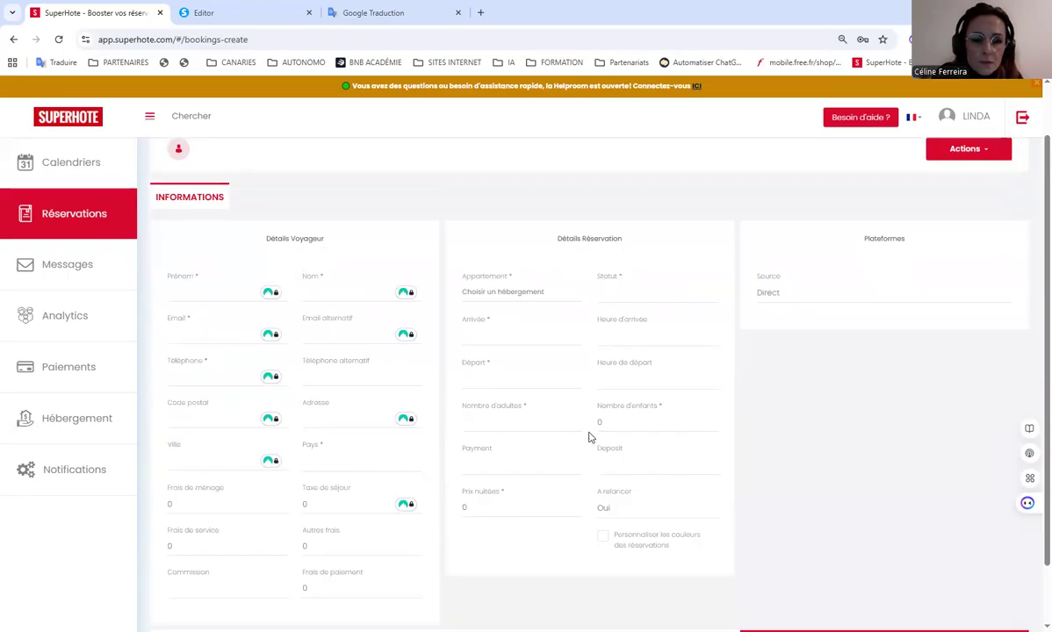
{"action": "scroll", "coordinate": [457, 483], "scroll_direction": "down", "scroll_amount": 1}
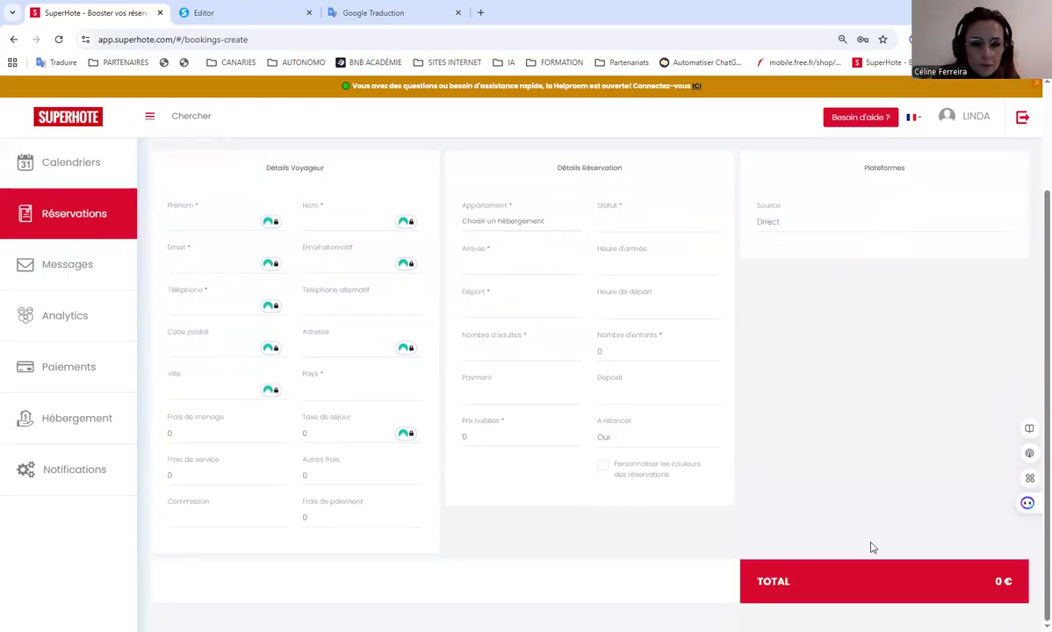
{"action": "scroll", "coordinate": [764, 512], "scroll_direction": "up", "scroll_amount": 2}
{"action": "left_click", "coordinate": [952, 212]}
{"action": "left_click", "coordinate": [53, 164]}
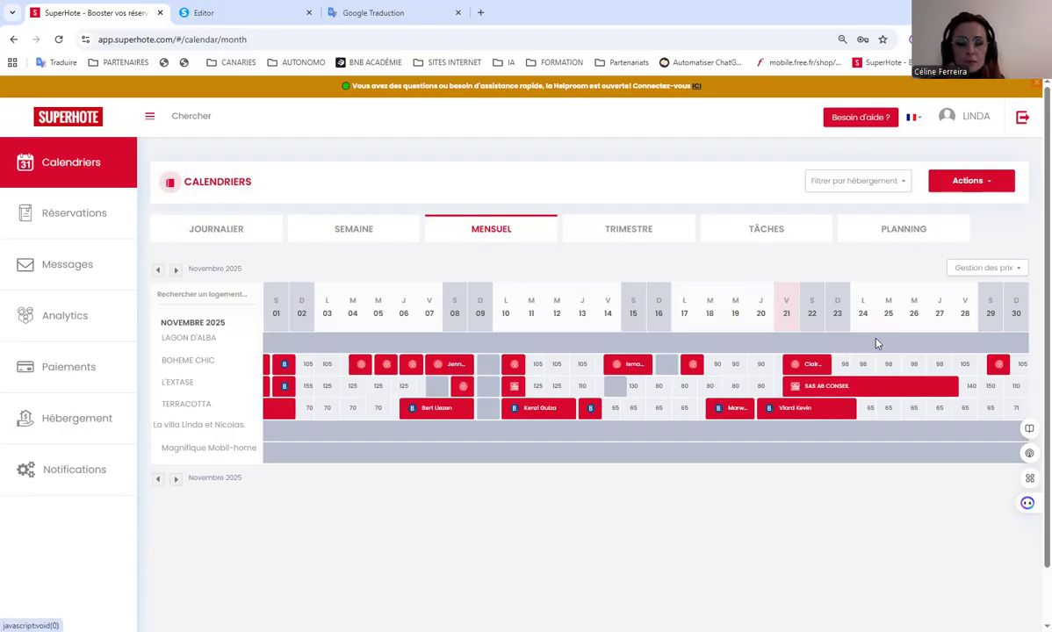
Step: Review the payments, information and actions of the L'EXTASE booking for 21–28 November
{"action": "left_click", "coordinate": [876, 385]}
{"action": "left_click", "coordinate": [877, 482]}
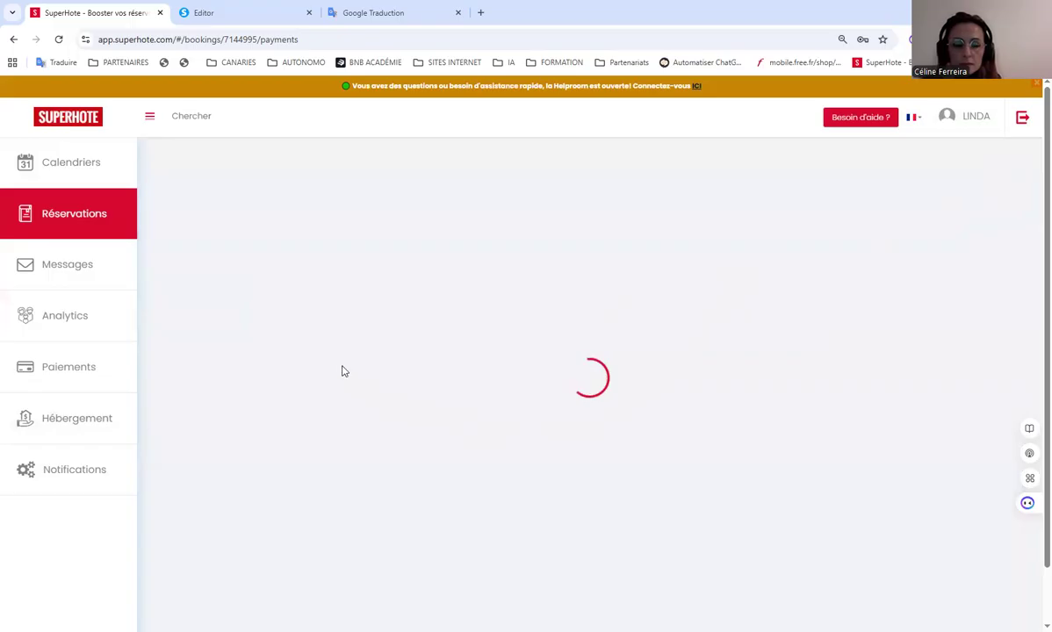
{"action": "left_click", "coordinate": [958, 218]}
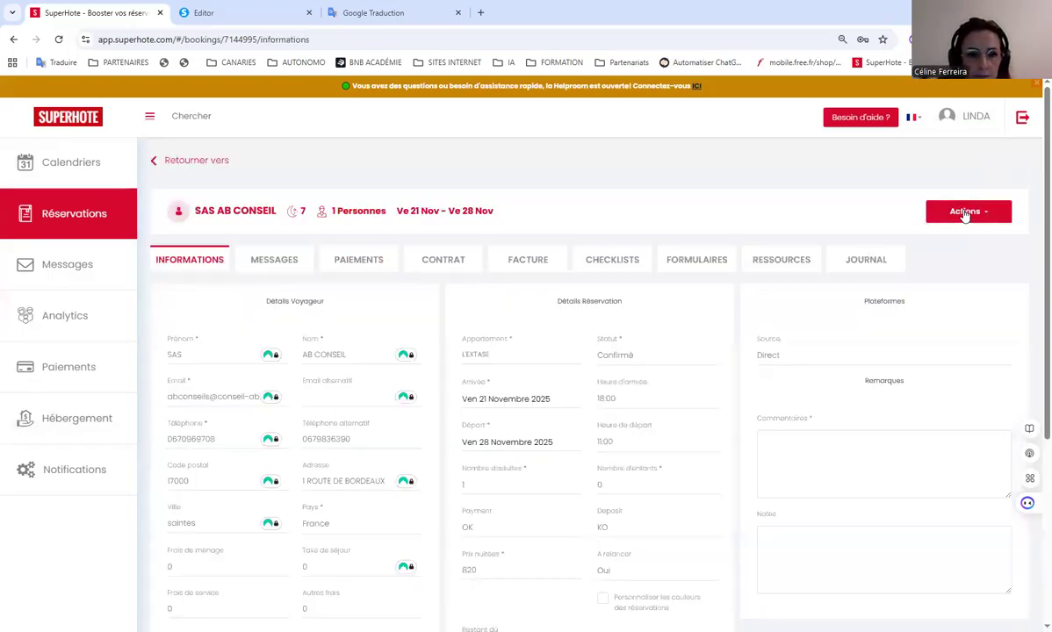
{"action": "left_click", "coordinate": [965, 217]}
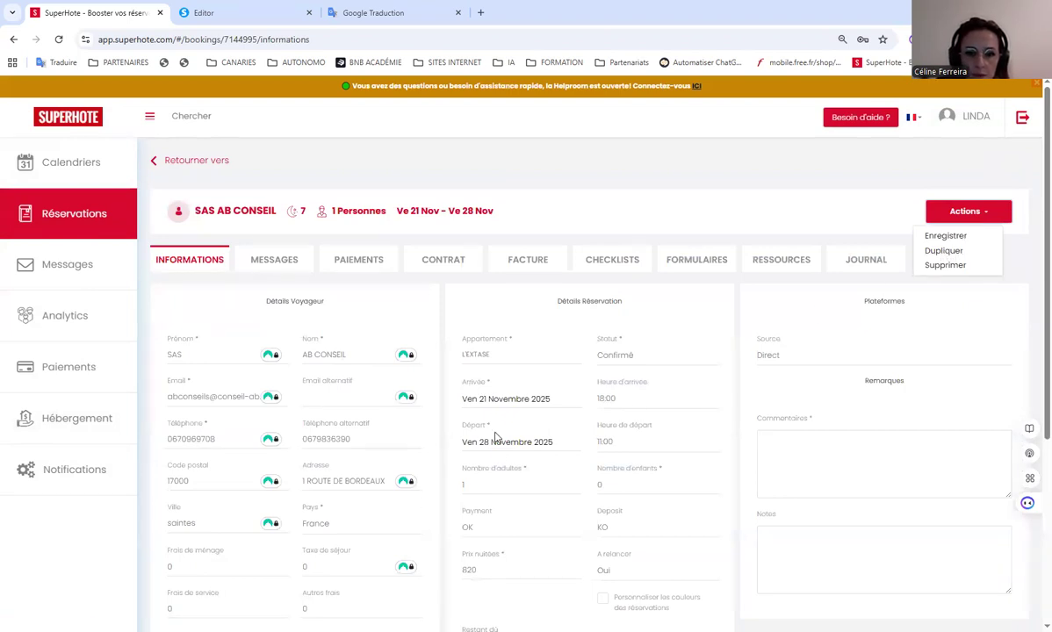
{"action": "left_click", "coordinate": [669, 198]}
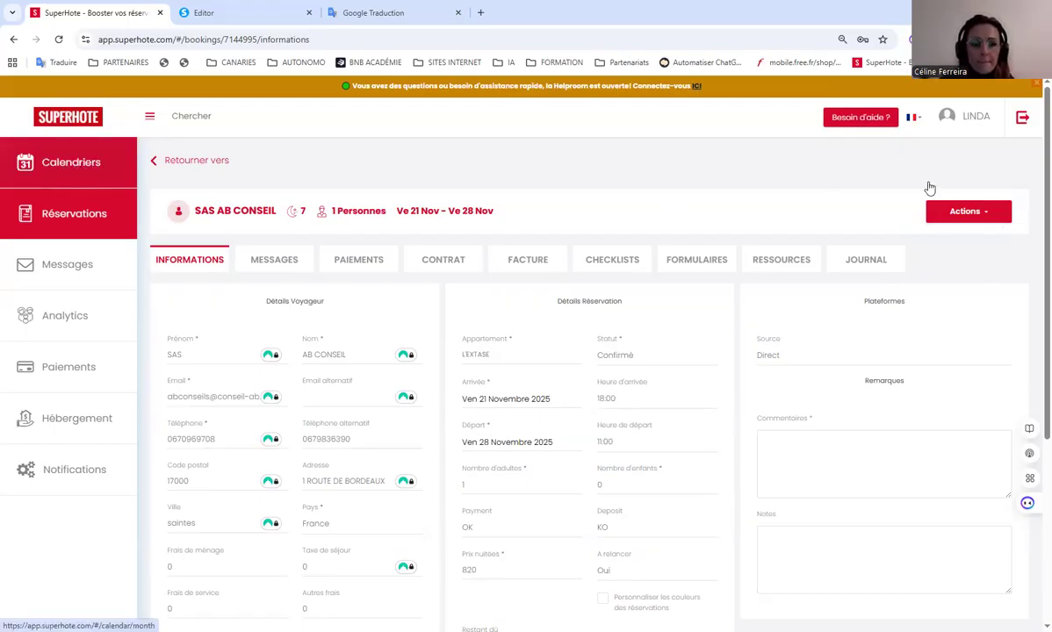
Step: Log out and start replacing the login email with another account's address
{"action": "left_click", "coordinate": [1023, 121]}
{"action": "left_click_drag", "start_coordinate": [525, 299], "coordinate": [247, 298]}
{"action": "key", "text": "BackSpace"}
{"action": "type", "text": "contact"}
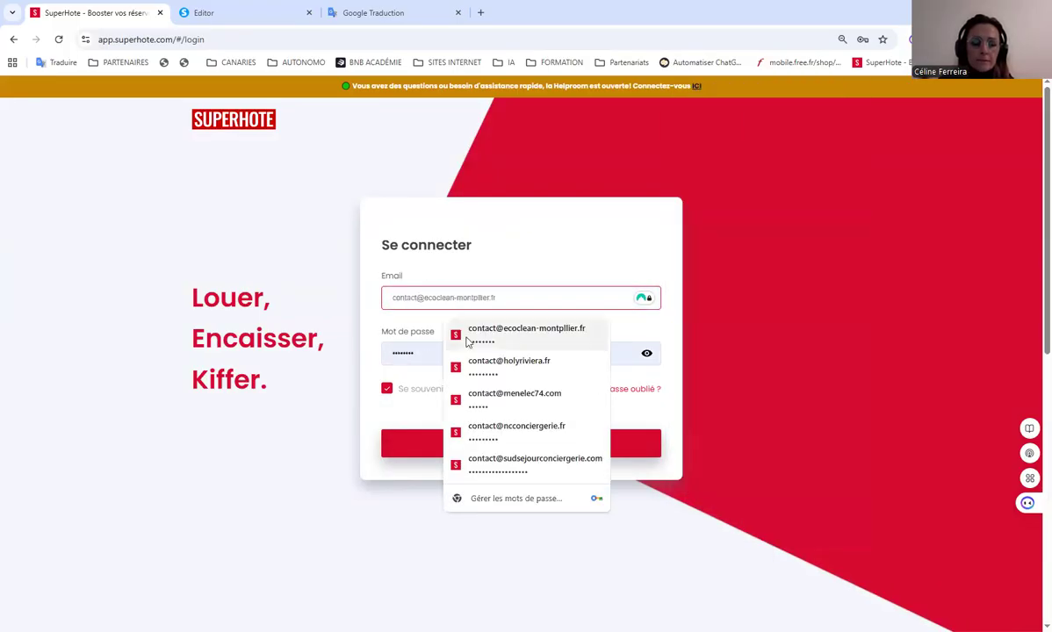
Step: Sign in with the saved login and browse the notifications from '0 - CONTRAT RESA DIRECT' to 'CAUTION OK'
{"action": "left_click", "coordinate": [505, 368]}
{"action": "left_click", "coordinate": [573, 433]}
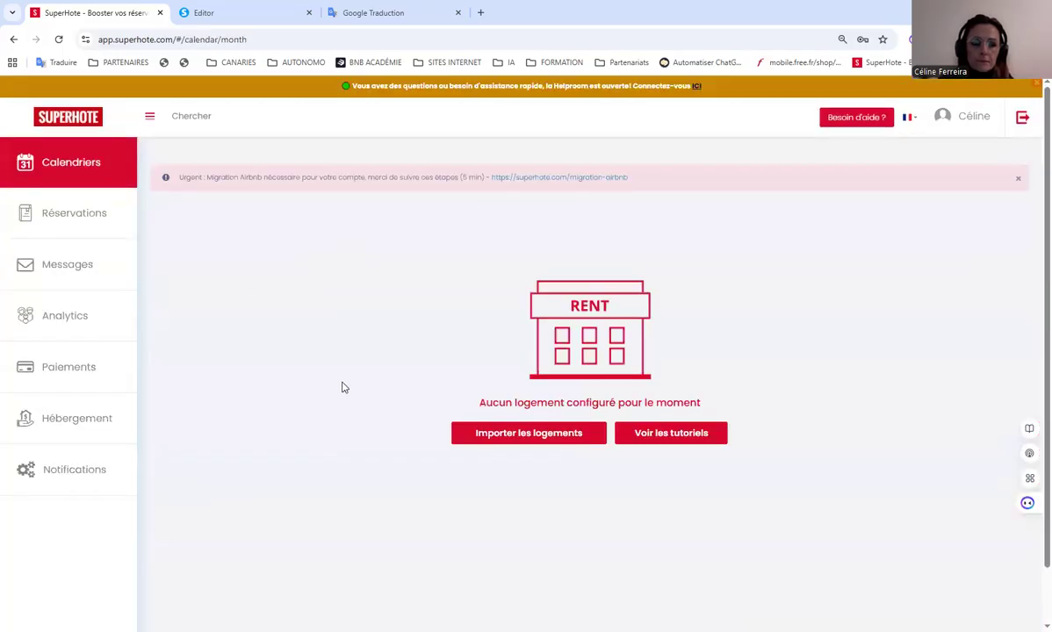
{"action": "left_click", "coordinate": [75, 471]}
{"action": "scroll", "coordinate": [345, 429], "scroll_direction": "down", "scroll_amount": 2}
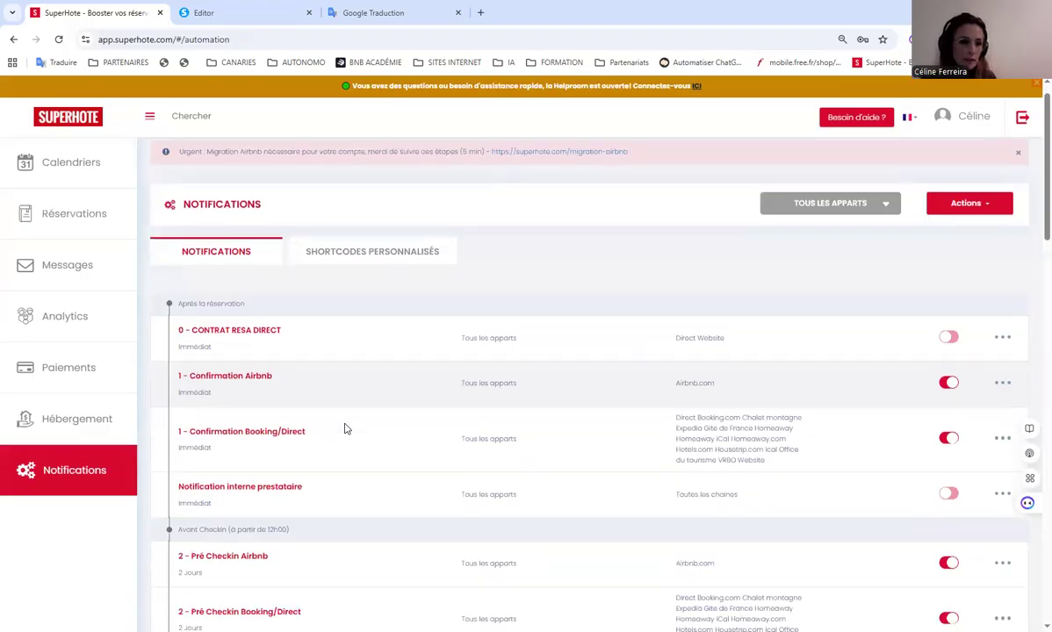
{"action": "scroll", "coordinate": [345, 428], "scroll_direction": "down", "scroll_amount": 7}
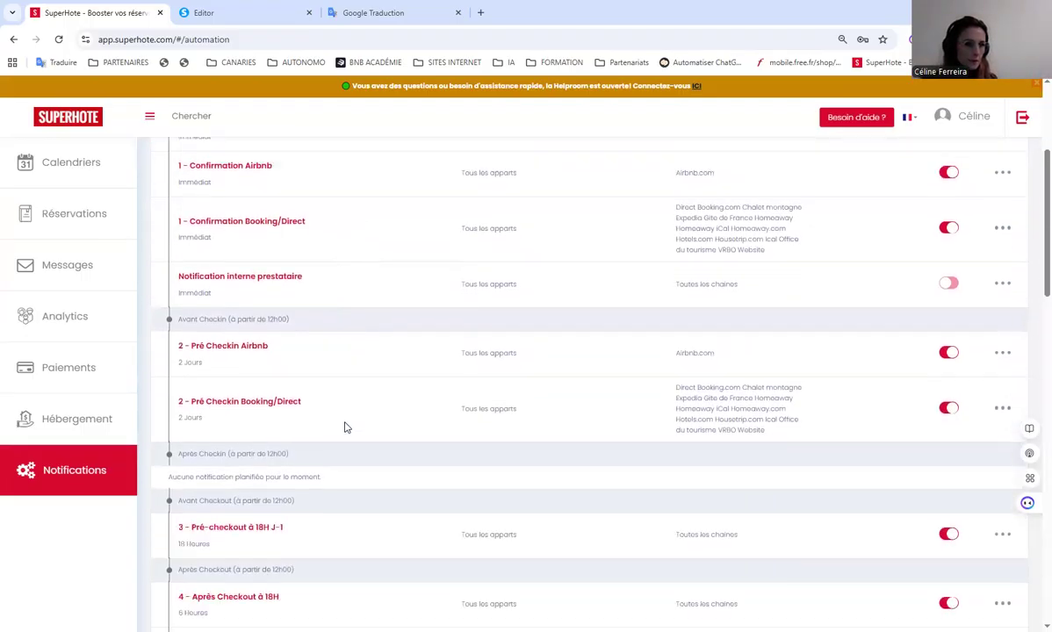
{"action": "scroll", "coordinate": [345, 427], "scroll_direction": "down", "scroll_amount": 15}
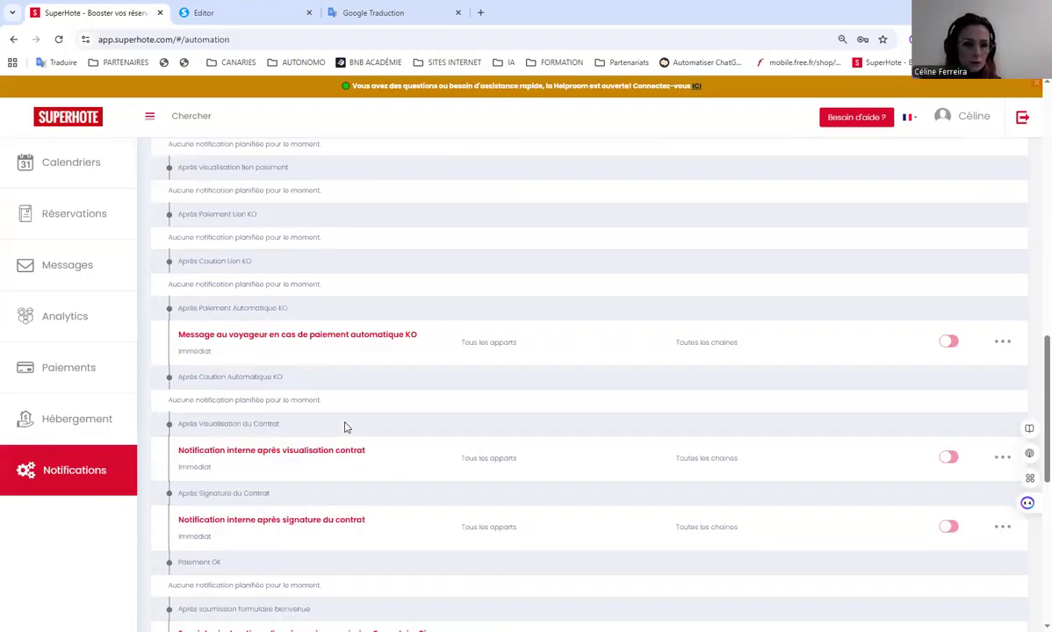
{"action": "scroll", "coordinate": [346, 427], "scroll_direction": "down", "scroll_amount": 2}
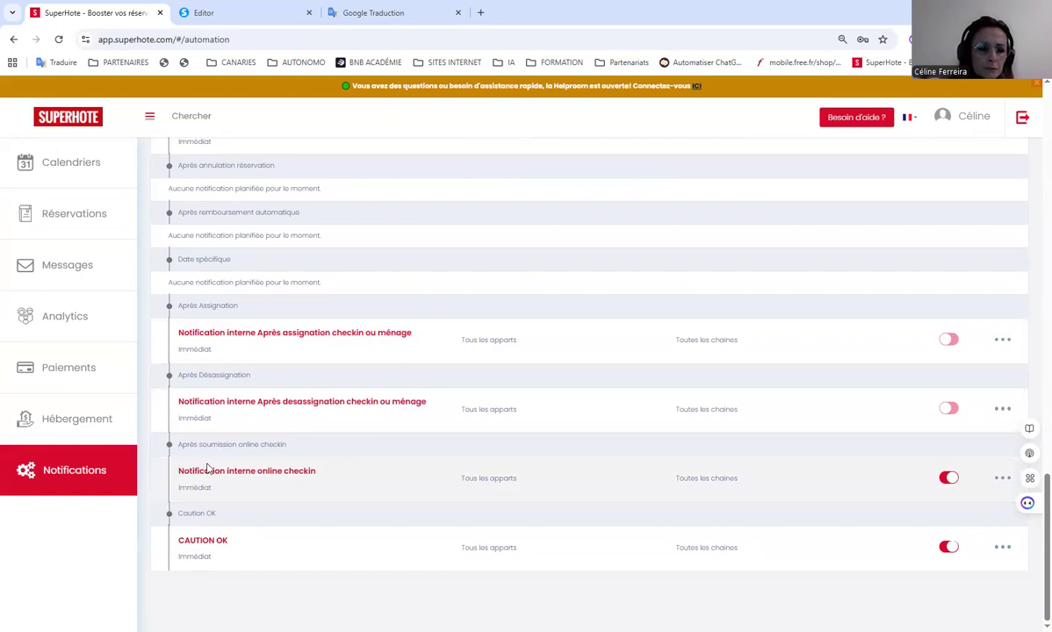
{"action": "scroll", "coordinate": [209, 518], "scroll_direction": "up", "scroll_amount": 3}
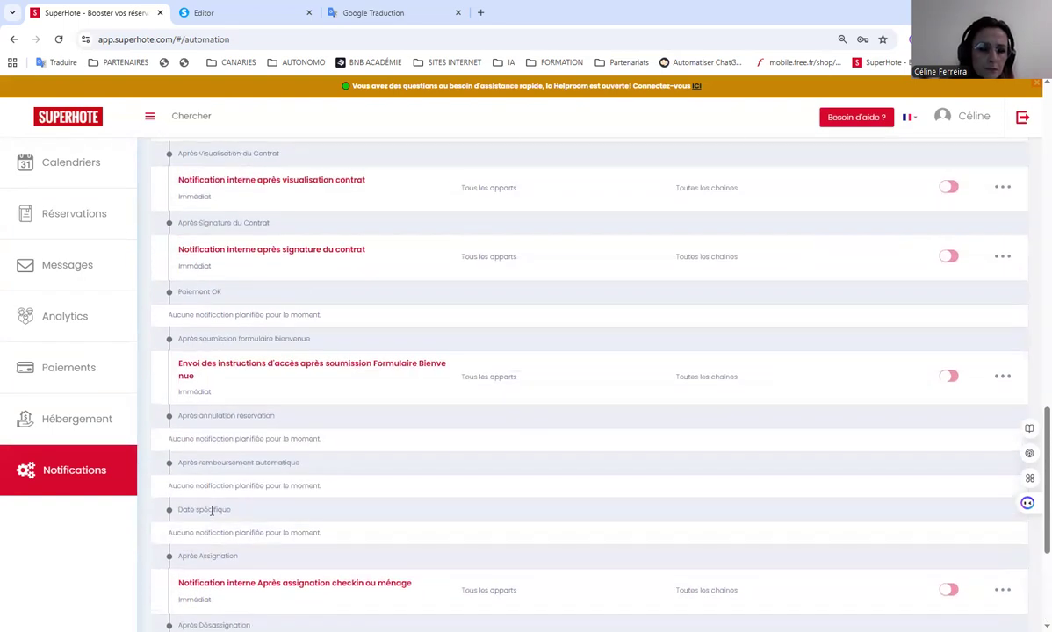
{"action": "scroll", "coordinate": [230, 468], "scroll_direction": "up", "scroll_amount": 5}
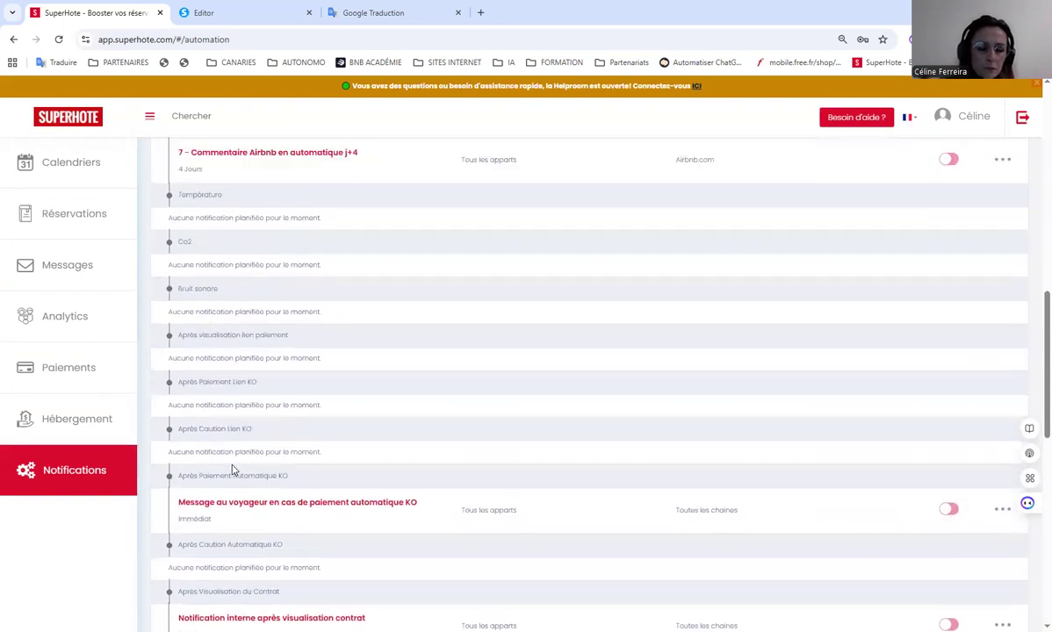
Step: Switch on the '0 - CONTRAT RESA DIRECT' notification
{"action": "scroll", "coordinate": [232, 468], "scroll_direction": "up", "scroll_amount": 10}
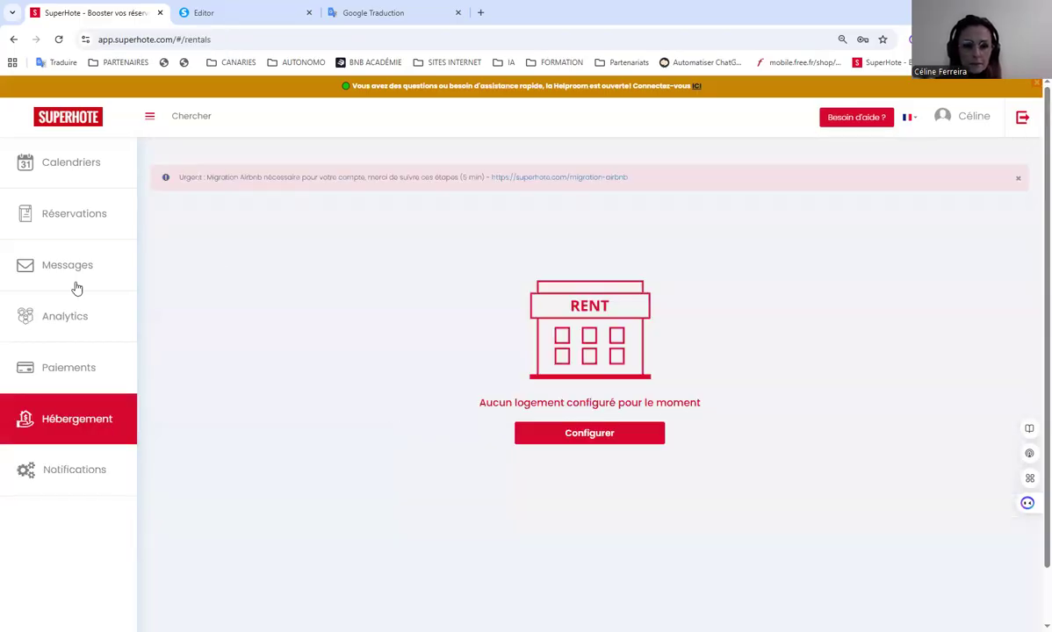
{"action": "left_click", "coordinate": [77, 450]}
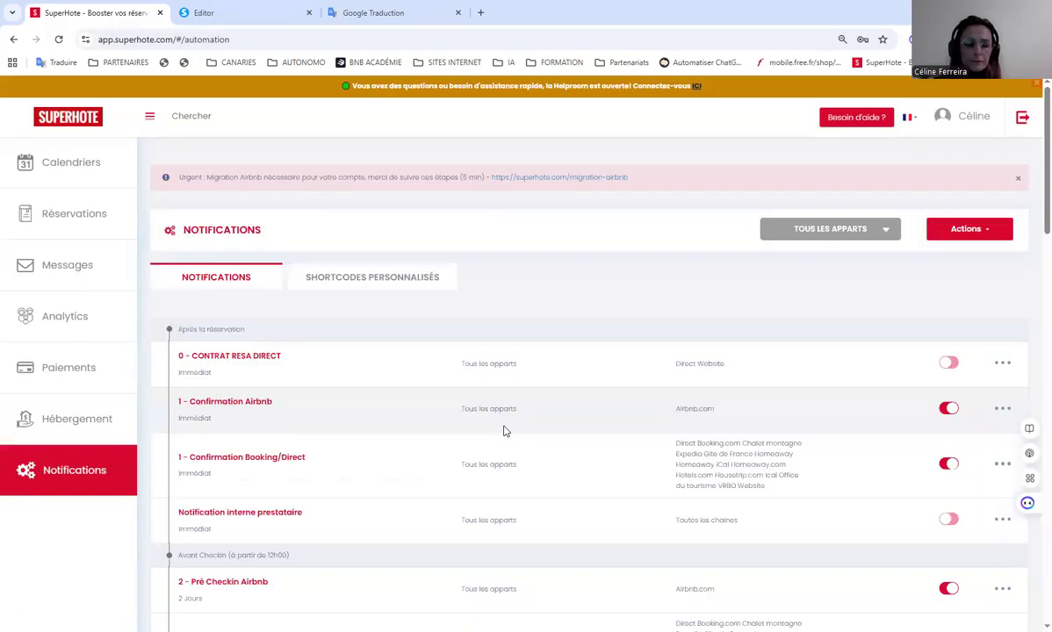
{"action": "left_click", "coordinate": [949, 361]}
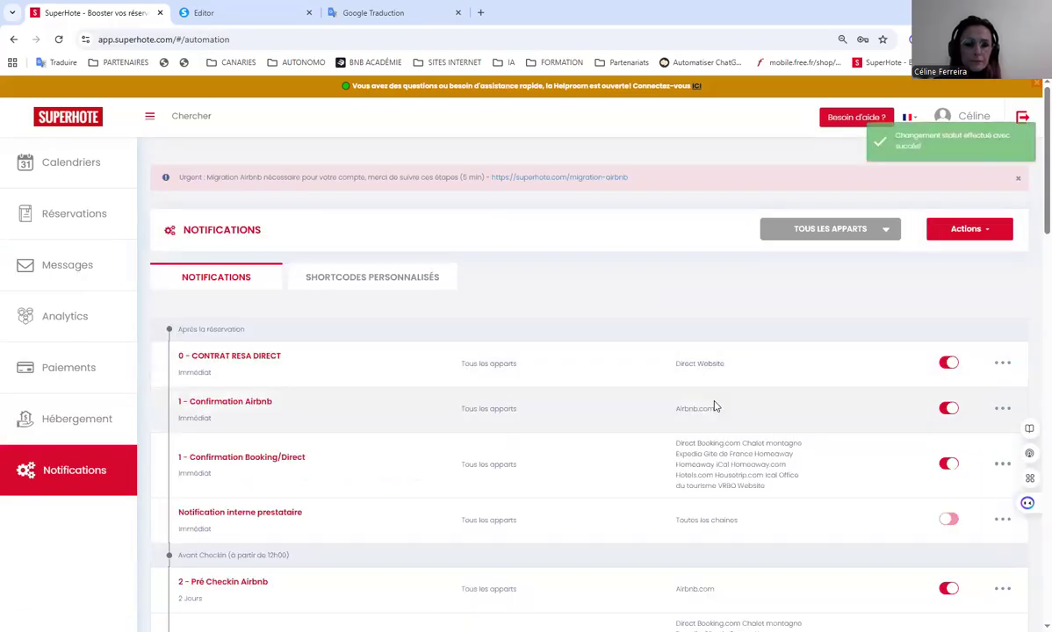
Step: Delete both '7 - Commentaire Airbnb en automatique' notifications, j+1 and j+4
{"action": "scroll", "coordinate": [789, 385], "scroll_direction": "down", "scroll_amount": 2}
{"action": "scroll", "coordinate": [488, 418], "scroll_direction": "down", "scroll_amount": 3}
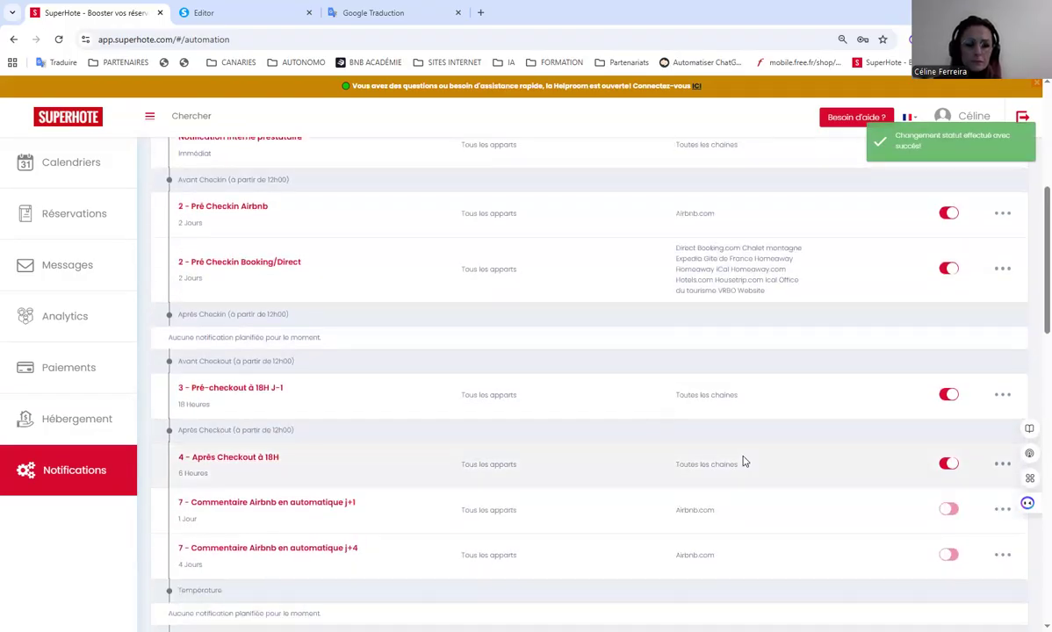
{"action": "scroll", "coordinate": [729, 457], "scroll_direction": "down", "scroll_amount": 2}
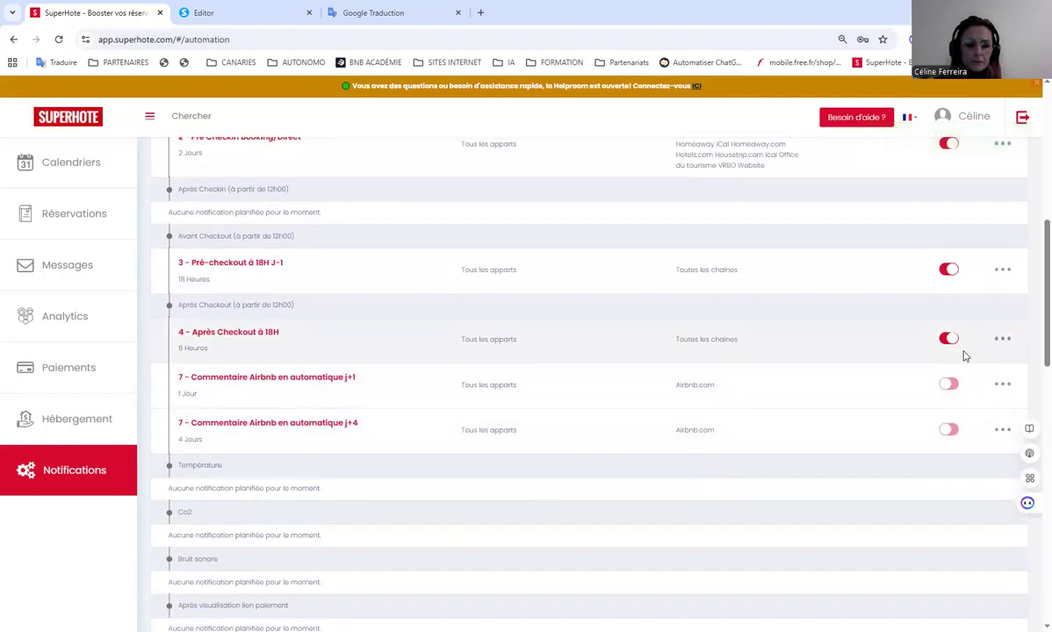
{"action": "left_click", "coordinate": [1001, 387]}
{"action": "left_click", "coordinate": [960, 468]}
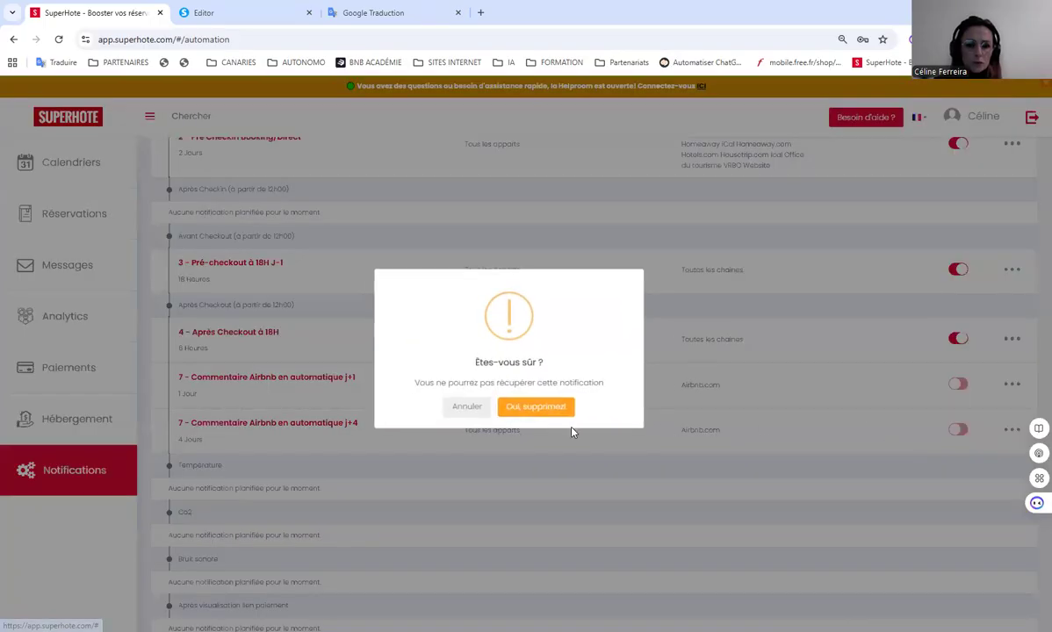
{"action": "left_click", "coordinate": [521, 407]}
{"action": "left_click", "coordinate": [510, 408]}
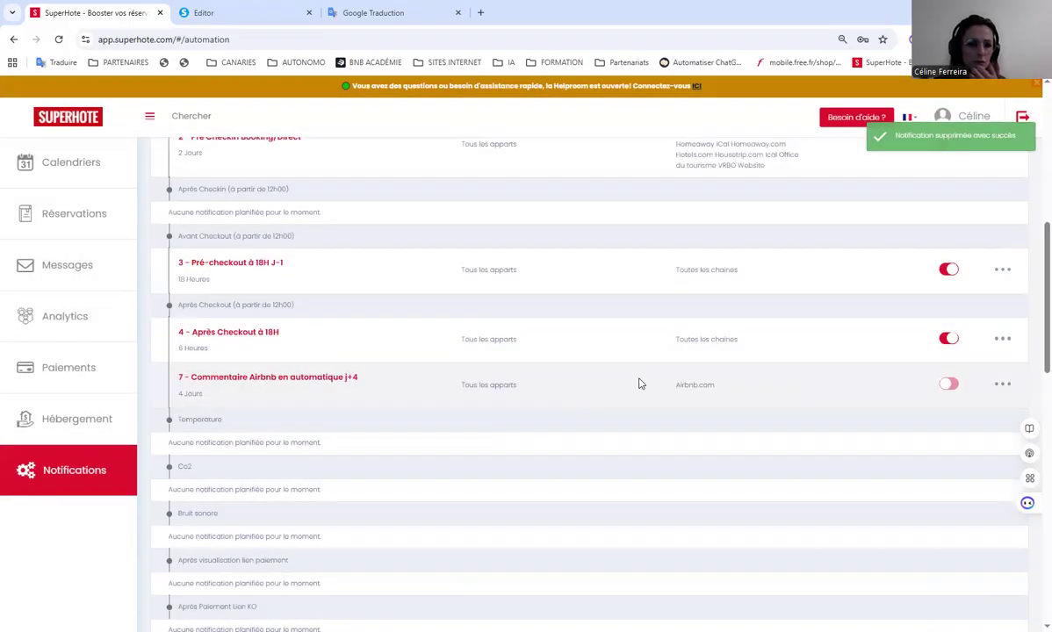
{"action": "left_click", "coordinate": [1002, 384]}
{"action": "left_click", "coordinate": [956, 468]}
{"action": "left_click", "coordinate": [537, 407]}
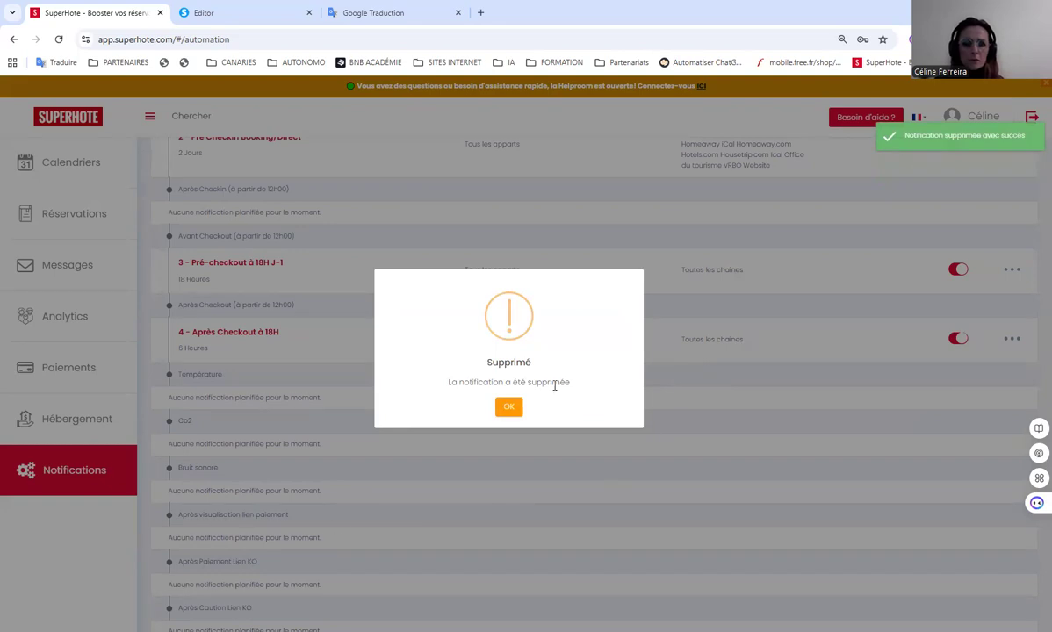
{"action": "left_click", "coordinate": [517, 412]}
{"action": "scroll", "coordinate": [383, 439], "scroll_direction": "down", "scroll_amount": 3}
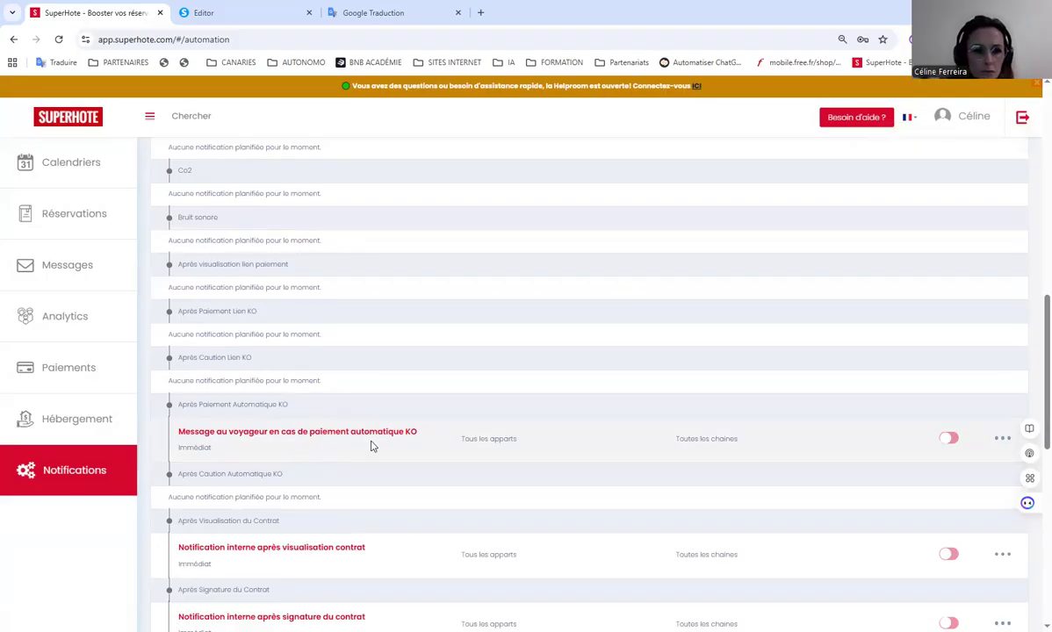
Step: Switch on the failed automatic payment guest message and limit its Plateforme to Direct
{"action": "left_click", "coordinate": [947, 442]}
{"action": "left_click", "coordinate": [1002, 437]}
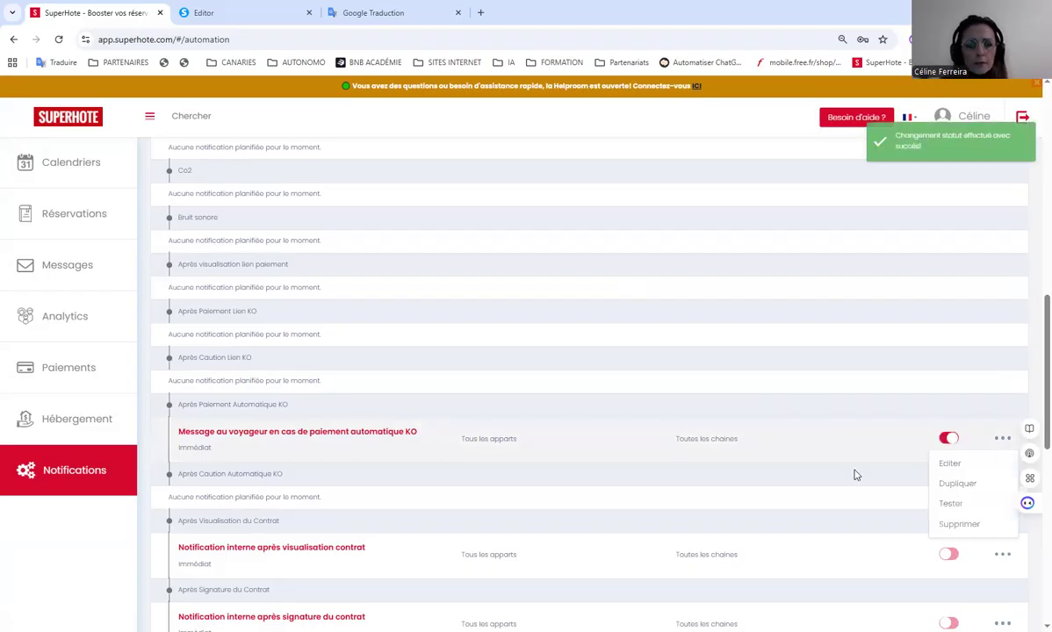
{"action": "left_click", "coordinate": [949, 464]}
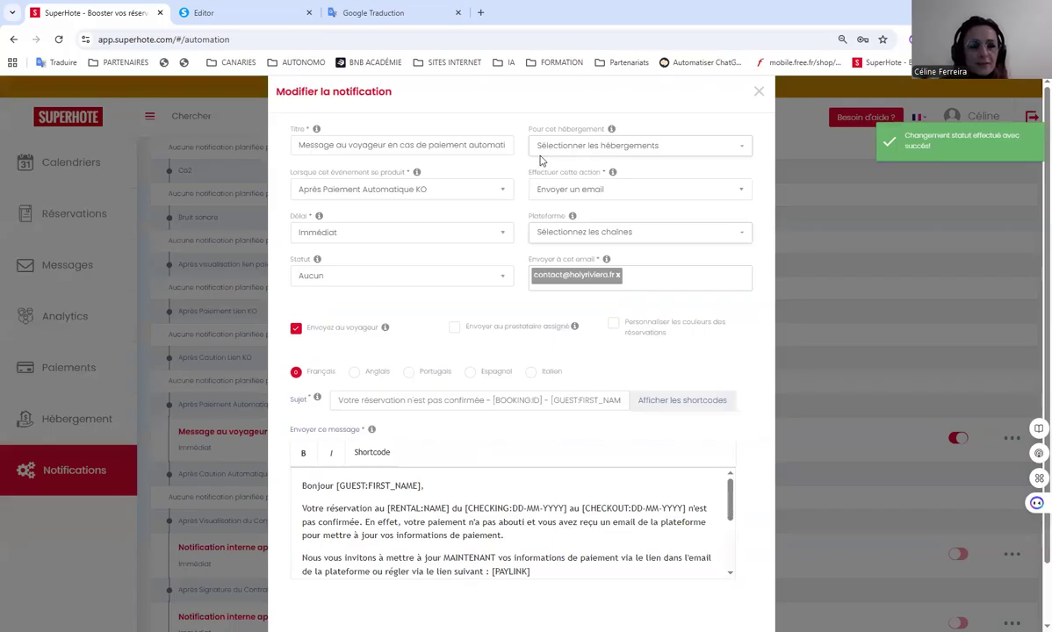
{"action": "left_click", "coordinate": [622, 150]}
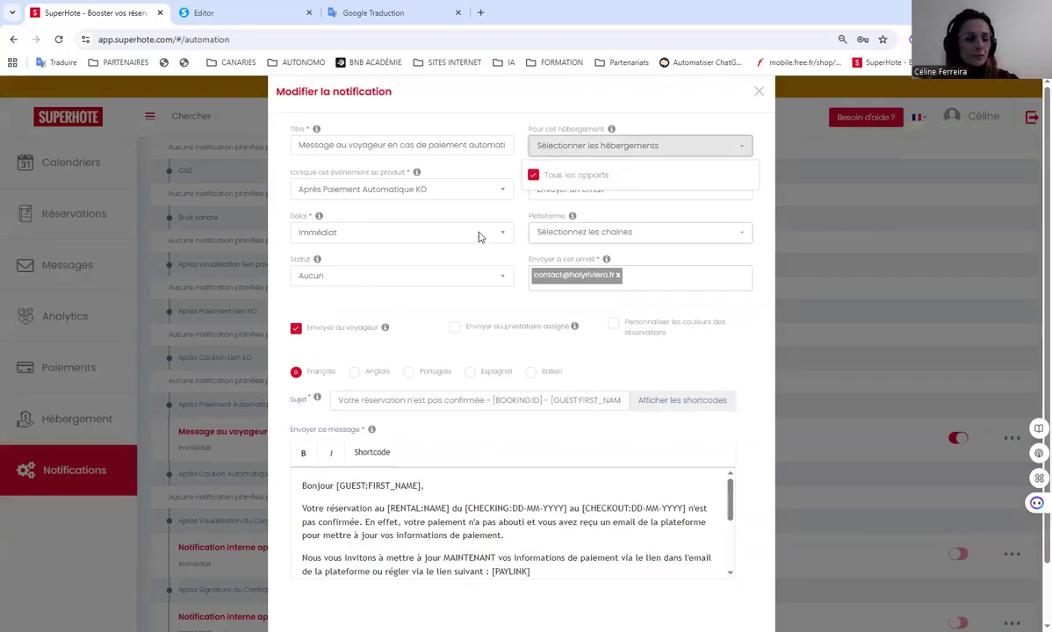
{"action": "left_click", "coordinate": [582, 235]}
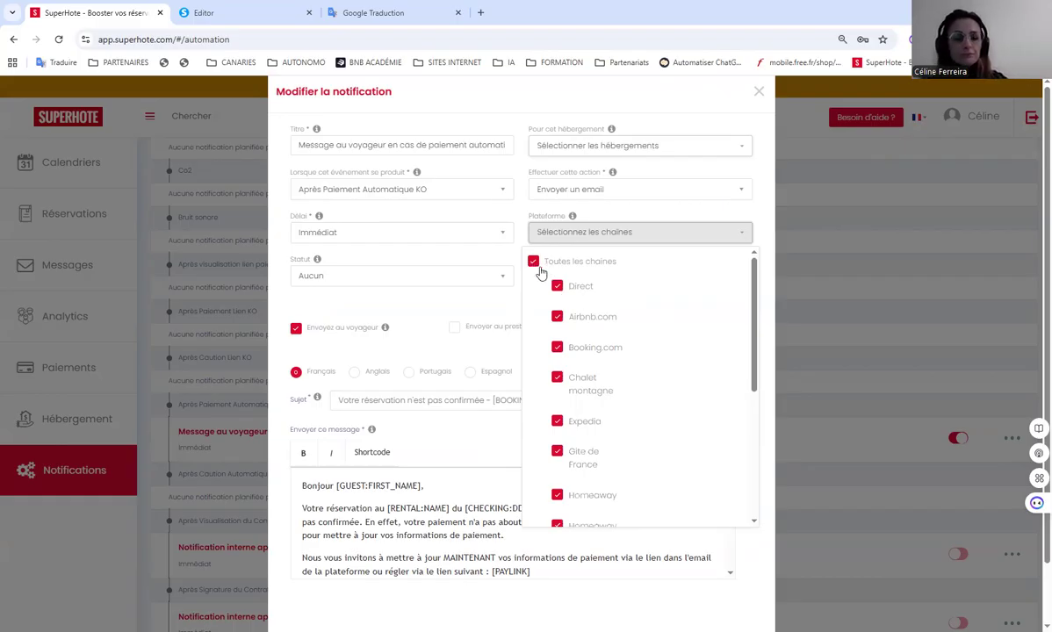
{"action": "left_click", "coordinate": [556, 286]}
{"action": "left_click", "coordinate": [535, 263]}
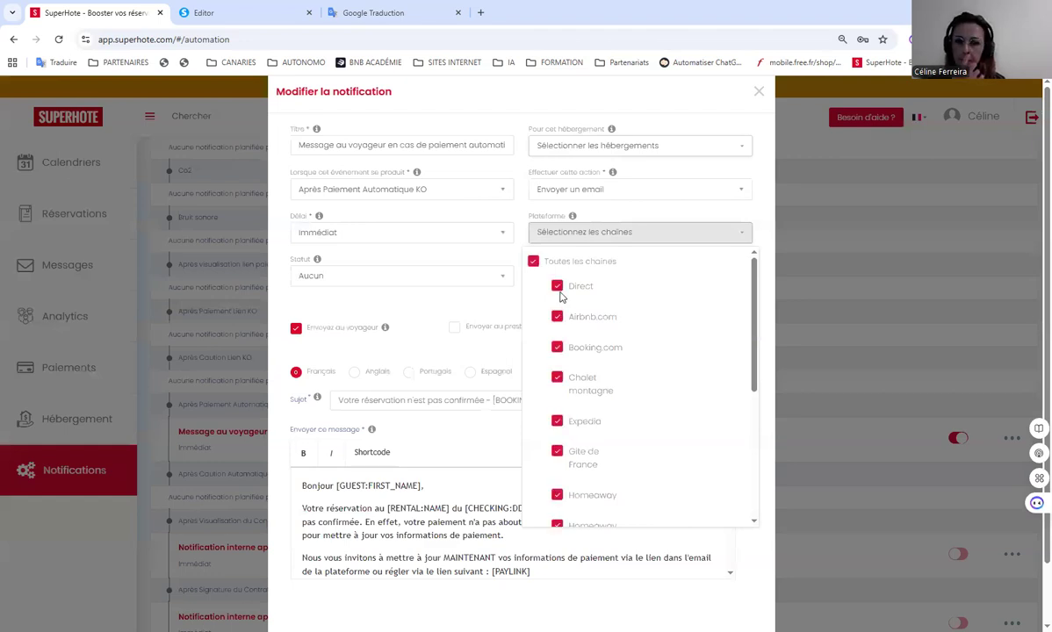
{"action": "left_click", "coordinate": [535, 263]}
{"action": "left_click", "coordinate": [557, 287]}
Step: Add the Website channel and save the updated notification
{"action": "scroll", "coordinate": [575, 351], "scroll_direction": "down", "scroll_amount": 6}
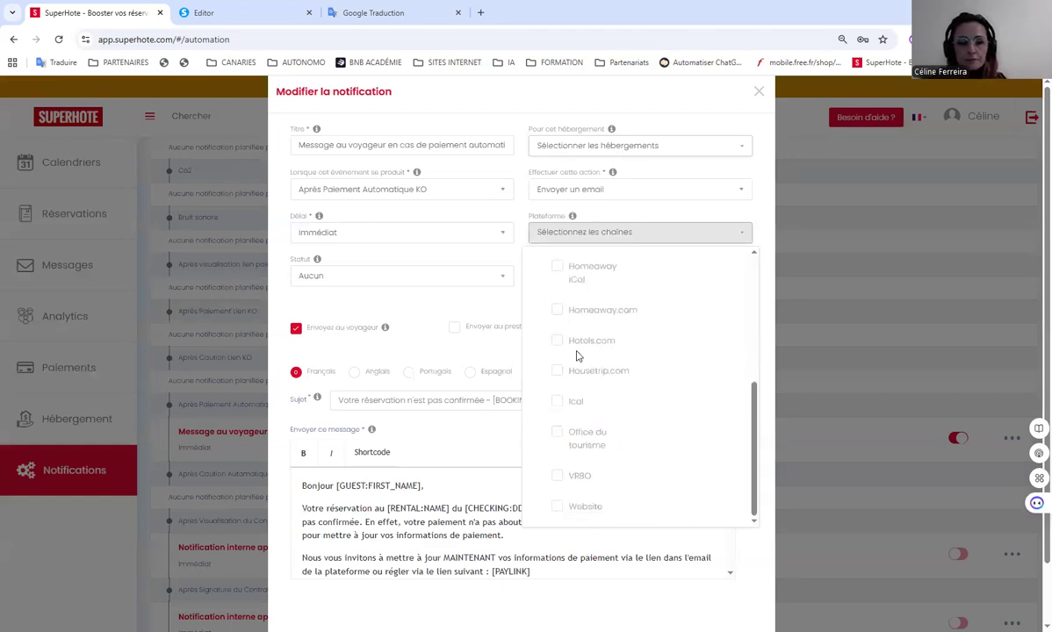
{"action": "left_click", "coordinate": [580, 443]}
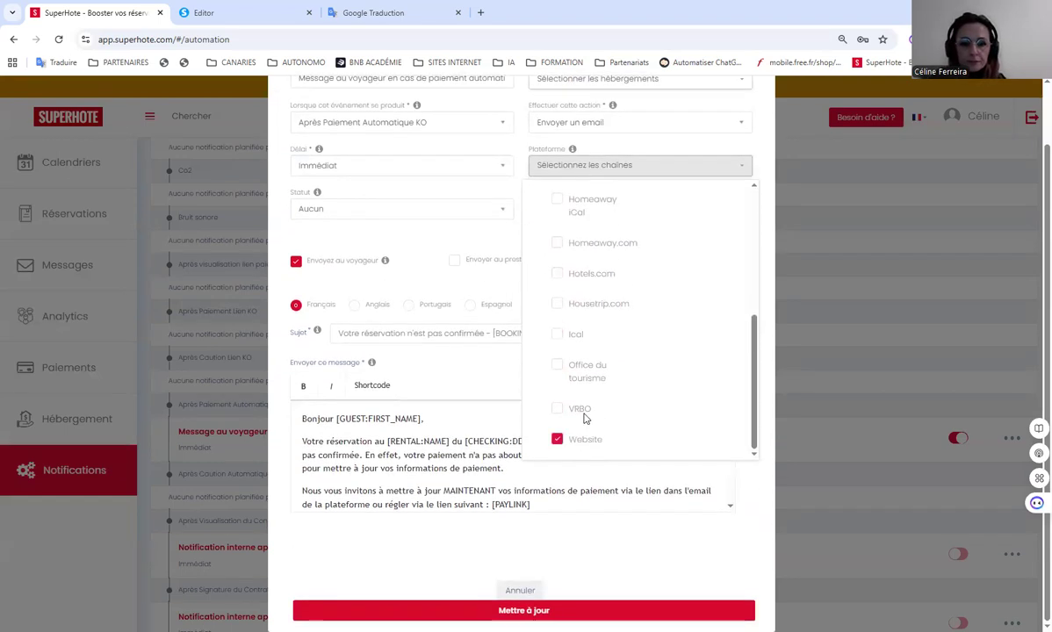
{"action": "left_click", "coordinate": [702, 112]}
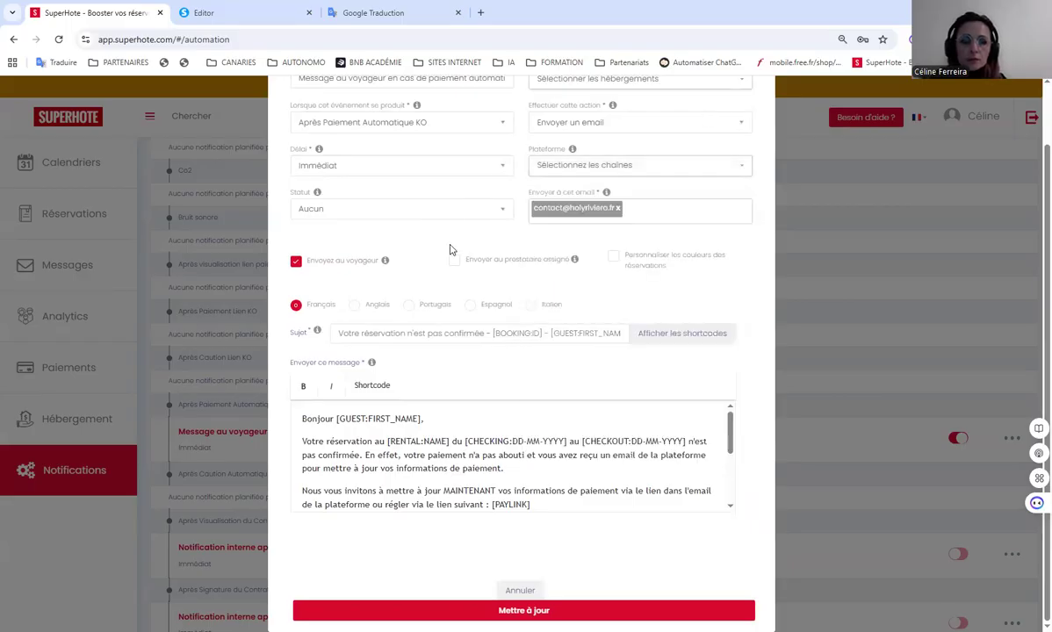
{"action": "scroll", "coordinate": [446, 247], "scroll_direction": "up", "scroll_amount": 2}
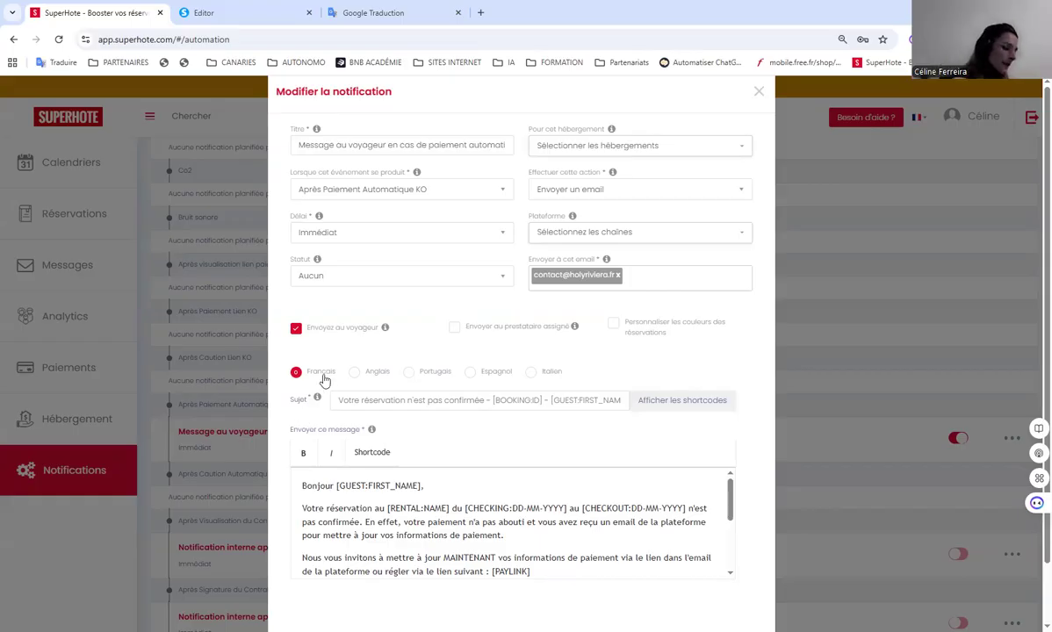
{"action": "scroll", "coordinate": [438, 527], "scroll_direction": "down", "scroll_amount": 6}
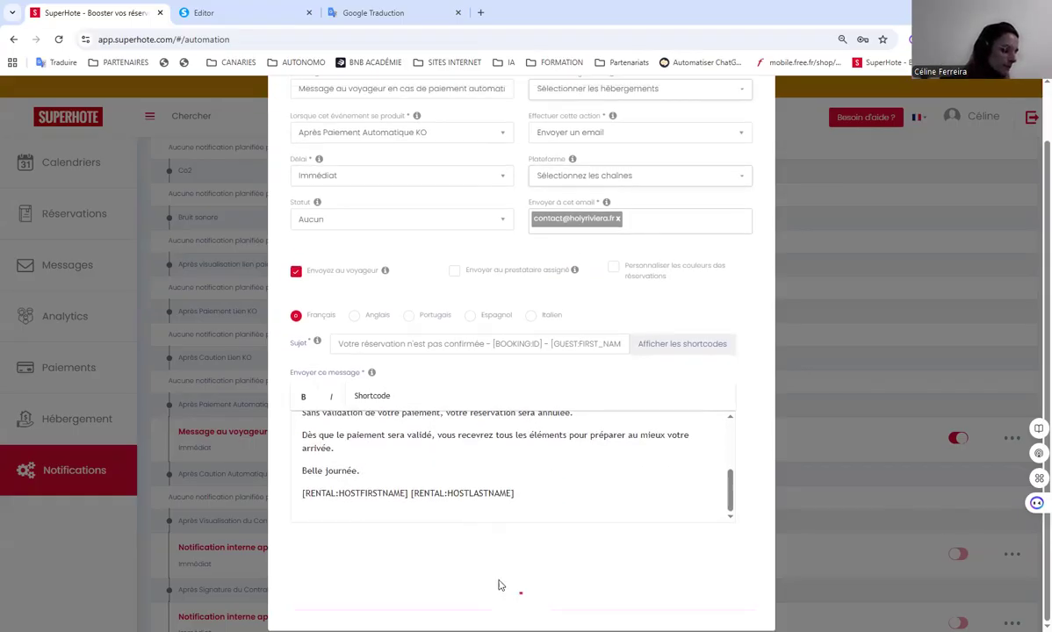
{"action": "left_click", "coordinate": [498, 611]}
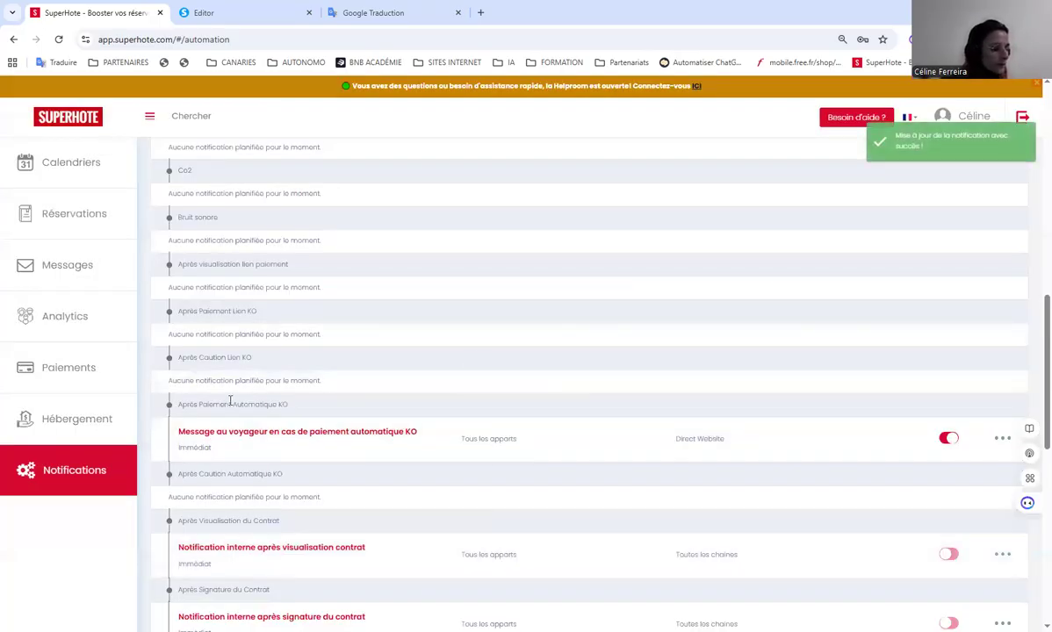
{"action": "scroll", "coordinate": [230, 401], "scroll_direction": "down", "scroll_amount": 2}
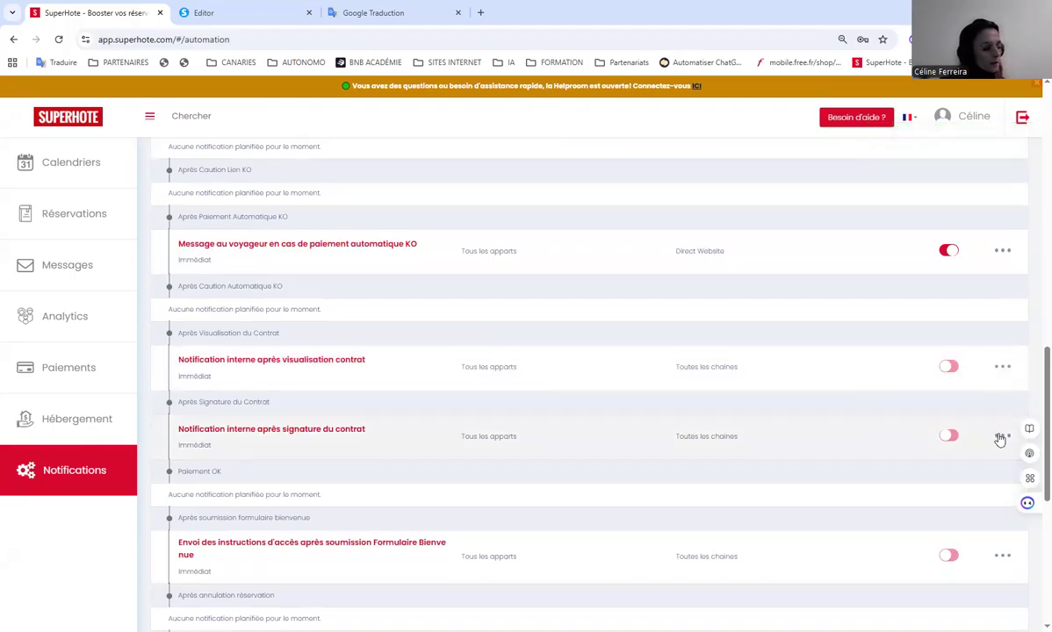
Step: Switch on 'Notification interne après signature du contrat' and limit its Plateforme to Direct
{"action": "left_click", "coordinate": [948, 437]}
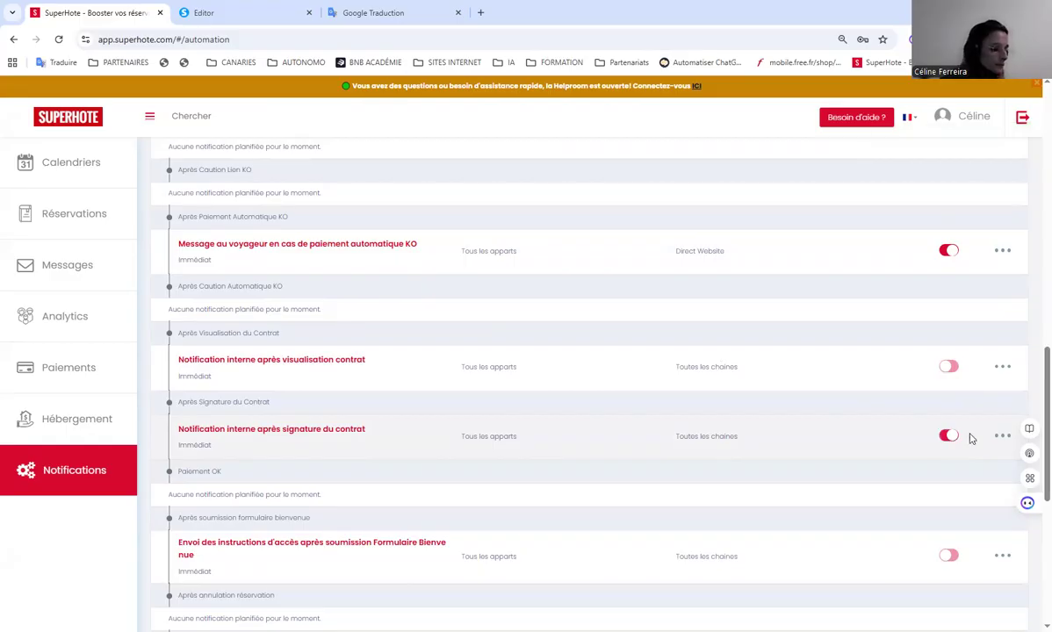
{"action": "left_click", "coordinate": [1001, 440]}
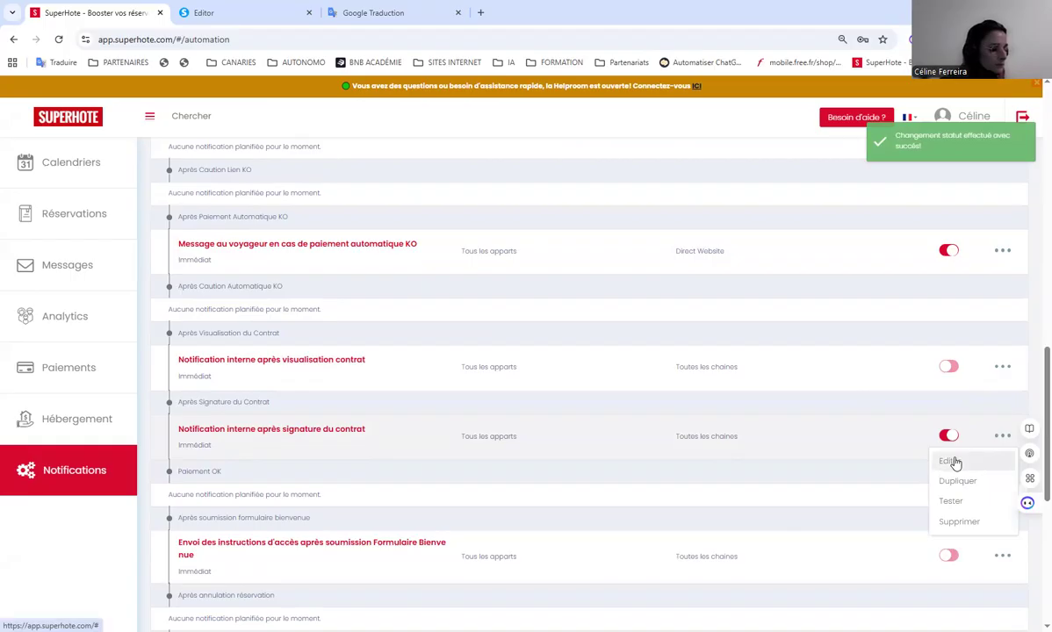
{"action": "left_click", "coordinate": [951, 462]}
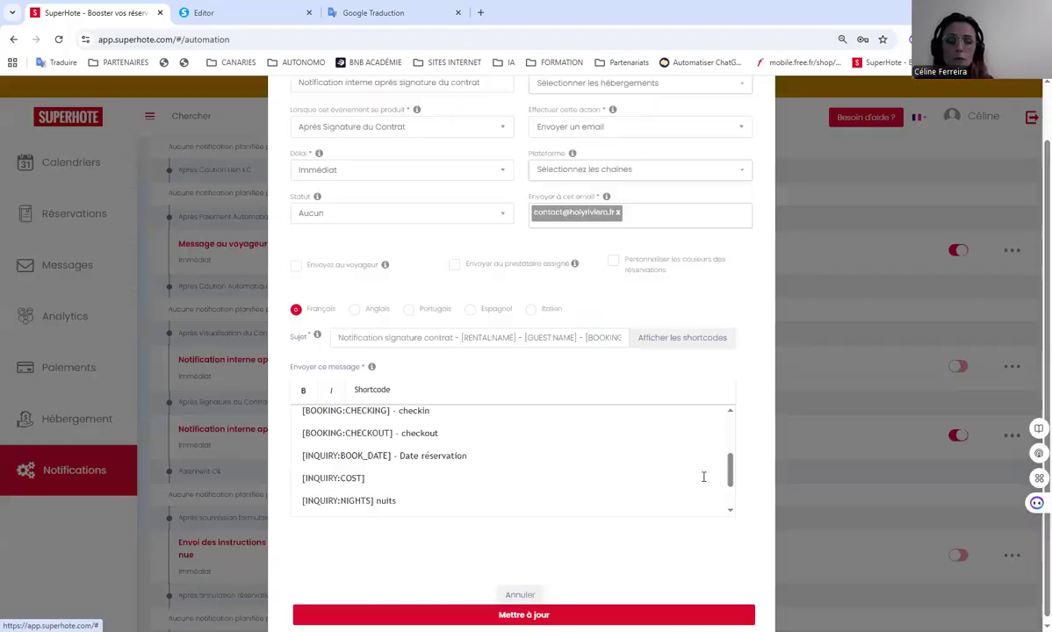
{"action": "scroll", "coordinate": [398, 485], "scroll_direction": "up", "scroll_amount": 10}
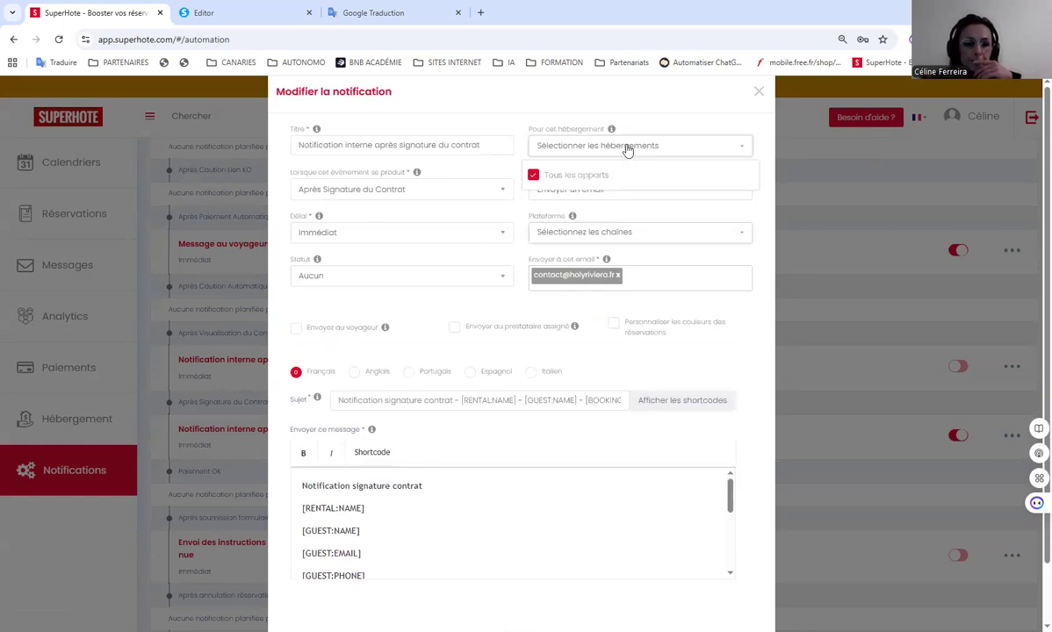
{"action": "left_click", "coordinate": [615, 232]}
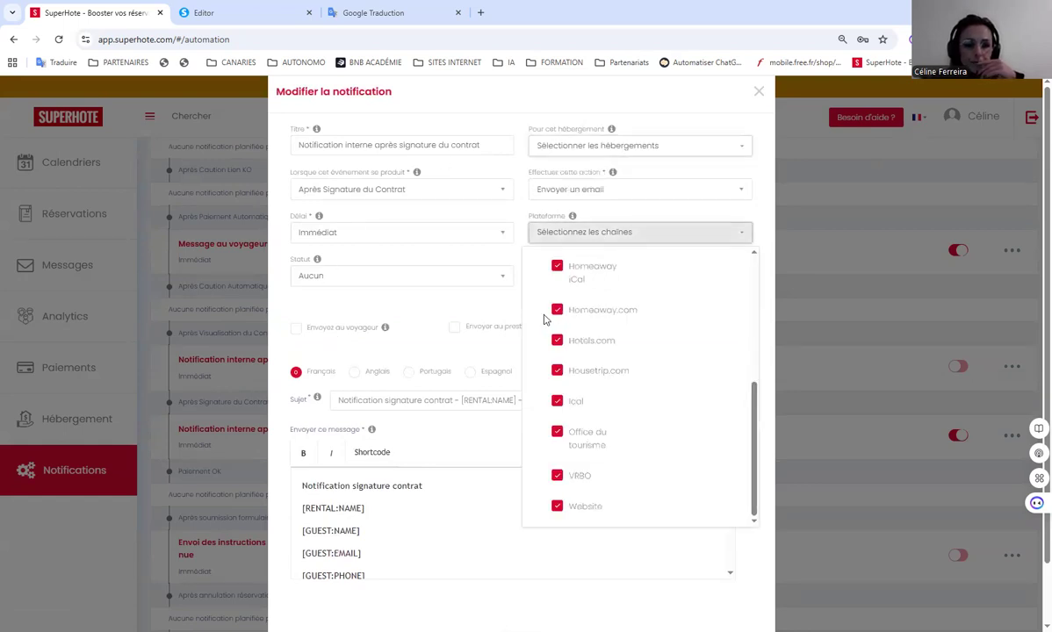
{"action": "scroll", "coordinate": [545, 312], "scroll_direction": "up", "scroll_amount": 5}
{"action": "left_click", "coordinate": [534, 263]}
{"action": "left_click", "coordinate": [557, 287]}
Step: Add the Website channel, keep the delay at Immédiat, and save the notification
{"action": "scroll", "coordinate": [606, 458], "scroll_direction": "down", "scroll_amount": 7}
{"action": "left_click", "coordinate": [597, 440]}
{"action": "left_click", "coordinate": [422, 167]}
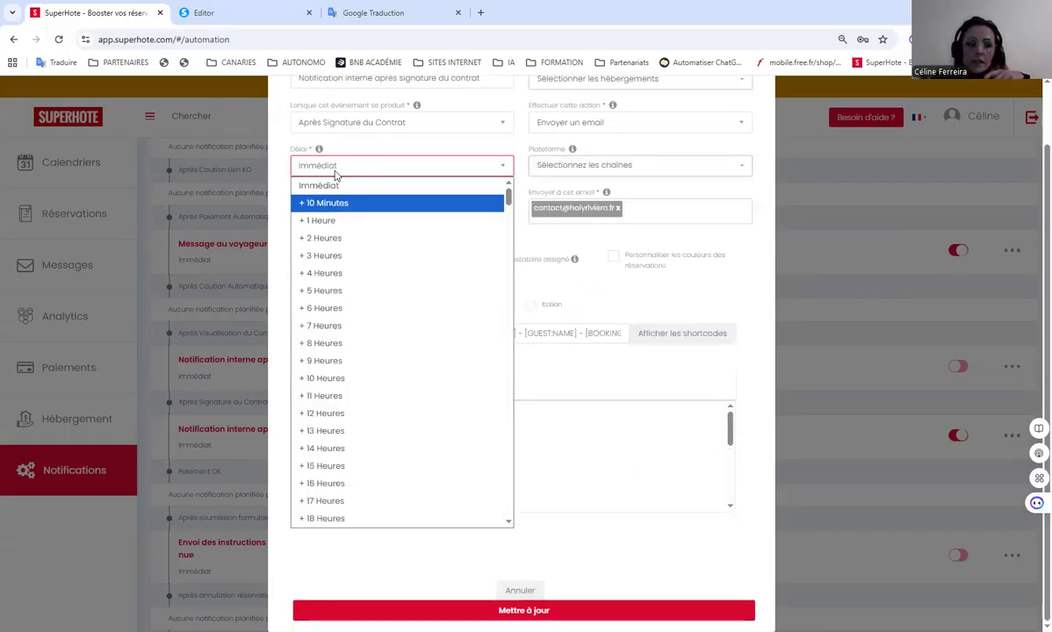
{"action": "left_click", "coordinate": [423, 146]}
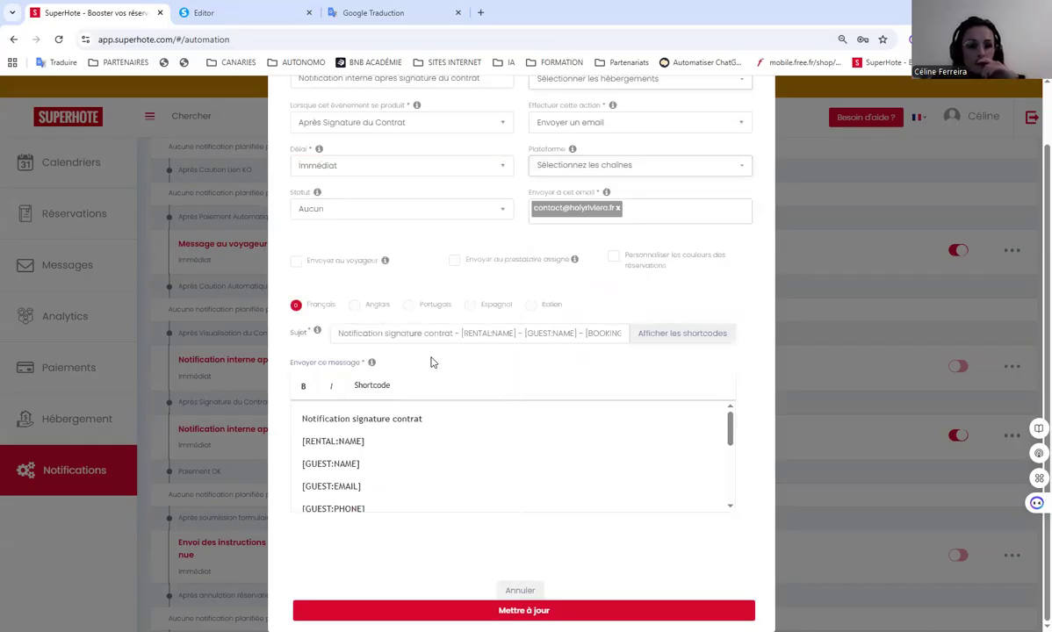
{"action": "scroll", "coordinate": [488, 335], "scroll_direction": "up", "scroll_amount": 1}
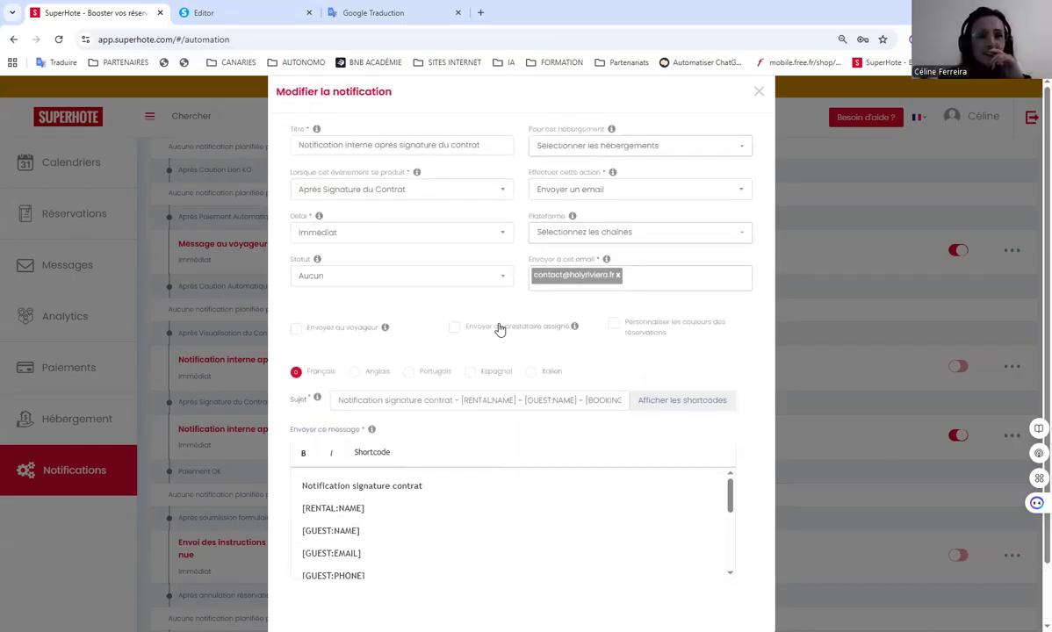
{"action": "scroll", "coordinate": [507, 483], "scroll_direction": "down", "scroll_amount": 1}
{"action": "scroll", "coordinate": [507, 483], "scroll_direction": "down", "scroll_amount": 5}
{"action": "left_click", "coordinate": [521, 615]}
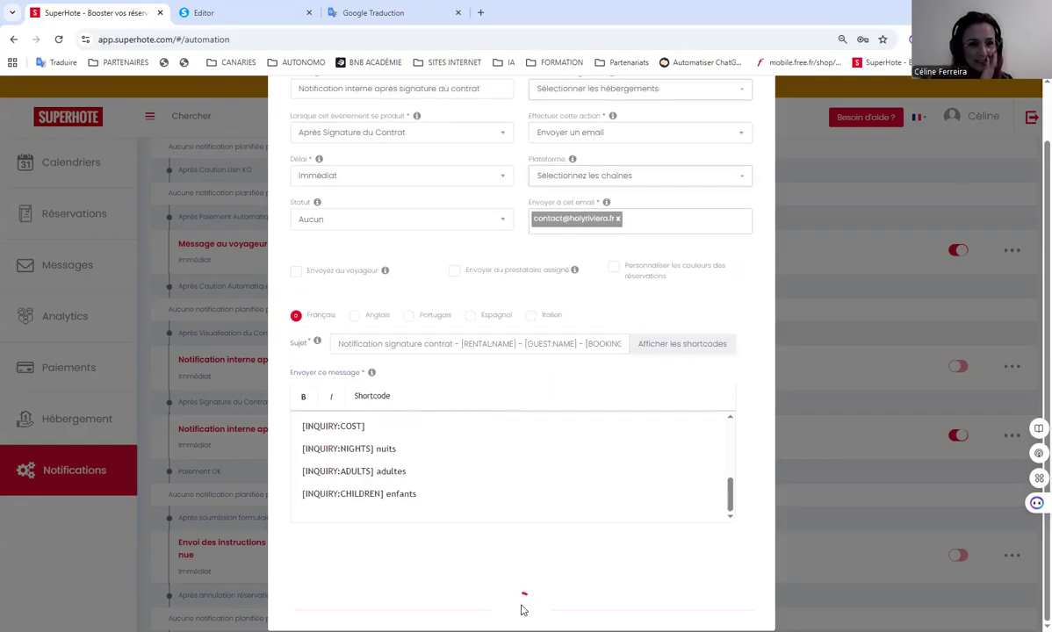
{"action": "scroll", "coordinate": [425, 439], "scroll_direction": "down", "scroll_amount": 3}
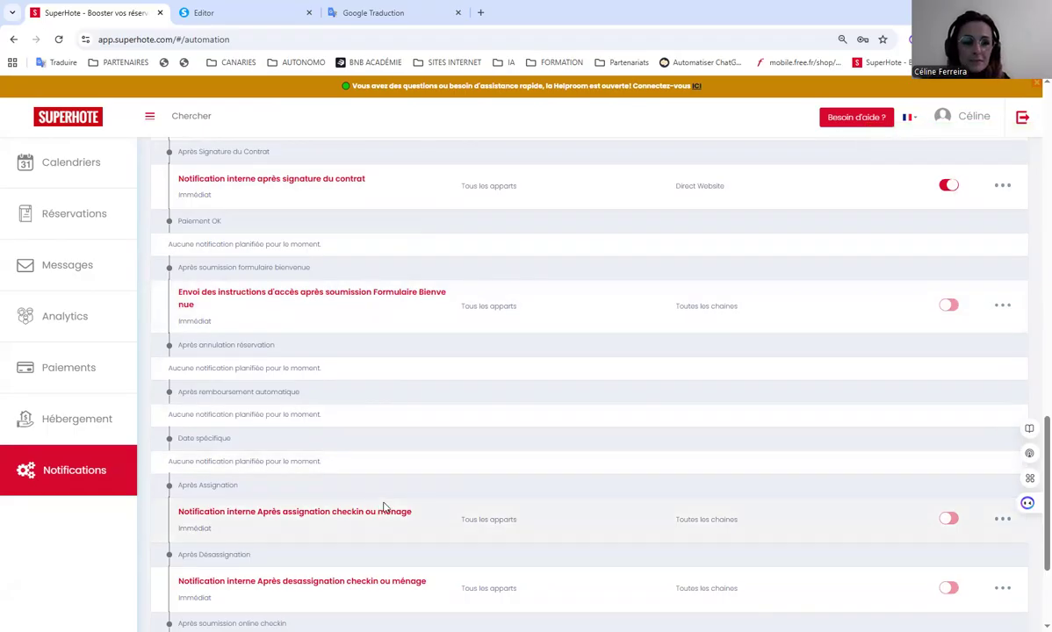
Step: Stop sending the access-instructions notification to the guest and save it
{"action": "scroll", "coordinate": [387, 505], "scroll_direction": "down", "scroll_amount": 2}
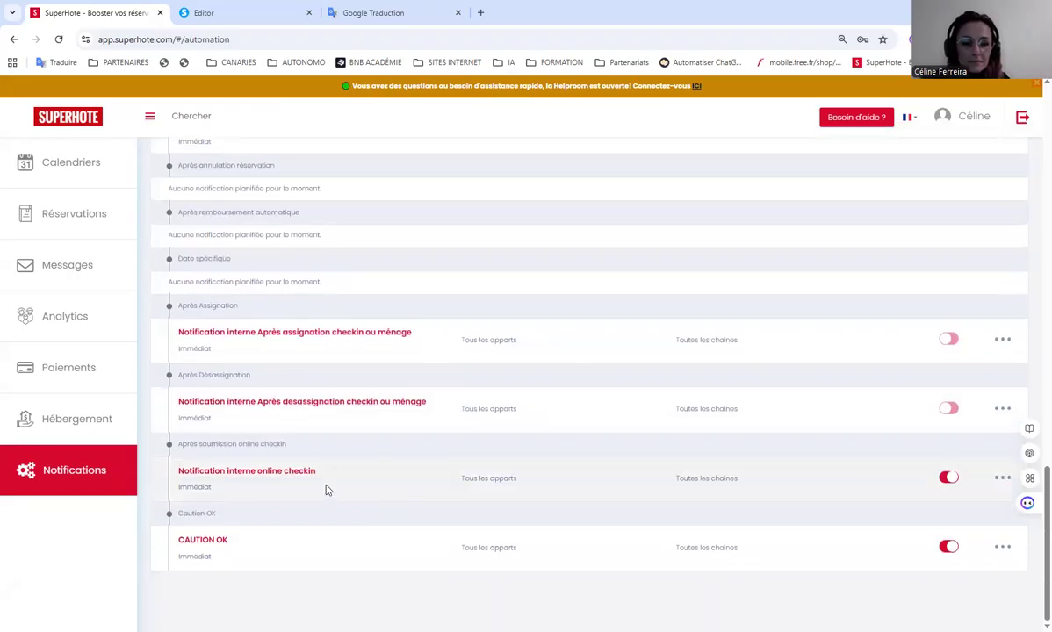
{"action": "scroll", "coordinate": [275, 481], "scroll_direction": "up", "scroll_amount": 6}
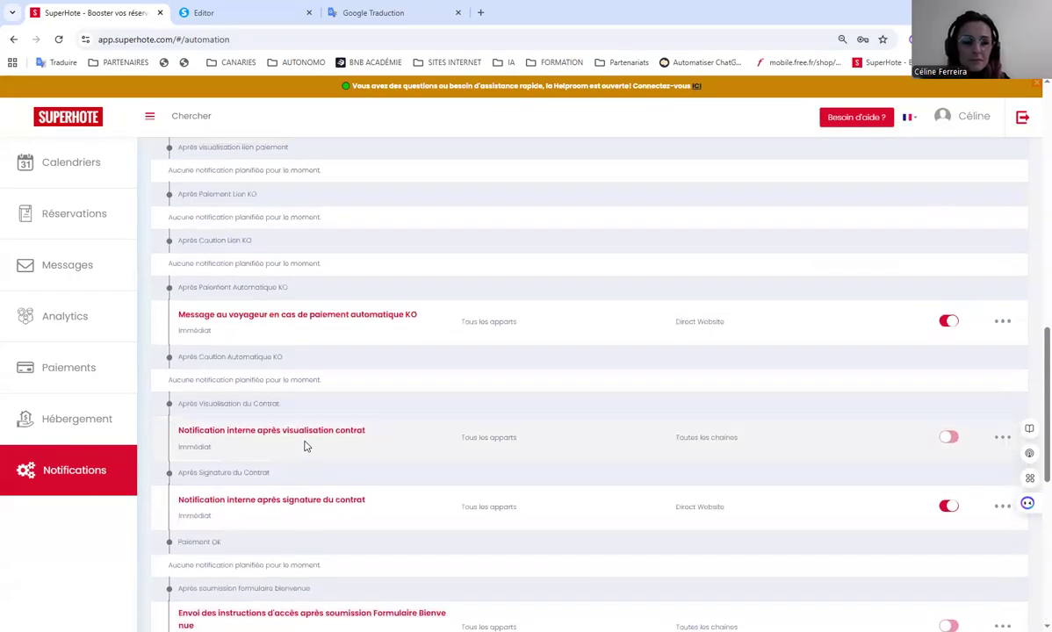
{"action": "scroll", "coordinate": [310, 442], "scroll_direction": "down", "scroll_amount": 3}
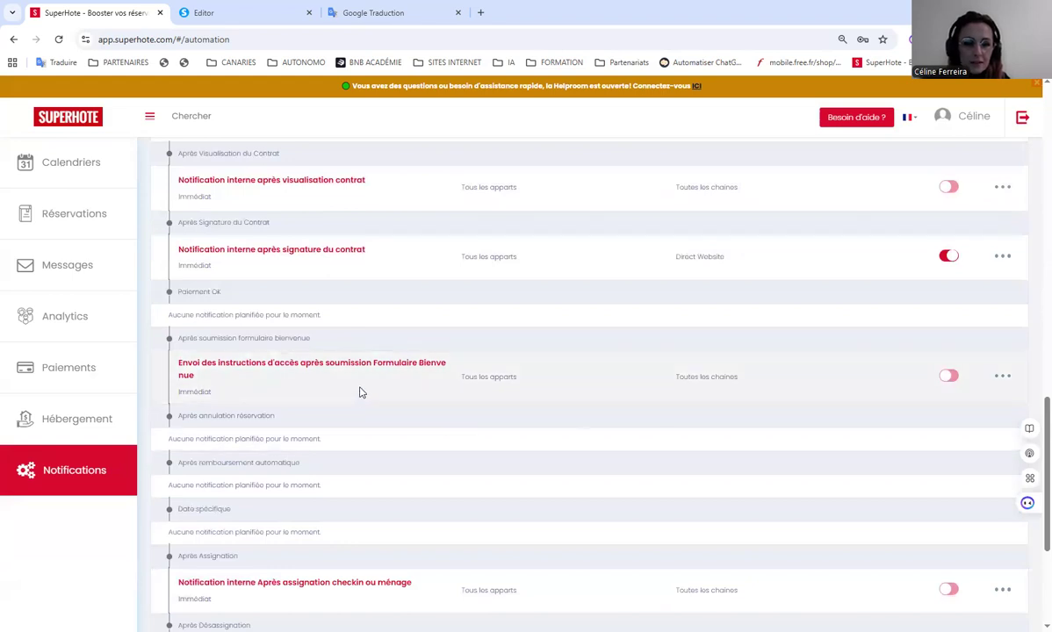
{"action": "left_click", "coordinate": [1000, 376]}
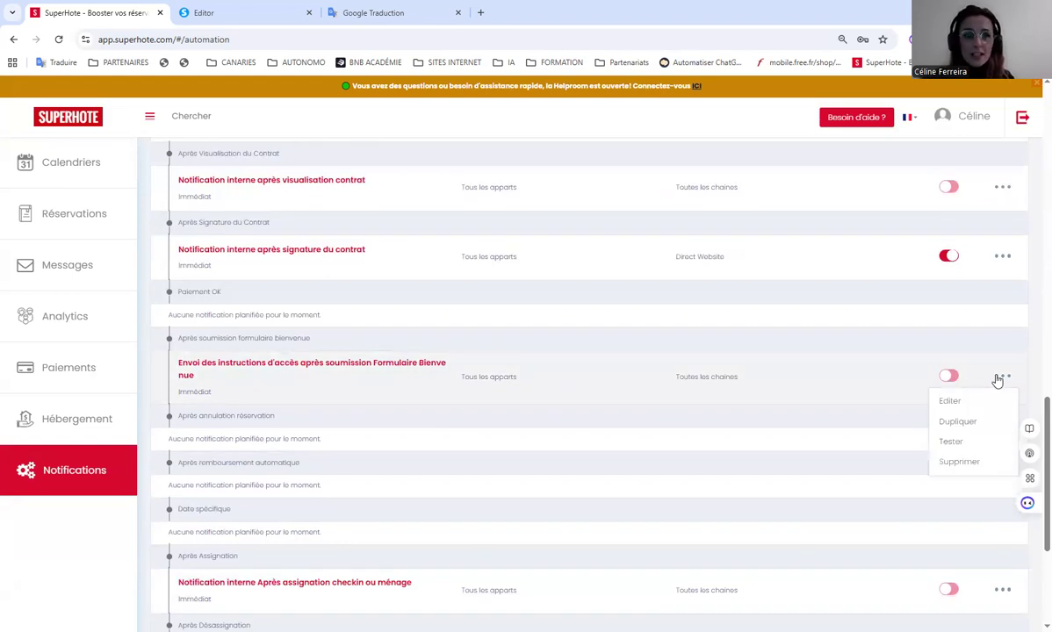
{"action": "left_click", "coordinate": [960, 400]}
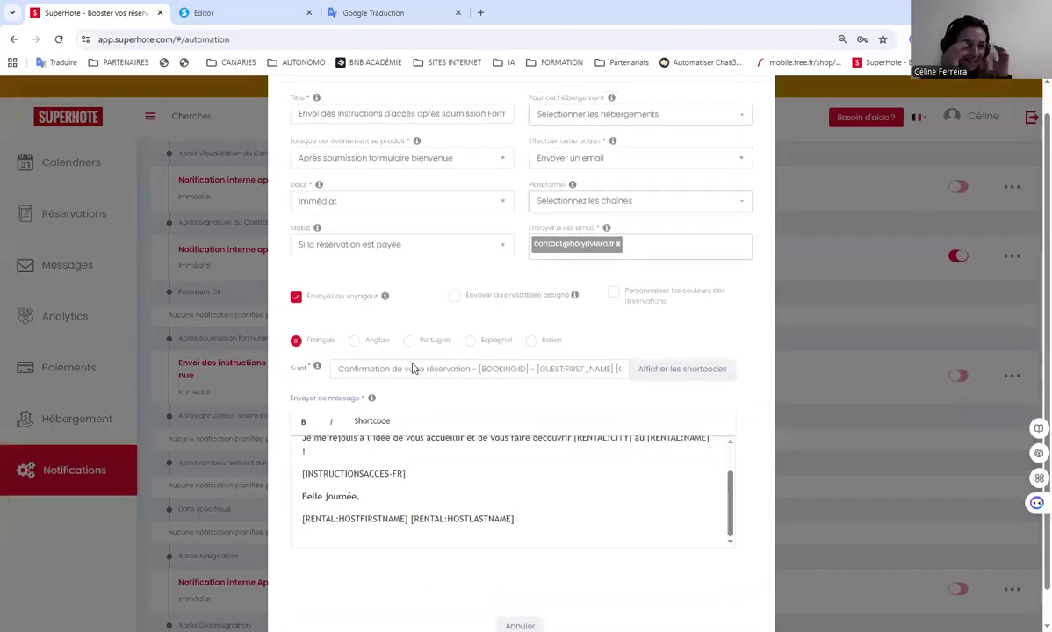
{"action": "scroll", "coordinate": [411, 369], "scroll_direction": "up", "scroll_amount": 1}
{"action": "left_click", "coordinate": [296, 330]}
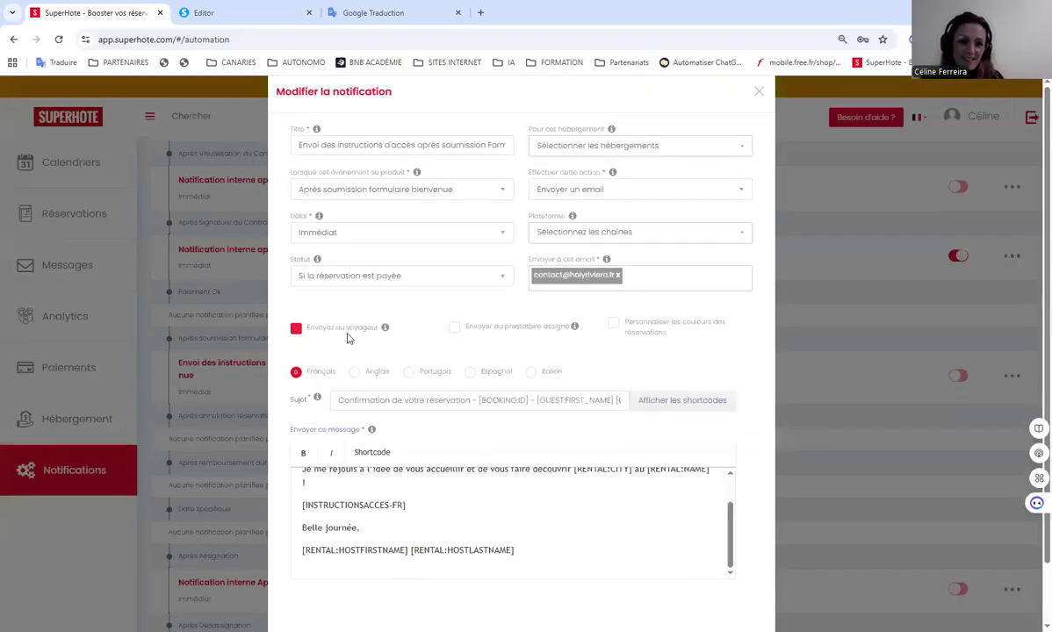
{"action": "left_click", "coordinate": [595, 233]}
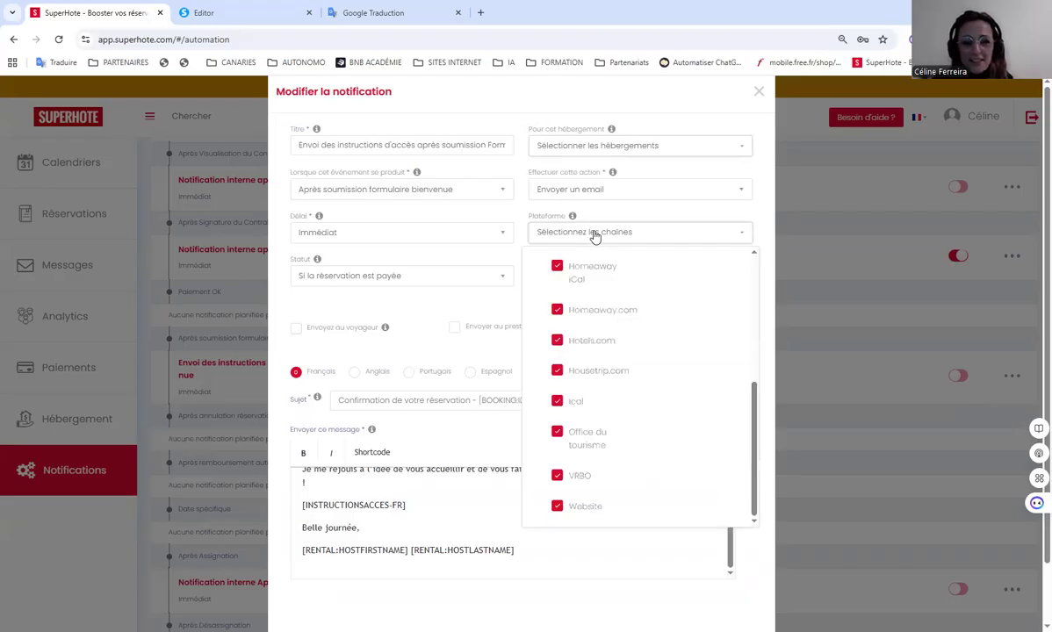
{"action": "left_click", "coordinate": [382, 179]}
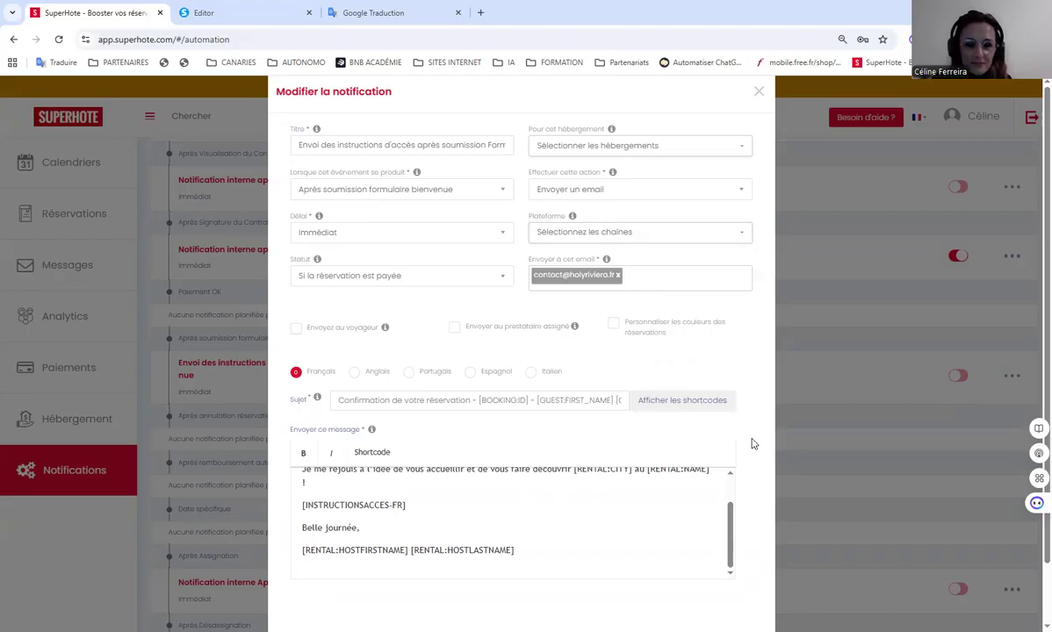
{"action": "scroll", "coordinate": [468, 485], "scroll_direction": "down", "scroll_amount": 2}
{"action": "left_click", "coordinate": [483, 605]}
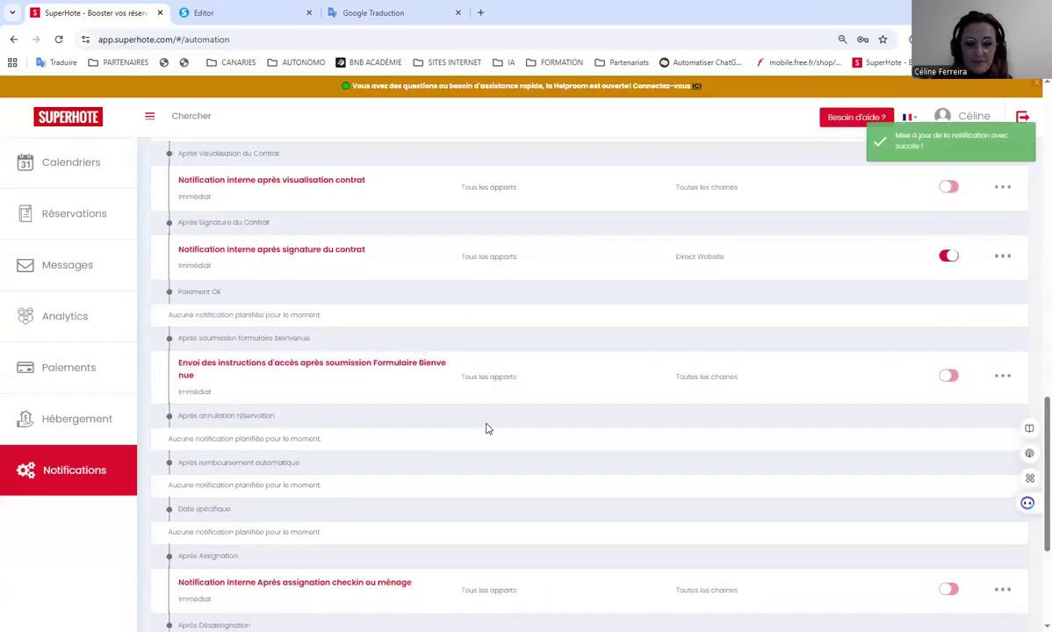
Step: Switch on the access-instructions notification, then start configuring a rental under Hébergement
{"action": "left_click", "coordinate": [949, 376]}
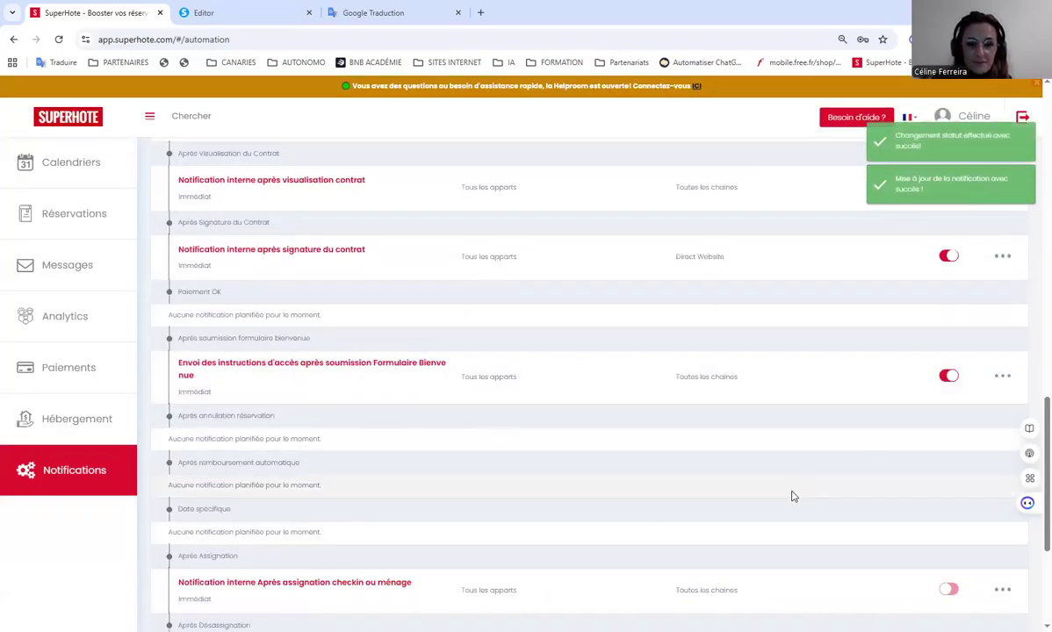
{"action": "scroll", "coordinate": [875, 483], "scroll_direction": "down", "scroll_amount": 2}
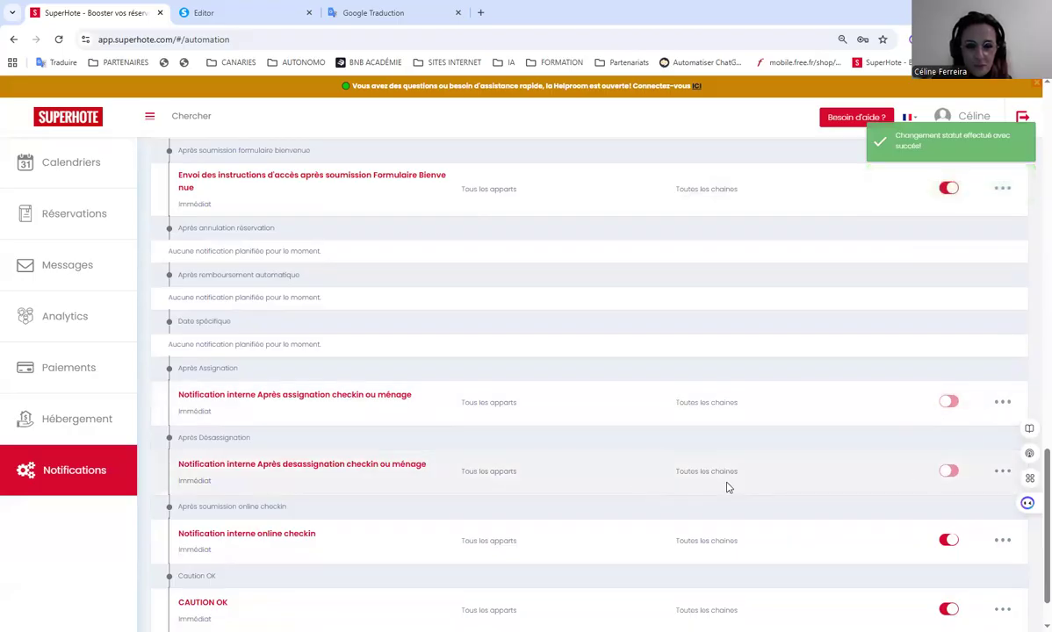
{"action": "scroll", "coordinate": [791, 481], "scroll_direction": "down", "scroll_amount": 1}
{"action": "scroll", "coordinate": [561, 484], "scroll_direction": "up", "scroll_amount": 6}
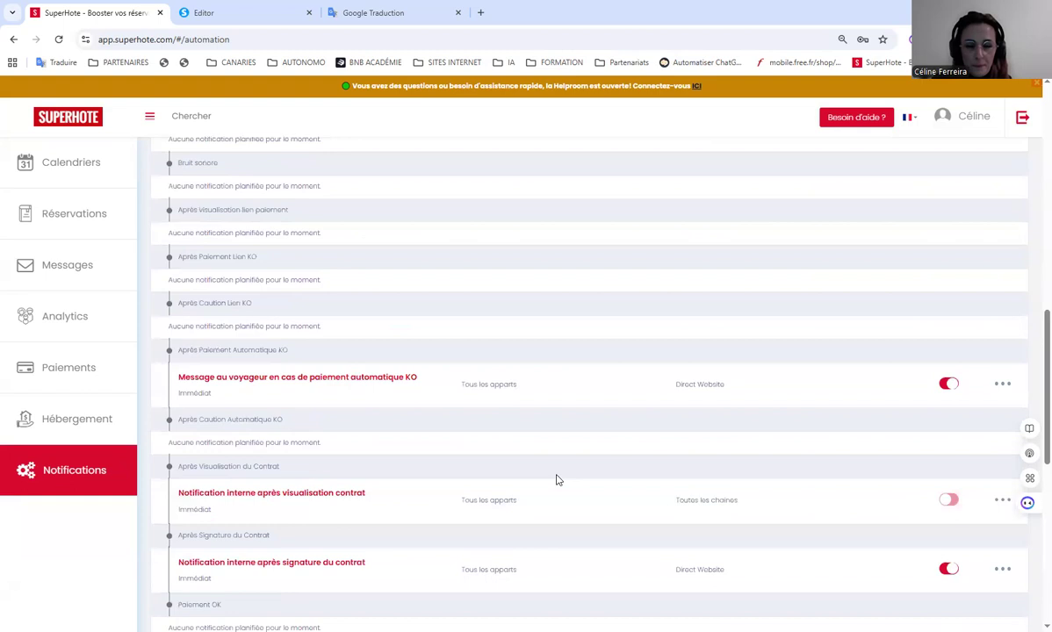
{"action": "scroll", "coordinate": [562, 470], "scroll_direction": "up", "scroll_amount": 15}
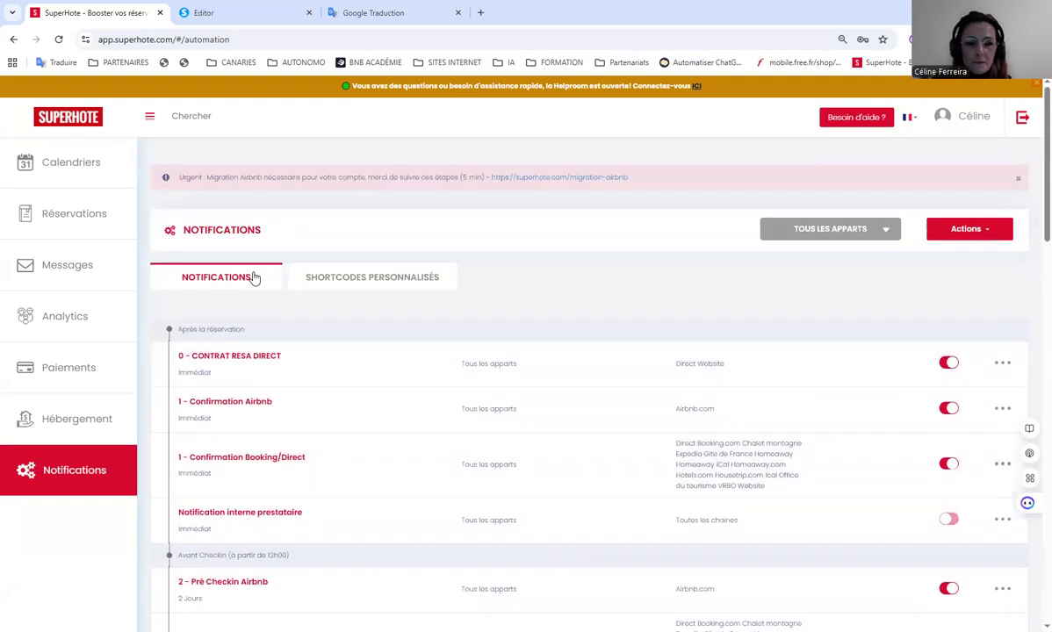
{"action": "left_click", "coordinate": [63, 413]}
{"action": "left_click", "coordinate": [587, 410]}
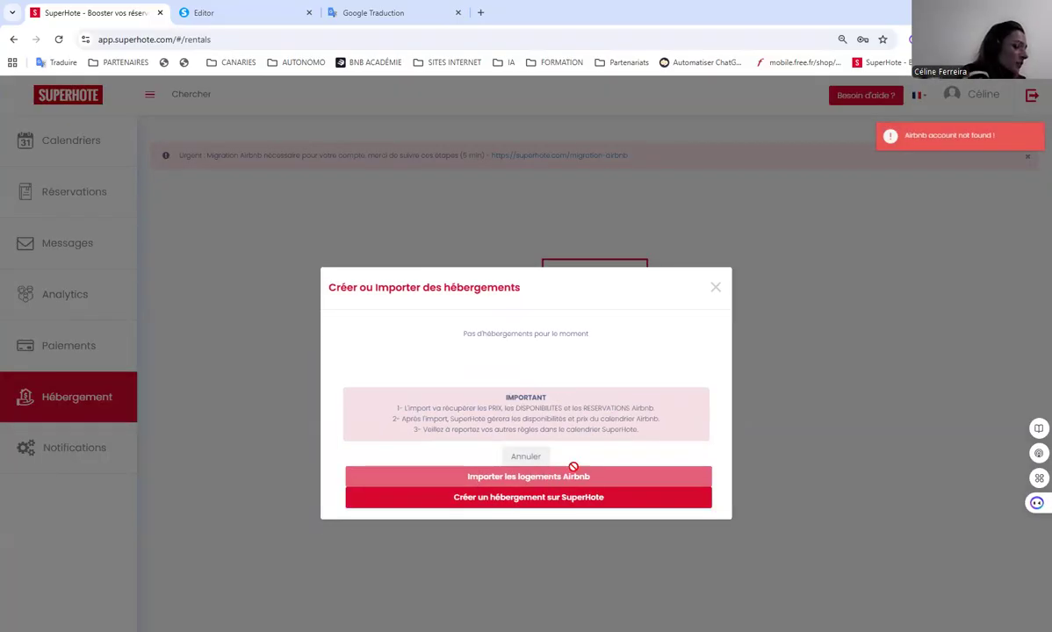
Step: Close the rentals dialog and go to the Plateformes section of account settings
{"action": "left_click", "coordinate": [716, 287]}
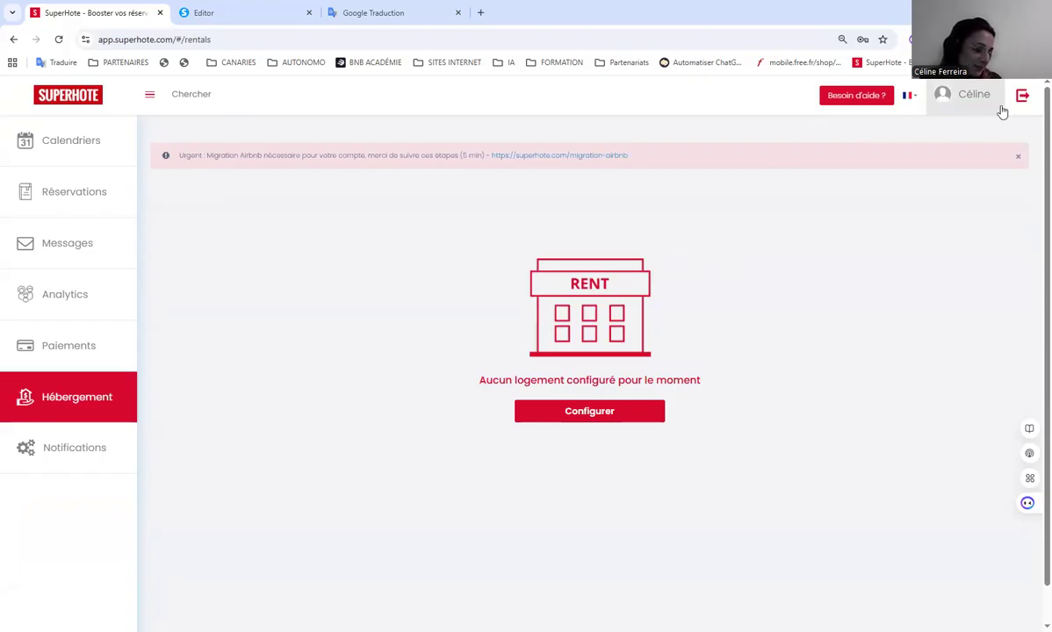
{"action": "left_click", "coordinate": [968, 101]}
{"action": "left_click", "coordinate": [962, 132]}
{"action": "left_click", "coordinate": [447, 218]}
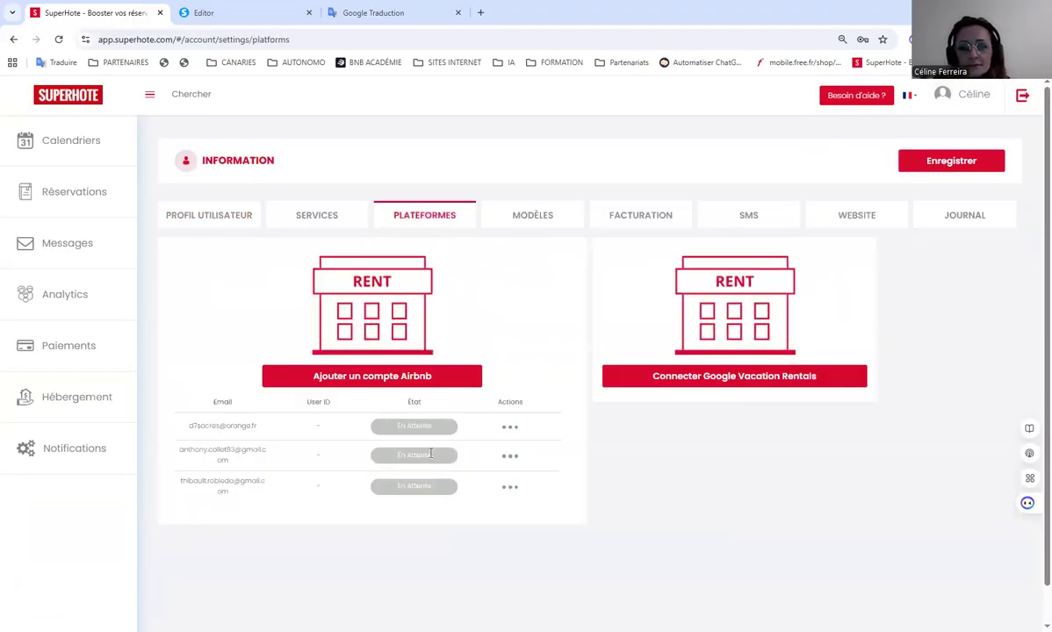
Step: Import apartments from the first Airbnb account, finish, and return to Notifications
{"action": "left_click", "coordinate": [512, 430]}
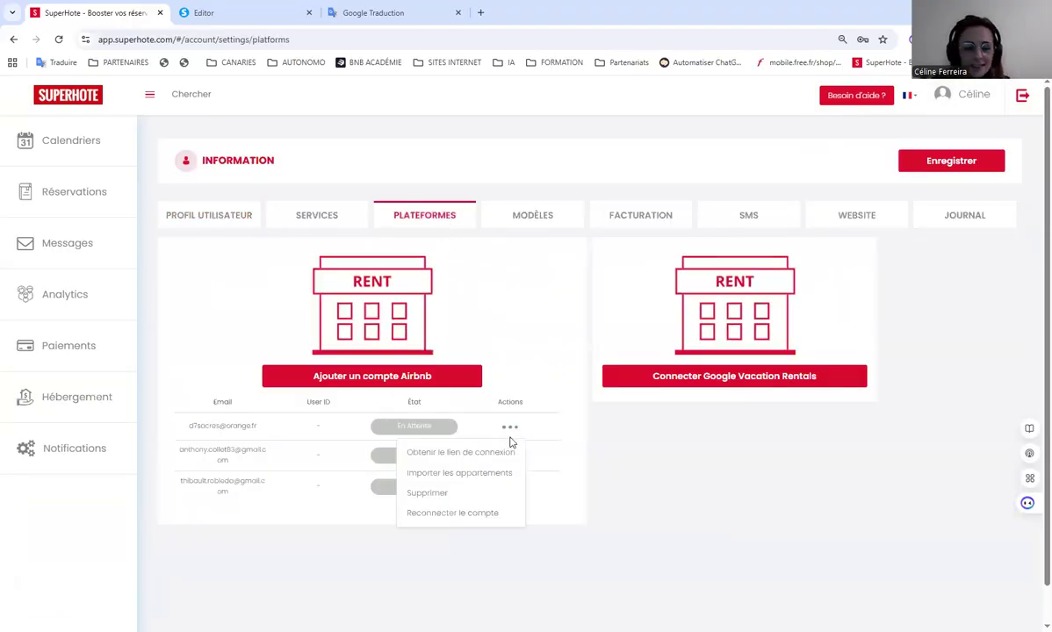
{"action": "left_click", "coordinate": [481, 480]}
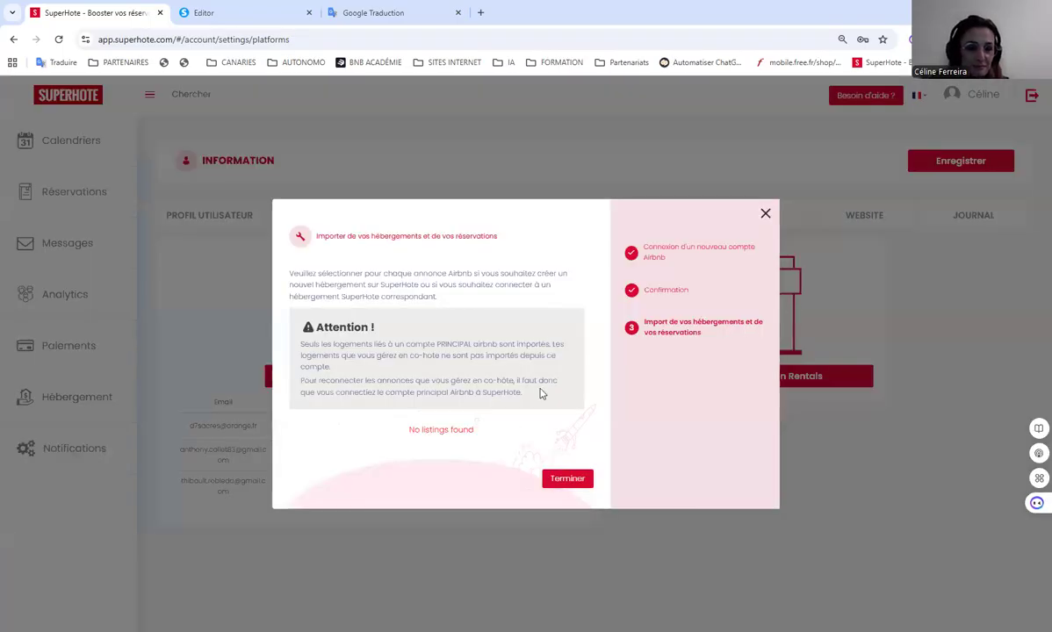
{"action": "left_click", "coordinate": [563, 477]}
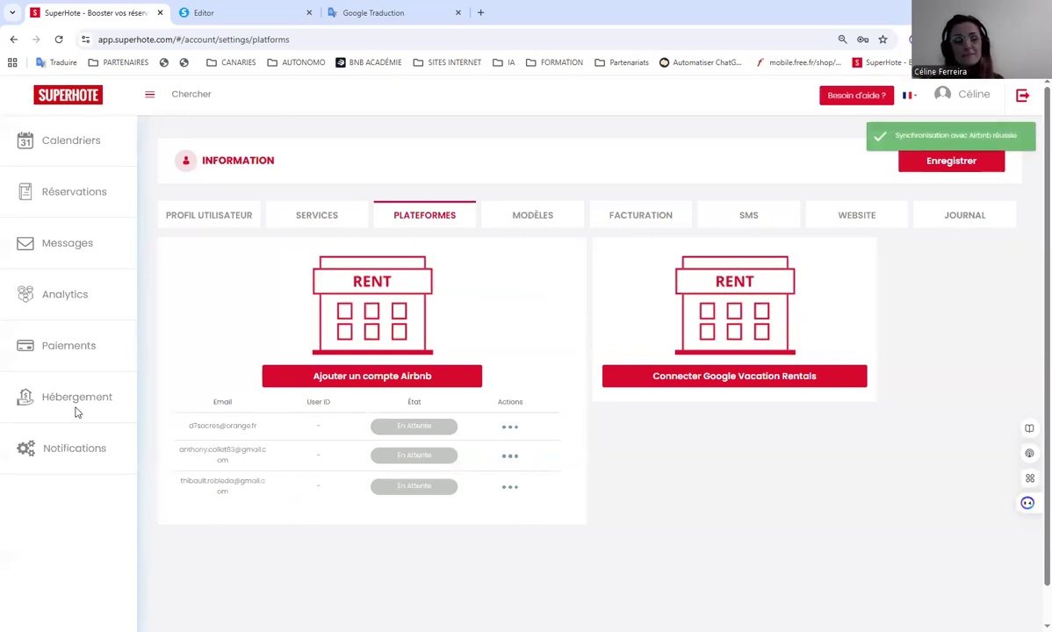
{"action": "left_click", "coordinate": [74, 448]}
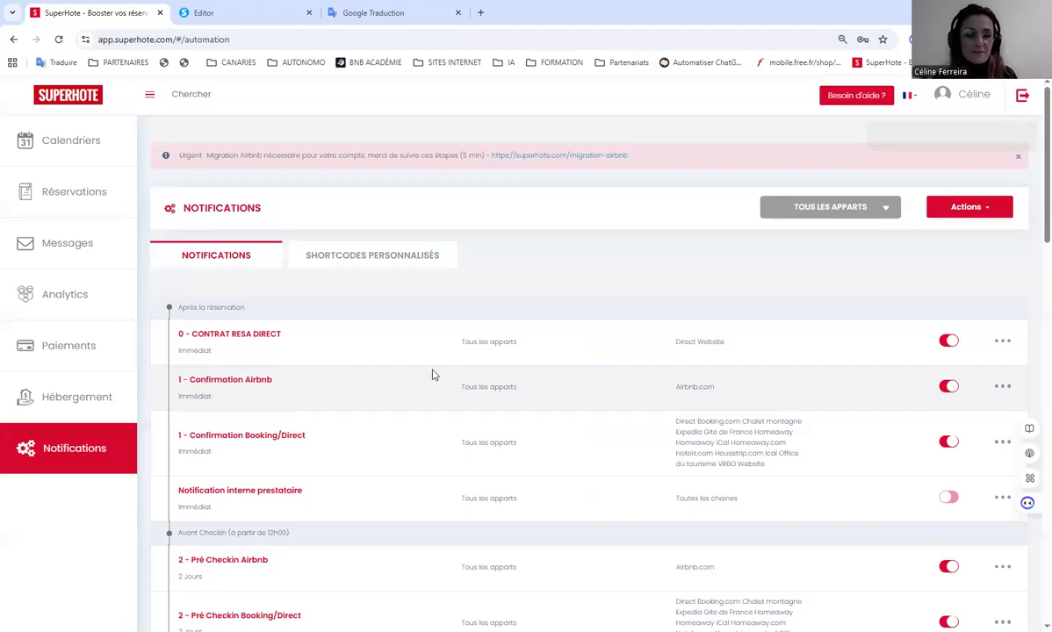
{"action": "left_click", "coordinate": [958, 95]}
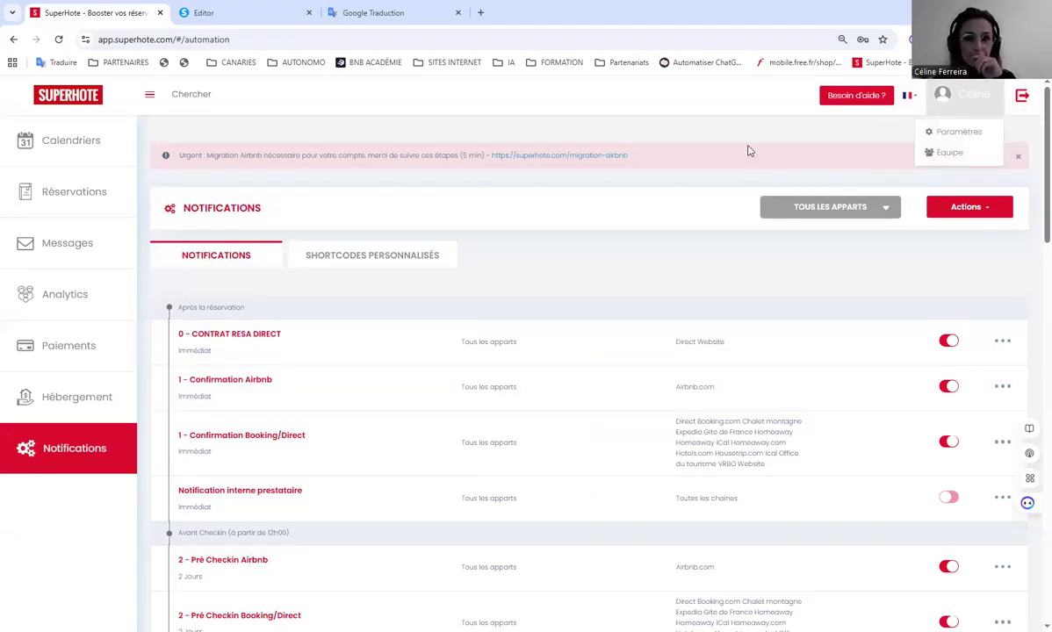
{"action": "left_click", "coordinate": [938, 133]}
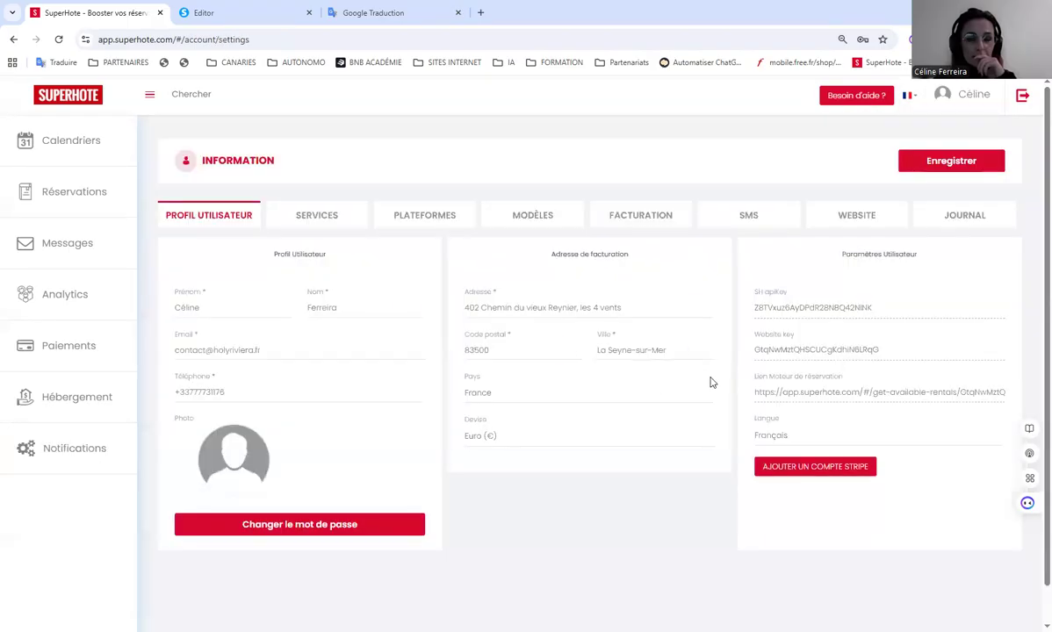
{"action": "scroll", "coordinate": [691, 404], "scroll_direction": "down", "scroll_amount": 1}
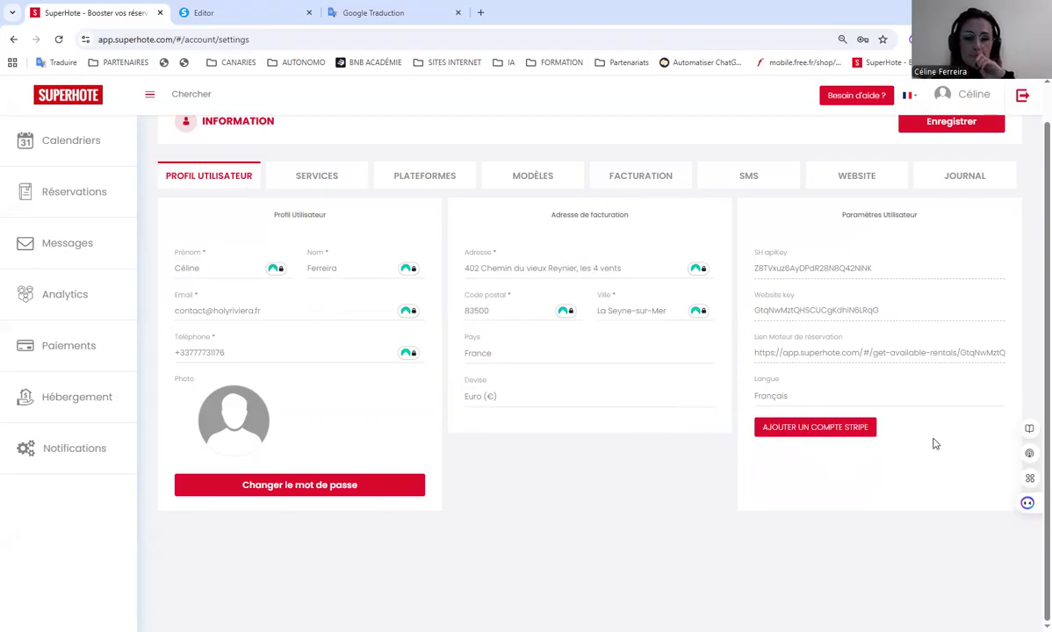
{"action": "left_click", "coordinate": [87, 386]}
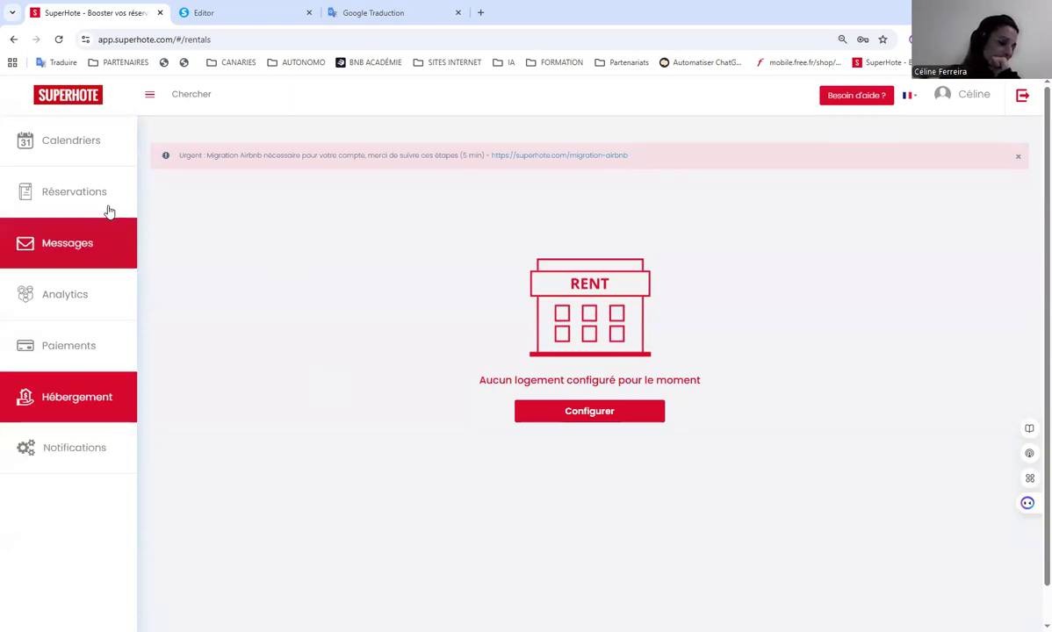
{"action": "left_click", "coordinate": [94, 144]}
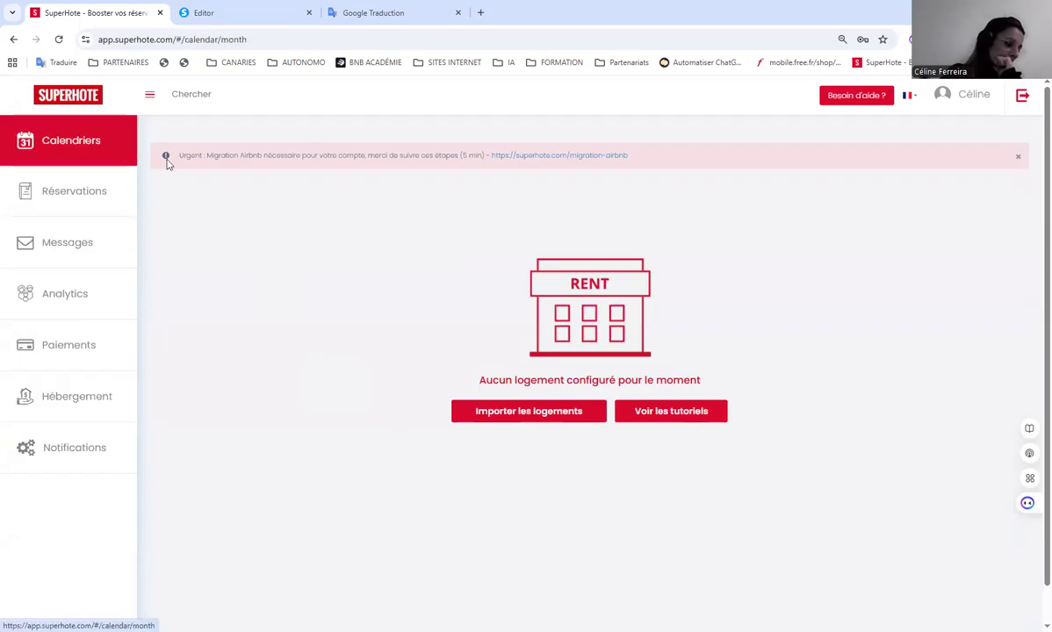
{"action": "left_click", "coordinate": [89, 191]}
{"action": "left_click", "coordinate": [85, 242]}
{"action": "left_click", "coordinate": [90, 304]}
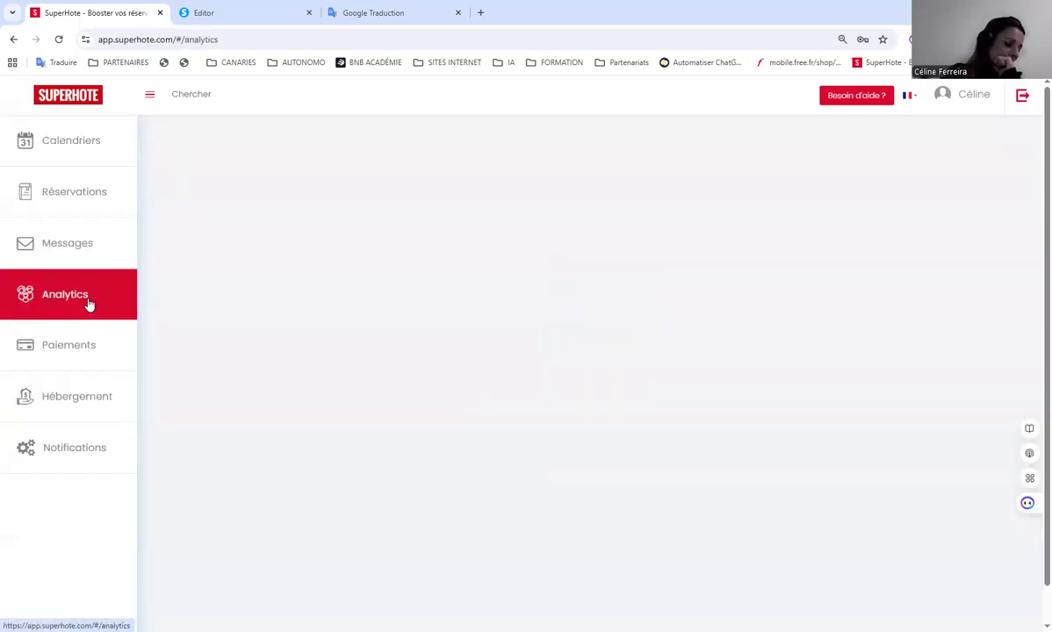
{"action": "left_click", "coordinate": [89, 351]}
{"action": "left_click", "coordinate": [83, 399]}
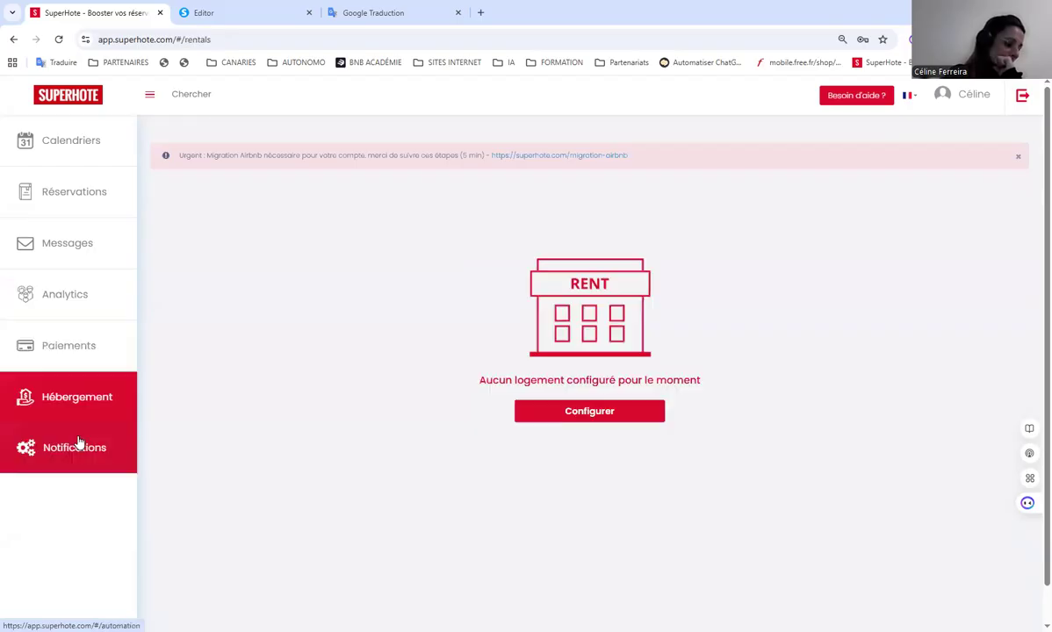
{"action": "left_click", "coordinate": [81, 443]}
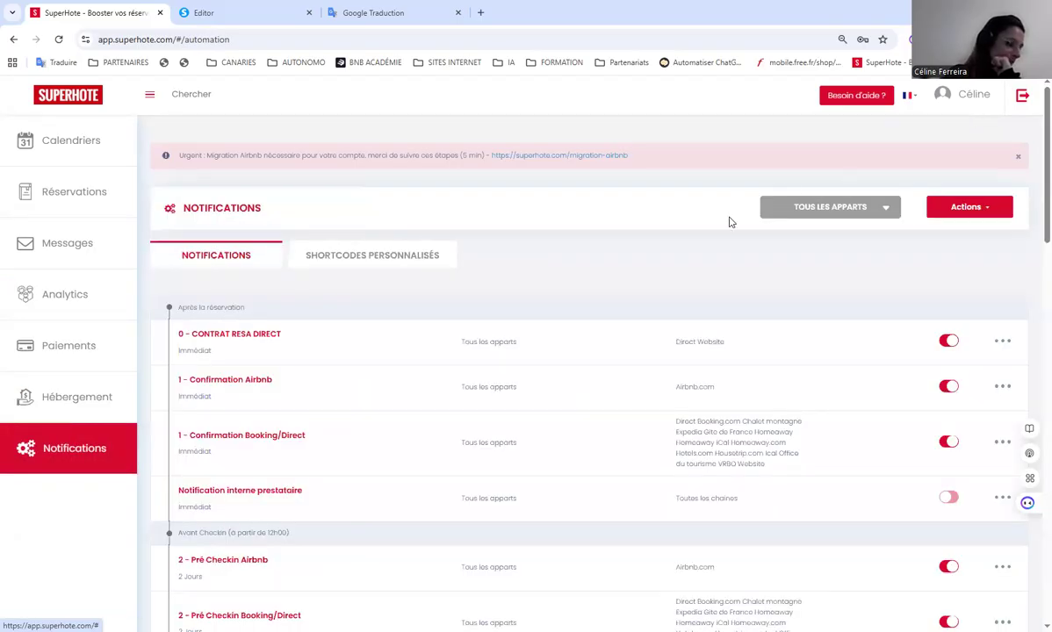
Step: Open Paramètres from the account menu to show the user profile settings
{"action": "scroll", "coordinate": [360, 451], "scroll_direction": "down", "scroll_amount": 2}
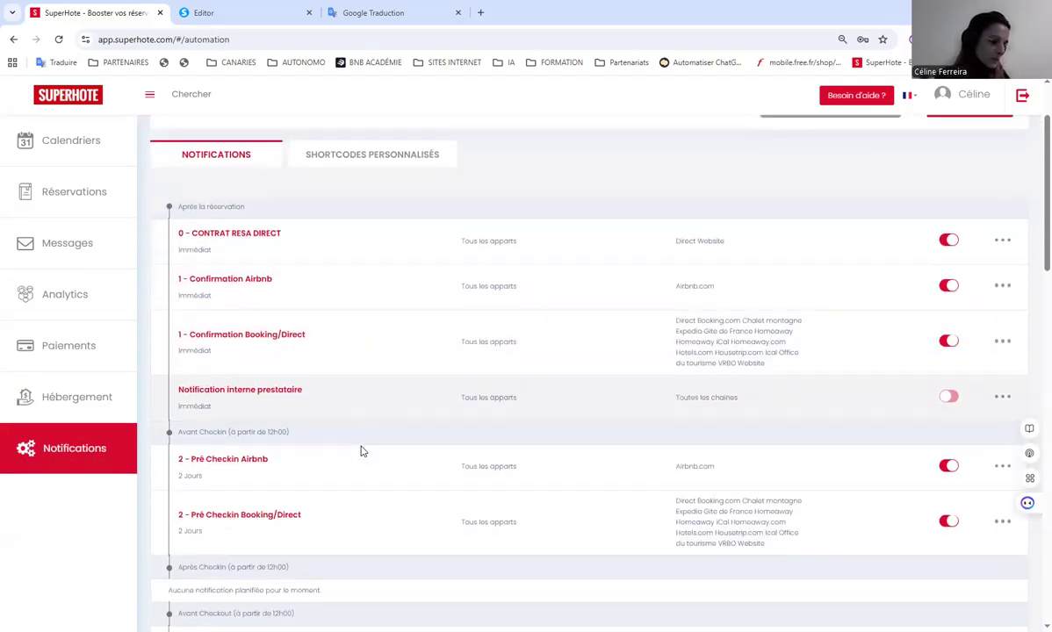
{"action": "scroll", "coordinate": [360, 451], "scroll_direction": "up", "scroll_amount": 3}
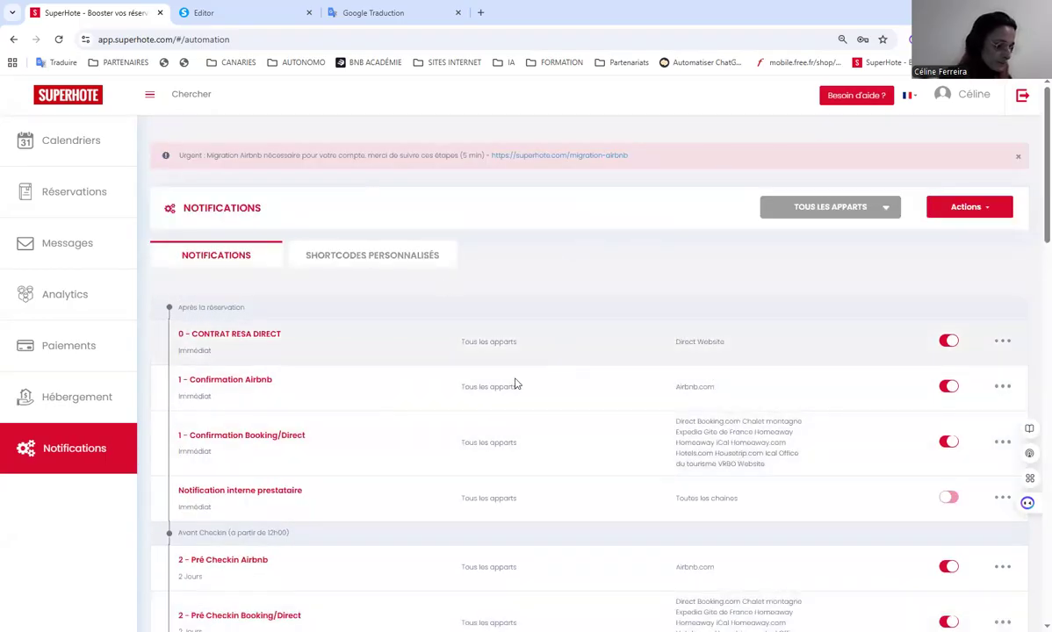
{"action": "scroll", "coordinate": [437, 407], "scroll_direction": "down", "scroll_amount": 5}
{"action": "scroll", "coordinate": [437, 401], "scroll_direction": "up", "scroll_amount": 5}
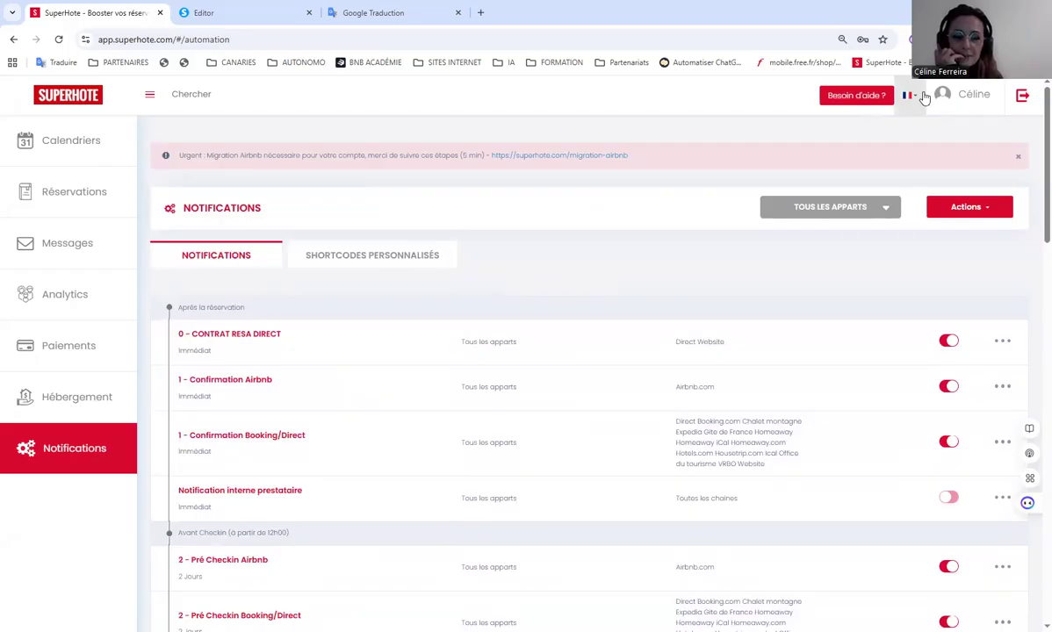
{"action": "left_click", "coordinate": [966, 94]}
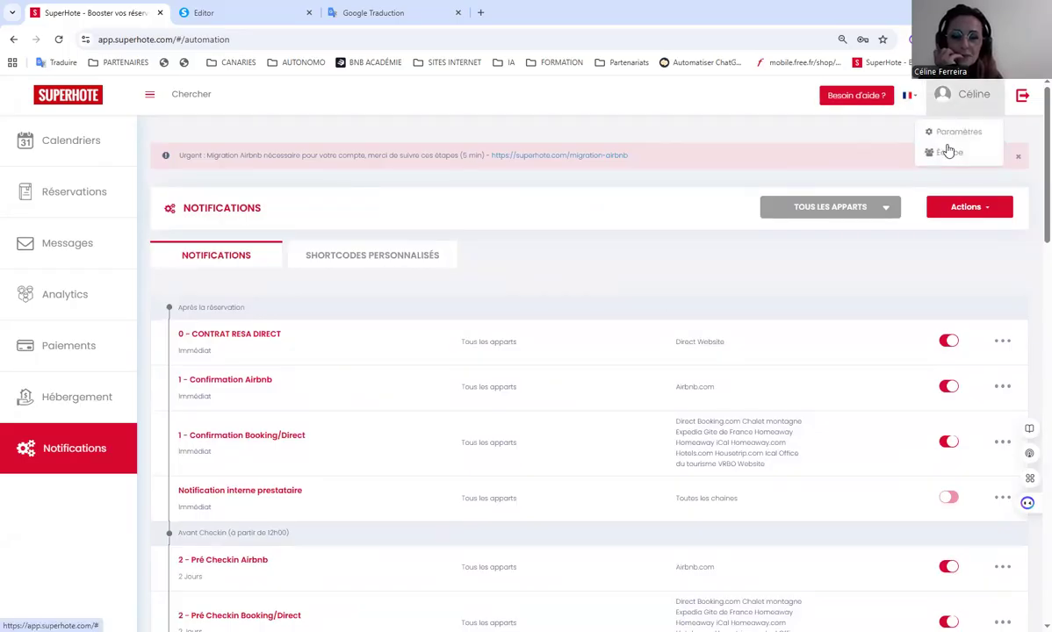
{"action": "left_click", "coordinate": [955, 132]}
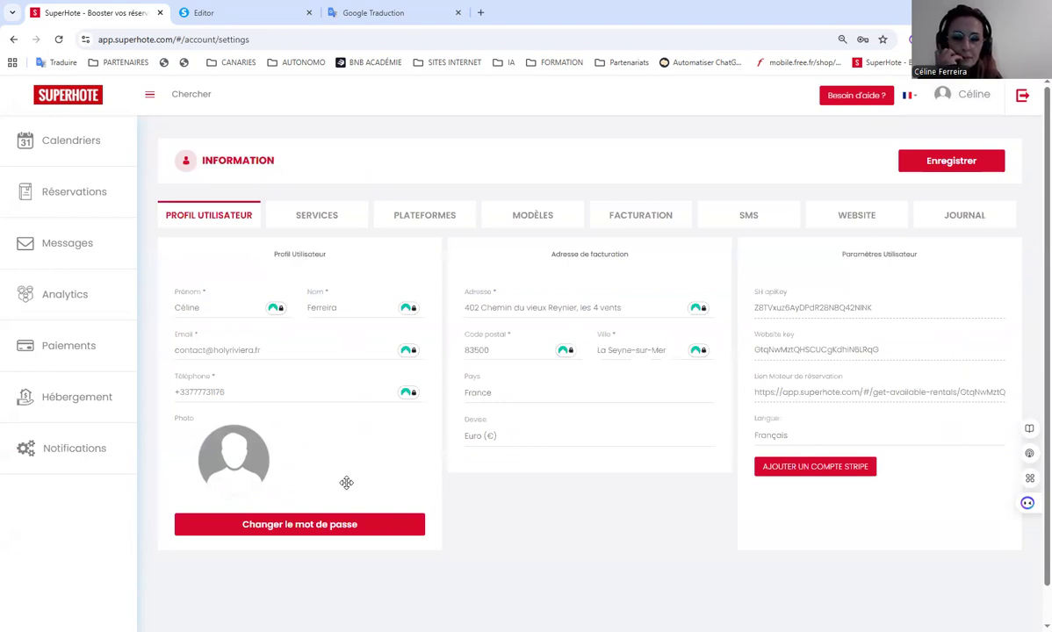
Step: Check the connected services and platforms tabs, then visit Hébergement and Notifications
{"action": "left_click", "coordinate": [318, 217]}
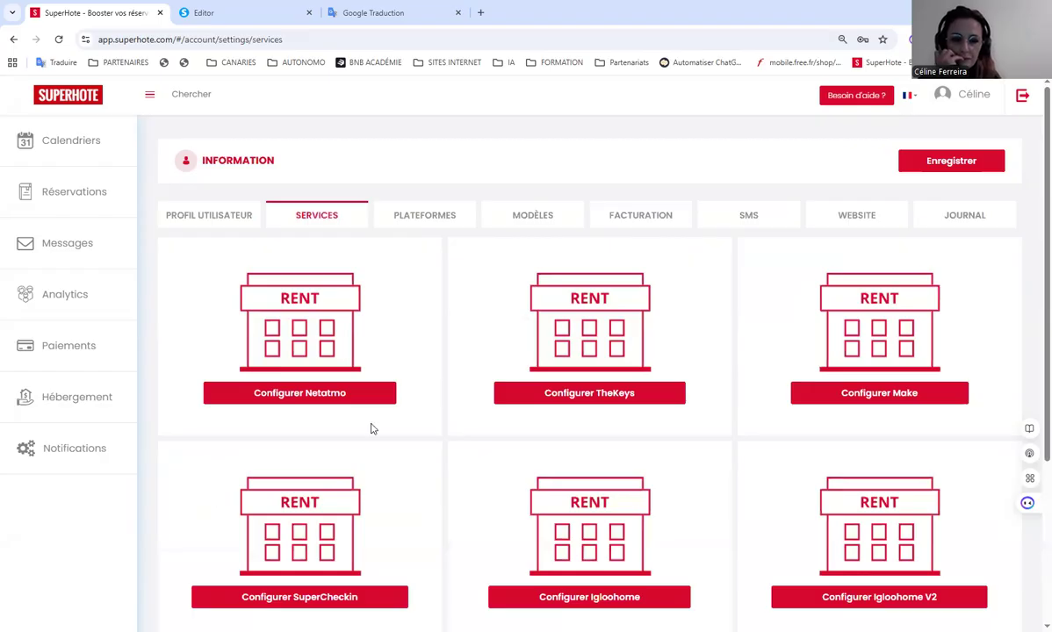
{"action": "scroll", "coordinate": [411, 432], "scroll_direction": "down", "scroll_amount": 3}
{"action": "scroll", "coordinate": [415, 433], "scroll_direction": "up", "scroll_amount": 3}
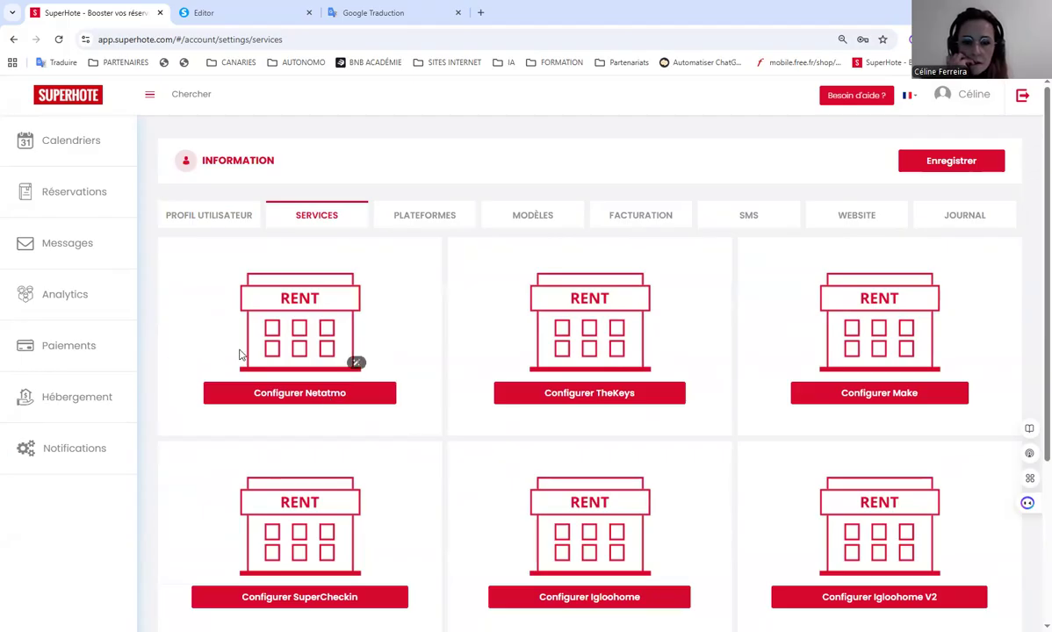
{"action": "left_click", "coordinate": [423, 219]}
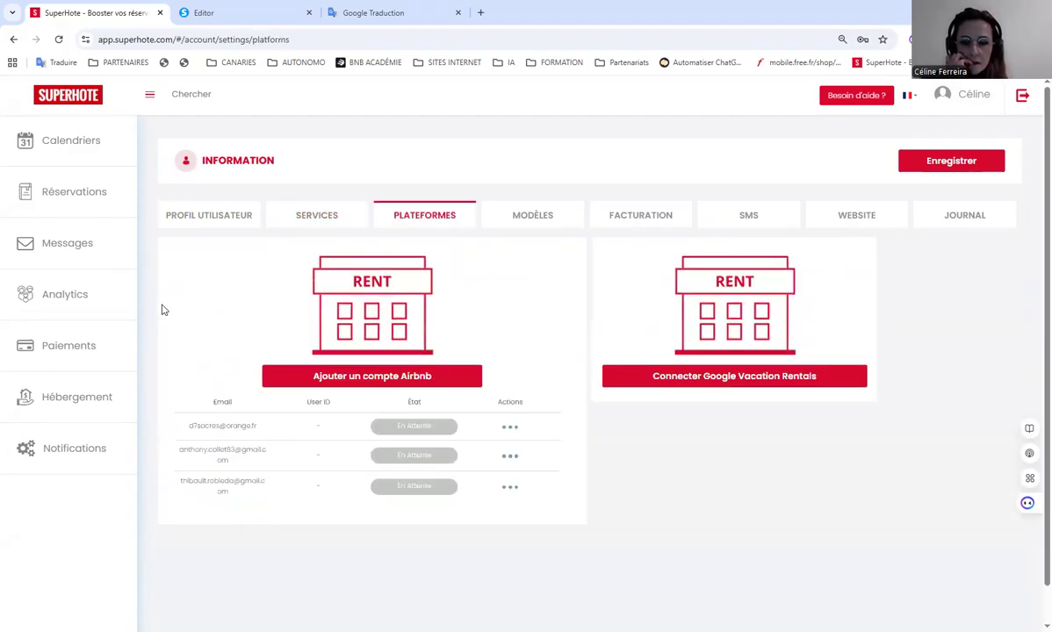
{"action": "left_click", "coordinate": [76, 401]}
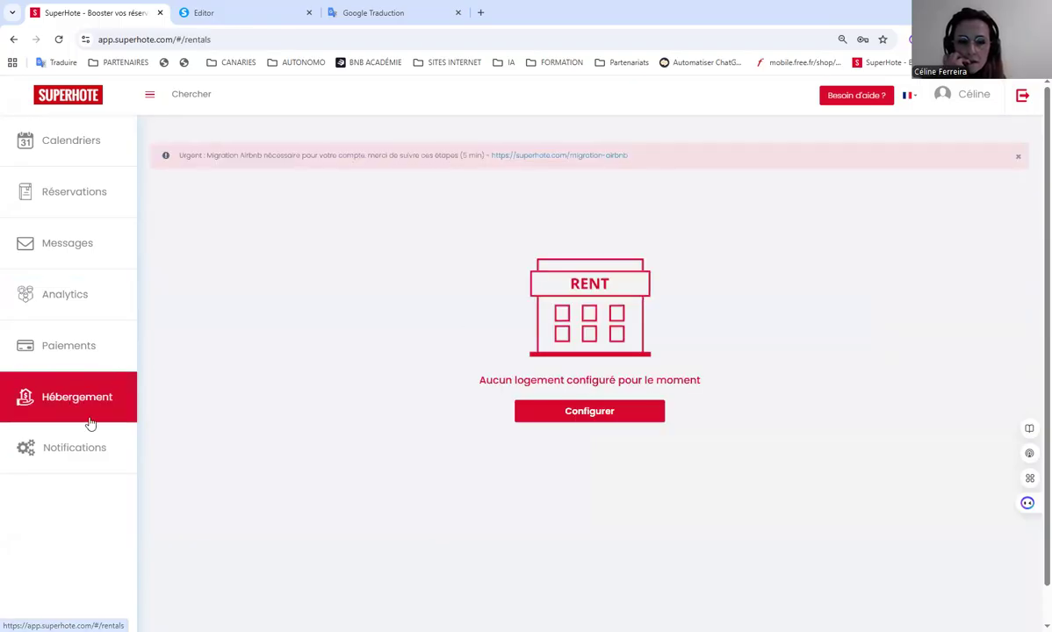
{"action": "left_click", "coordinate": [90, 450]}
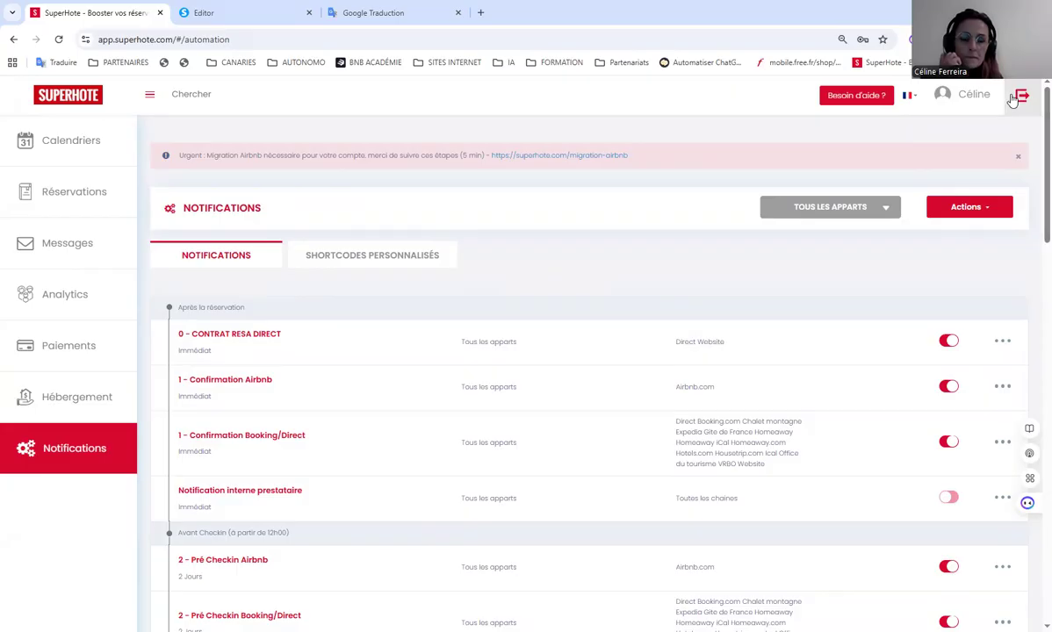
Step: Reopen Paramètres and browse the platforms, templates, billing, SMS, website and activity journal tabs
{"action": "left_click", "coordinate": [966, 95]}
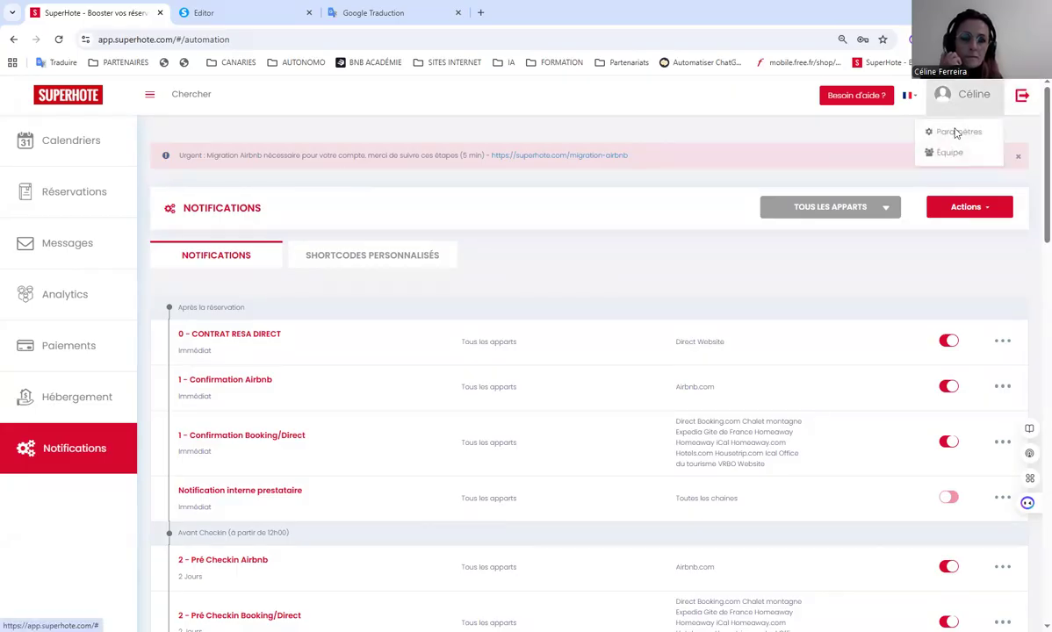
{"action": "left_click", "coordinate": [953, 133]}
{"action": "left_click", "coordinate": [432, 212]}
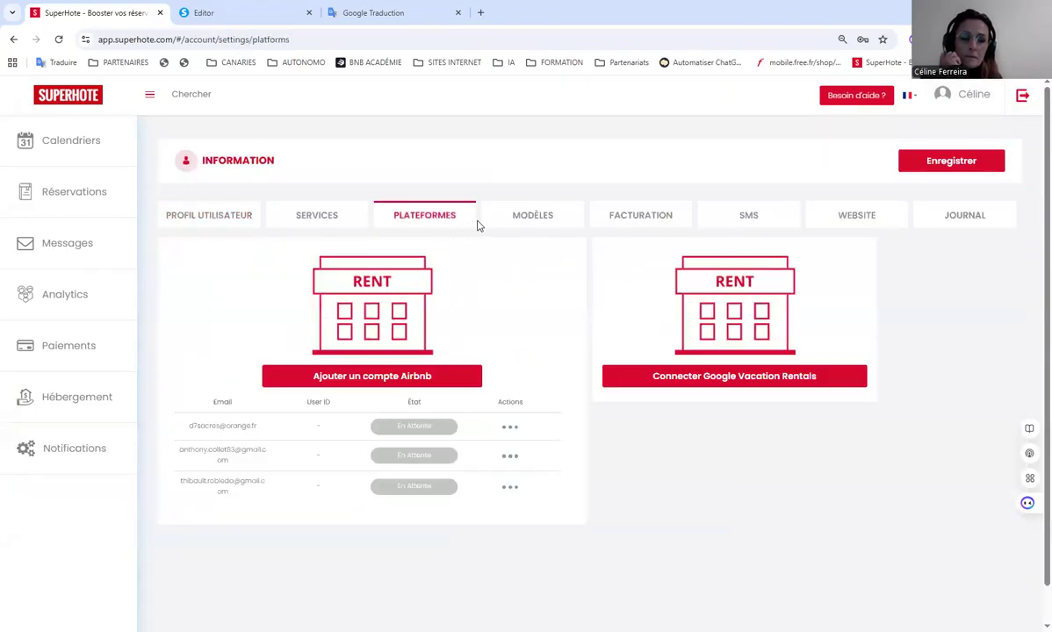
{"action": "left_click", "coordinate": [544, 224]}
{"action": "left_click", "coordinate": [651, 221]}
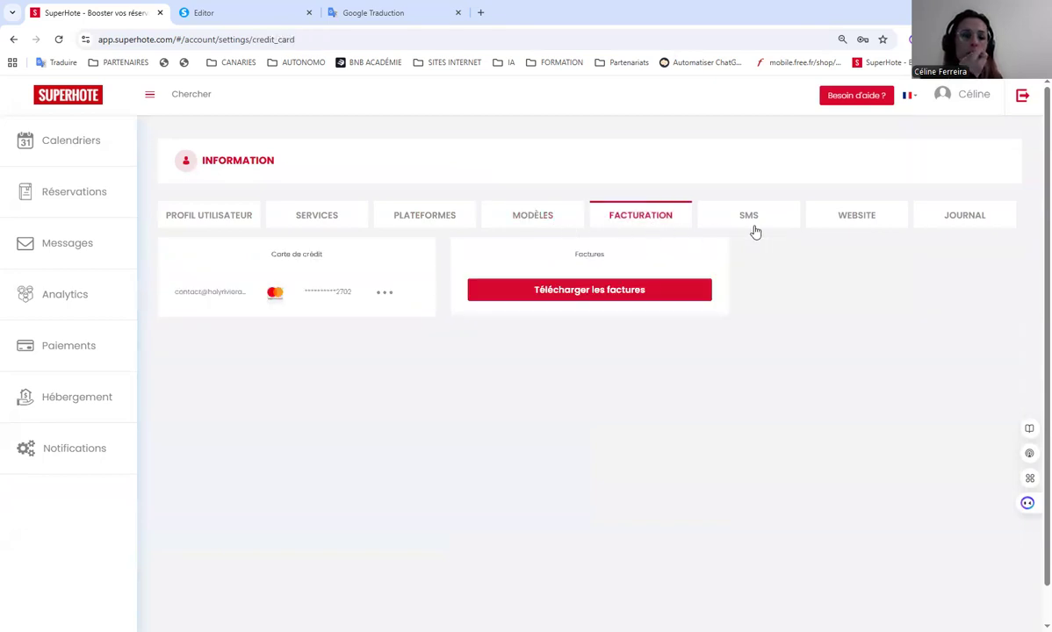
{"action": "left_click", "coordinate": [752, 222]}
{"action": "left_click", "coordinate": [869, 219]}
{"action": "left_click", "coordinate": [944, 222]}
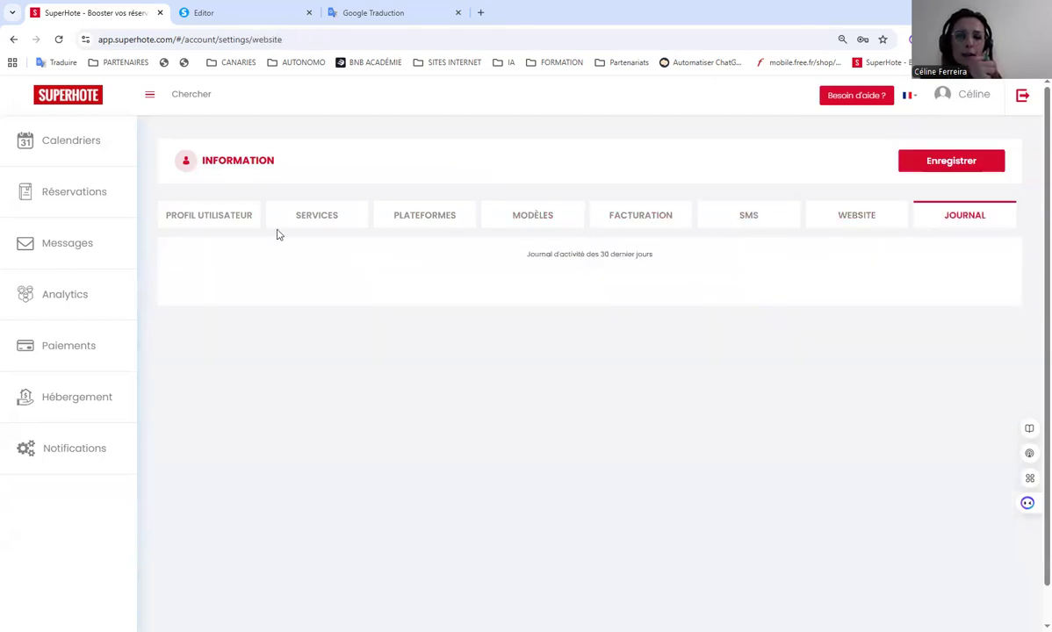
Step: View the connected services and user profile settings, then return to Hébergement
{"action": "left_click", "coordinate": [325, 219]}
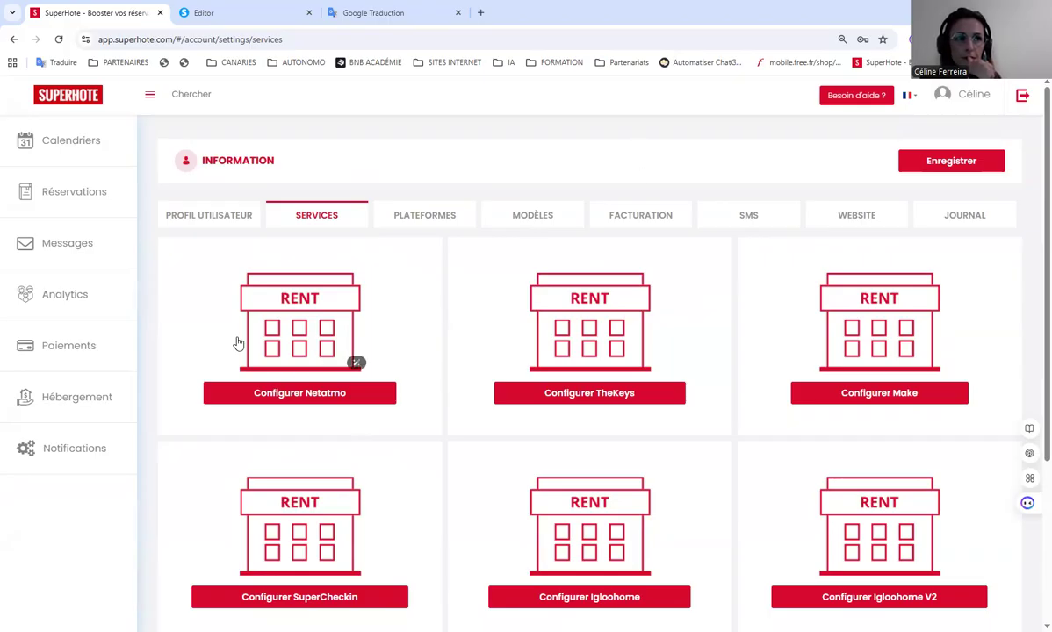
{"action": "left_click", "coordinate": [35, 327]}
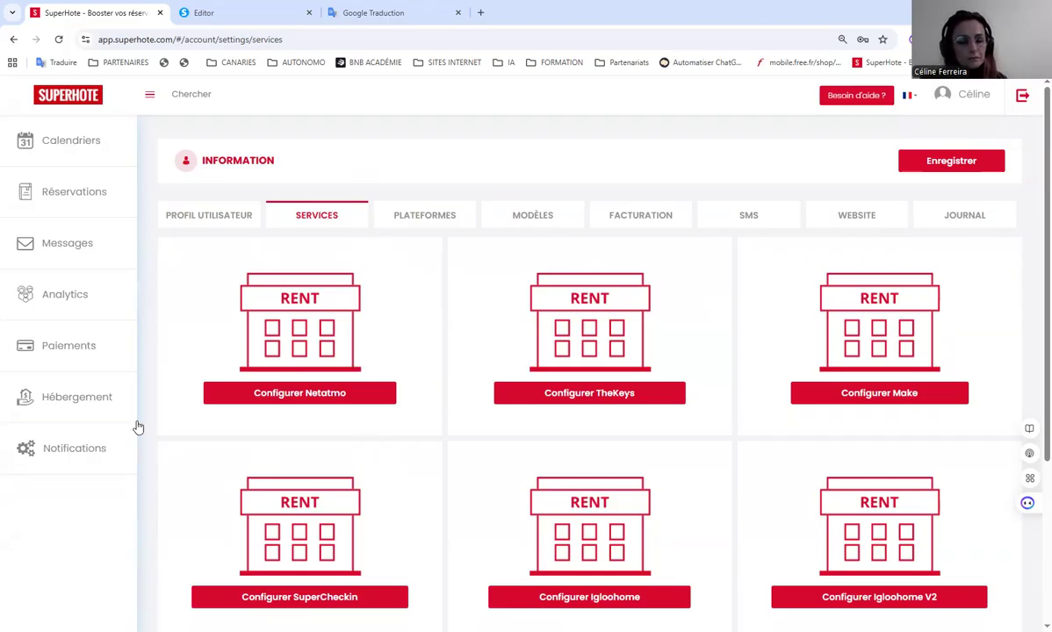
{"action": "left_click", "coordinate": [244, 218]}
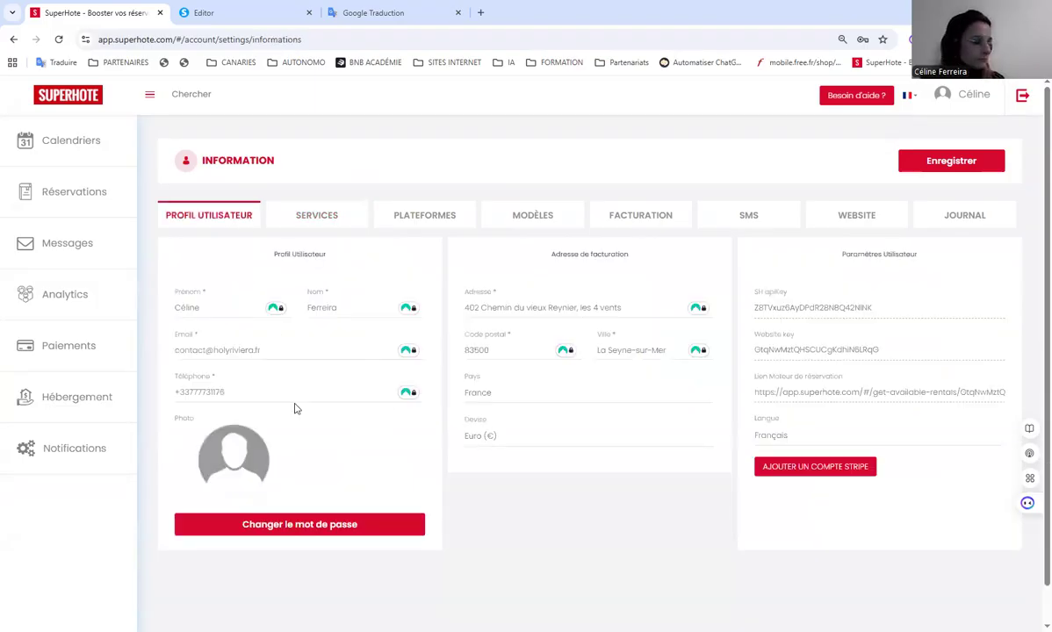
{"action": "left_click", "coordinate": [76, 397]}
Step: Try configuring an accommodation, close the 'Airbnb account not found' dialog, and go to Calendriers
{"action": "left_click", "coordinate": [554, 413]}
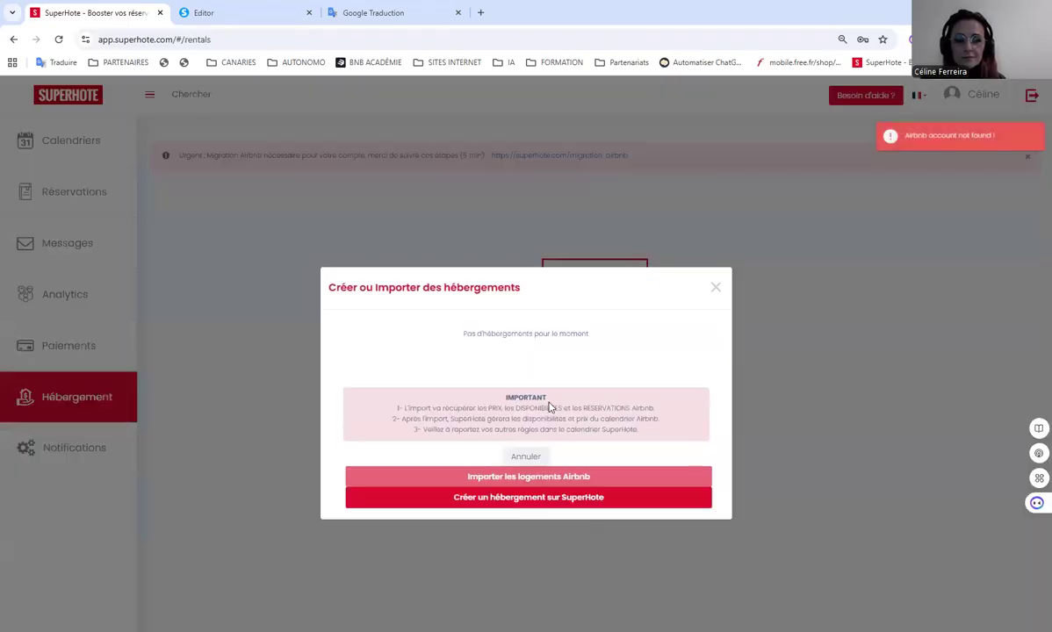
{"action": "left_click", "coordinate": [716, 288]}
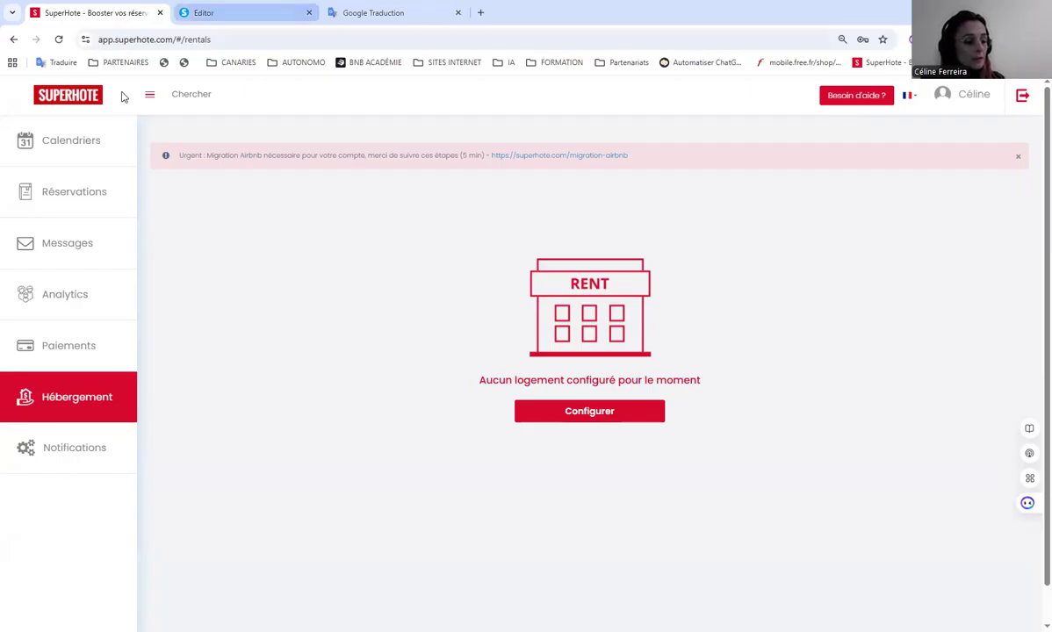
{"action": "left_click", "coordinate": [83, 143]}
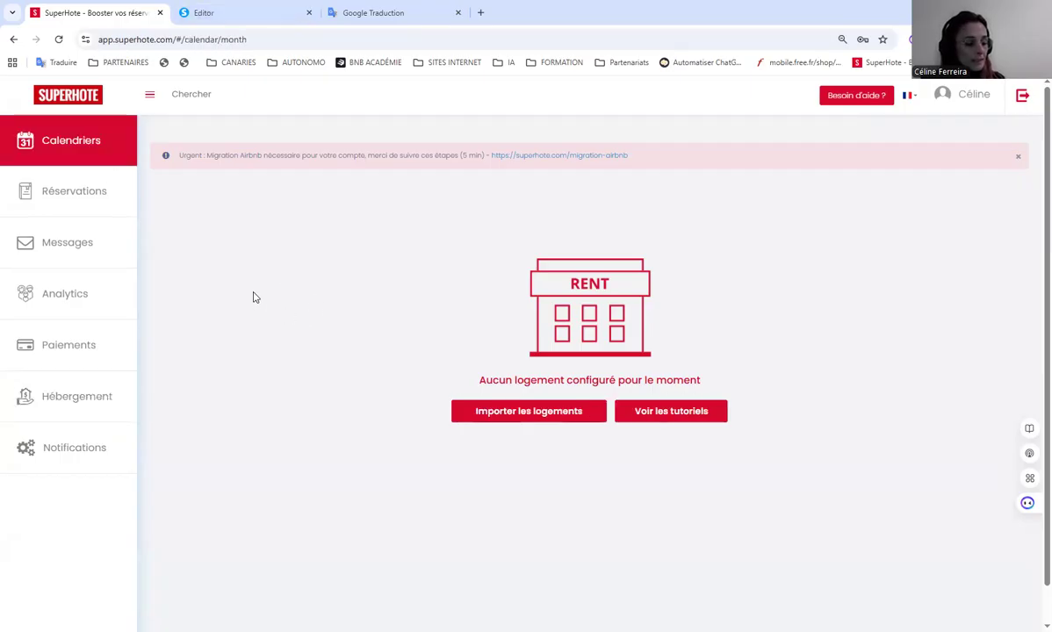
Step: Open the CONTRAT RESA DIRECT notification's edit form and view its accommodations list
{"action": "left_click", "coordinate": [102, 450]}
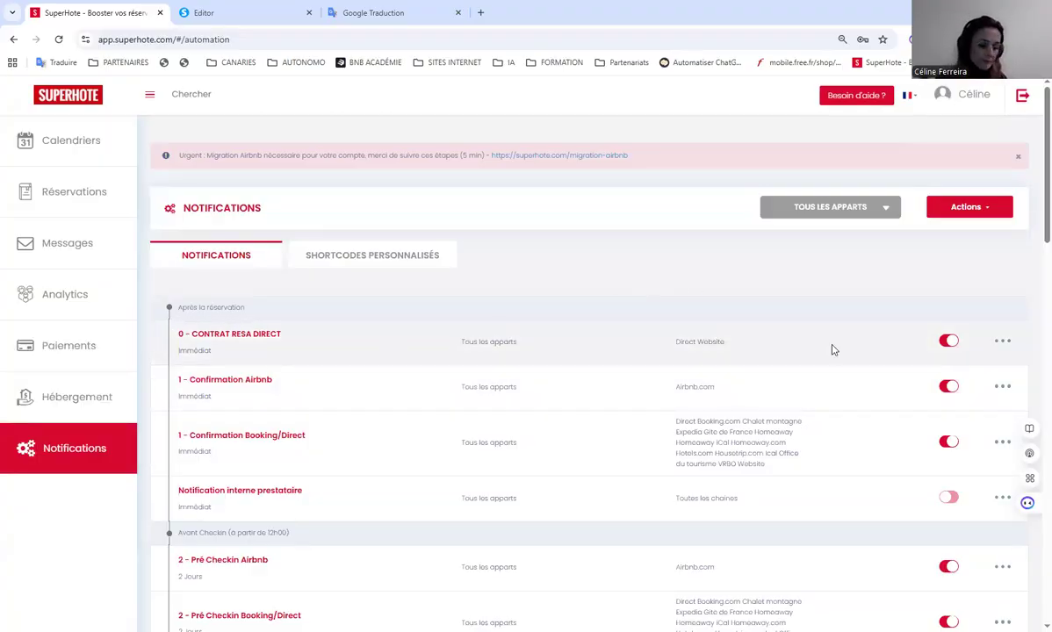
{"action": "scroll", "coordinate": [958, 281], "scroll_direction": "down", "scroll_amount": 2}
{"action": "left_click", "coordinate": [1003, 216]}
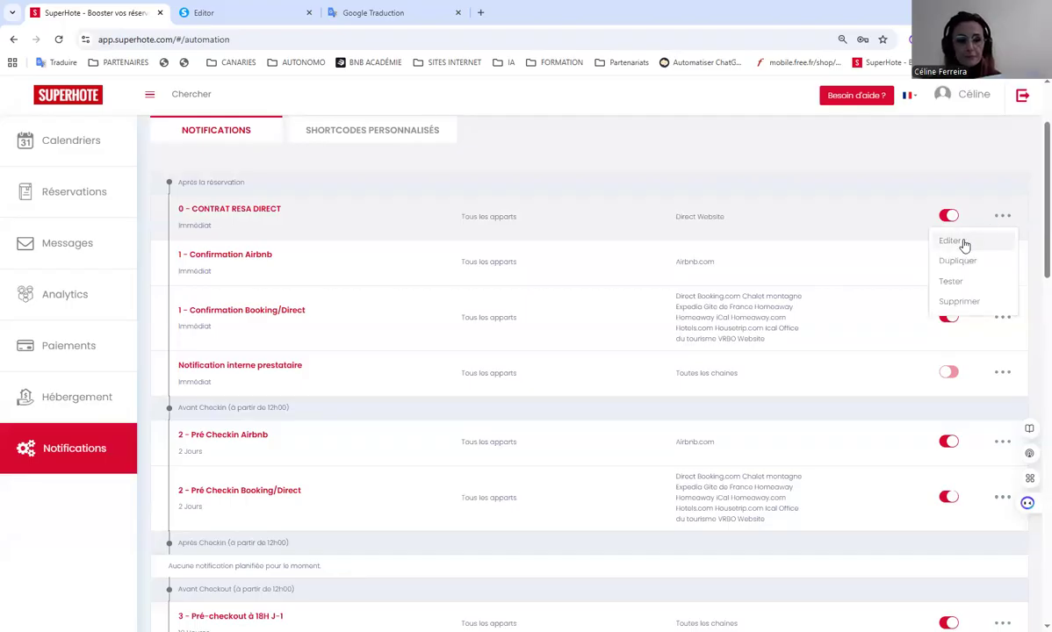
{"action": "left_click", "coordinate": [957, 242]}
{"action": "left_click", "coordinate": [615, 146]}
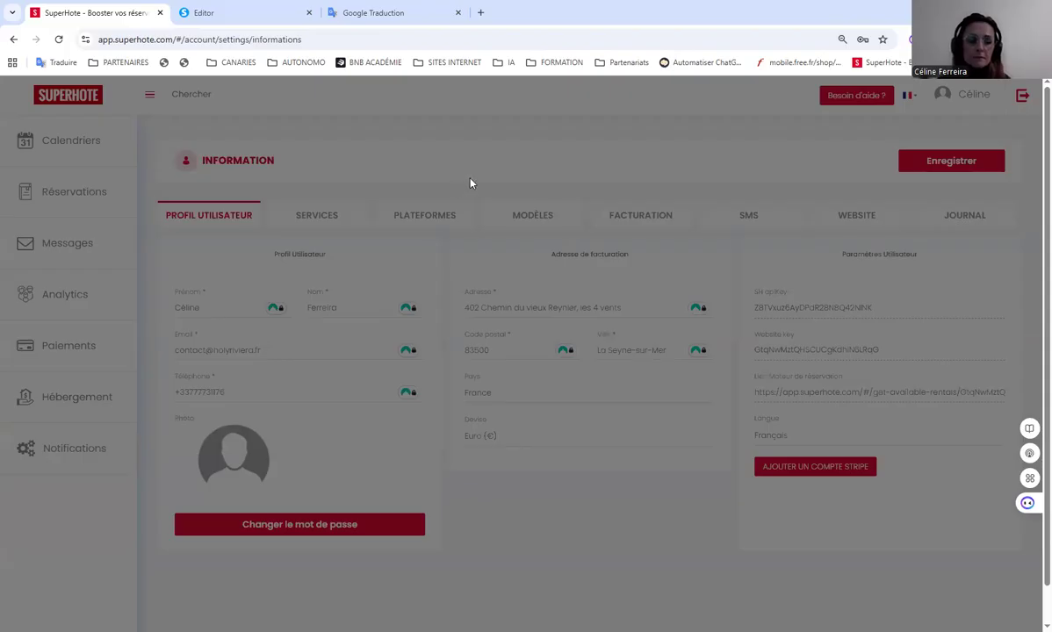
Step: Return to and reload the notifications page, then go through Paiements to the Hébergement page
{"action": "left_click", "coordinate": [16, 40]}
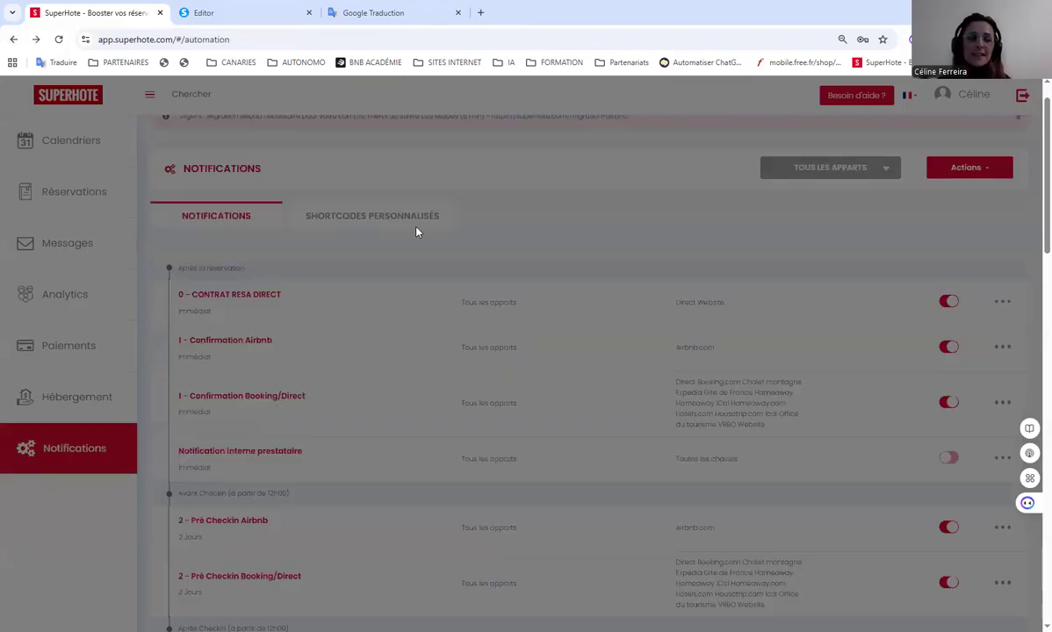
{"action": "scroll", "coordinate": [434, 213], "scroll_direction": "up", "scroll_amount": 1}
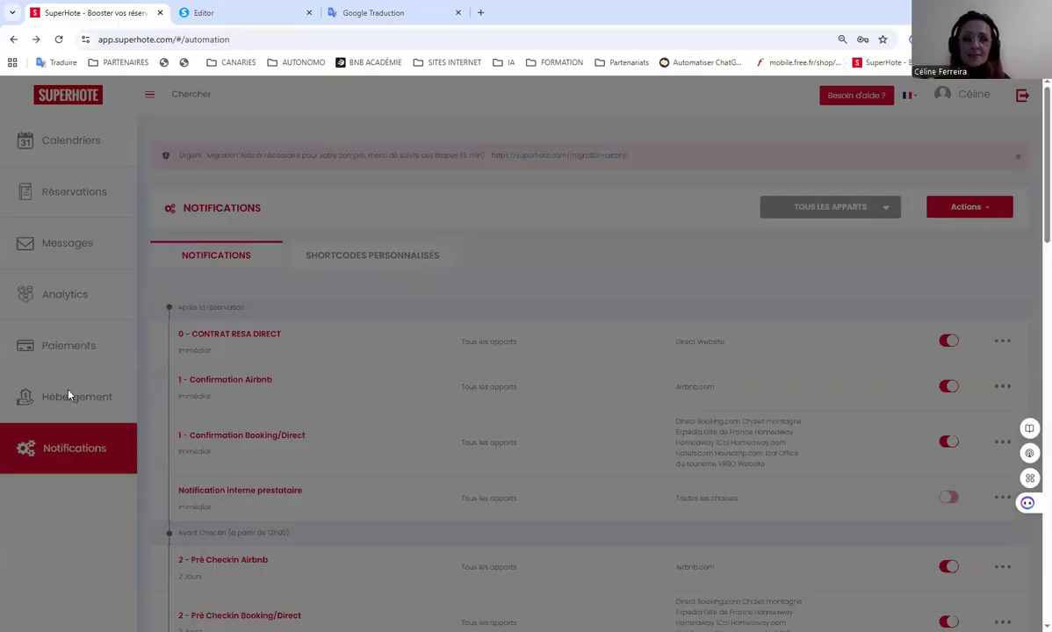
{"action": "left_click", "coordinate": [58, 39]}
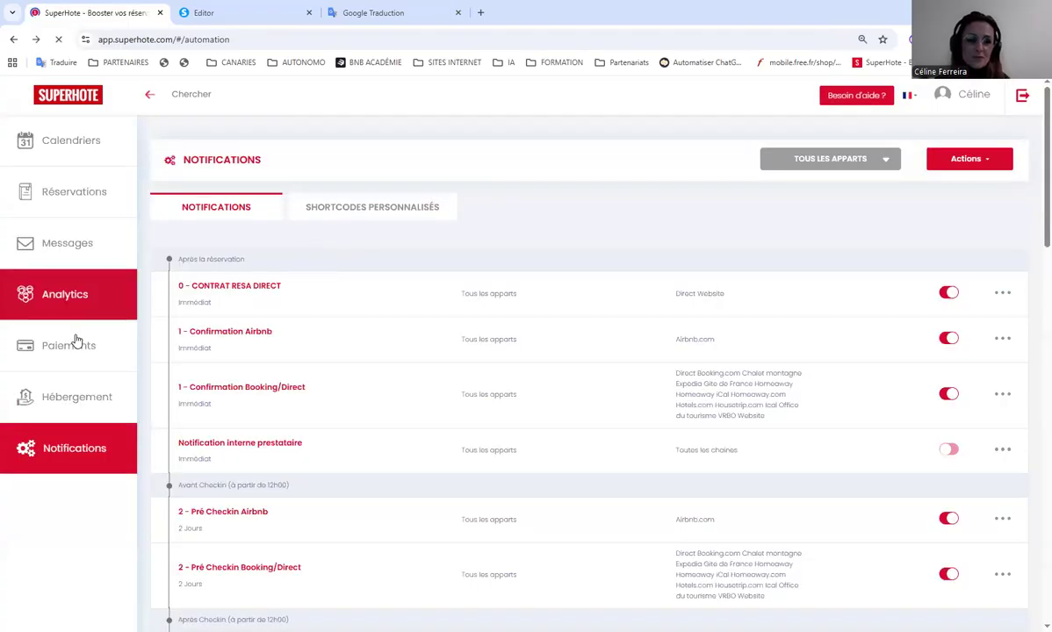
{"action": "left_click", "coordinate": [76, 342]}
{"action": "left_click", "coordinate": [78, 397]}
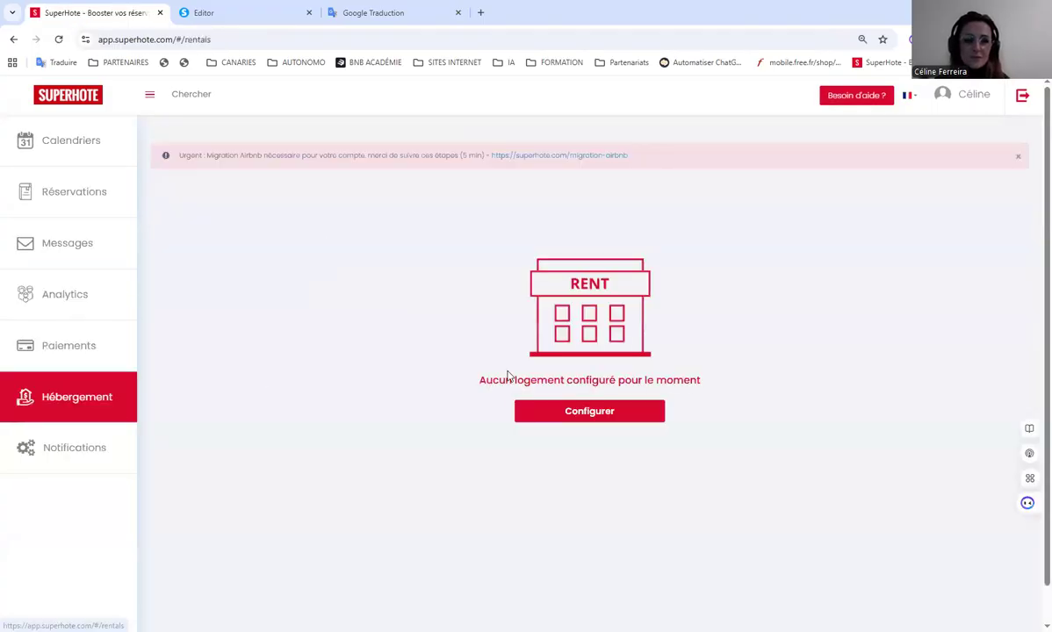
{"action": "left_click", "coordinate": [552, 411]}
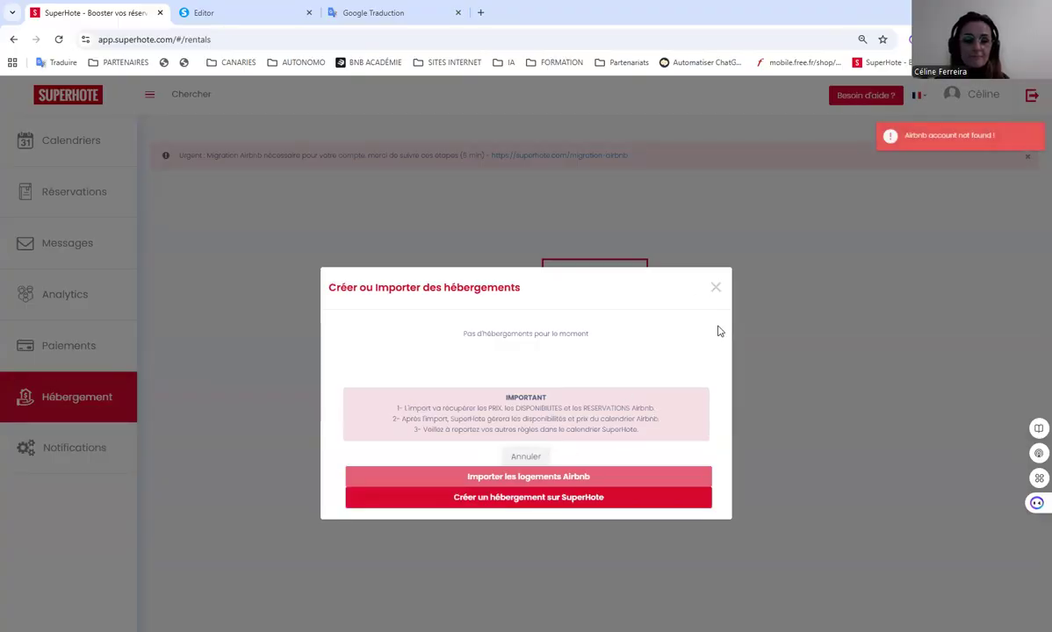
{"action": "left_click", "coordinate": [716, 288]}
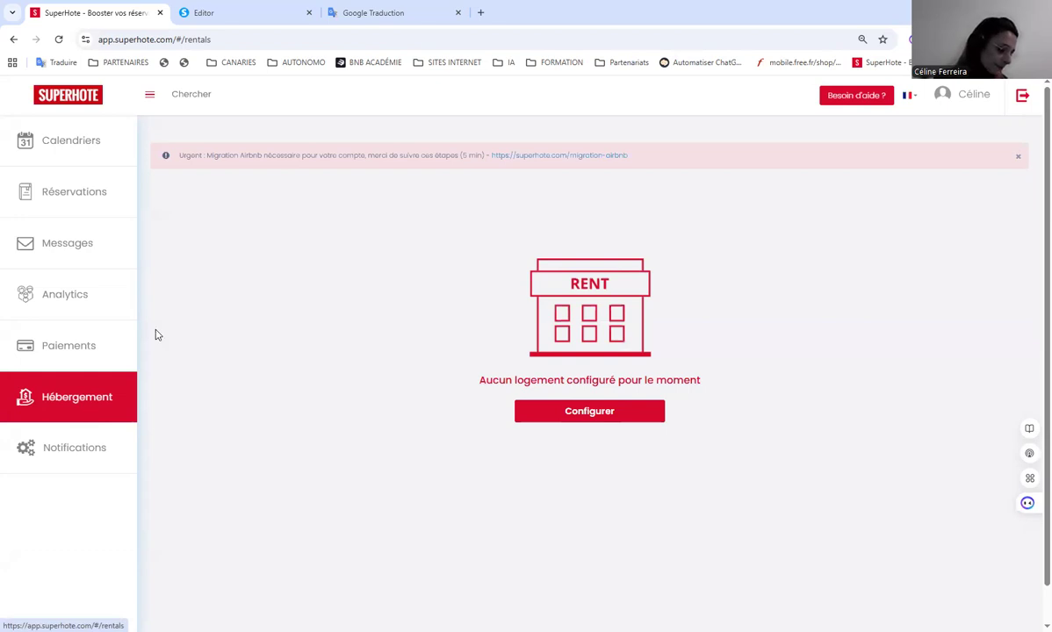
{"action": "left_click", "coordinate": [80, 146]}
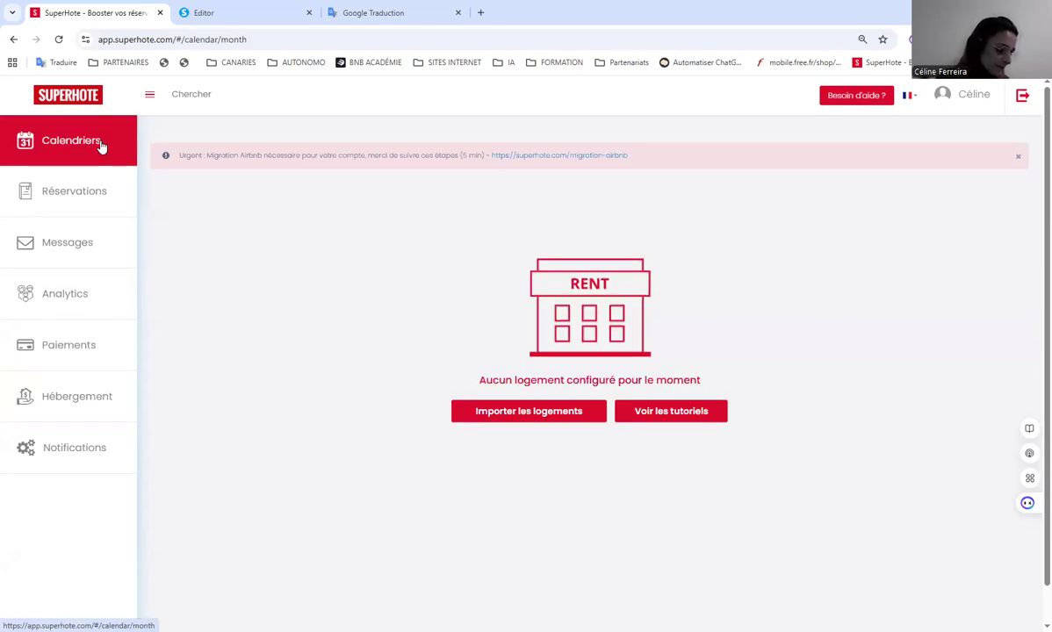
{"action": "left_click", "coordinate": [91, 403]}
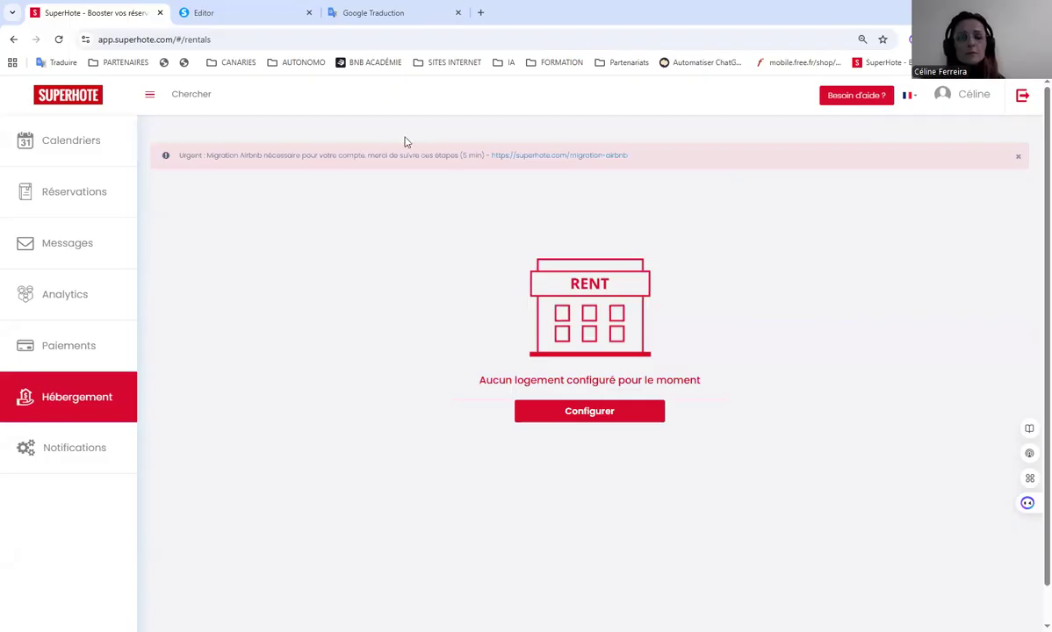
Step: Load admin.booking.com in a new tab, then sign back into SuperHote in its own tab
{"action": "key", "text": "ctrl+t"}
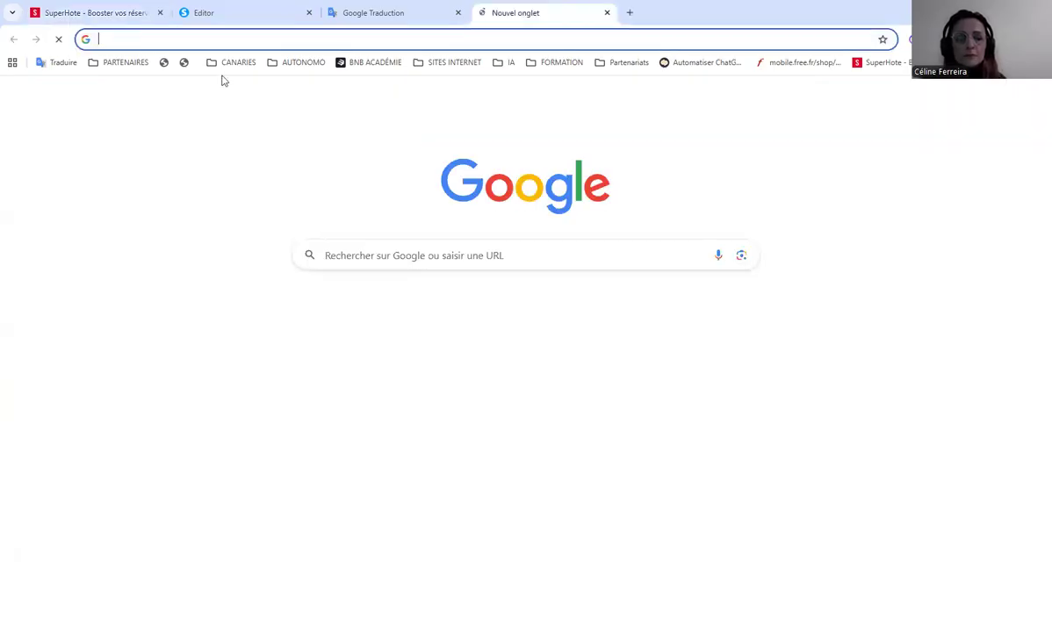
{"action": "key", "text": "ctrl+l"}
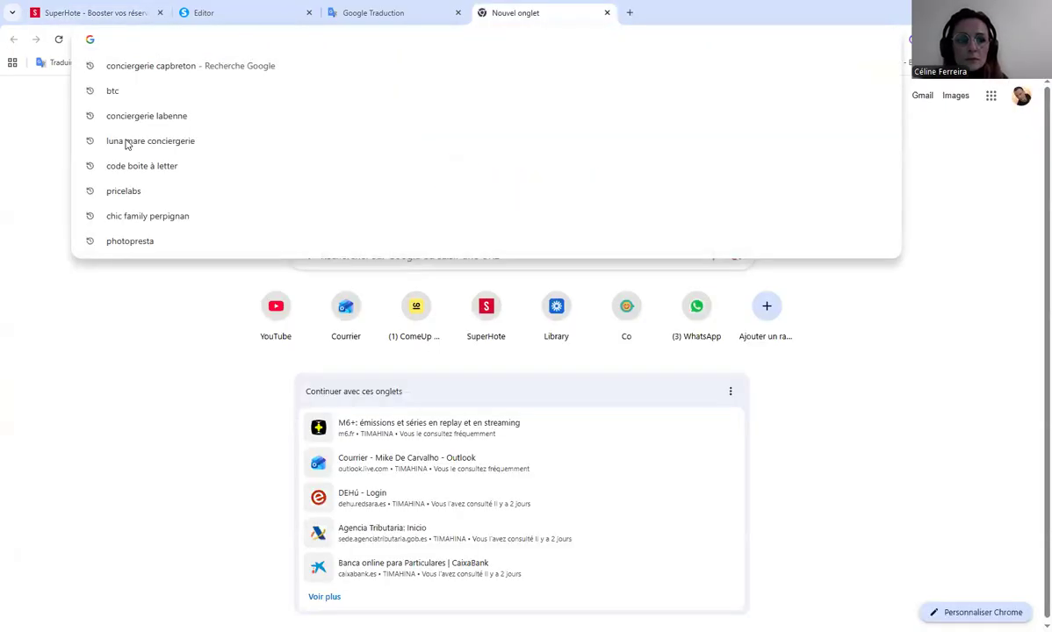
{"action": "type", "text": "admin"}
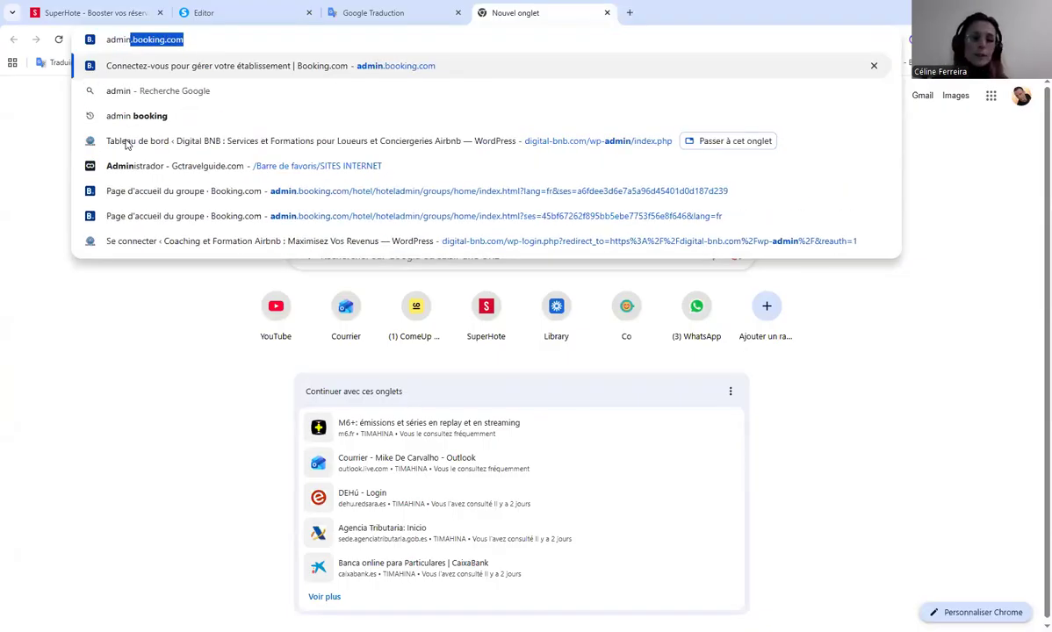
{"action": "key", "text": "Return"}
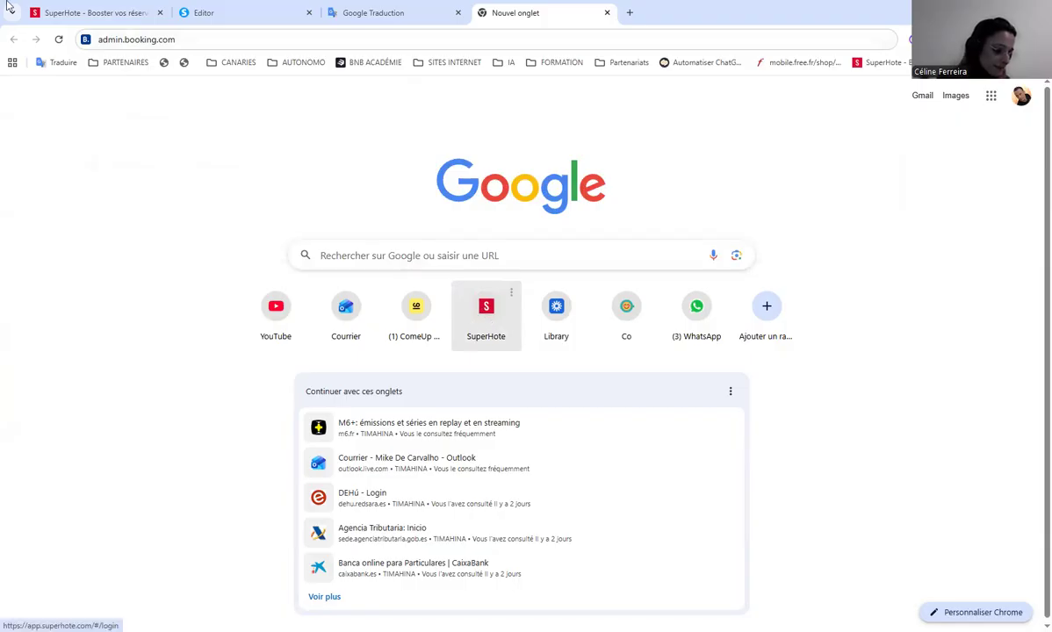
{"action": "key", "text": "ctrl+1"}
{"action": "left_click", "coordinate": [489, 429]}
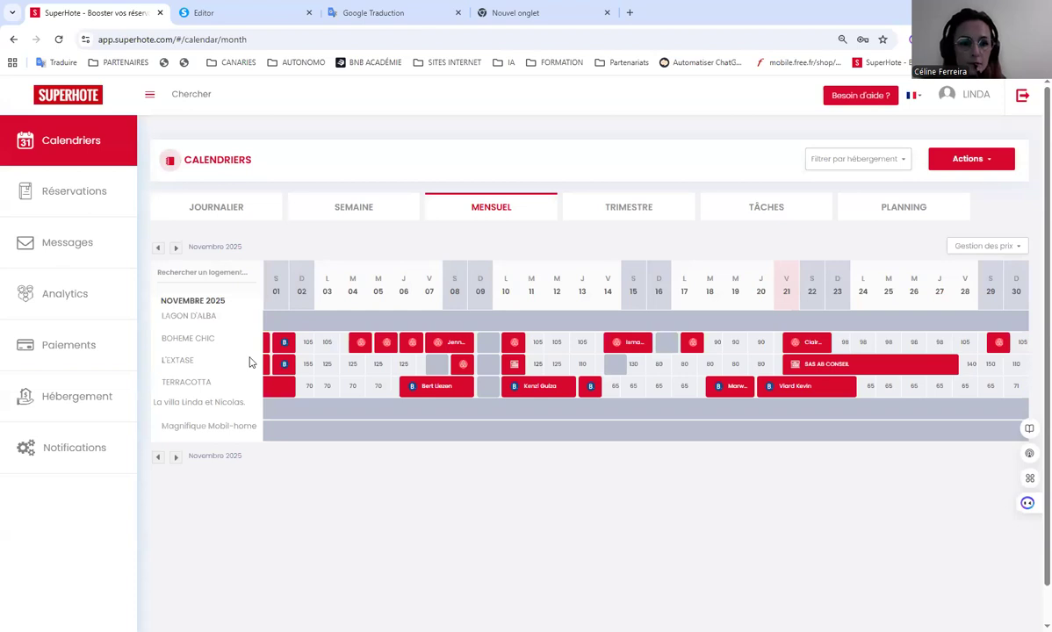
Step: Review LAGON D'ALBA's Booking.com connection settings and select its Hotel id
{"action": "left_click", "coordinate": [93, 400]}
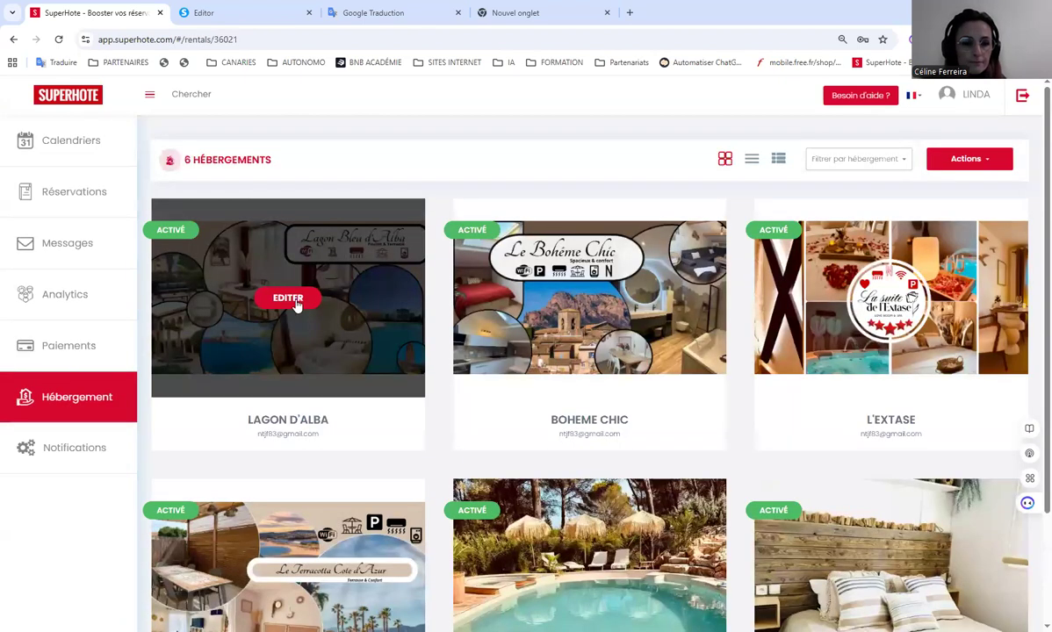
{"action": "left_click", "coordinate": [281, 297]}
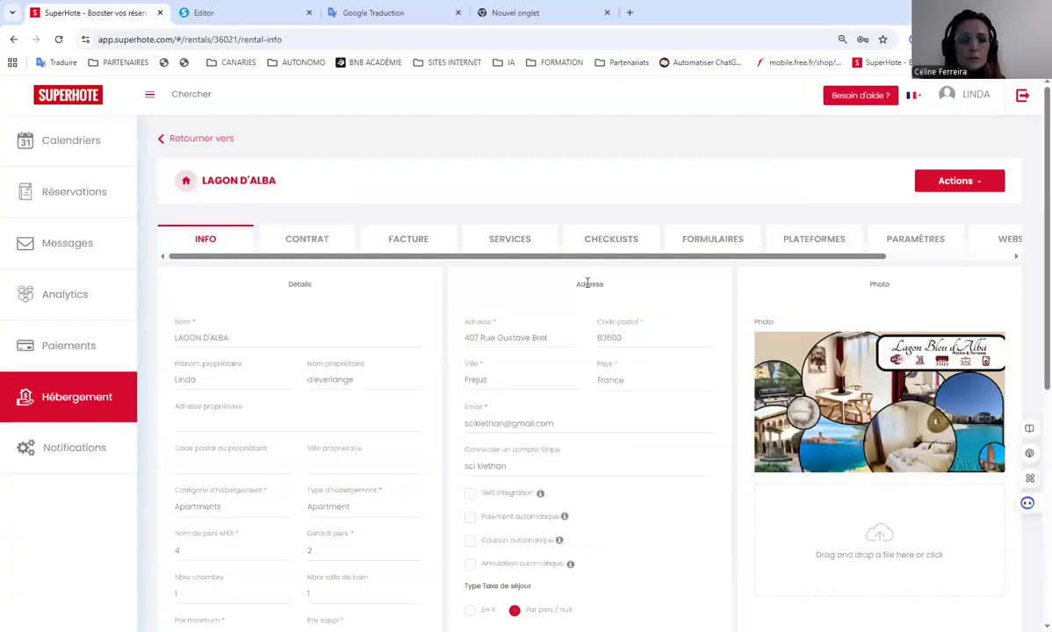
{"action": "left_click", "coordinate": [705, 238]}
{"action": "left_click", "coordinate": [793, 239]}
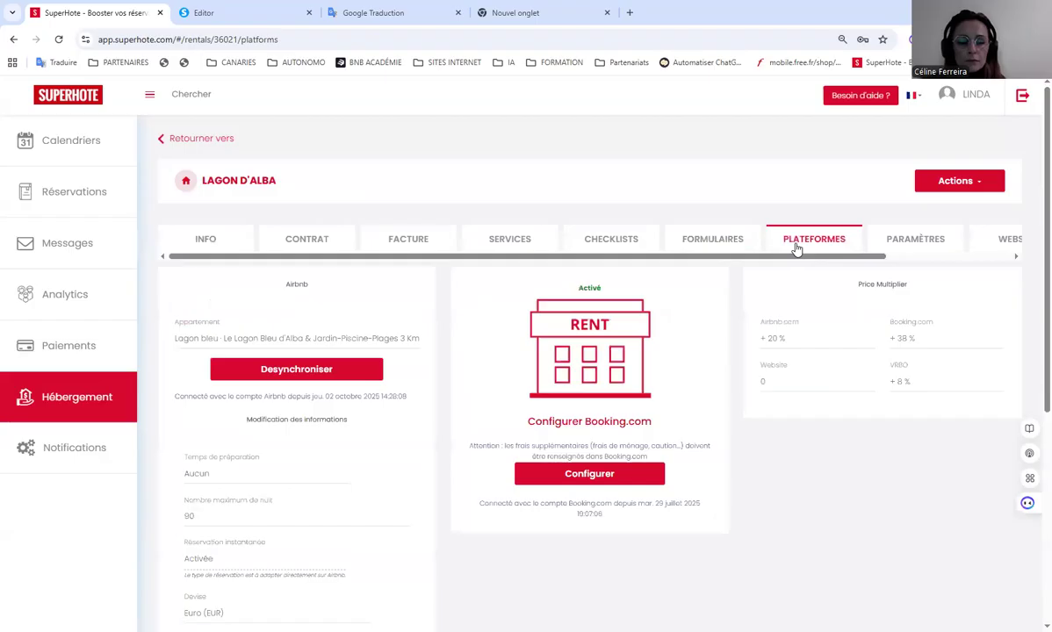
{"action": "left_click", "coordinate": [580, 479]}
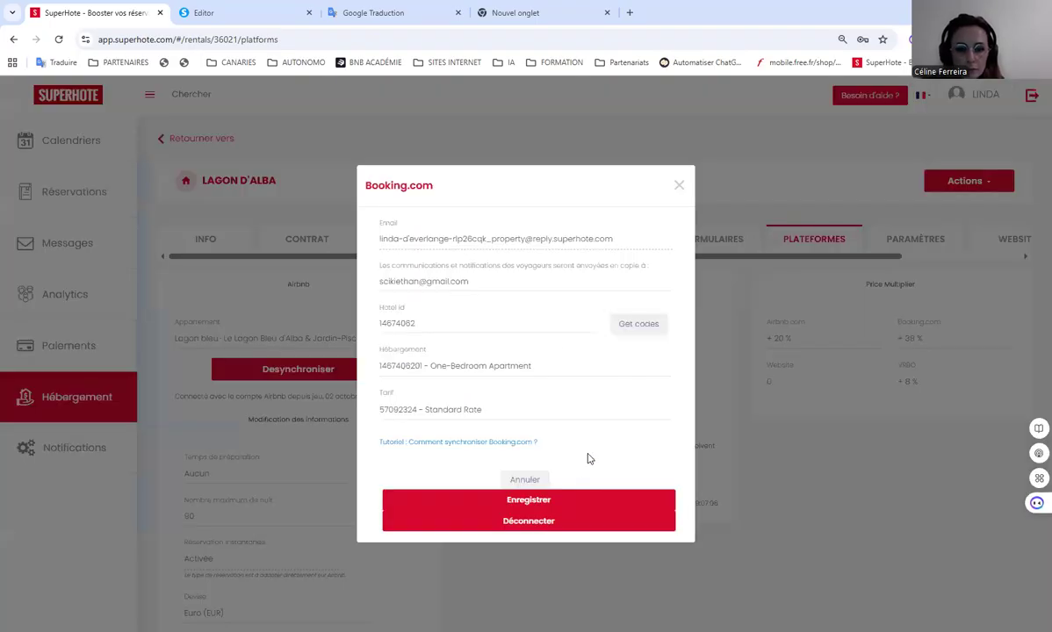
{"action": "left_click_drag", "start_coordinate": [439, 328], "coordinate": [377, 332]}
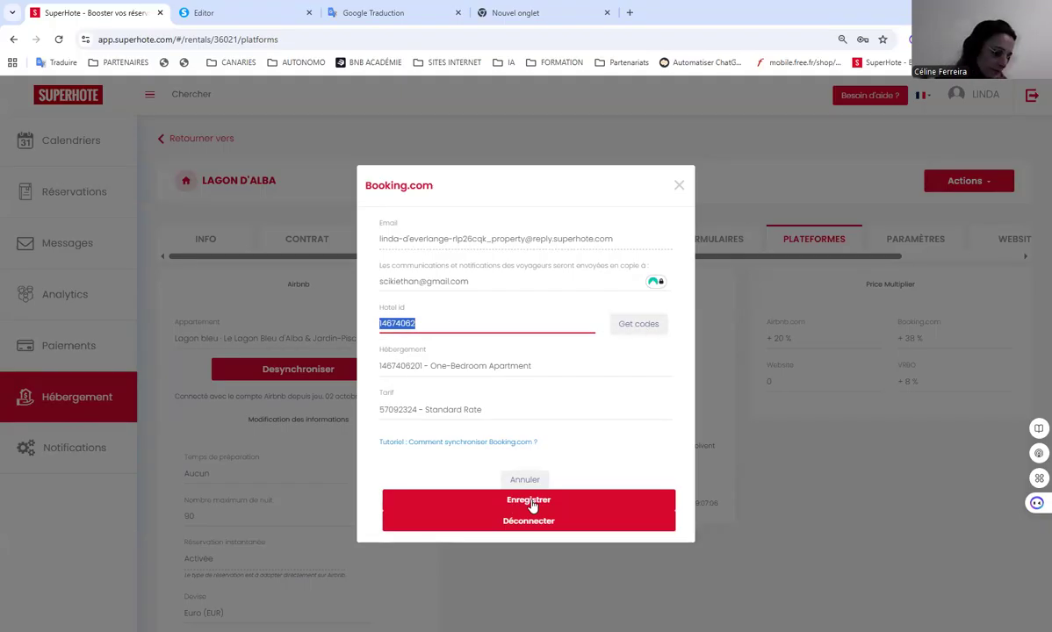
{"action": "left_click", "coordinate": [677, 187]}
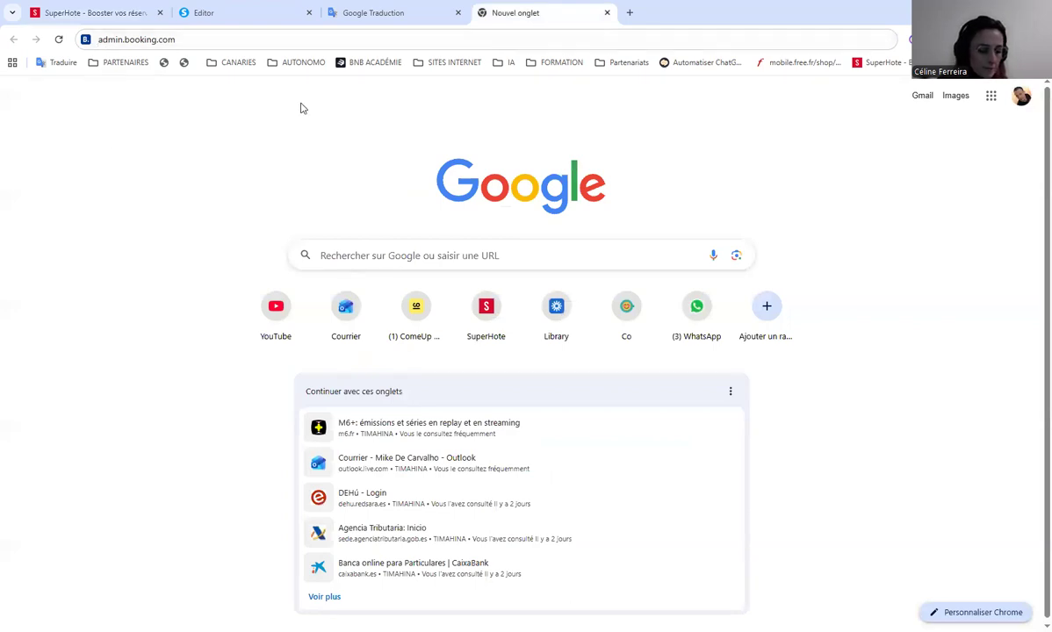
Step: Sign in to the Booking.com extranet and open the NOUVEAU BOHEME STUDIO property's home page
{"action": "key", "text": "Return"}
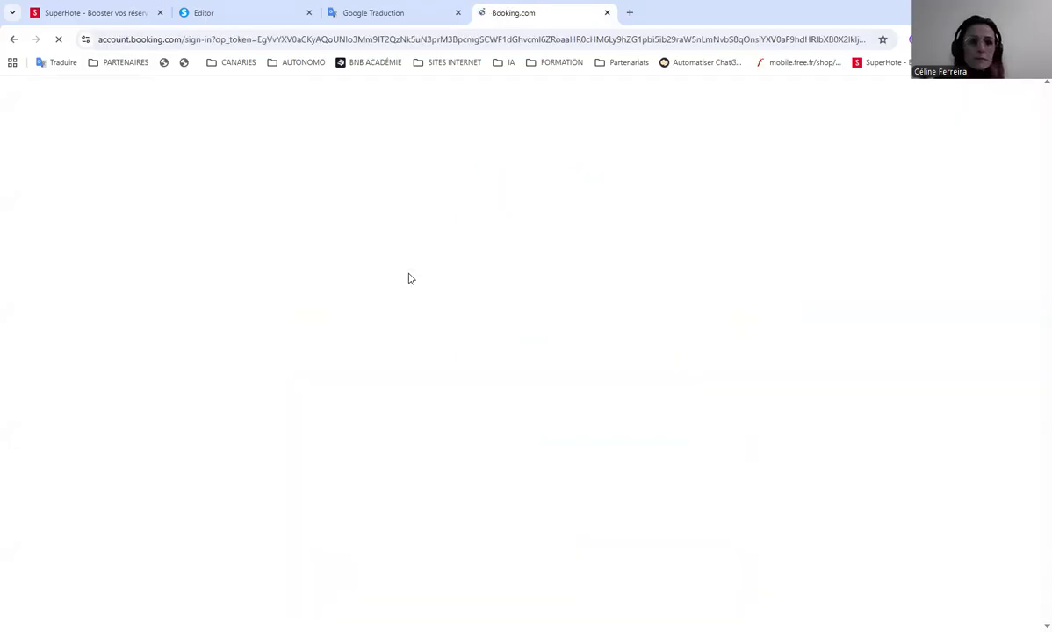
{"action": "left_click", "coordinate": [512, 288]}
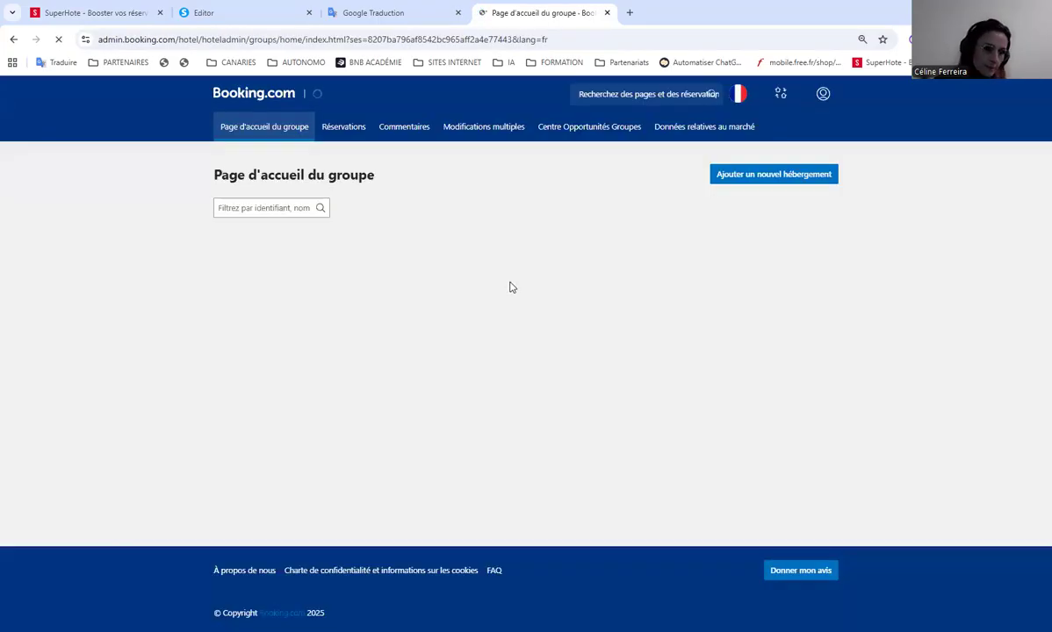
{"action": "scroll", "coordinate": [512, 288], "scroll_direction": "down", "scroll_amount": 1}
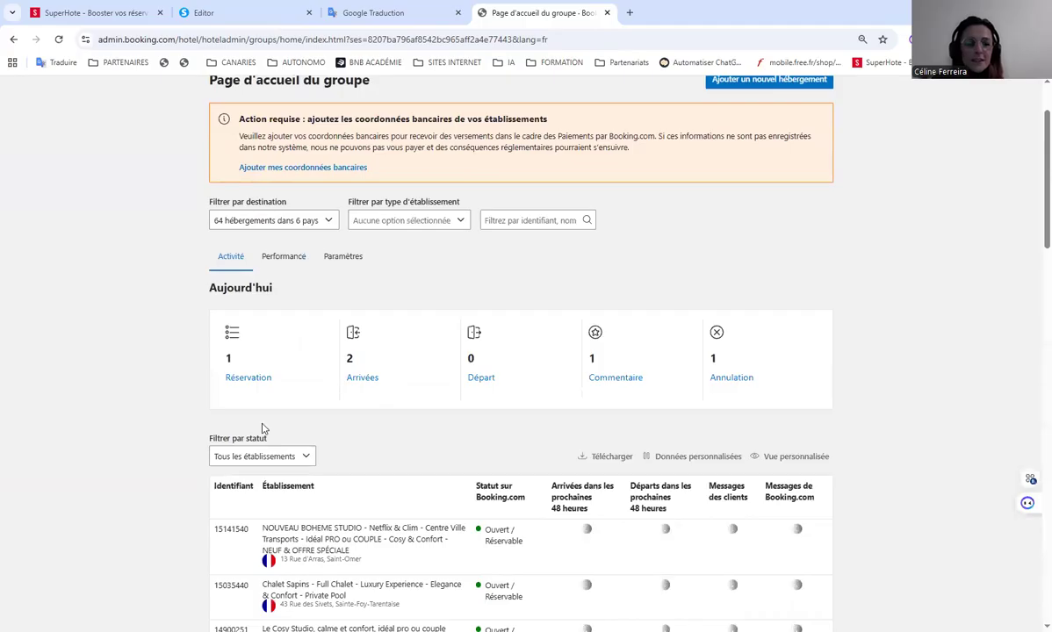
{"action": "scroll", "coordinate": [167, 425], "scroll_direction": "down", "scroll_amount": 3}
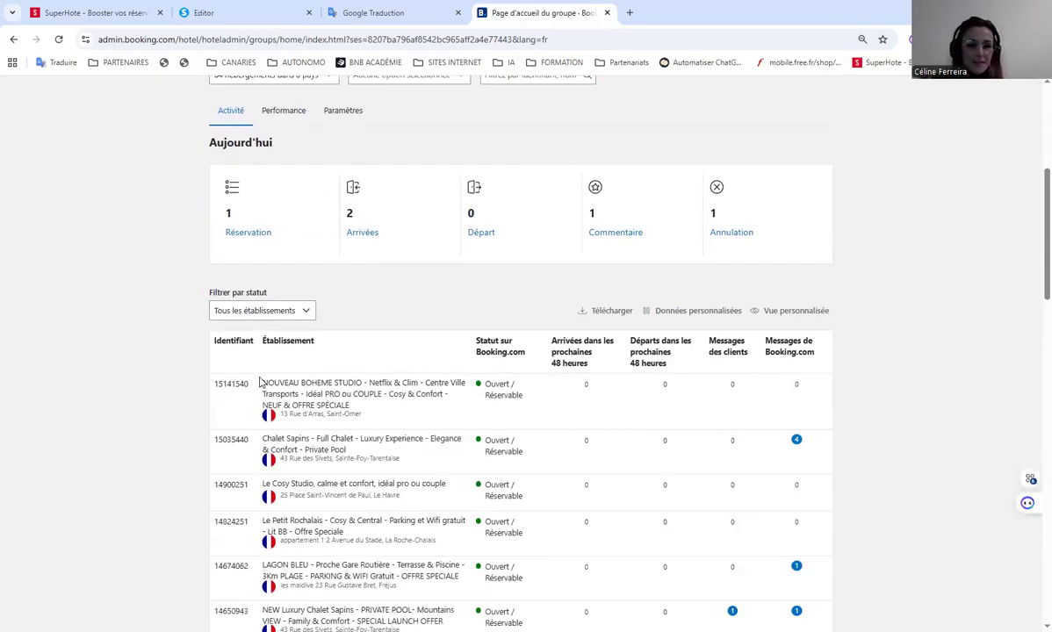
{"action": "scroll", "coordinate": [260, 383], "scroll_direction": "down", "scroll_amount": 1}
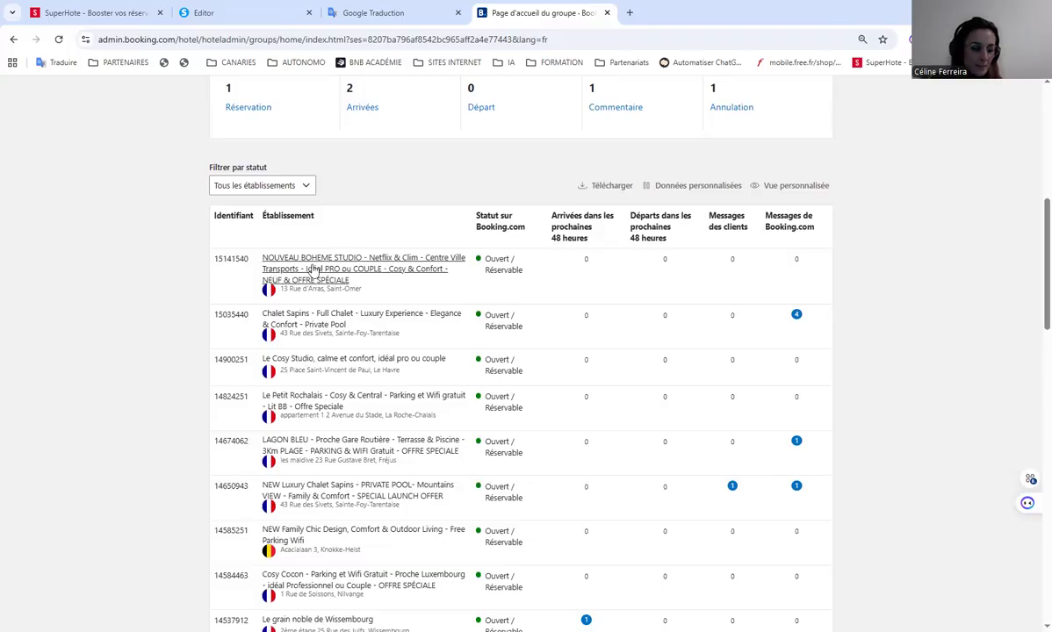
{"action": "left_click", "coordinate": [268, 263]}
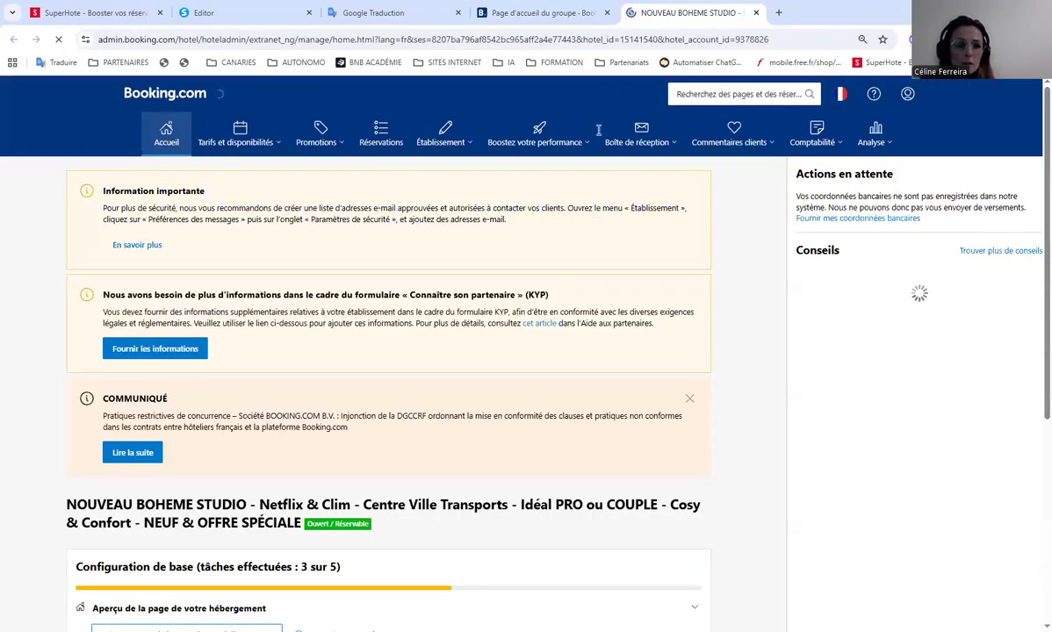
{"action": "left_click", "coordinate": [910, 97]}
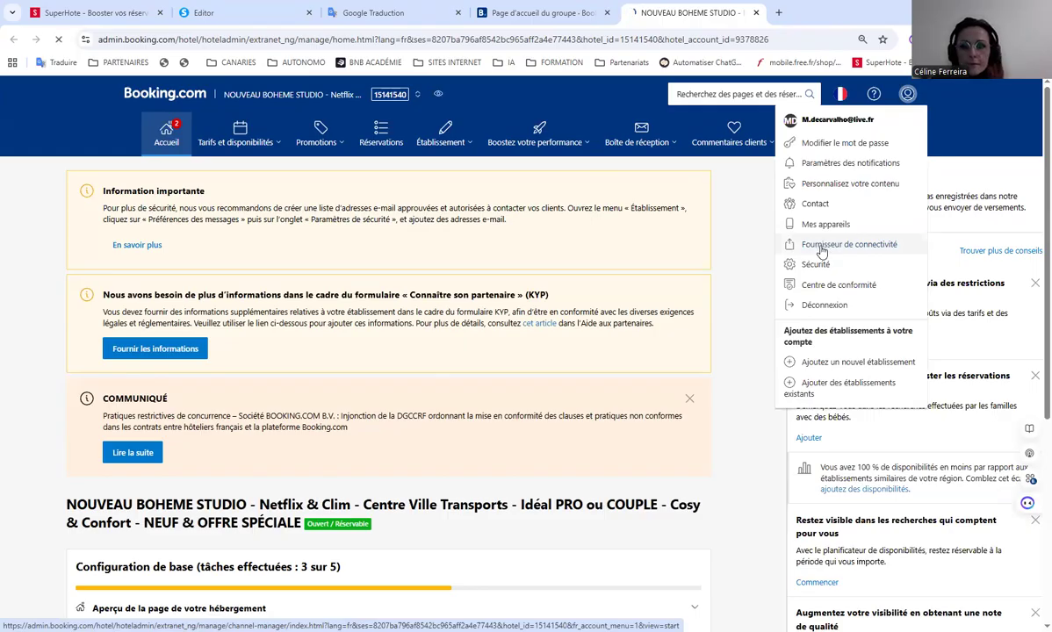
Step: Open the connectivity provider settings and verify identity with an SMS code sent to the host's phone
{"action": "left_click", "coordinate": [791, 265]}
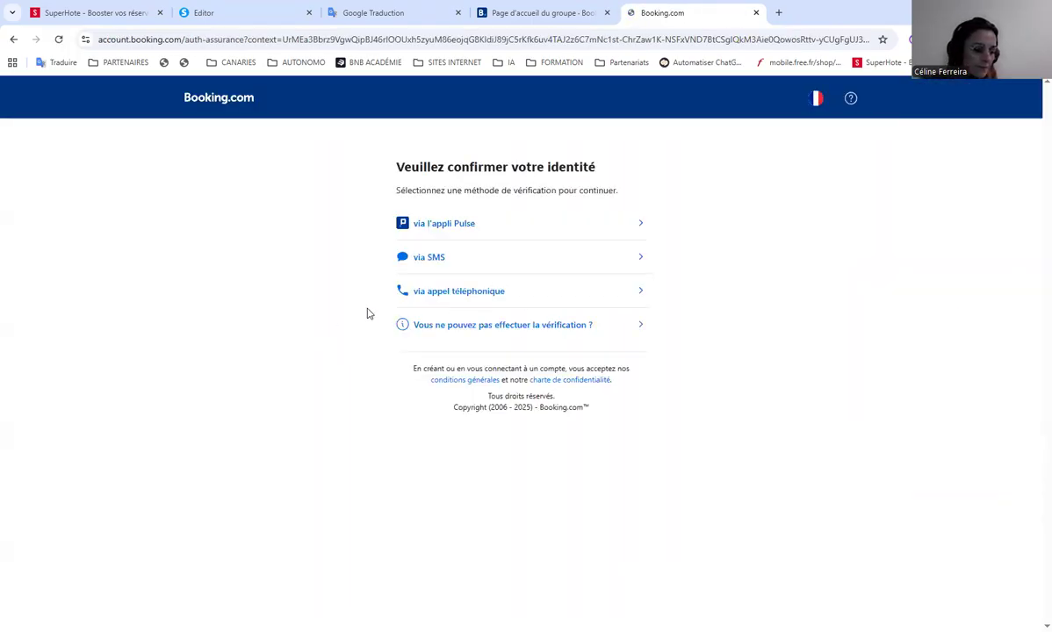
{"action": "left_click", "coordinate": [509, 254]}
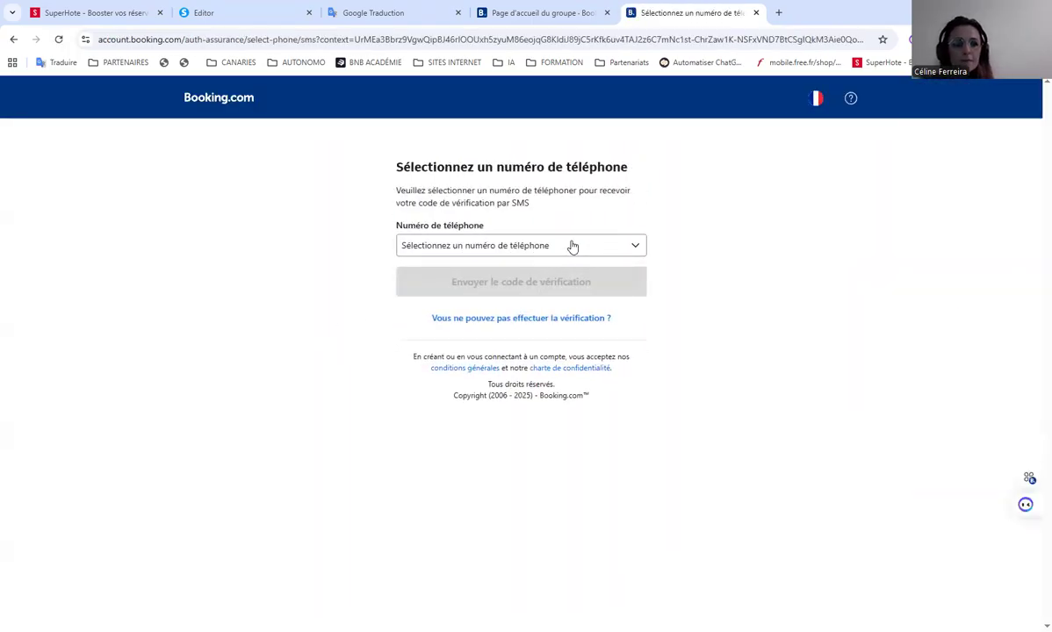
{"action": "left_click", "coordinate": [571, 245]}
{"action": "key", "text": "Return"}
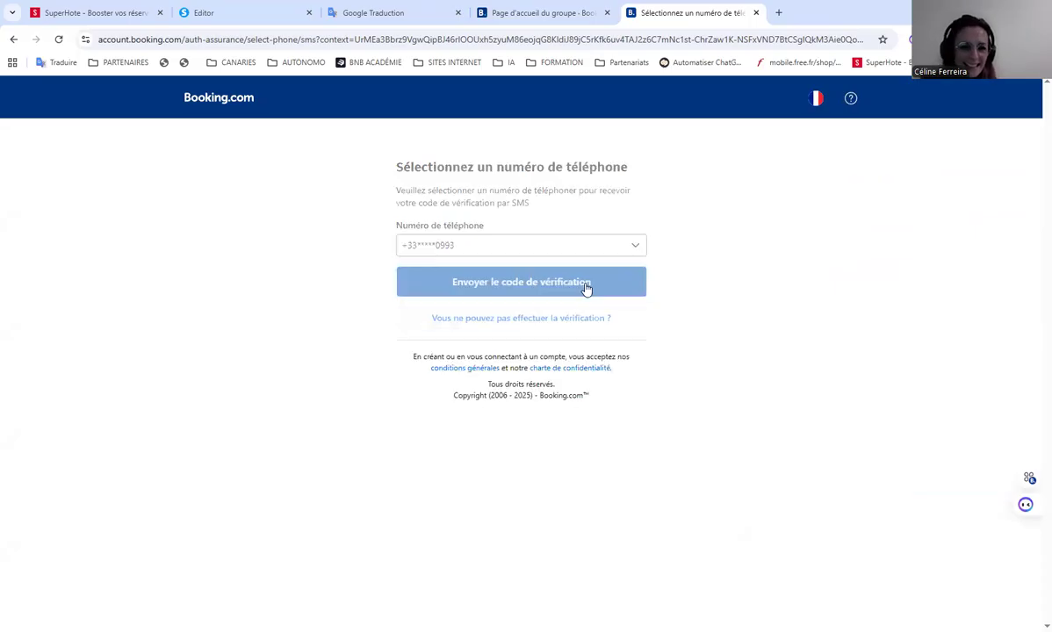
{"action": "left_click", "coordinate": [584, 288]}
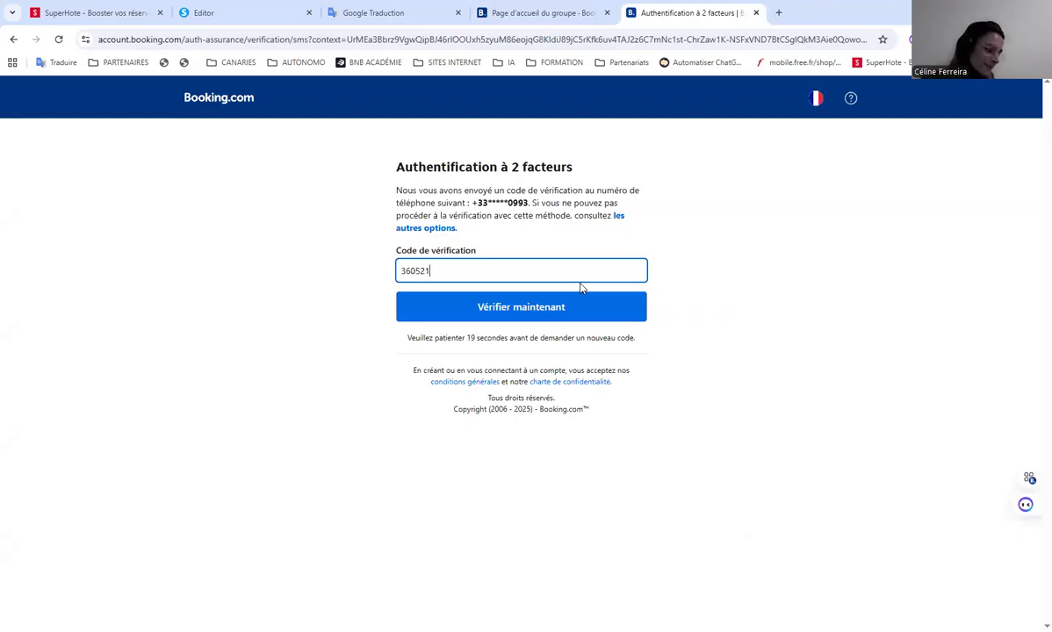
{"action": "key", "text": "Return"}
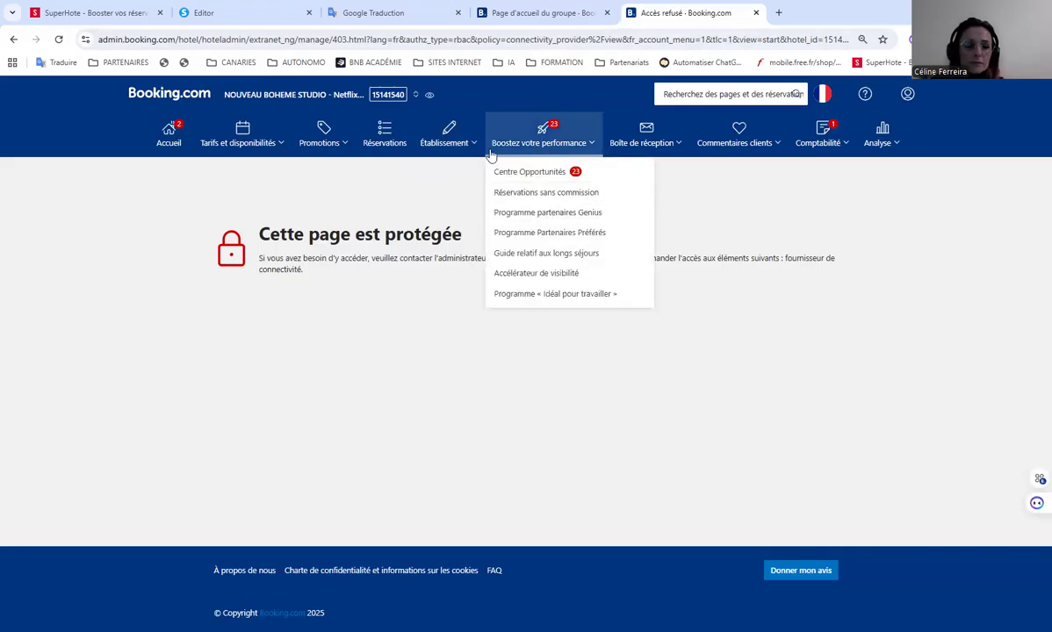
Step: Browse the Analyse and account menus, then return to the SuperHote rental tab
{"action": "mouse_move", "coordinate": [618, 151]}
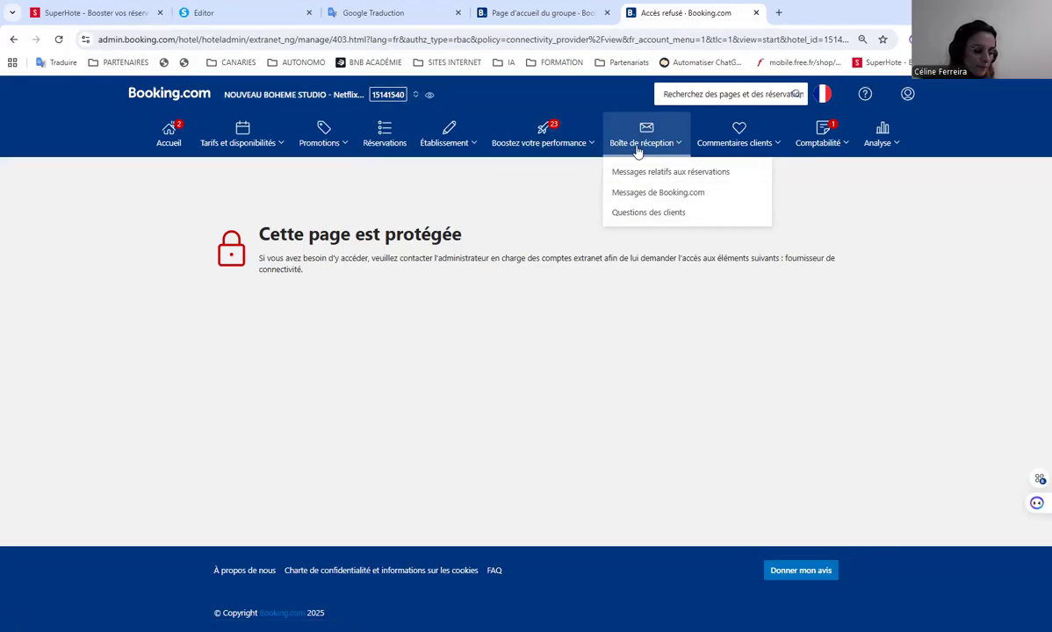
{"action": "left_click", "coordinate": [880, 145]}
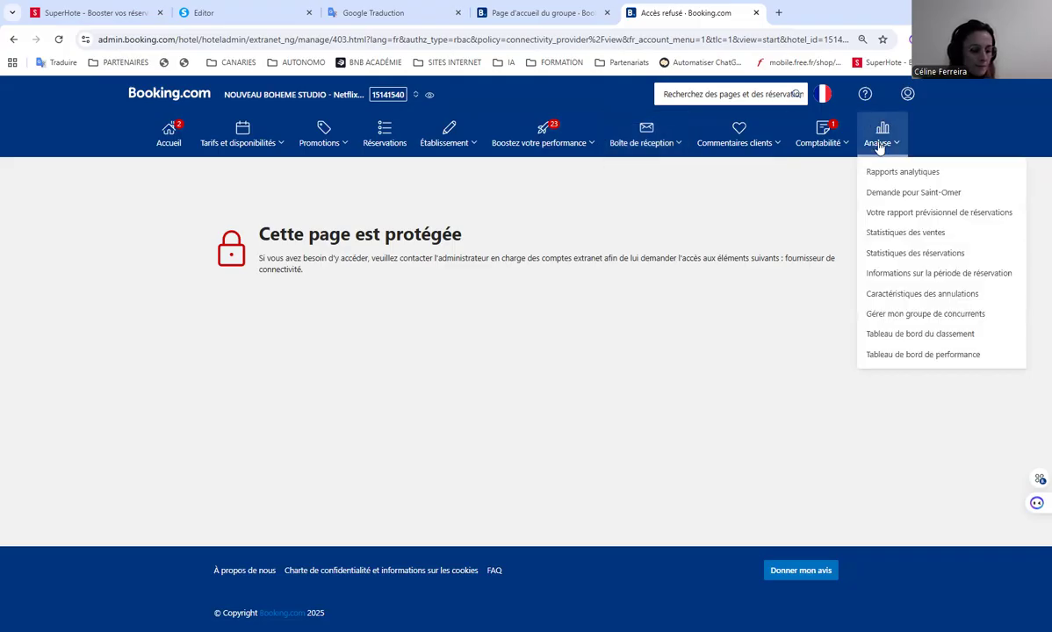
{"action": "left_click", "coordinate": [908, 94]}
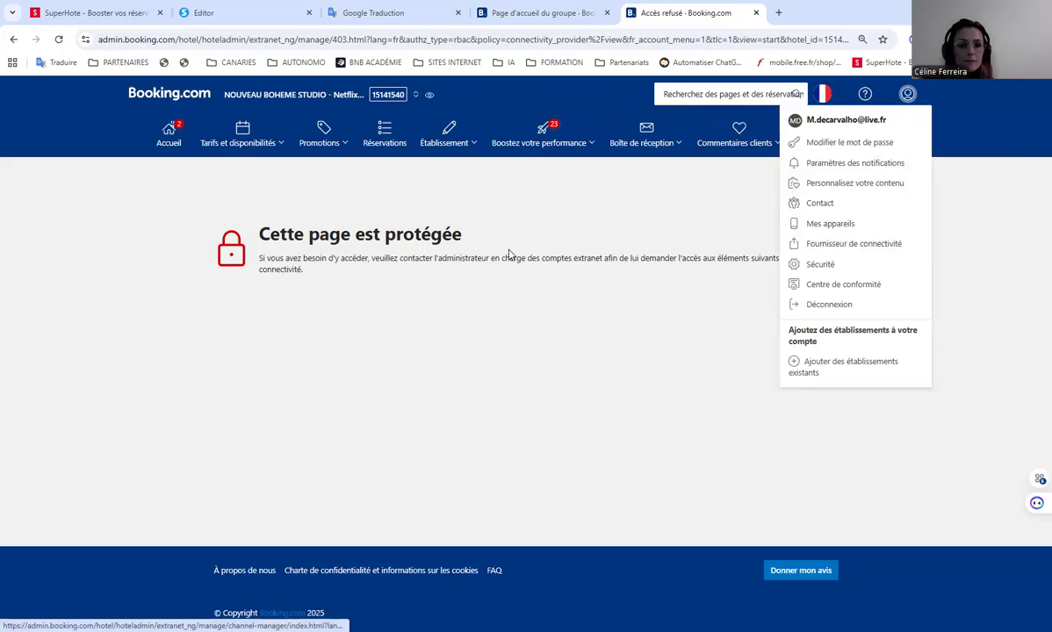
{"action": "left_click", "coordinate": [84, 230]}
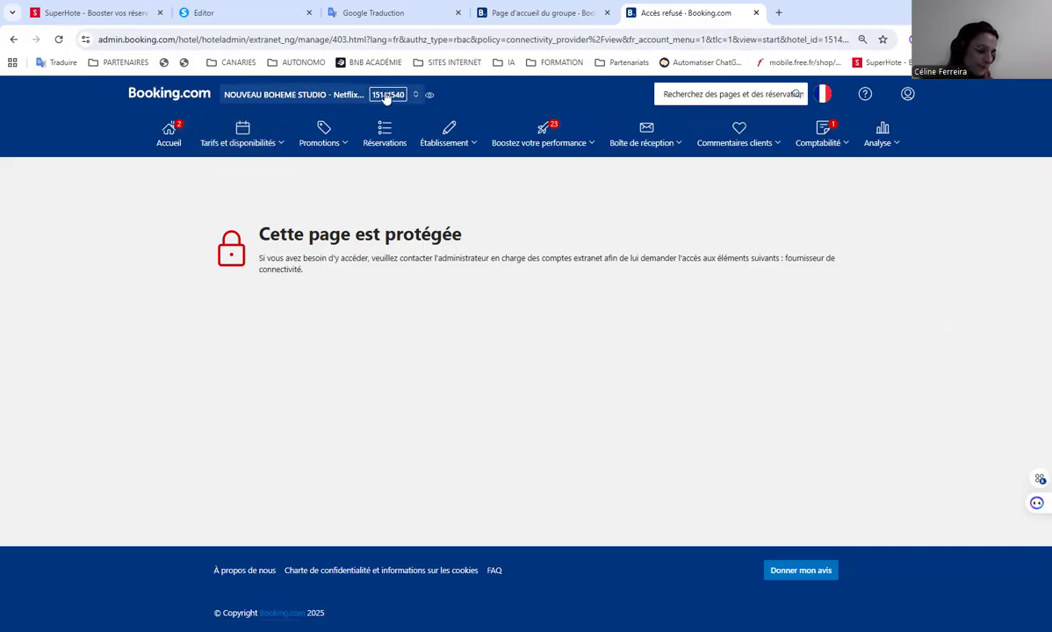
{"action": "left_click", "coordinate": [87, 13]}
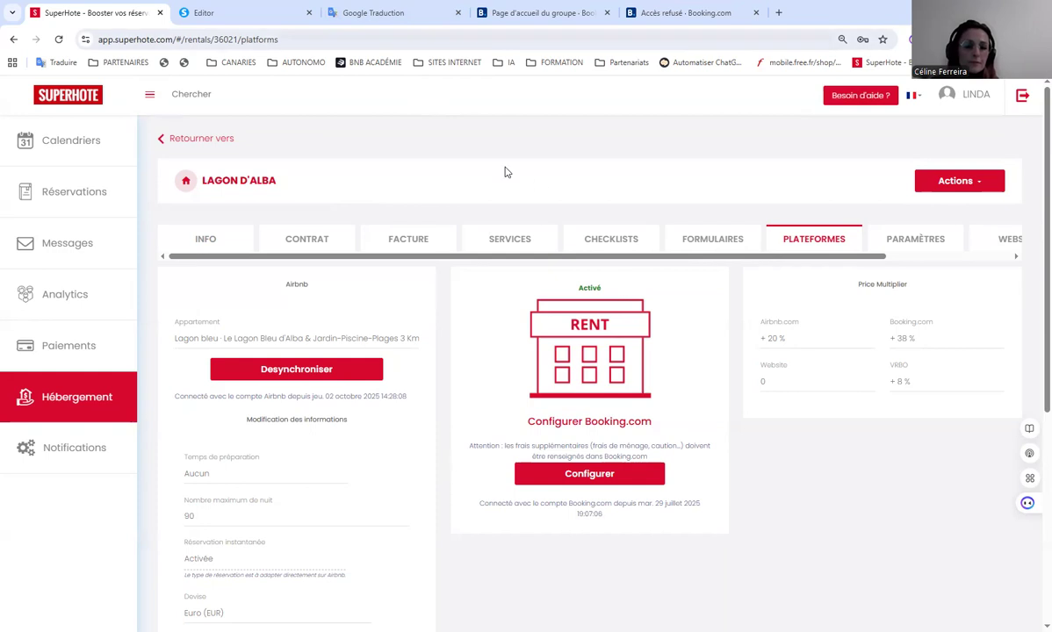
{"action": "left_click_drag", "start_coordinate": [464, 323], "coordinate": [536, 441]}
{"action": "left_click", "coordinate": [566, 474]}
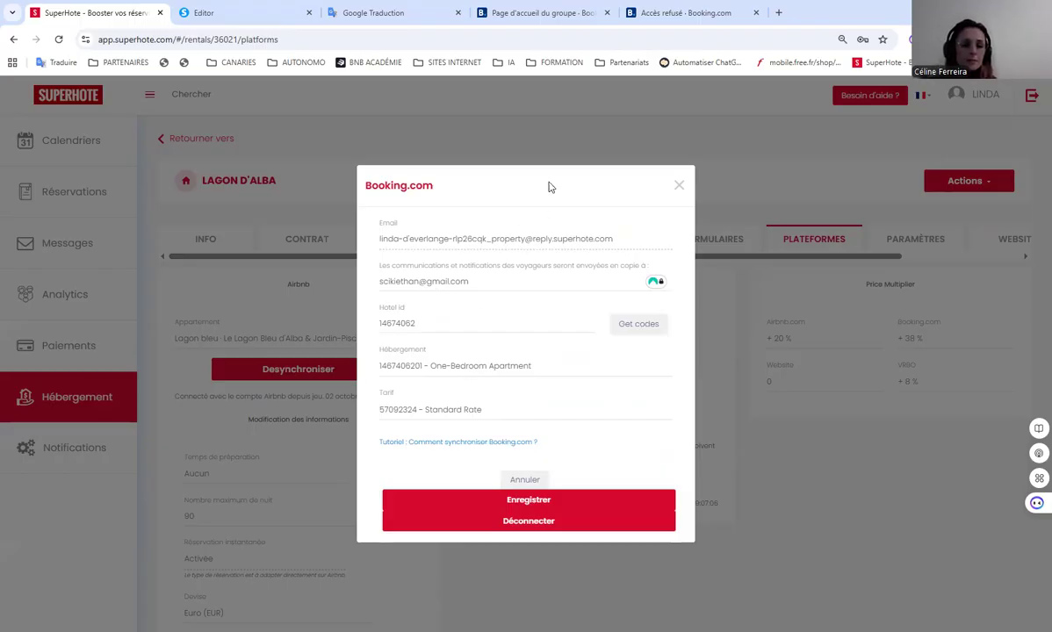
{"action": "left_click", "coordinate": [679, 187]}
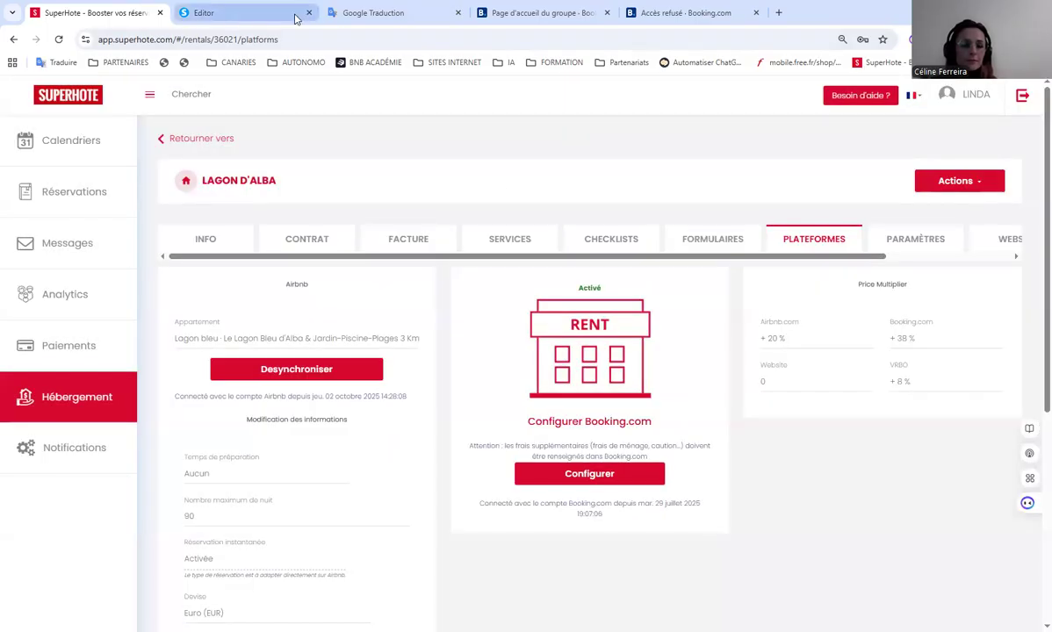
{"action": "left_click", "coordinate": [537, 12]}
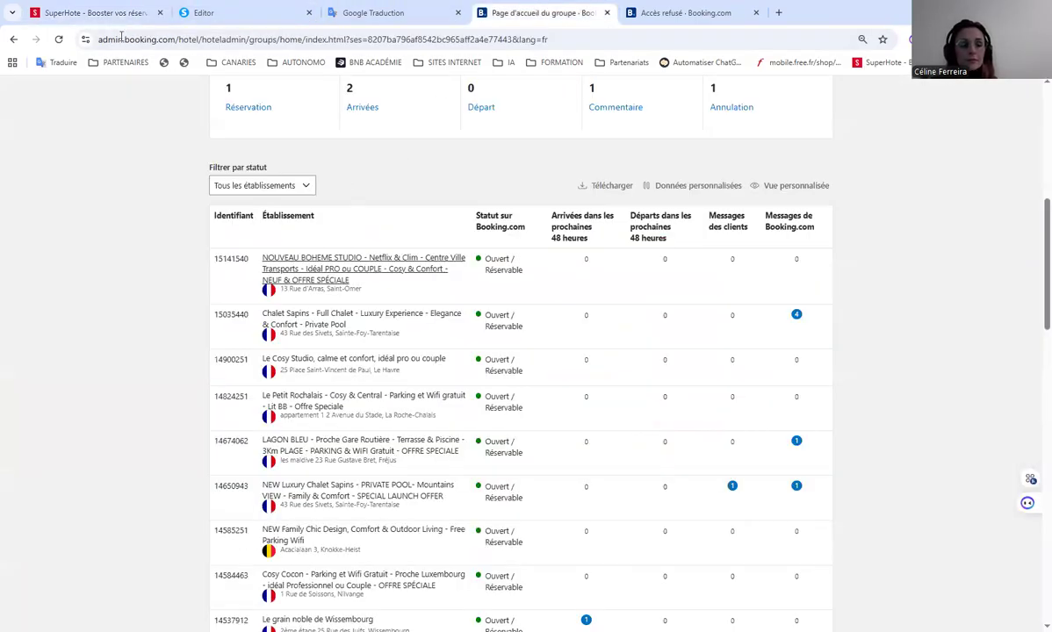
{"action": "left_click", "coordinate": [93, 13]}
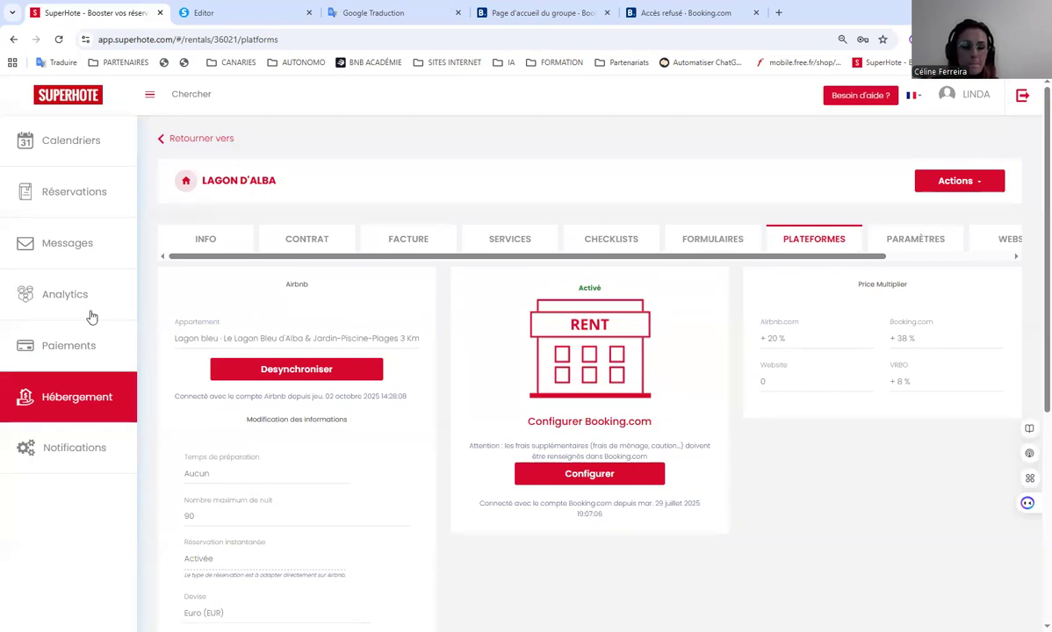
{"action": "left_click", "coordinate": [57, 401]}
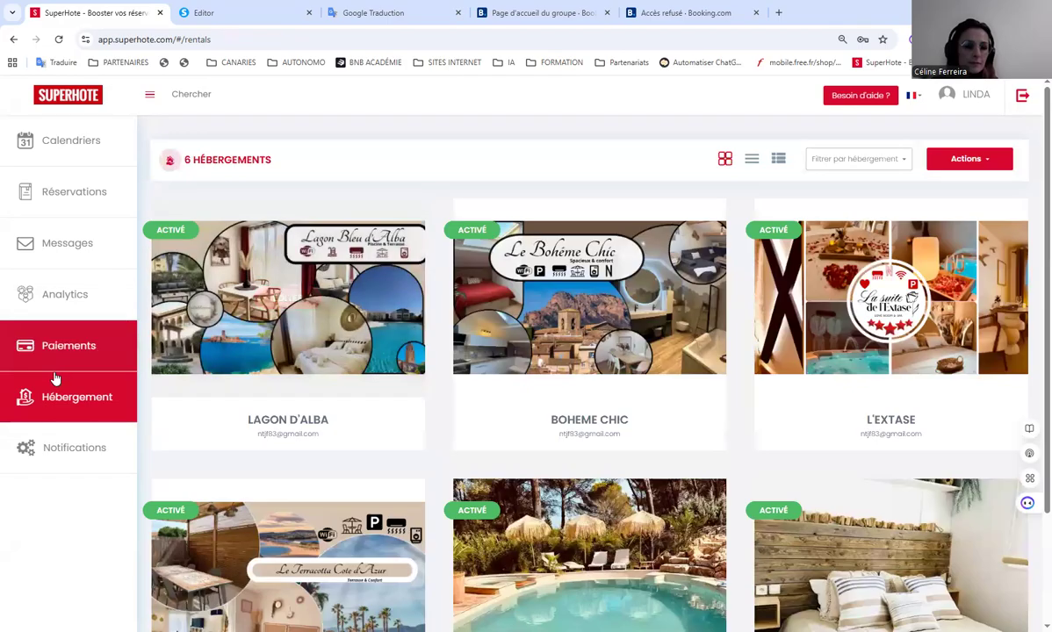
{"action": "left_click", "coordinate": [281, 300]}
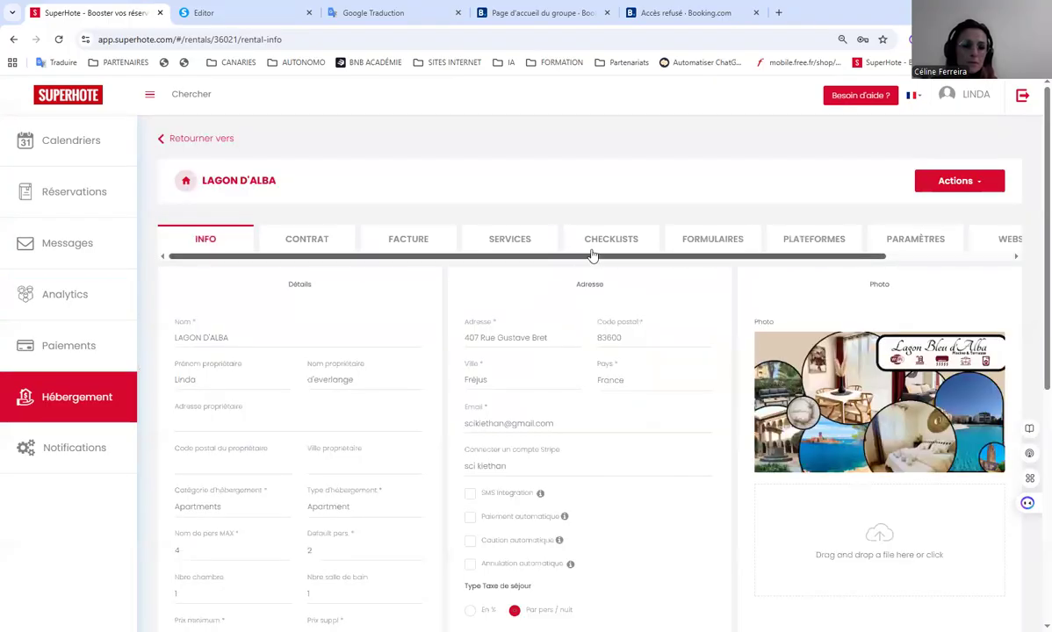
{"action": "left_click", "coordinate": [716, 238]}
{"action": "left_click", "coordinate": [766, 242]}
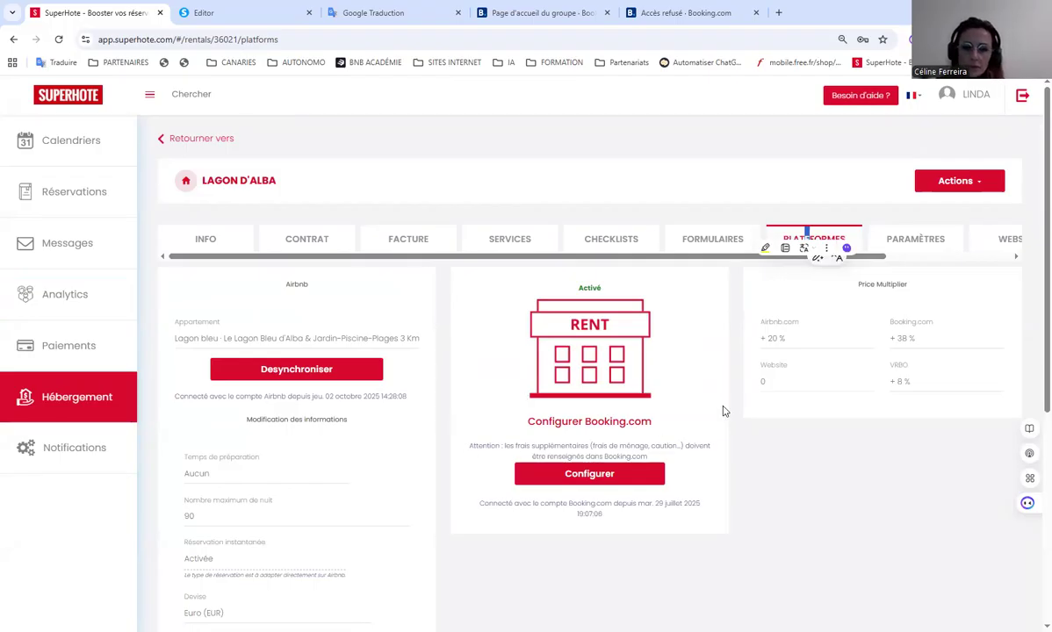
{"action": "double_click", "coordinate": [773, 383]}
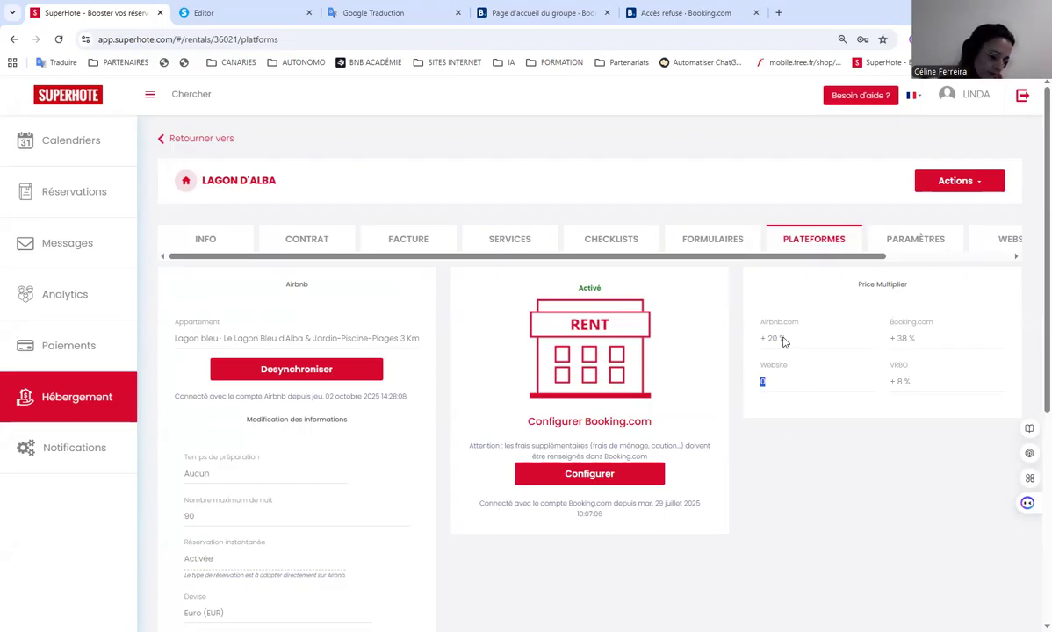
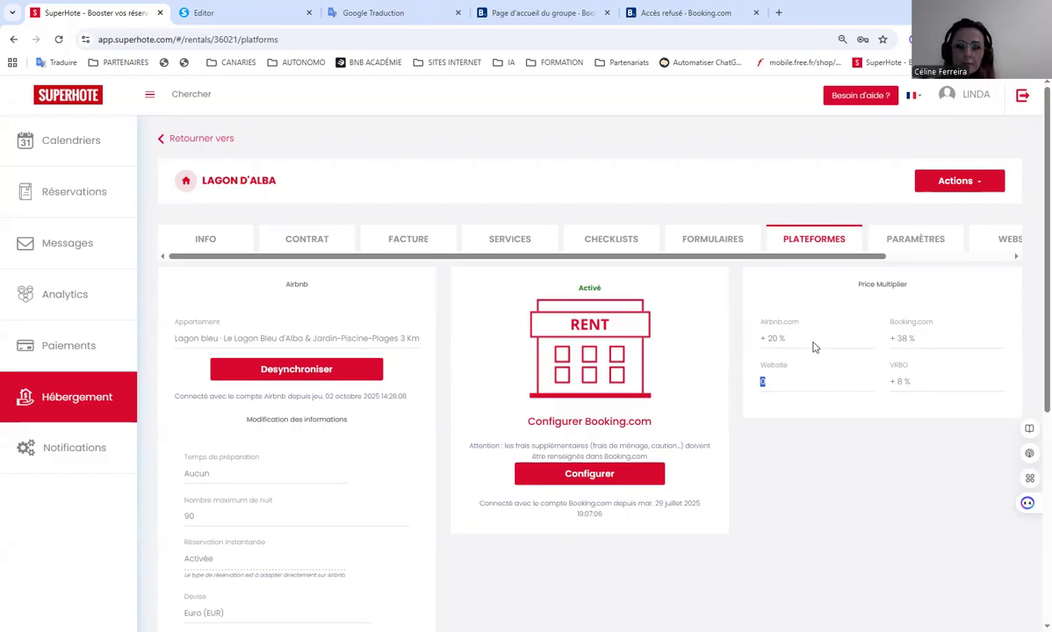
Step: Set Photos Accroche (14) as the Lagon d'Alba invoice logo under Formulaires > Facture
{"action": "left_click_drag", "start_coordinate": [673, 258], "coordinate": [789, 275]}
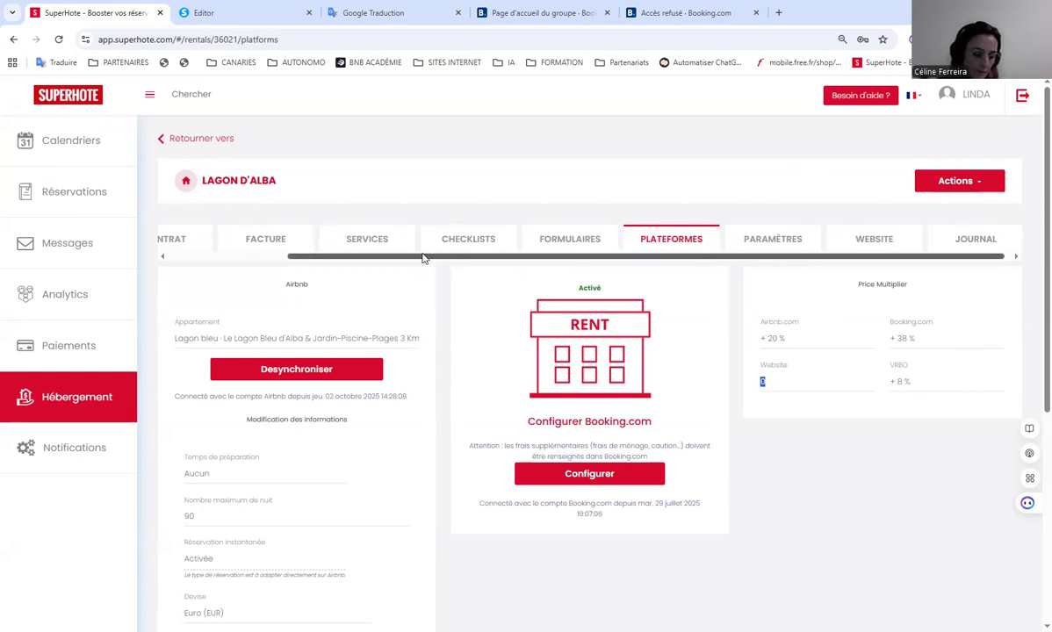
{"action": "left_click_drag", "start_coordinate": [423, 258], "coordinate": [235, 258]}
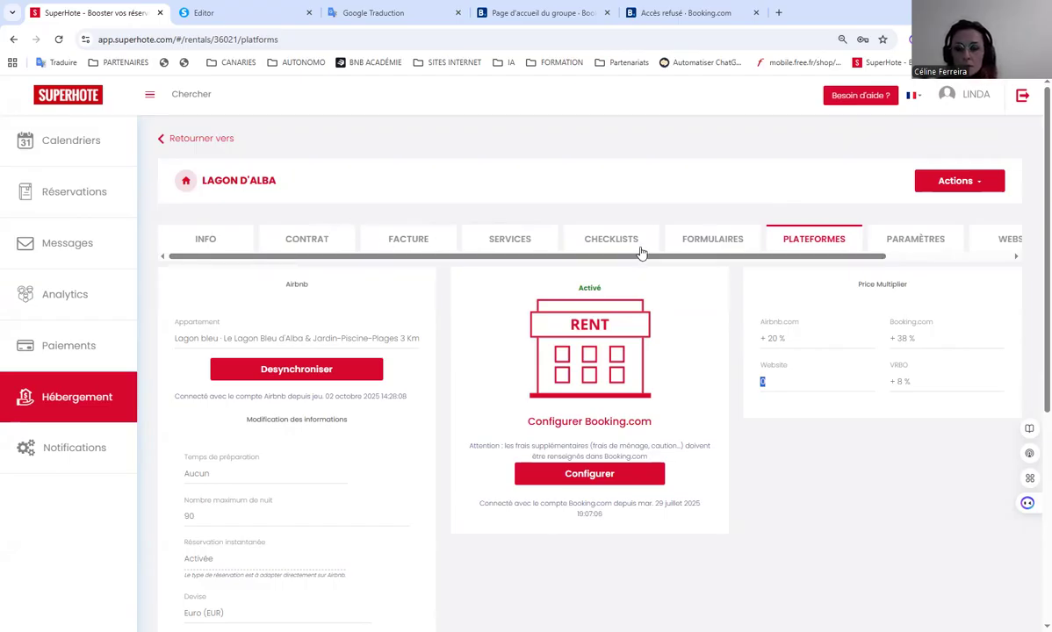
{"action": "left_click", "coordinate": [718, 241]}
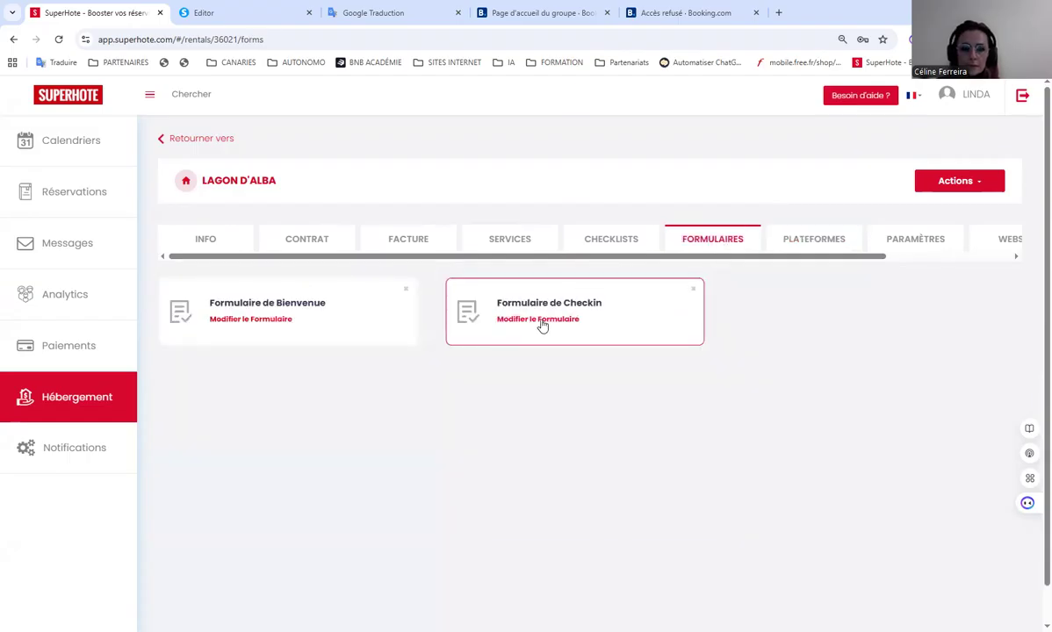
{"action": "left_click", "coordinate": [398, 245]}
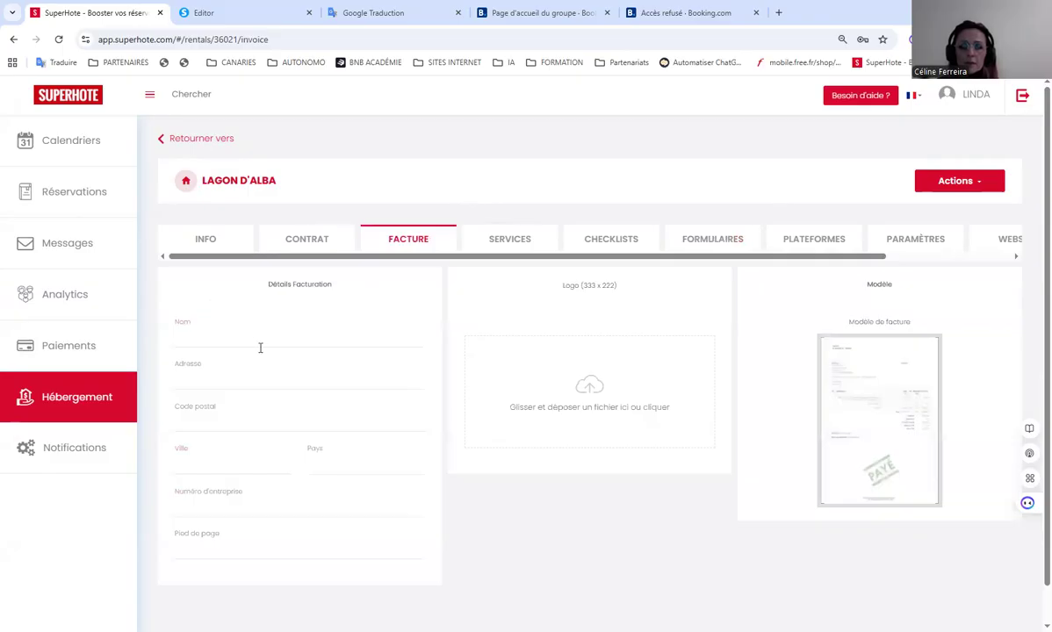
{"action": "scroll", "coordinate": [232, 339], "scroll_direction": "down", "scroll_amount": 1}
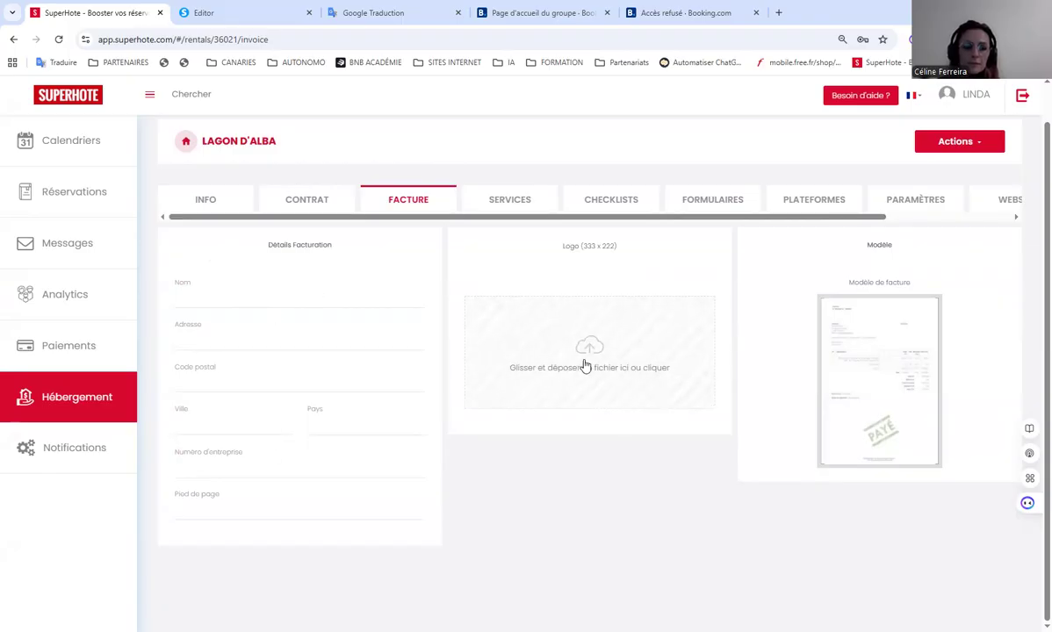
{"action": "left_click", "coordinate": [664, 326]}
{"action": "scroll", "coordinate": [615, 351], "scroll_direction": "down", "scroll_amount": 5}
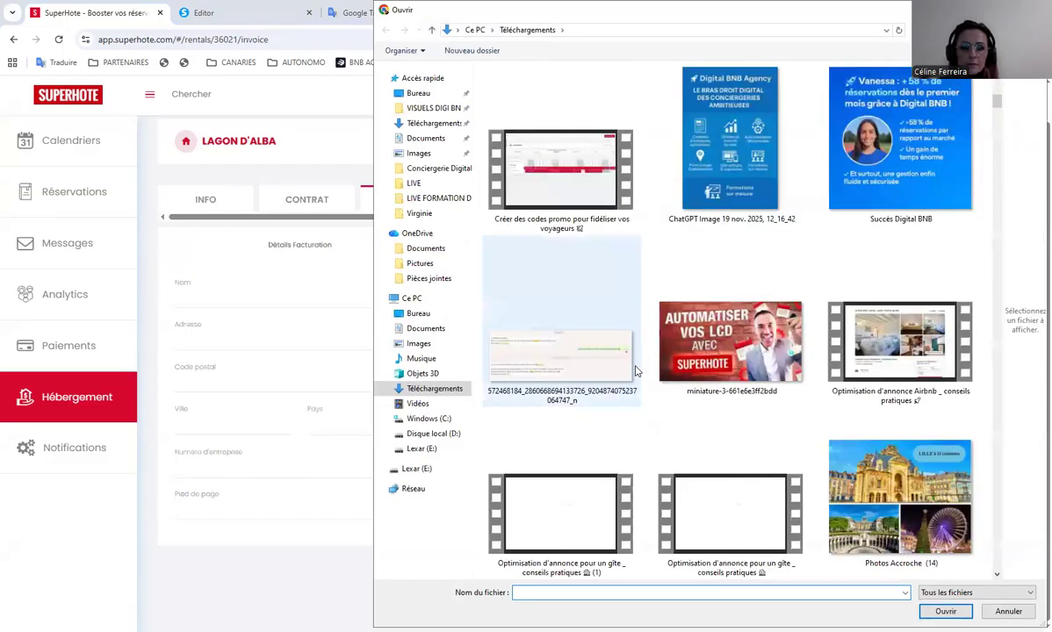
{"action": "double_click", "coordinate": [890, 462]}
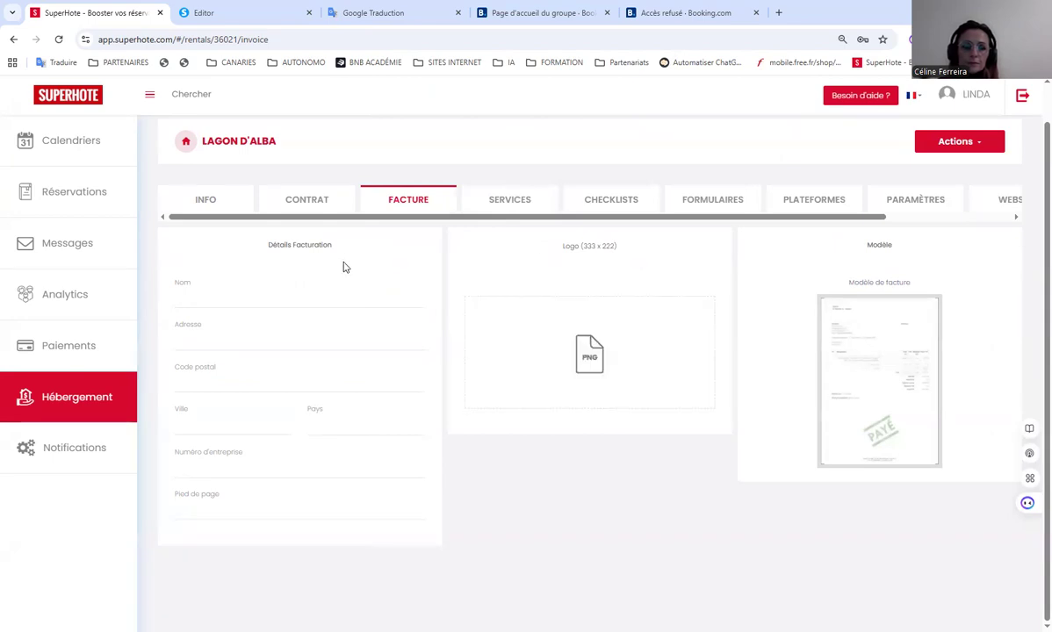
Step: Read through Lagon d'Alba's Contrat and Website texts, then go to the monthly calendar
{"action": "left_click", "coordinate": [281, 201]}
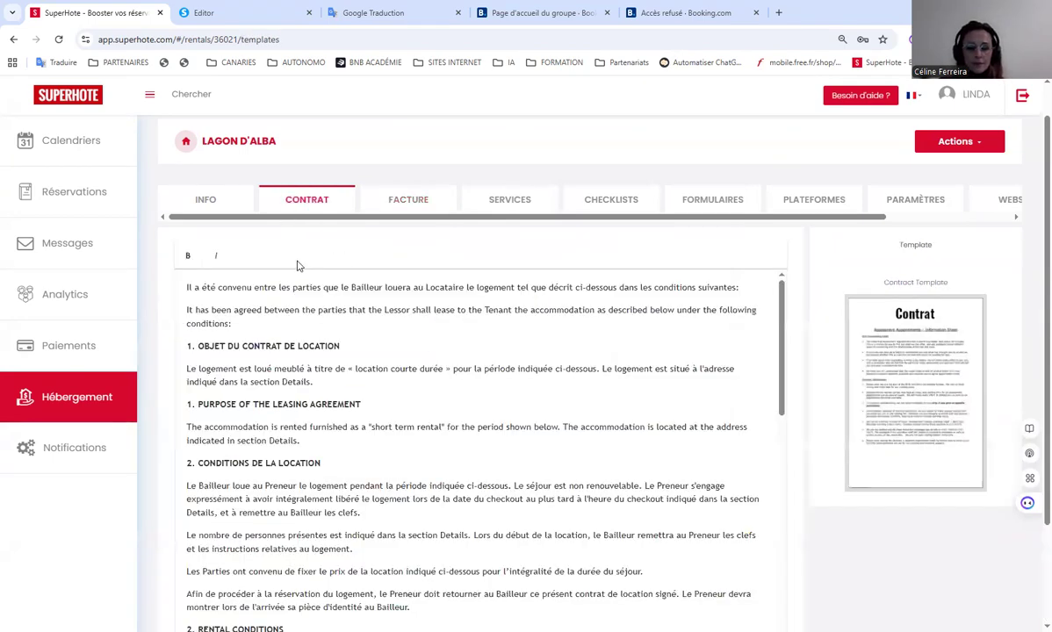
{"action": "scroll", "coordinate": [394, 417], "scroll_direction": "down", "scroll_amount": 15}
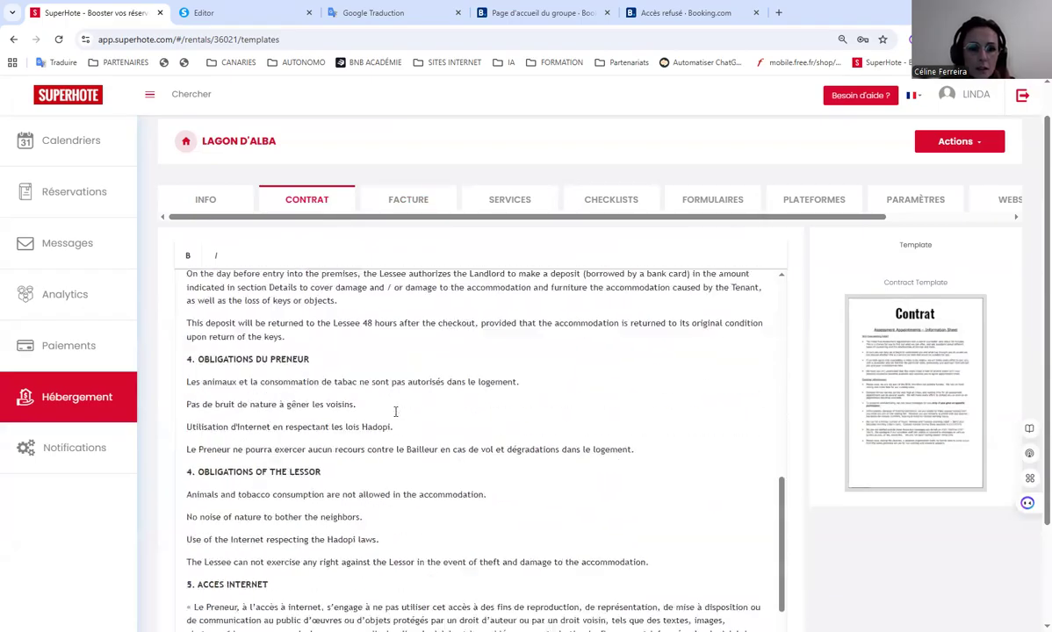
{"action": "scroll", "coordinate": [395, 411], "scroll_direction": "down", "scroll_amount": 4}
{"action": "scroll", "coordinate": [375, 410], "scroll_direction": "up", "scroll_amount": 3}
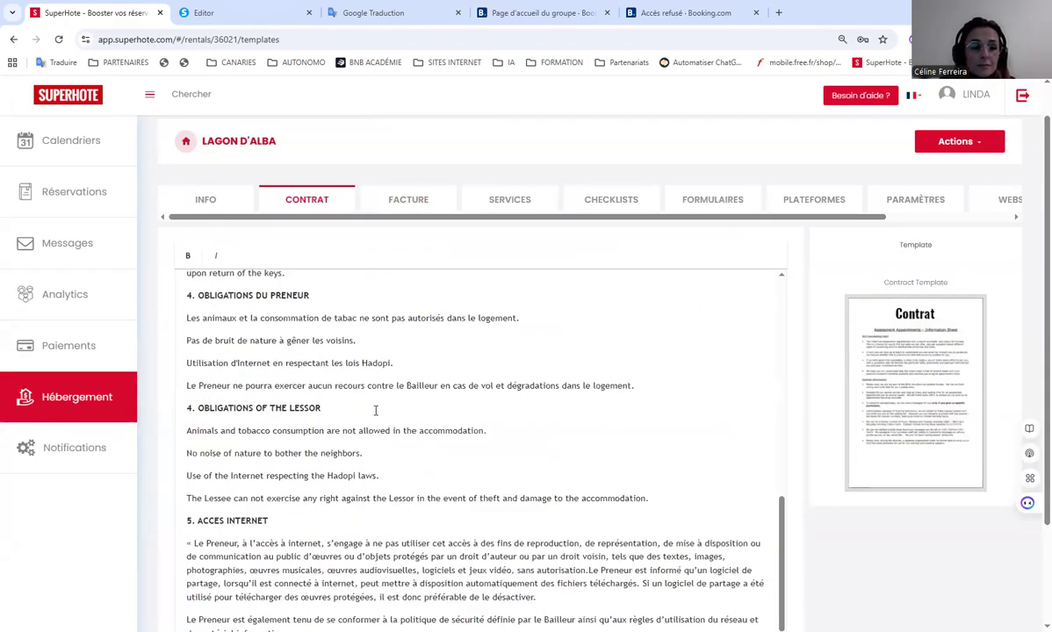
{"action": "scroll", "coordinate": [375, 410], "scroll_direction": "up", "scroll_amount": 15}
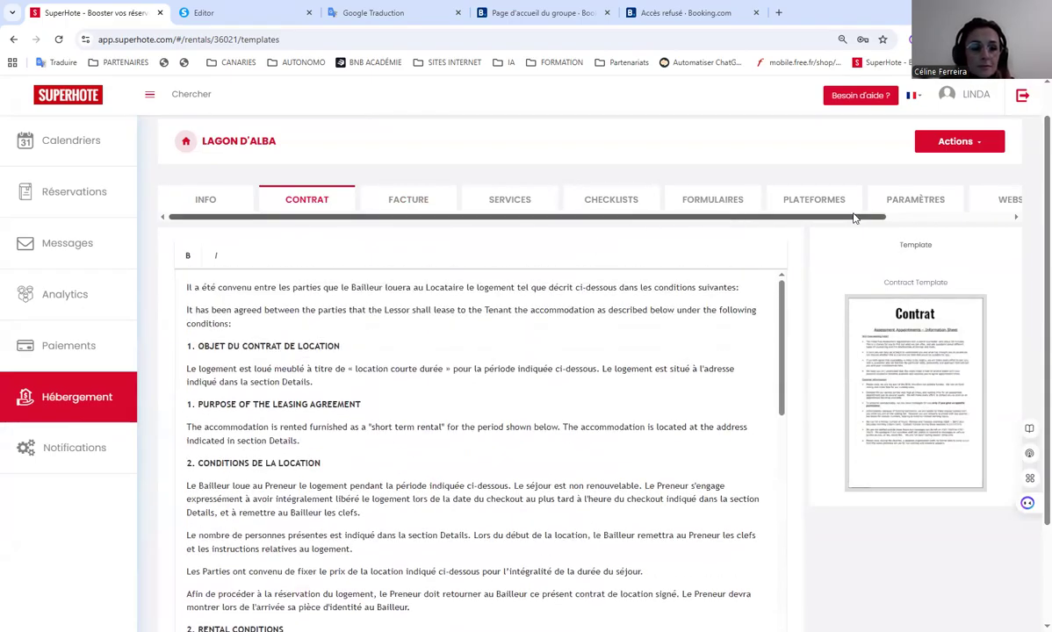
{"action": "left_click_drag", "start_coordinate": [856, 218], "coordinate": [982, 218]}
{"action": "left_click", "coordinate": [856, 198]}
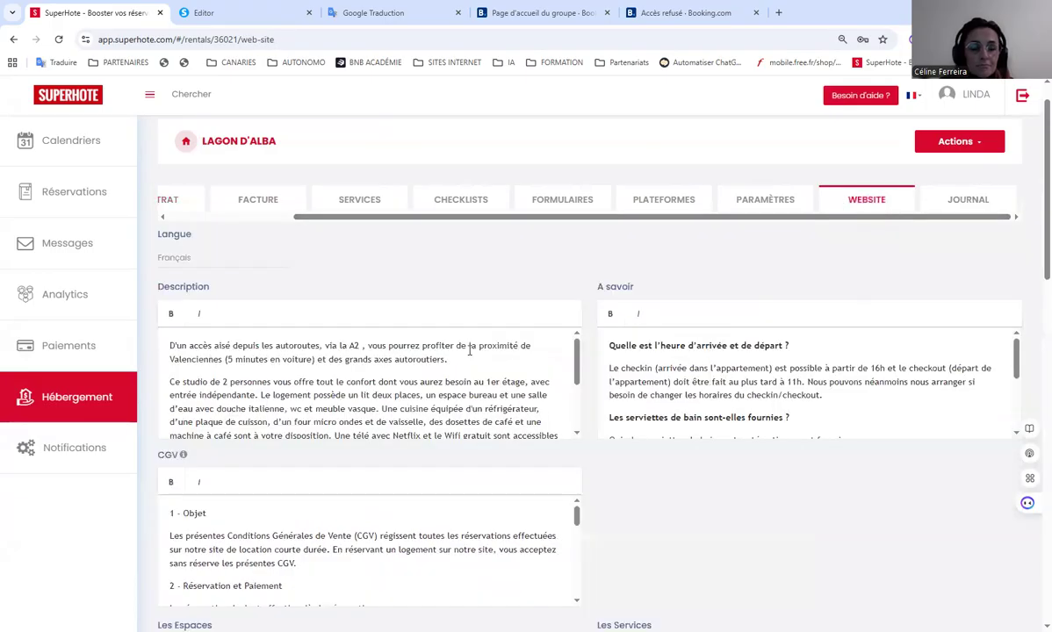
{"action": "scroll", "coordinate": [224, 367], "scroll_direction": "down", "scroll_amount": 3}
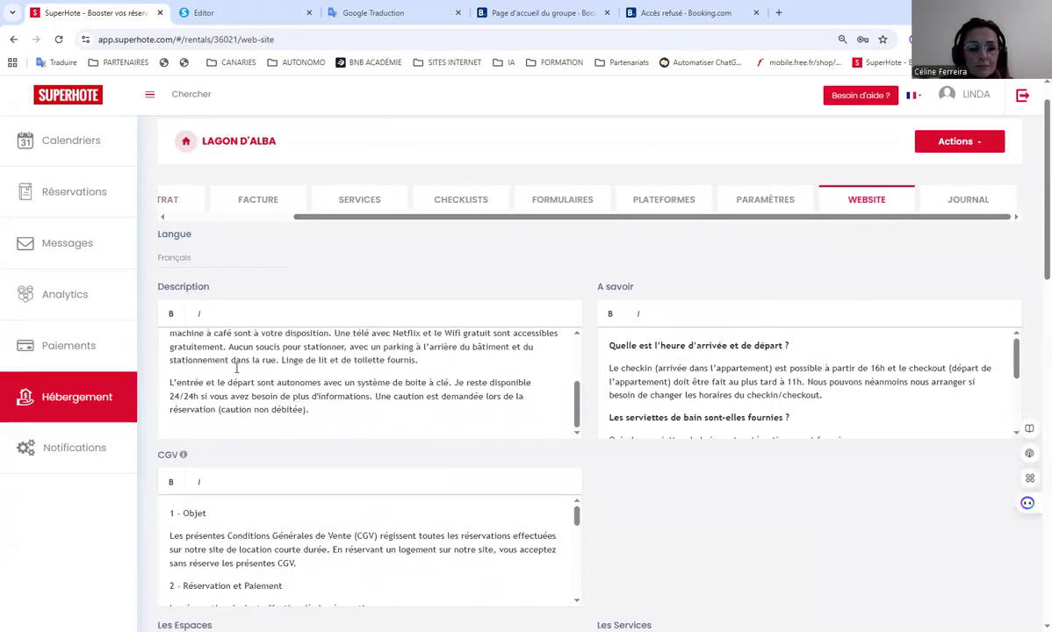
{"action": "scroll", "coordinate": [648, 473], "scroll_direction": "down", "scroll_amount": 1}
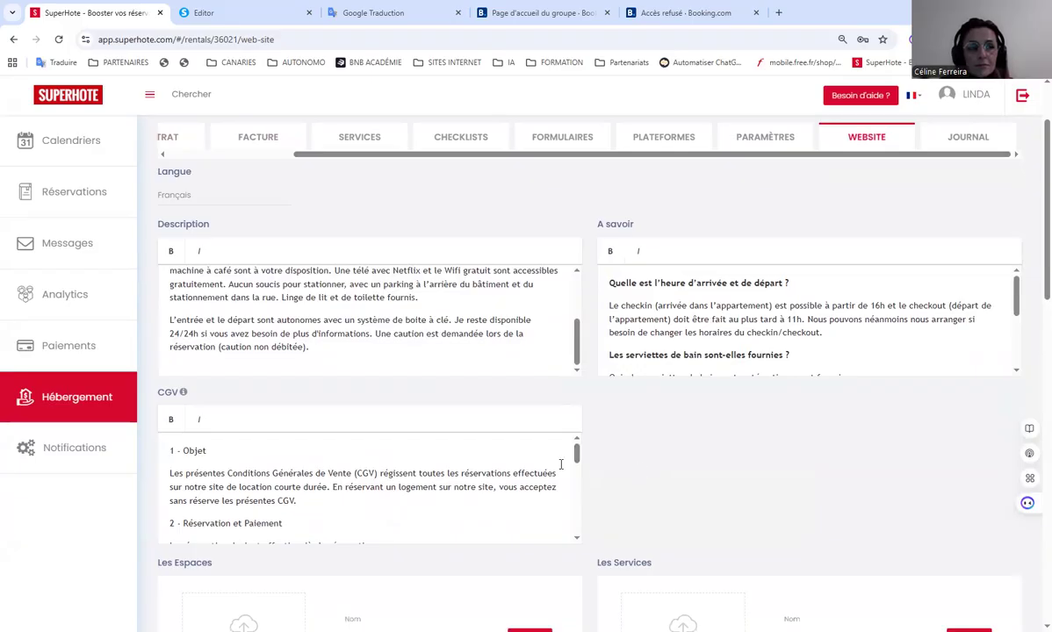
{"action": "scroll", "coordinate": [560, 463], "scroll_direction": "up", "scroll_amount": 2}
{"action": "scroll", "coordinate": [351, 420], "scroll_direction": "up", "scroll_amount": 4}
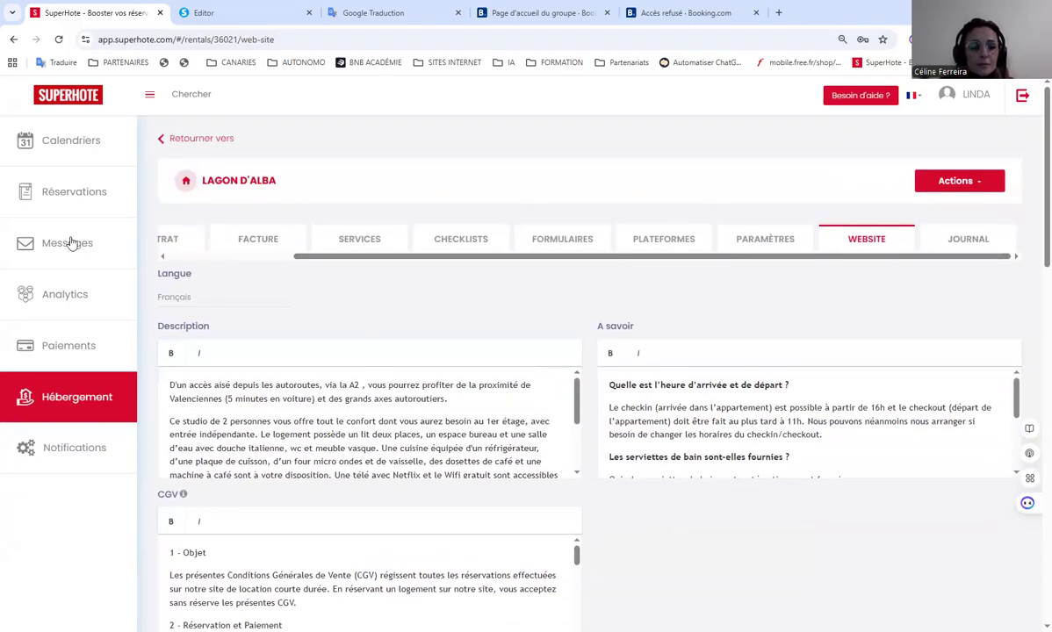
{"action": "left_click", "coordinate": [48, 158]}
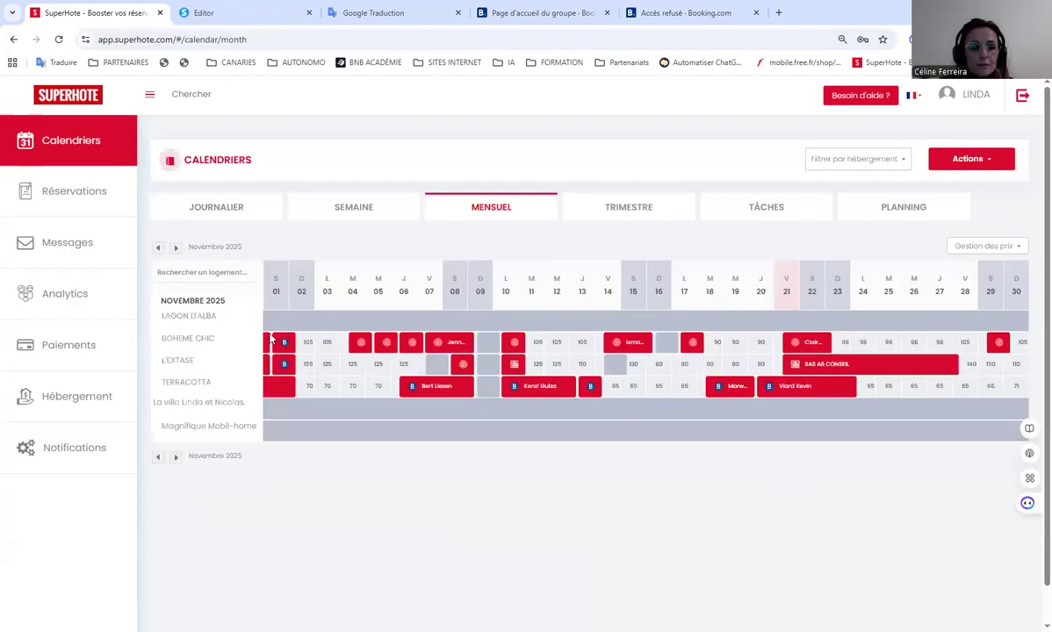
Step: Sign out of SuperHote, sign back in, then sign out again
{"action": "left_click", "coordinate": [1023, 95]}
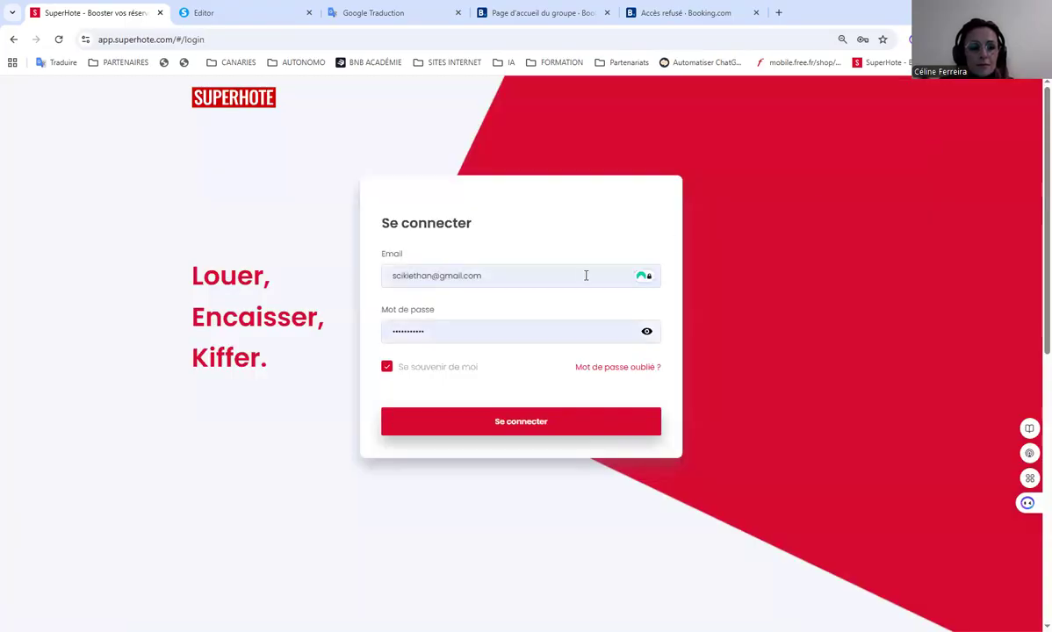
{"action": "left_click", "coordinate": [518, 423]}
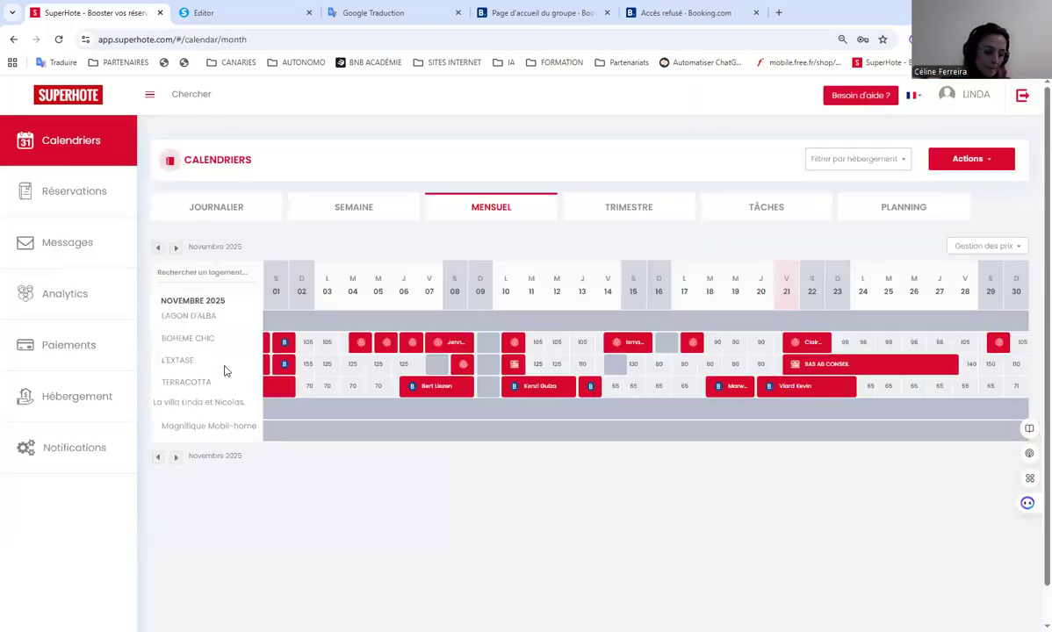
{"action": "left_click", "coordinate": [1020, 97]}
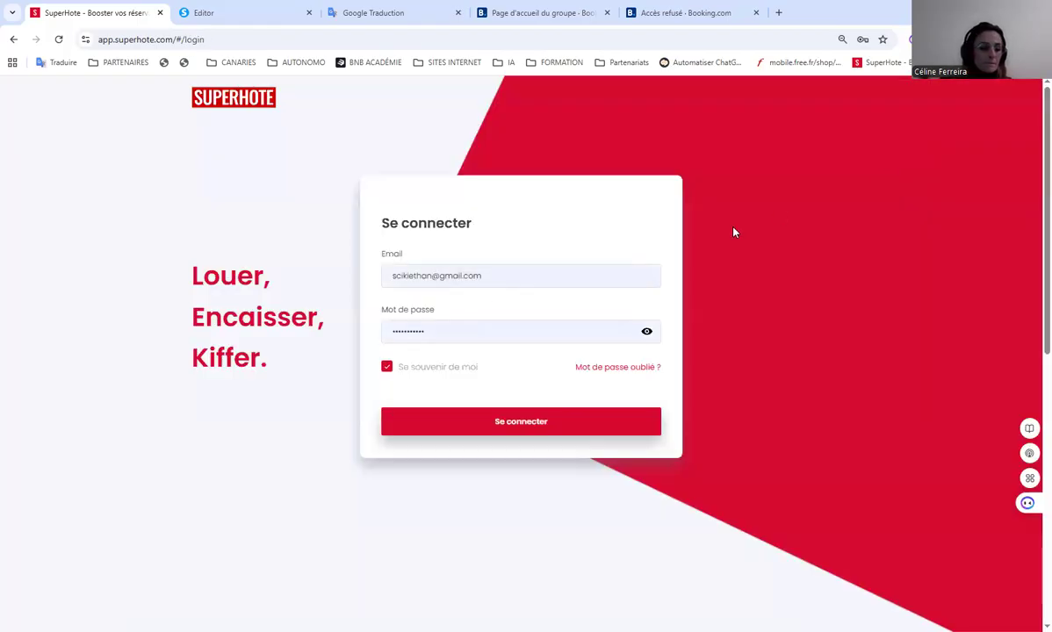
Step: Sign in with a different saved account that has no rentals, then move to the systeme.io editor
{"action": "left_click", "coordinate": [426, 280]}
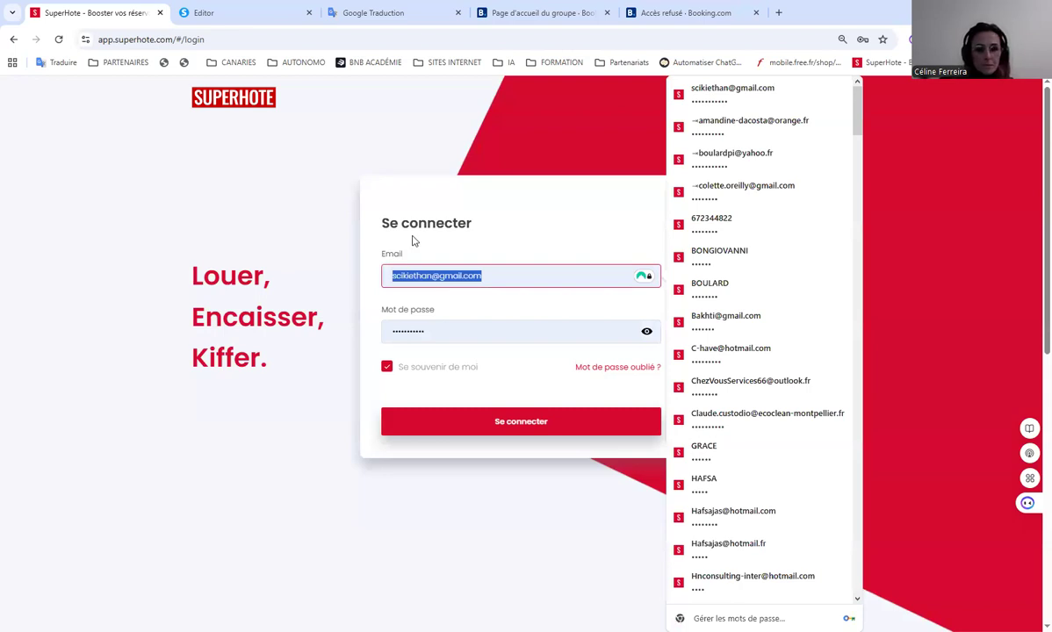
{"action": "type", "text": "c"}
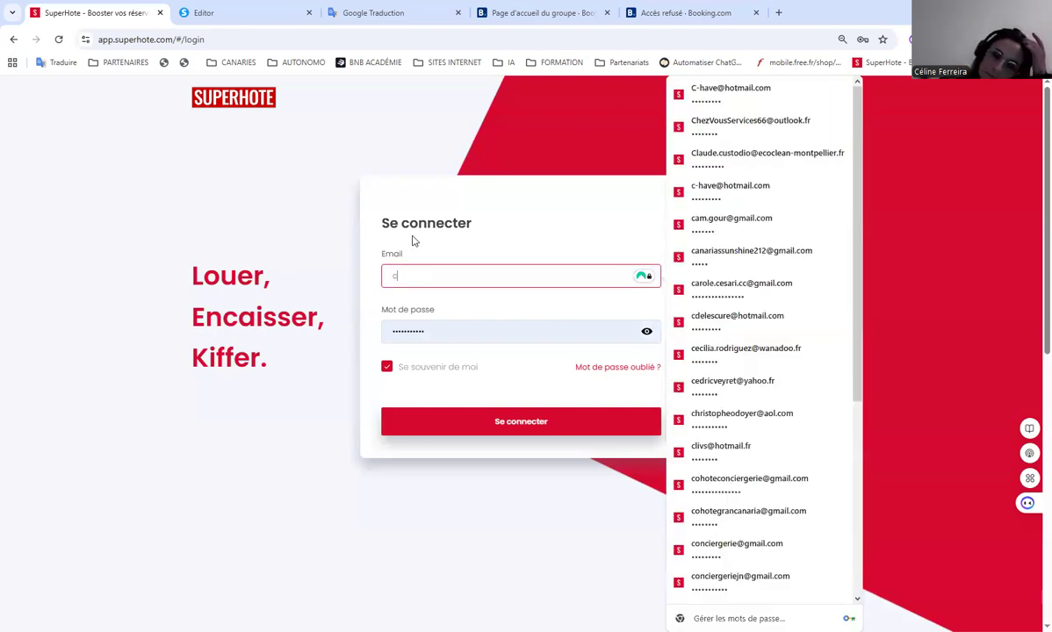
{"action": "type", "text": "onta"}
{"action": "key", "text": "BackSpace"}
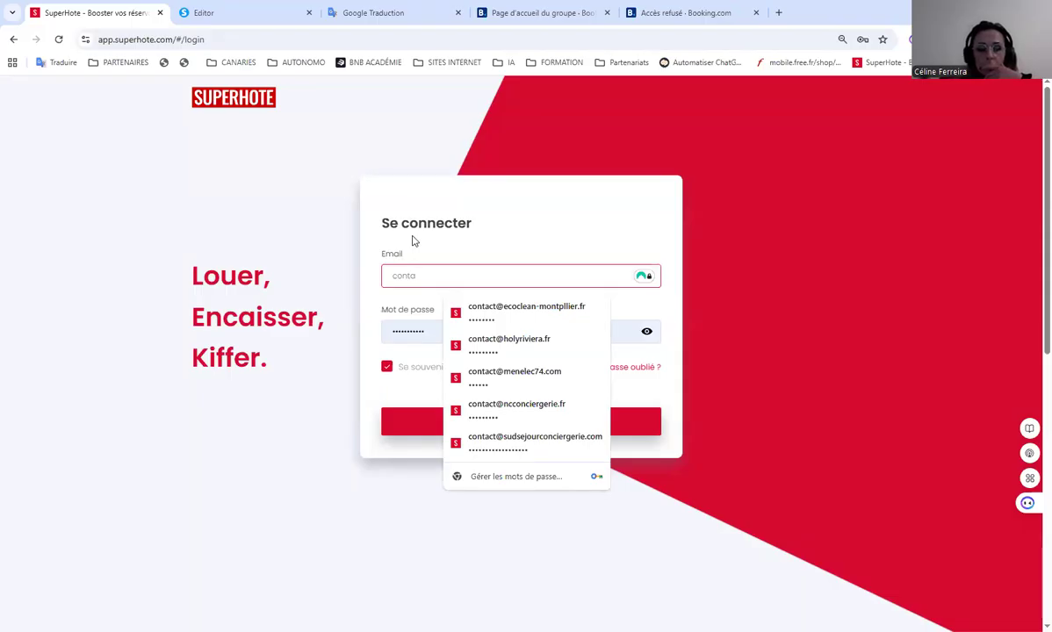
{"action": "left_click", "coordinate": [509, 345]}
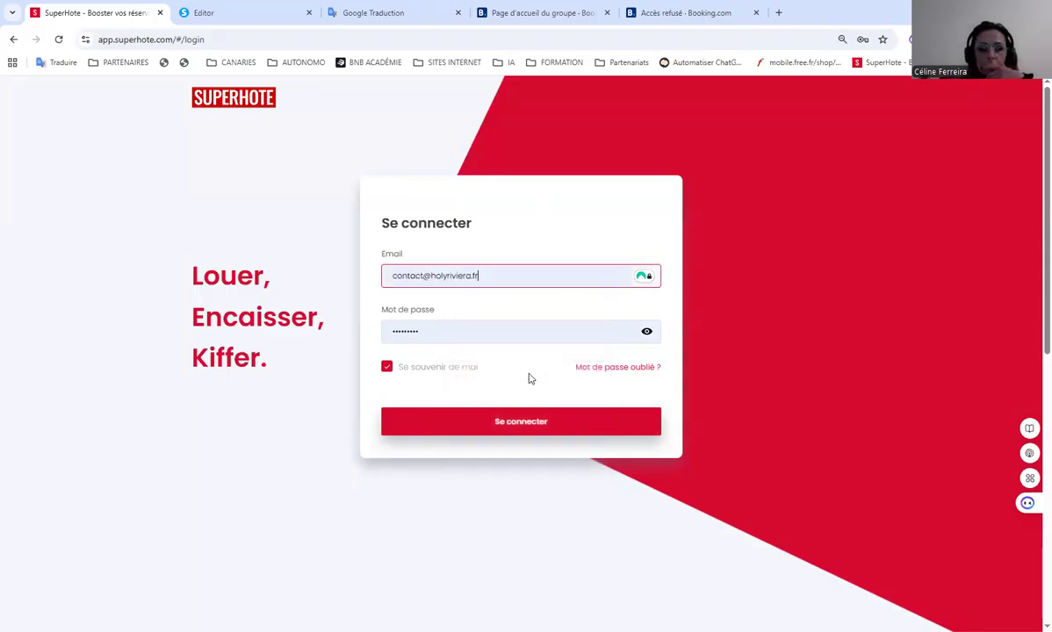
{"action": "left_click", "coordinate": [484, 433]}
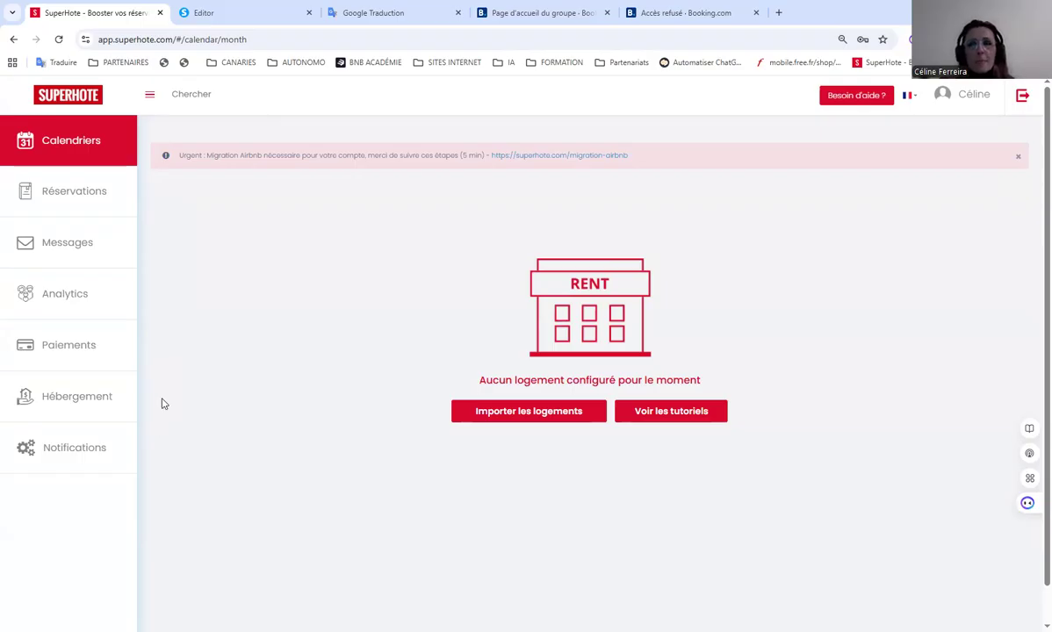
{"action": "left_click", "coordinate": [254, 13]}
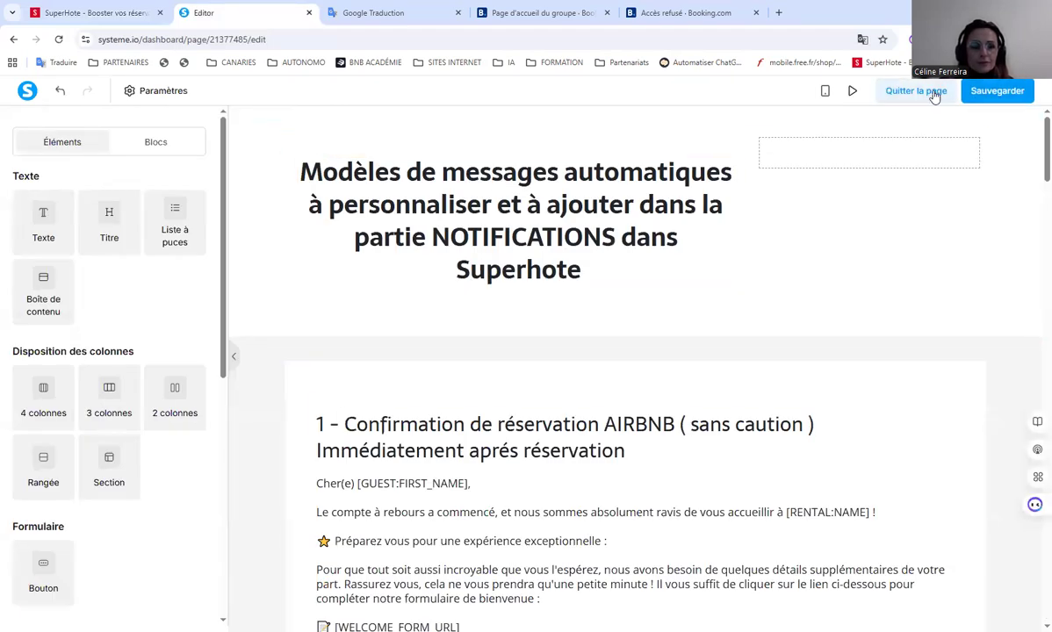
Step: Save and exit the message-templates page, expand MODULE 1, and return to SuperHote
{"action": "left_click", "coordinate": [985, 91]}
{"action": "left_click", "coordinate": [916, 91]}
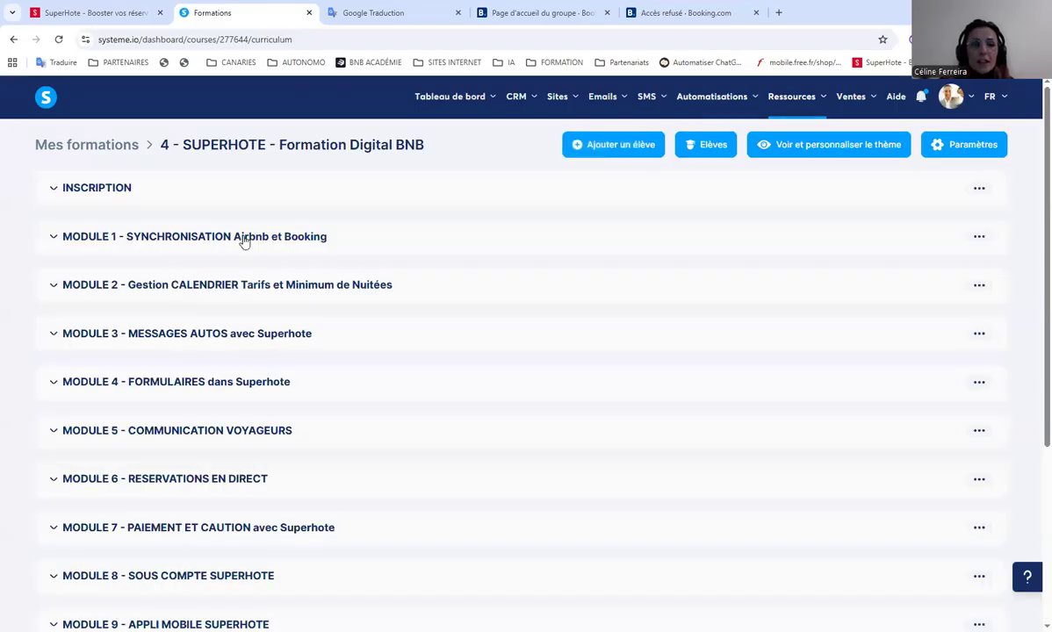
{"action": "left_click", "coordinate": [246, 239]}
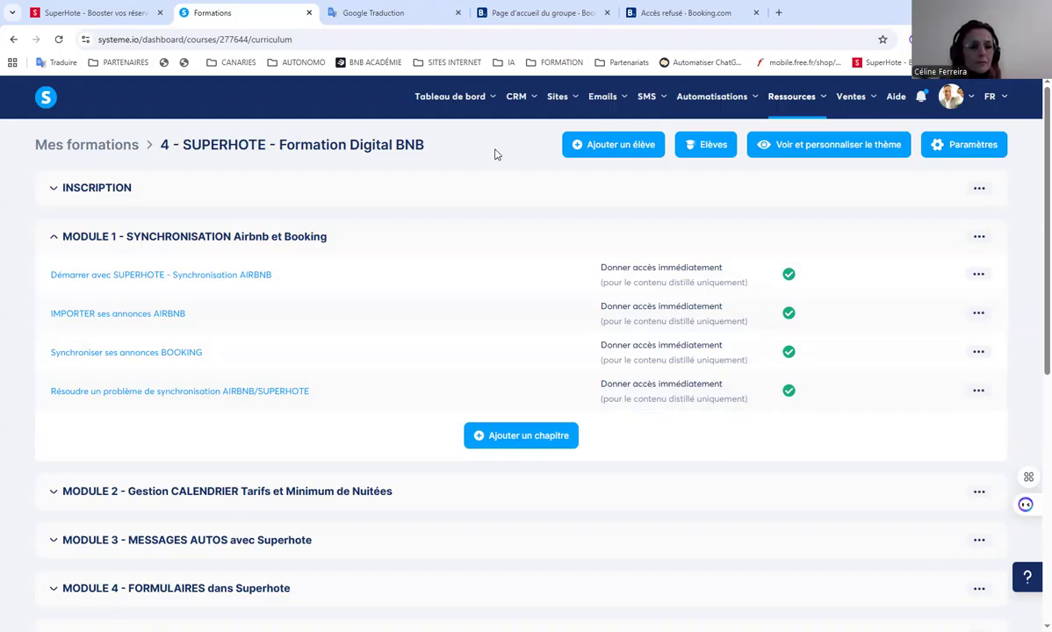
{"action": "left_click", "coordinate": [90, 21]}
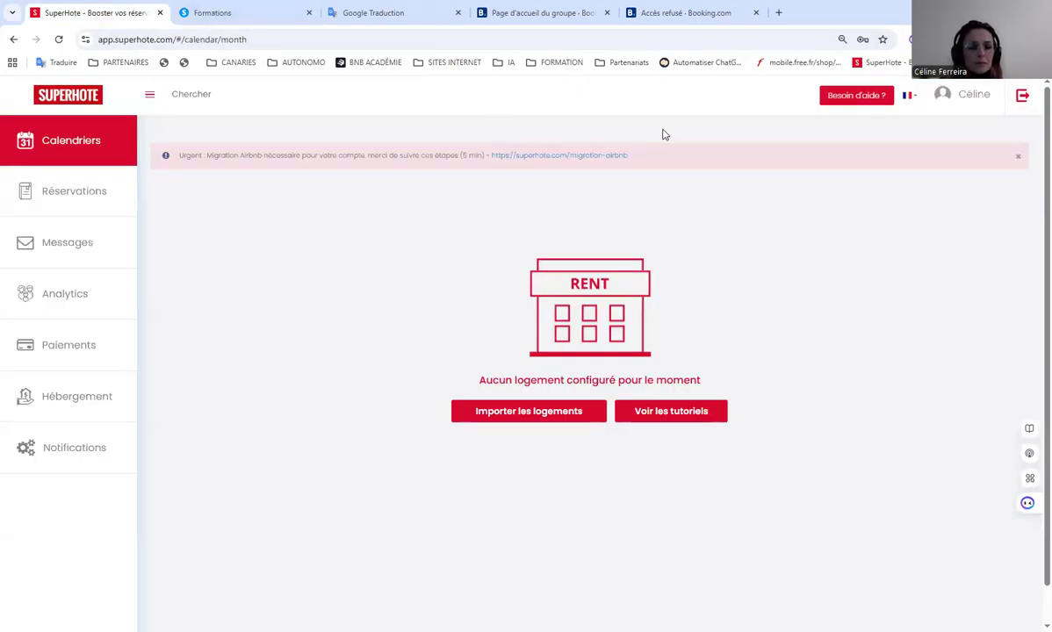
Step: Start adding a new user from team management, cancelling the avatar image selection
{"action": "left_click", "coordinate": [973, 98]}
{"action": "left_click", "coordinate": [943, 149]}
{"action": "left_click", "coordinate": [973, 203]}
{"action": "left_click", "coordinate": [921, 231]}
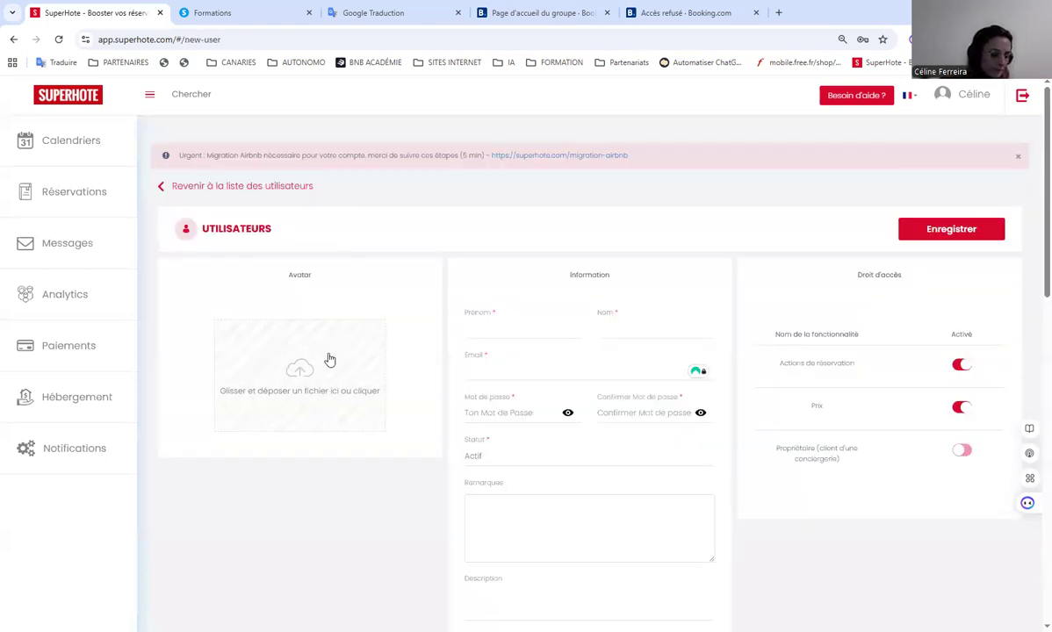
{"action": "left_click", "coordinate": [318, 390]}
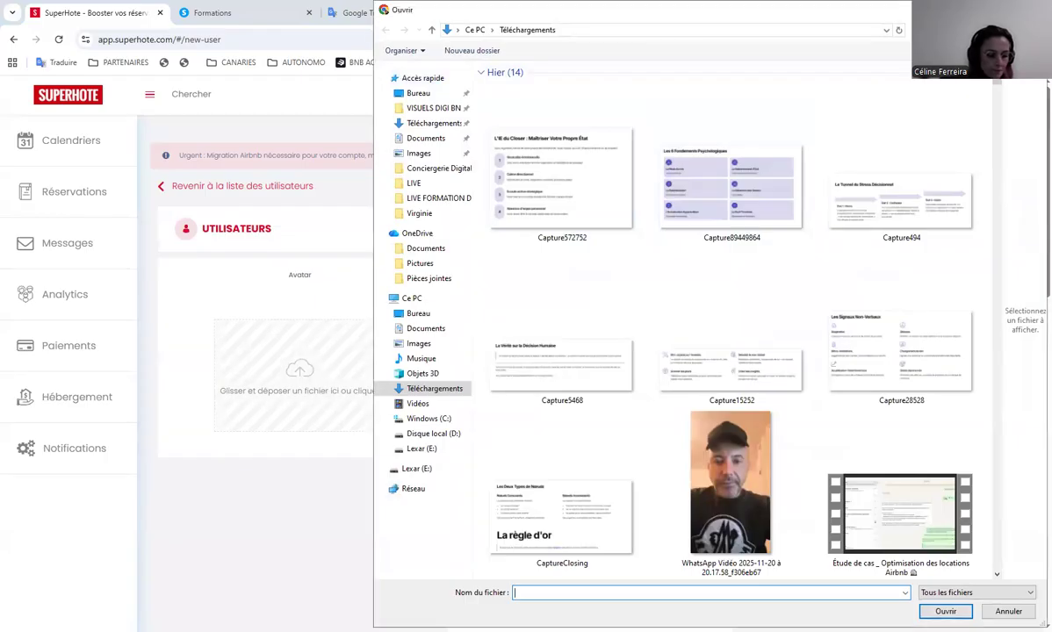
{"action": "key", "text": "Escape"}
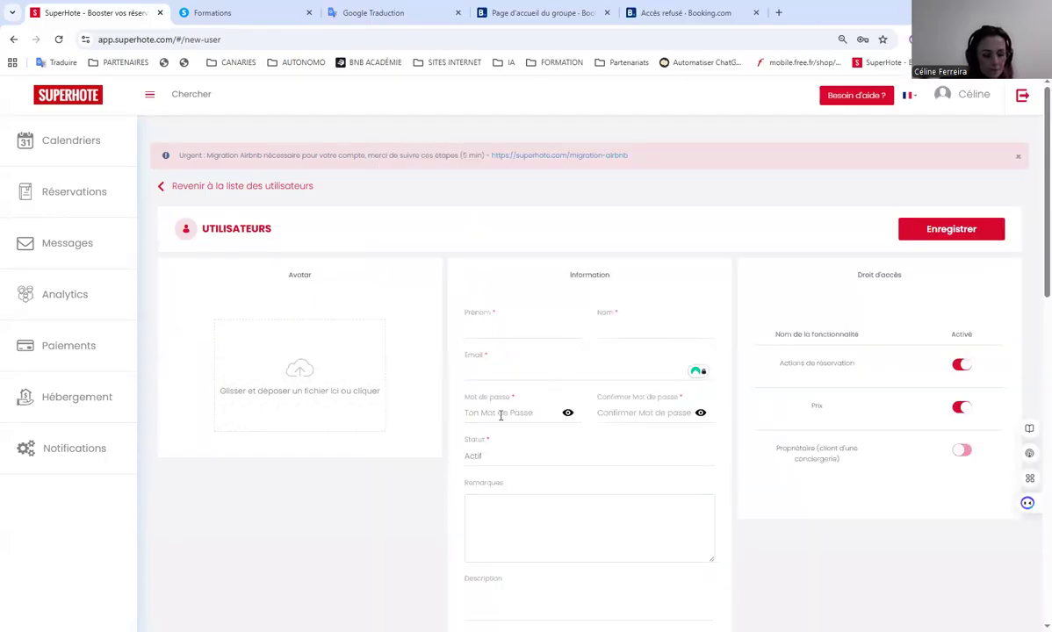
Step: Scroll through the new-user form to review its access-rights options
{"action": "scroll", "coordinate": [543, 476], "scroll_direction": "down", "scroll_amount": 2}
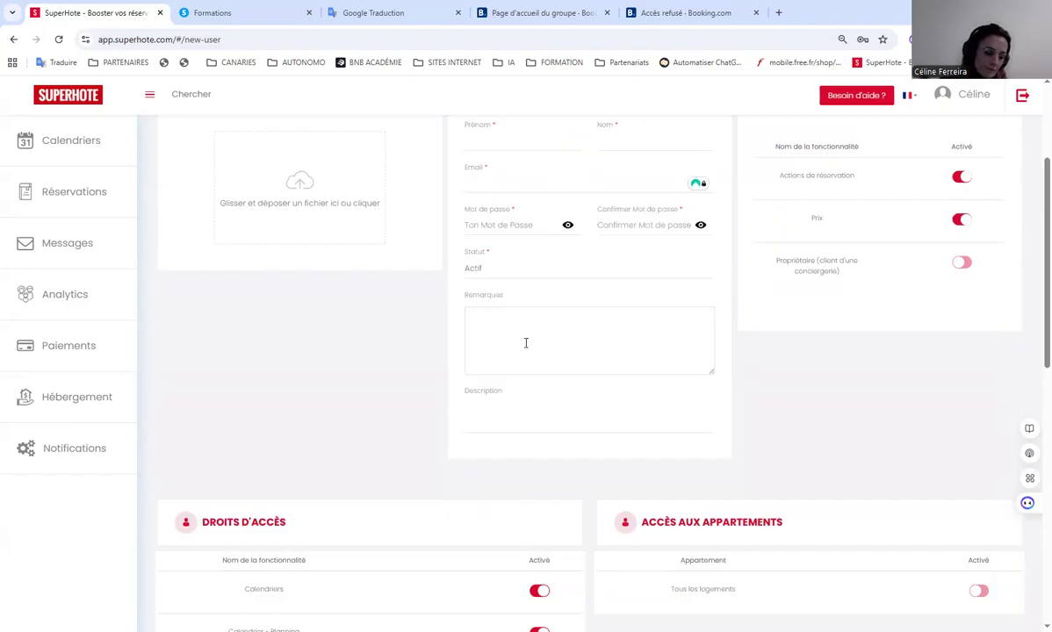
{"action": "scroll", "coordinate": [568, 352], "scroll_direction": "up", "scroll_amount": 2}
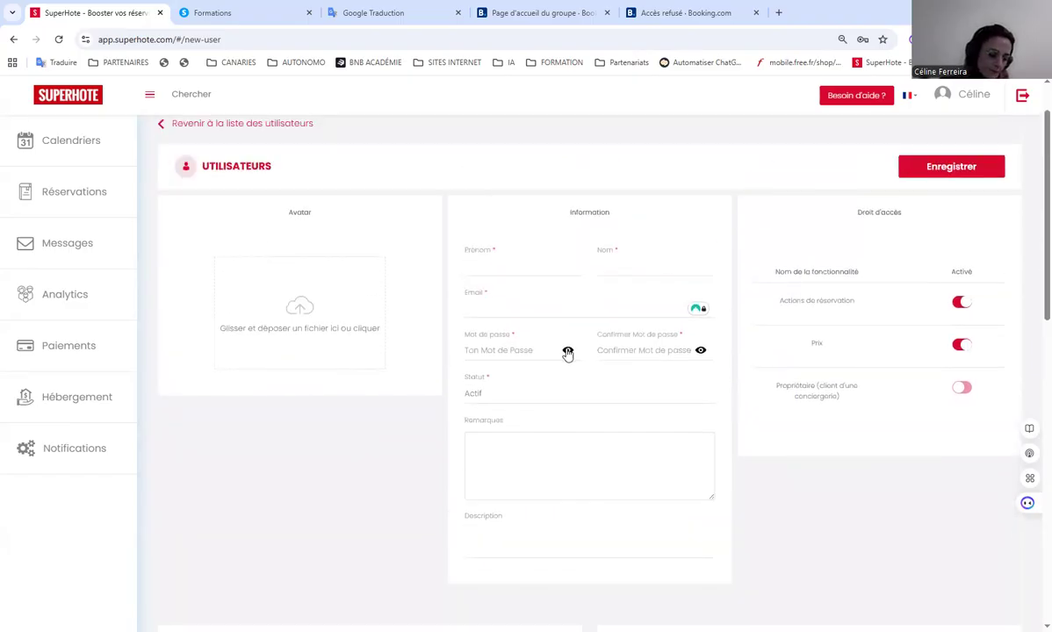
{"action": "scroll", "coordinate": [623, 388], "scroll_direction": "down", "scroll_amount": 8}
{"action": "scroll", "coordinate": [477, 357], "scroll_direction": "up", "scroll_amount": 2}
{"action": "scroll", "coordinate": [813, 270], "scroll_direction": "up", "scroll_amount": 2}
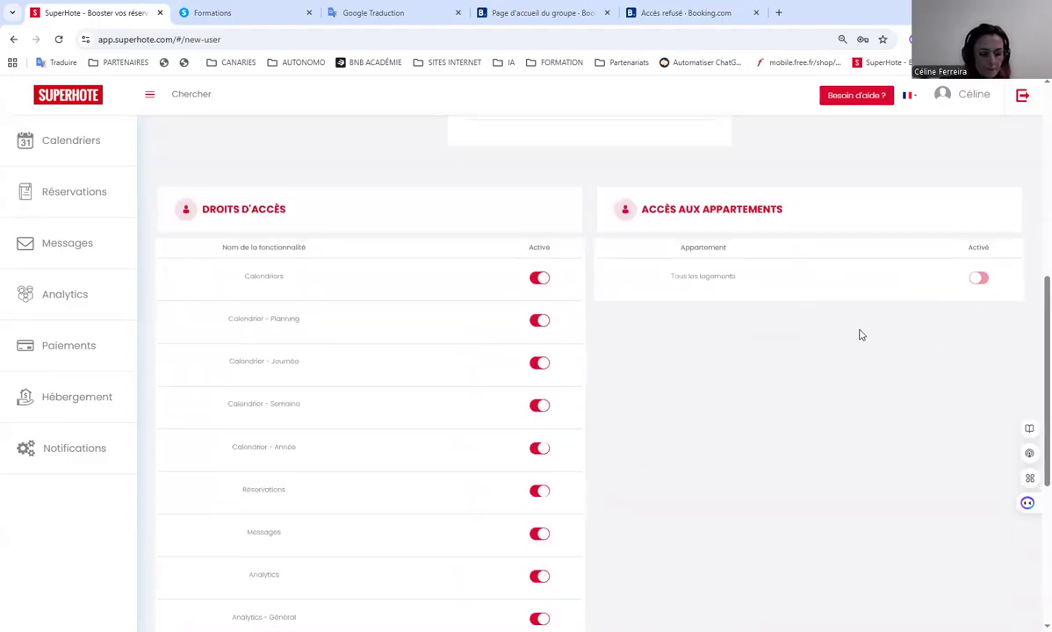
{"action": "scroll", "coordinate": [857, 167], "scroll_direction": "up", "scroll_amount": 5}
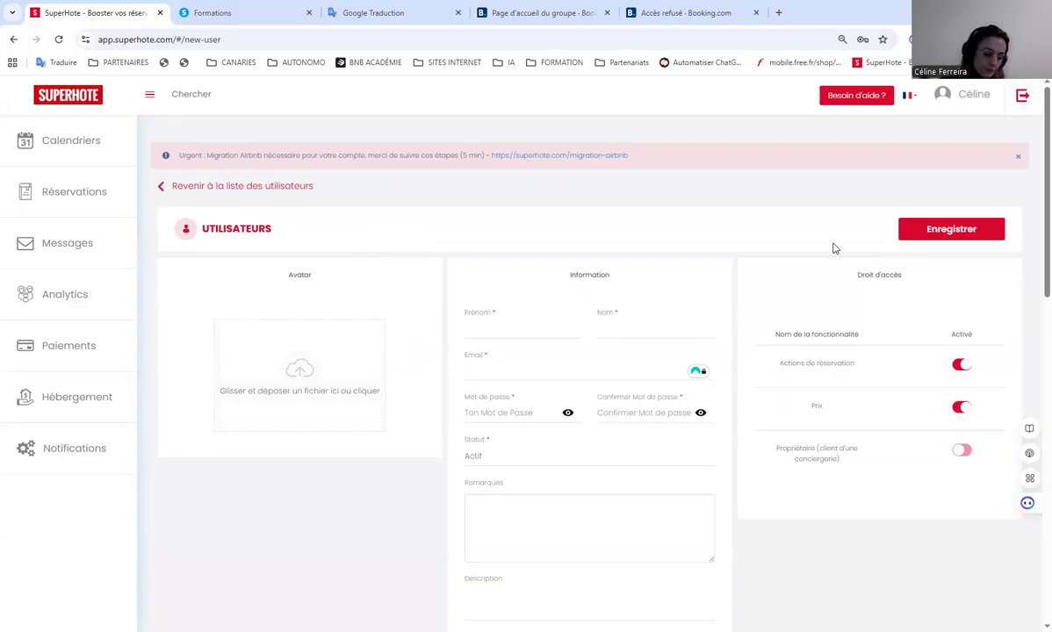
{"action": "scroll", "coordinate": [321, 379], "scroll_direction": "down", "scroll_amount": 10}
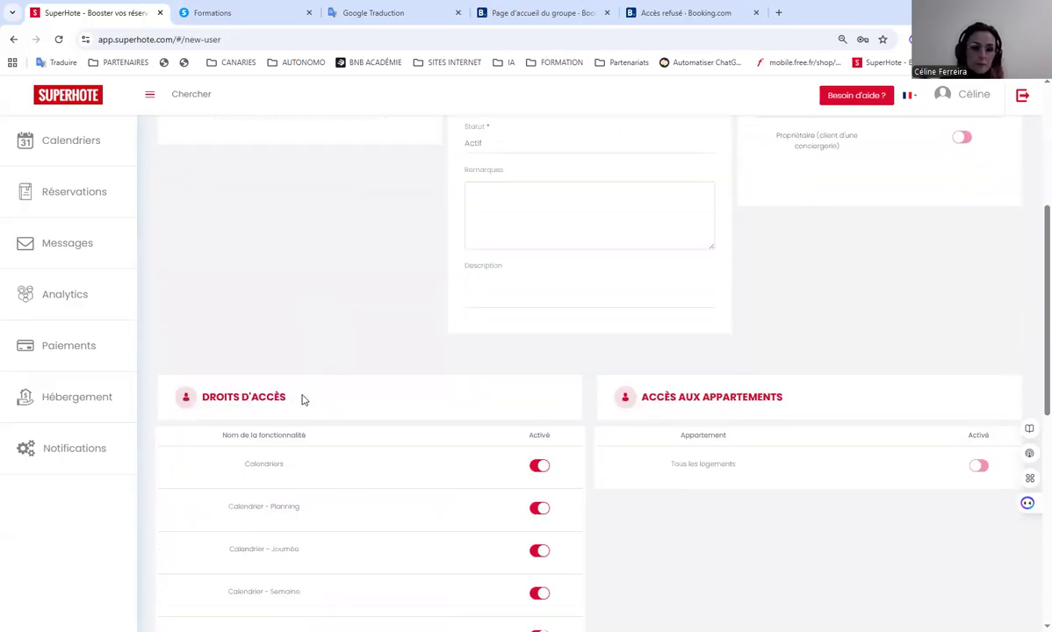
{"action": "scroll", "coordinate": [313, 404], "scroll_direction": "up", "scroll_amount": 10}
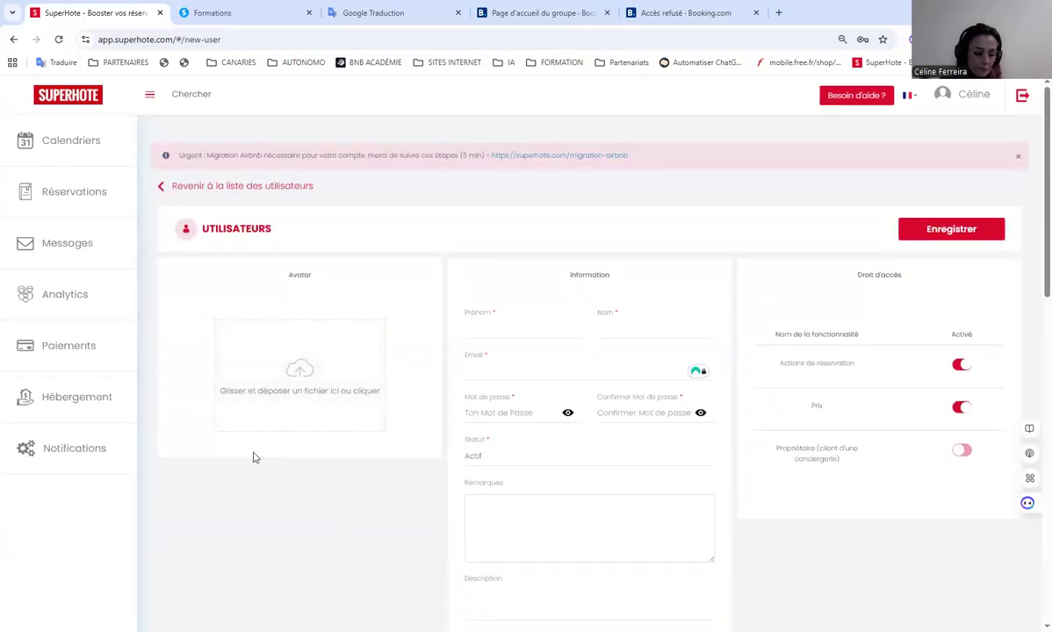
{"action": "scroll", "coordinate": [264, 450], "scroll_direction": "down", "scroll_amount": 6}
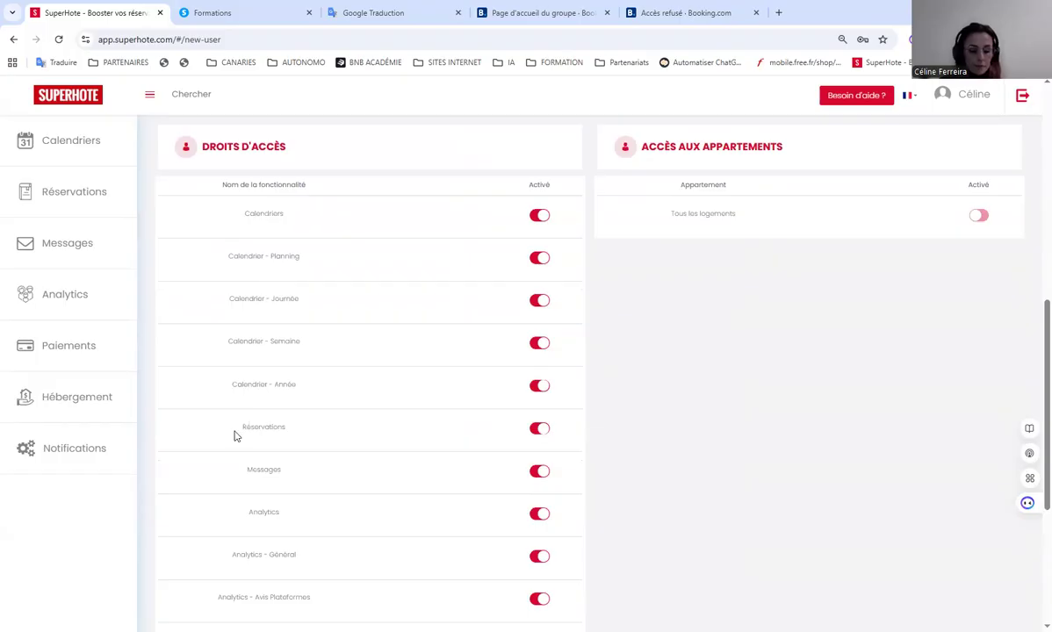
{"action": "scroll", "coordinate": [294, 395], "scroll_direction": "up", "scroll_amount": 6}
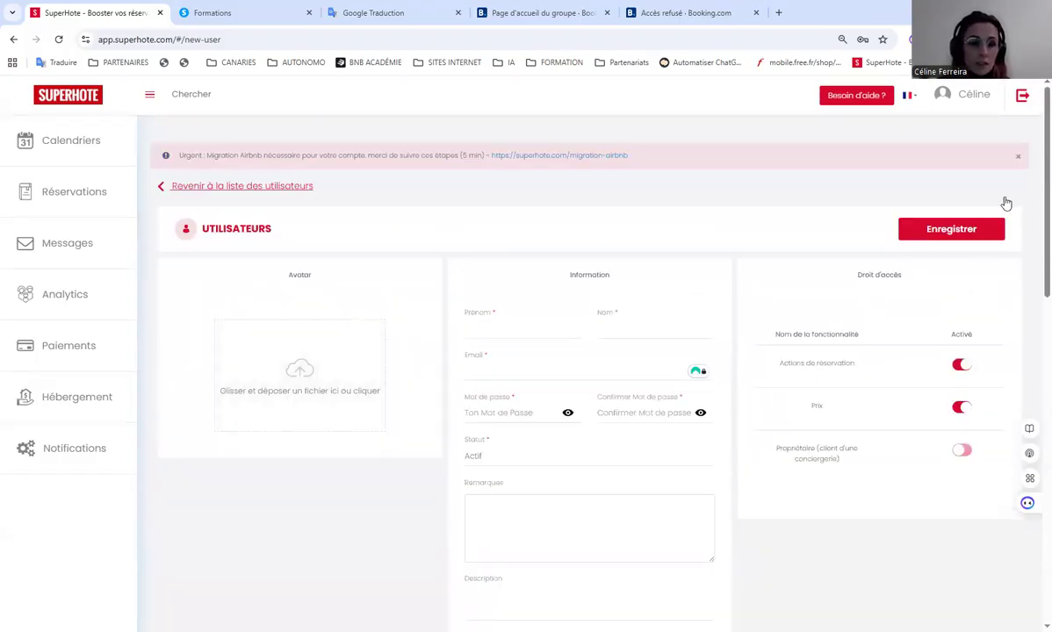
{"action": "scroll", "coordinate": [439, 308], "scroll_direction": "down", "scroll_amount": 2}
{"action": "scroll", "coordinate": [475, 290], "scroll_direction": "up", "scroll_amount": 2}
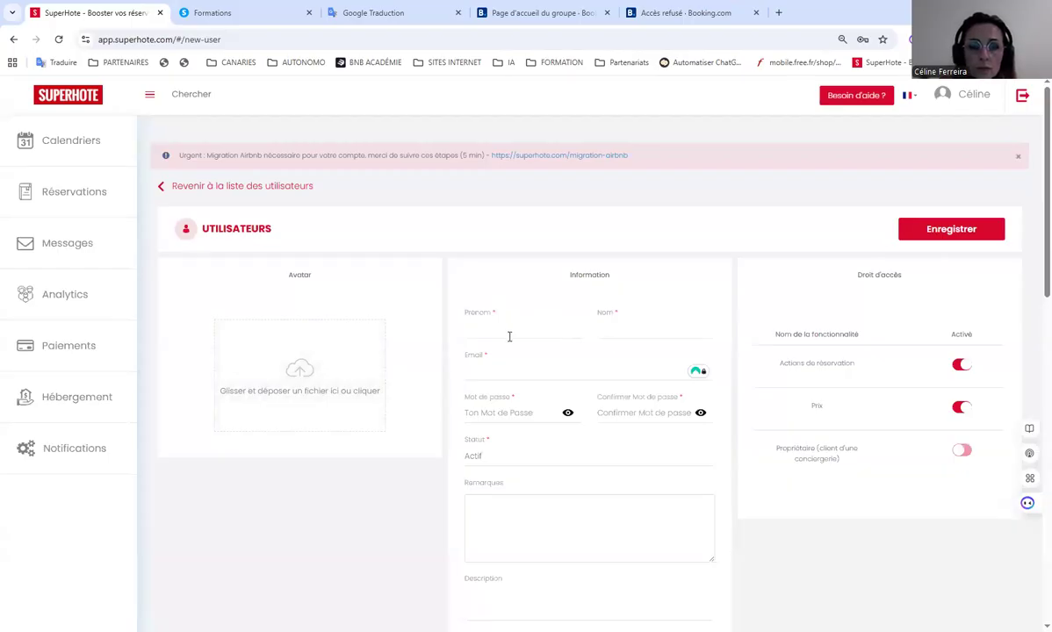
{"action": "scroll", "coordinate": [499, 379], "scroll_direction": "down", "scroll_amount": 6}
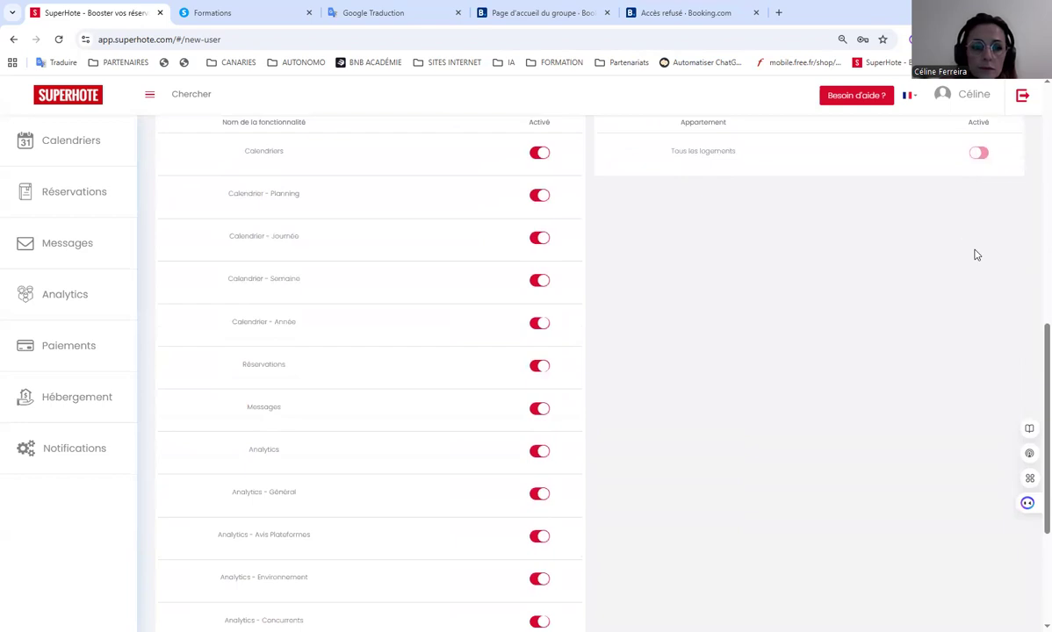
{"action": "scroll", "coordinate": [451, 374], "scroll_direction": "down", "scroll_amount": 3}
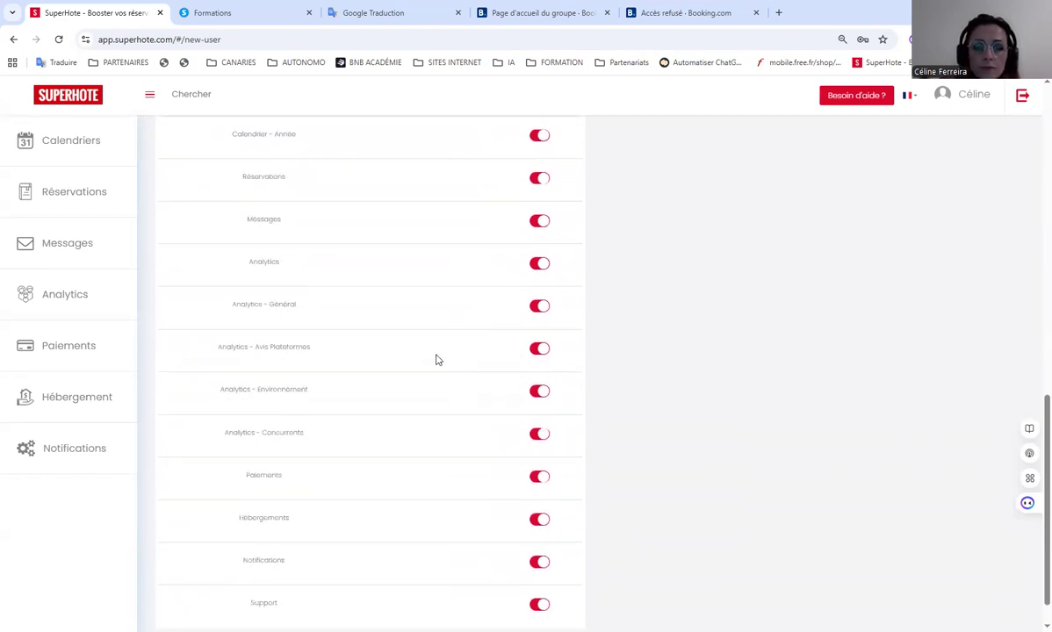
Step: Toggle the Paiements permission off and back on, leaving it enabled
{"action": "left_click", "coordinate": [540, 477]}
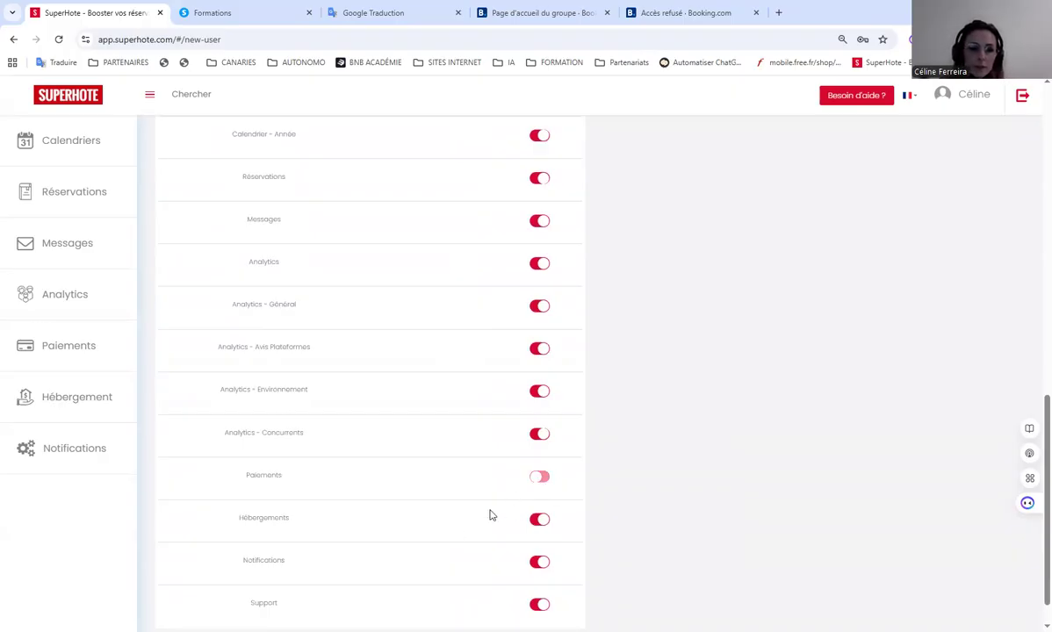
{"action": "scroll", "coordinate": [509, 496], "scroll_direction": "down", "scroll_amount": 1}
{"action": "scroll", "coordinate": [538, 395], "scroll_direction": "up", "scroll_amount": 5}
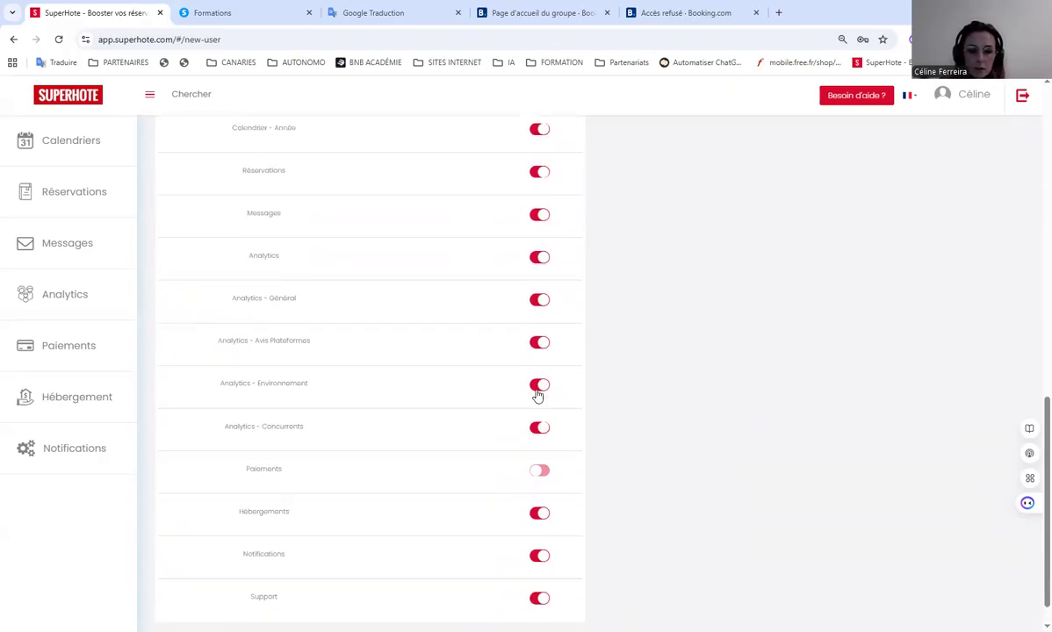
{"action": "scroll", "coordinate": [537, 379], "scroll_direction": "down", "scroll_amount": 5}
{"action": "left_click", "coordinate": [540, 437]}
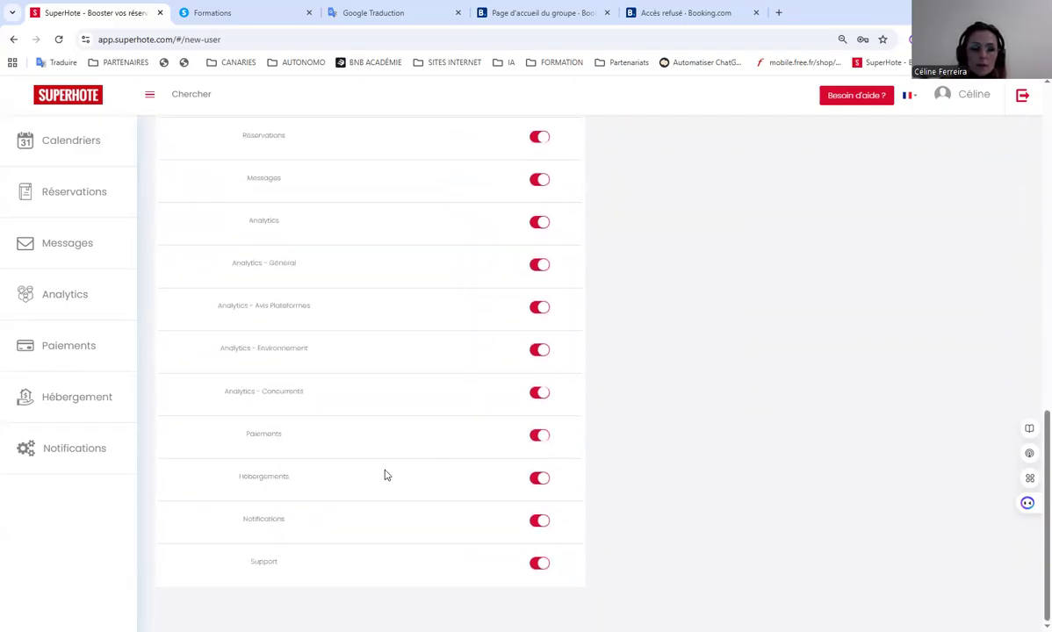
{"action": "scroll", "coordinate": [355, 463], "scroll_direction": "up", "scroll_amount": 10}
{"action": "scroll", "coordinate": [394, 430], "scroll_direction": "down", "scroll_amount": 5}
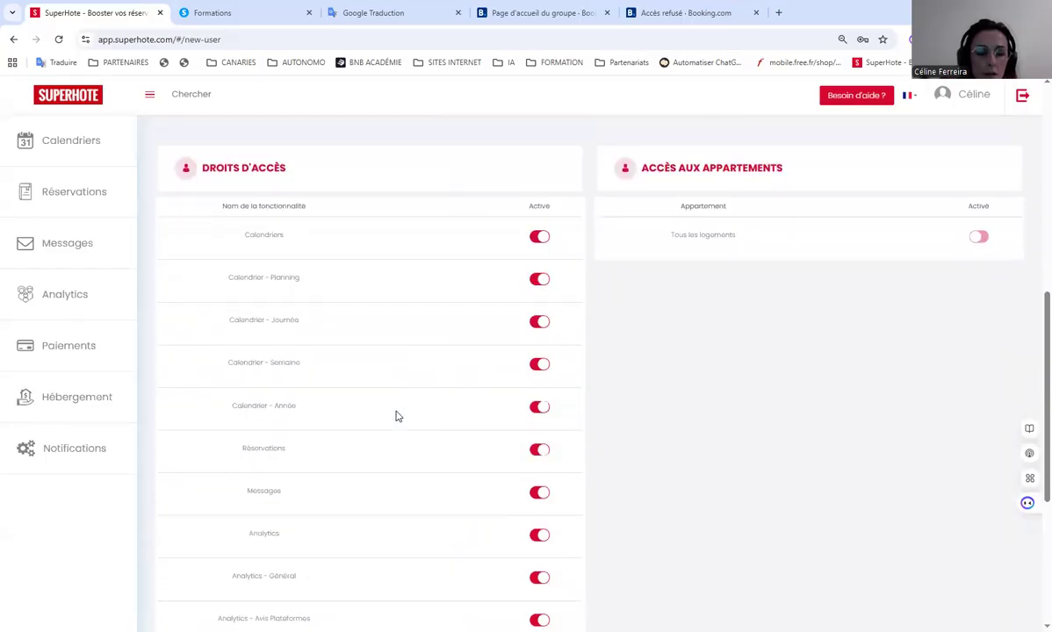
{"action": "scroll", "coordinate": [398, 415], "scroll_direction": "up", "scroll_amount": 3}
{"action": "scroll", "coordinate": [503, 422], "scroll_direction": "down", "scroll_amount": 2}
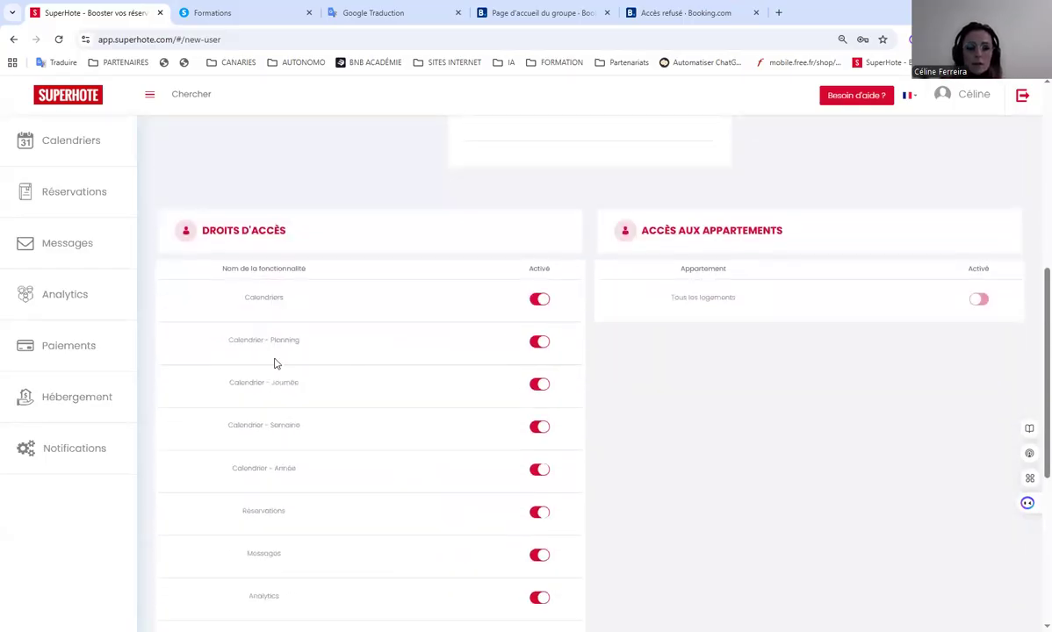
{"action": "scroll", "coordinate": [255, 298], "scroll_direction": "up", "scroll_amount": 3}
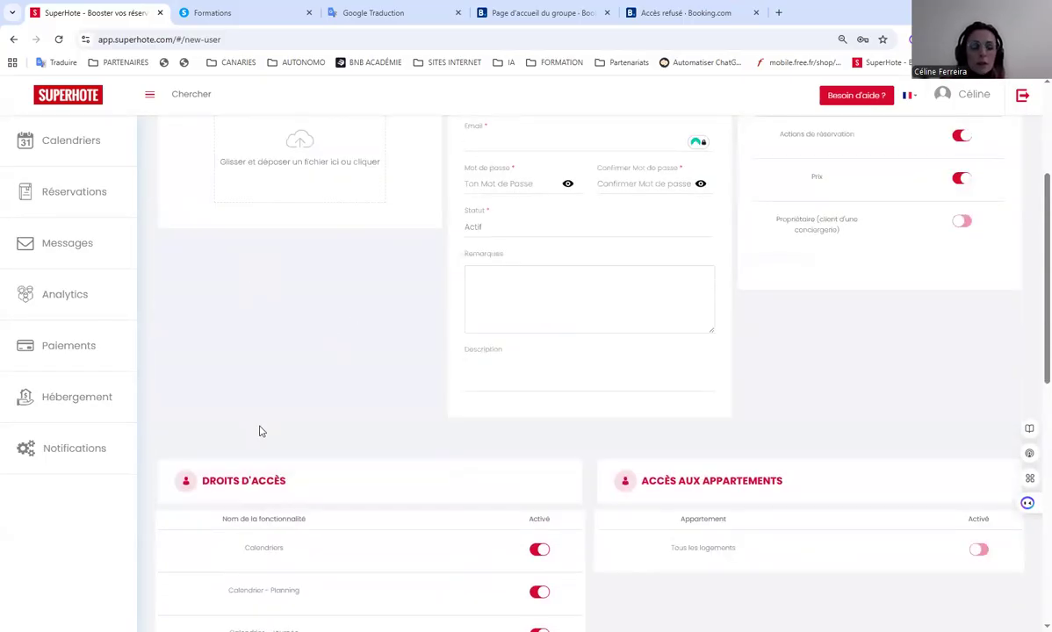
{"action": "scroll", "coordinate": [247, 432], "scroll_direction": "down", "scroll_amount": 3}
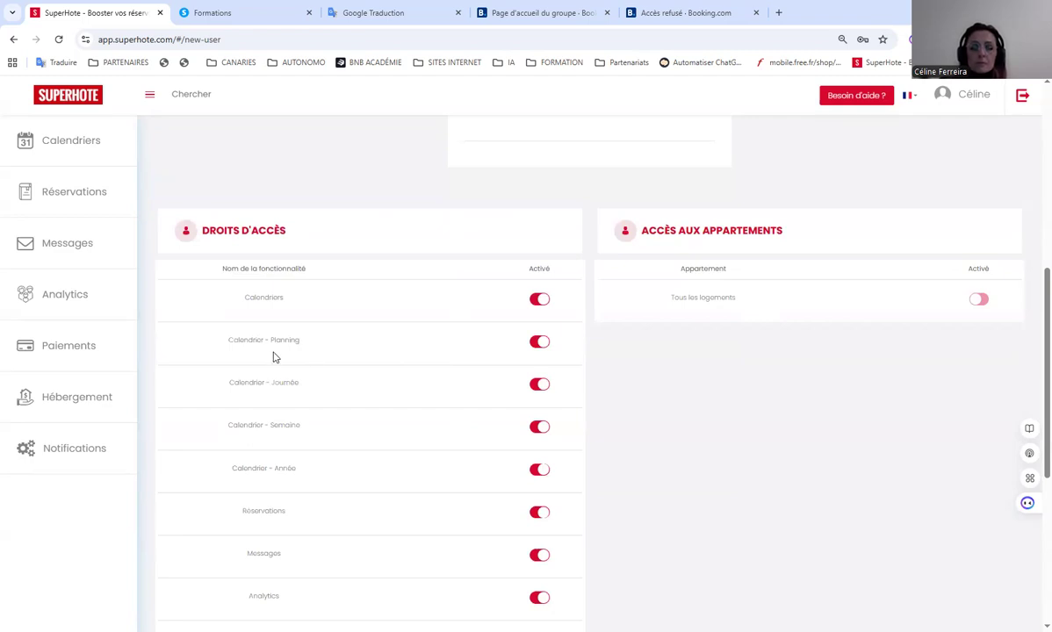
{"action": "scroll", "coordinate": [255, 366], "scroll_direction": "up", "scroll_amount": 6}
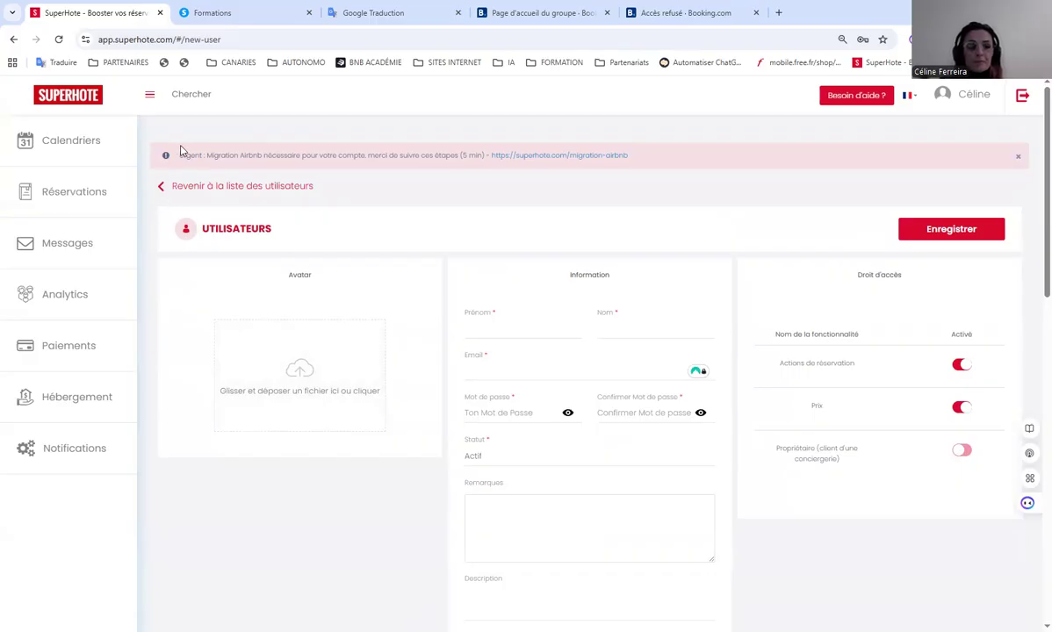
Step: In the course curriculum, expand MODULE 2 and MODULE 3 to list their chapters
{"action": "left_click", "coordinate": [245, 14]}
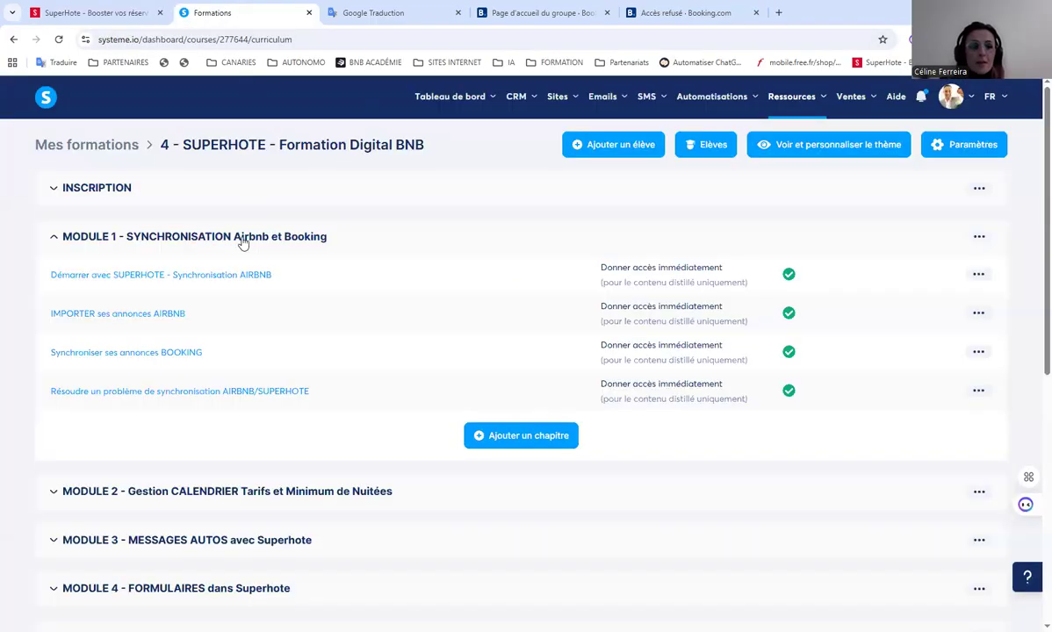
{"action": "scroll", "coordinate": [120, 294], "scroll_direction": "down", "scroll_amount": 3}
{"action": "scroll", "coordinate": [136, 300], "scroll_direction": "up", "scroll_amount": 2}
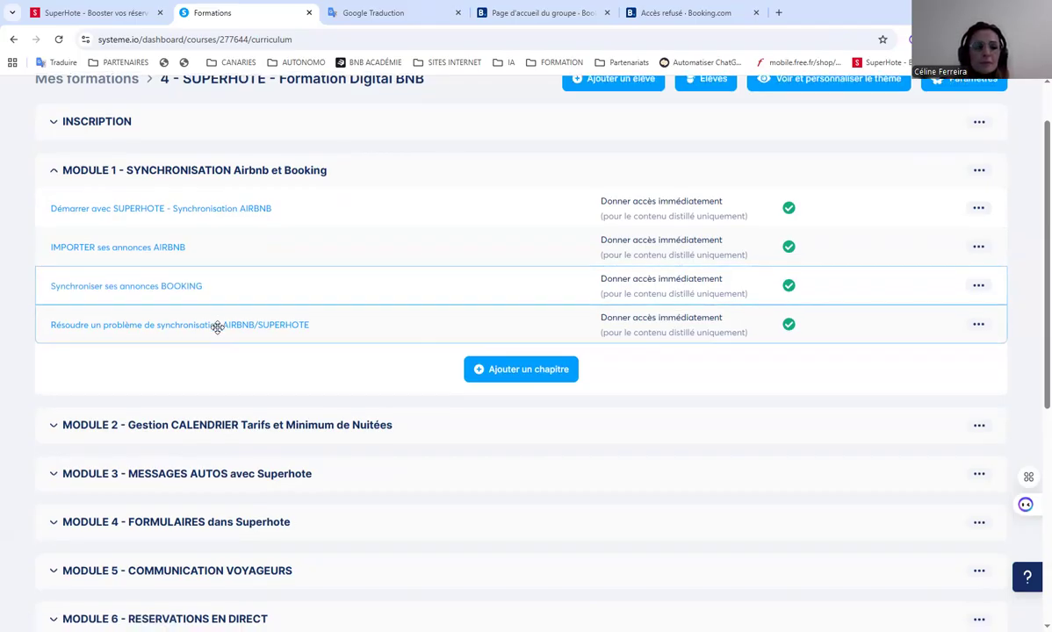
{"action": "scroll", "coordinate": [217, 327], "scroll_direction": "down", "scroll_amount": 2}
{"action": "left_click", "coordinate": [288, 246]}
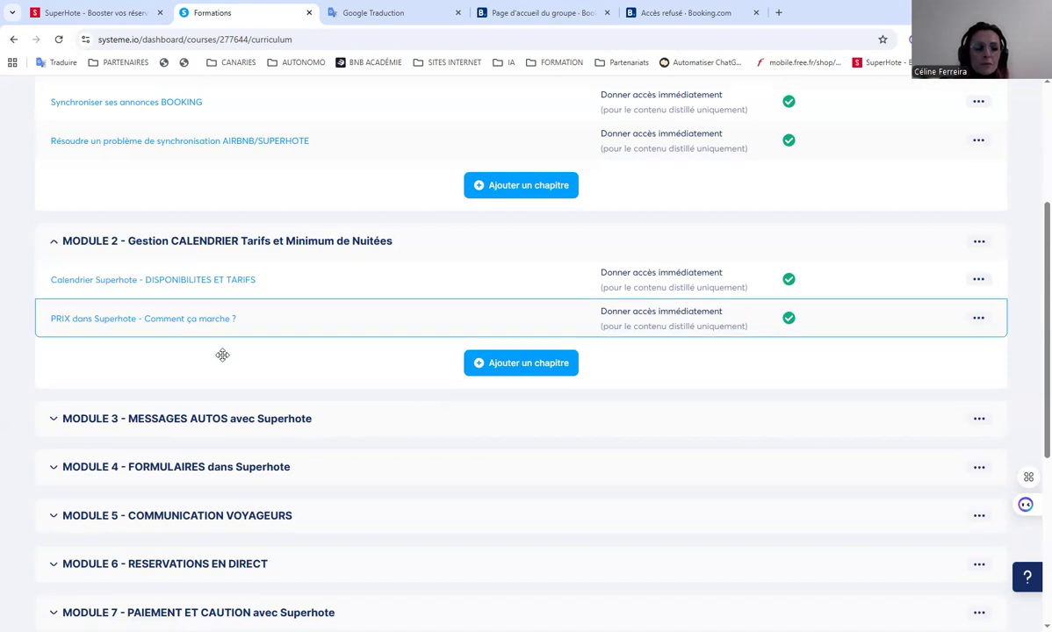
{"action": "scroll", "coordinate": [173, 371], "scroll_direction": "down", "scroll_amount": 2}
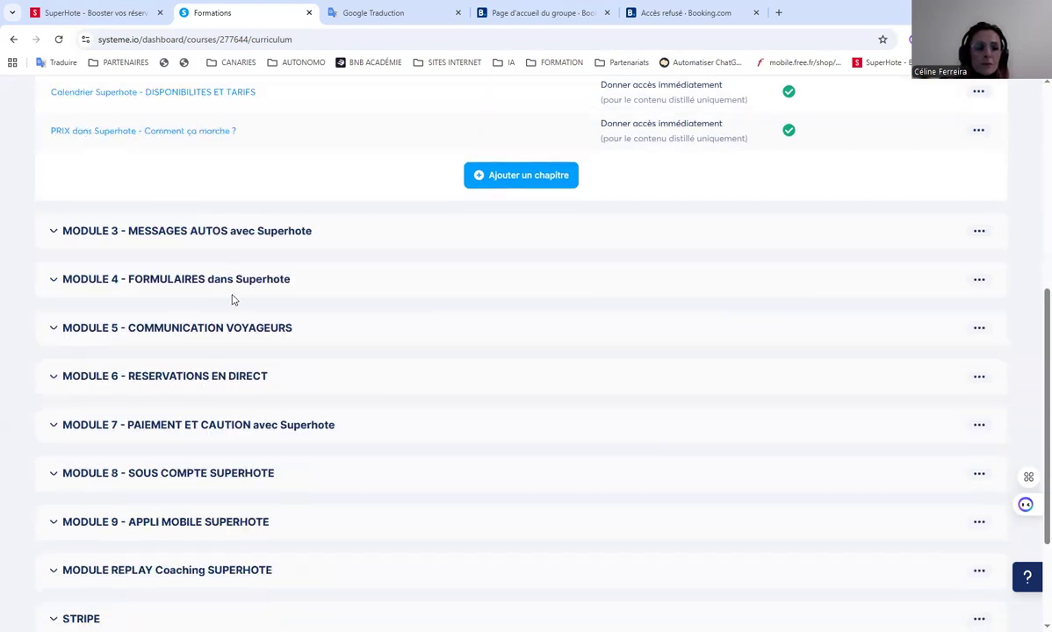
{"action": "left_click", "coordinate": [200, 230]}
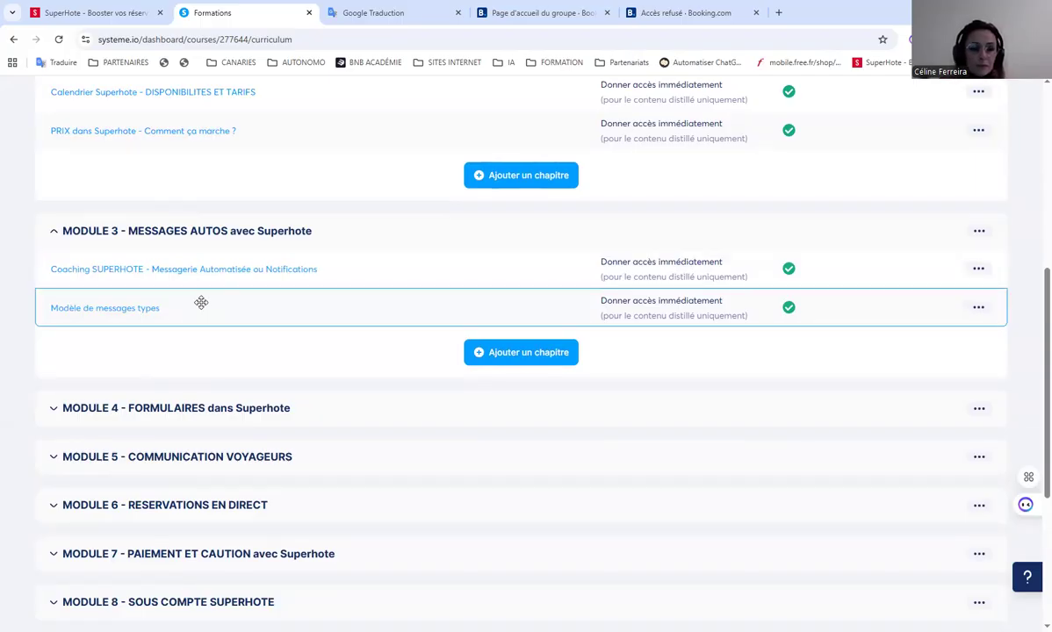
Step: Expand MODULES 4, 5 and 6, revealing RESERVATIONS EN DIRECT's seven chapters
{"action": "scroll", "coordinate": [201, 307], "scroll_direction": "down", "scroll_amount": 2}
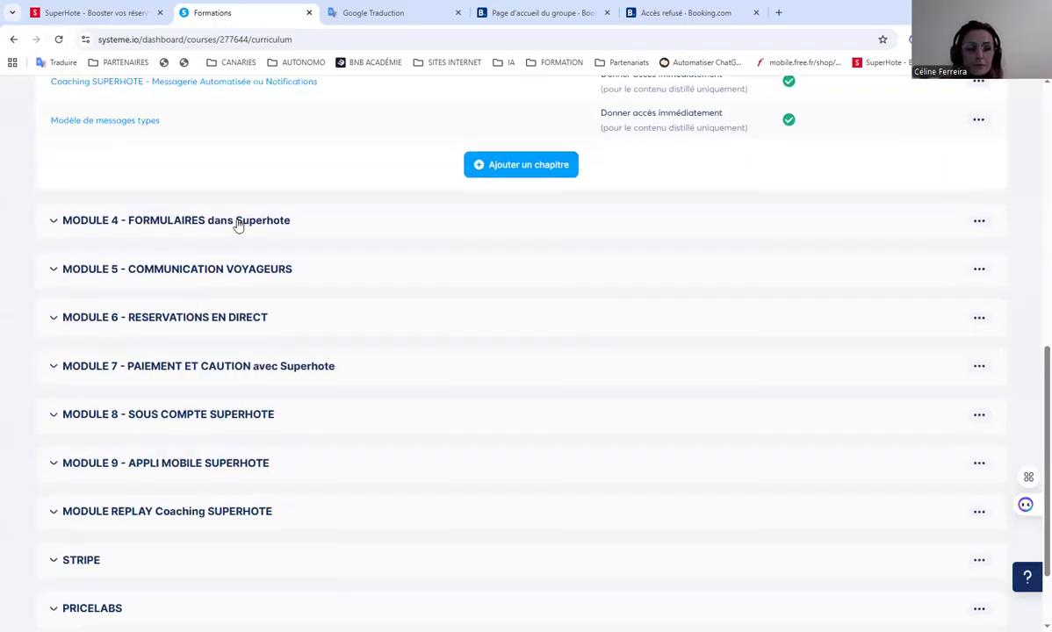
{"action": "left_click", "coordinate": [235, 223]}
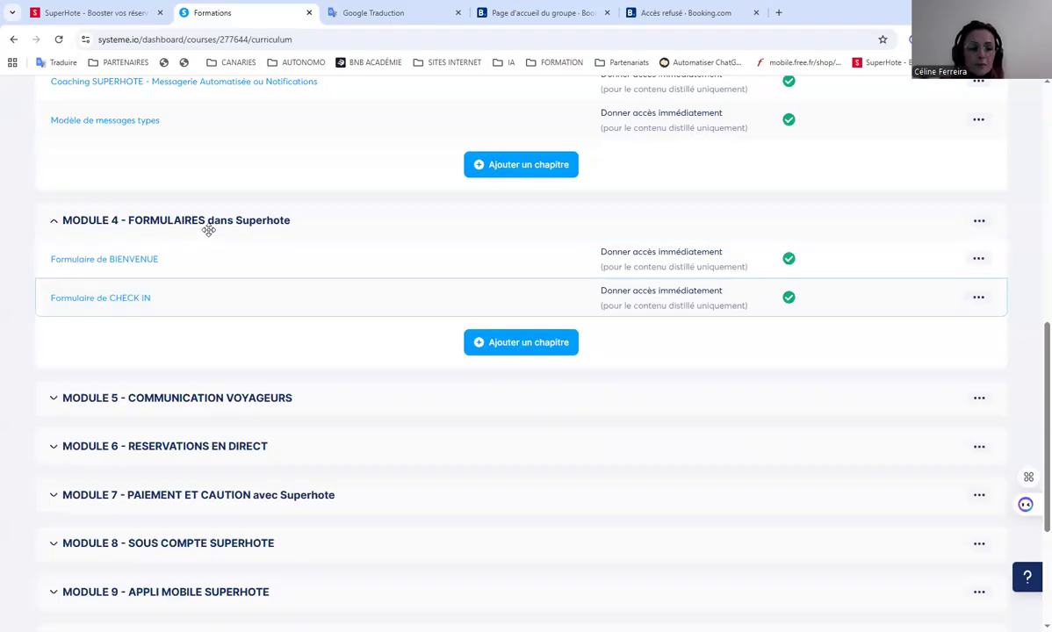
{"action": "scroll", "coordinate": [216, 296], "scroll_direction": "down", "scroll_amount": 2}
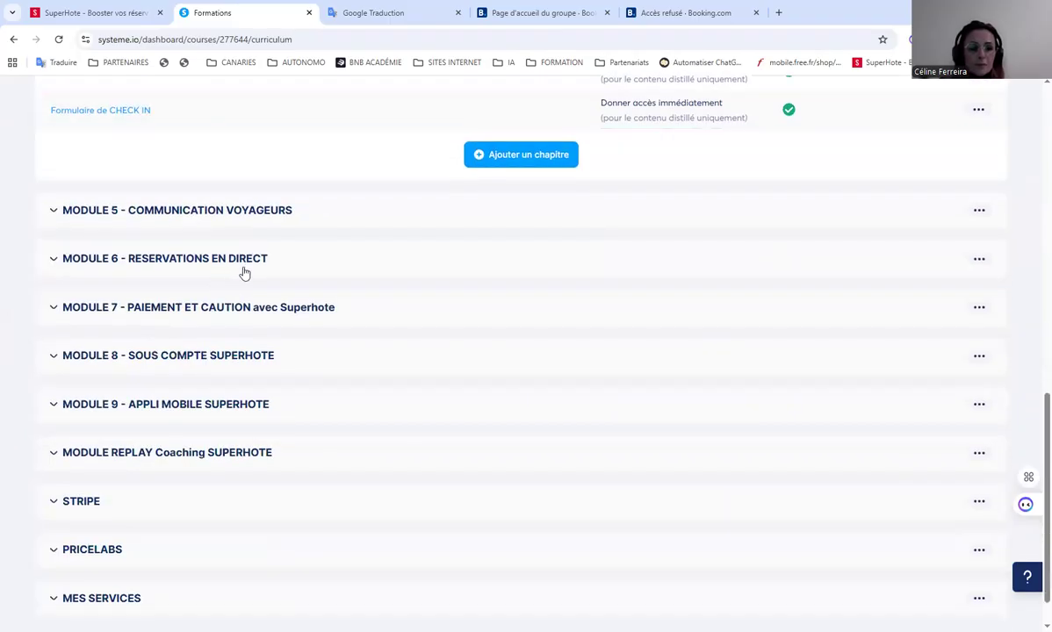
{"action": "left_click", "coordinate": [245, 215]}
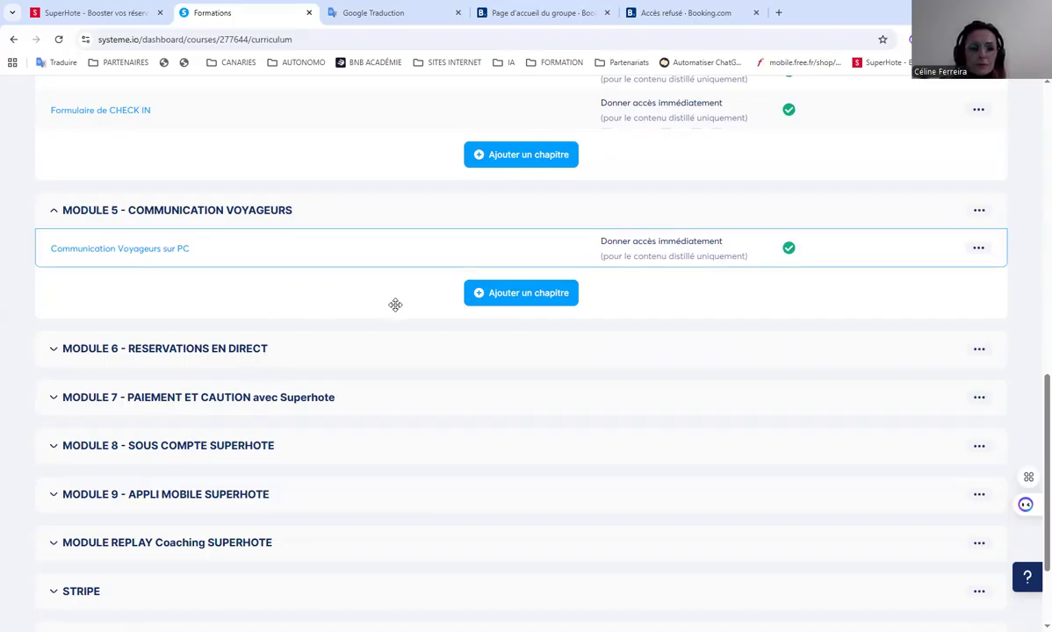
{"action": "left_click", "coordinate": [194, 351]}
{"action": "scroll", "coordinate": [205, 357], "scroll_direction": "down", "scroll_amount": 2}
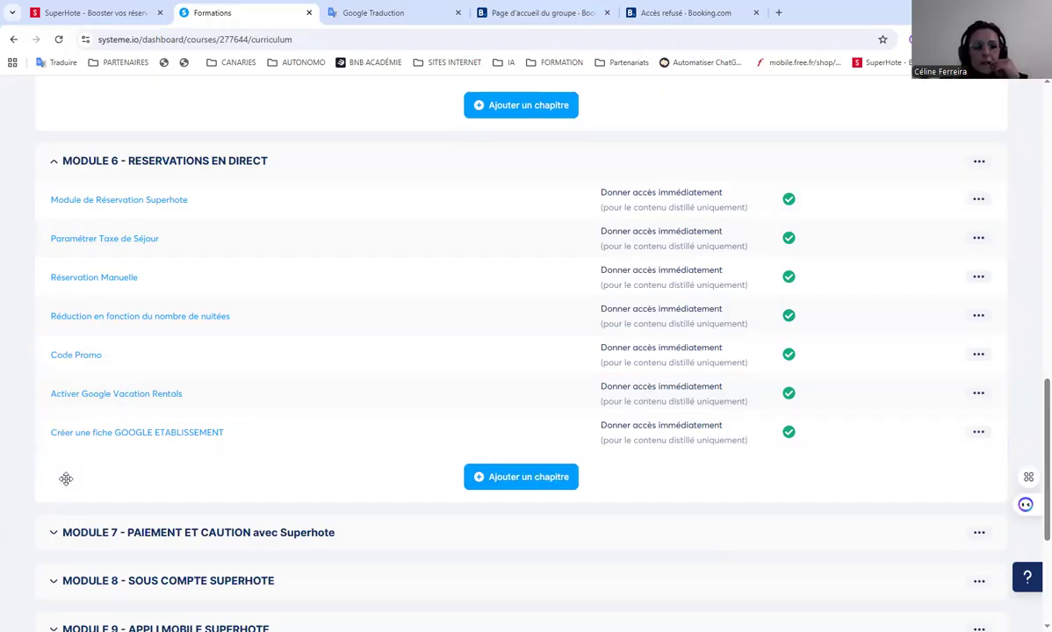
Step: Expand MODULE 7's payment and deposit link chapters, then go back to SuperHote
{"action": "scroll", "coordinate": [66, 479], "scroll_direction": "down", "scroll_amount": 2}
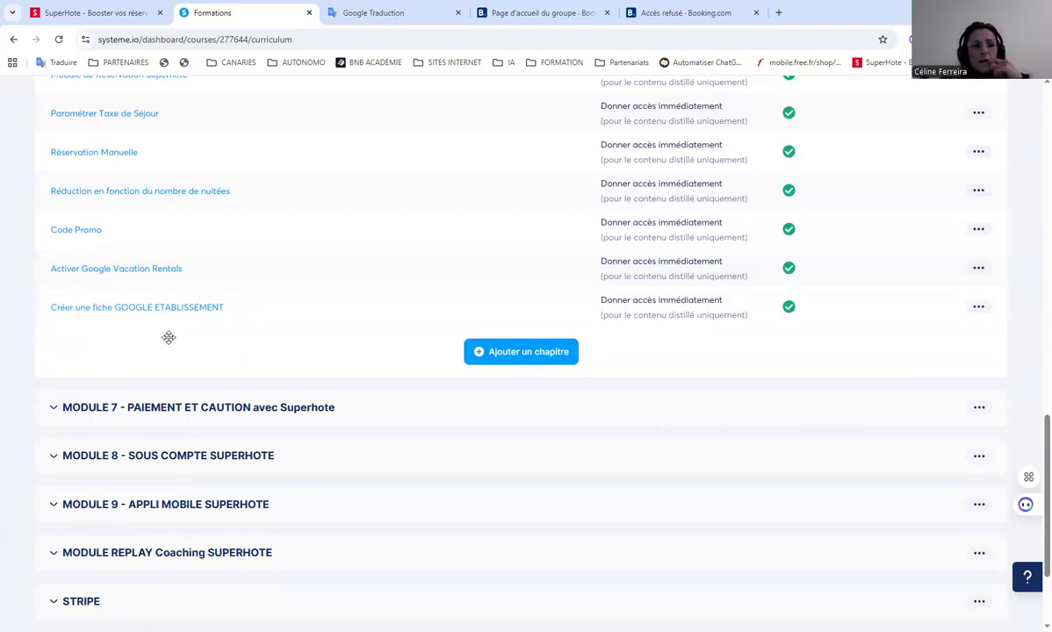
{"action": "scroll", "coordinate": [167, 336], "scroll_direction": "up", "scroll_amount": 2}
{"action": "scroll", "coordinate": [167, 343], "scroll_direction": "down", "scroll_amount": 3}
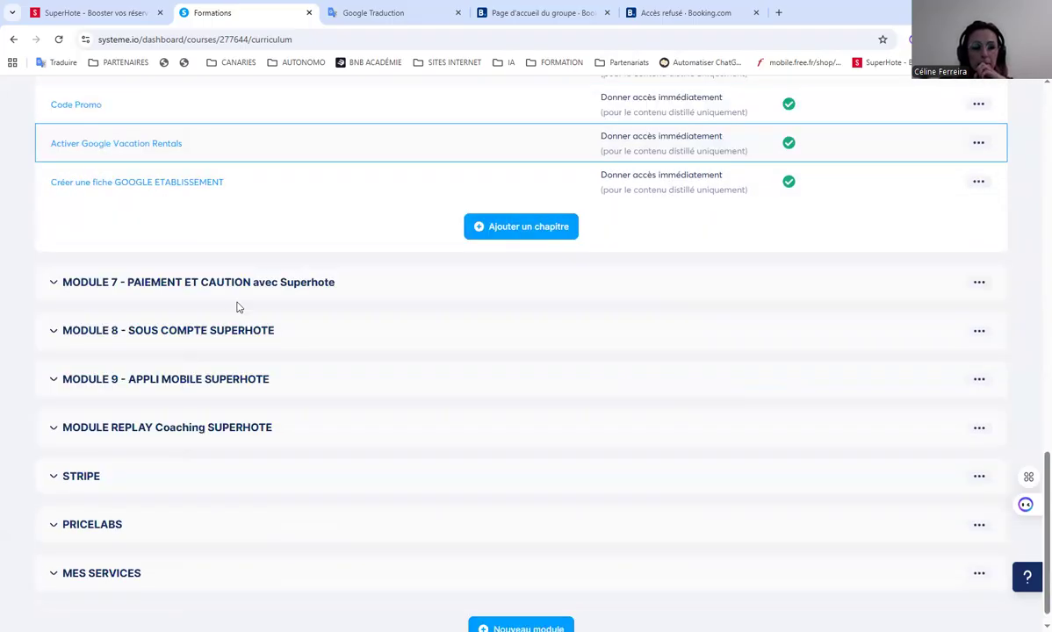
{"action": "left_click", "coordinate": [238, 290]}
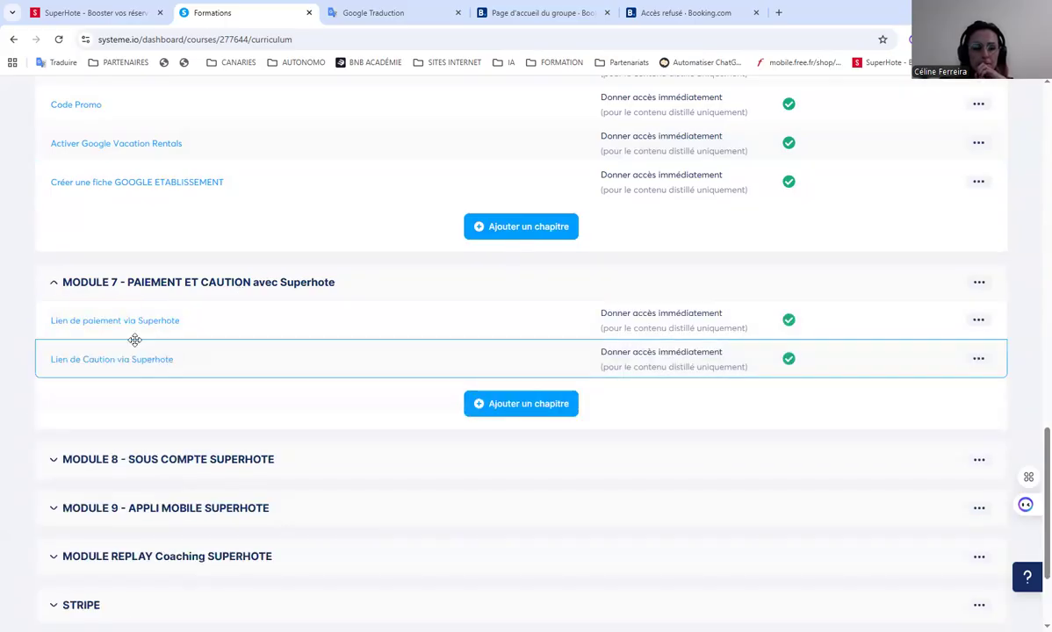
{"action": "left_click", "coordinate": [104, 12]}
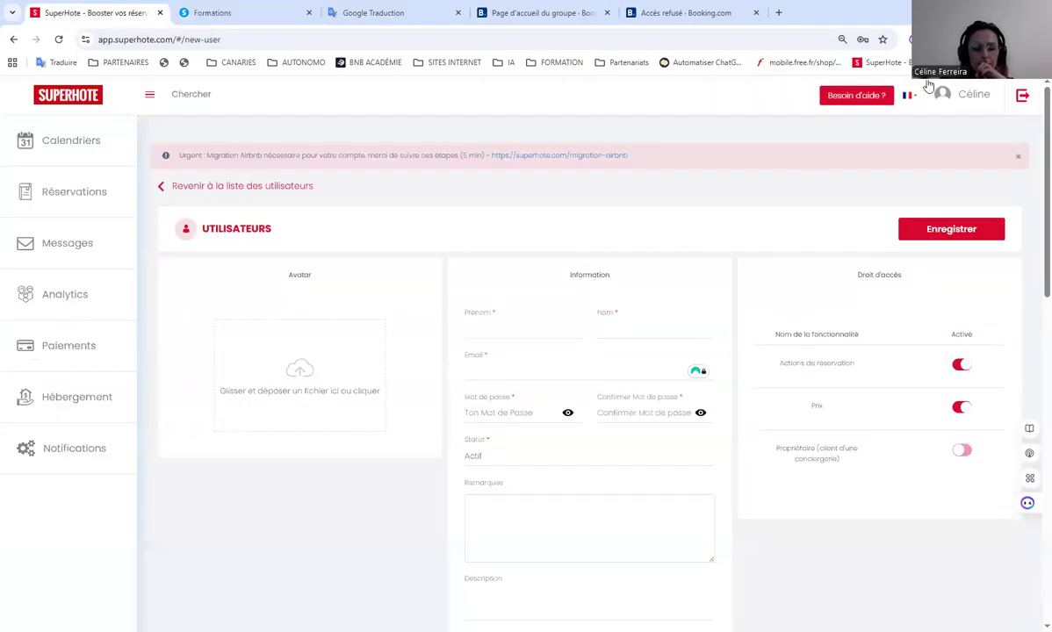
Step: Log out and back in, then open payments for the 10–11 November L'EXTASE direct booking
{"action": "left_click", "coordinate": [1023, 100]}
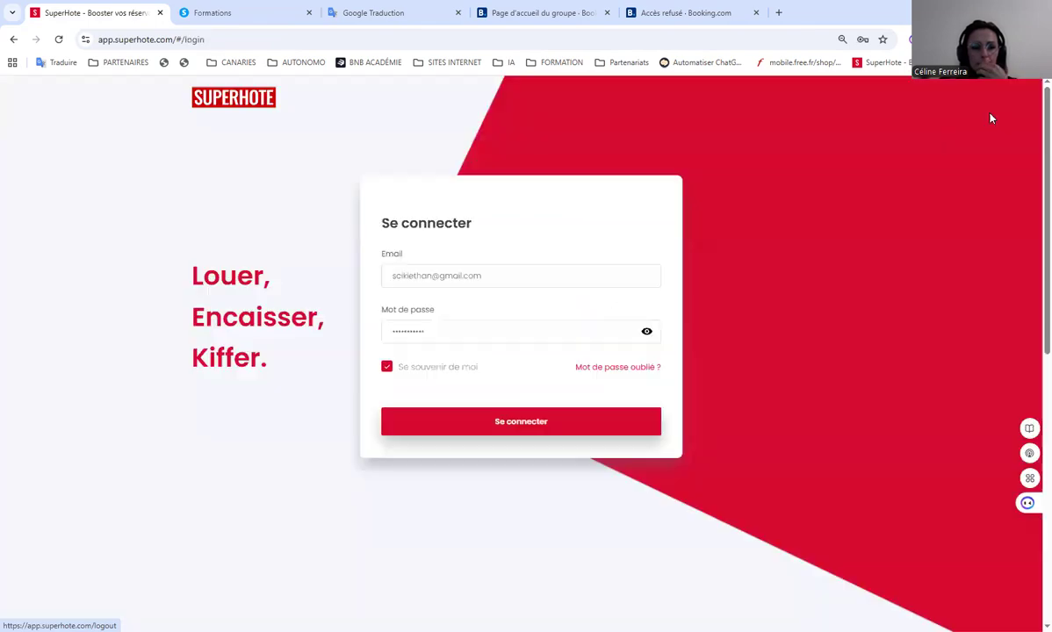
{"action": "left_click", "coordinate": [509, 422]}
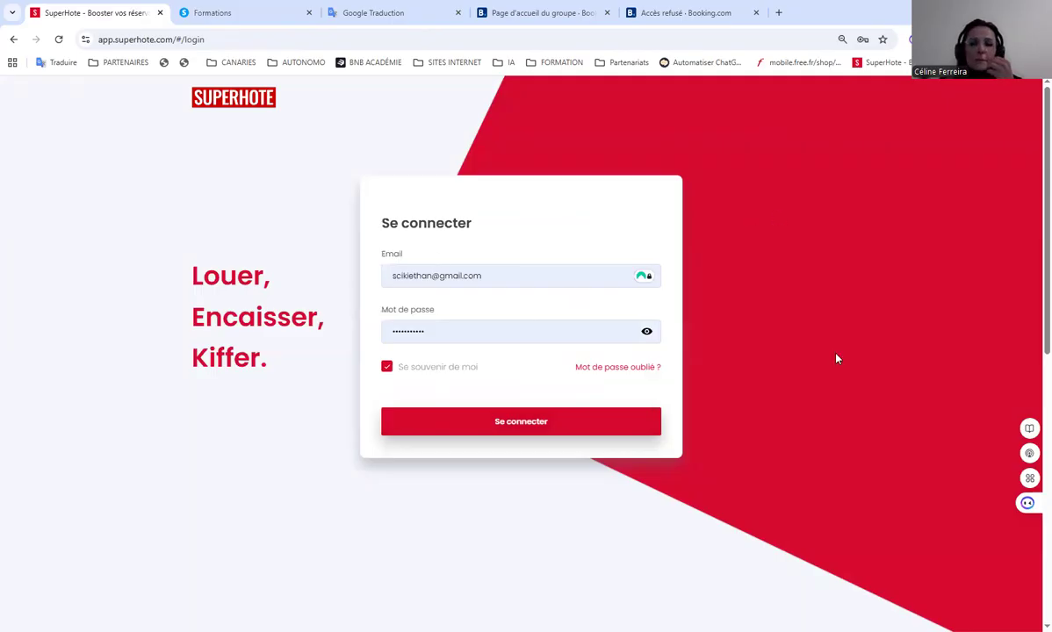
{"action": "left_click", "coordinate": [515, 423]}
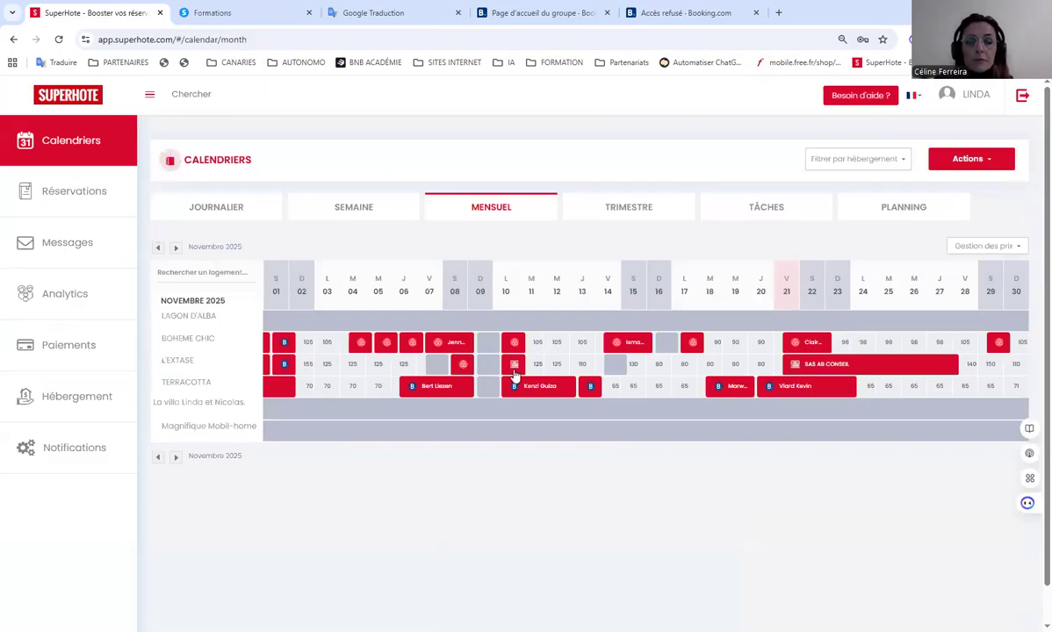
{"action": "left_click", "coordinate": [530, 367]}
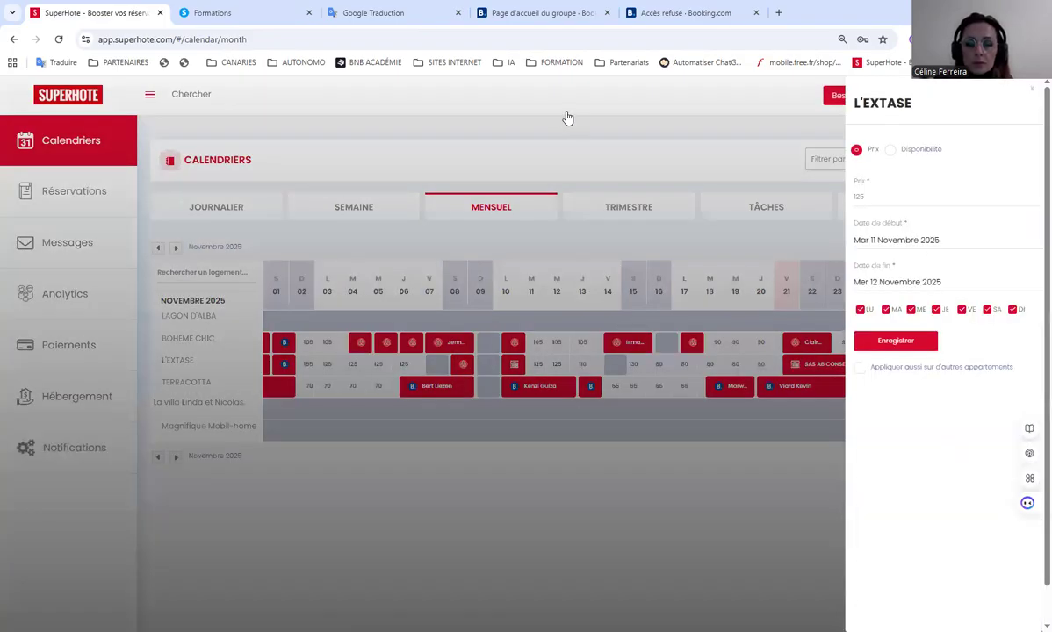
{"action": "left_click", "coordinate": [491, 278]}
{"action": "left_click", "coordinate": [514, 365]}
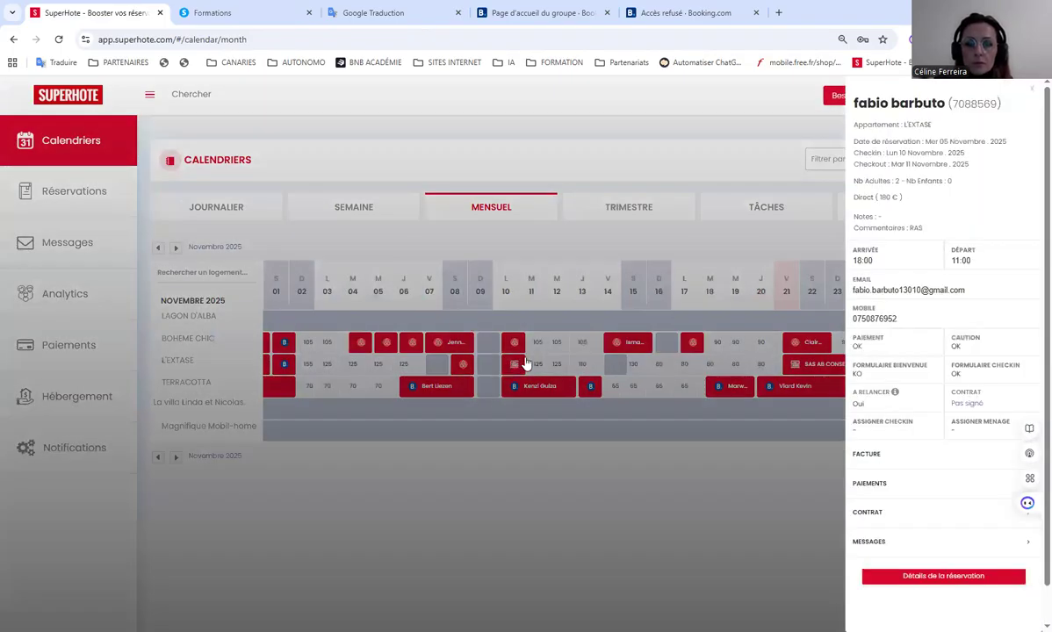
{"action": "left_click", "coordinate": [874, 483]}
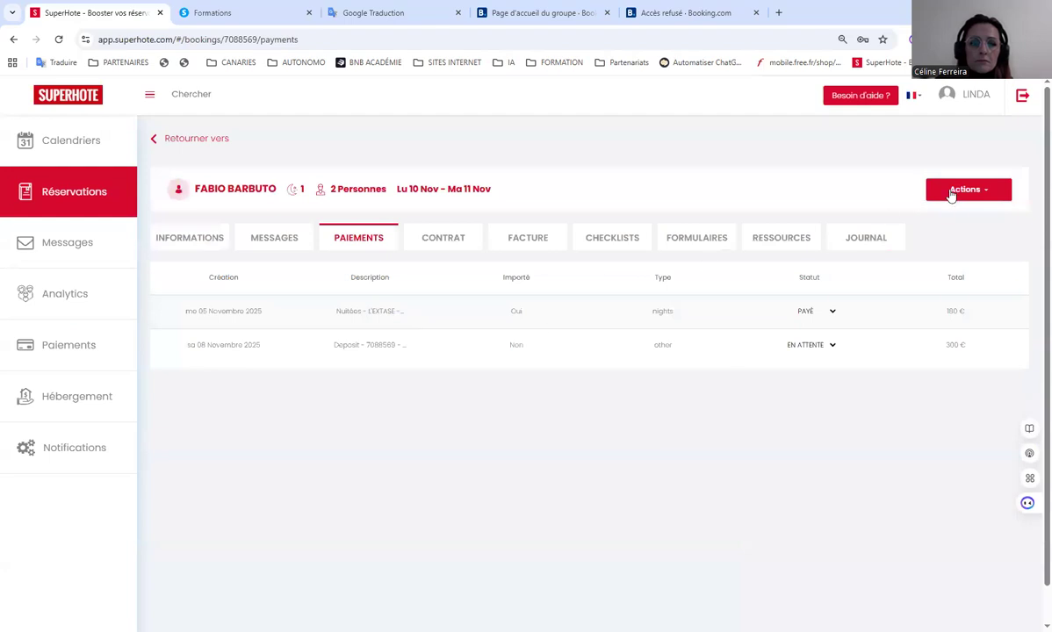
Step: Fill a new payment link: 110 € nights payment, Stripe account, description '2 nuits supp'
{"action": "left_click", "coordinate": [950, 192]}
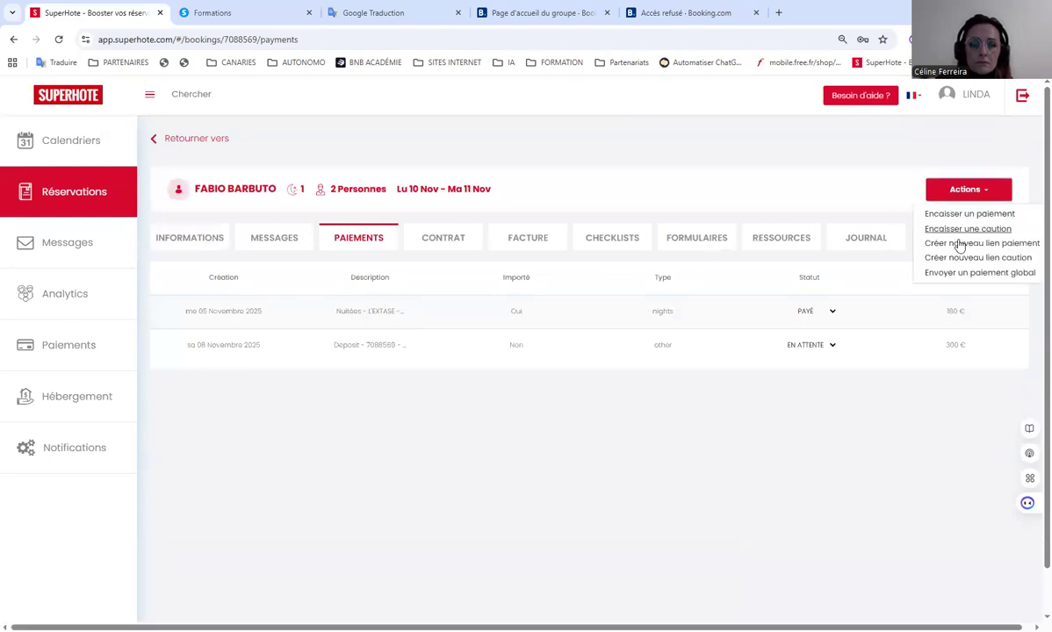
{"action": "left_click", "coordinate": [962, 242]}
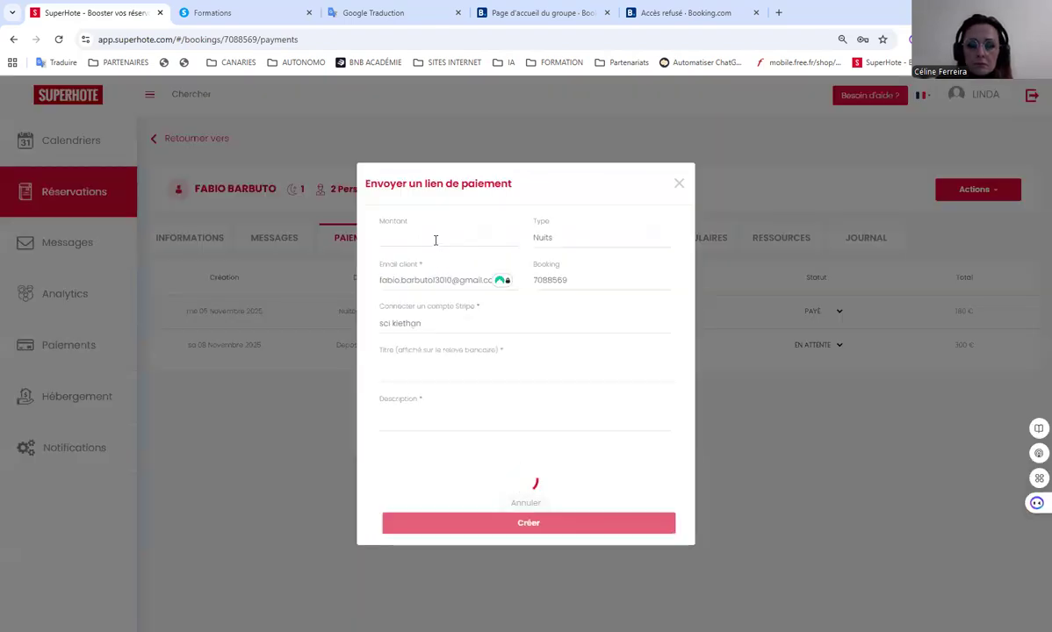
{"action": "left_click", "coordinate": [433, 236]}
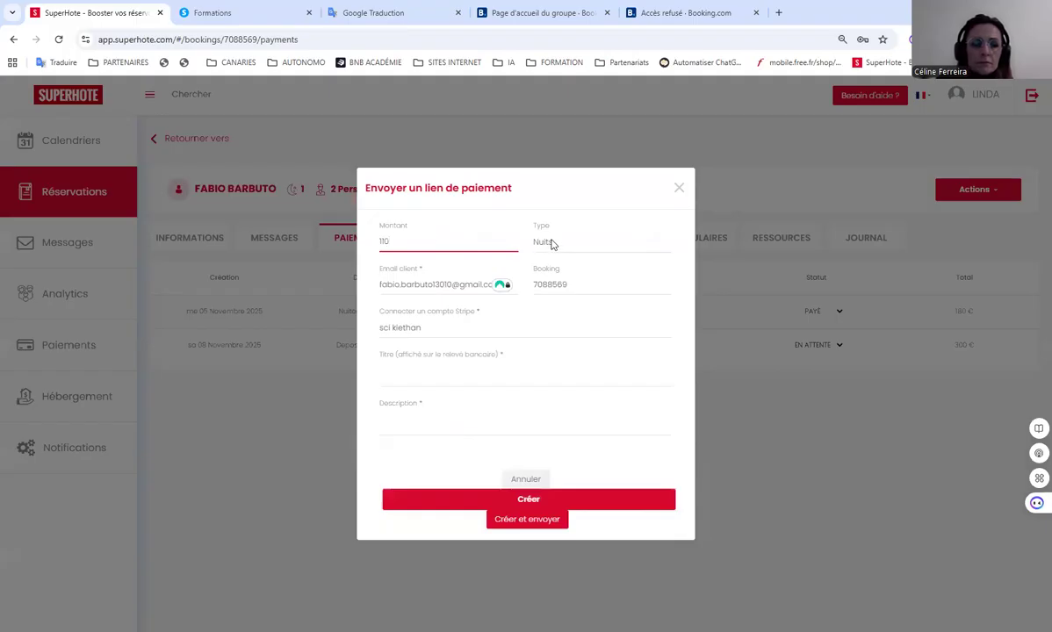
{"action": "key", "text": "Tab"}
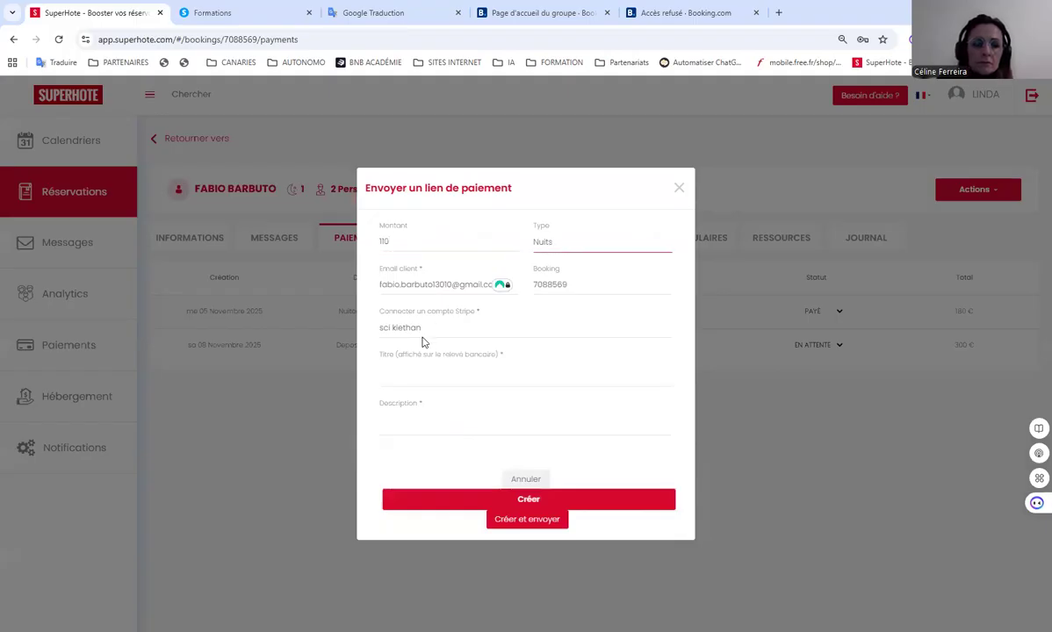
{"action": "left_click", "coordinate": [404, 327]}
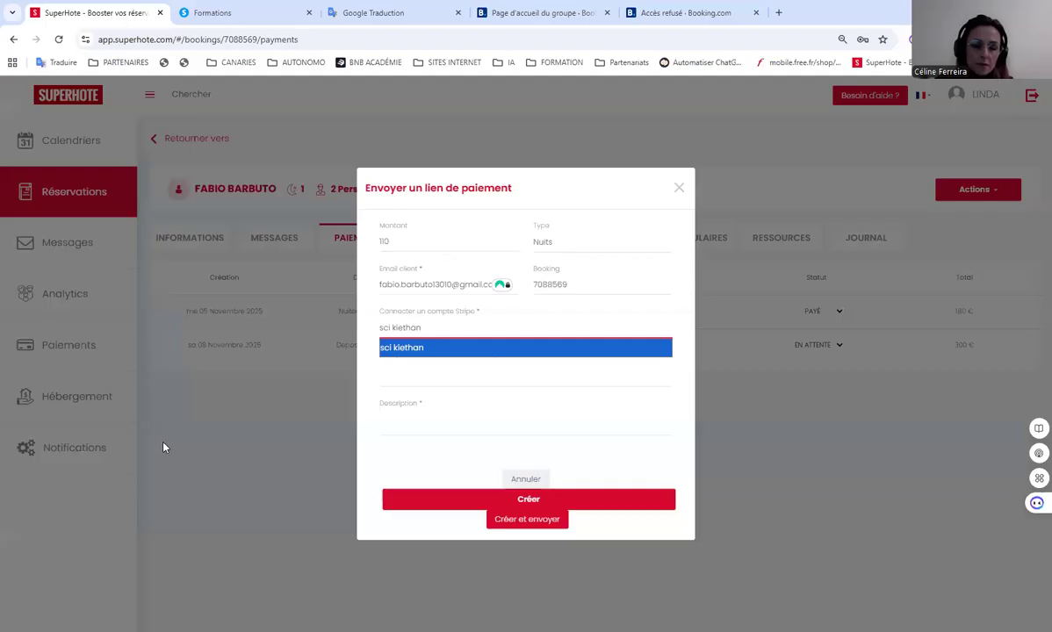
{"action": "left_click", "coordinate": [413, 428]}
{"action": "type", "text": "nuitys supp"}
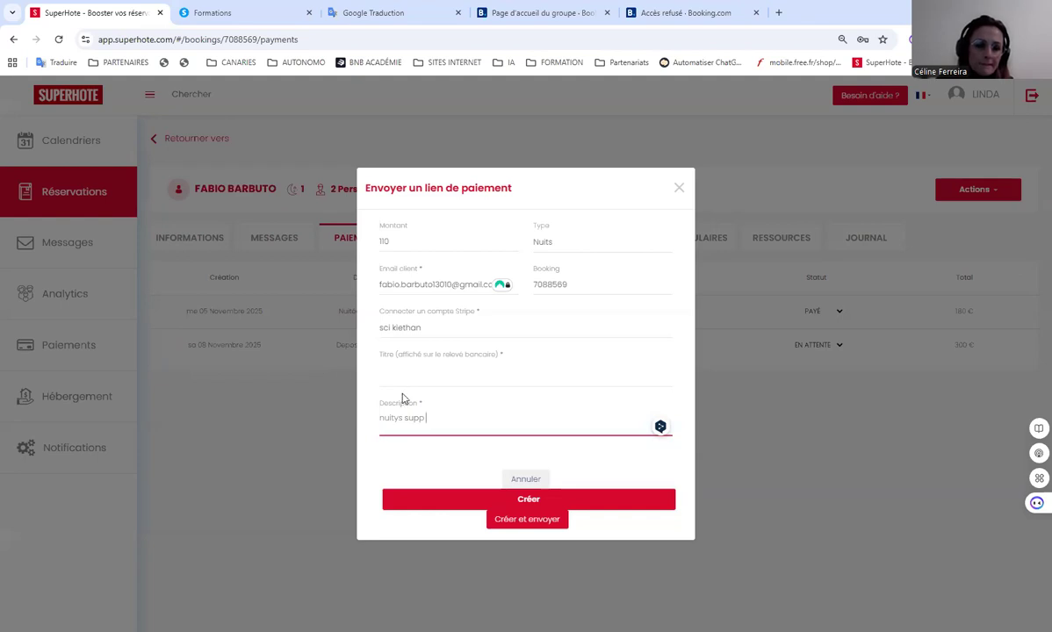
{"action": "left_click", "coordinate": [401, 418]}
{"action": "key", "text": "BackSpace"}
{"action": "type", "text": "2"}
{"action": "left_click", "coordinate": [453, 376]}
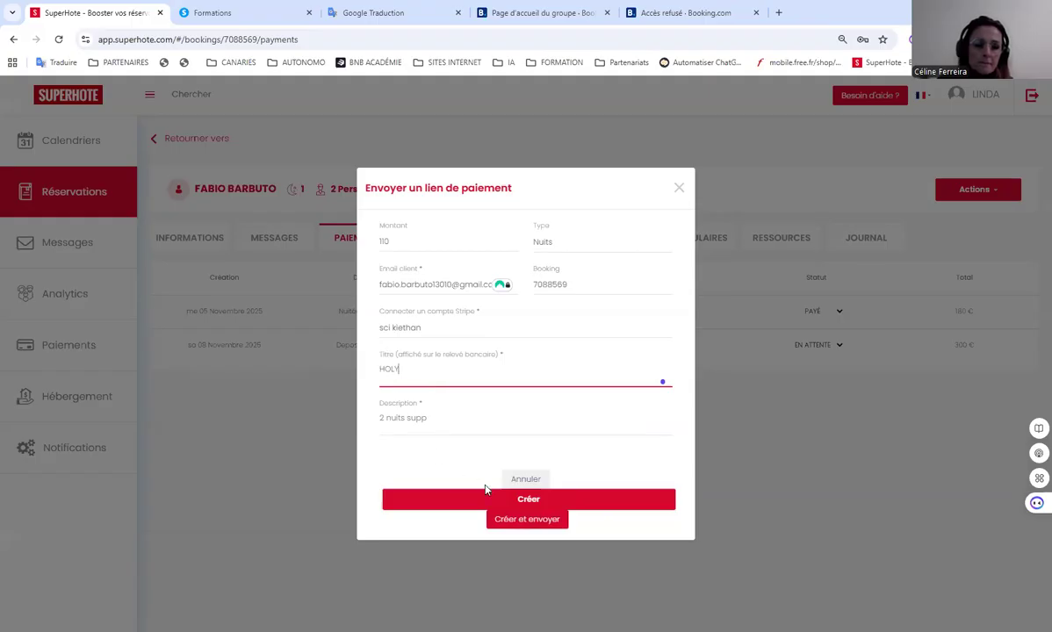
Step: Create the payment link and prepare its 'Demande de paiement' e-mail, keeping EMAIL over SMS
{"action": "left_click", "coordinate": [498, 518]}
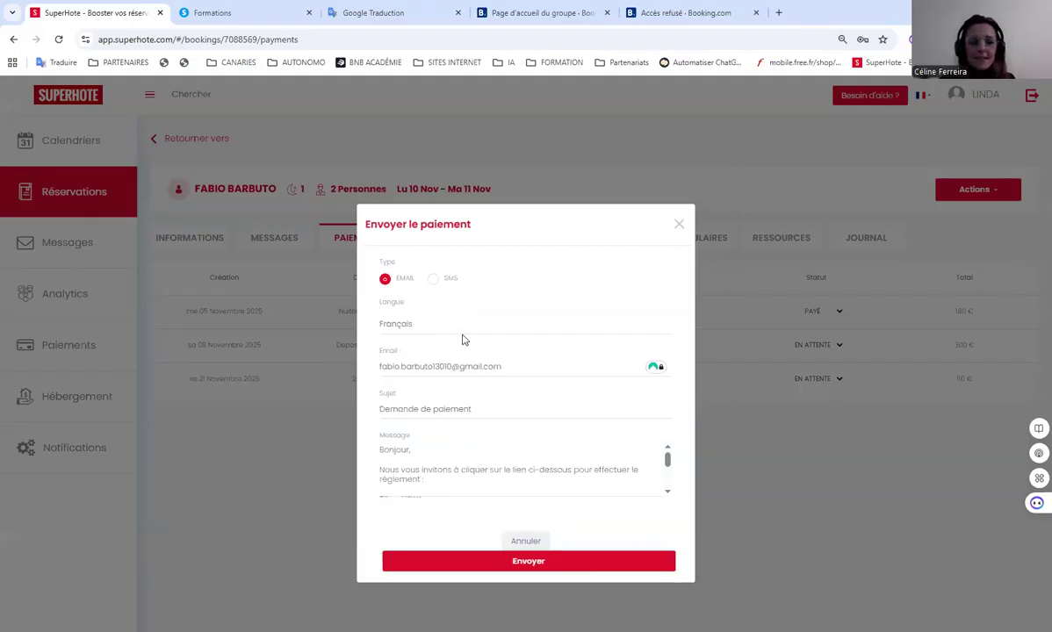
{"action": "left_click", "coordinate": [433, 281]}
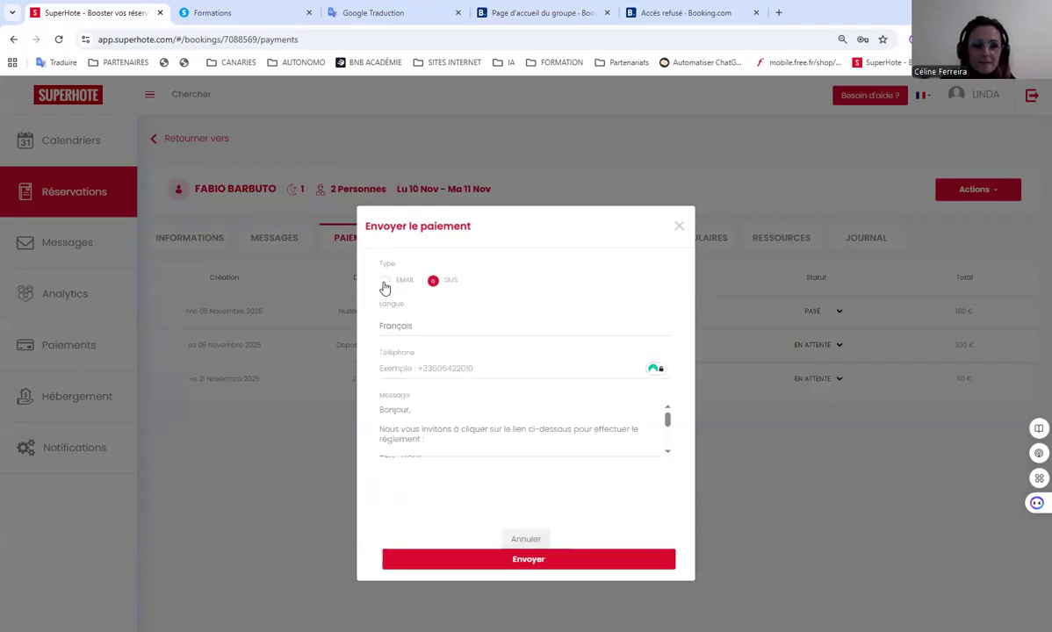
{"action": "left_click", "coordinate": [385, 283]}
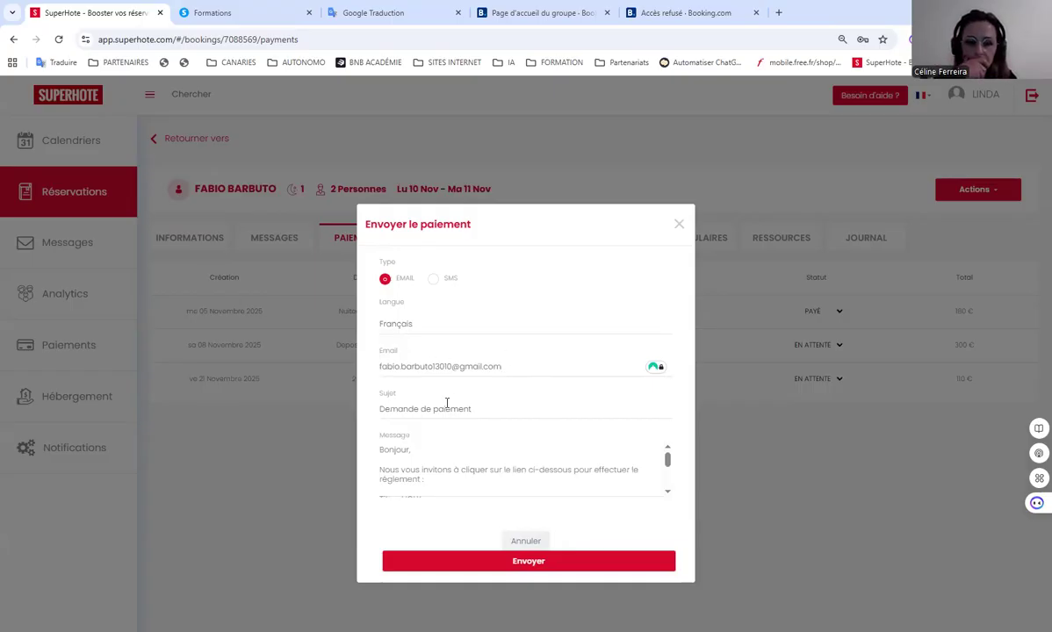
{"action": "scroll", "coordinate": [426, 455], "scroll_direction": "down", "scroll_amount": 5}
{"action": "scroll", "coordinate": [436, 465], "scroll_direction": "up", "scroll_amount": 3}
{"action": "scroll", "coordinate": [444, 469], "scroll_direction": "down", "scroll_amount": 4}
{"action": "scroll", "coordinate": [448, 478], "scroll_direction": "up", "scroll_amount": 6}
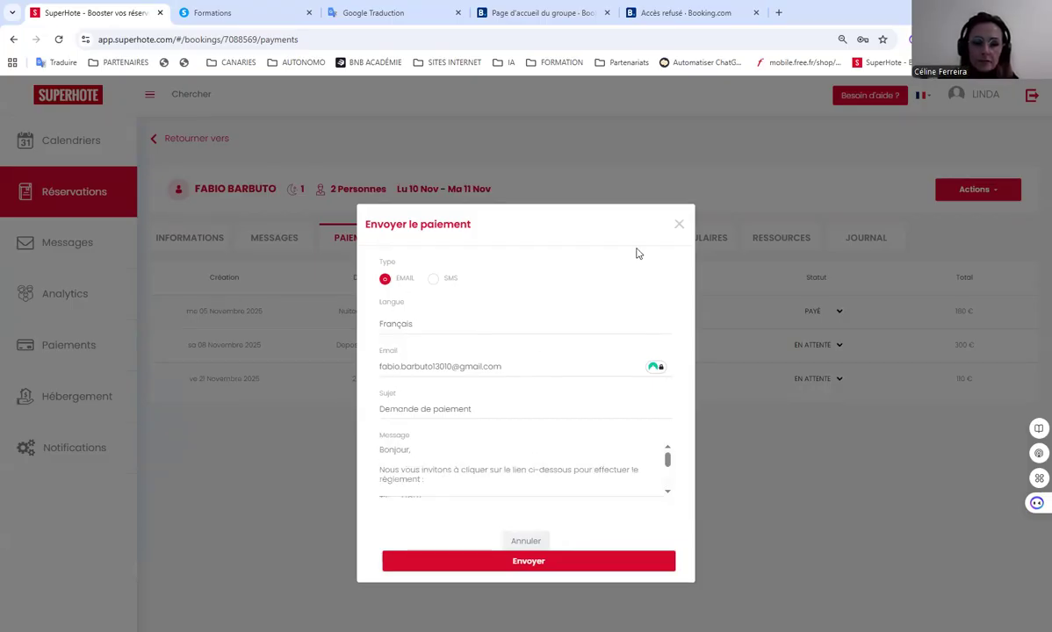
Step: Close the sending form unsent and view the booking's Checklists and Formulaires
{"action": "left_click", "coordinate": [679, 225]}
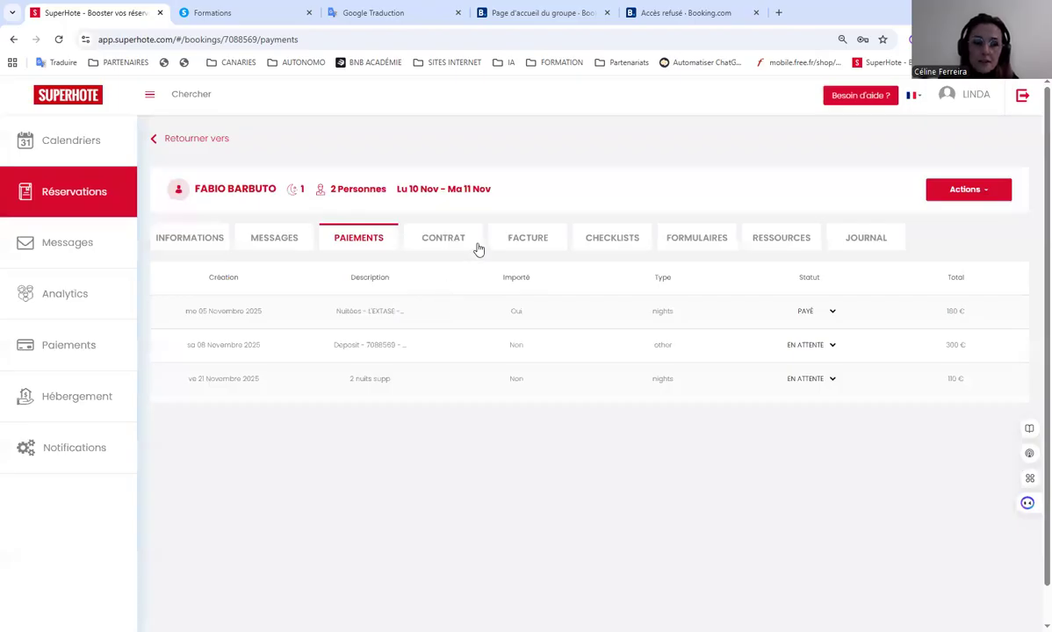
{"action": "left_click", "coordinate": [597, 241]}
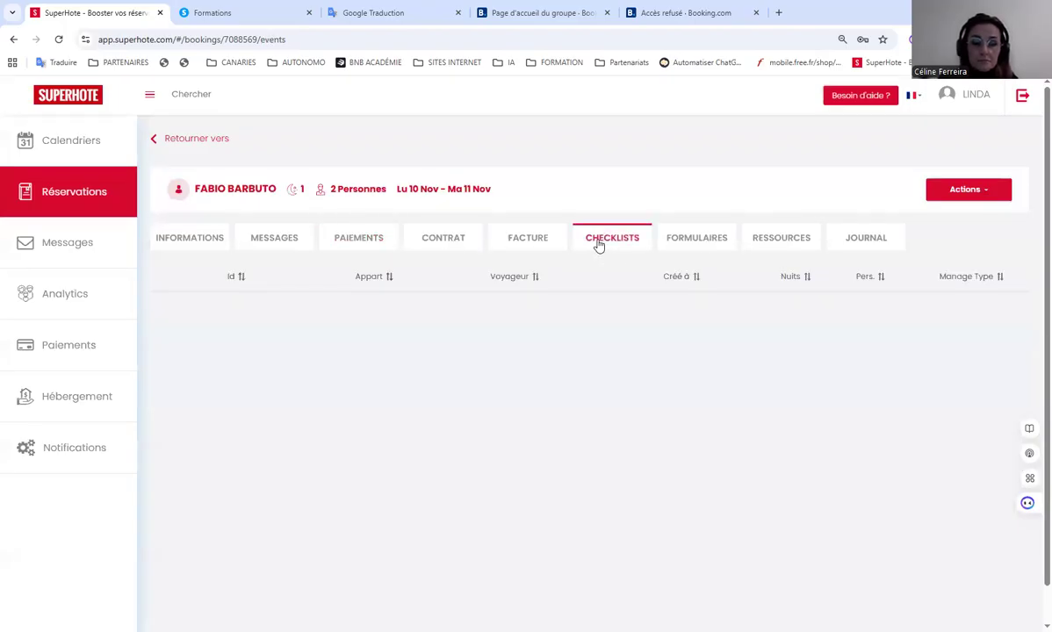
{"action": "left_click", "coordinate": [680, 238]}
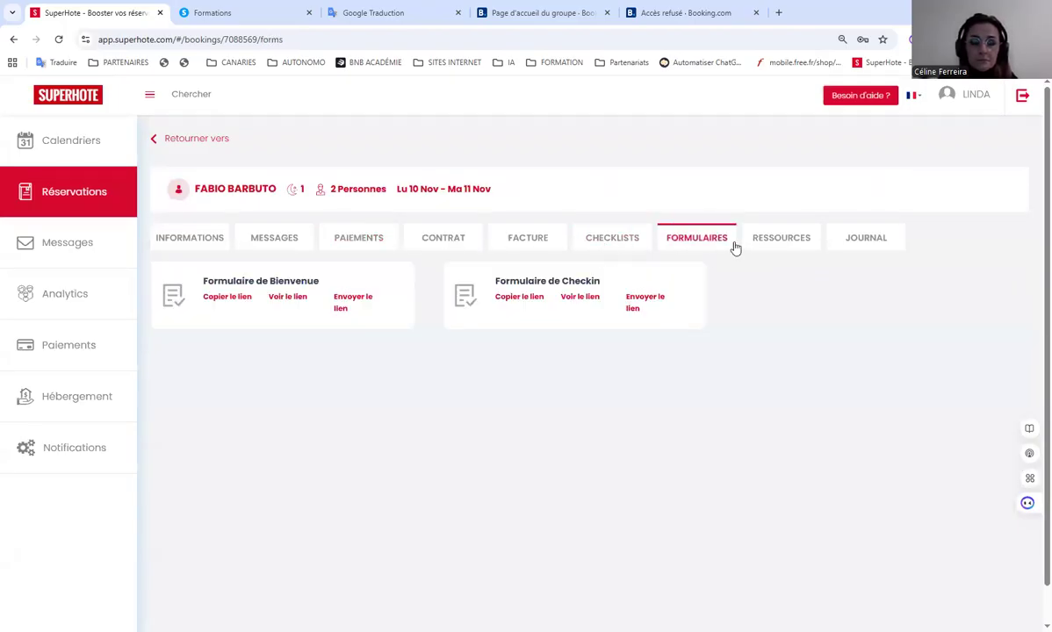
Step: Scroll through the booking's Informations details, then go to the rentals list
{"action": "left_click", "coordinate": [178, 236]}
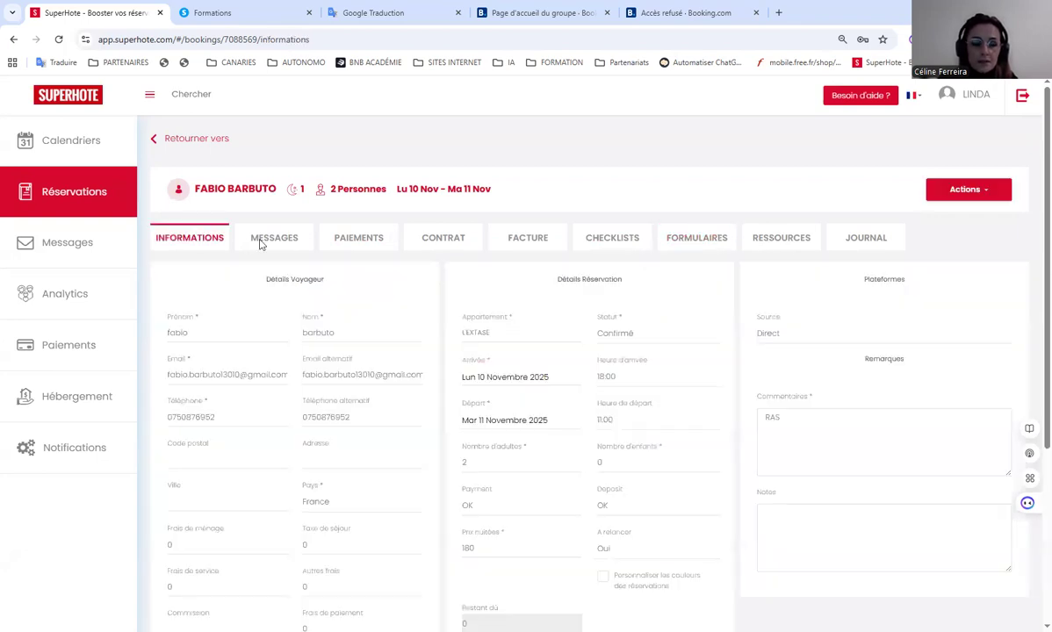
{"action": "scroll", "coordinate": [201, 447], "scroll_direction": "down", "scroll_amount": 2}
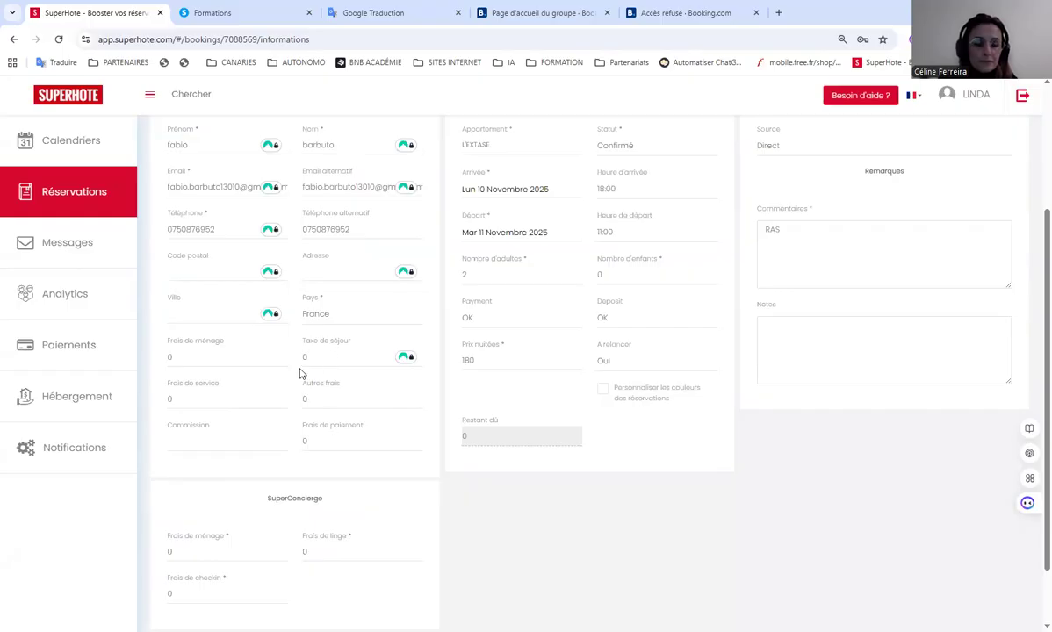
{"action": "scroll", "coordinate": [211, 421], "scroll_direction": "up", "scroll_amount": 1}
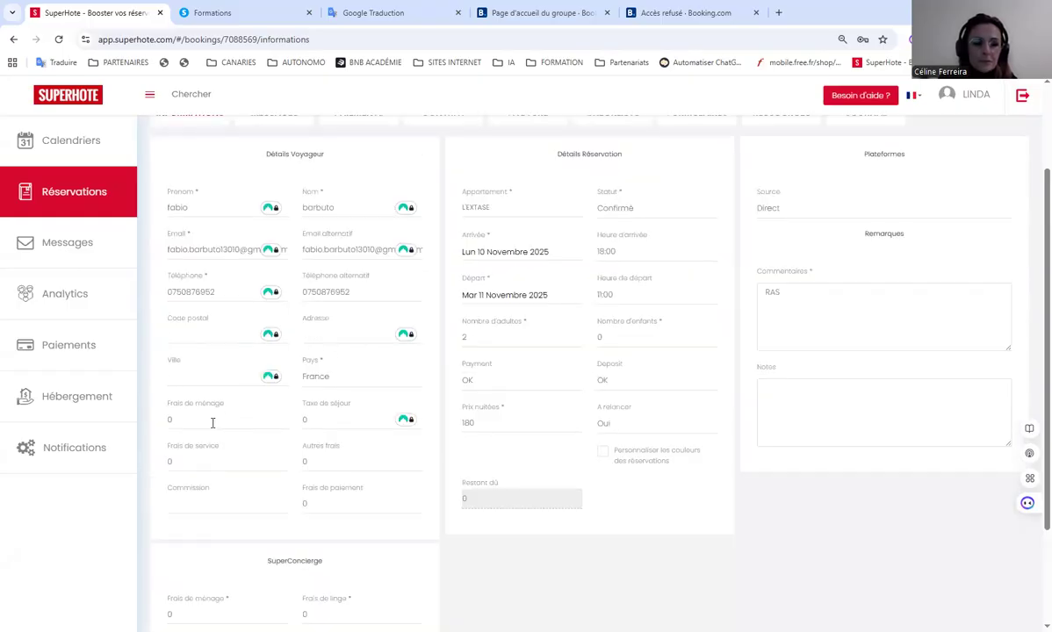
{"action": "scroll", "coordinate": [214, 413], "scroll_direction": "down", "scroll_amount": 2}
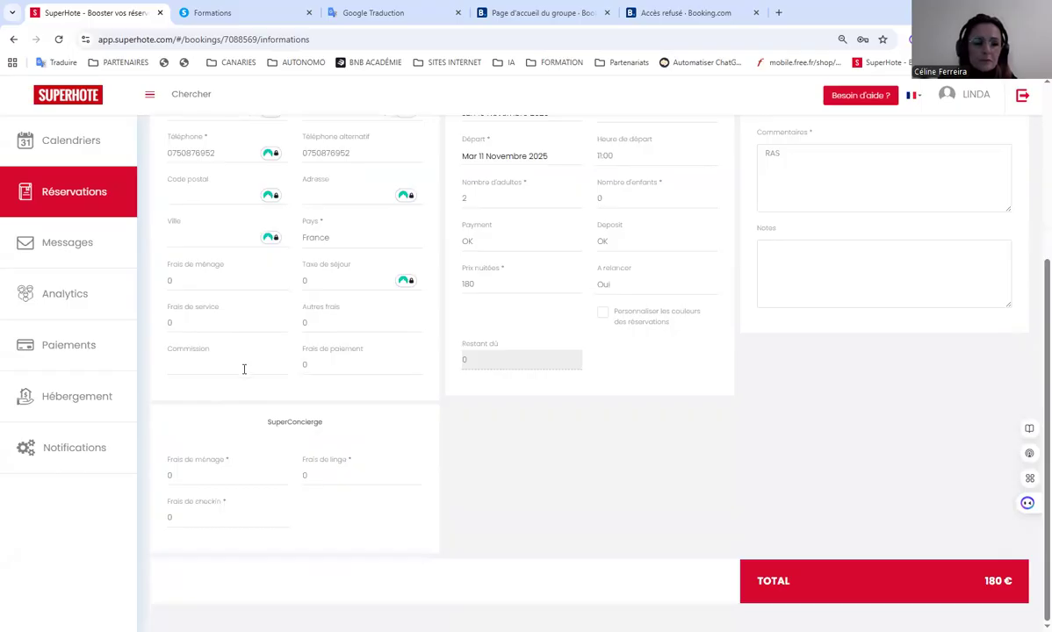
{"action": "scroll", "coordinate": [208, 430], "scroll_direction": "up", "scroll_amount": 2}
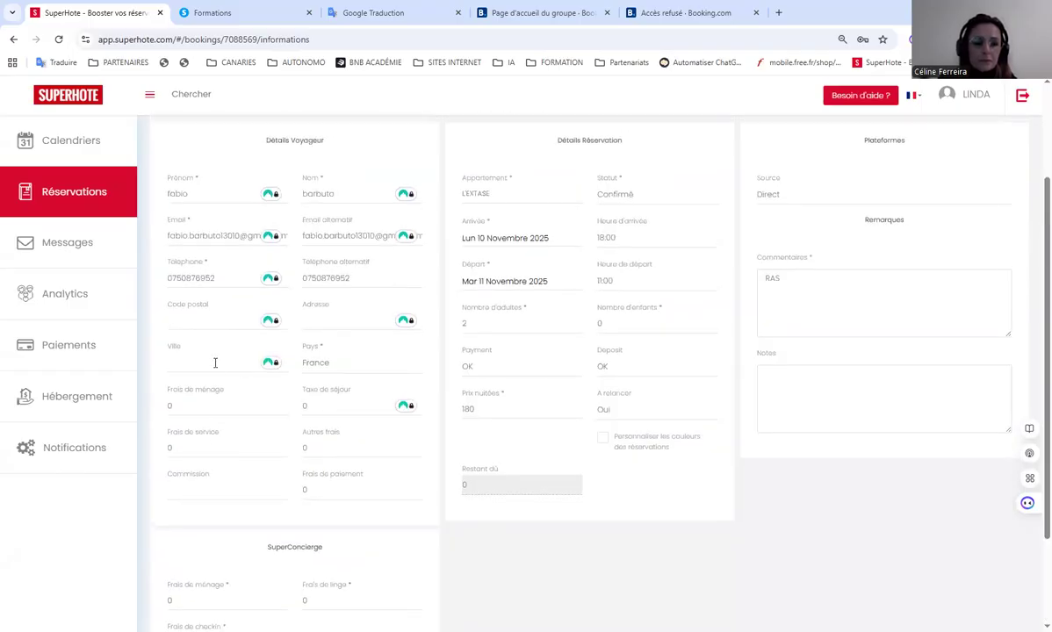
{"action": "scroll", "coordinate": [253, 390], "scroll_direction": "up", "scroll_amount": 1}
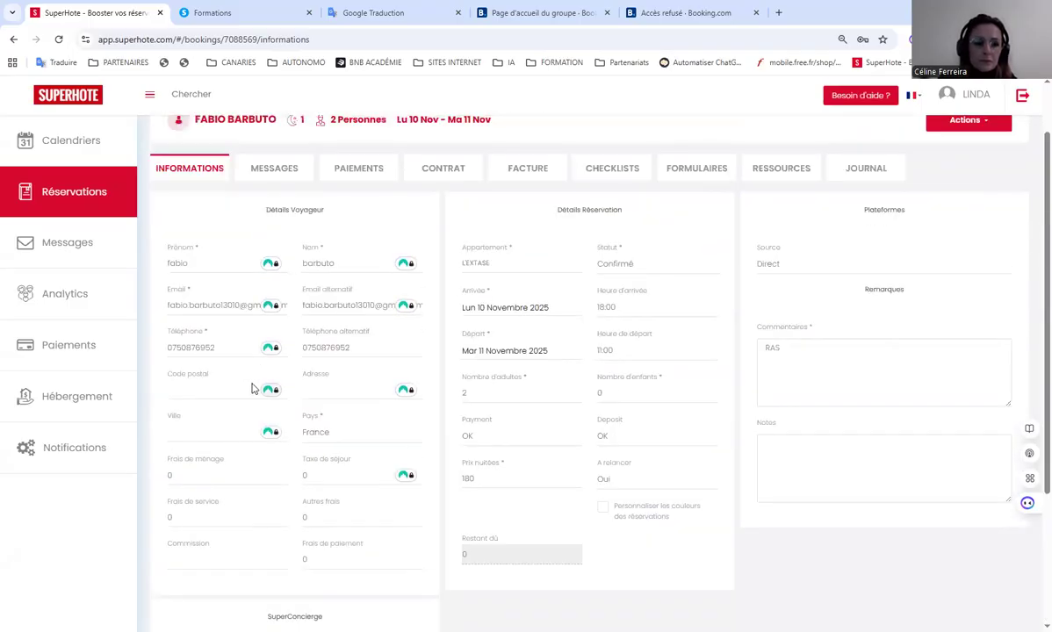
{"action": "scroll", "coordinate": [253, 389], "scroll_direction": "up", "scroll_amount": 1}
{"action": "scroll", "coordinate": [317, 342], "scroll_direction": "down", "scroll_amount": 3}
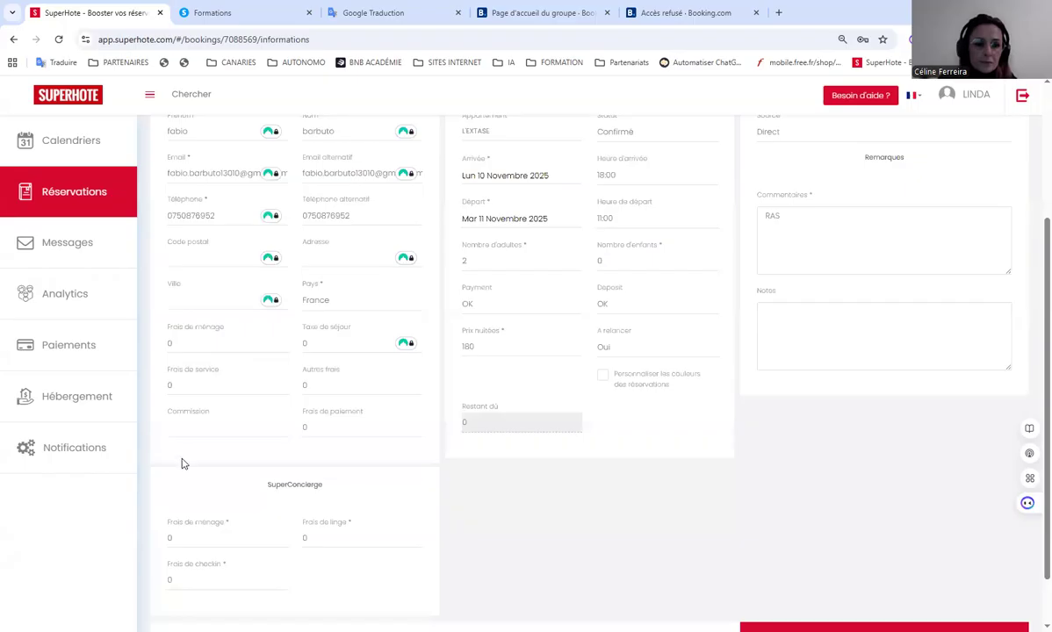
{"action": "scroll", "coordinate": [183, 470], "scroll_direction": "down", "scroll_amount": 1}
{"action": "scroll", "coordinate": [189, 465], "scroll_direction": "up", "scroll_amount": 3}
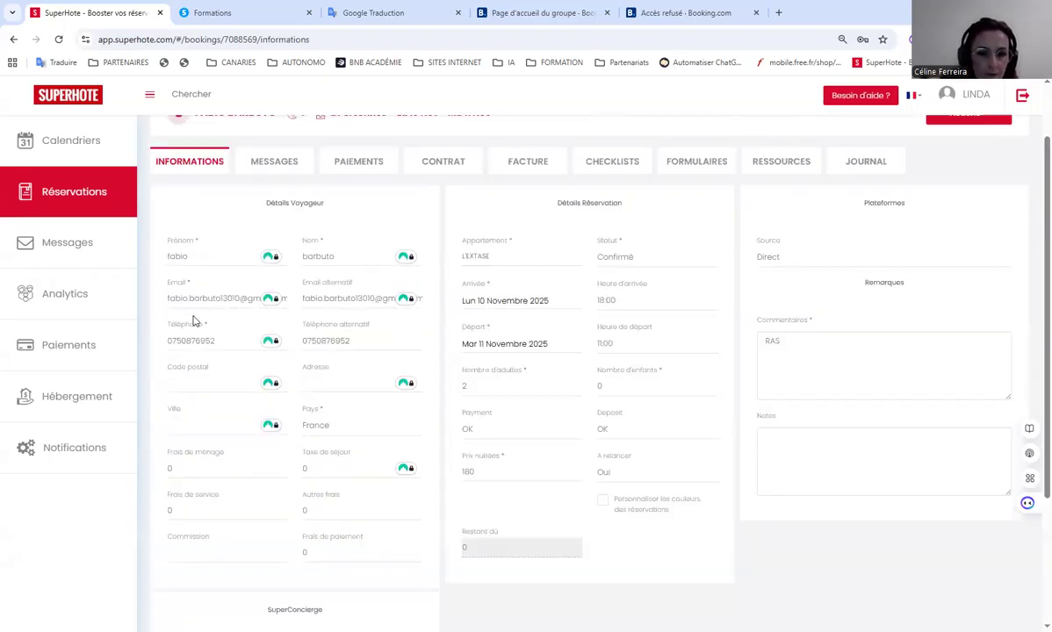
{"action": "scroll", "coordinate": [211, 333], "scroll_direction": "up", "scroll_amount": 2}
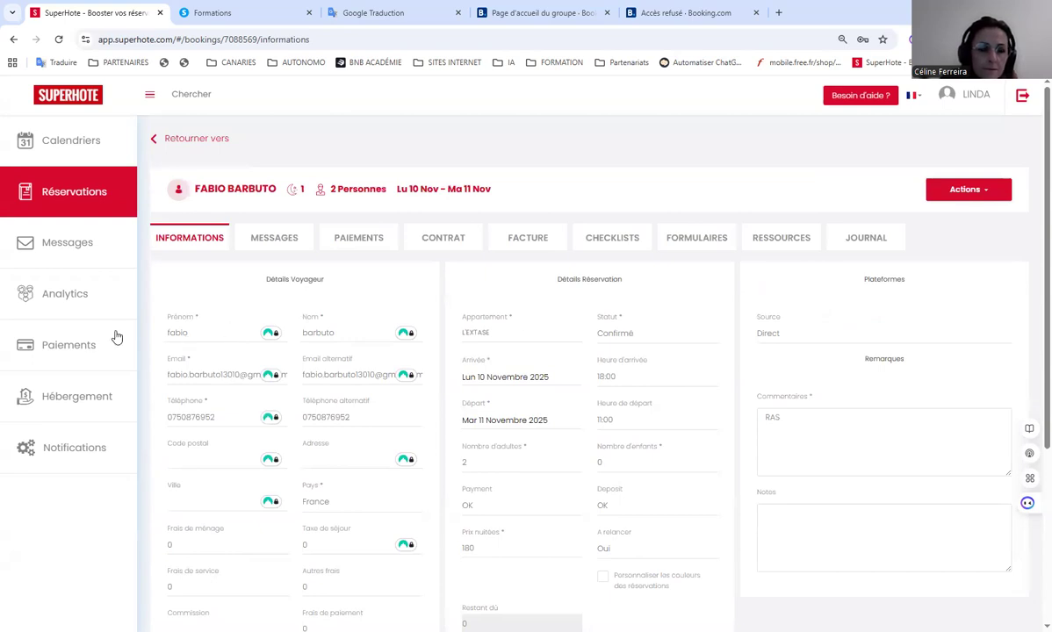
{"action": "left_click", "coordinate": [75, 397]}
Step: Open LAGON D'ALBA and look over its extra-person price setting
{"action": "left_click", "coordinate": [290, 300]}
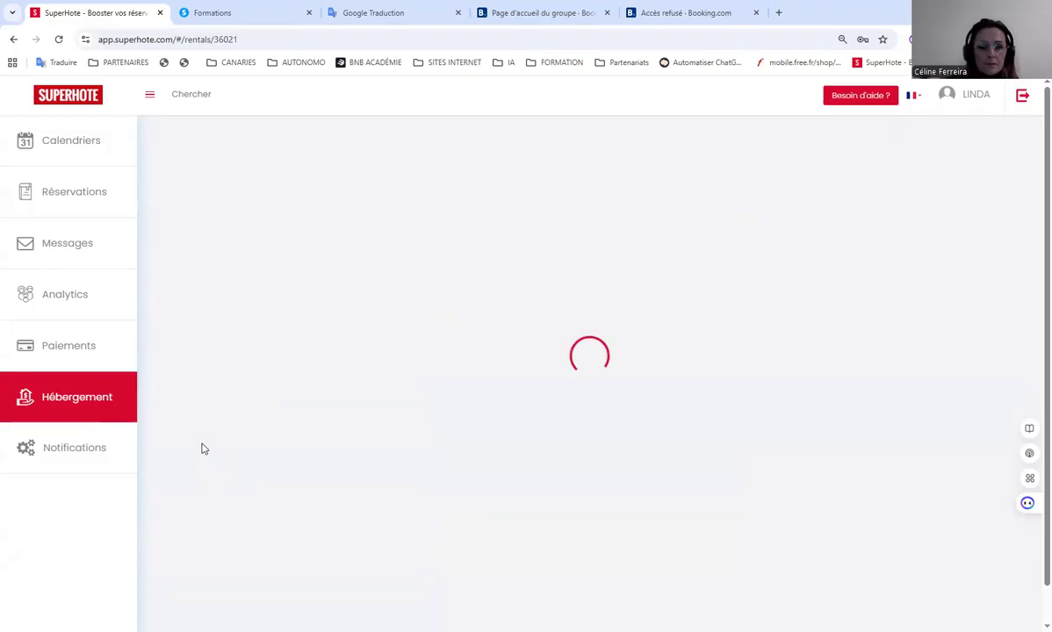
{"action": "scroll", "coordinate": [209, 455], "scroll_direction": "down", "scroll_amount": 3}
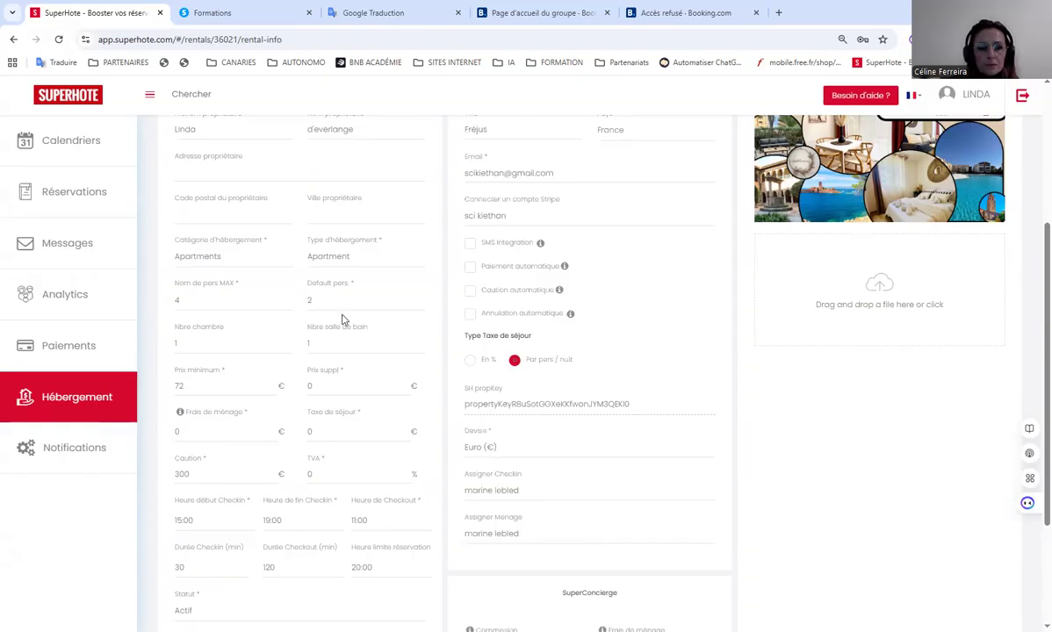
{"action": "left_click", "coordinate": [320, 383]}
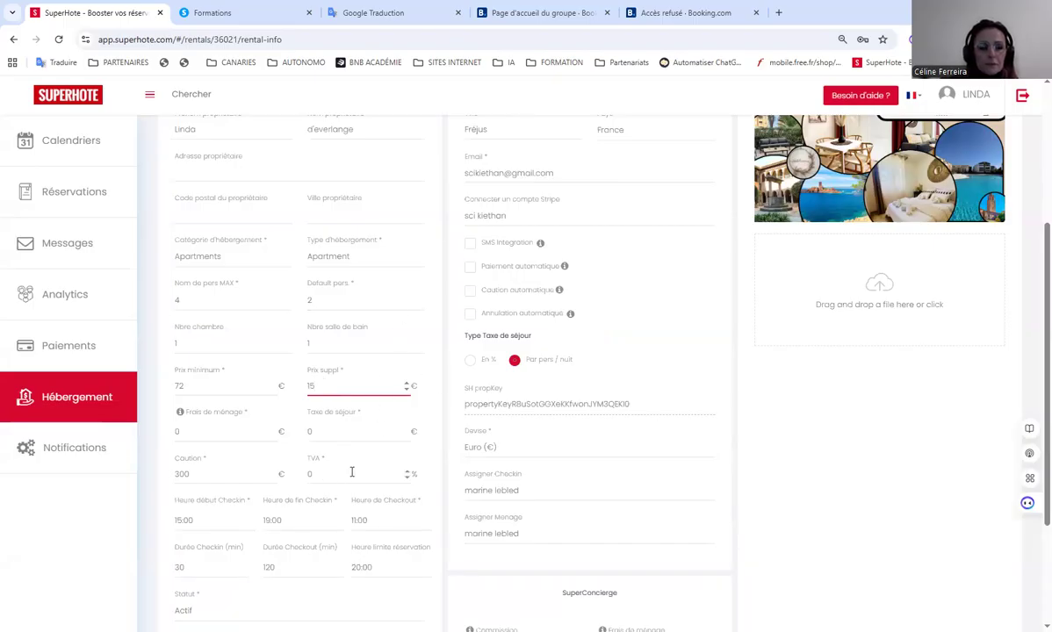
{"action": "scroll", "coordinate": [226, 472], "scroll_direction": "down", "scroll_amount": 2}
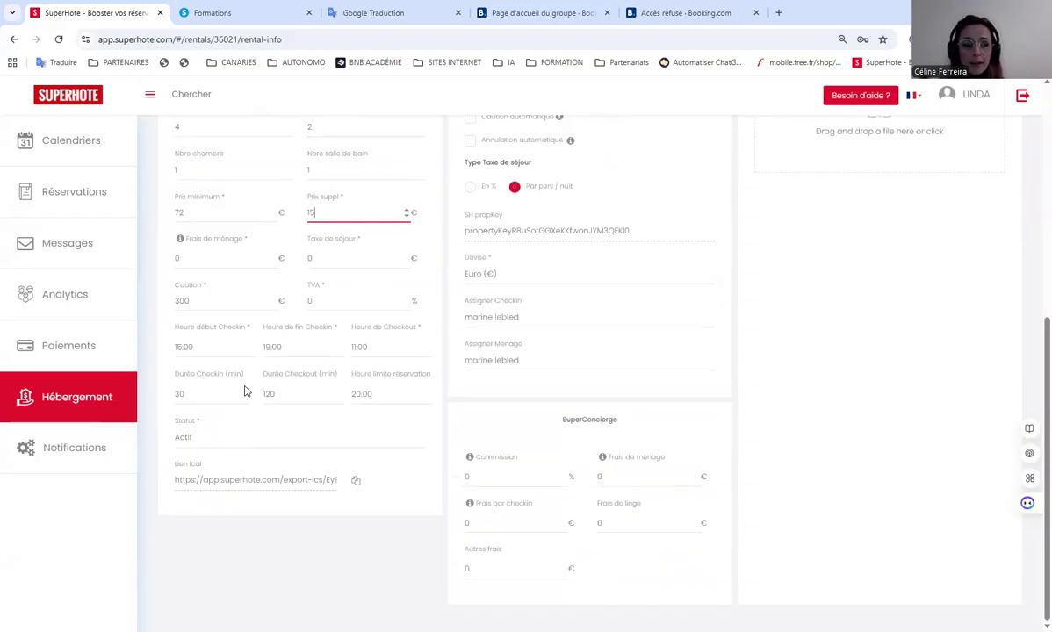
{"action": "scroll", "coordinate": [207, 372], "scroll_direction": "up", "scroll_amount": 5}
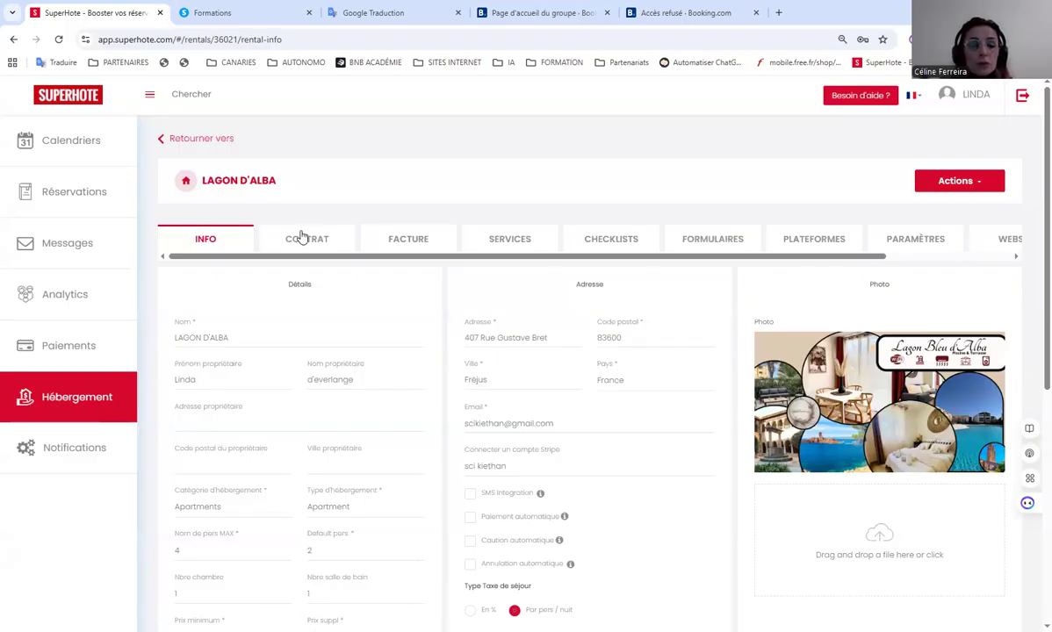
Step: View the FACTURE, SERVICES and bilingual CONTRAT tabs, then return to the Hébergements list
{"action": "left_click", "coordinate": [387, 243]}
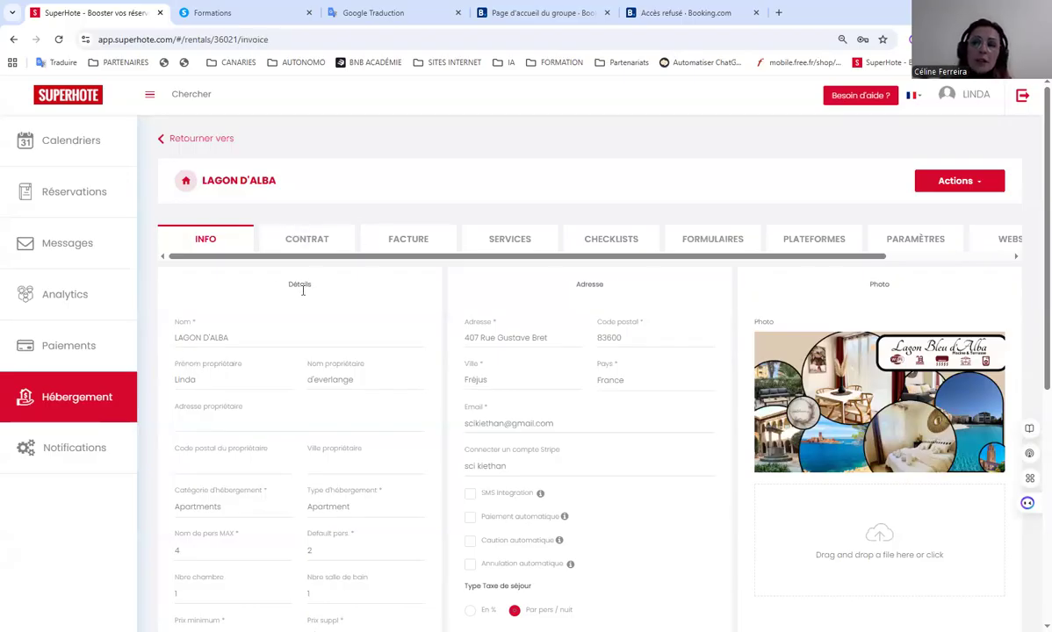
{"action": "left_click", "coordinate": [505, 237]}
{"action": "left_click", "coordinate": [315, 238]}
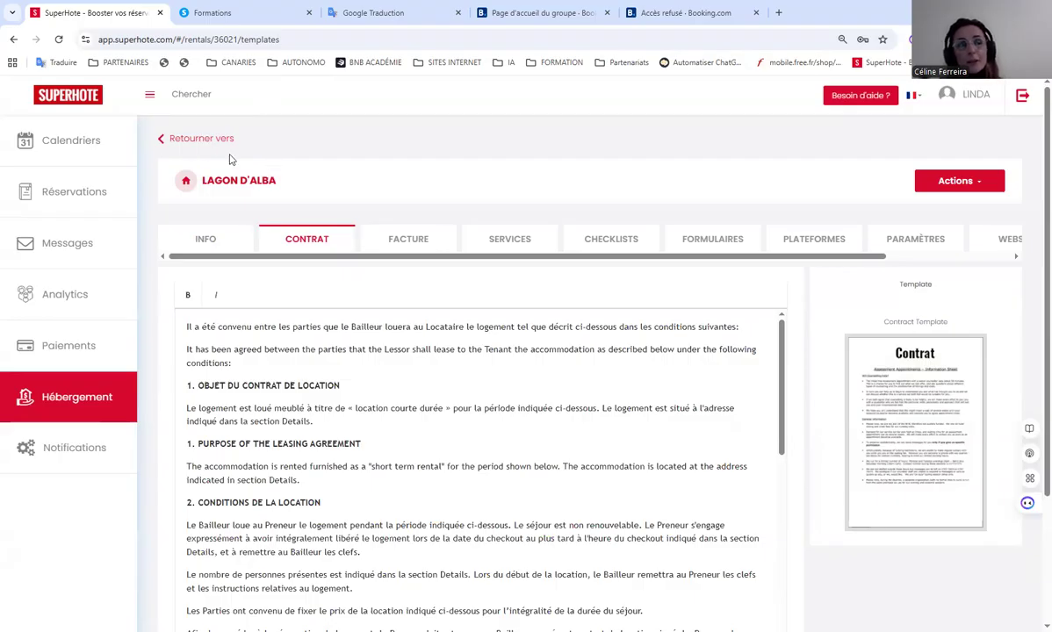
{"action": "left_click", "coordinate": [201, 139]}
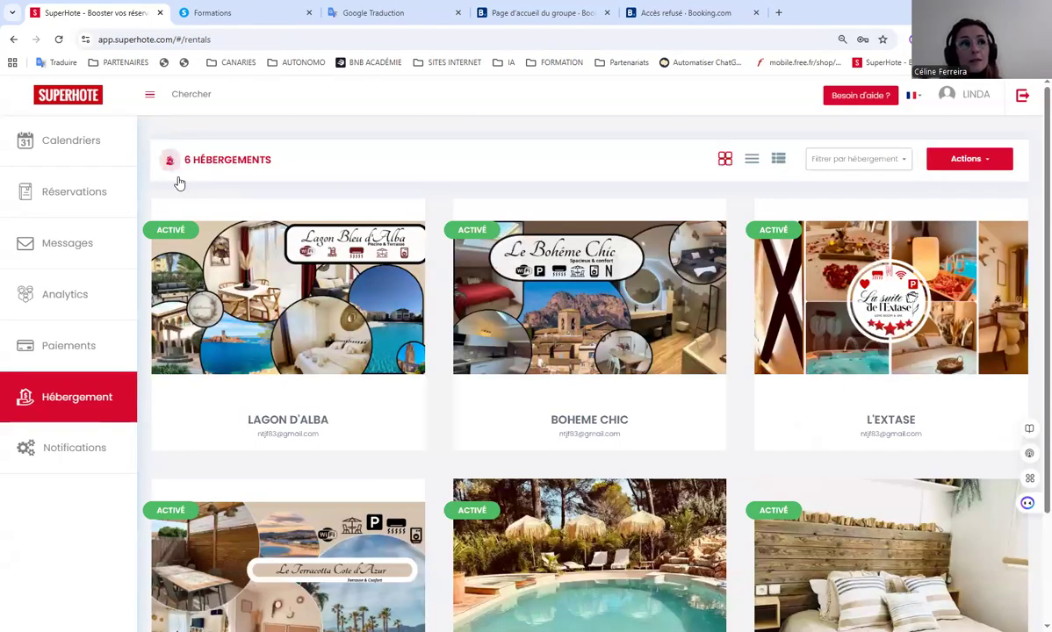
Step: Show the six rentals in list view, try the grouped view, then open the November 2025 calendar
{"action": "mouse_move", "coordinate": [286, 271]}
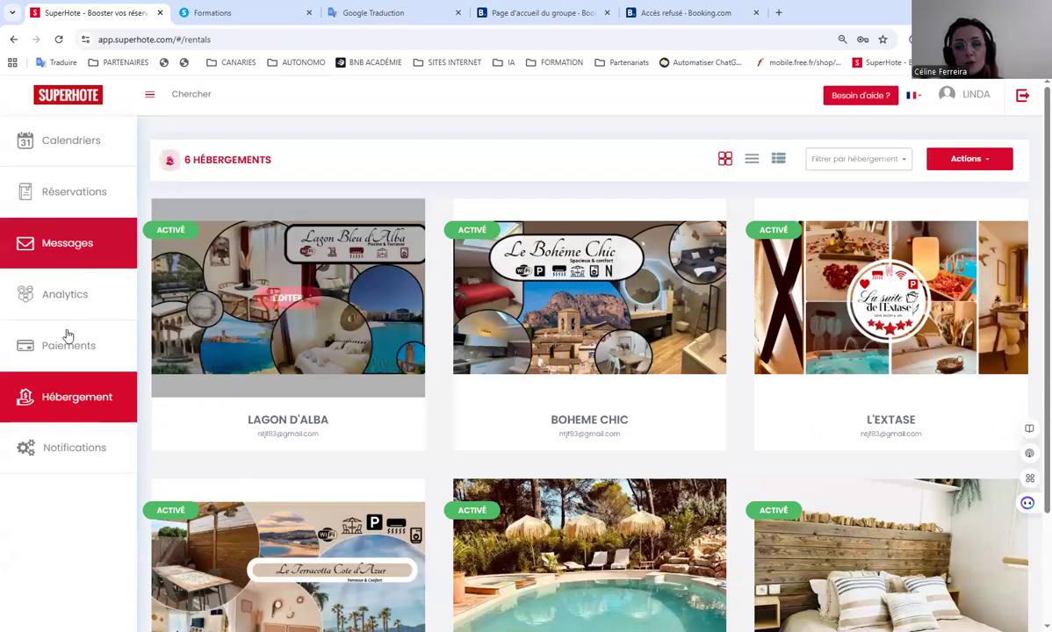
{"action": "scroll", "coordinate": [63, 574], "scroll_direction": "down", "scroll_amount": 1}
{"action": "scroll", "coordinate": [64, 569], "scroll_direction": "down", "scroll_amount": 1}
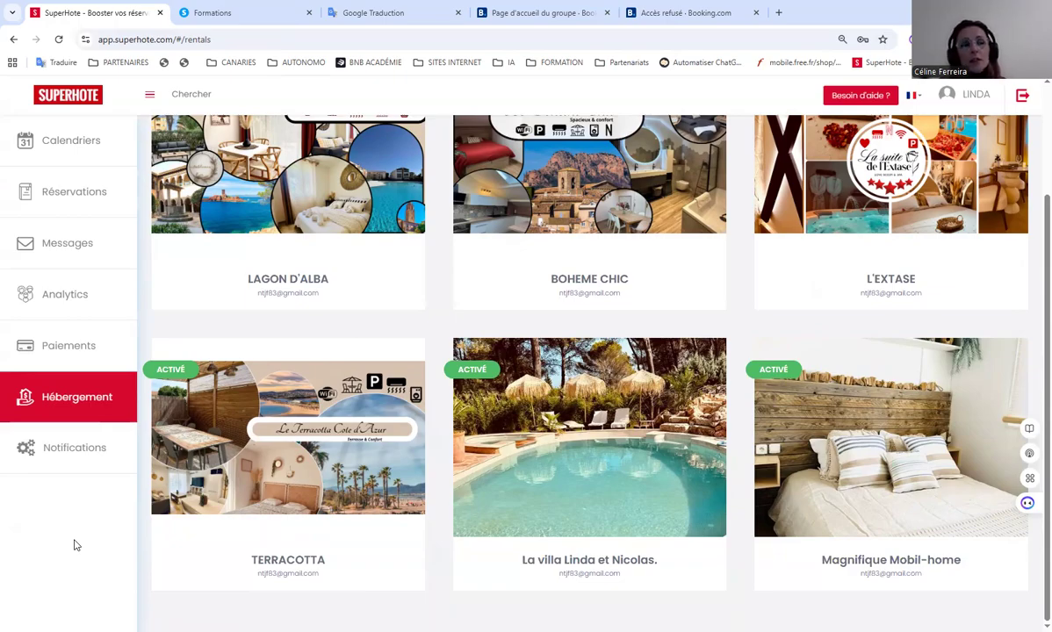
{"action": "scroll", "coordinate": [76, 543], "scroll_direction": "up", "scroll_amount": 3}
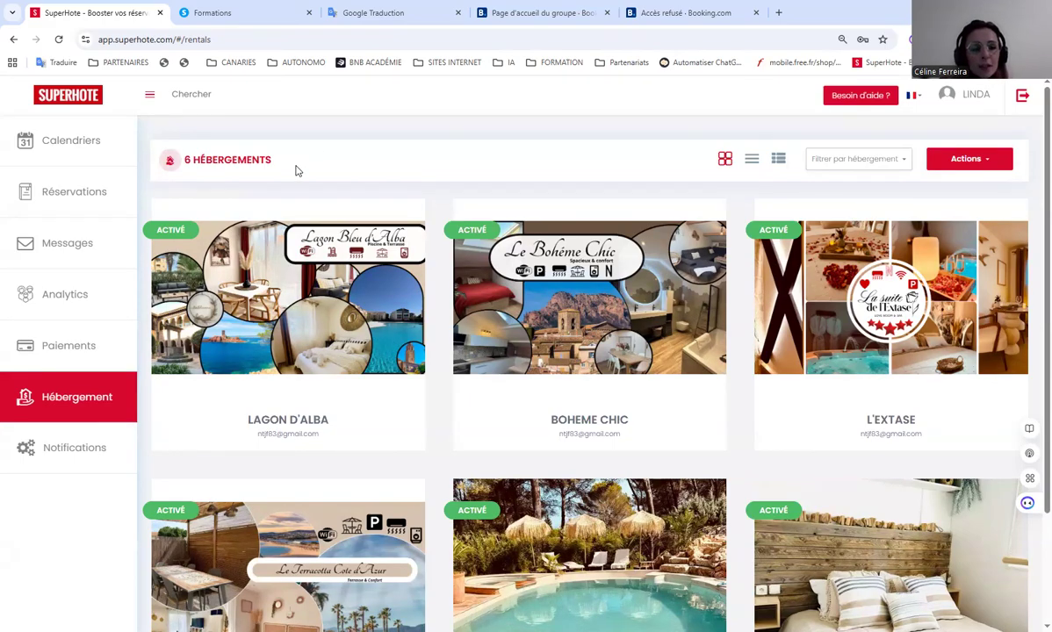
{"action": "left_click", "coordinate": [749, 161]}
{"action": "left_click", "coordinate": [779, 164]}
{"action": "left_click", "coordinate": [751, 166]}
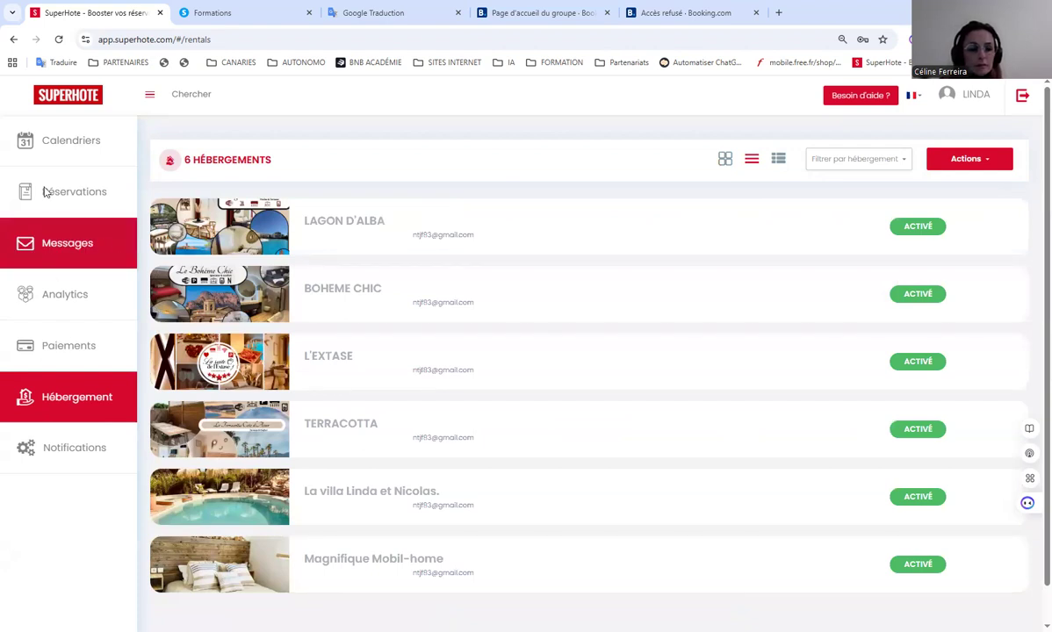
{"action": "left_click", "coordinate": [106, 148]}
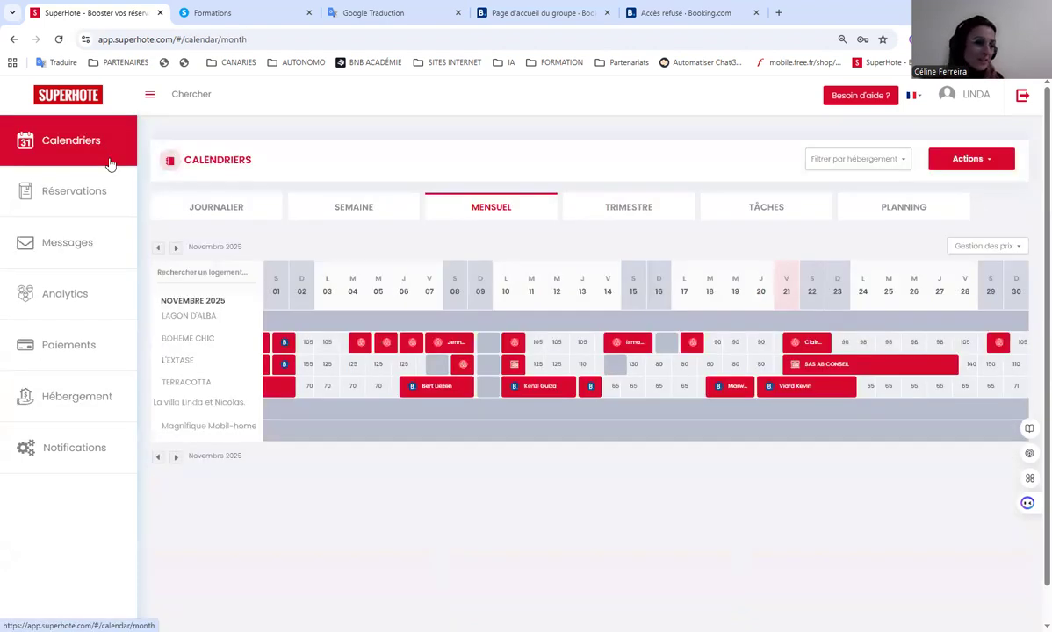
Step: Log out, sign in to the other account via its saved login, and view its rentals and calendar
{"action": "left_click", "coordinate": [1020, 98]}
{"action": "left_click", "coordinate": [508, 281]}
{"action": "key", "text": "ctrl+a"}
{"action": "key", "text": "BackSpace"}
{"action": "type", "text": "c"}
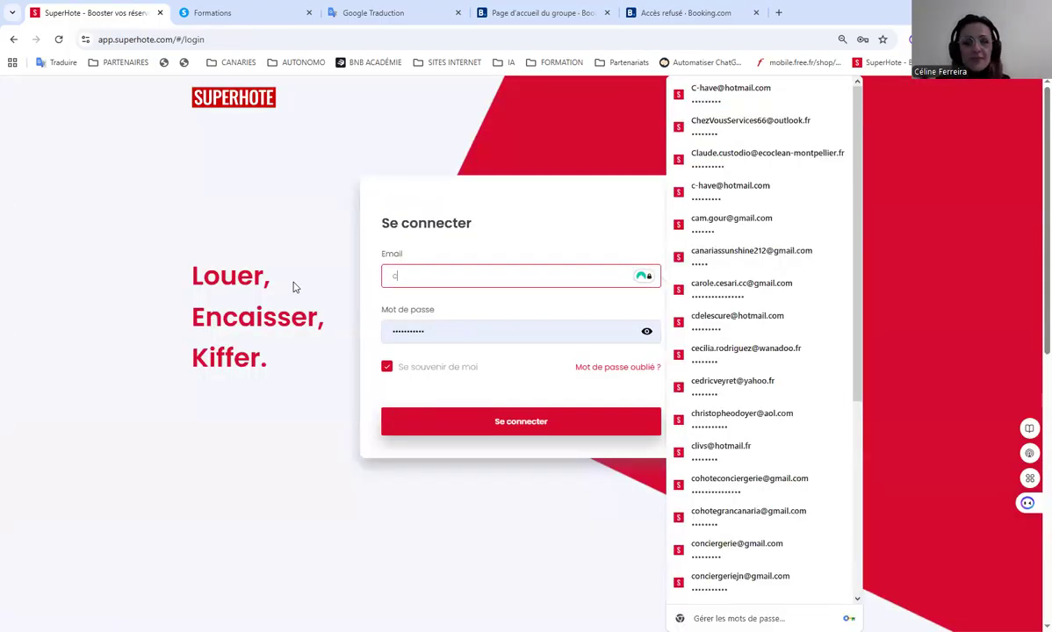
{"action": "type", "text": "ontact@"}
{"action": "left_click", "coordinate": [529, 345]}
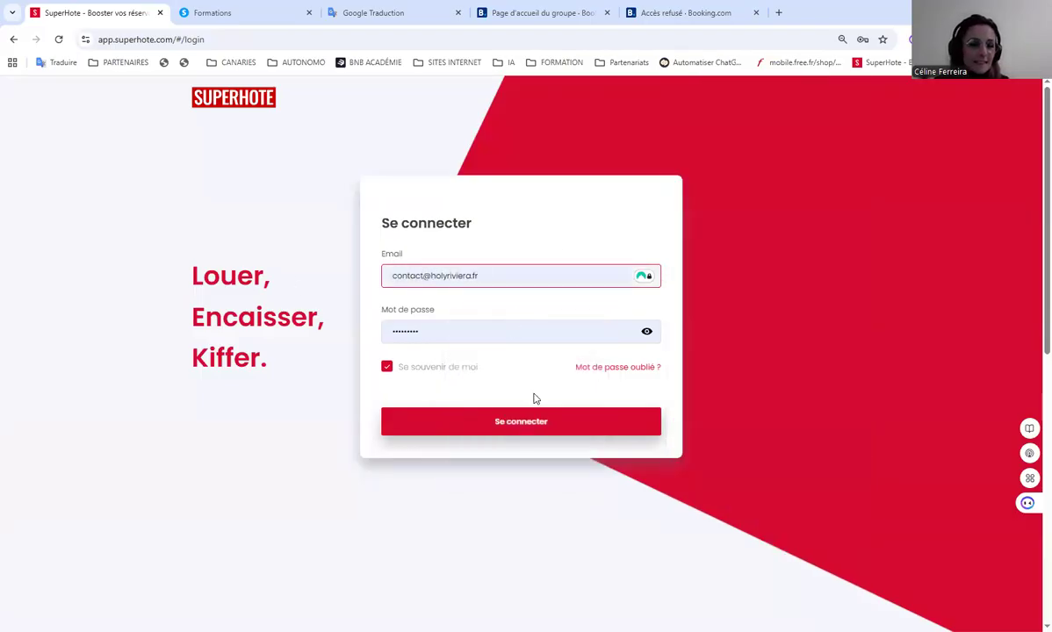
{"action": "left_click", "coordinate": [532, 422]}
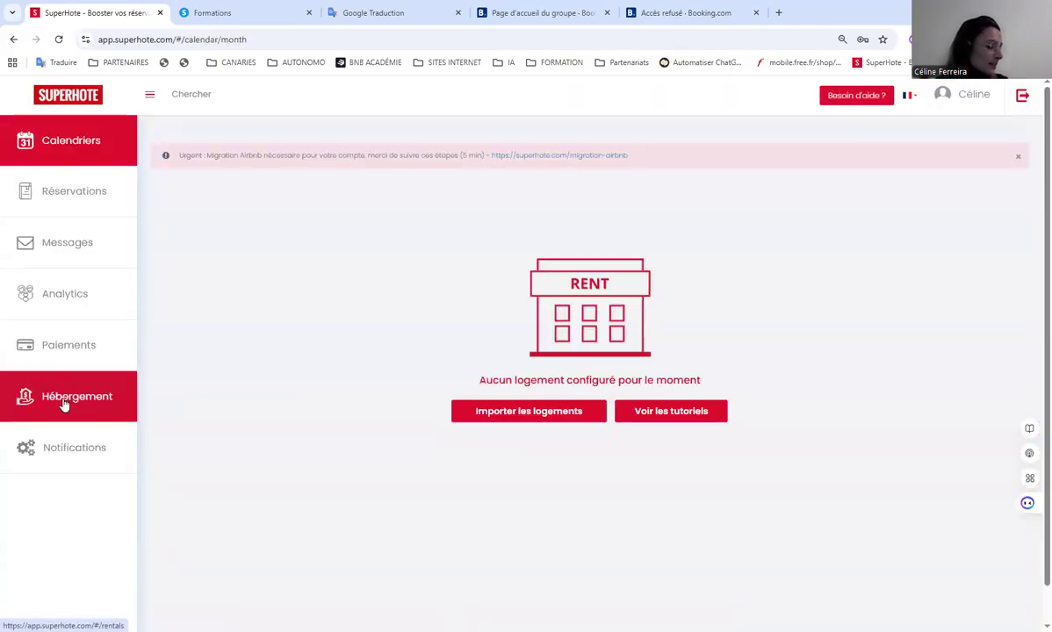
{"action": "left_click", "coordinate": [65, 400]}
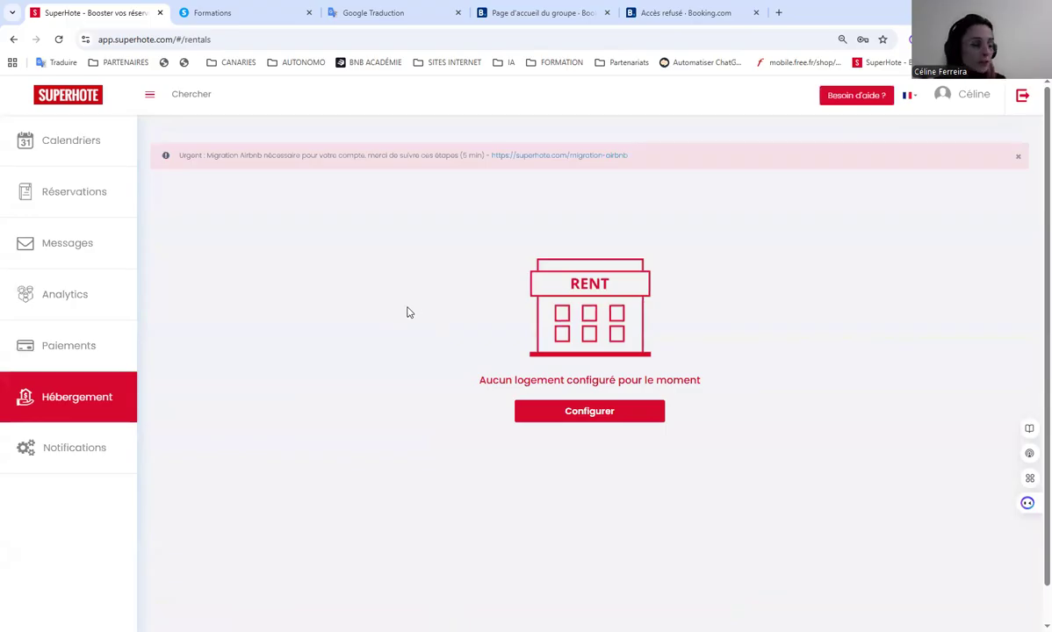
{"action": "left_click", "coordinate": [100, 142]}
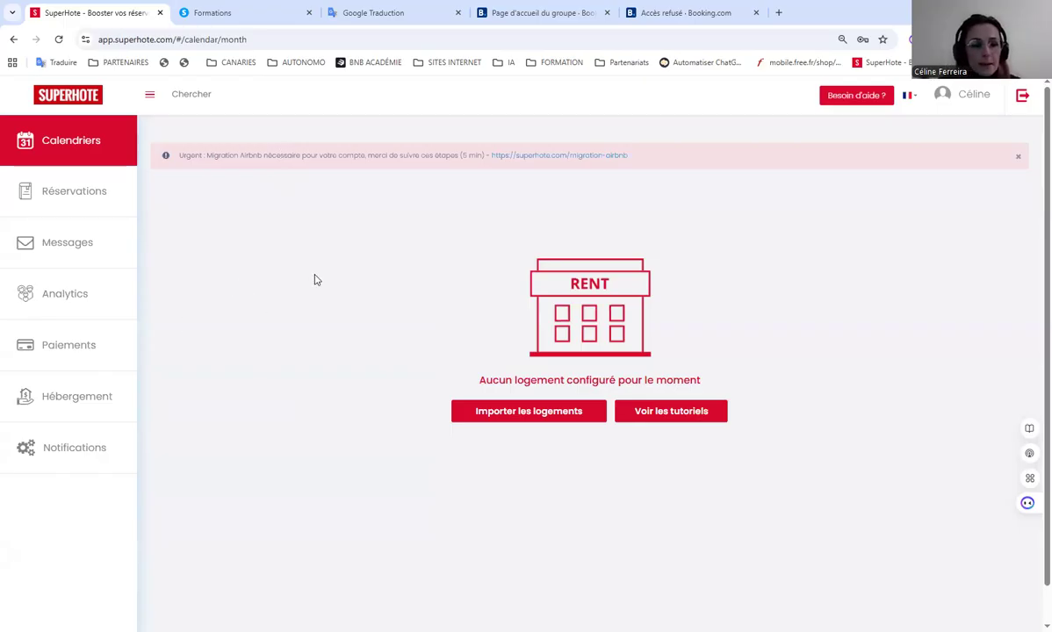
Step: Glance over the systeme.io course curriculum, then bring up the Google Traduction welcome-message translation
{"action": "left_click", "coordinate": [237, 13]}
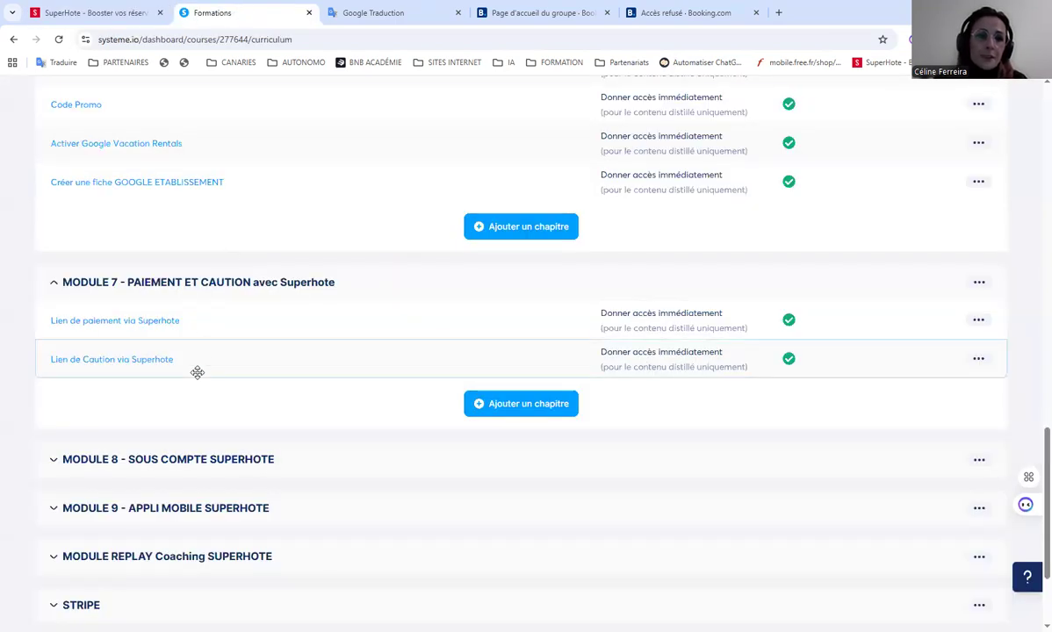
{"action": "scroll", "coordinate": [121, 499], "scroll_direction": "down", "scroll_amount": 2}
{"action": "scroll", "coordinate": [131, 486], "scroll_direction": "up", "scroll_amount": 7}
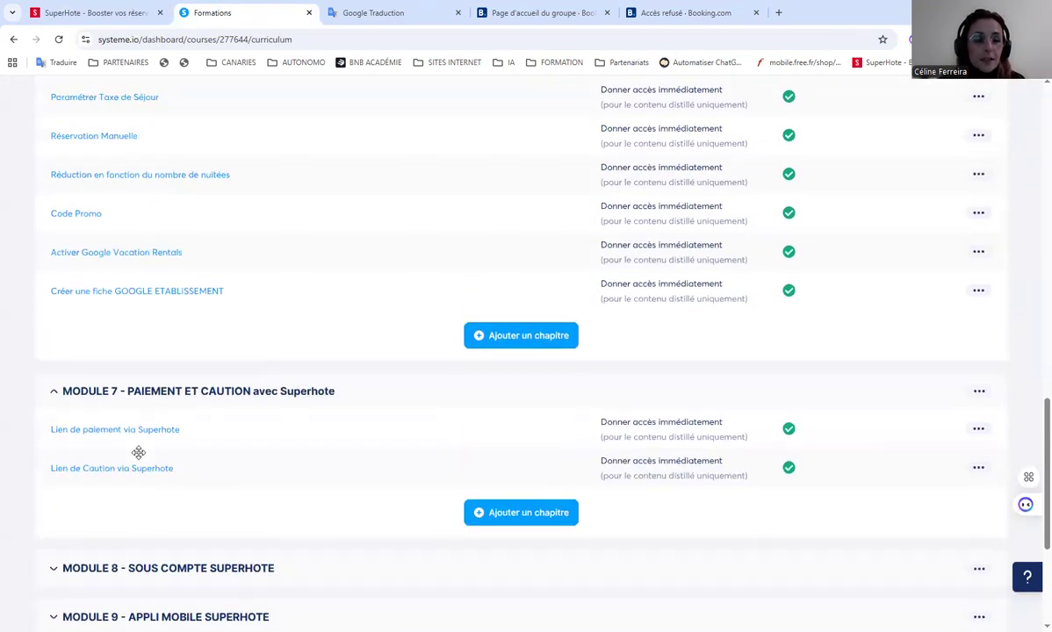
{"action": "scroll", "coordinate": [145, 445], "scroll_direction": "up", "scroll_amount": 8}
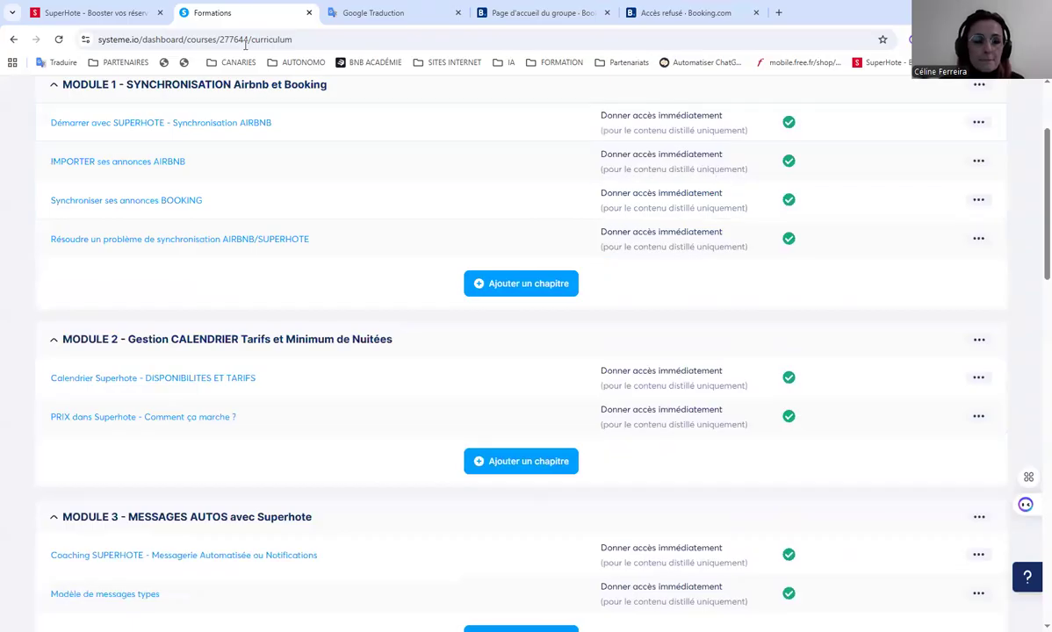
{"action": "left_click", "coordinate": [382, 14]}
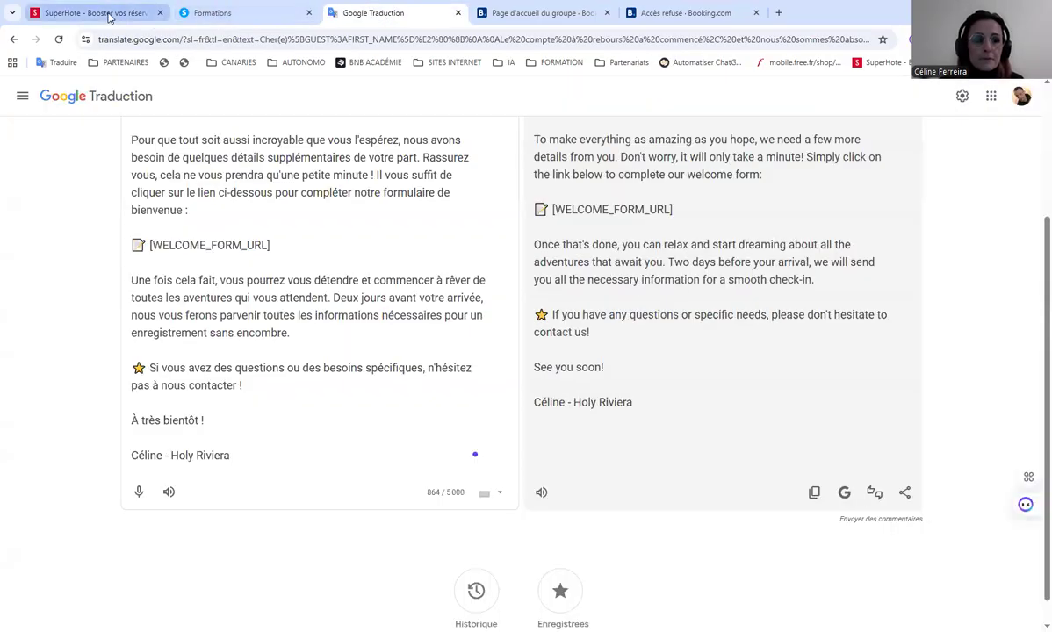
Step: Switch back to the SuperHote tab showing the new account's empty calendar
{"action": "left_click", "coordinate": [110, 14]}
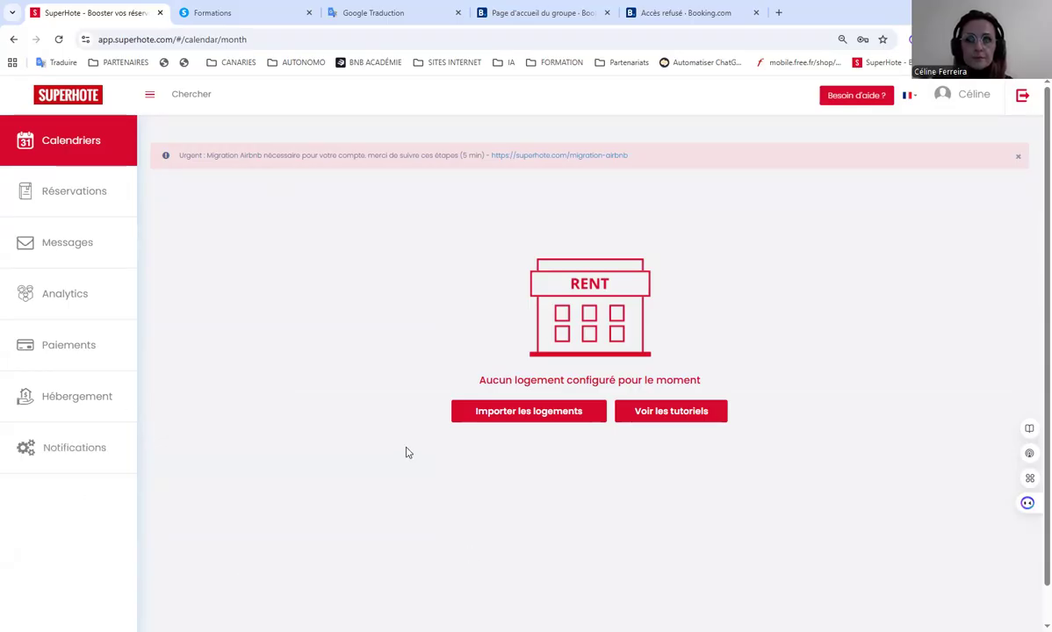
Step: Open 'Comment avoir l'outil SuperHote pour 0 €' from Besoin d'aide ? and copy the affiliate link
{"action": "left_click", "coordinate": [970, 97]}
{"action": "left_click", "coordinate": [859, 97]}
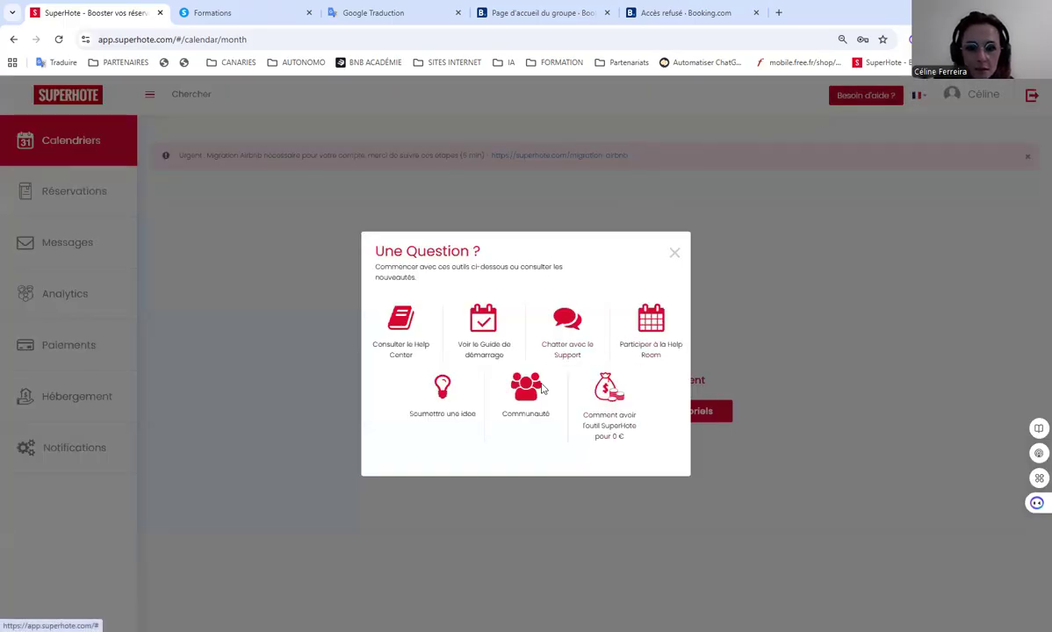
{"action": "left_click", "coordinate": [606, 426]}
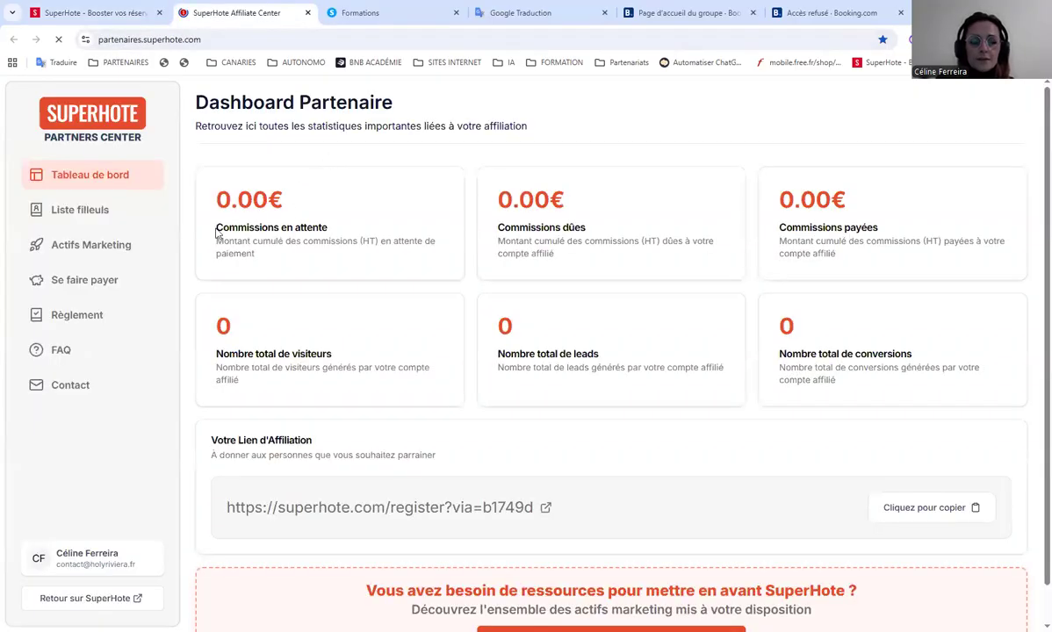
{"action": "scroll", "coordinate": [486, 433], "scroll_direction": "down", "scroll_amount": 1}
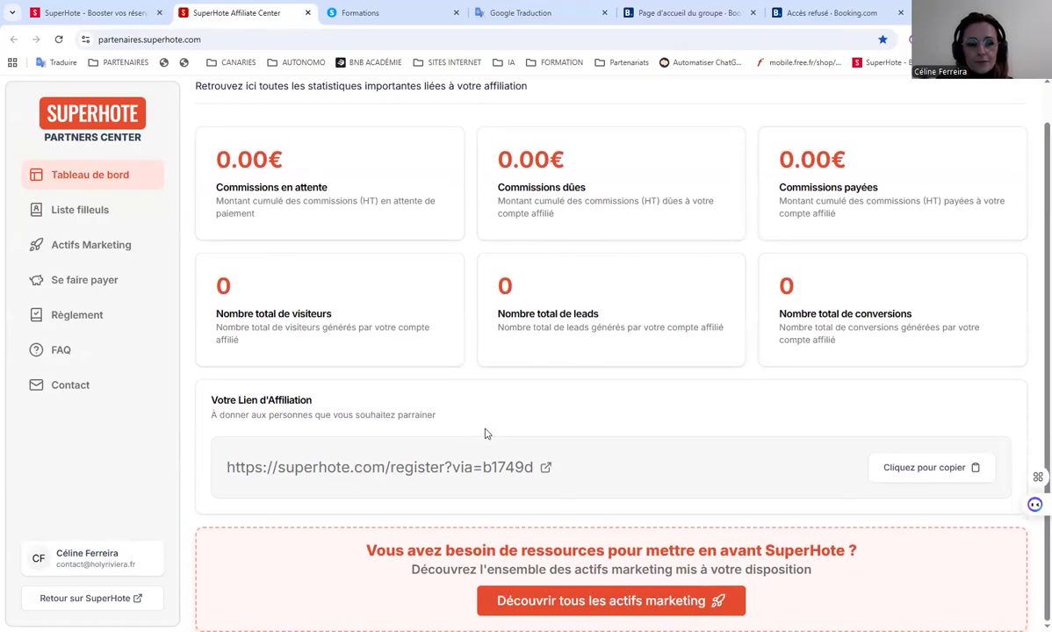
{"action": "left_click", "coordinate": [885, 468]}
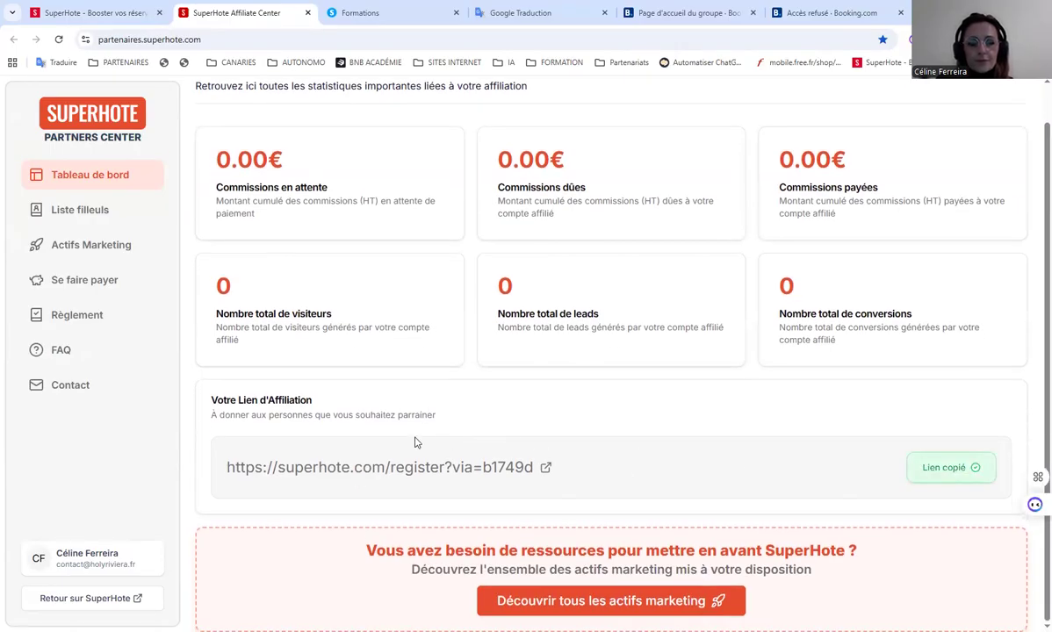
{"action": "scroll", "coordinate": [211, 395], "scroll_direction": "up", "scroll_amount": 1}
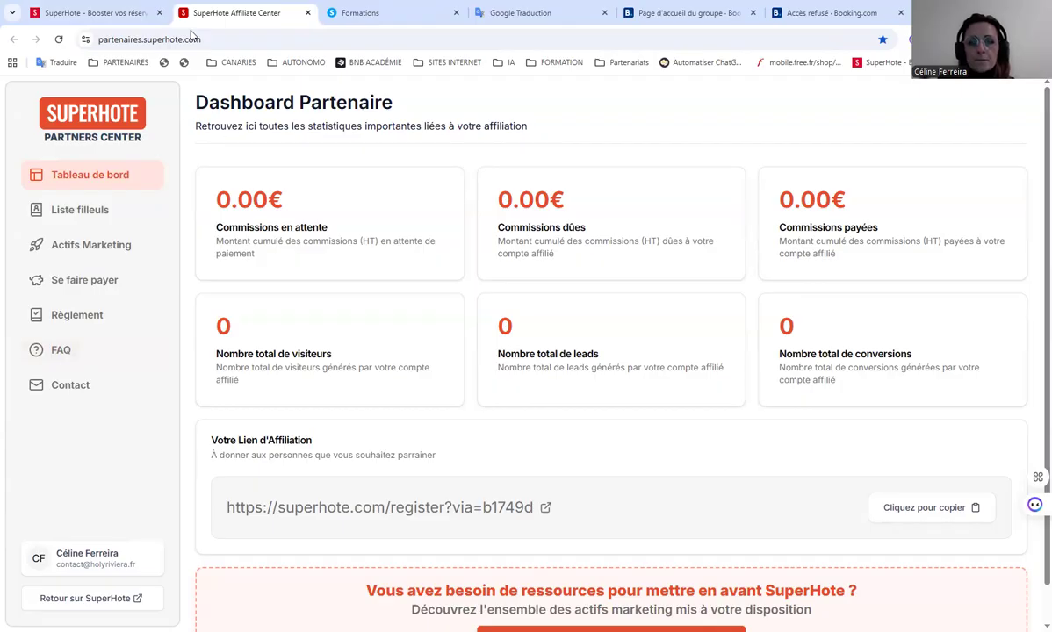
Step: Dismiss the Une Question ? dialog and go via Réservations to the empty Paiements page
{"action": "left_click", "coordinate": [107, 16]}
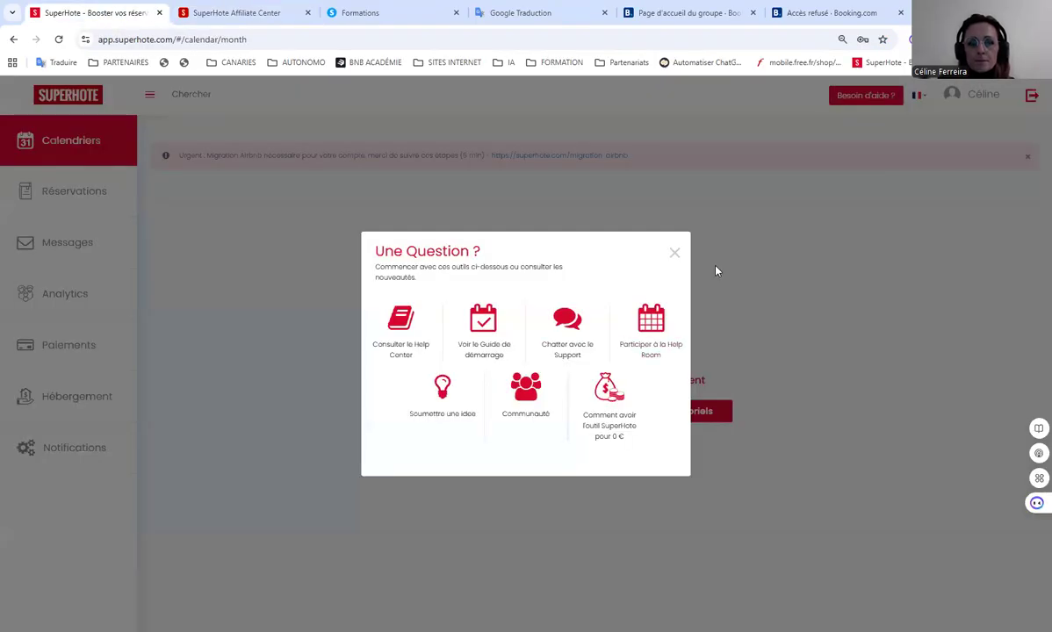
{"action": "left_click", "coordinate": [674, 254]}
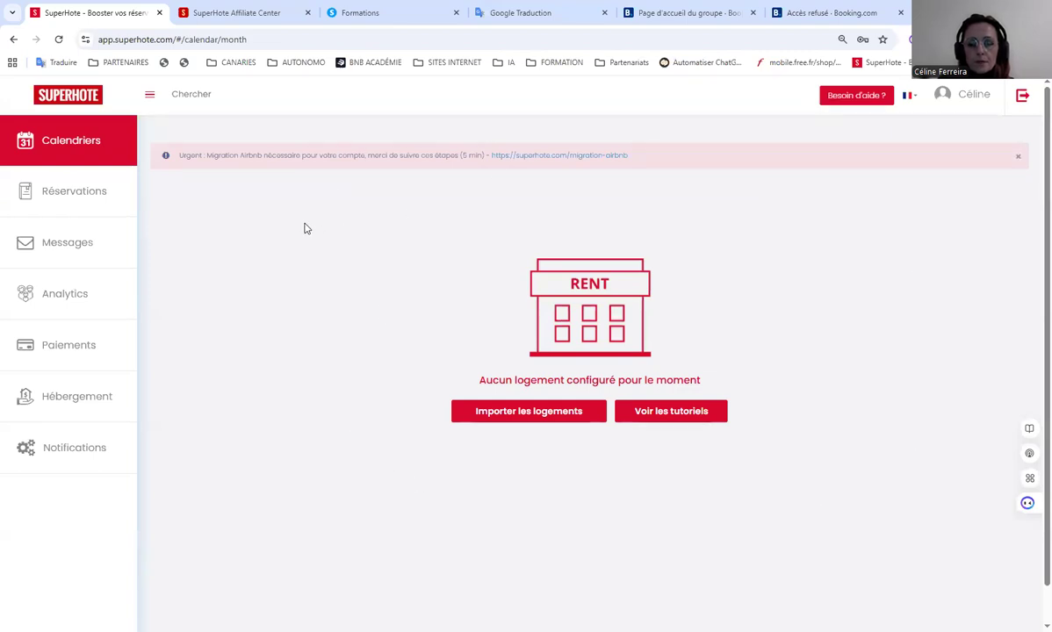
{"action": "left_click", "coordinate": [98, 211]}
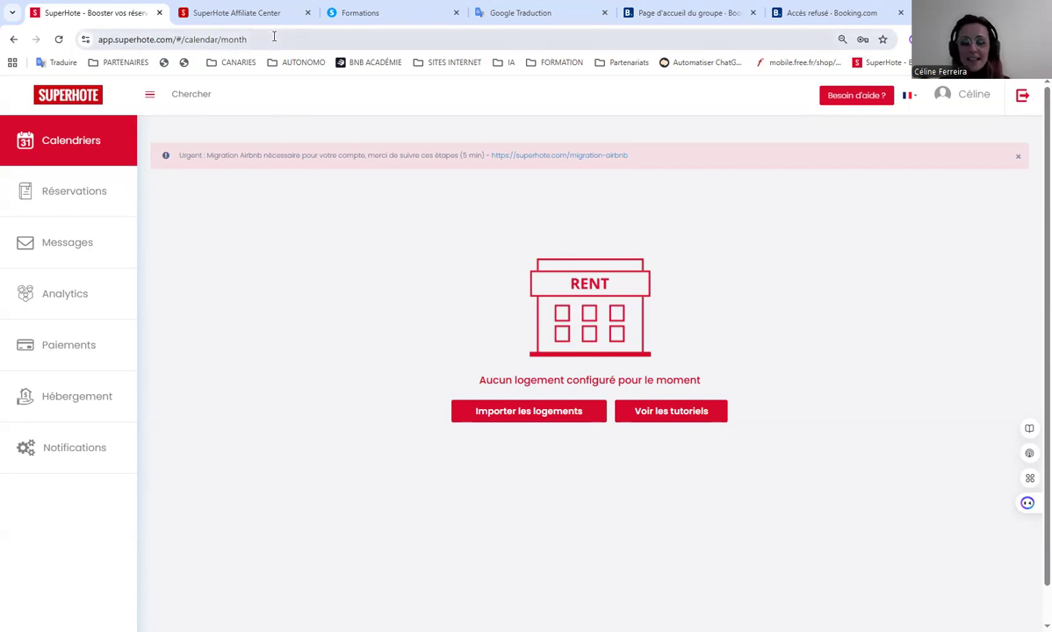
{"action": "left_click", "coordinate": [103, 365]}
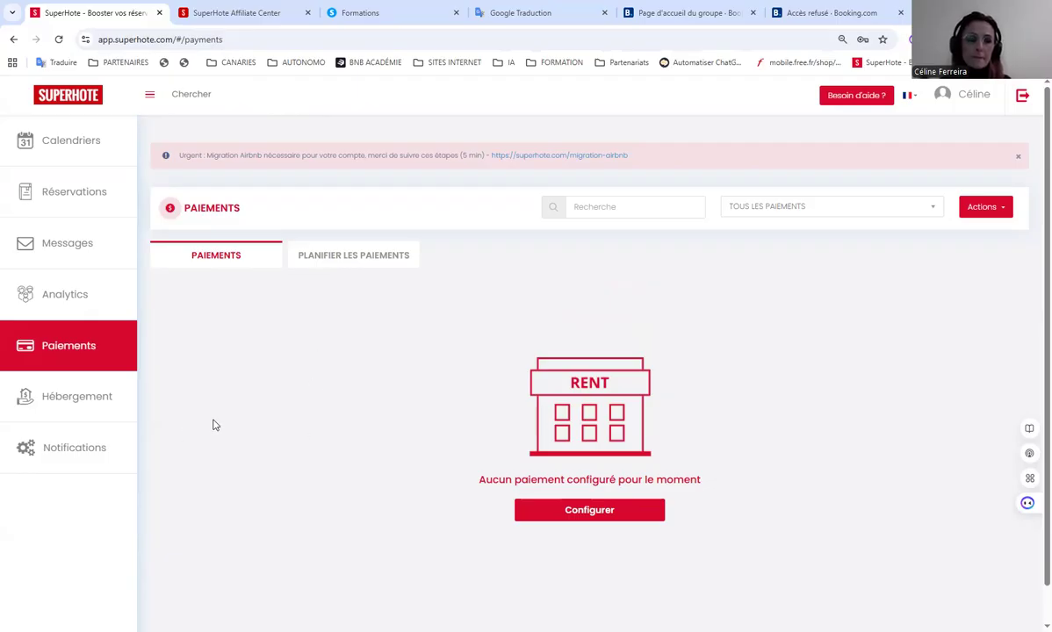
Step: Expand MODULE 8 - SOUS COMPTE SUPERHOTE and MODULE 9 - APPLI MOBILE SUPERHOTE in the curriculum
{"action": "left_click", "coordinate": [378, 14]}
{"action": "scroll", "coordinate": [213, 388], "scroll_direction": "up", "scroll_amount": 2}
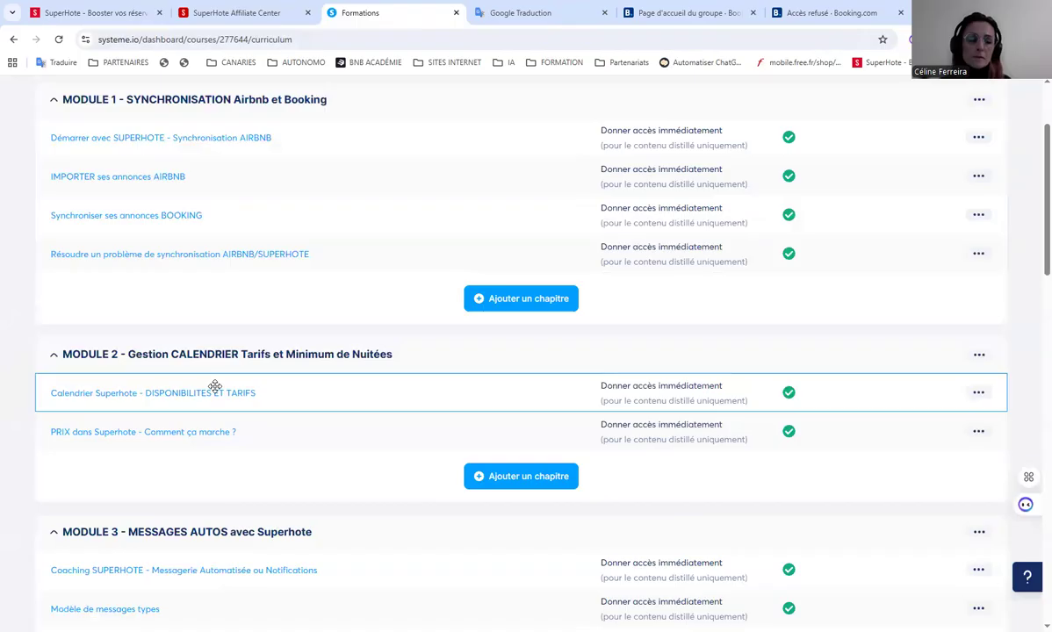
{"action": "scroll", "coordinate": [219, 411], "scroll_direction": "down", "scroll_amount": 8}
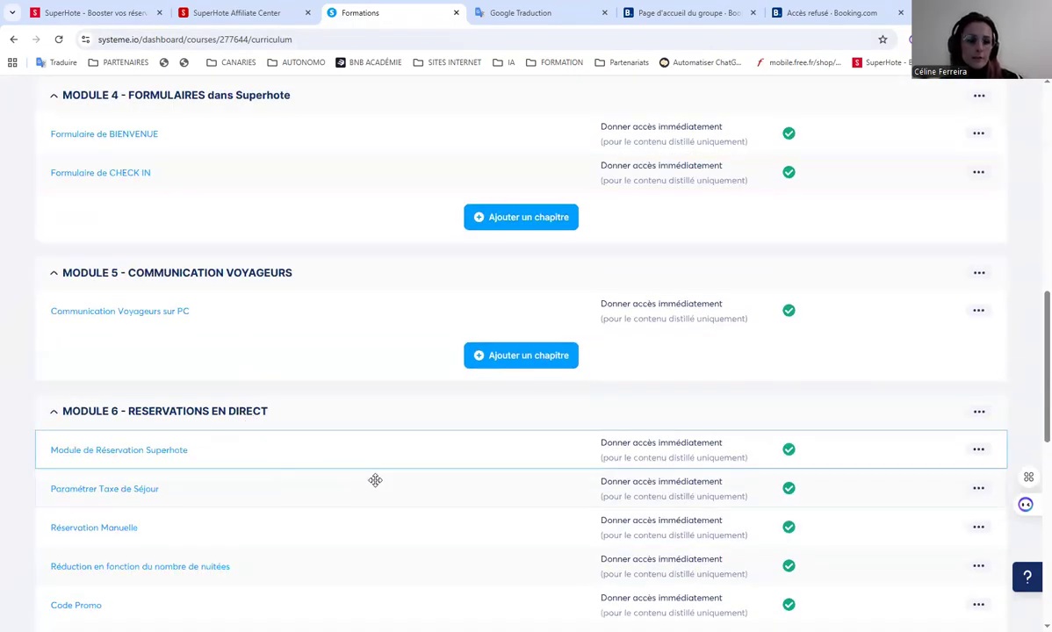
{"action": "scroll", "coordinate": [378, 483], "scroll_direction": "down", "scroll_amount": 6}
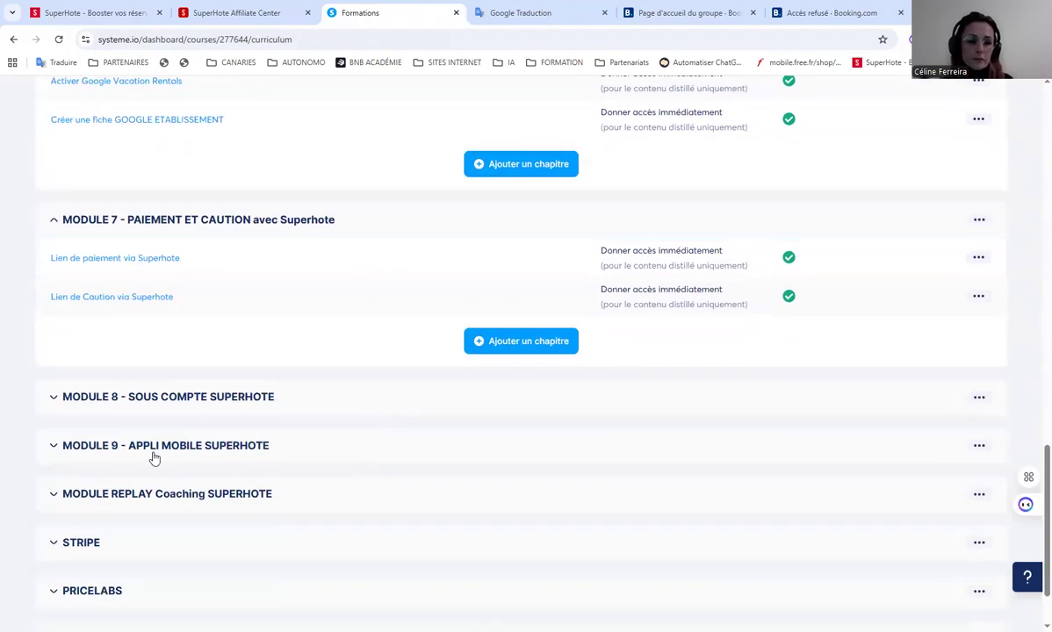
{"action": "left_click", "coordinate": [207, 397]}
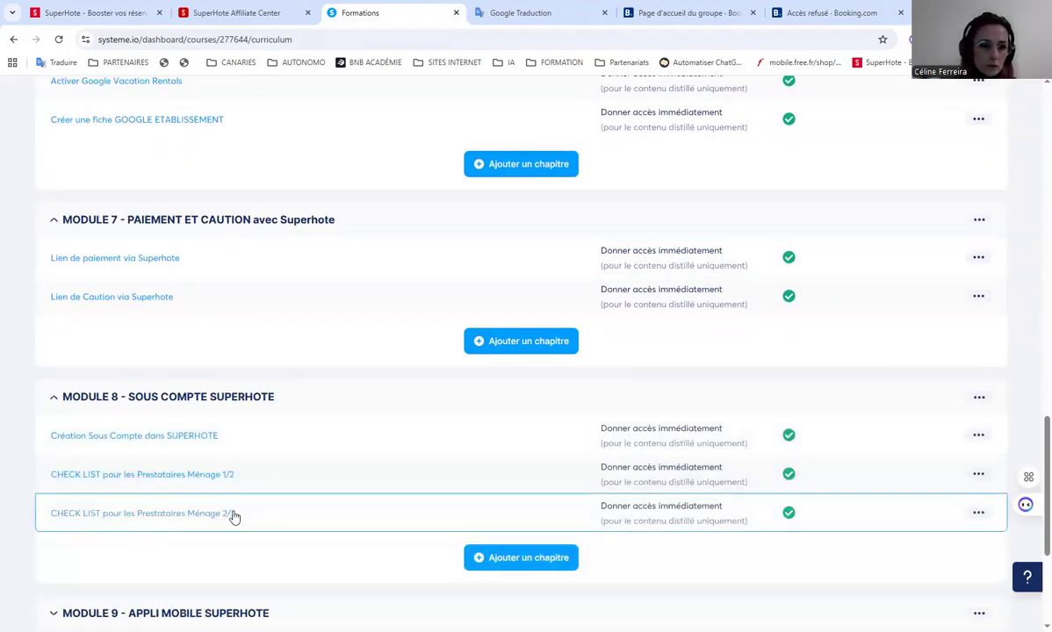
{"action": "scroll", "coordinate": [235, 515], "scroll_direction": "down", "scroll_amount": 3}
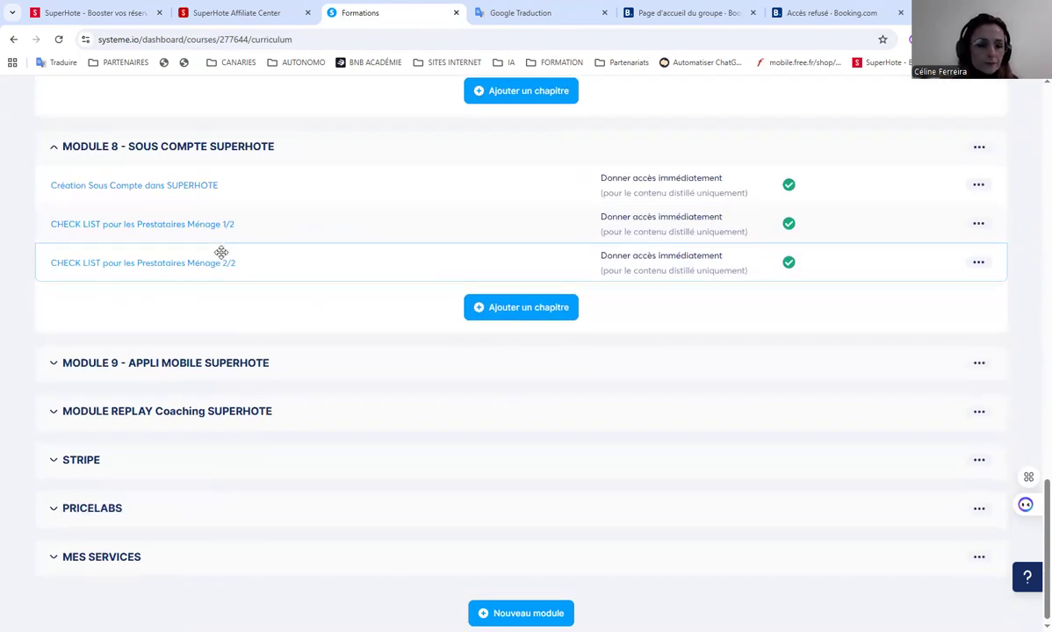
{"action": "left_click", "coordinate": [250, 364]}
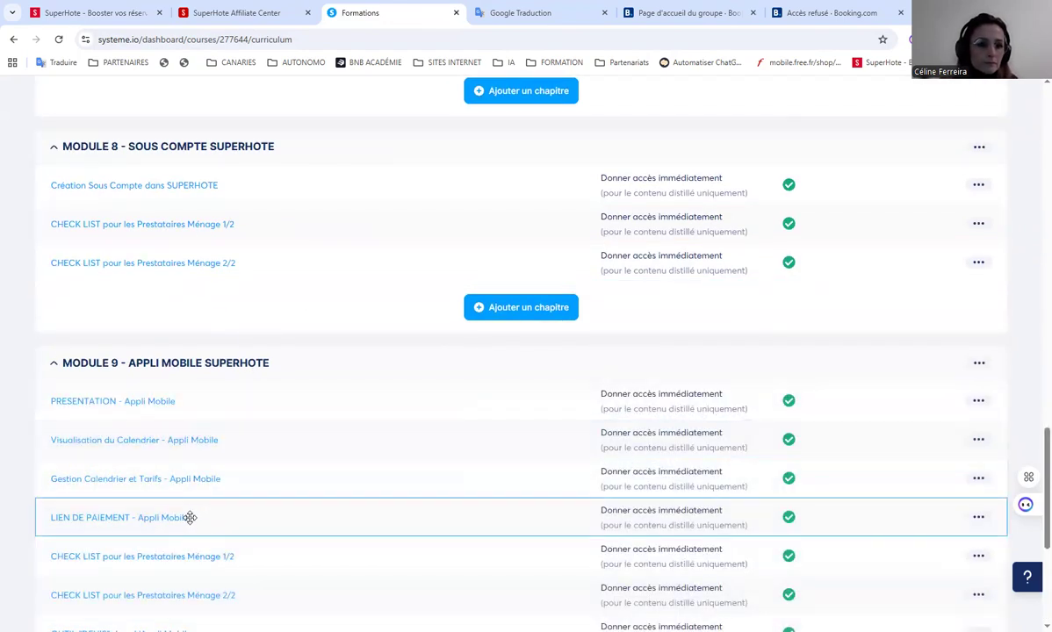
{"action": "scroll", "coordinate": [198, 509], "scroll_direction": "down", "scroll_amount": 2}
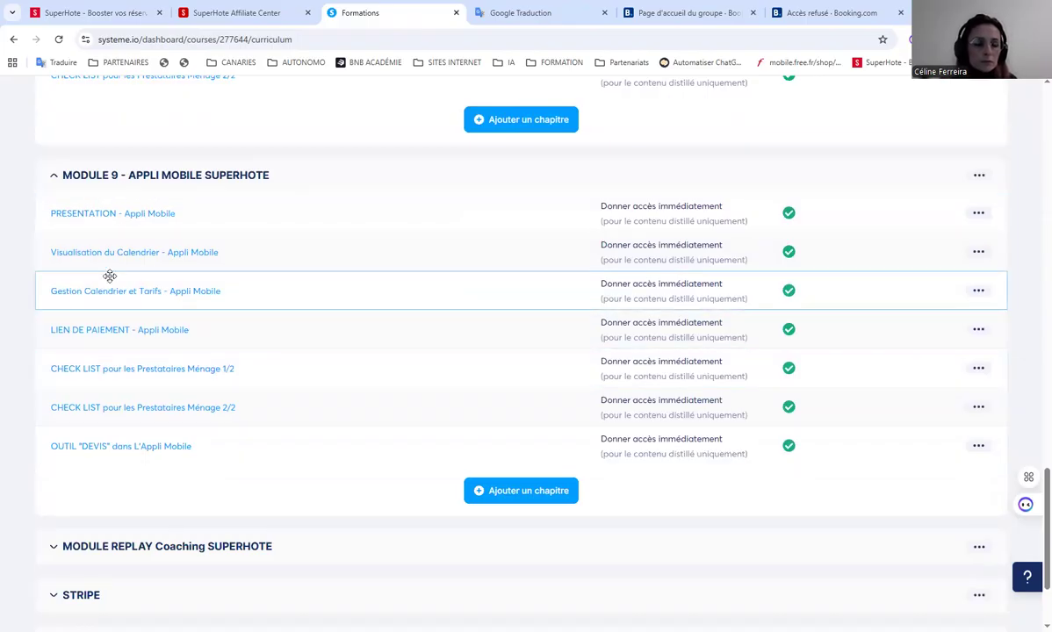
{"action": "scroll", "coordinate": [234, 253], "scroll_direction": "up", "scroll_amount": 2}
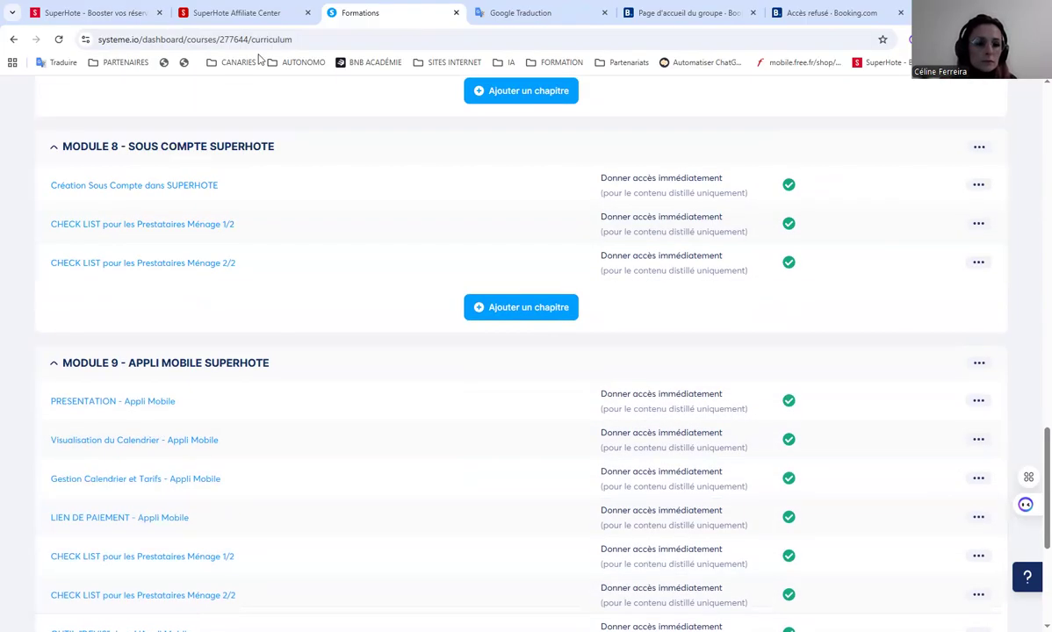
Step: Check the SuperHote payments and Partners Center tabs, then expand MODULE REPLAY Coaching SUPERHOTE
{"action": "left_click", "coordinate": [96, 13]}
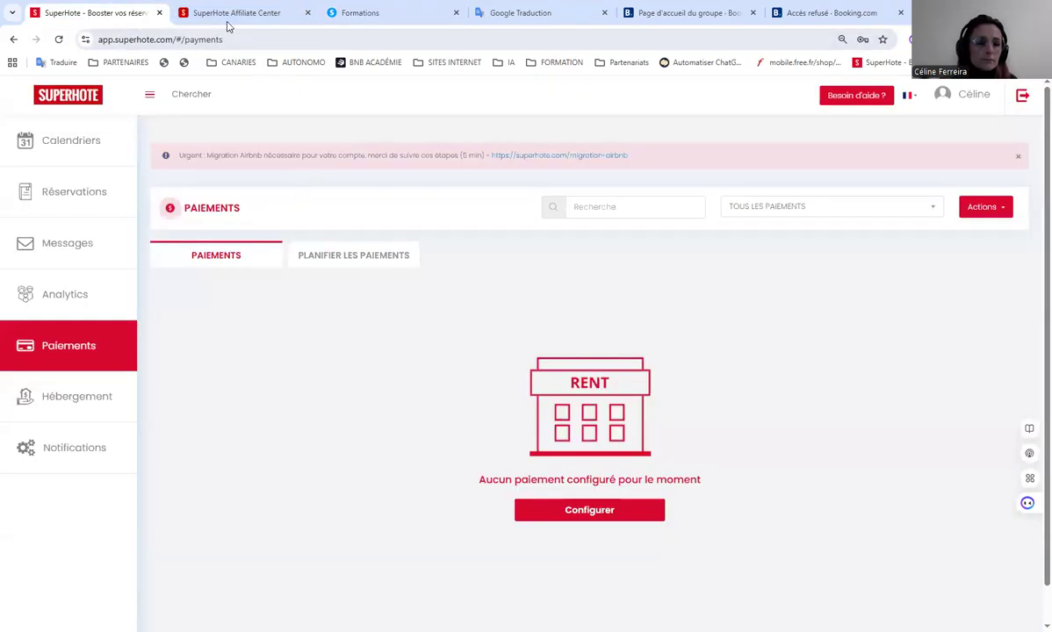
{"action": "left_click", "coordinate": [268, 20]}
{"action": "left_click", "coordinate": [99, 19]}
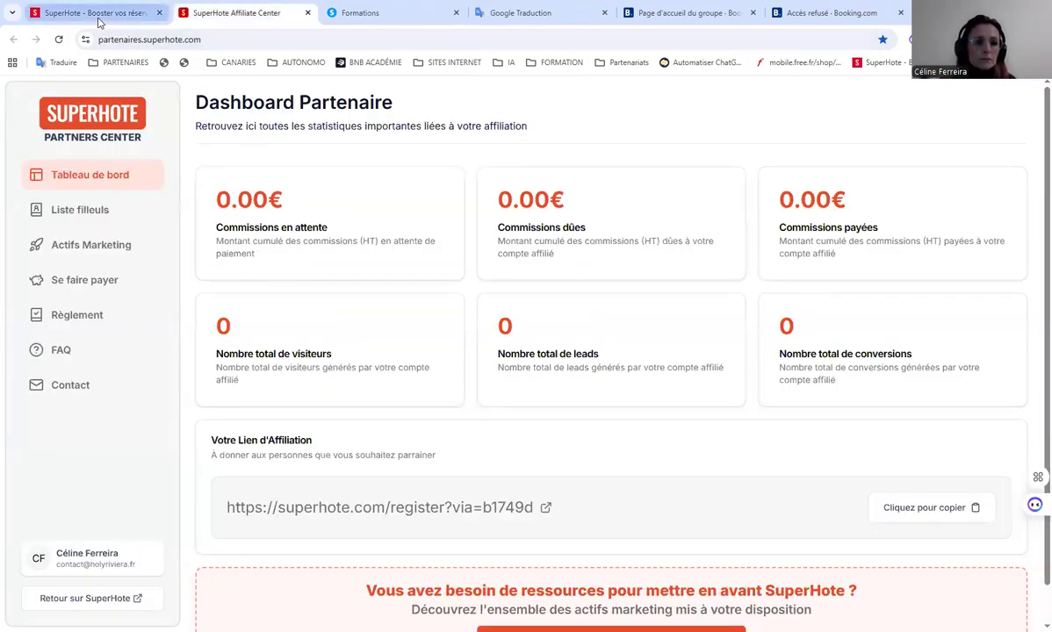
{"action": "left_click", "coordinate": [376, 13]}
{"action": "scroll", "coordinate": [275, 421], "scroll_direction": "down", "scroll_amount": 3}
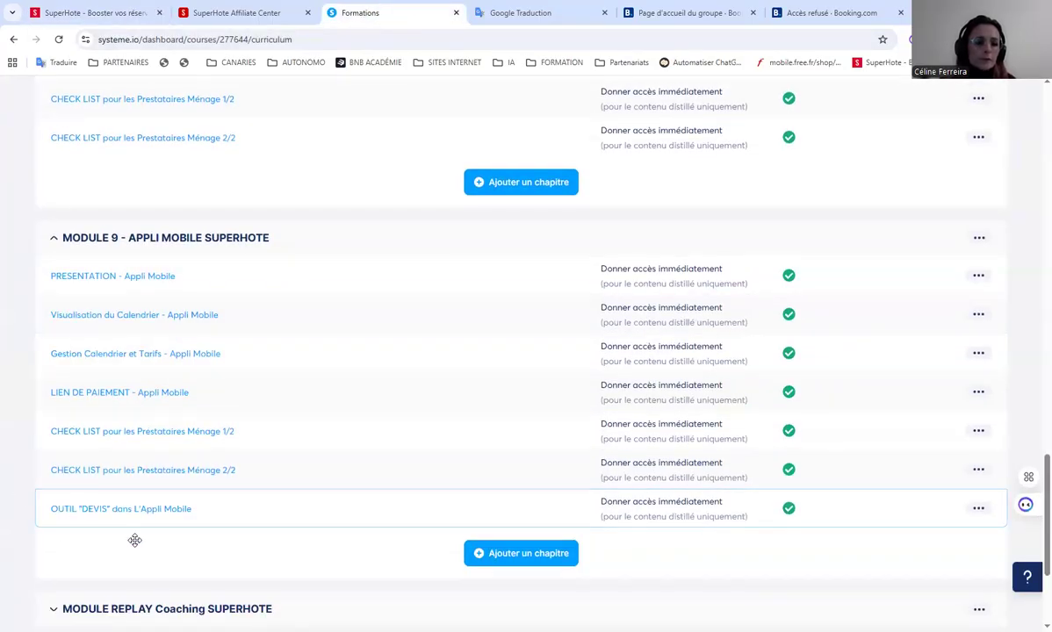
{"action": "scroll", "coordinate": [121, 511], "scroll_direction": "down", "scroll_amount": 2}
{"action": "scroll", "coordinate": [121, 513], "scroll_direction": "down", "scroll_amount": 1}
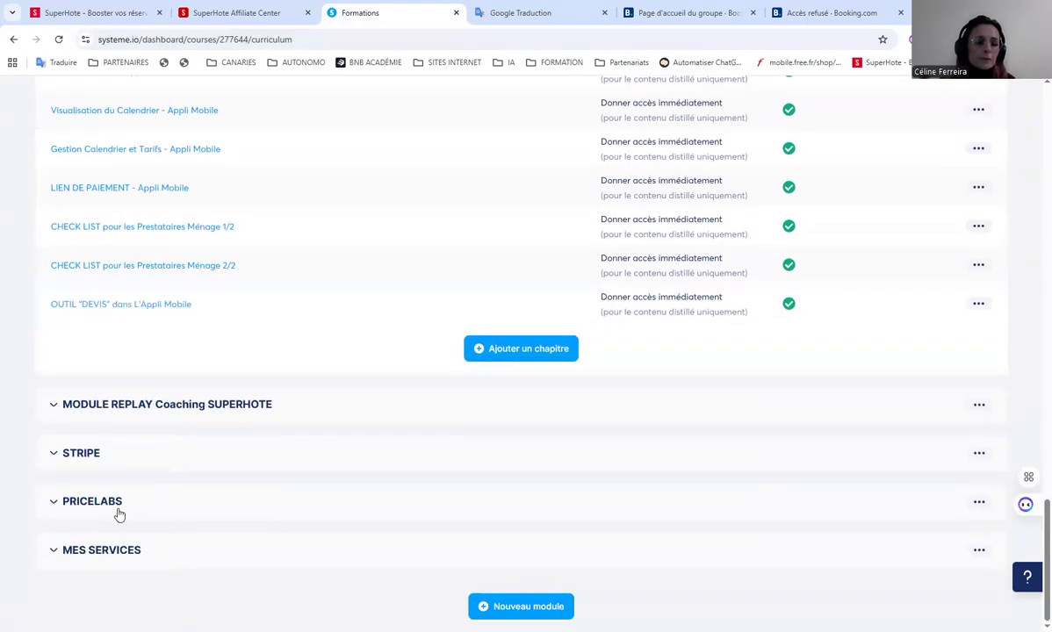
{"action": "left_click", "coordinate": [223, 408]}
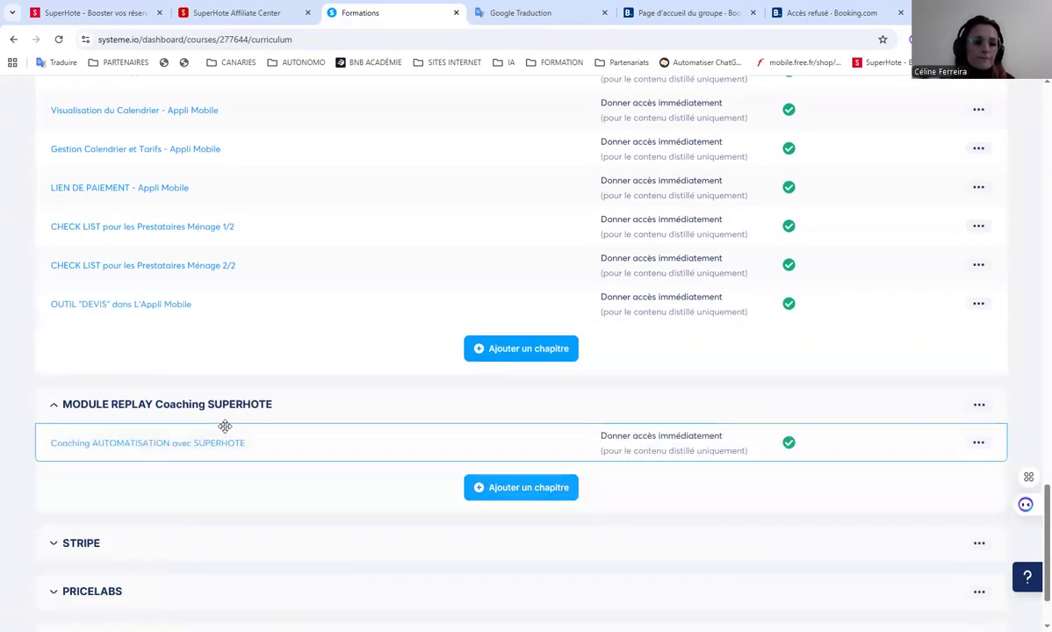
{"action": "scroll", "coordinate": [144, 480], "scroll_direction": "down", "scroll_amount": 1}
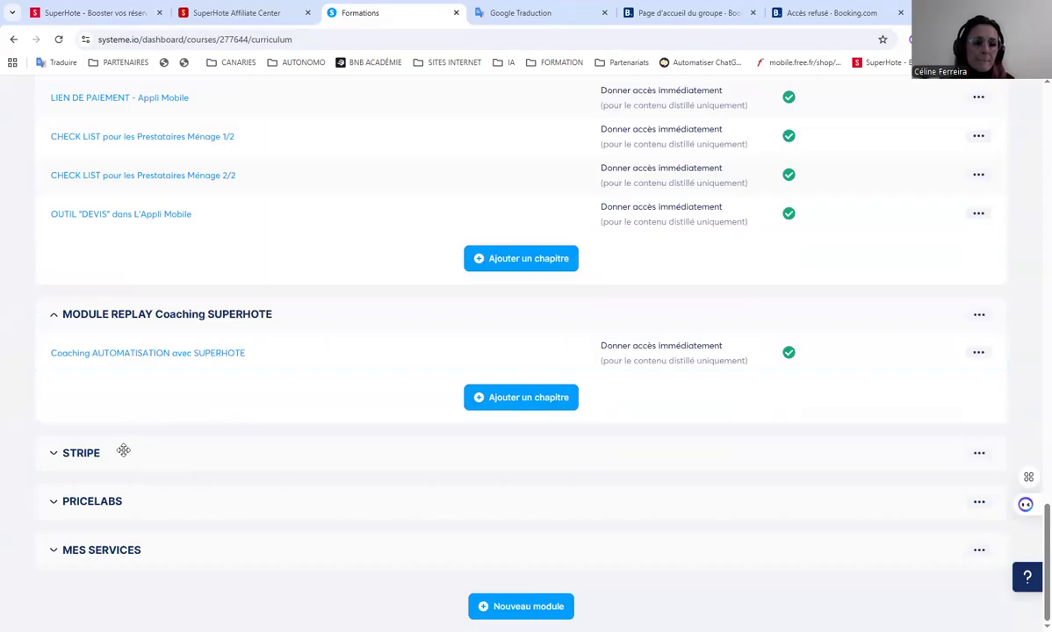
Step: Expand the STRIPE, PRICELABS and MES SERVICES modules to list their chapters
{"action": "left_click", "coordinate": [91, 456]}
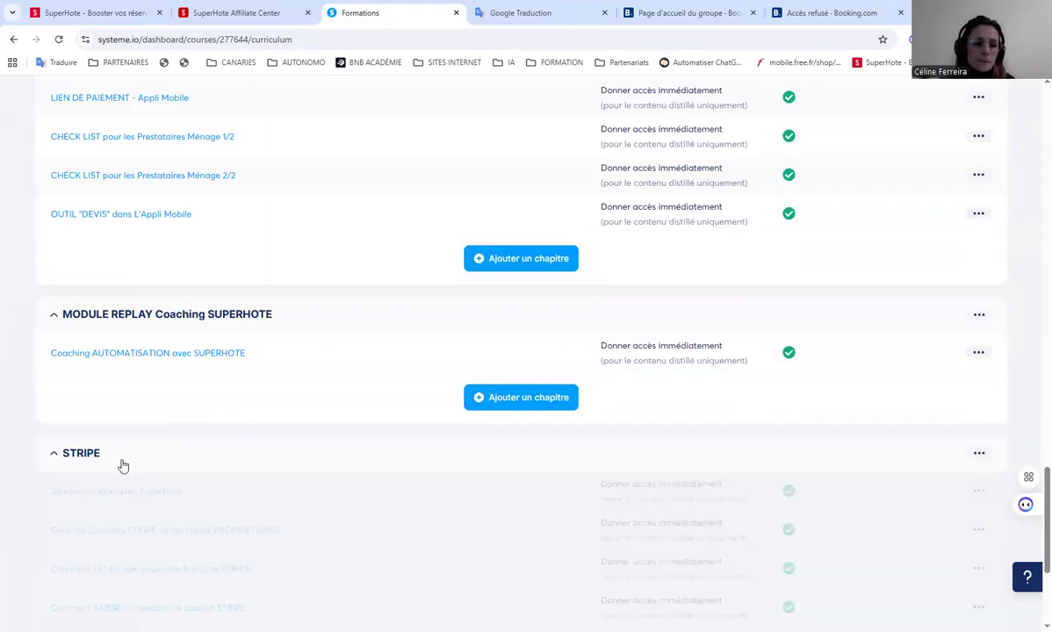
{"action": "scroll", "coordinate": [224, 487], "scroll_direction": "down", "scroll_amount": 3}
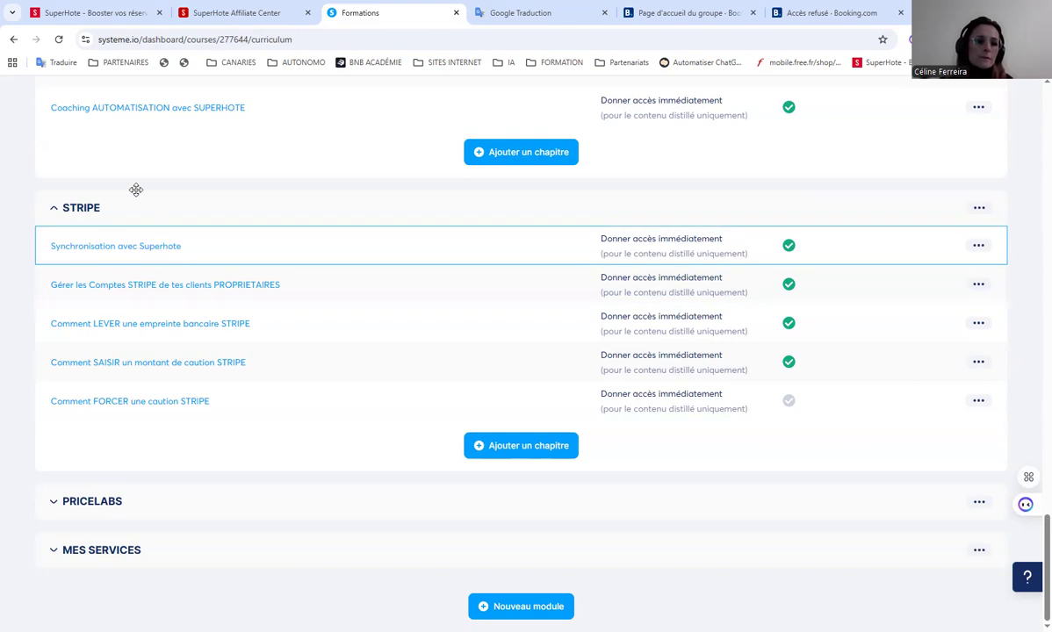
{"action": "scroll", "coordinate": [49, 328], "scroll_direction": "up", "scroll_amount": 1}
{"action": "scroll", "coordinate": [77, 453], "scroll_direction": "down", "scroll_amount": 1}
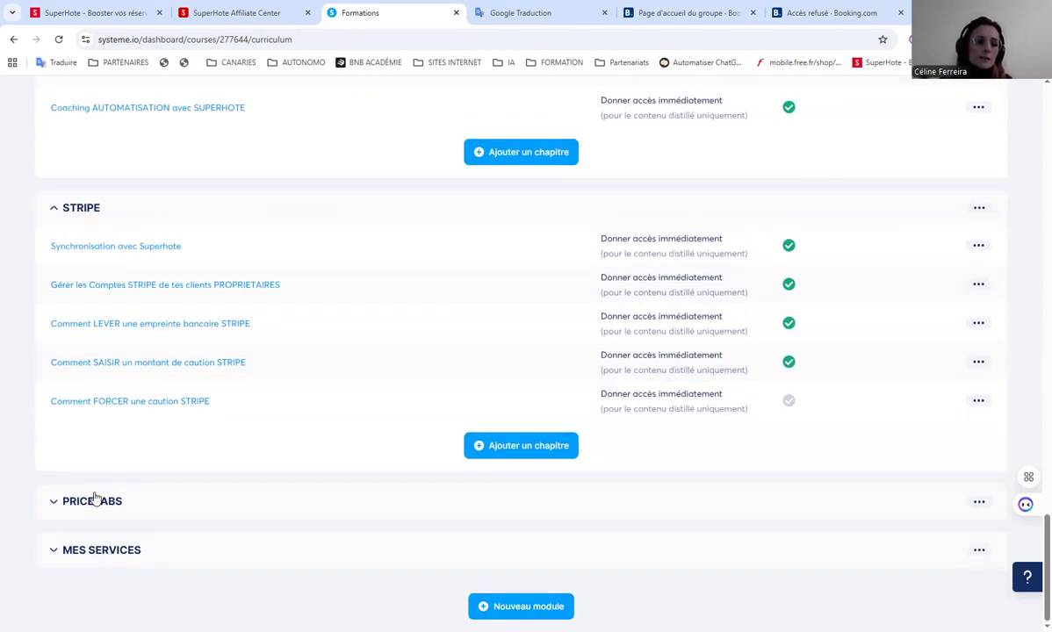
{"action": "left_click", "coordinate": [95, 499]}
{"action": "scroll", "coordinate": [154, 479], "scroll_direction": "down", "scroll_amount": 2}
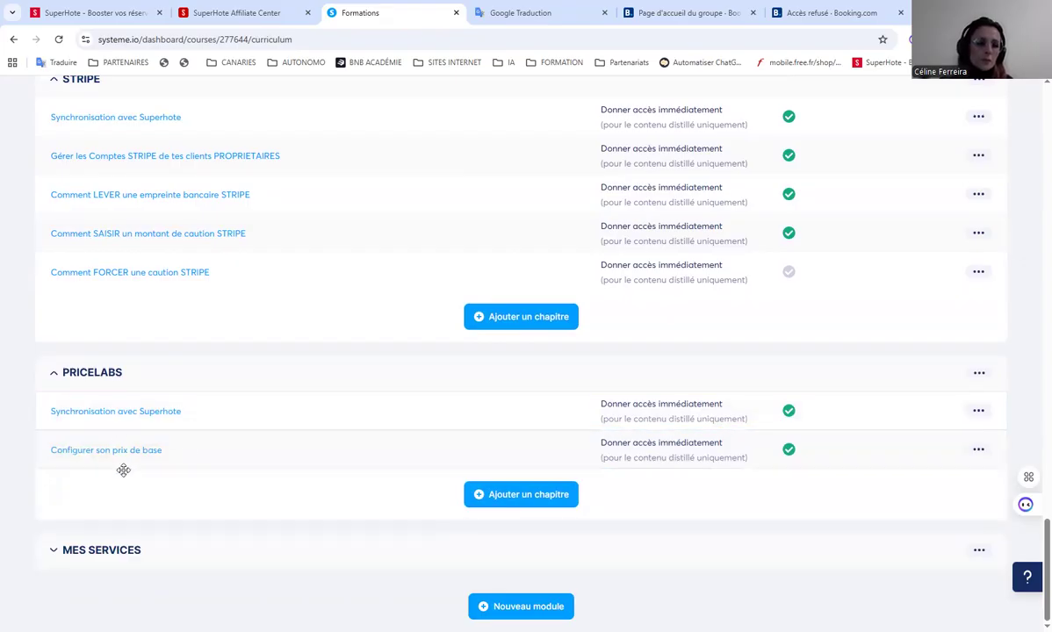
{"action": "left_click", "coordinate": [128, 551]}
{"action": "scroll", "coordinate": [219, 487], "scroll_direction": "down", "scroll_amount": 2}
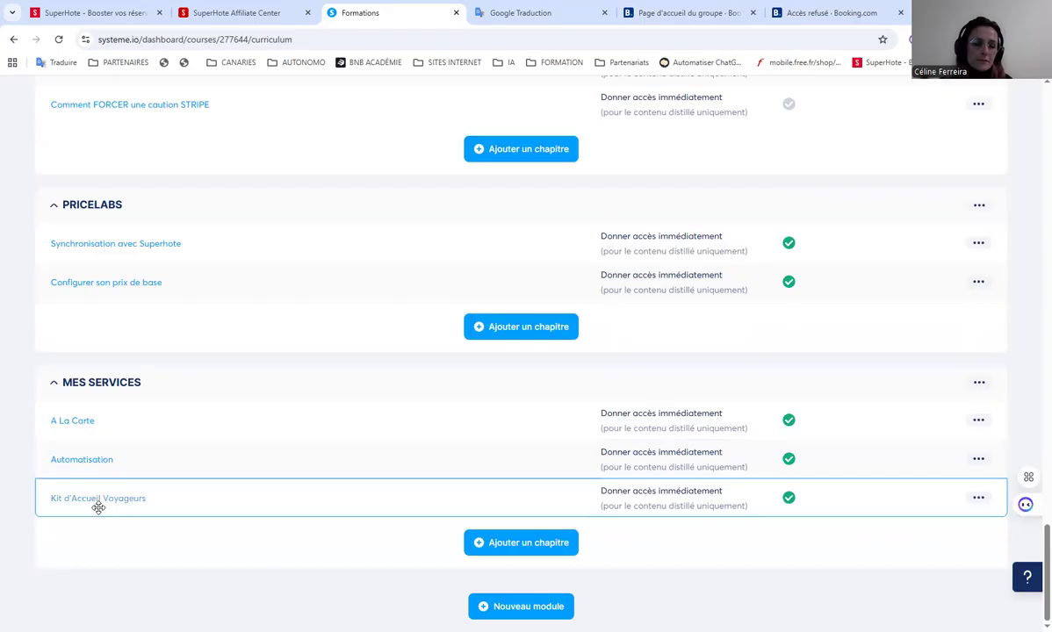
Step: Scroll back to the top of the curriculum and bring up the SuperHote Partners Center dashboard
{"action": "scroll", "coordinate": [99, 507], "scroll_direction": "up", "scroll_amount": 20}
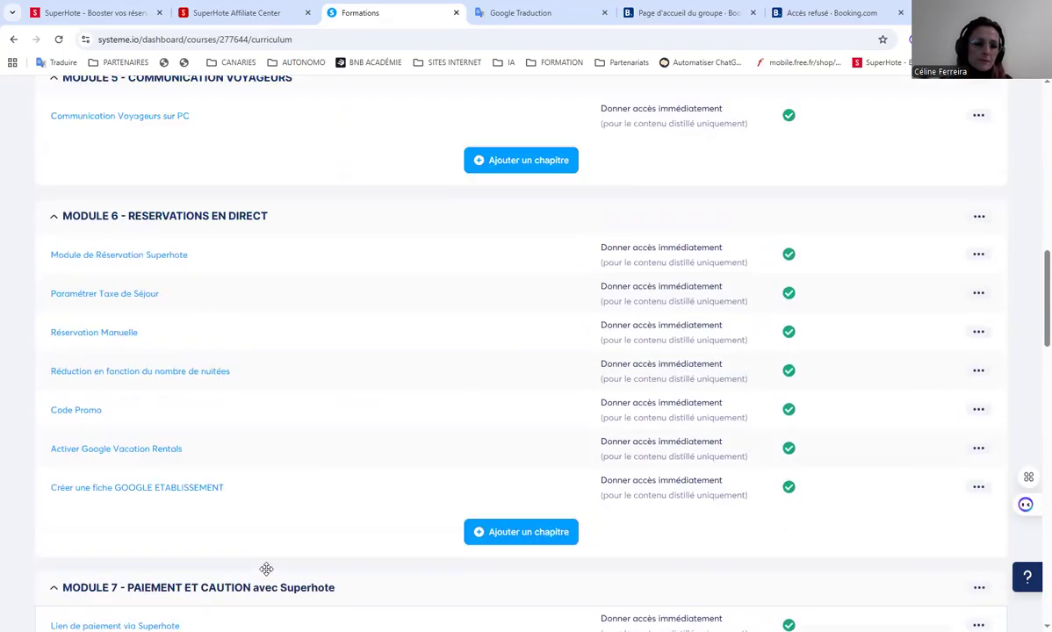
{"action": "scroll", "coordinate": [266, 569], "scroll_direction": "up", "scroll_amount": 20}
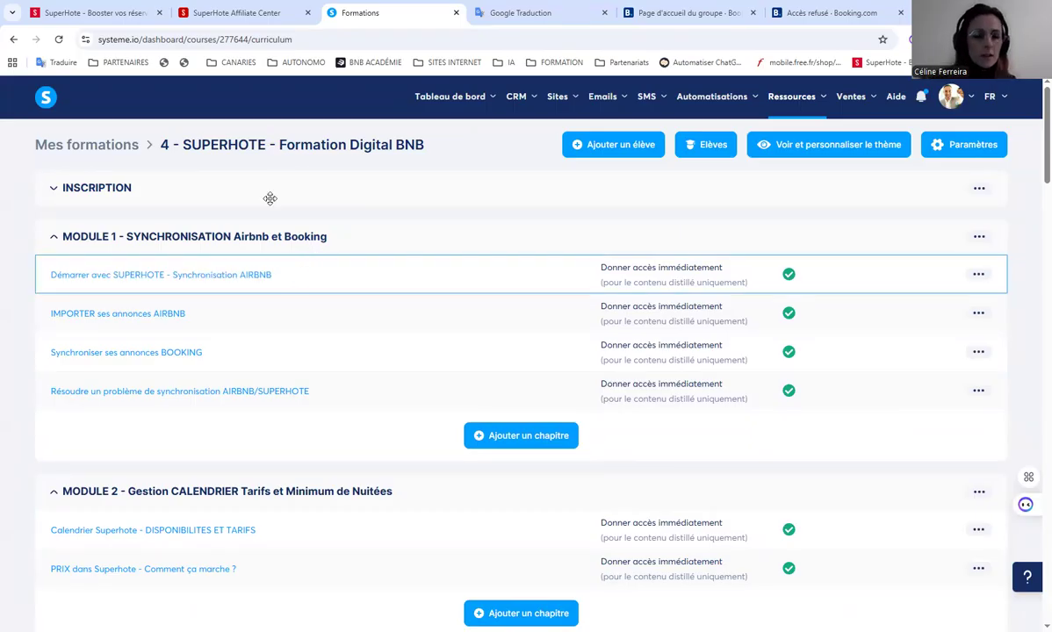
{"action": "left_click", "coordinate": [255, 13]}
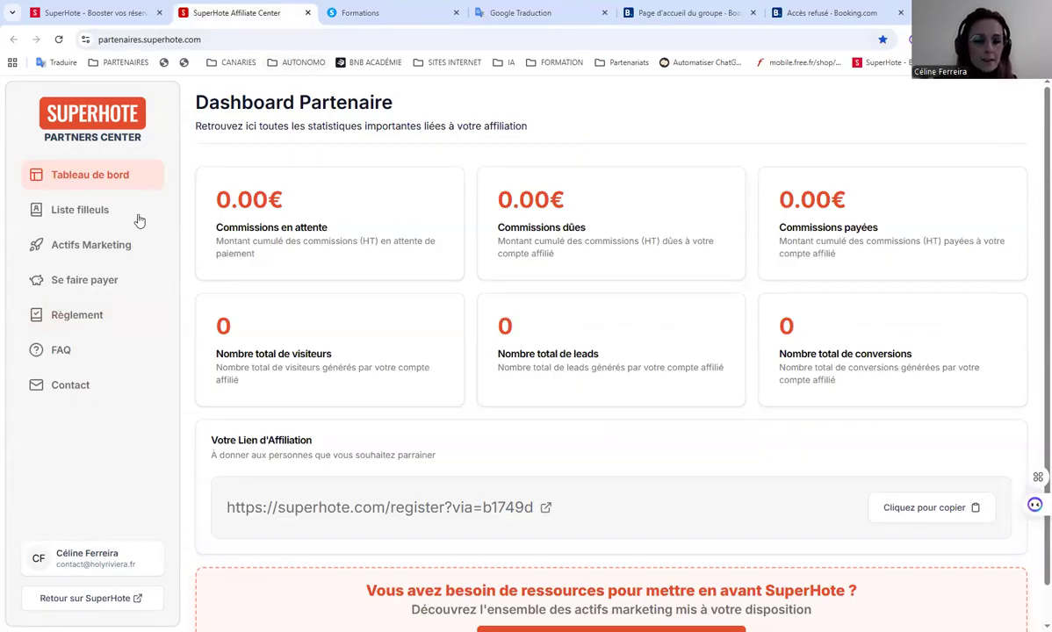
Step: Close the Booking.com 'Accès refusé' tab
{"action": "left_click", "coordinate": [69, 12]}
{"action": "left_click", "coordinate": [830, 13]}
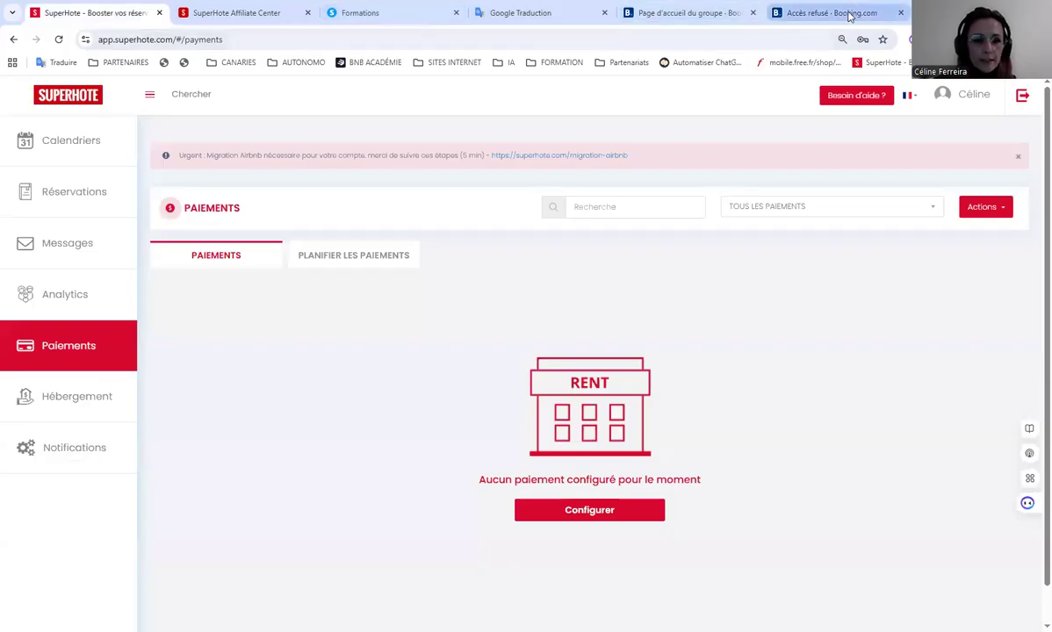
{"action": "left_click", "coordinate": [900, 14]}
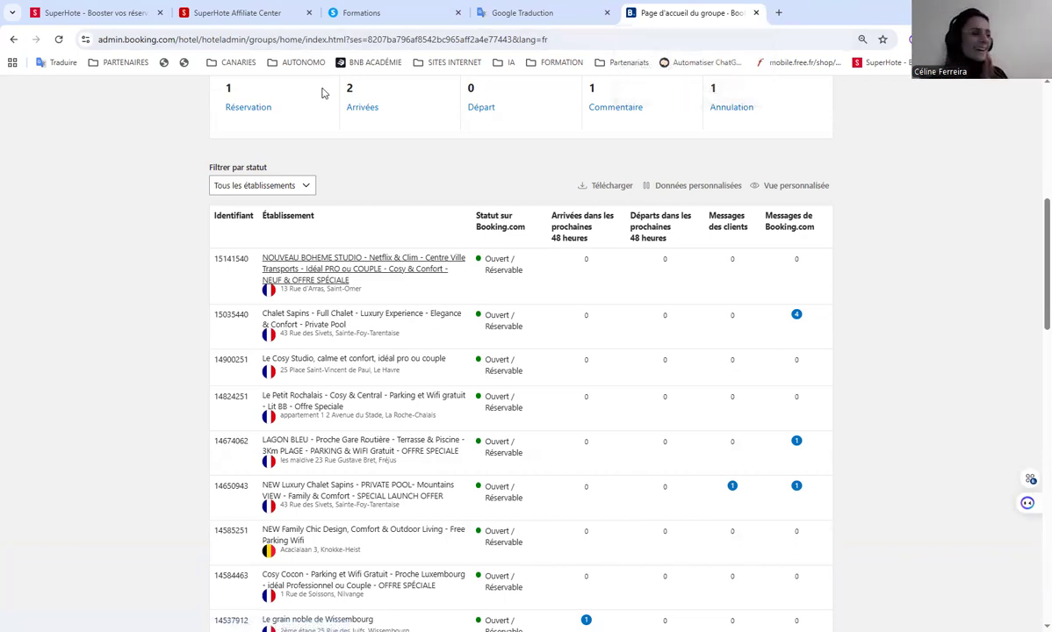
Step: Scroll through the Extranet group home's 64-property table, then return to SuperHote payments
{"action": "scroll", "coordinate": [123, 265], "scroll_direction": "down", "scroll_amount": 7}
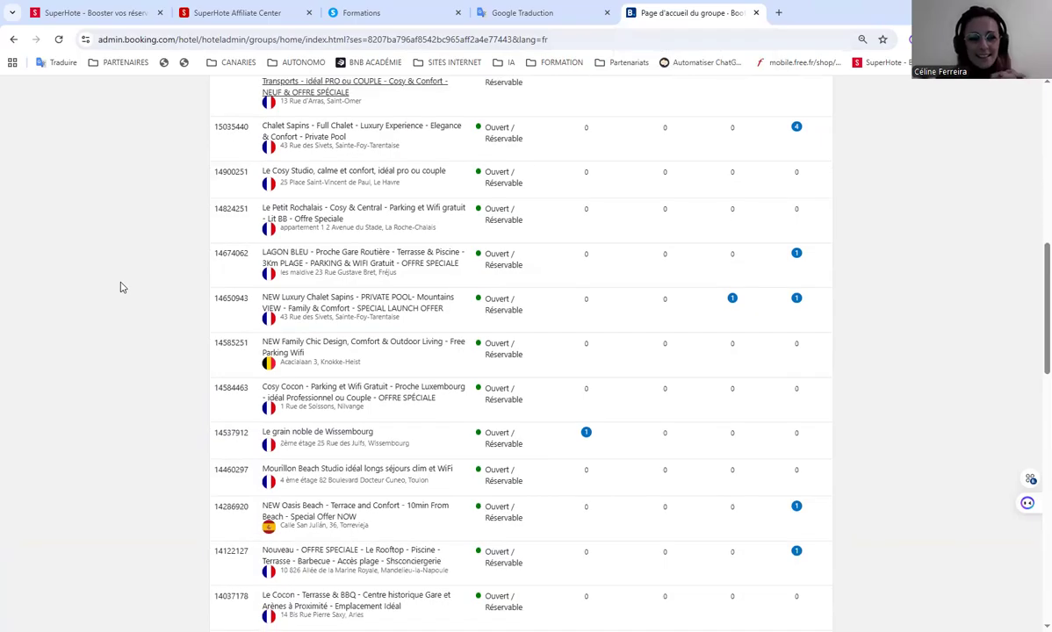
{"action": "scroll", "coordinate": [123, 301], "scroll_direction": "down", "scroll_amount": 10}
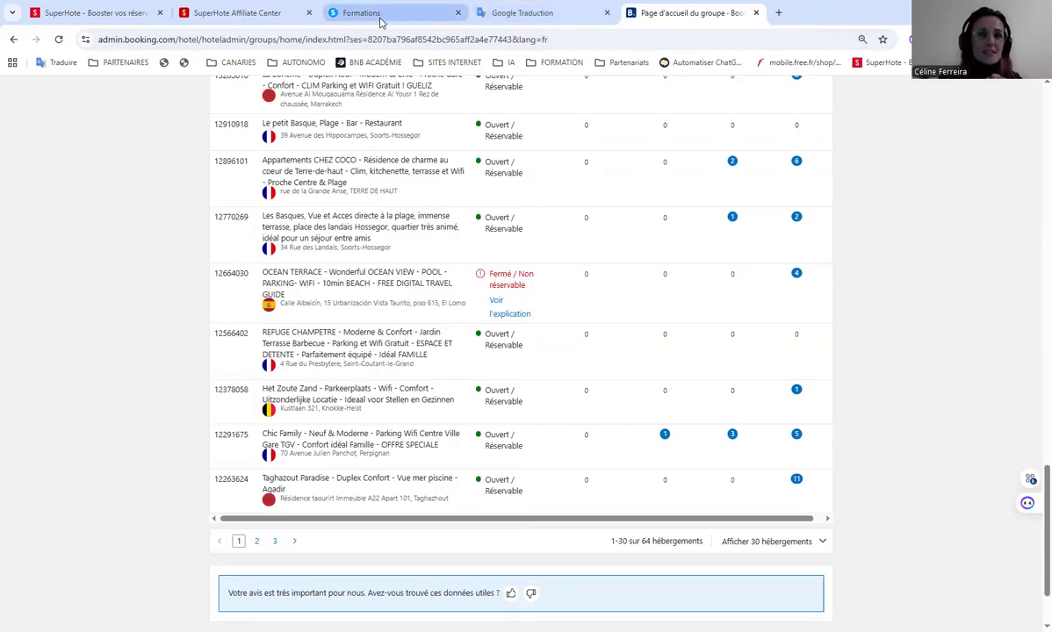
{"action": "scroll", "coordinate": [307, 342], "scroll_direction": "up", "scroll_amount": 3}
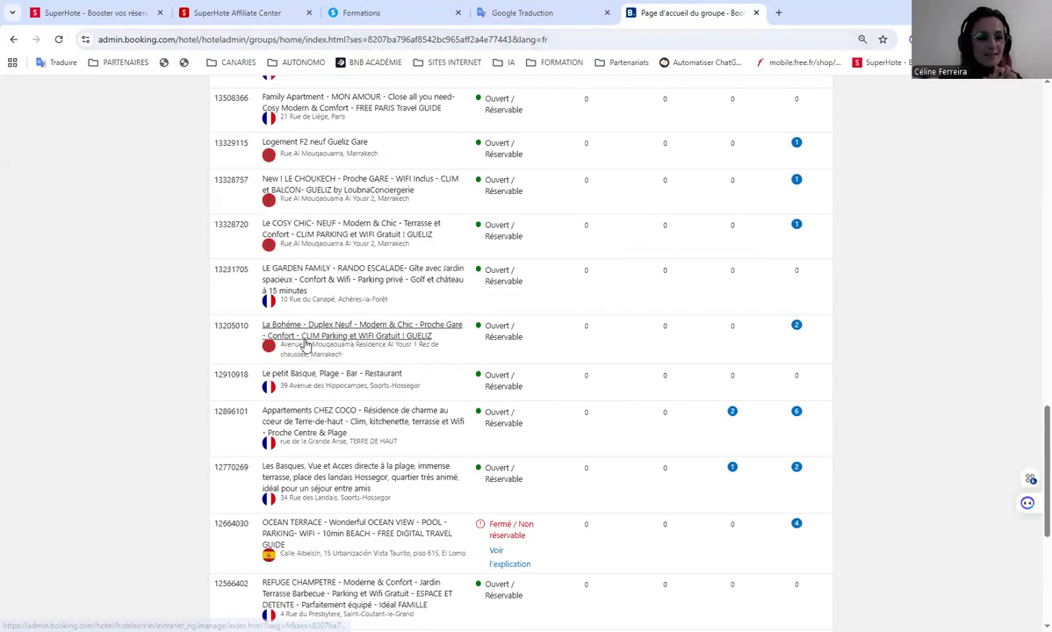
{"action": "scroll", "coordinate": [303, 345], "scroll_direction": "up", "scroll_amount": 7}
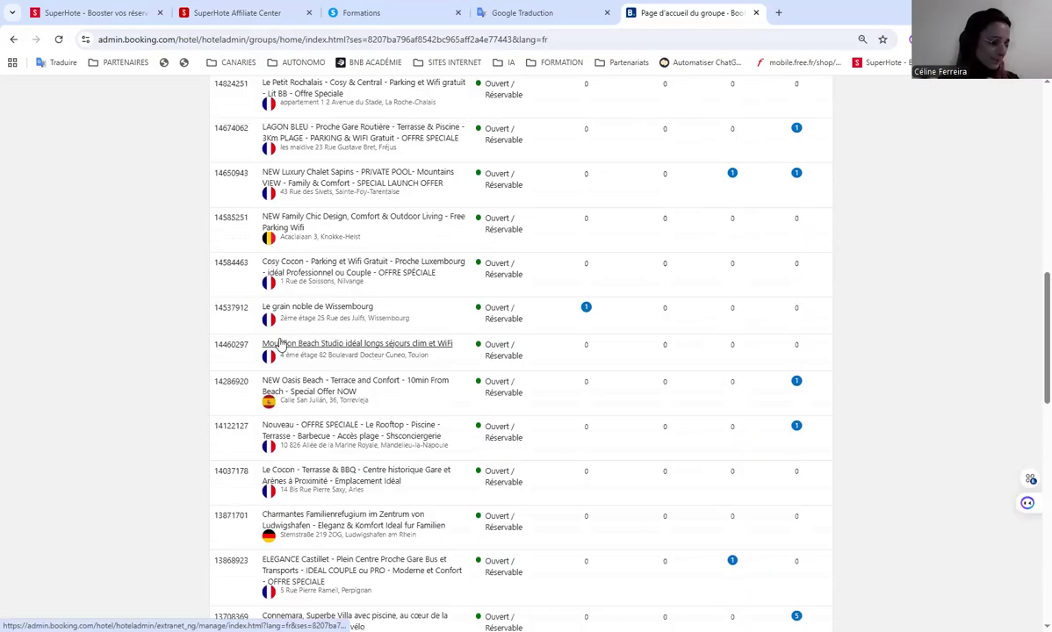
{"action": "scroll", "coordinate": [281, 343], "scroll_direction": "up", "scroll_amount": 3}
{"action": "scroll", "coordinate": [279, 342], "scroll_direction": "up", "scroll_amount": 3}
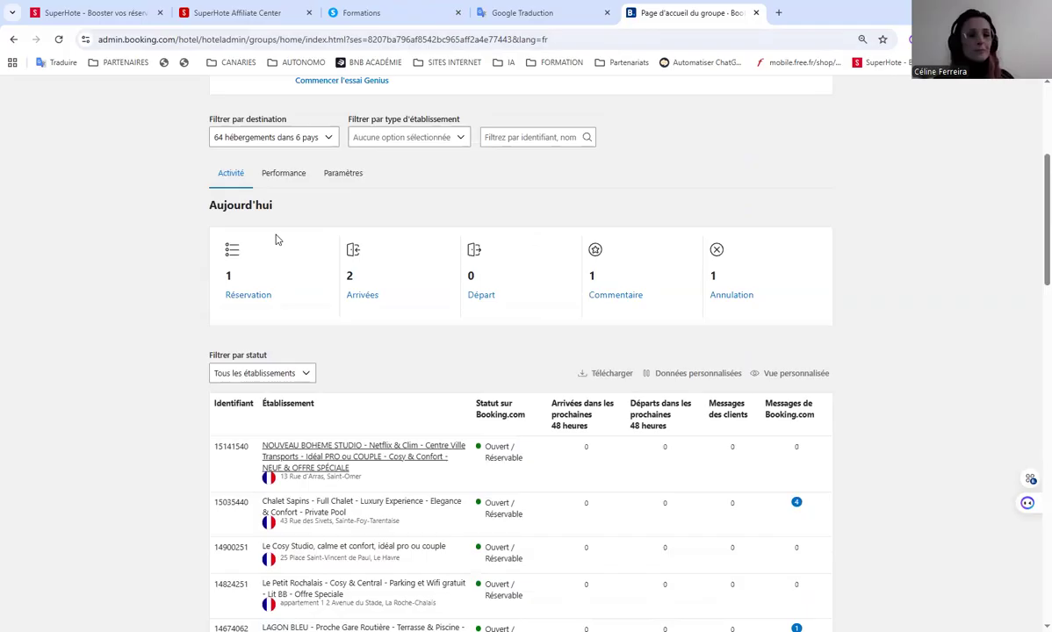
{"action": "left_click", "coordinate": [109, 17]}
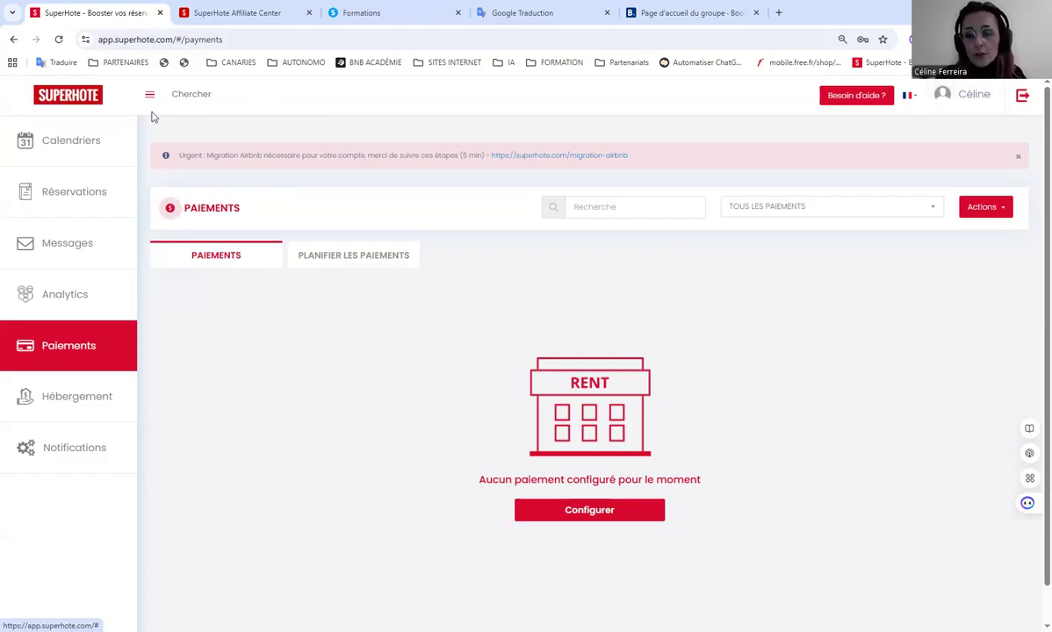
Step: Open the empty Calendriers page, then open and dismiss the Besoin d'aide ? help window
{"action": "left_click", "coordinate": [81, 155]}
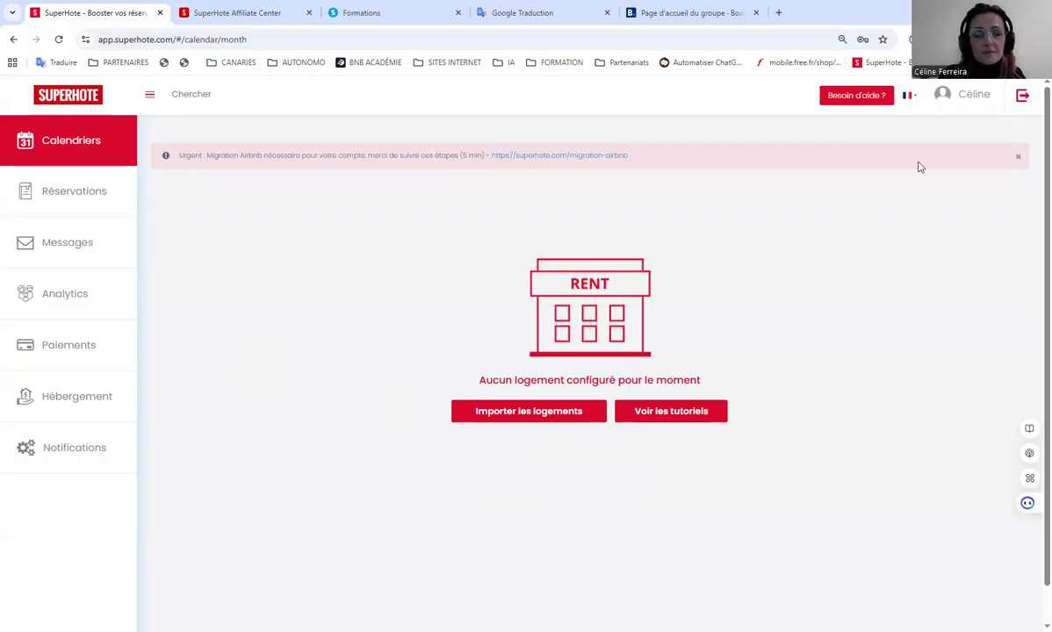
{"action": "left_click", "coordinate": [856, 97]}
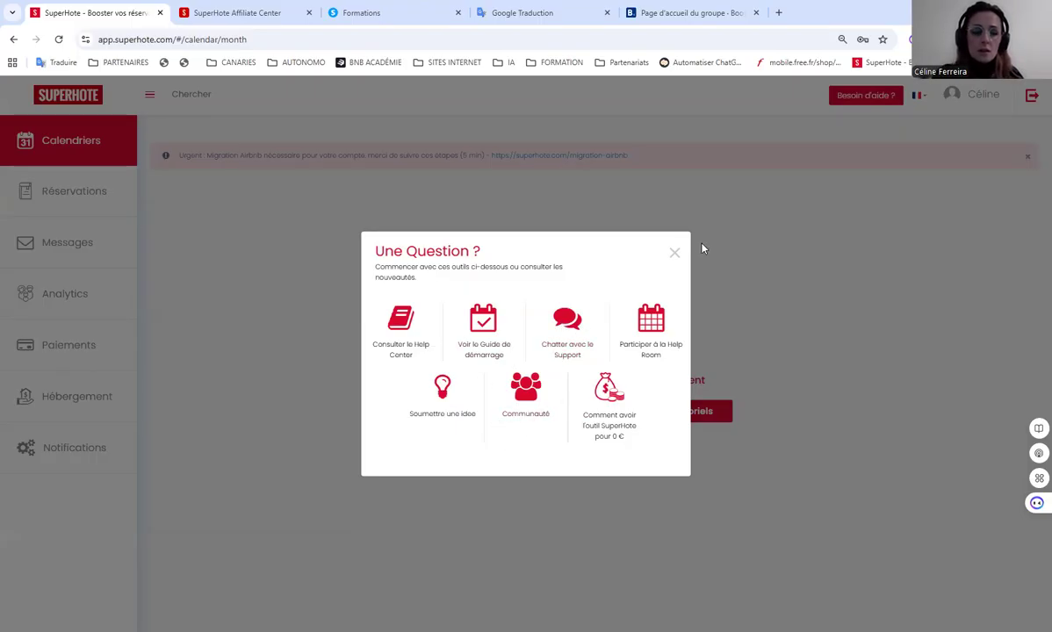
{"action": "left_click", "coordinate": [675, 253]}
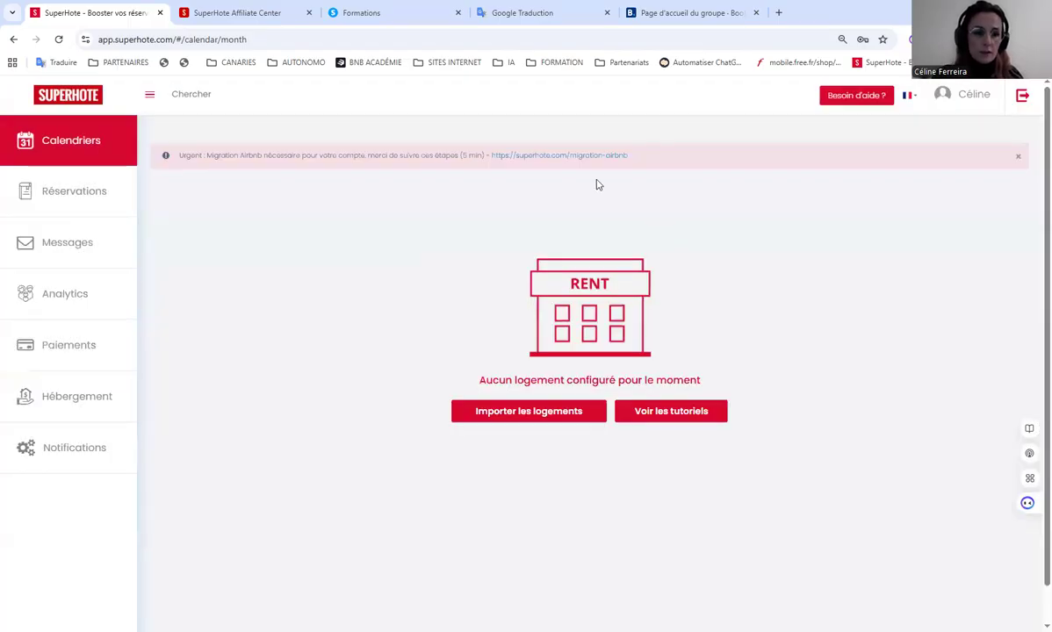